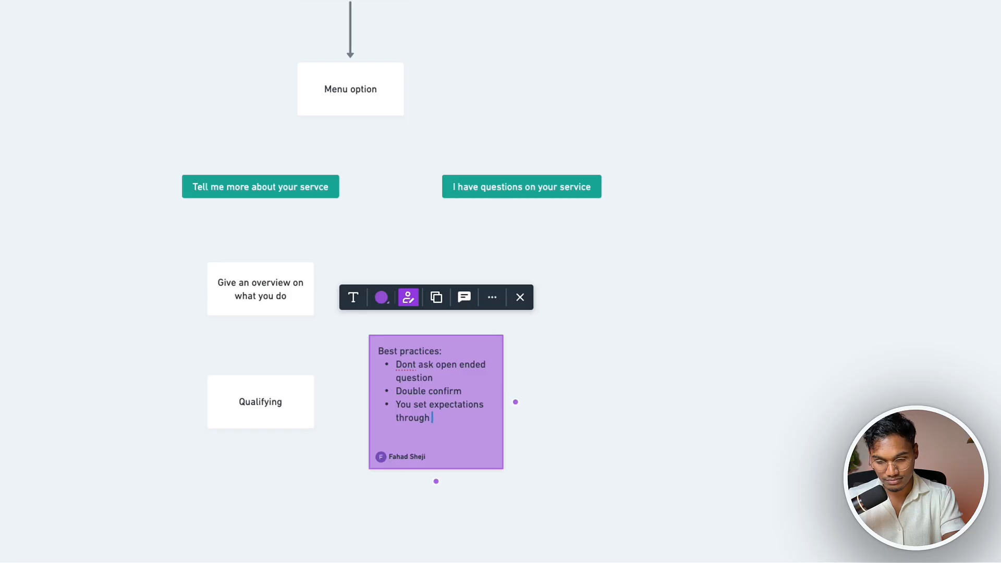
Complete the purple note's last bullet to read 'through out the qualification so they don't leave'
key("BackSpace")
key("BackSpace")
key("BackSpace")
key("BackSpace")
key("BackSpace")
key("BackSpace")
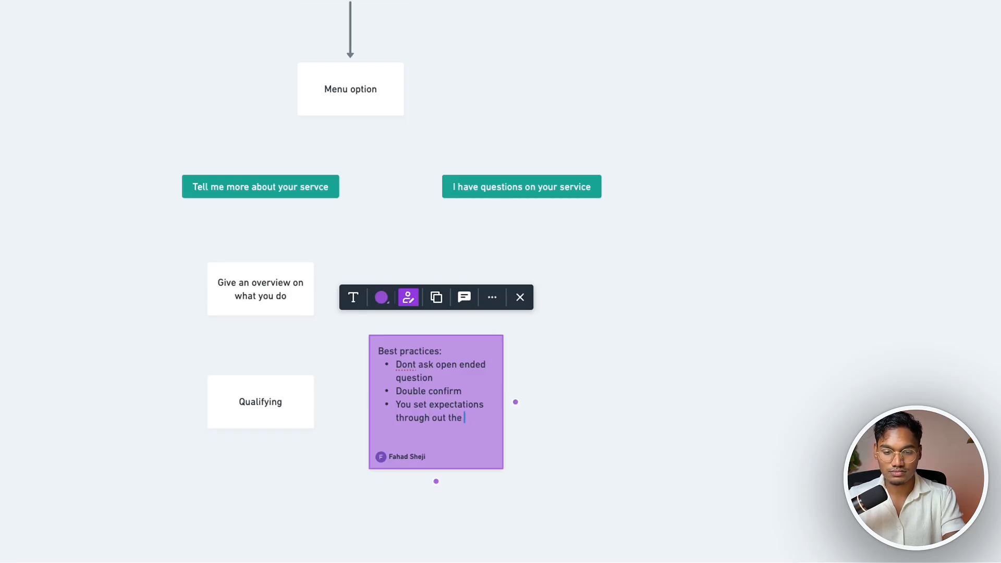
type("qualification so they")
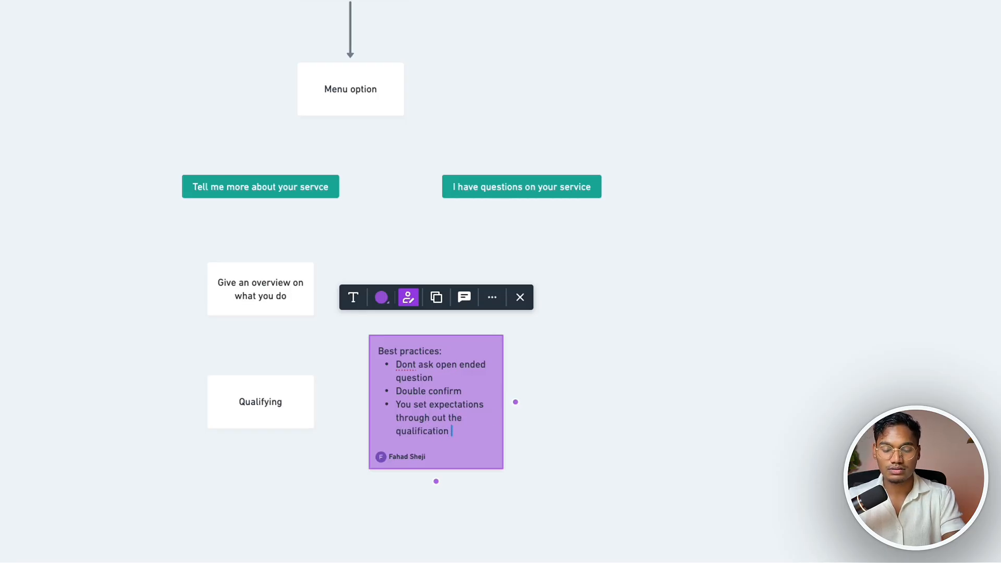
type(" don't leave")
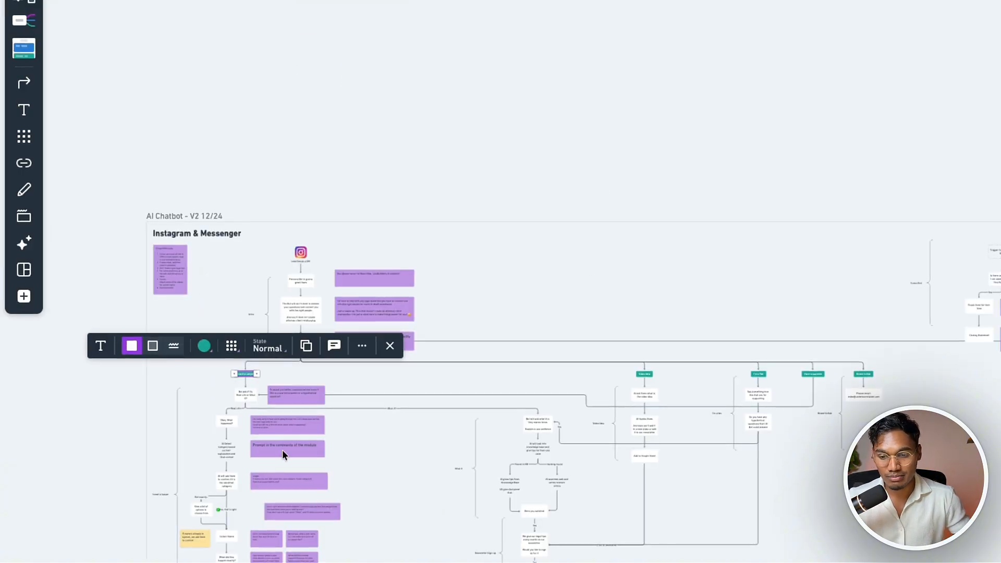
scroll(314, 453, "up", 5)
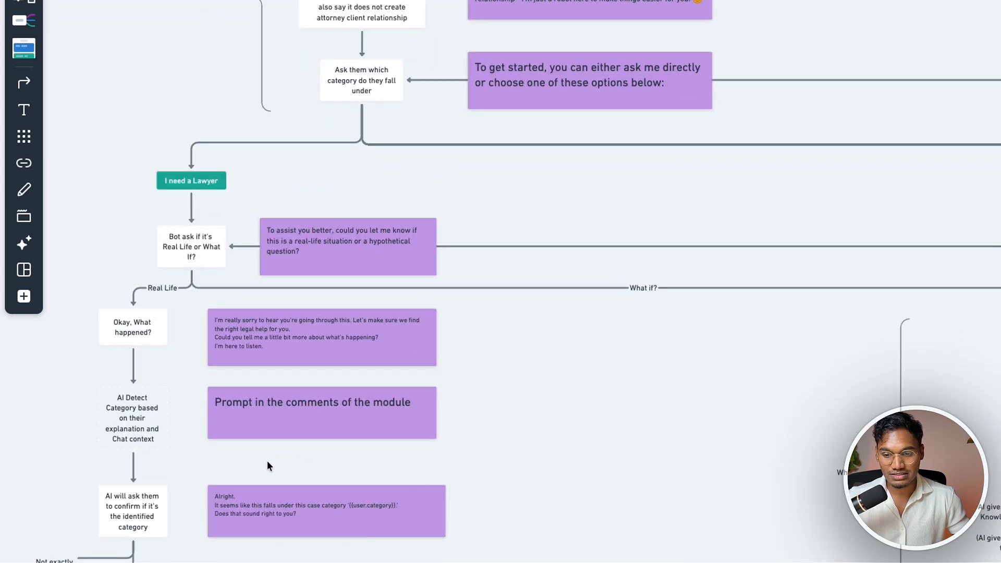
scroll(331, 472, "down", 5)
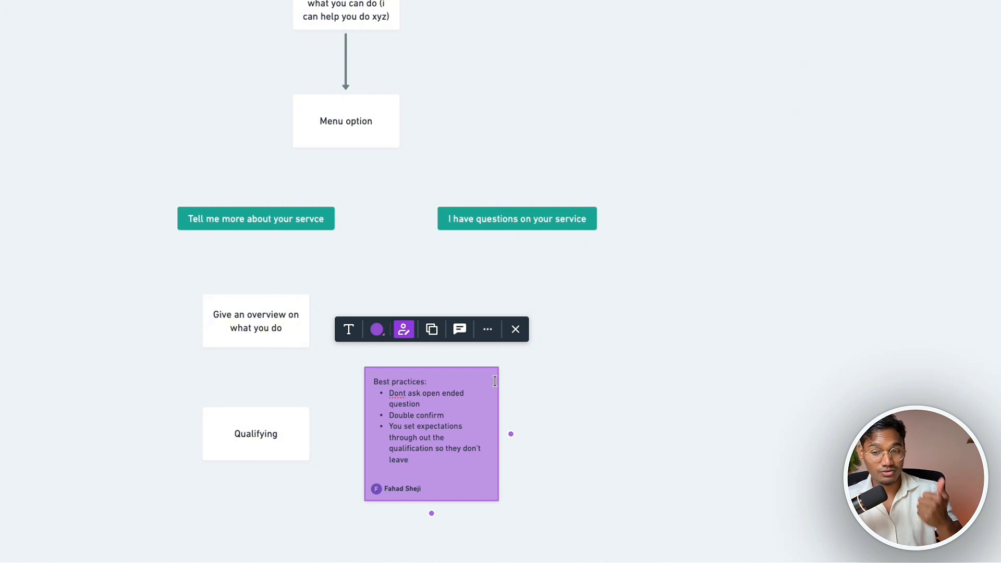
Connect the 'Give an overview' box to the Qualifying box with an arrow
left_click(597, 386)
left_click(437, 385)
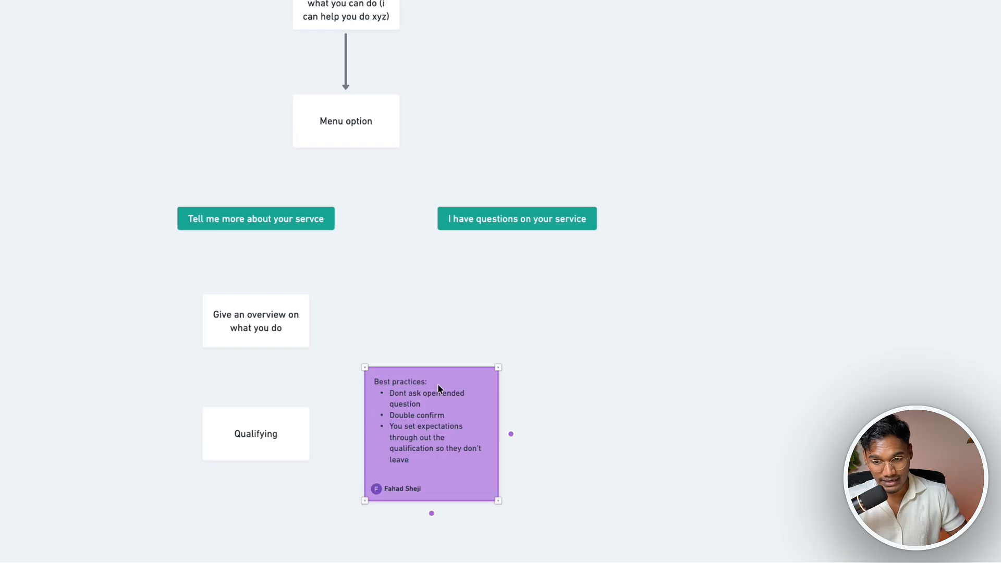
scroll(263, 408, "down", 1)
left_click(264, 307)
left_click_drag(267, 327, 256, 388)
Add a connected box below Qualifying reading 'Send the data to the CRM'
left_click(261, 196)
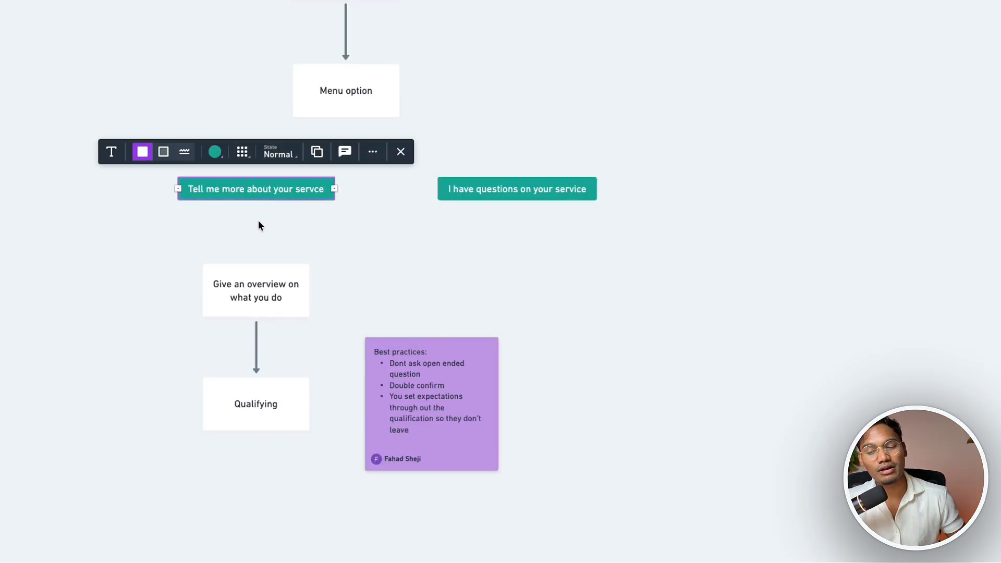
scroll(239, 375, "down", 2)
left_click(240, 357)
mouse_move(251, 397)
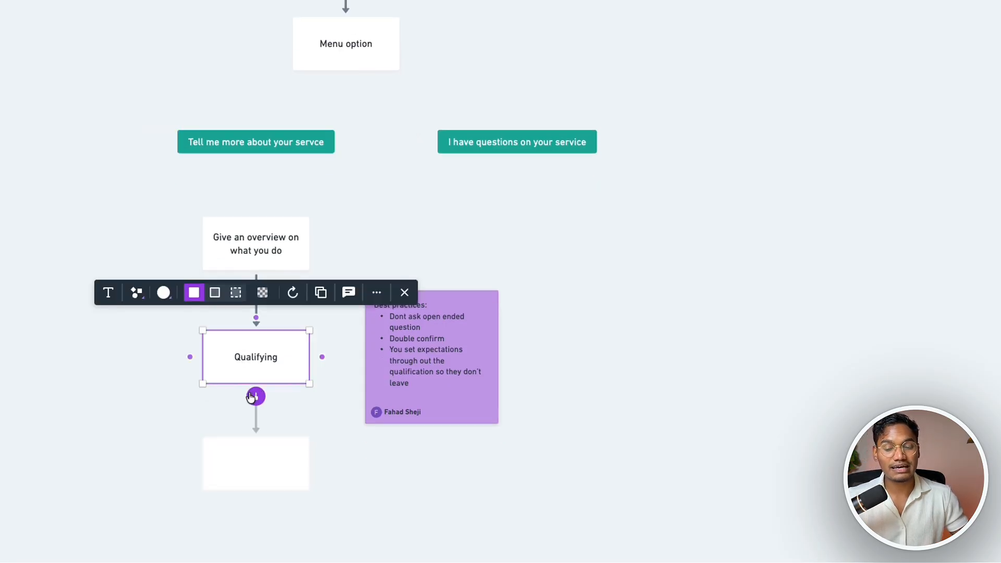
left_click_drag(252, 397, 286, 499)
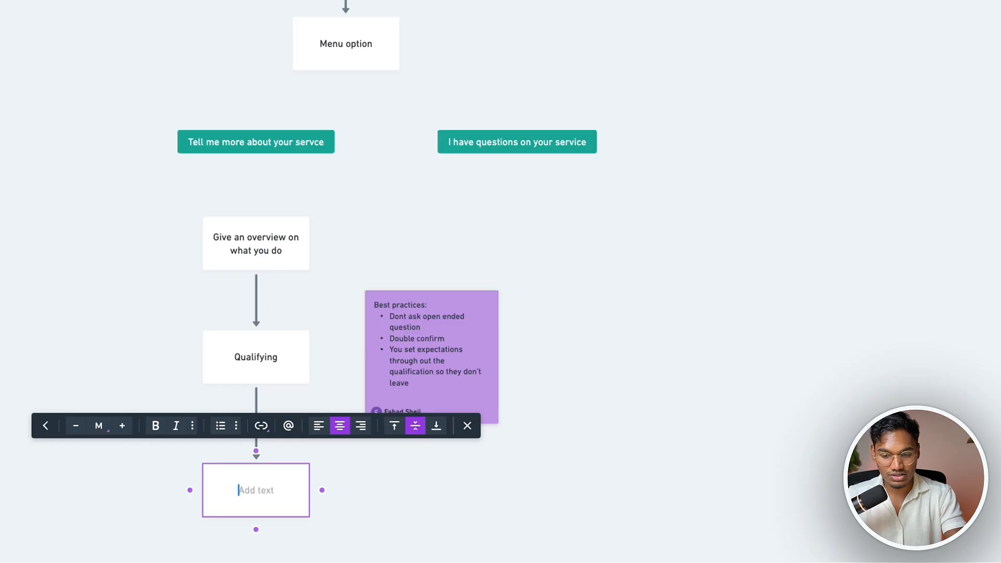
type("Send the data")
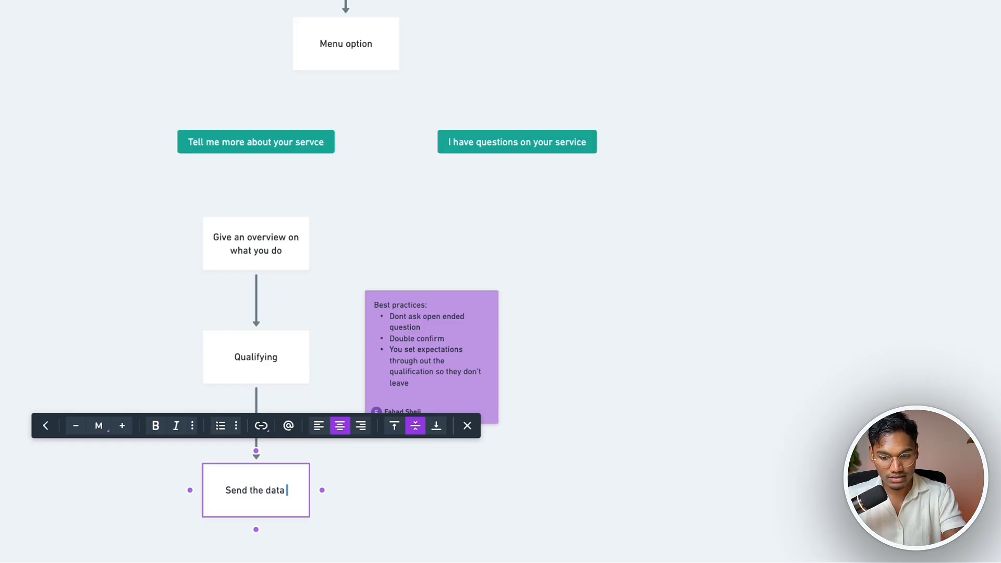
type(" to the CRM")
scroll(286, 499, "right", 1)
left_click(286, 498)
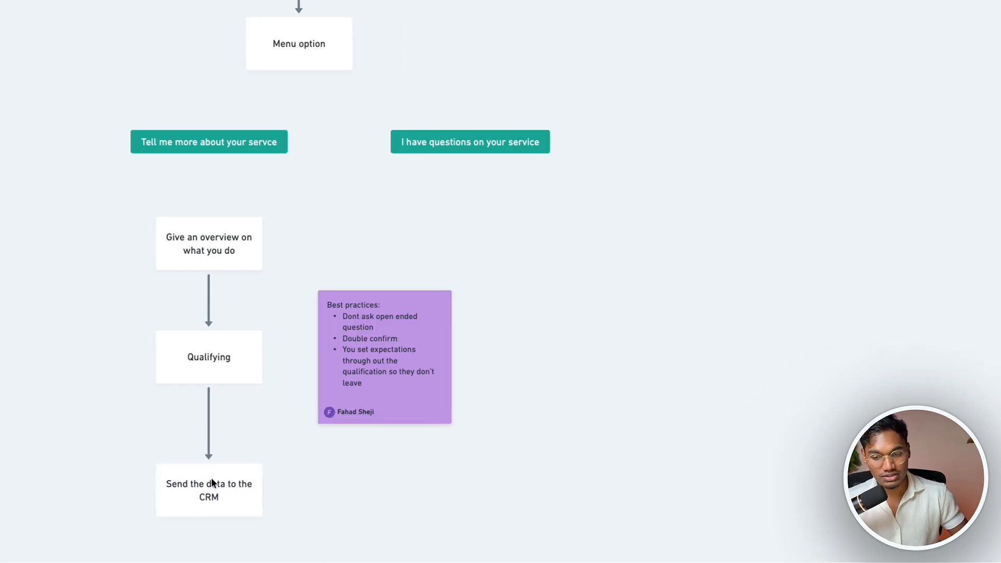
Copy the CRM box as 'Schedule the call' and connect Qualifying to it
left_click_drag(211, 479, 325, 489)
double_click(325, 489)
type("S")
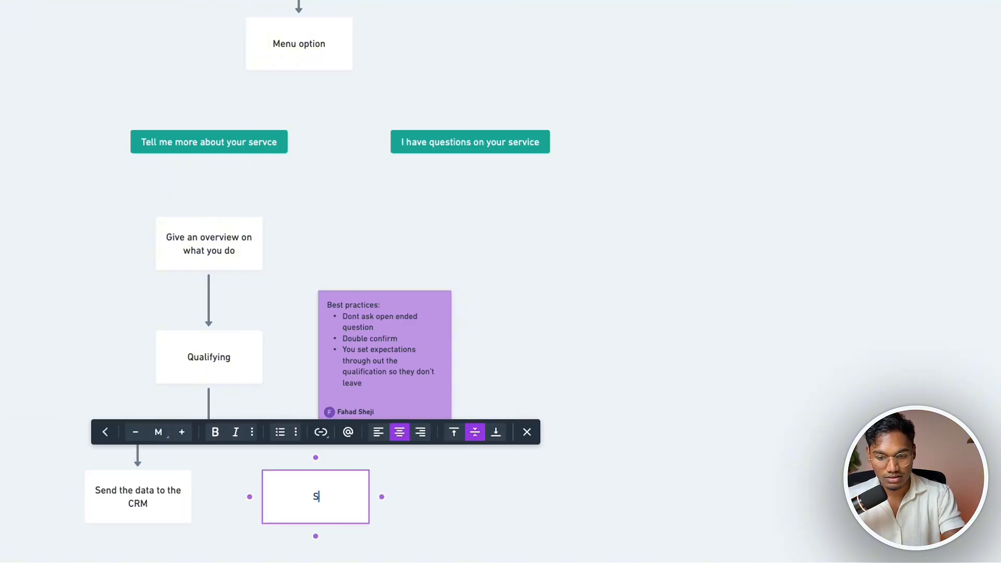
type("chedule the call")
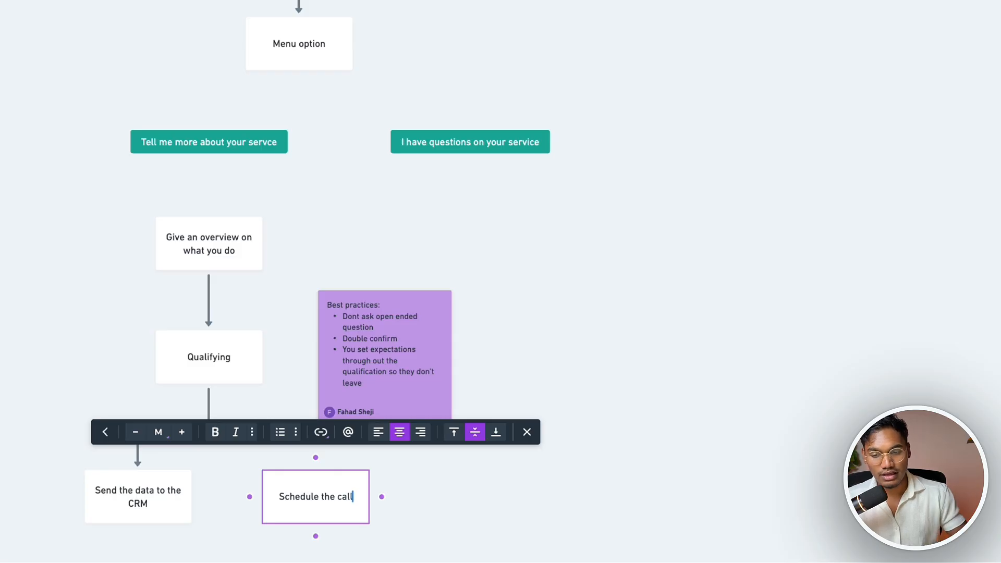
left_click(205, 379)
left_click_drag(208, 394, 320, 485)
double_click(279, 411)
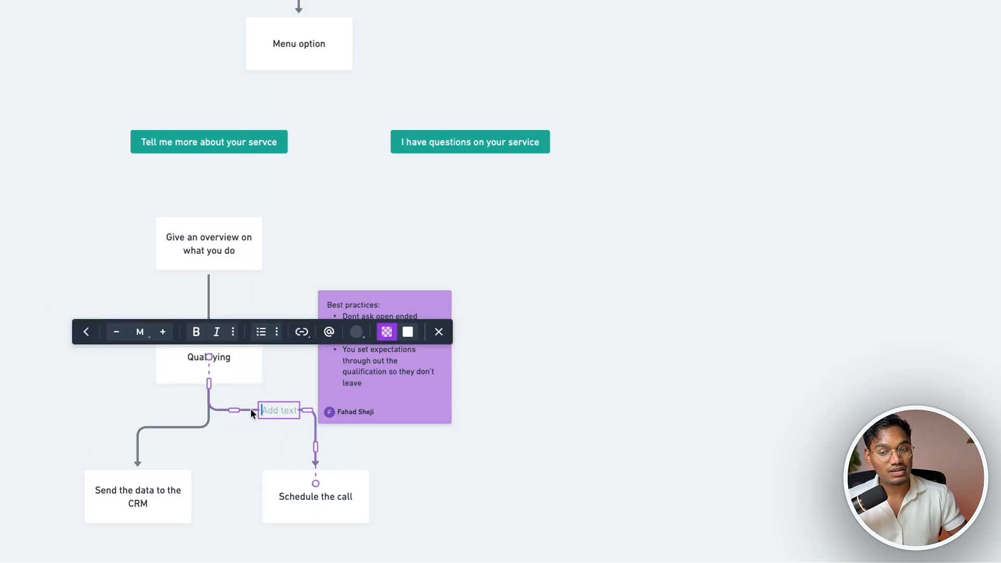
left_click_drag(234, 410, 232, 425)
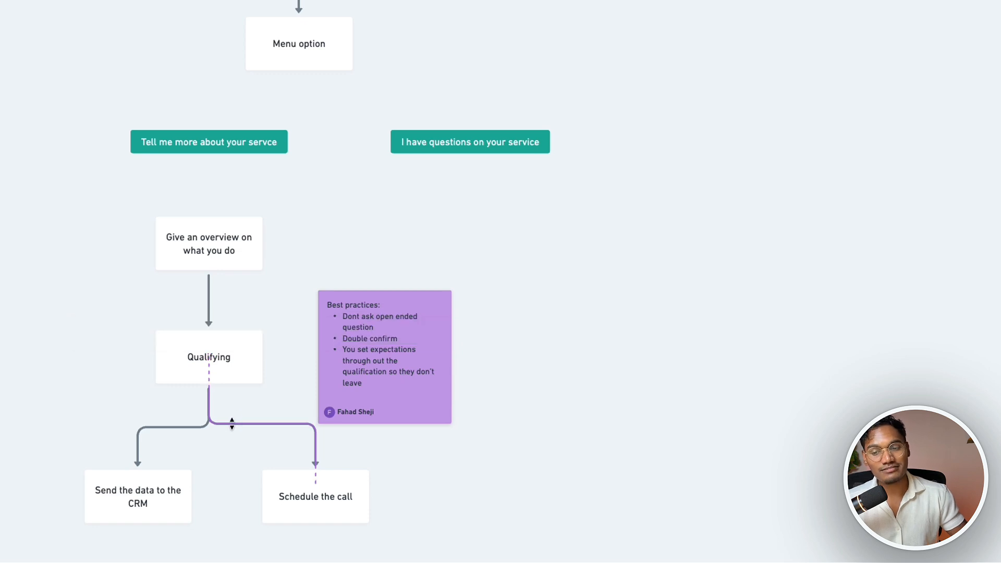
left_click(229, 459)
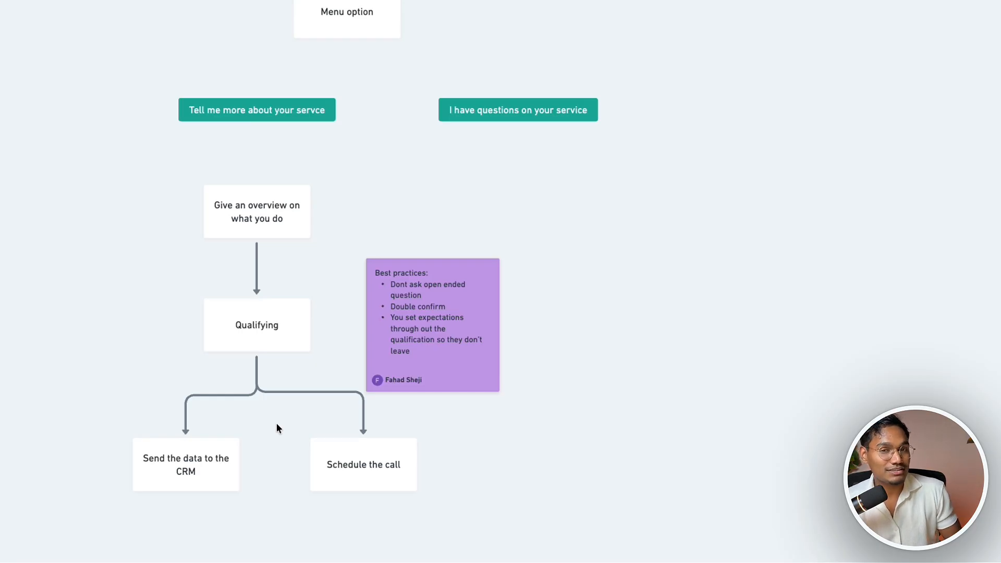
Lower the branch connector's elbow and select the overview and Qualifying boxes together
left_click(298, 396)
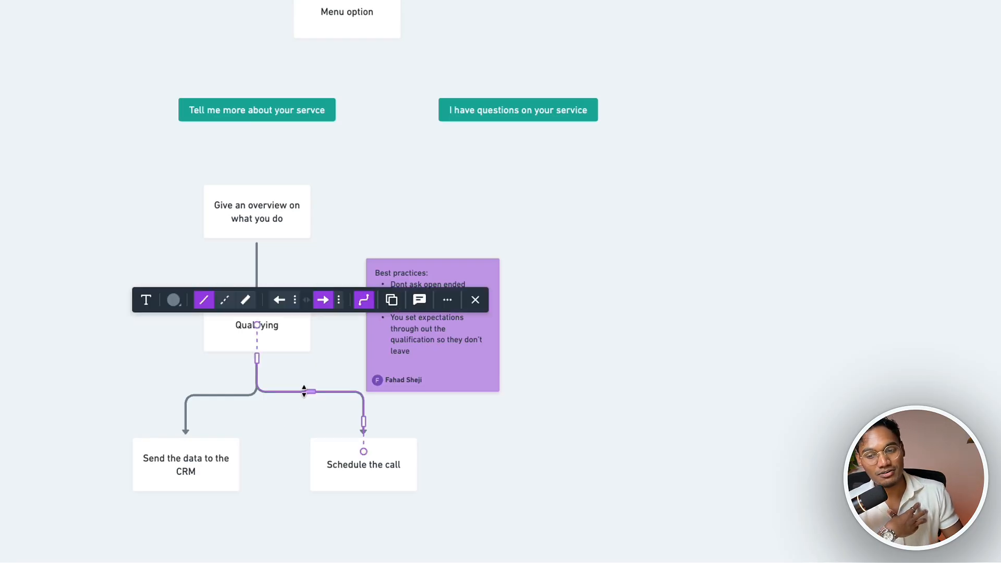
left_click_drag(302, 391, 304, 399)
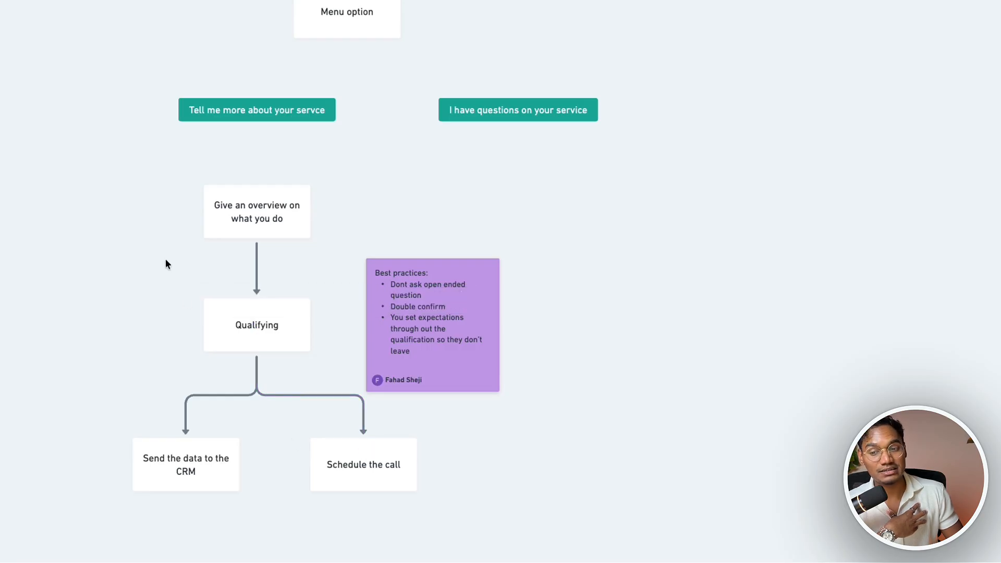
left_click_drag(164, 259, 295, 339)
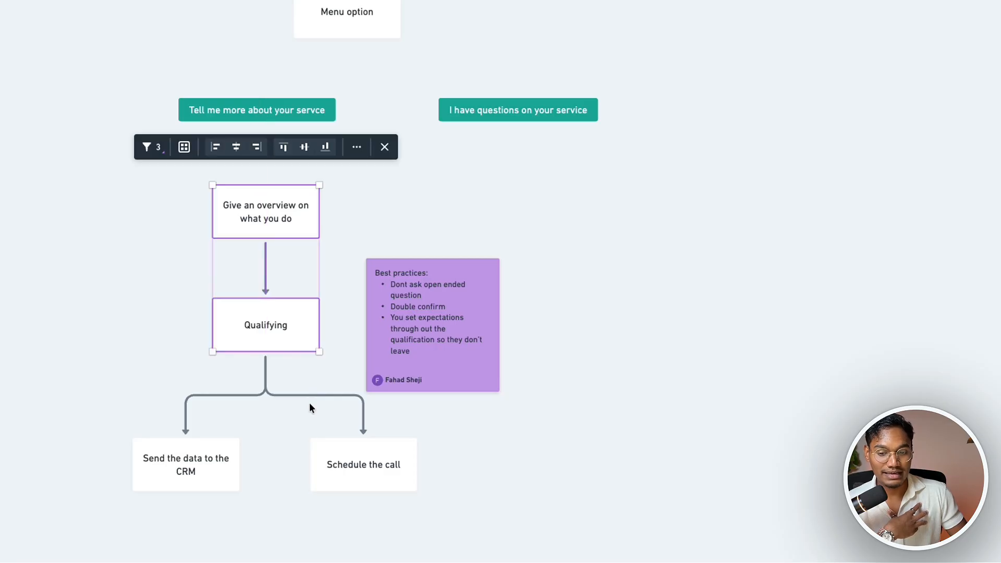
scroll(309, 402, "down", 3)
Draw a rectangle below the branches reading 'Give them AI Analysis till our call'
key("r")
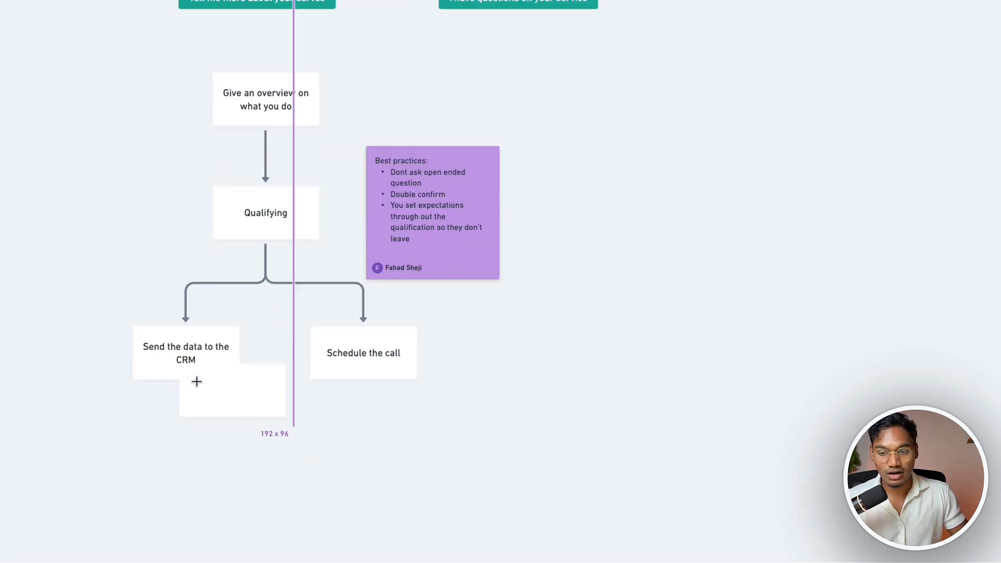
left_click(208, 428)
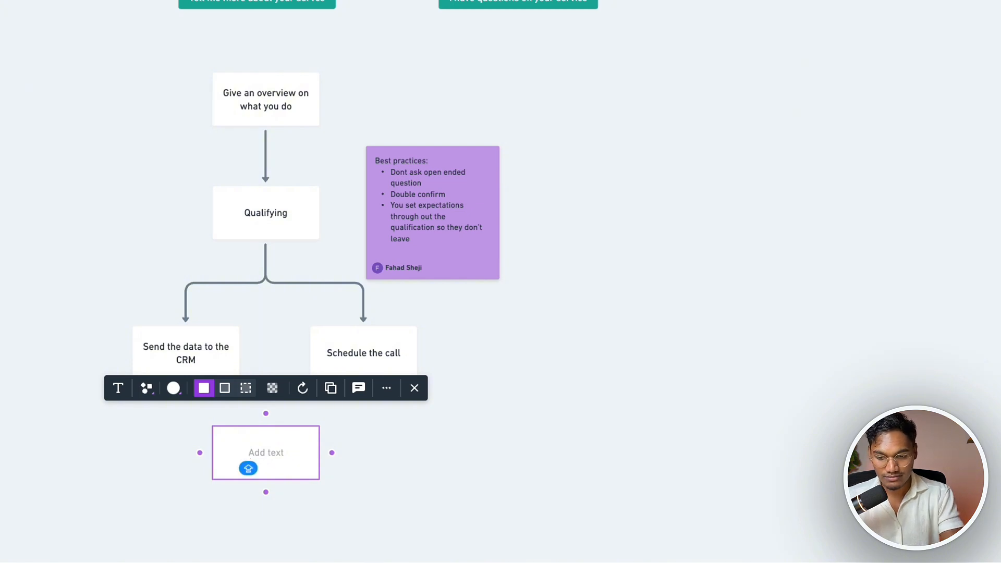
type("Give them AI A")
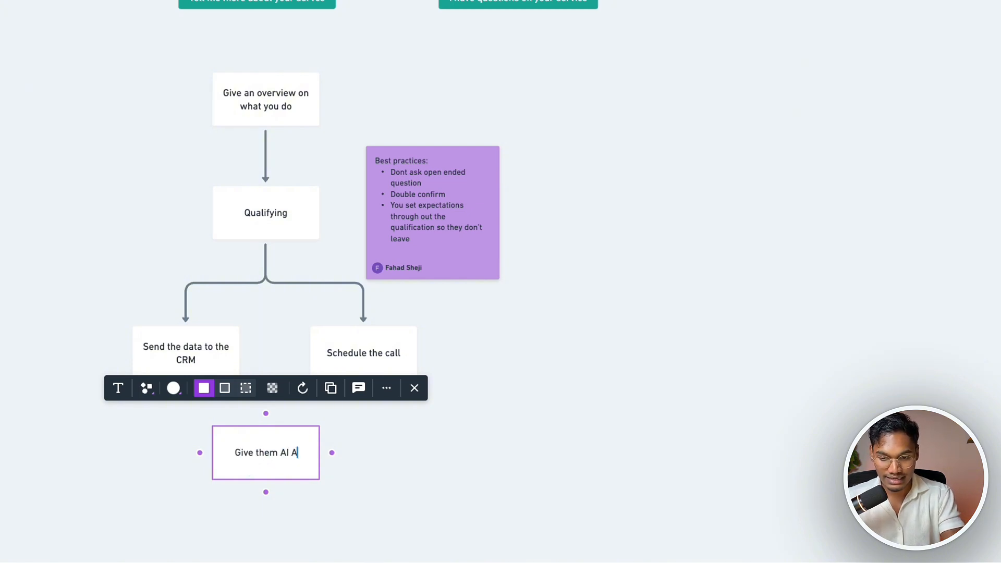
type("nalysis with")
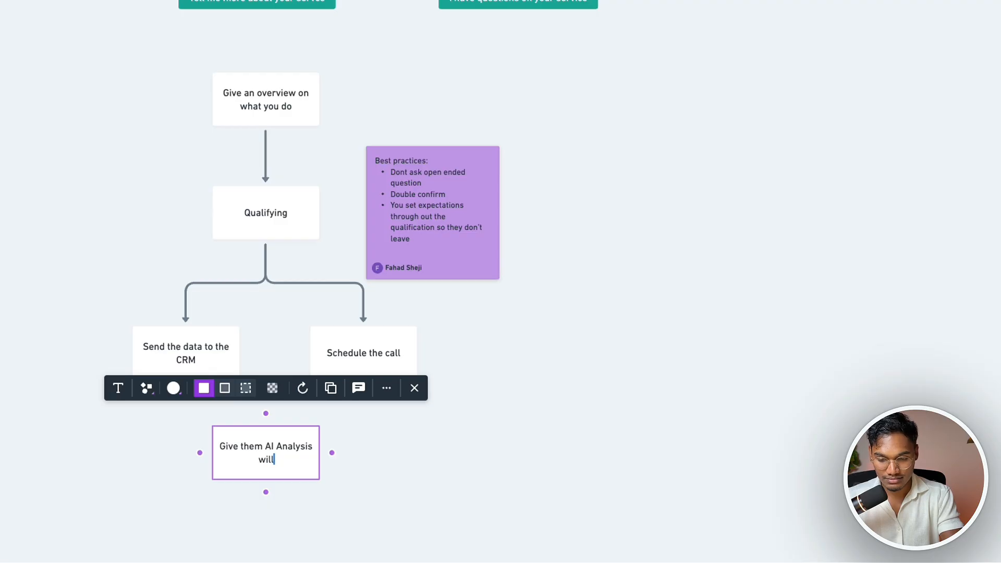
key("BackSpace")
key("BackSpace")
key("BackSpace")
key("BackSpace")
key("BackSpace")
type("til")
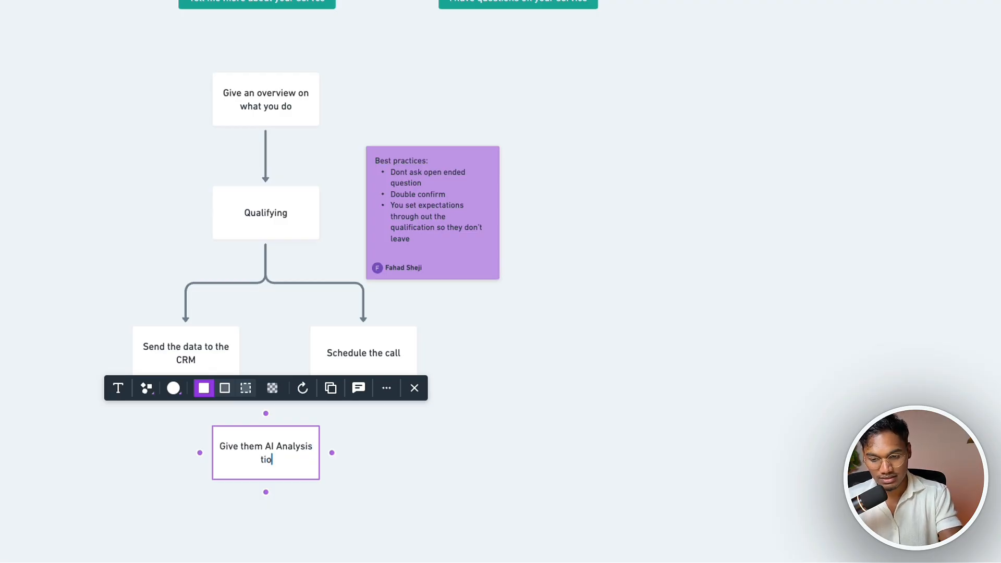
type("l our call")
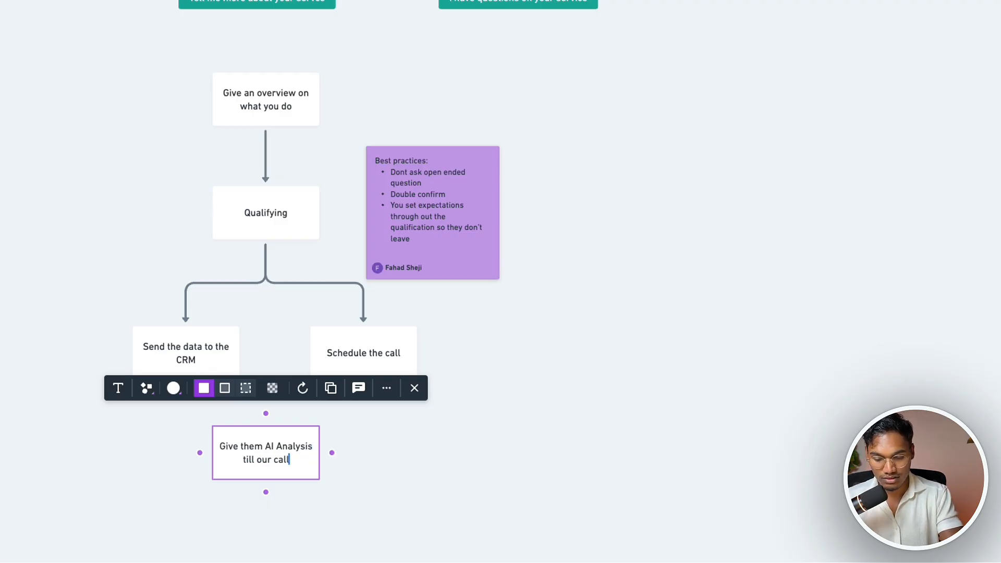
key("Escape")
Remove an accidentally added empty sticky note beside the new box
key("n")
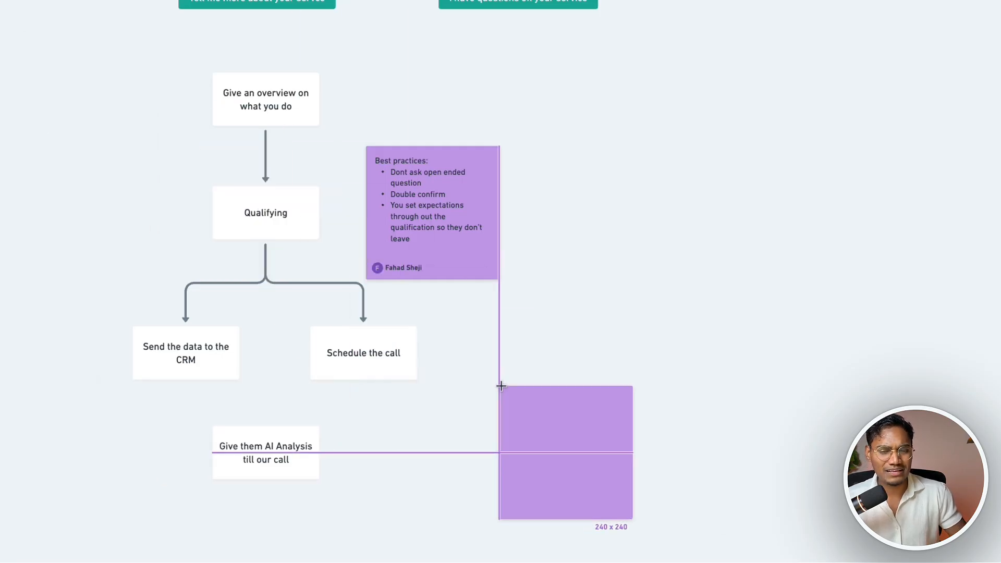
left_click(487, 380)
key("Escape")
key("Delete")
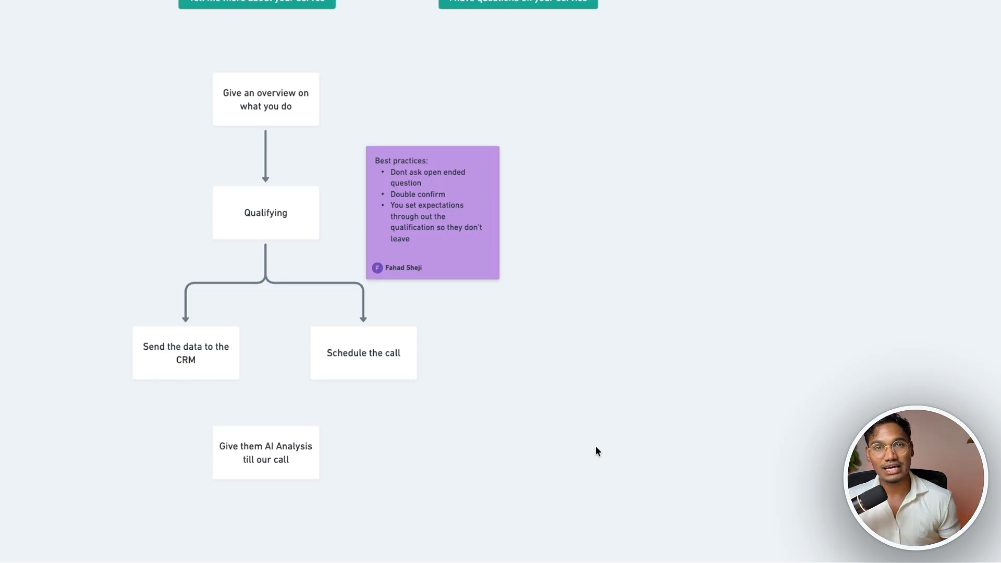
left_click(404, 354)
left_click_drag(163, 378, 265, 437)
left_click(371, 372)
left_click_drag(365, 394, 265, 439)
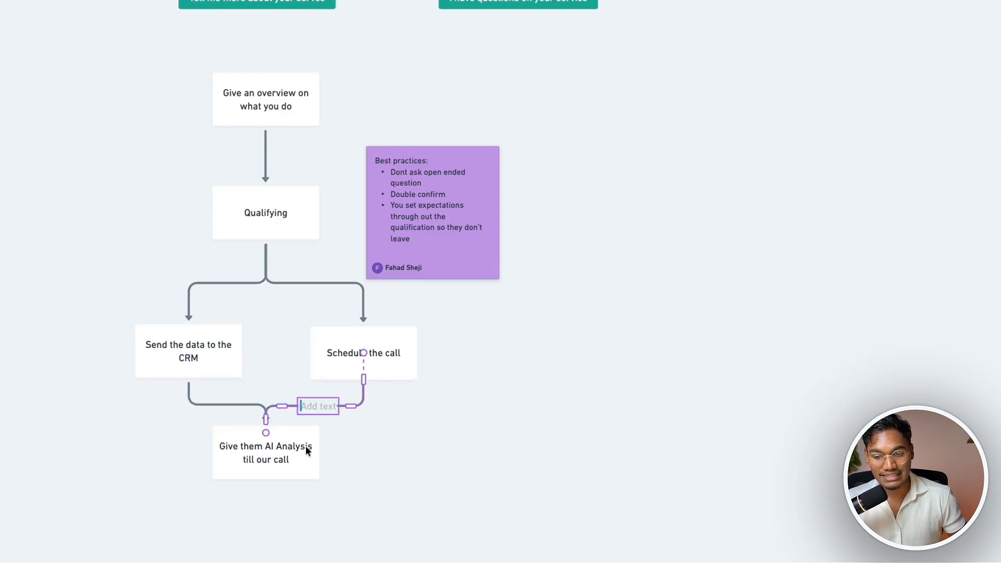
left_click(403, 449)
scroll(403, 449, "down", 1)
scroll(404, 450, "up", 2)
scroll(274, 335, "down", 5)
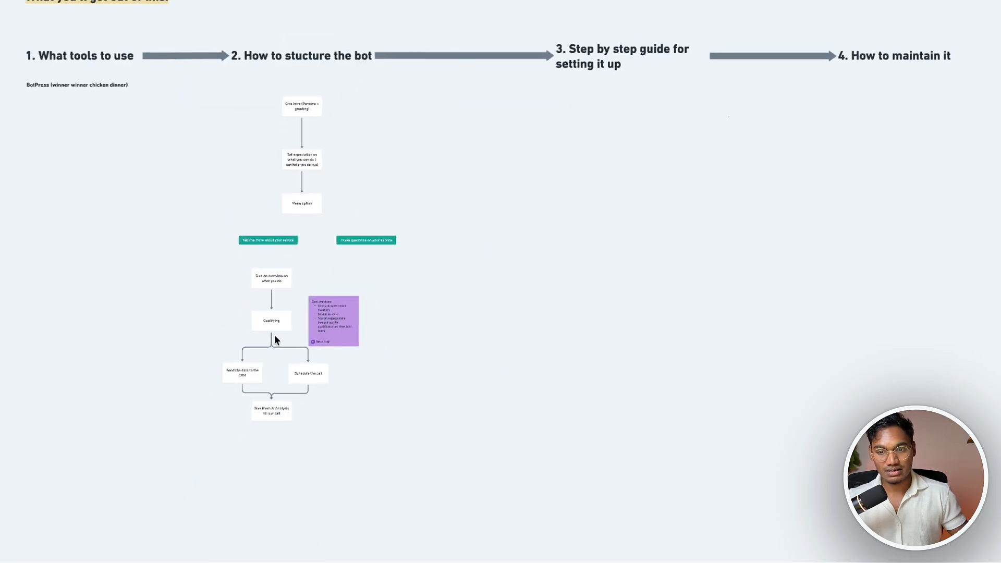
scroll(274, 334, "up", 4)
Add a 'Give them info' box below the 'I have questions' option and nudge boxes into place
left_click(452, 125)
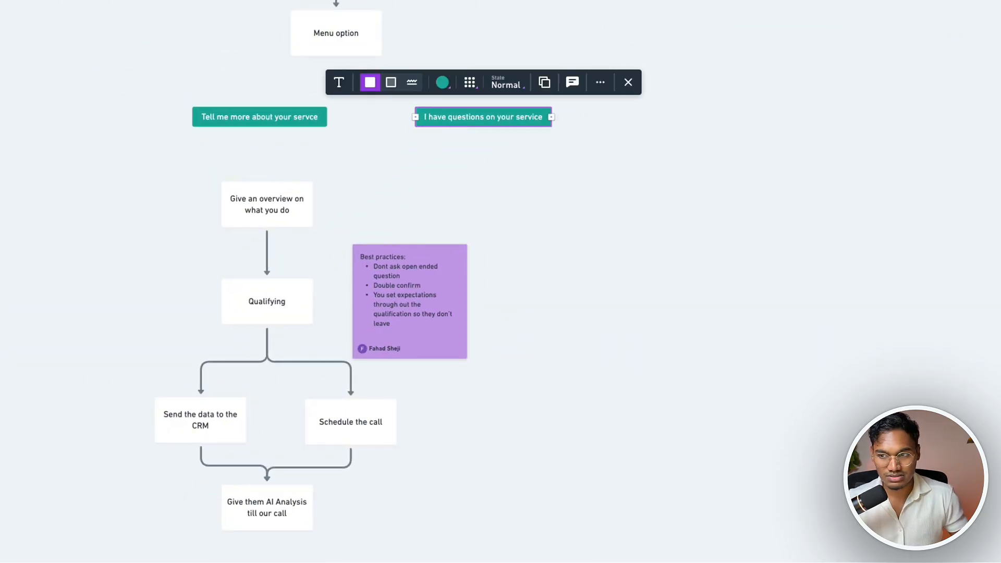
key("r")
left_click(438, 170)
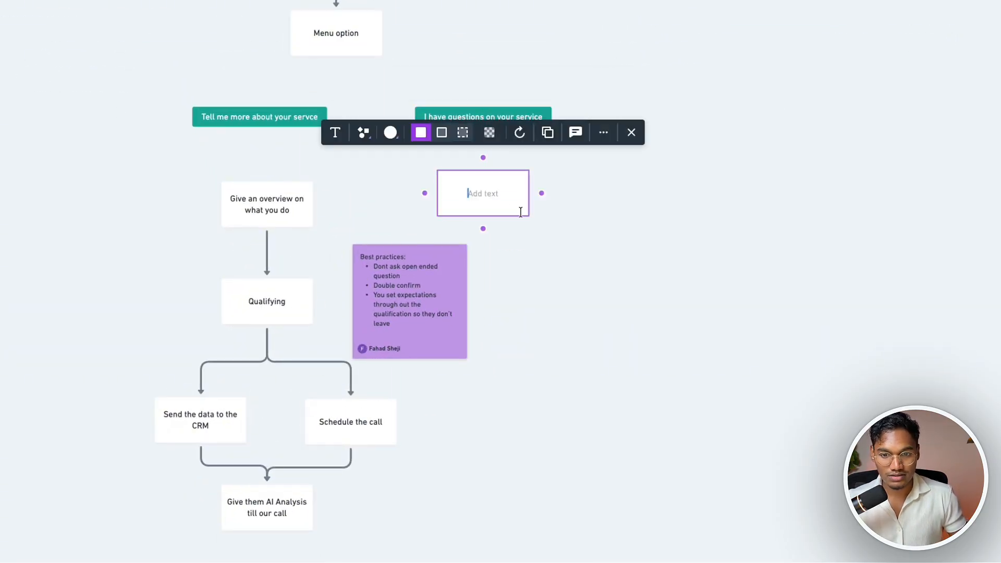
double_click(497, 195)
type("Give them info")
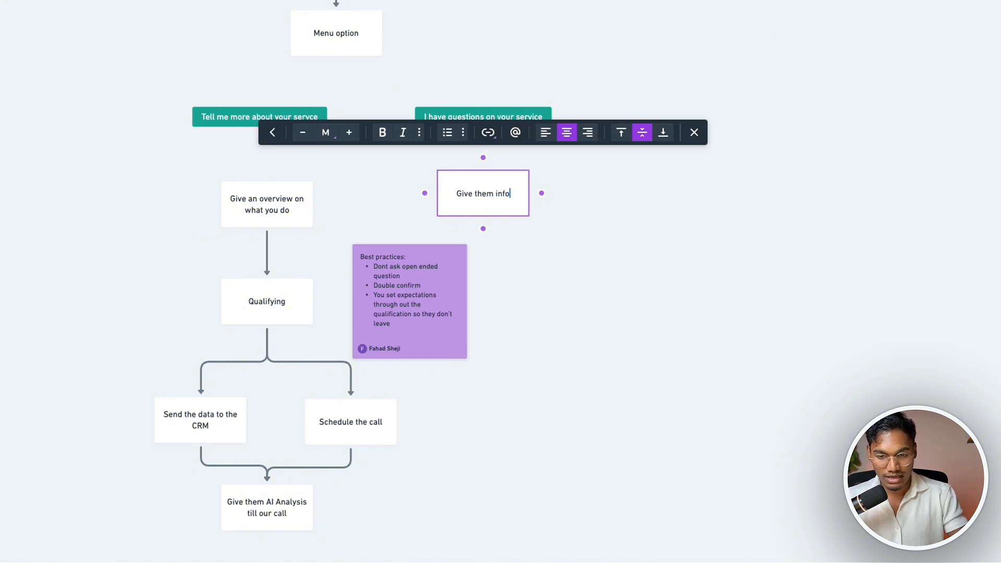
scroll(499, 194, "right", 1)
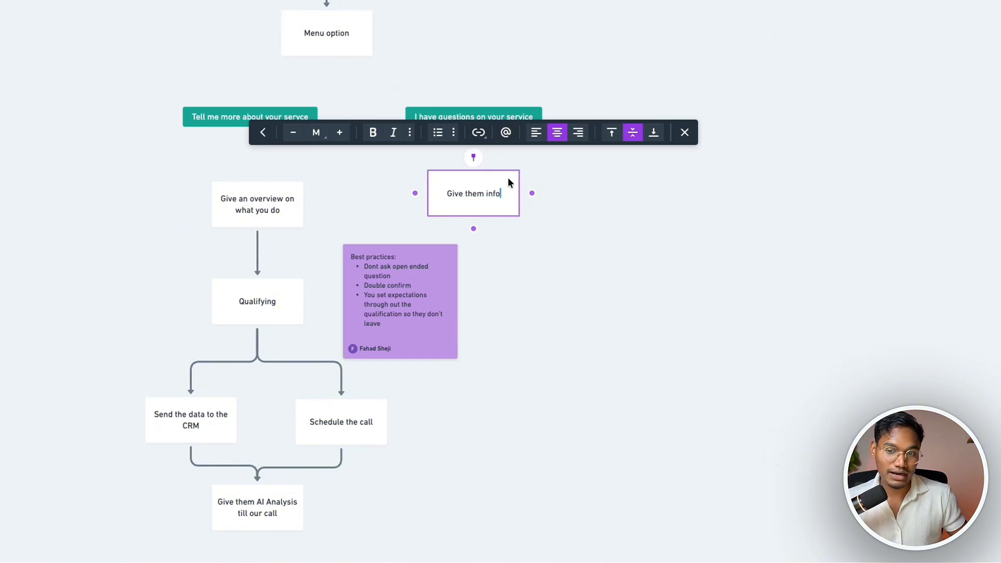
left_click_drag(276, 122, 276, 114)
left_click_drag(480, 195, 480, 200)
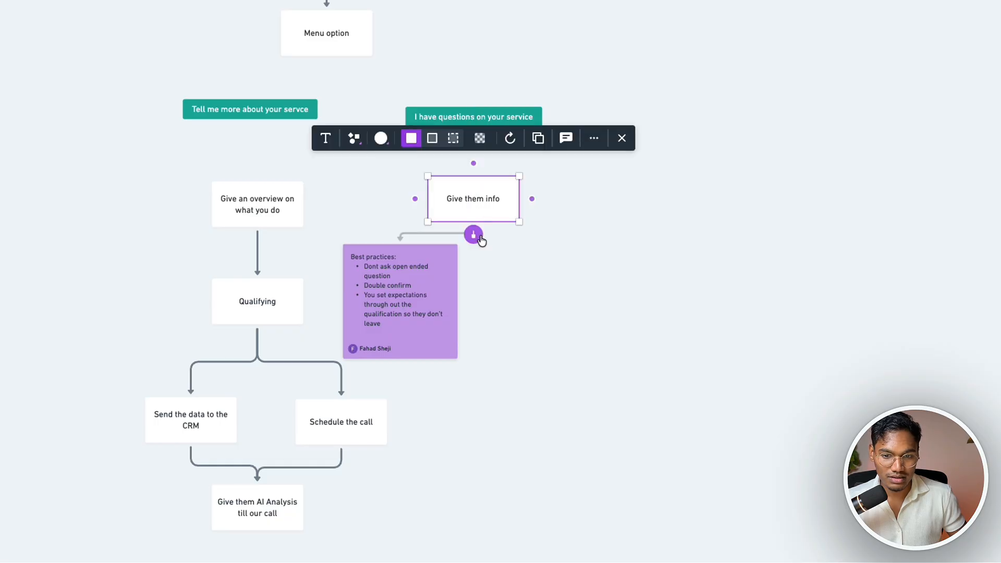
Draw a connector from 'Give them info' to a new box, deleting a stray connector
left_click(477, 235)
left_click(523, 267)
left_click(454, 232)
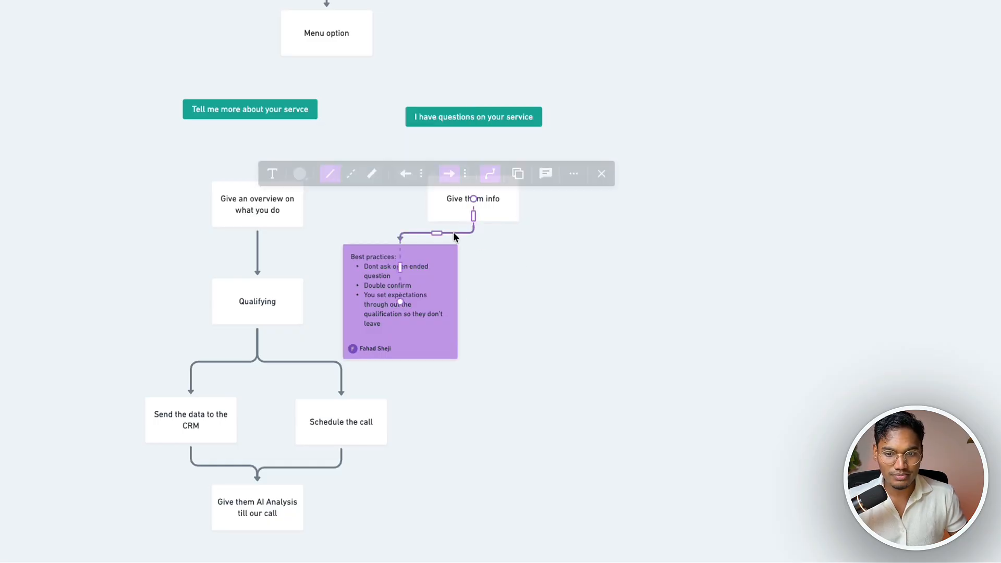
key("BackSpace")
left_click(481, 208)
left_click_drag(474, 235, 541, 279)
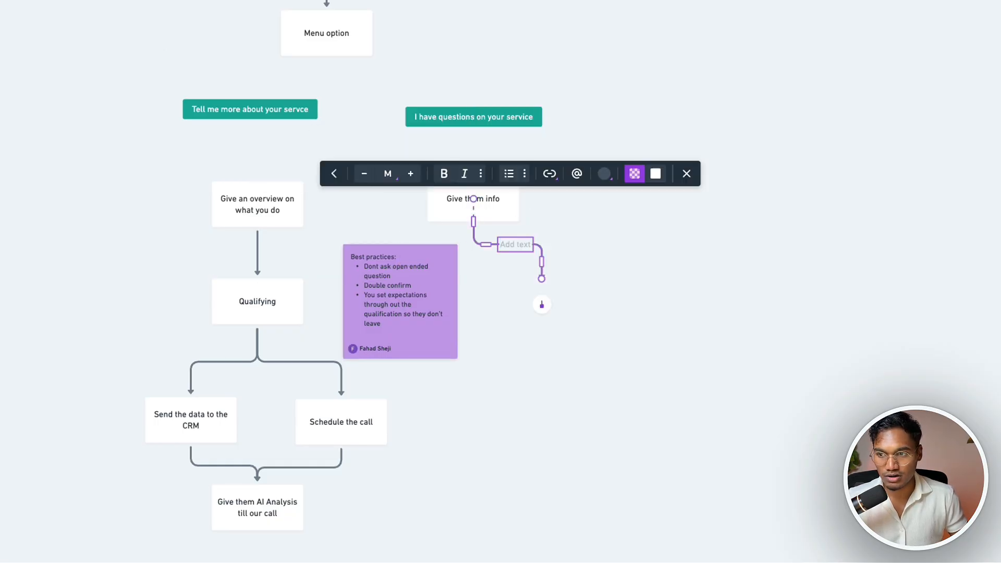
left_click(542, 304)
Label the new box 'Shall we go ahead and start your inquiry?' and attach the arrow to it
left_click(541, 315)
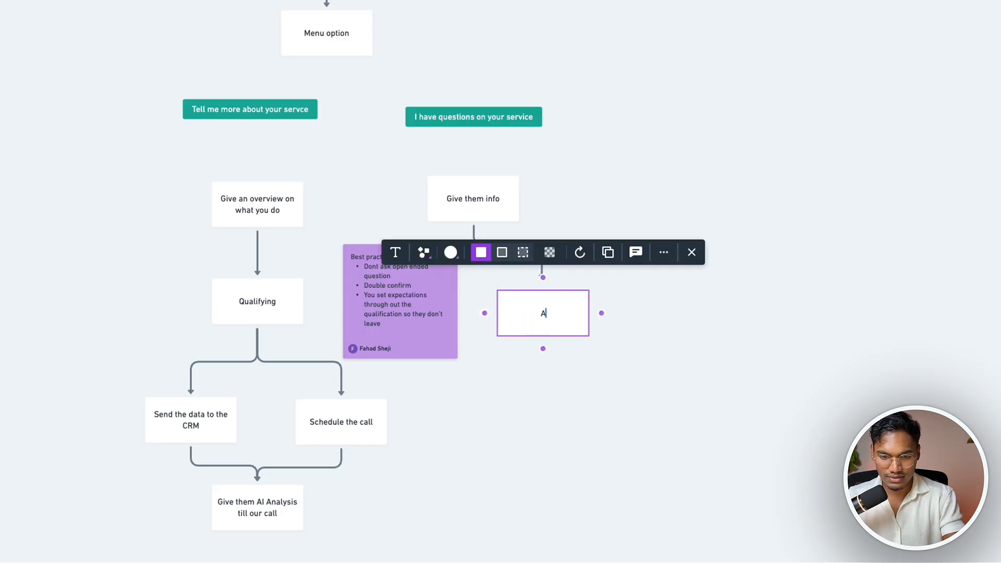
type("Share")
key("BackSpace")
key("BackSpace")
key("BackSpace")
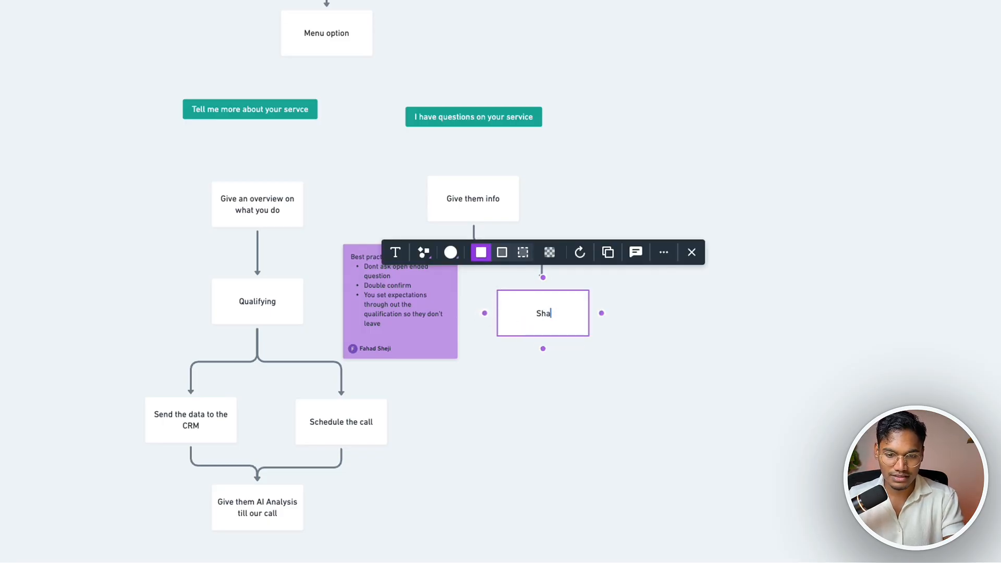
type("ll we go ahe")
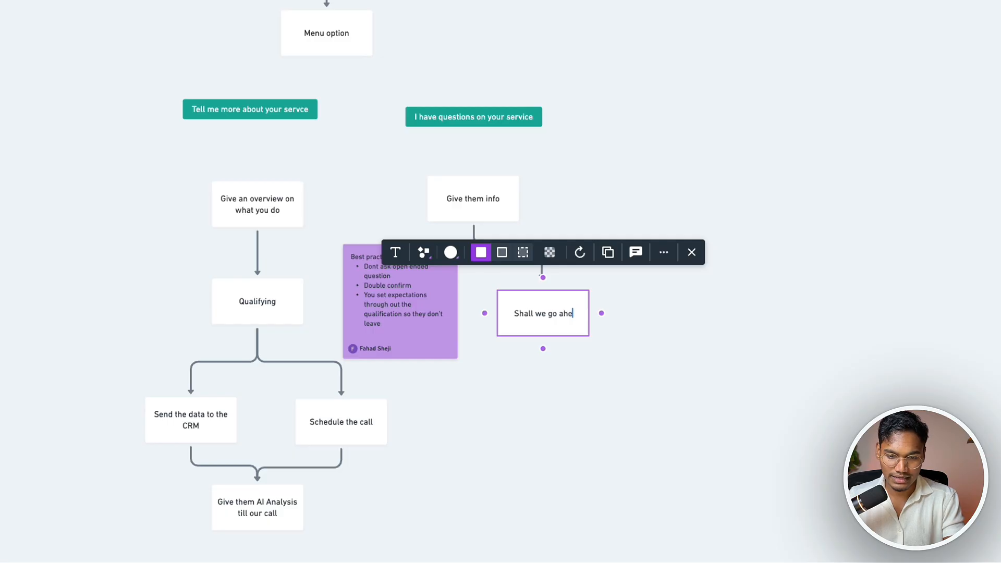
type("ad and start your inquiry?")
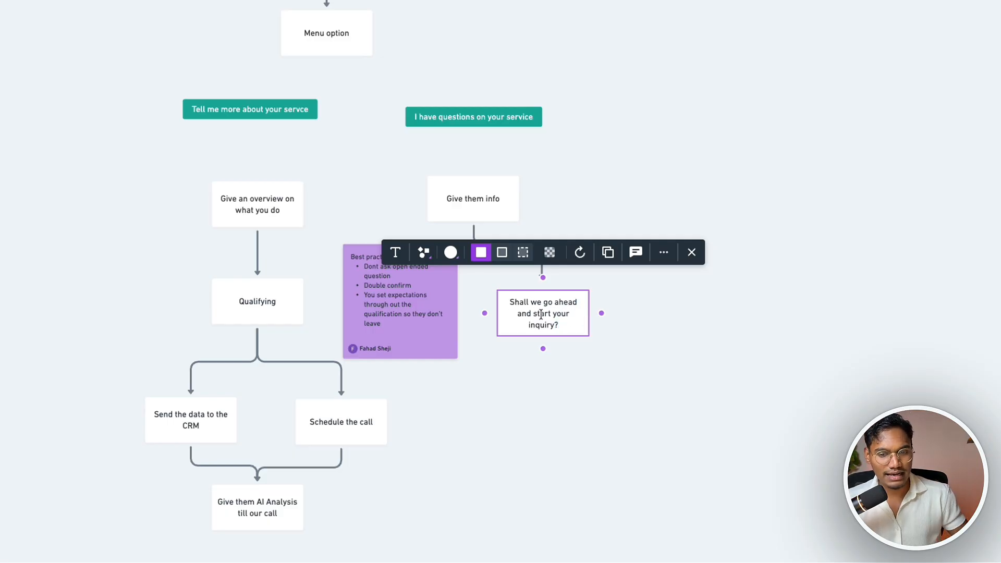
left_click(452, 205)
left_click(542, 273)
left_click_drag(542, 276, 543, 299)
left_click(661, 340)
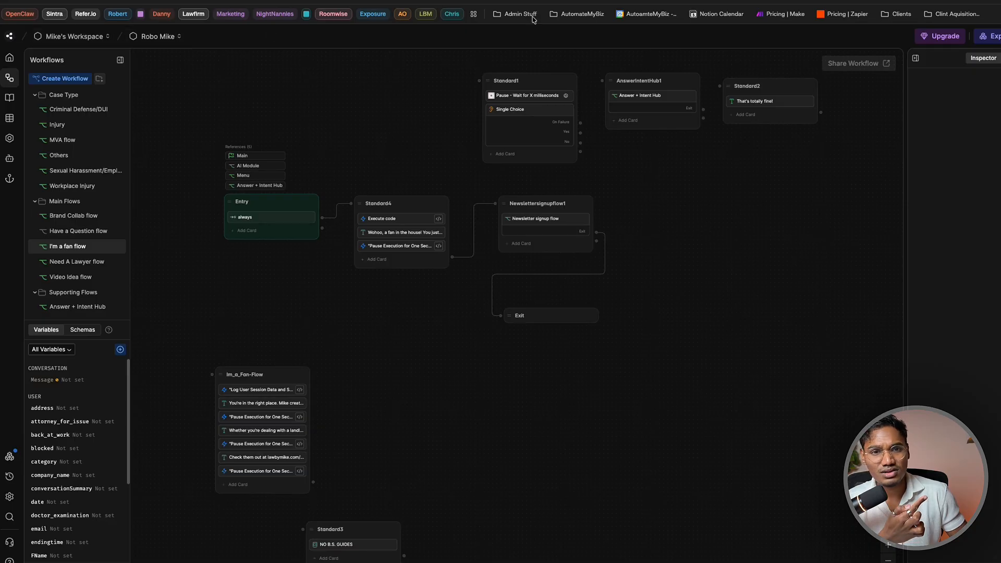
Go to the Botpress workspace home page and start creating a new bot
left_click(625, 0)
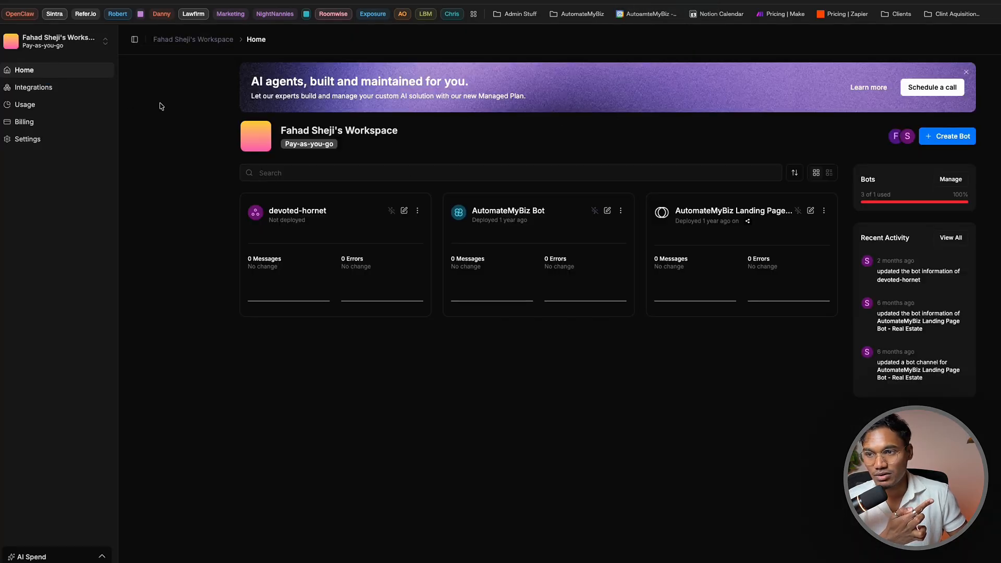
left_click(67, 45)
left_click(68, 45)
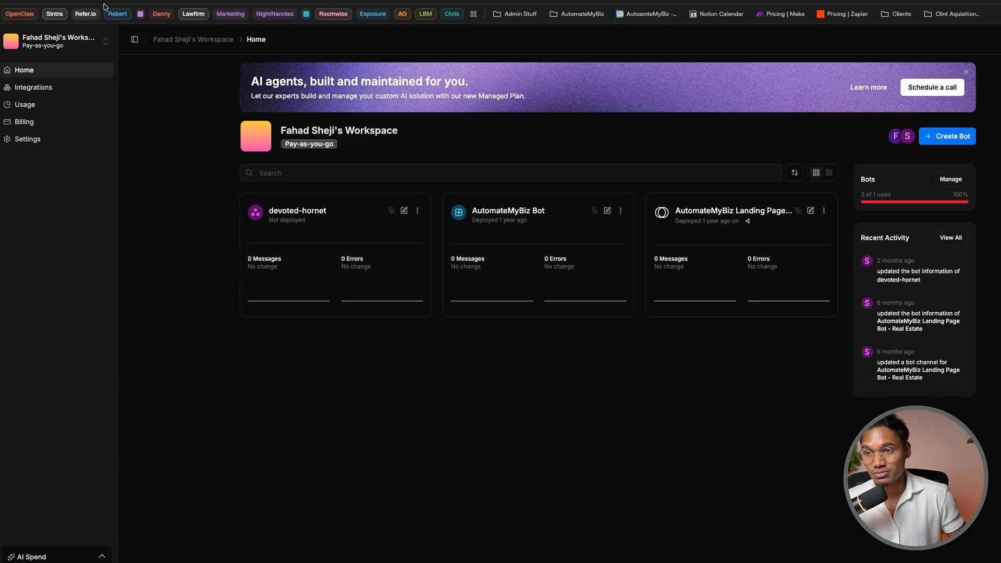
left_click(953, 136)
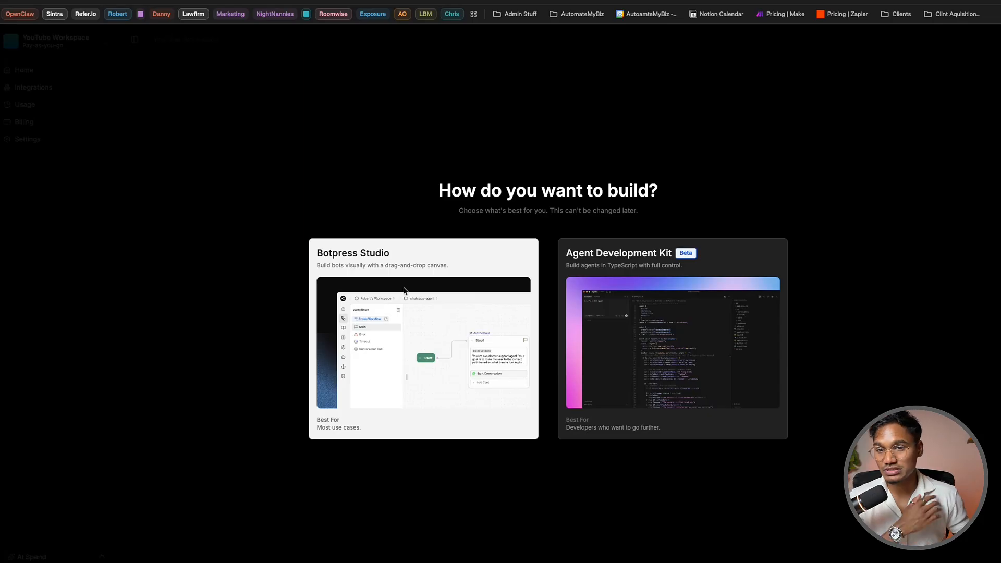
Build the agent with Botpress Studio, pick a setup option, and dismiss the getting-started checklist
left_click(347, 259)
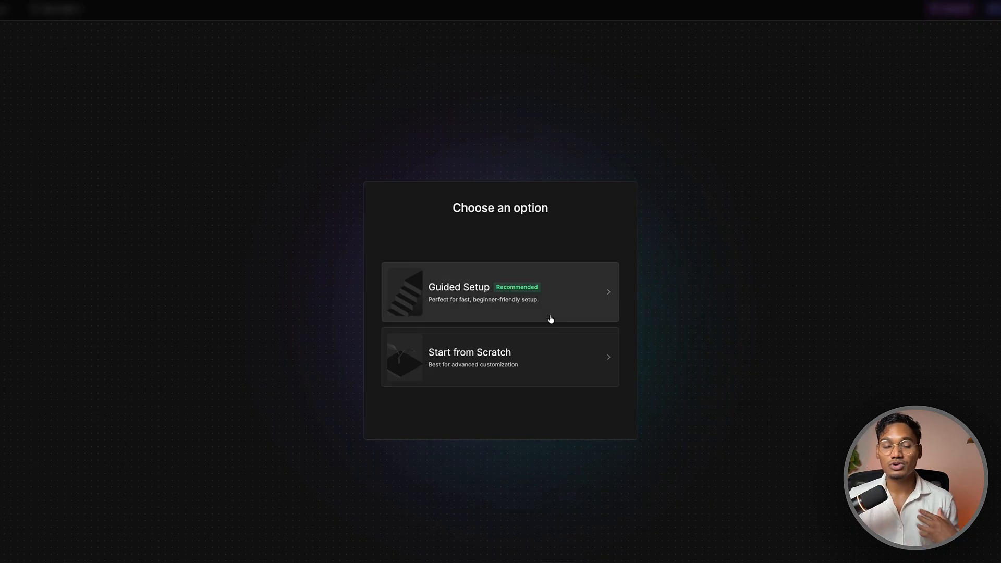
left_click(520, 346)
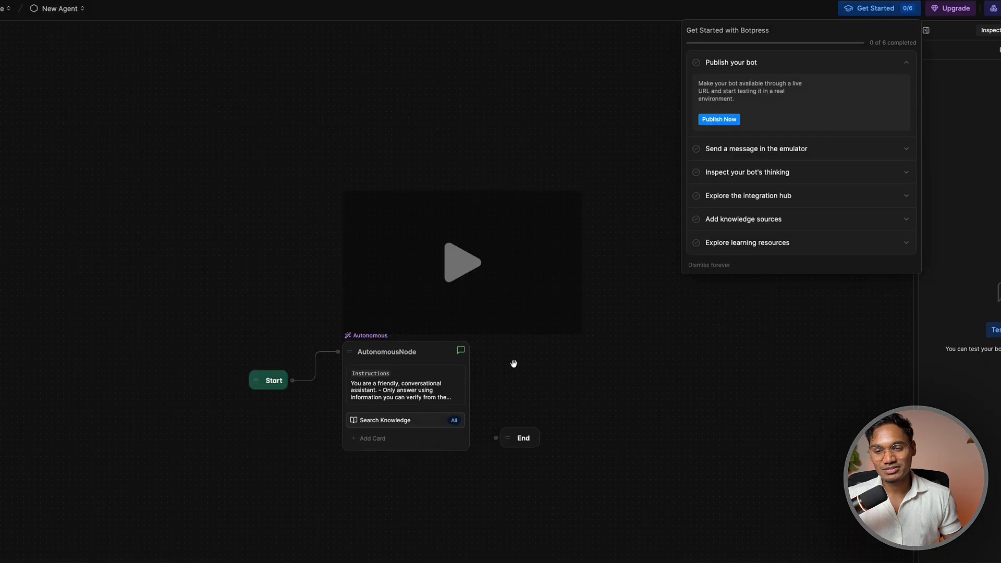
left_click(403, 192)
Delete the tutorial video, move the AutonomousNode up-right, and remove its link from Start
left_click_drag(403, 192, 233, 181)
left_click(461, 262)
key("BackSpace")
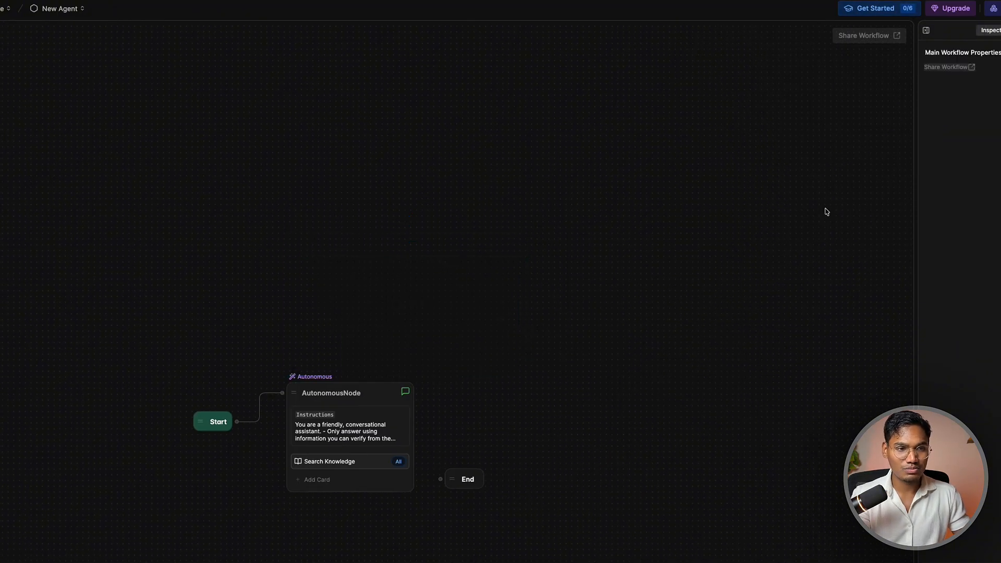
left_click(396, 396)
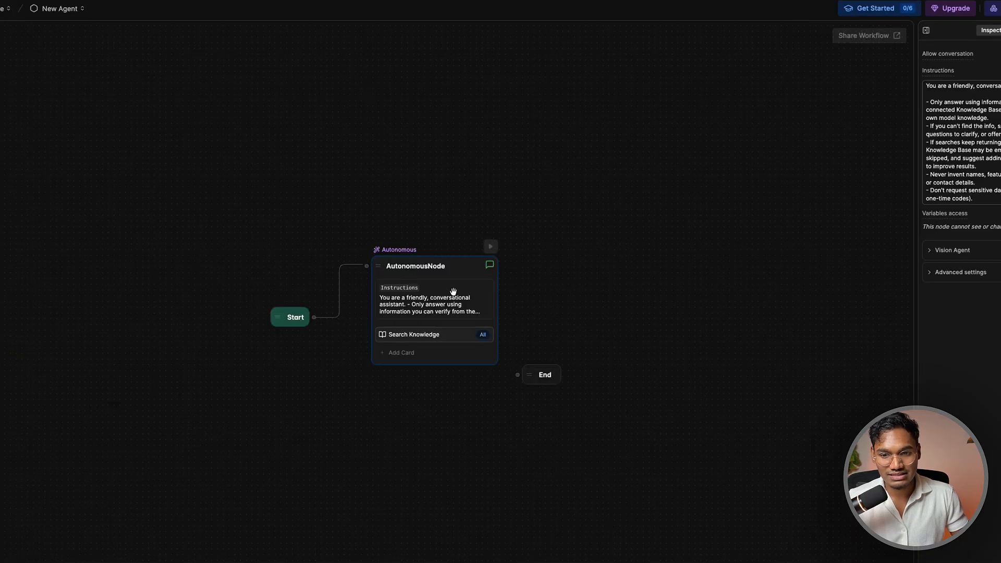
left_click_drag(437, 262, 516, 155)
right_click(547, 174)
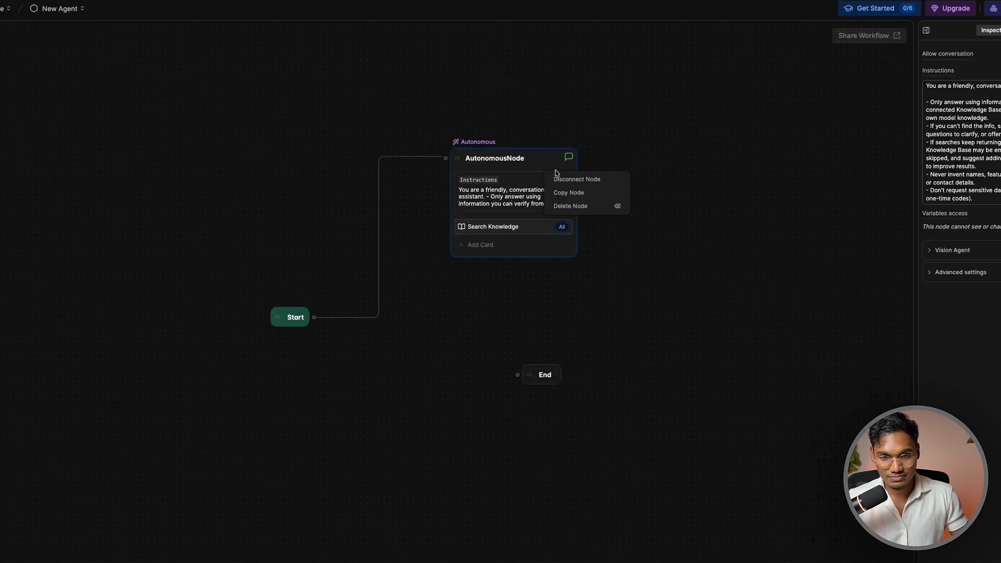
left_click(431, 156)
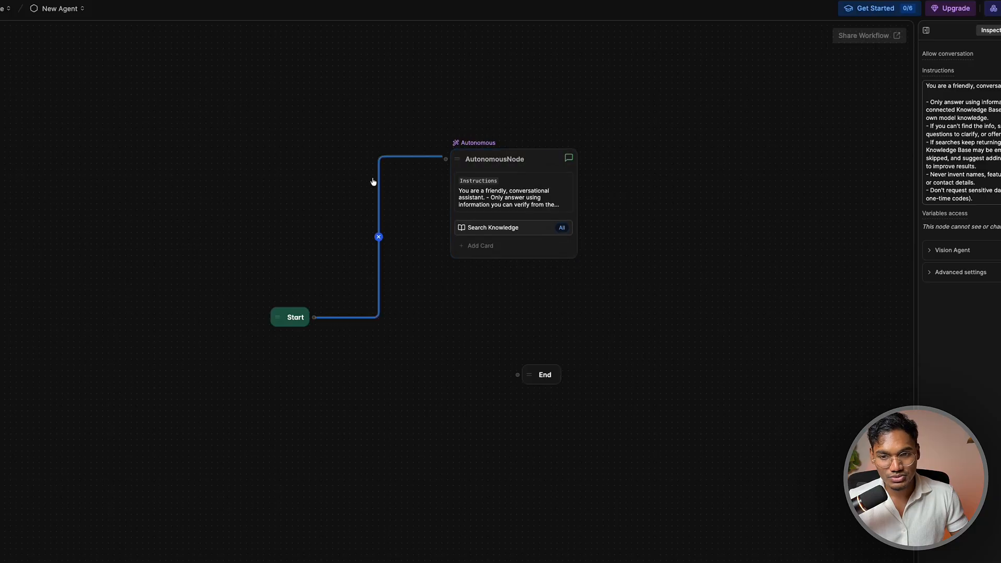
left_click(364, 255)
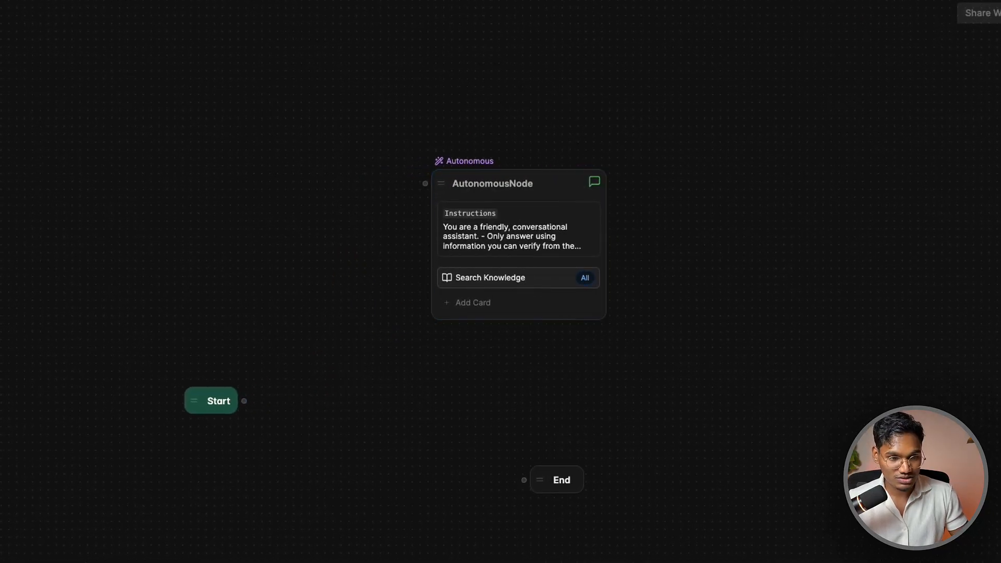
Browse the Error, Timeout and Conversation End workflows, then return to Main
left_click(57, 90)
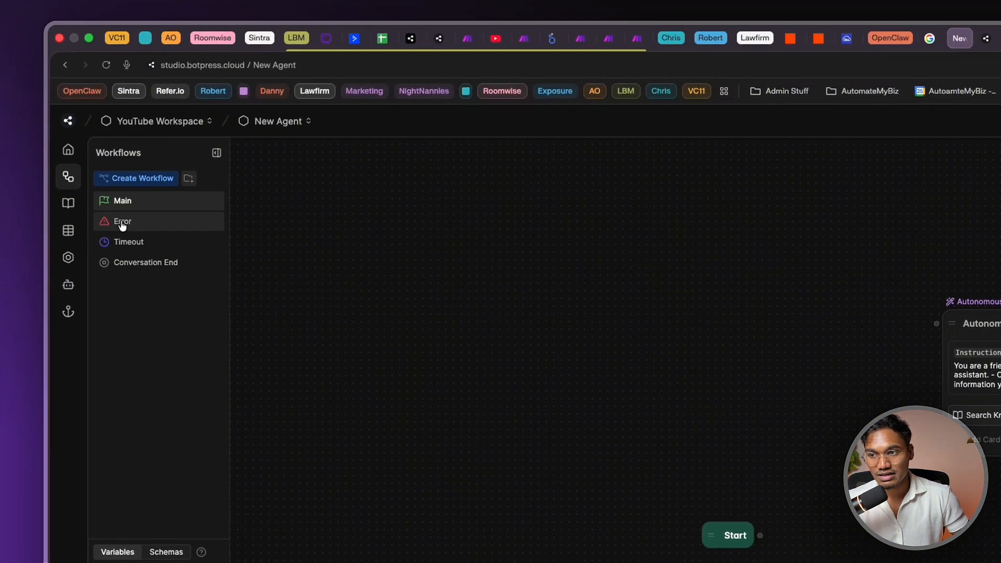
left_click(122, 223)
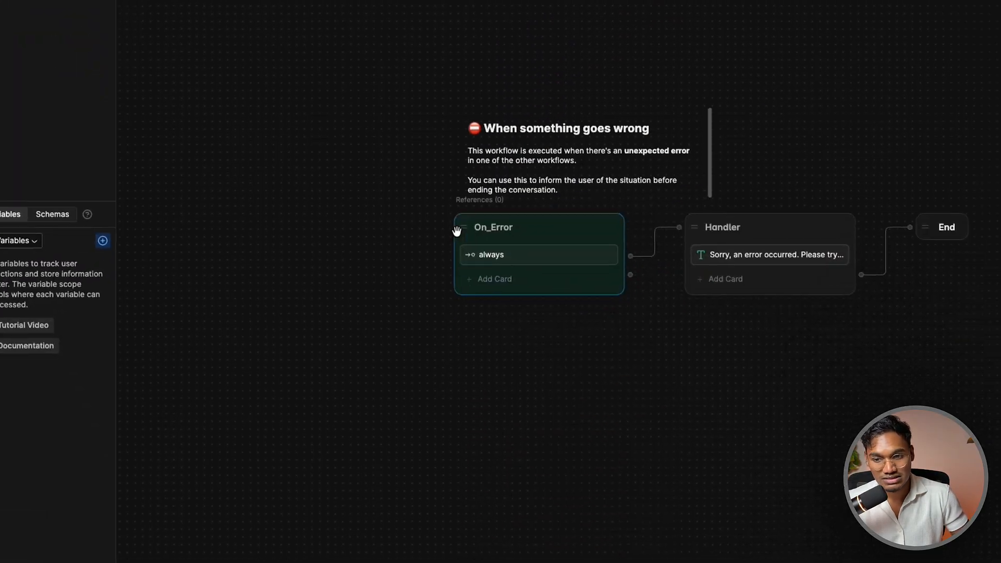
left_click(139, 133)
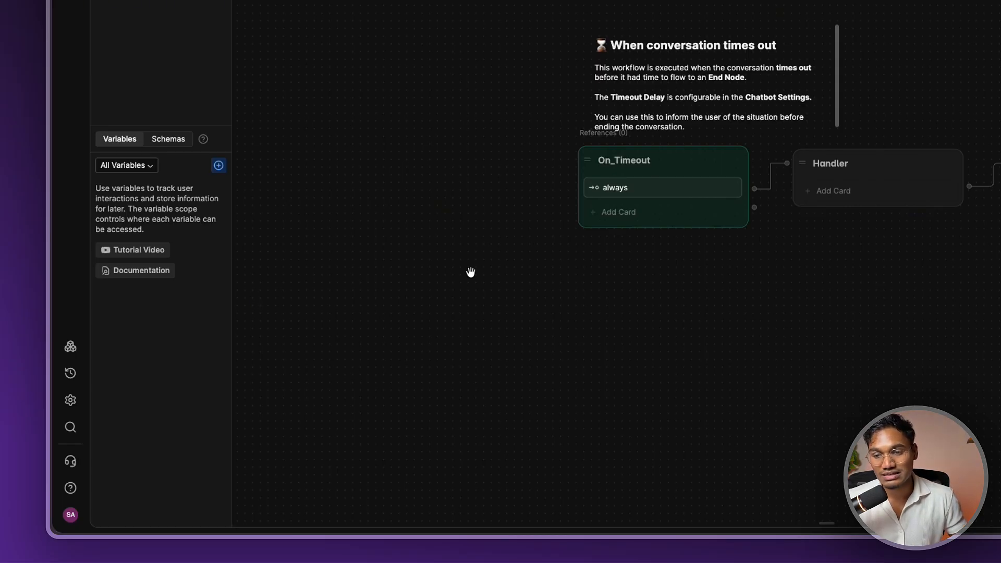
left_click(190, 257)
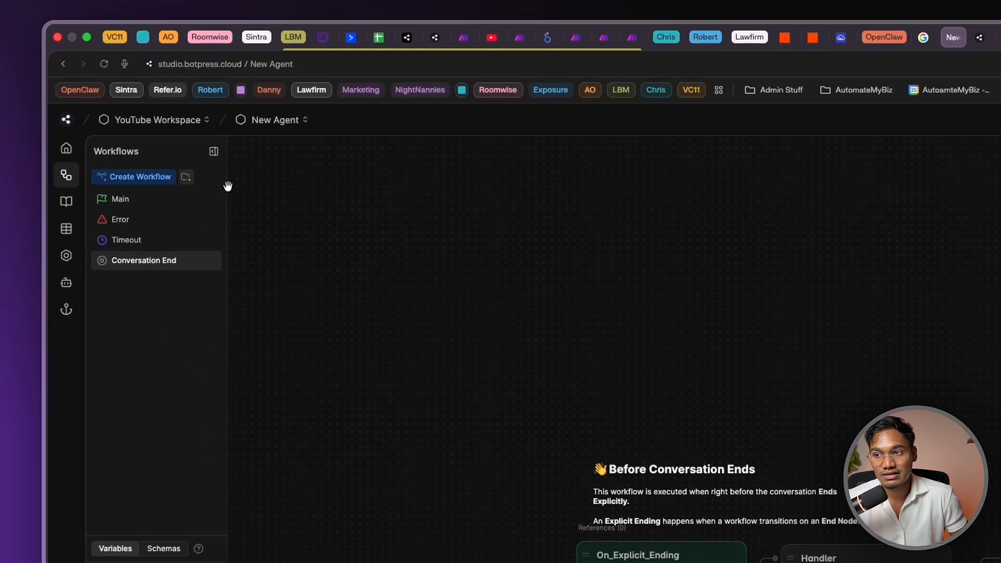
left_click(156, 201)
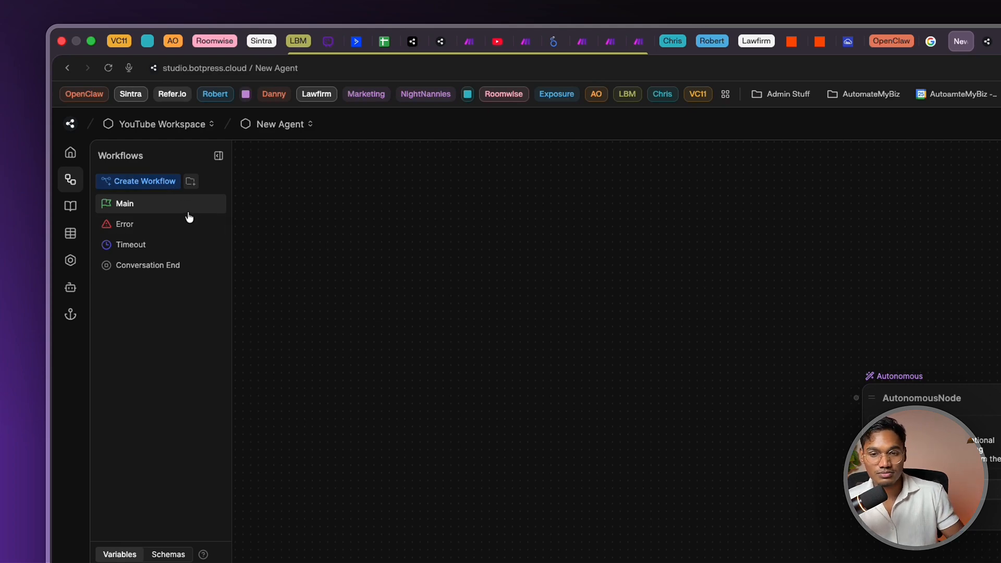
left_click(70, 206)
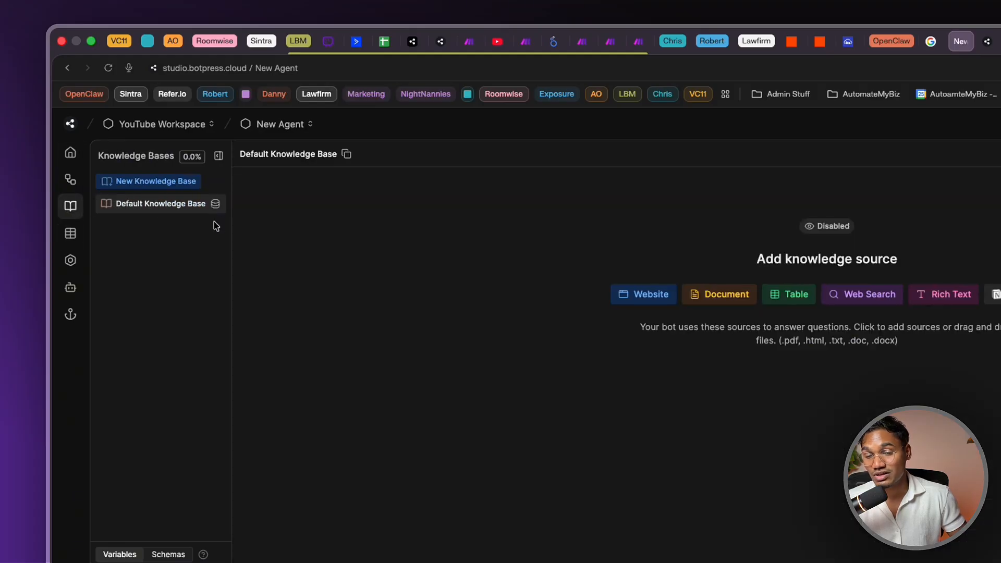
left_click(302, 107)
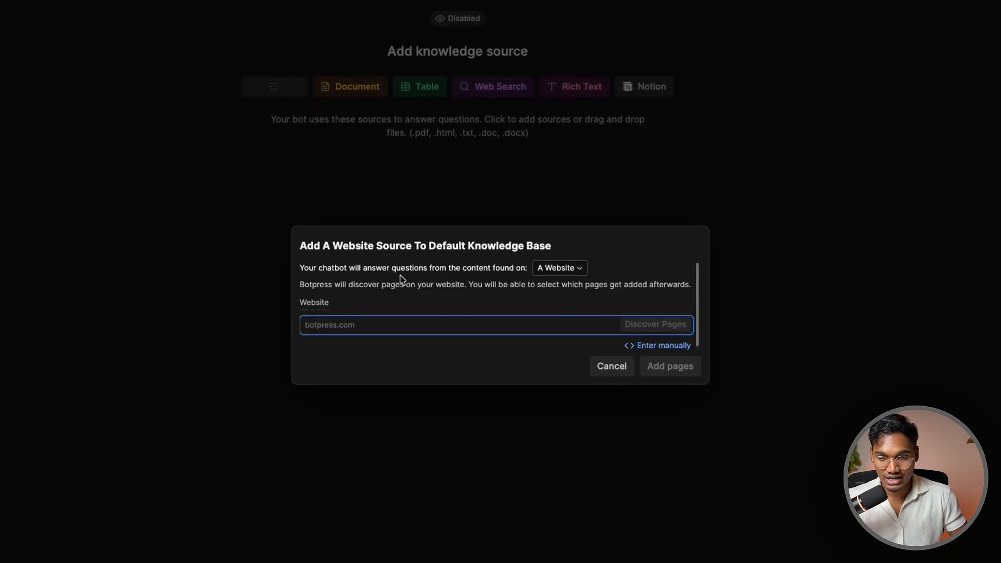
type("www.")
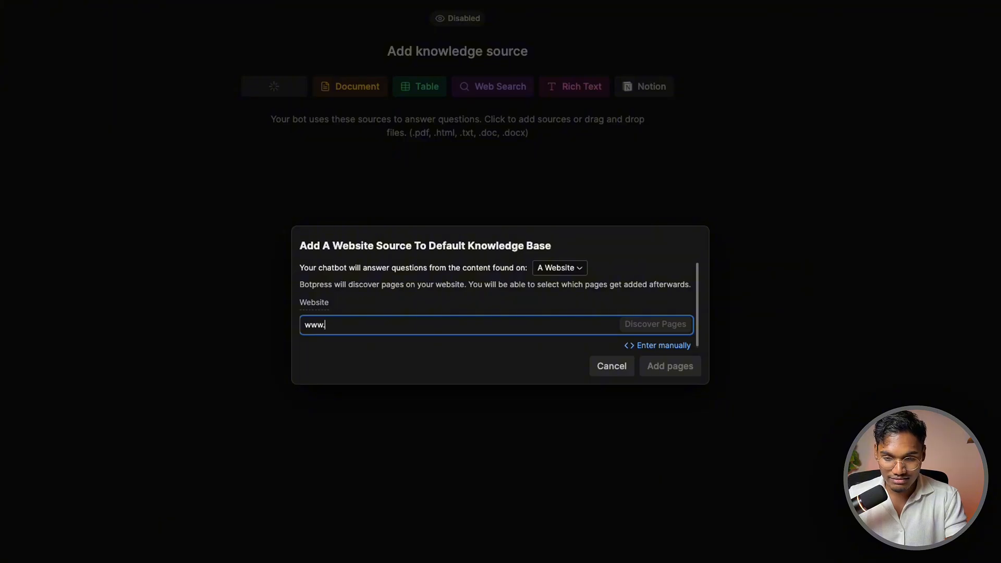
type("automatemybi")
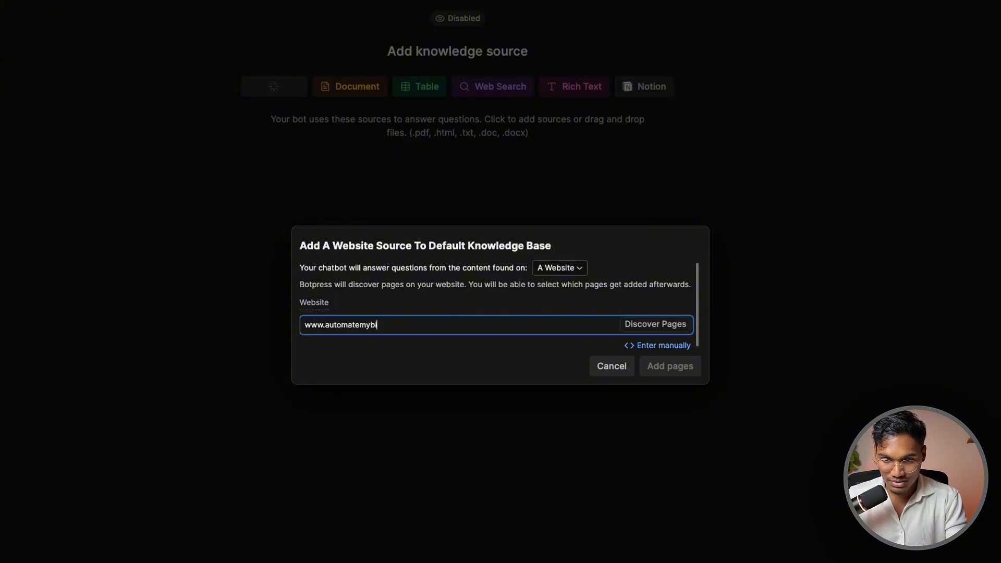
type("z.ai")
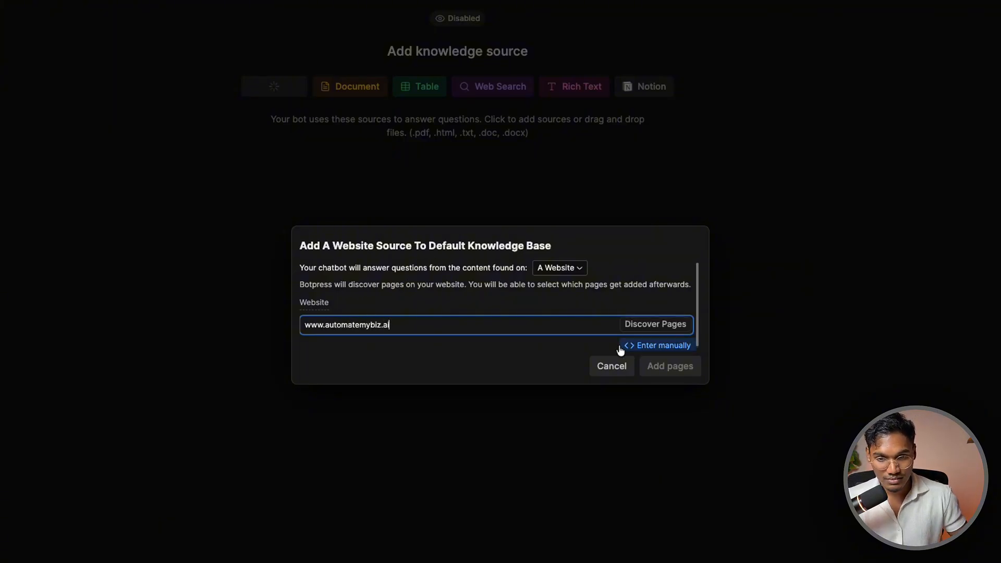
left_click(666, 330)
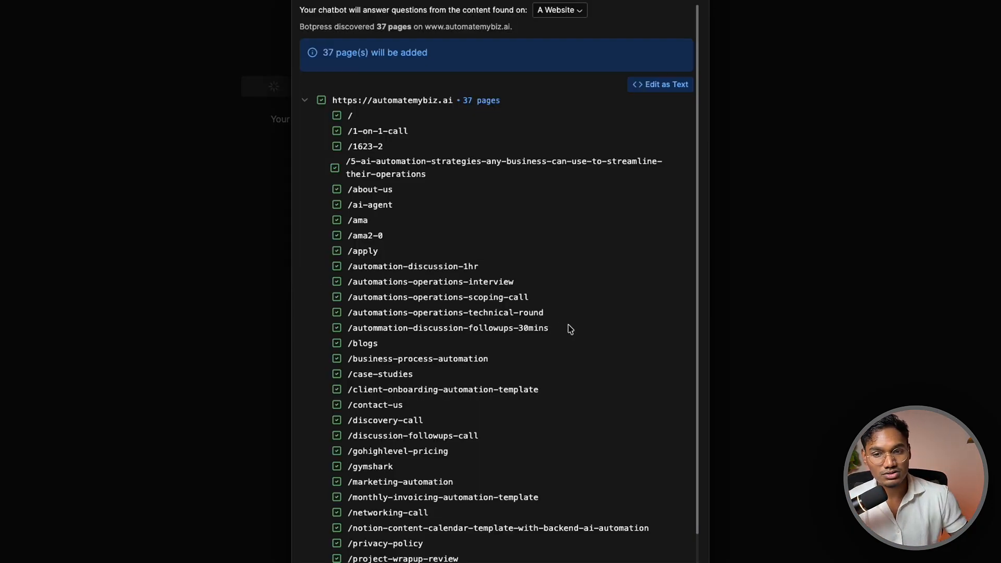
scroll(570, 328, "down", 5)
left_click(587, 467)
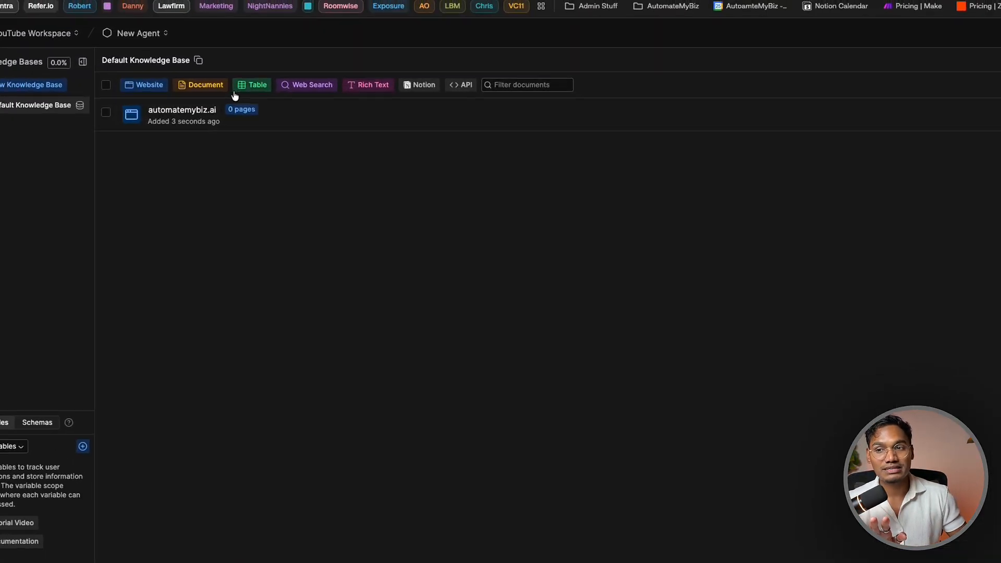
Dismiss the document upload dialog and start a new Rich Text knowledge entry
left_click(179, 49)
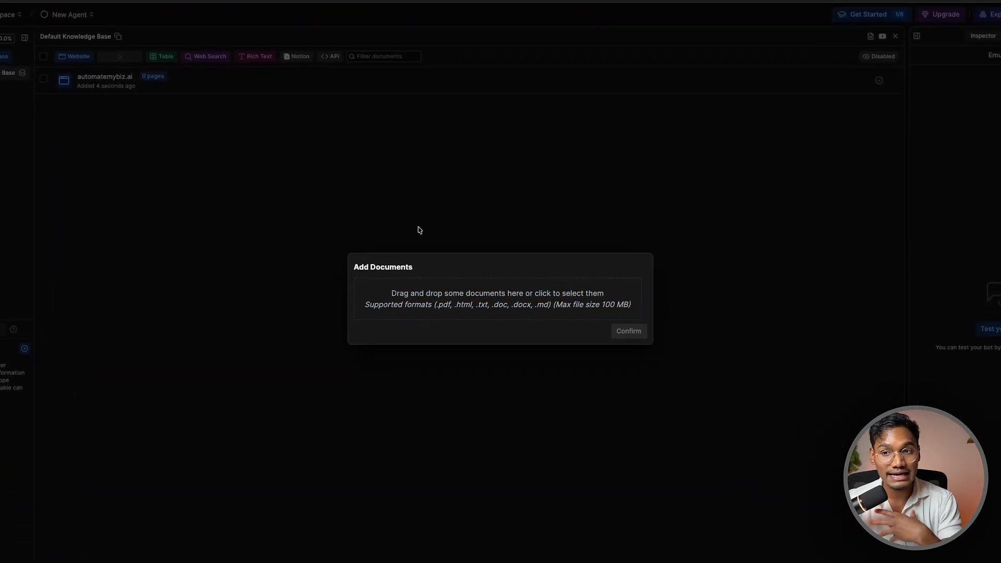
left_click(419, 228)
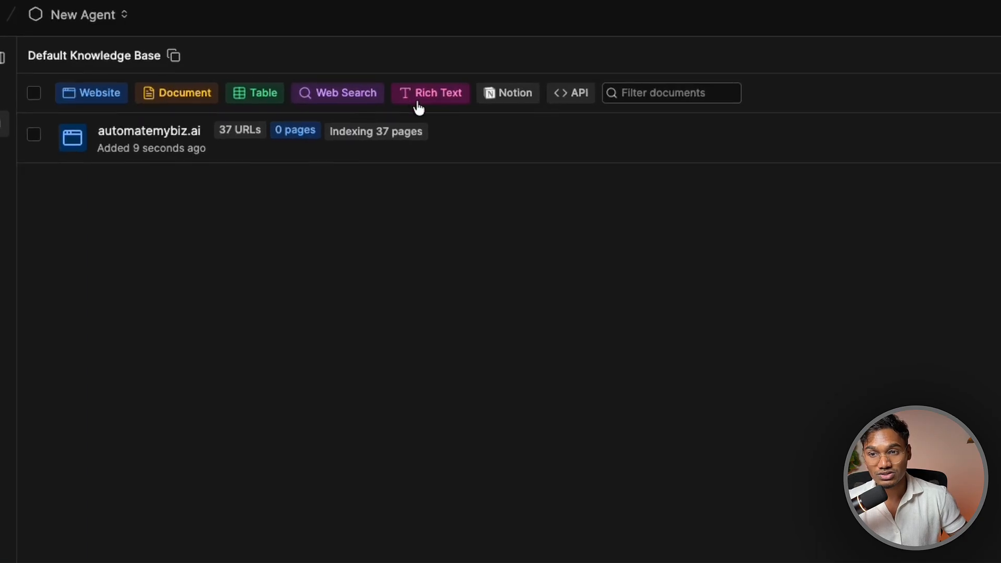
left_click(418, 105)
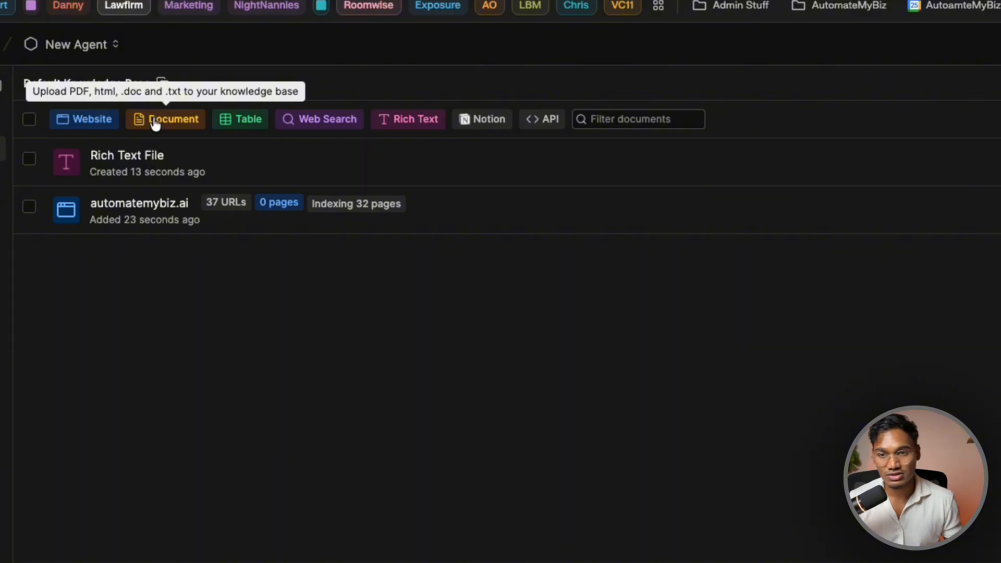
left_click(393, 123)
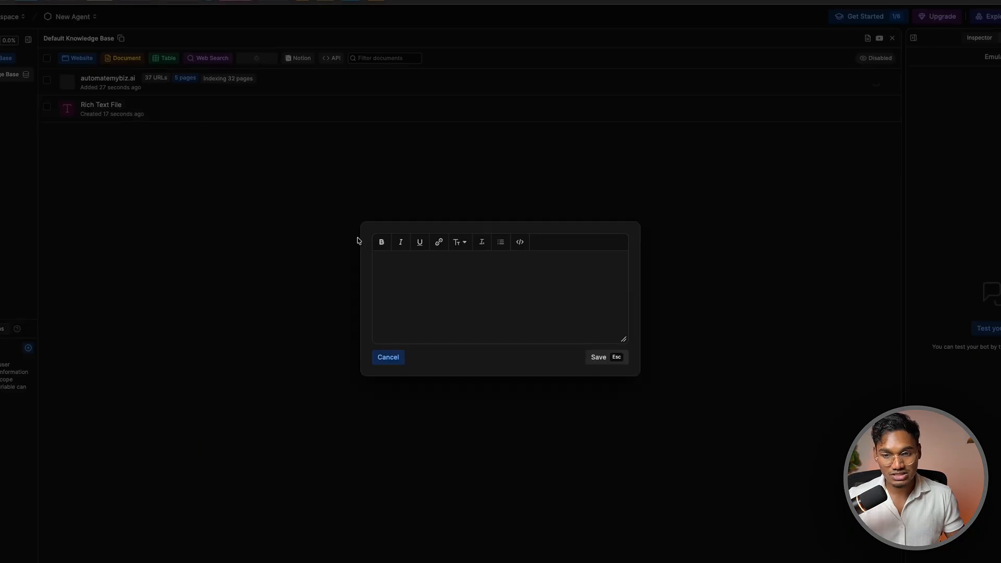
Type the weight-programme heading, accepting 'programme' as correctly spelled
type("HOw")
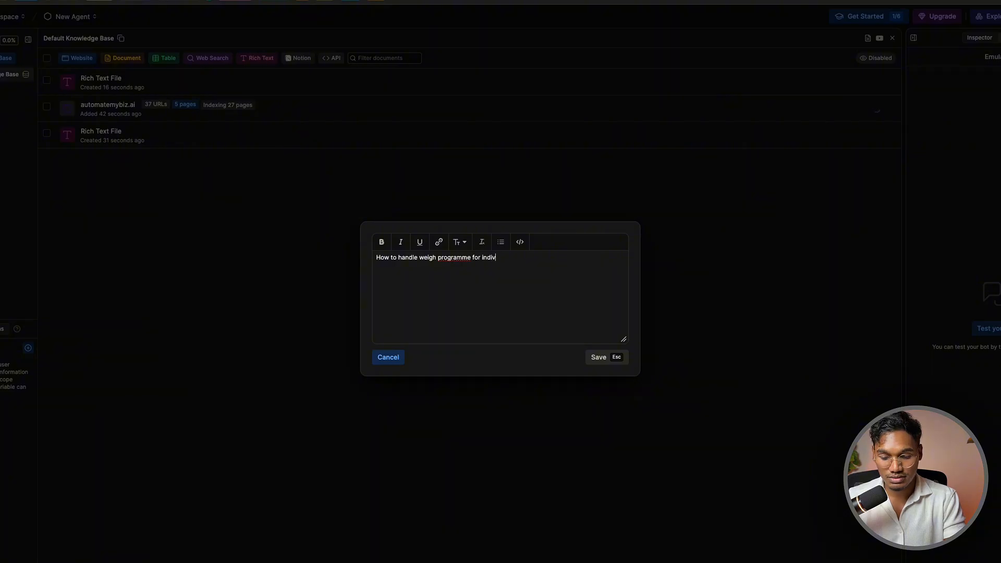
right_click(449, 258)
left_click(496, 262)
left_click(510, 261)
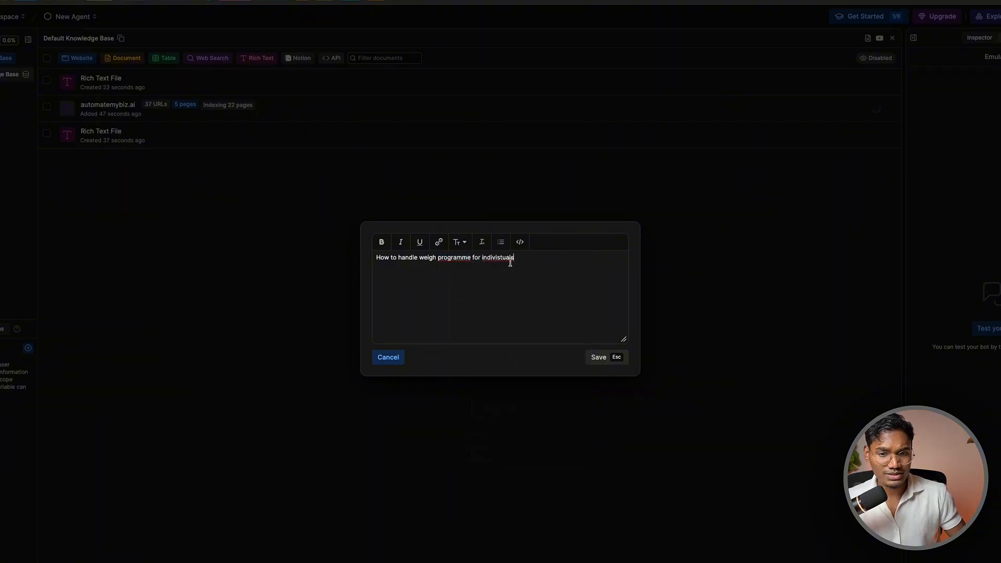
left_click_drag(513, 262, 342, 261)
left_click(536, 273)
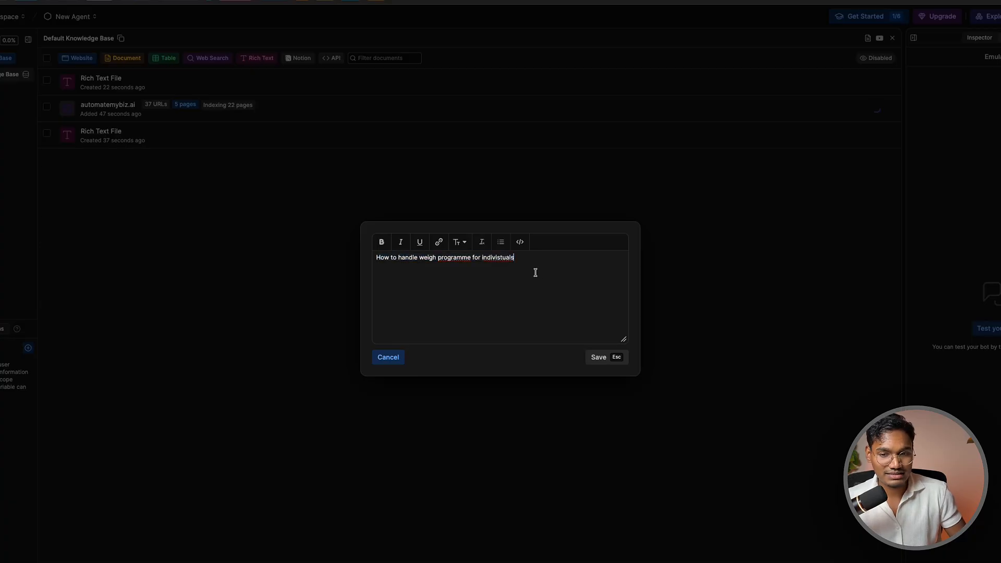
triple_click(437, 259)
Bold the heading, add bullets EAT LESS, DRINK WATER, GO TO GYM, and save the entry
key("ctrl+b")
left_click(451, 267)
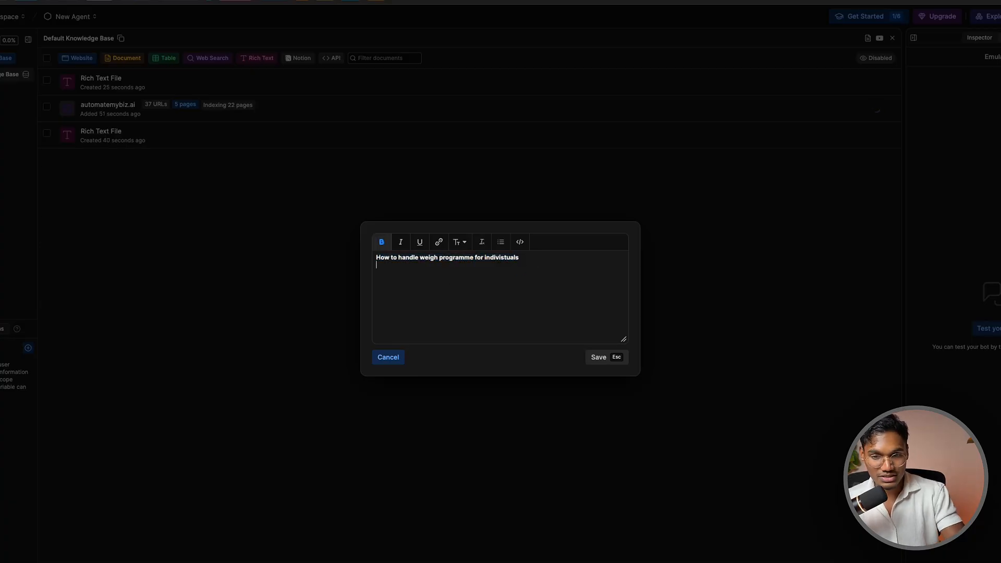
key("BackSpace")
type("- ")
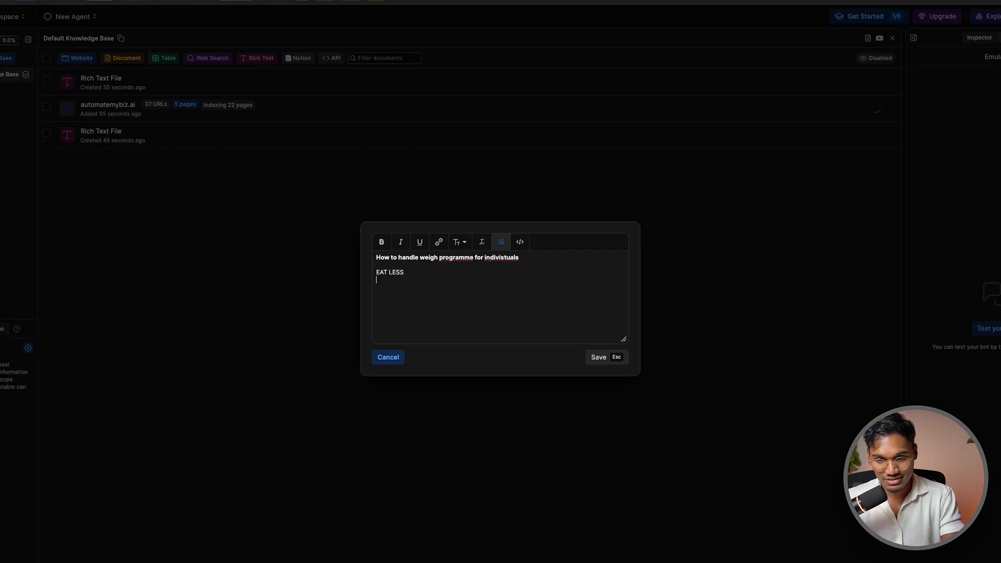
type("DRINK WATER")
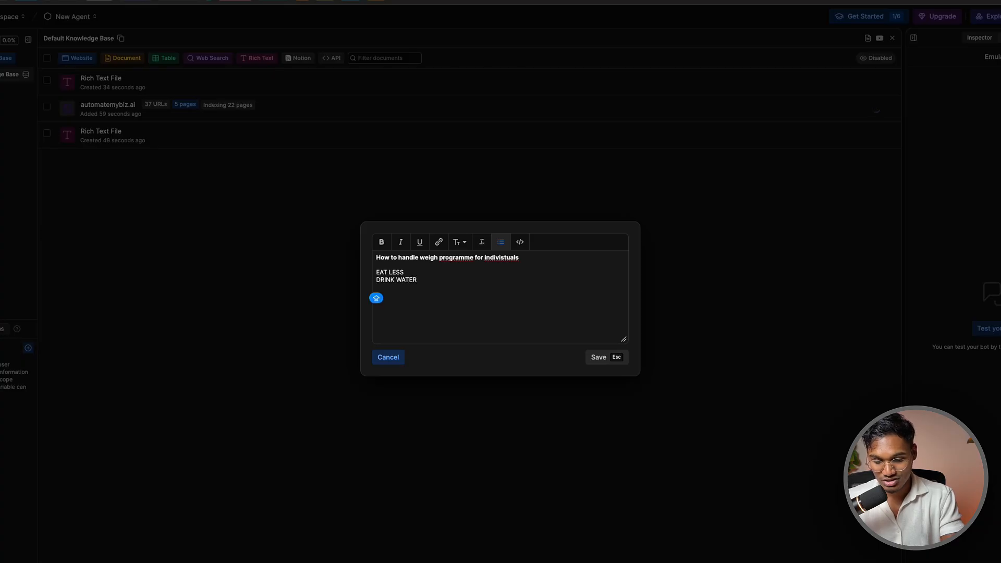
type("GO TO GYM")
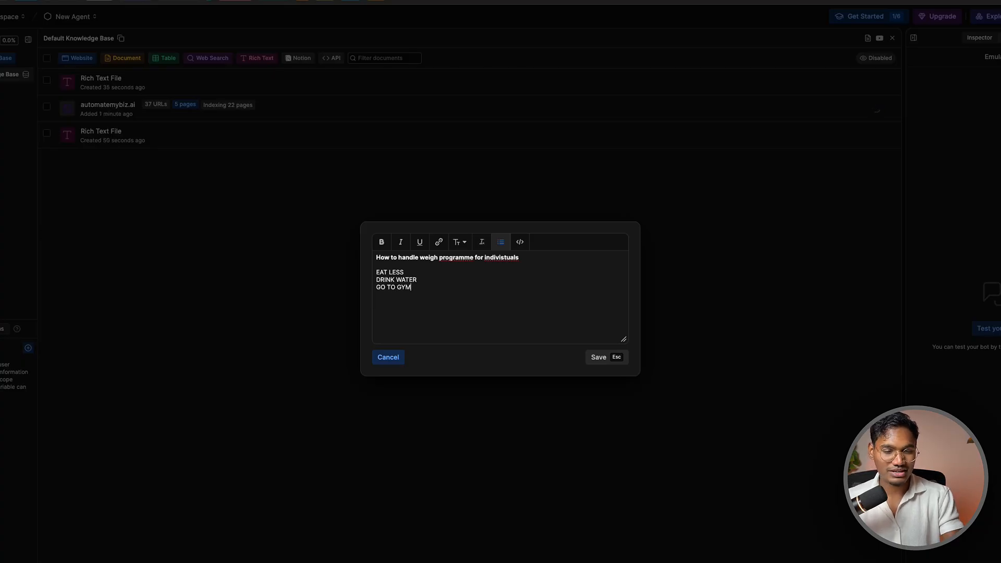
left_click(599, 358)
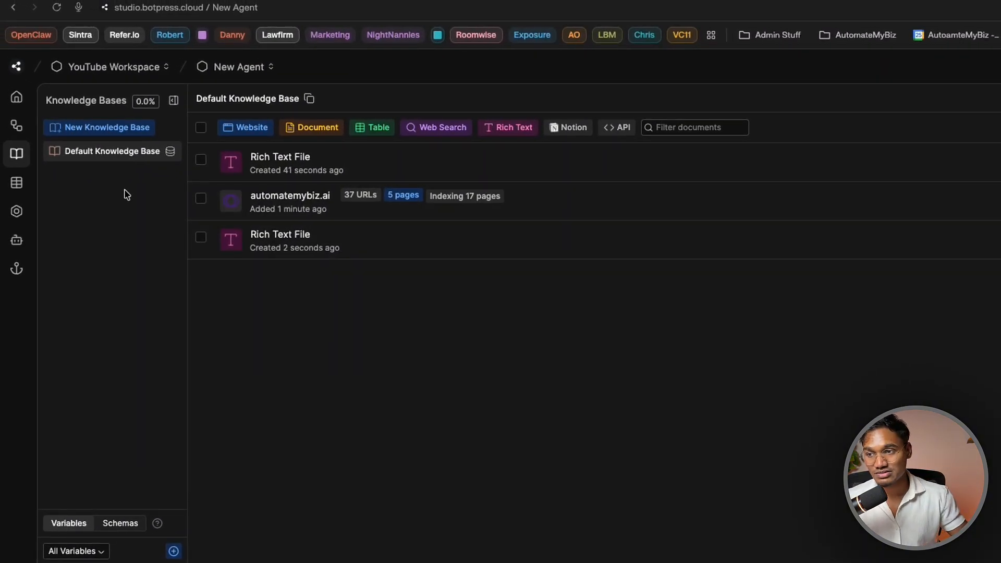
Turn on Enable Agent for the Summary Agent in the Agents list
left_click(16, 182)
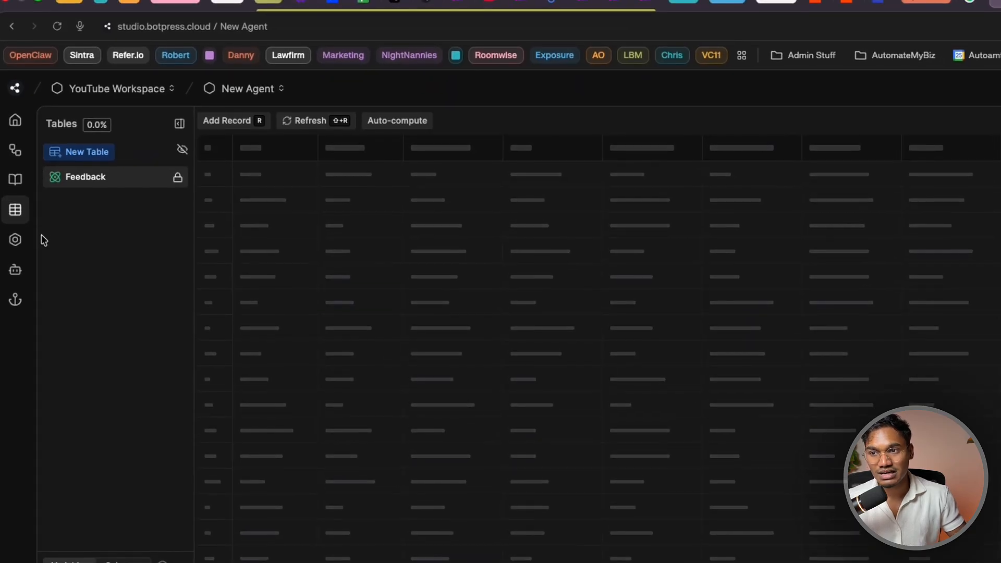
left_click(19, 251)
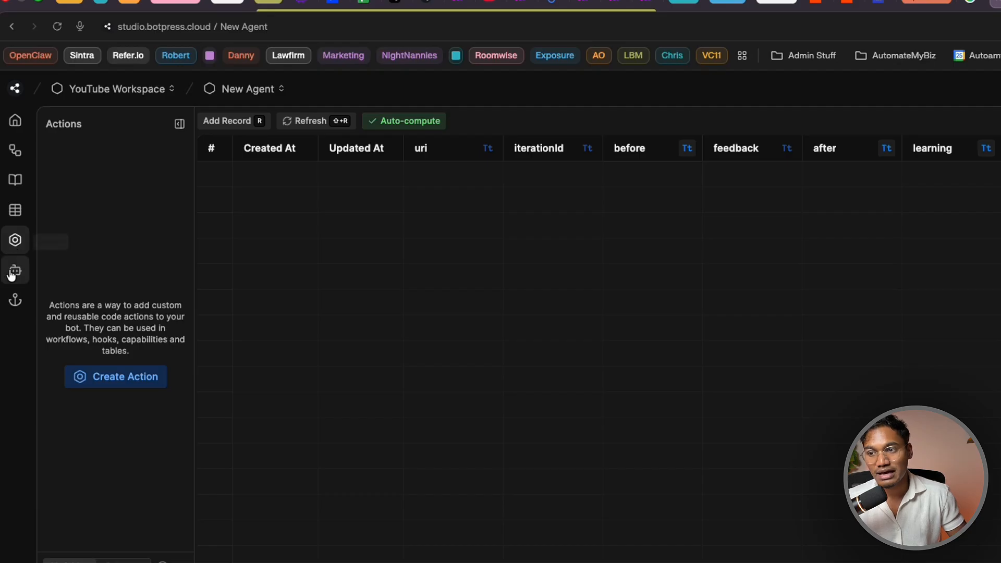
left_click(19, 275)
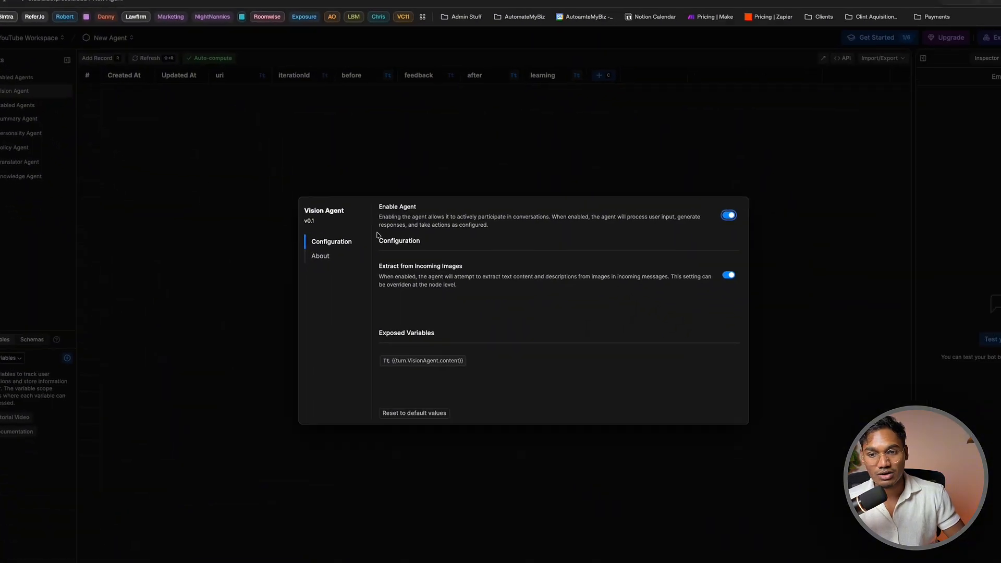
left_click(499, 281)
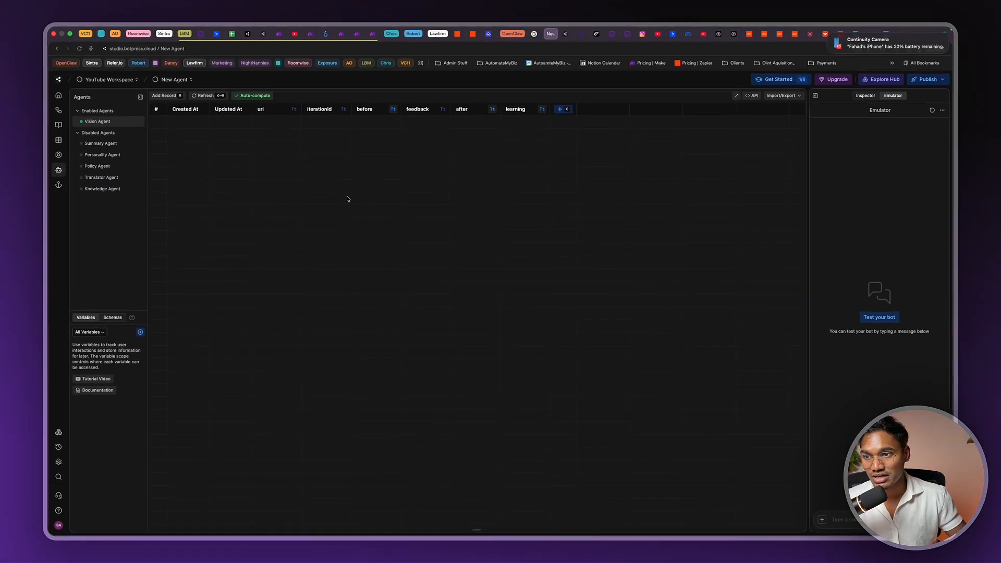
left_click(83, 133)
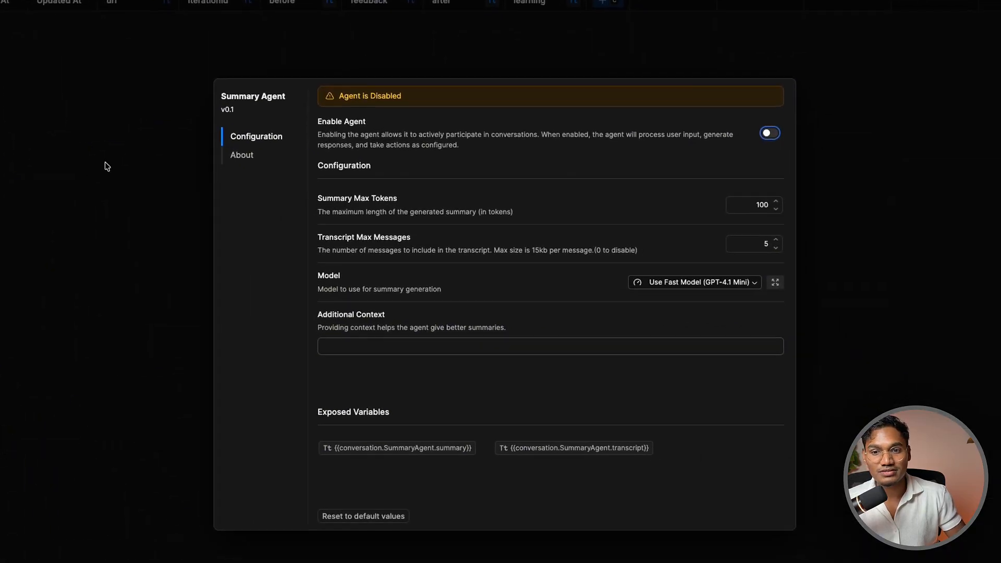
left_click(158, 182)
left_click(174, 157)
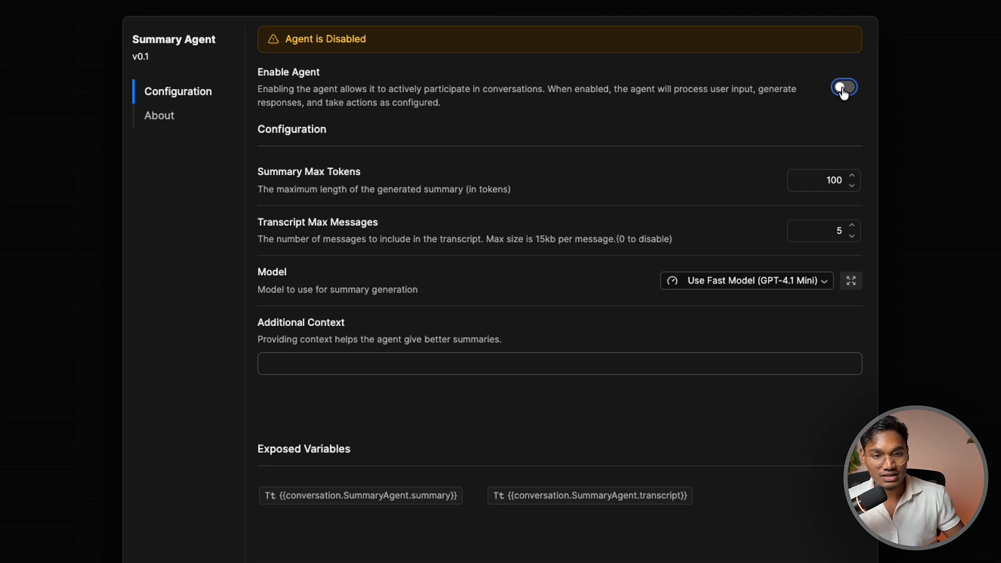
left_click(843, 88)
left_click(704, 2)
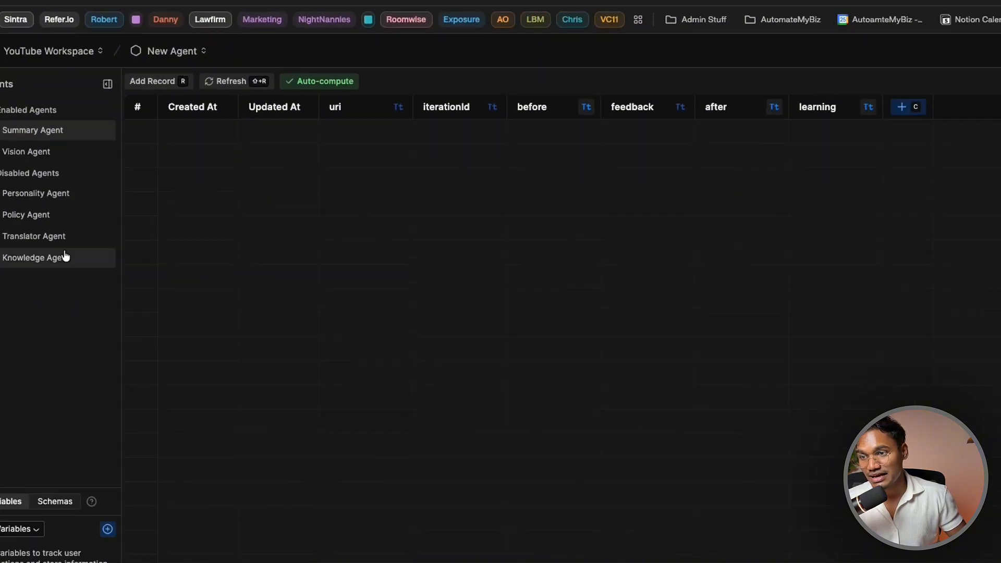
Glance at the Knowledge Agent settings, then return to the Main workflow
left_click(65, 256)
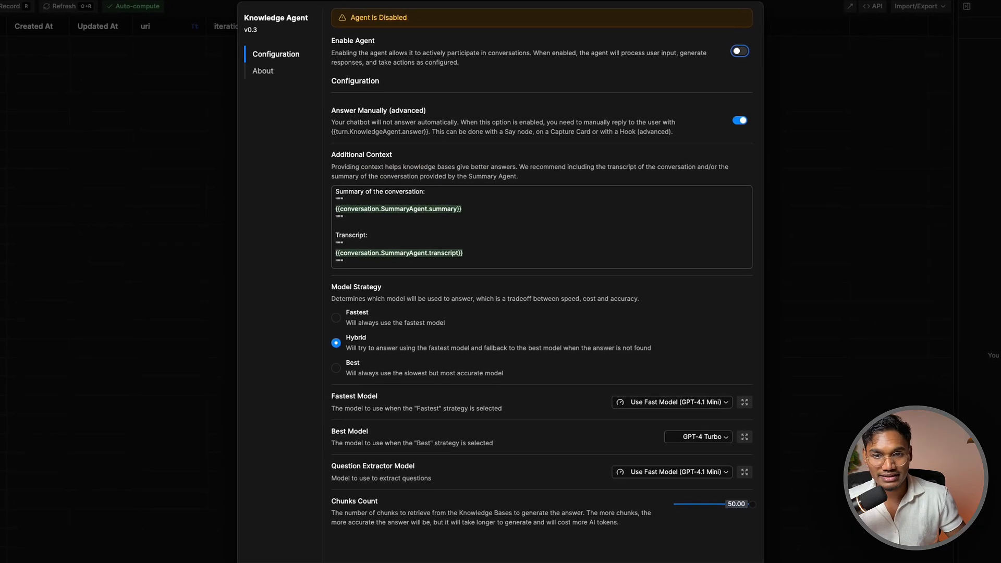
left_click(49, 183)
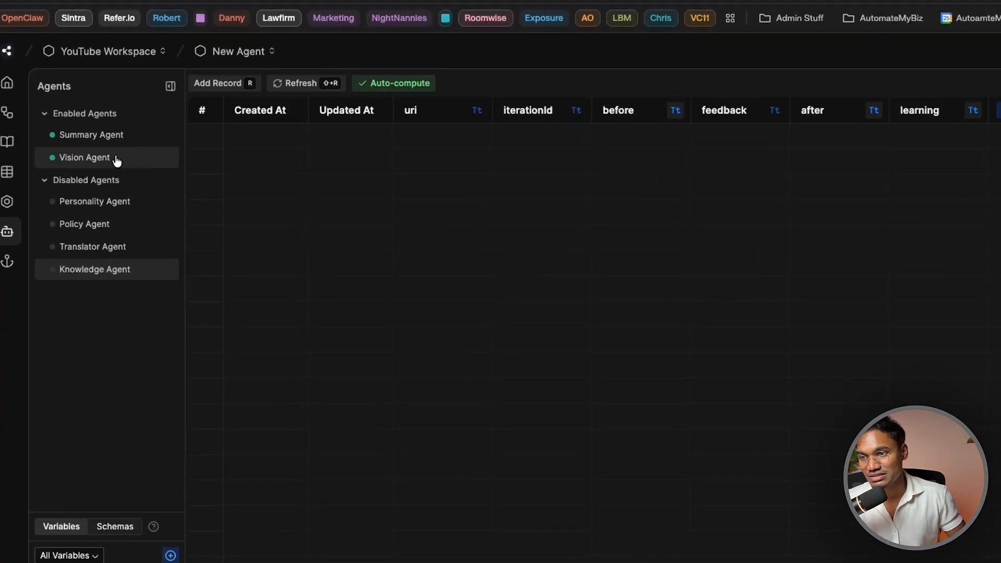
left_click(8, 201)
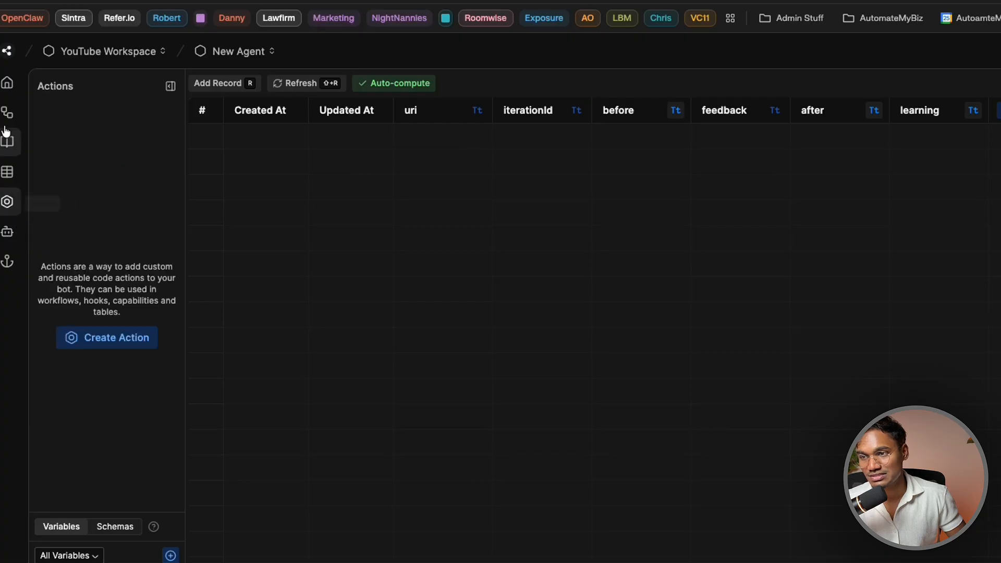
left_click(7, 112)
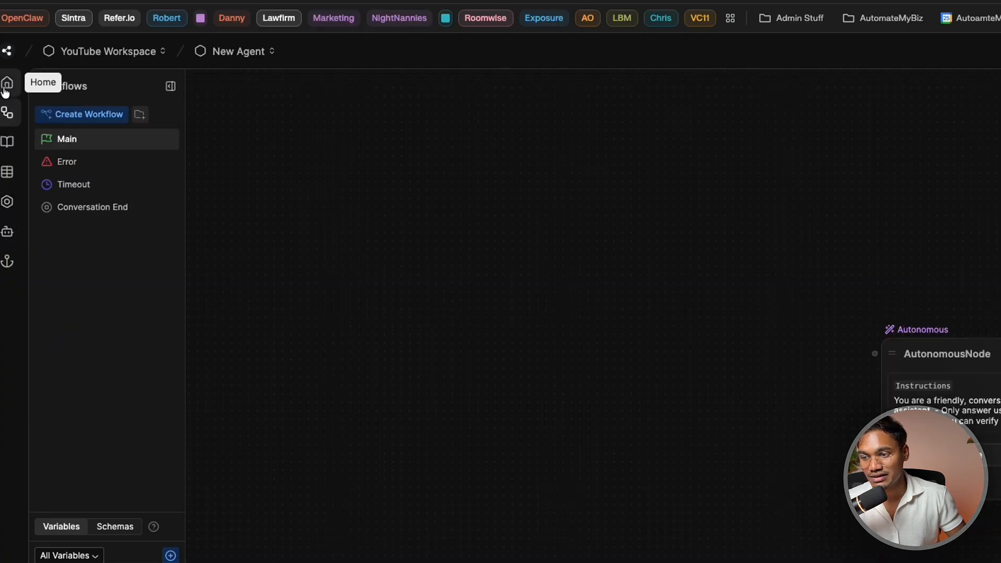
Add a Standard1 node beside Start and connect Start's output to it
left_click(7, 89)
left_click(8, 111)
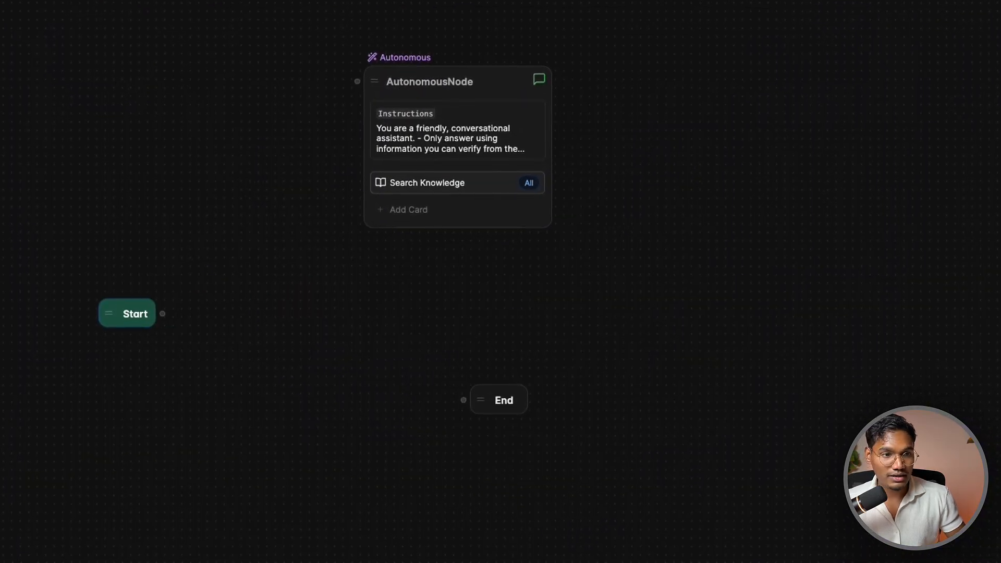
right_click(241, 299)
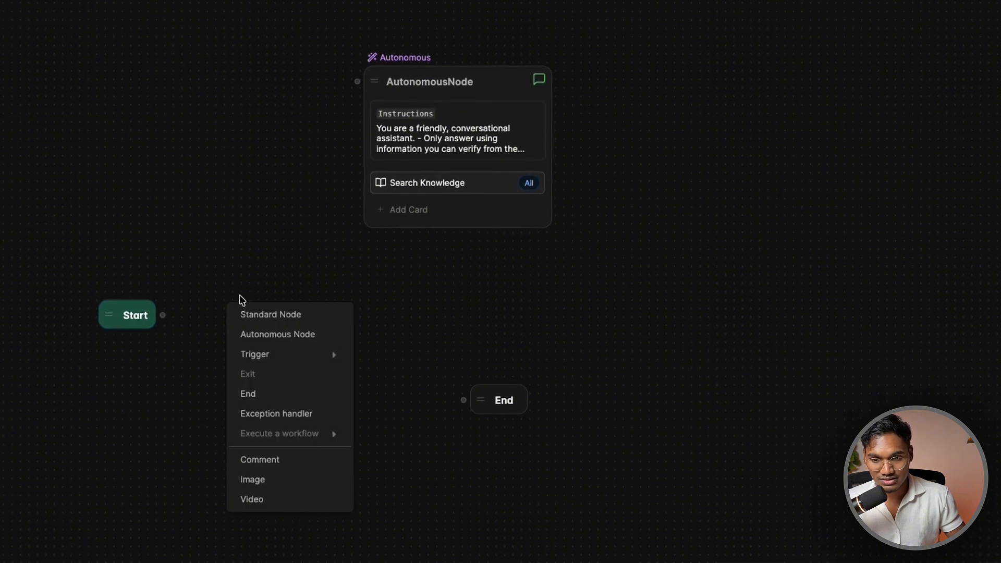
left_click(252, 313)
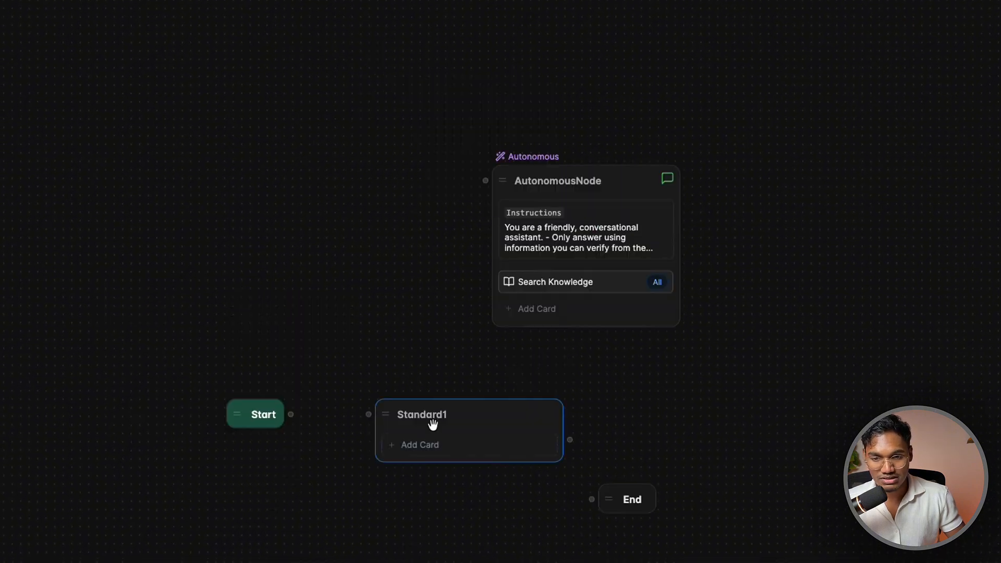
left_click_drag(431, 414, 403, 412)
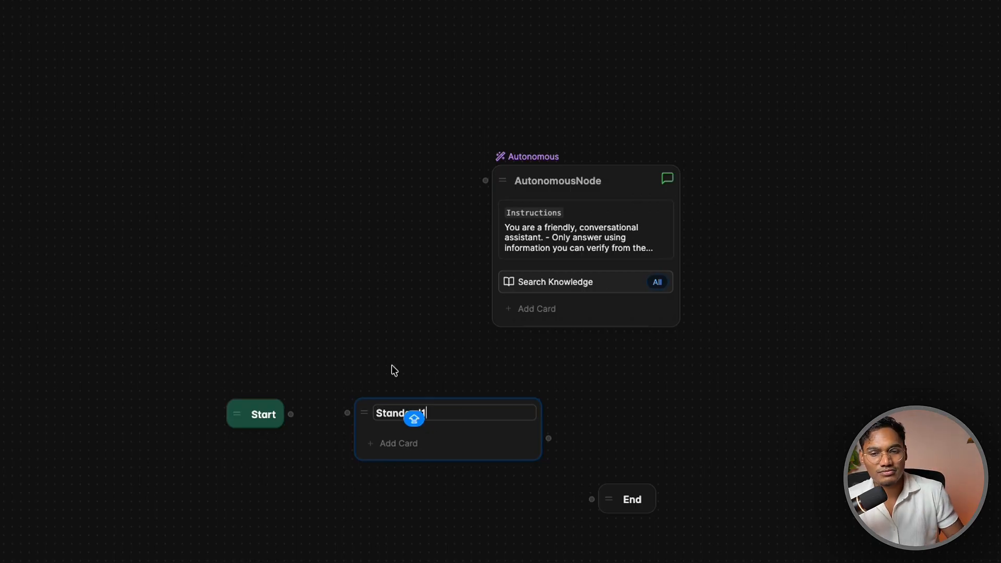
left_click_drag(291, 414, 347, 413)
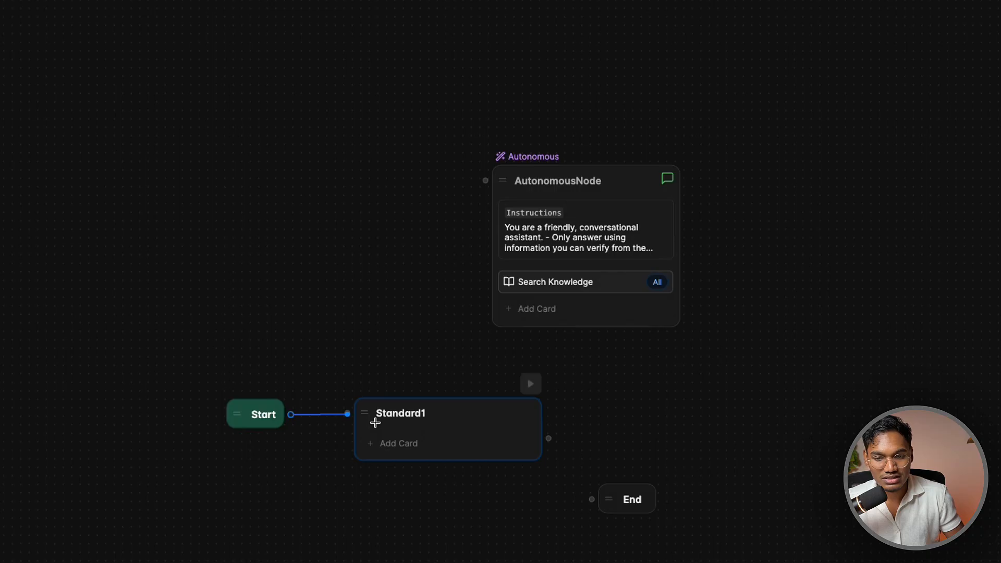
Try a Set Inactivity Timeout card in Standard1, then remove it
left_click(391, 448)
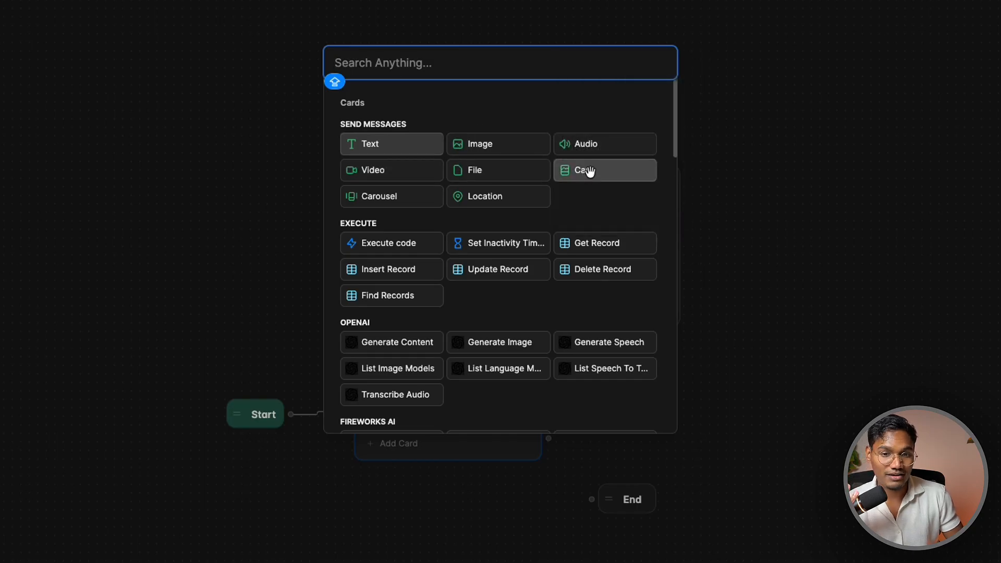
mouse_move(591, 177)
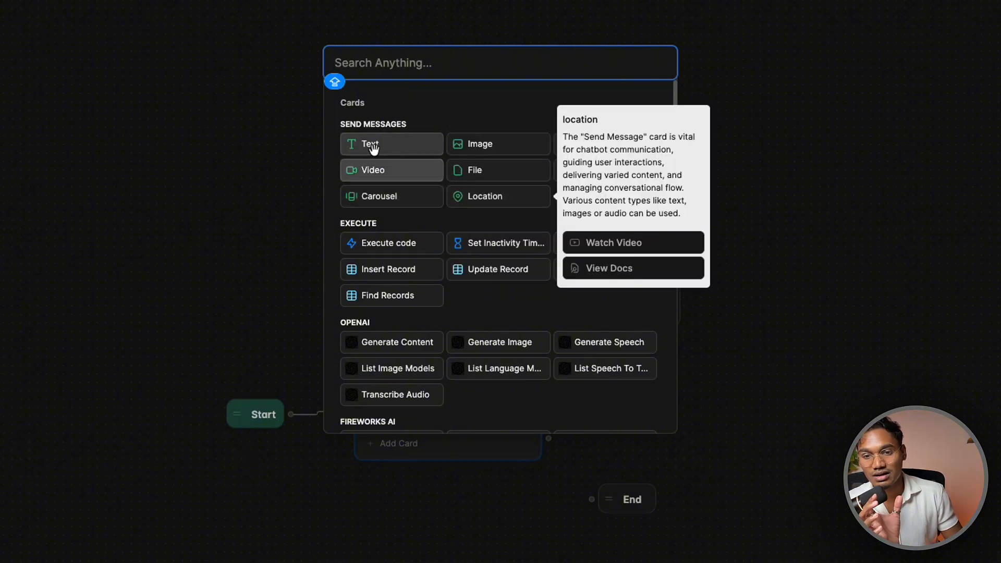
mouse_move(503, 192)
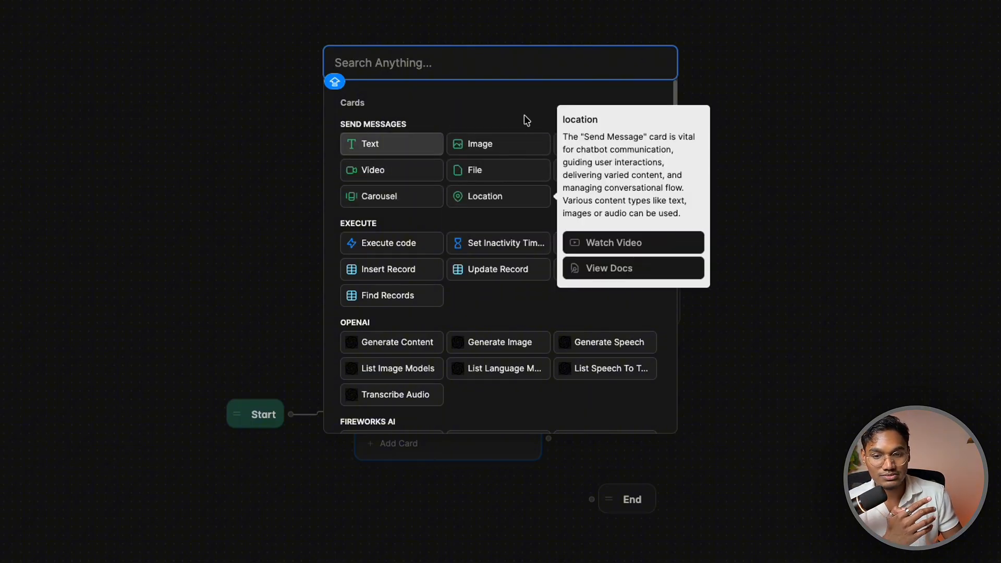
mouse_move(382, 240)
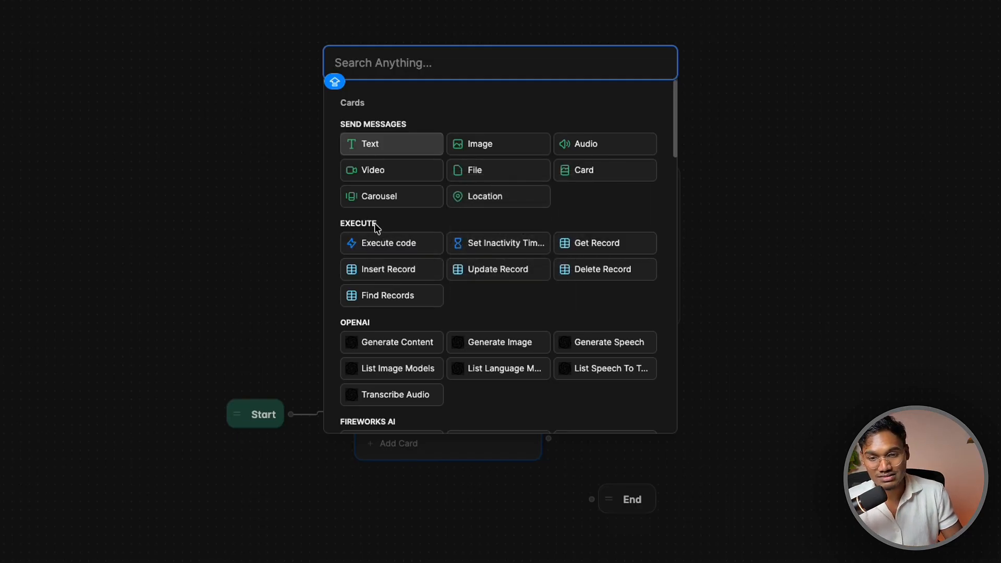
left_click(491, 240)
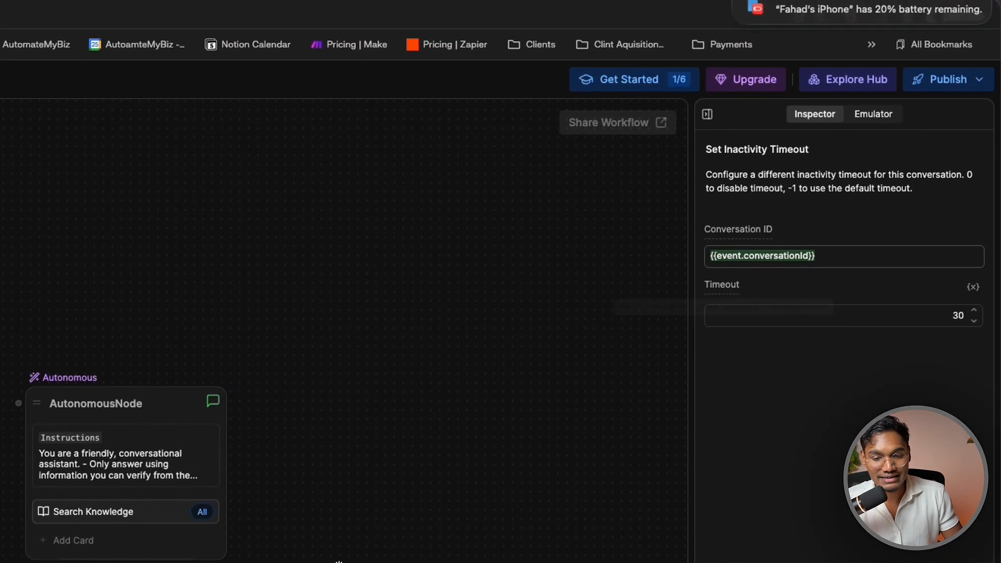
right_click(288, 411)
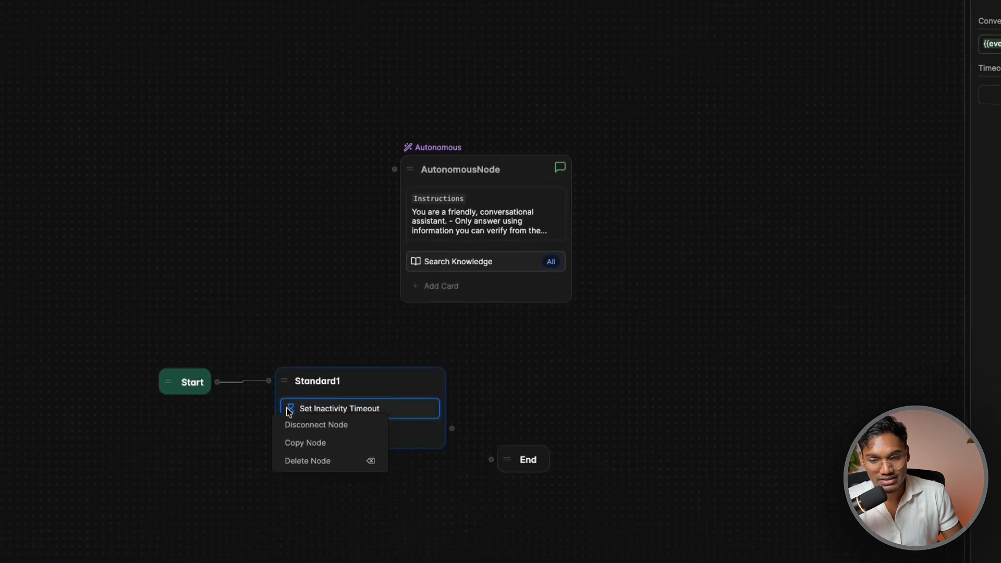
left_click(377, 416)
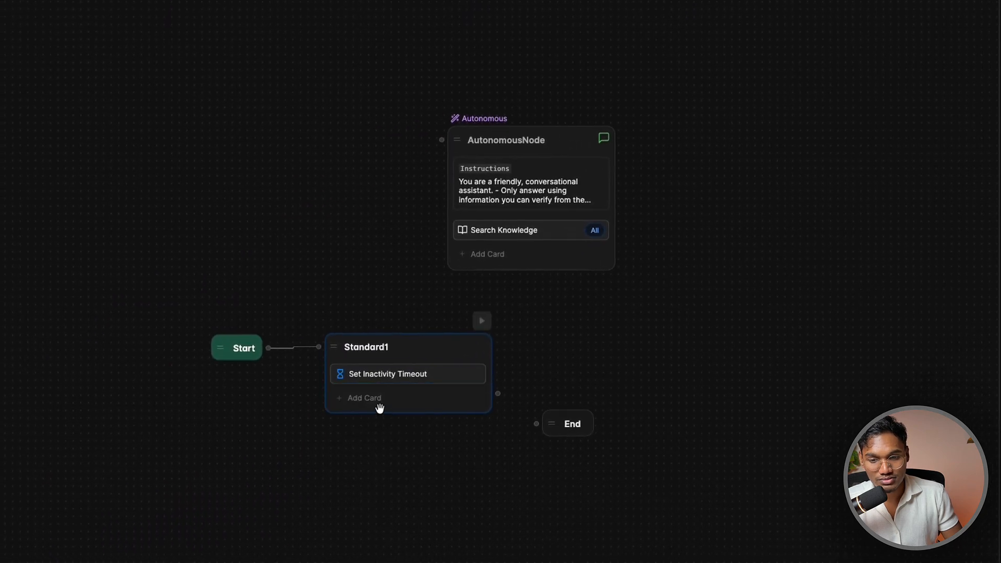
right_click(377, 373)
left_click(396, 400)
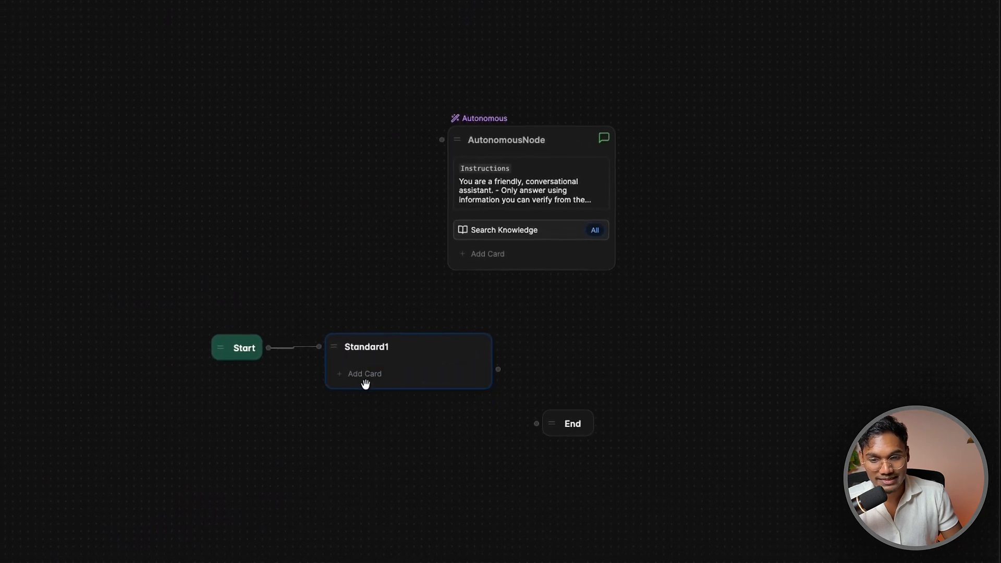
left_click(365, 374)
scroll(394, 242, "down", 7)
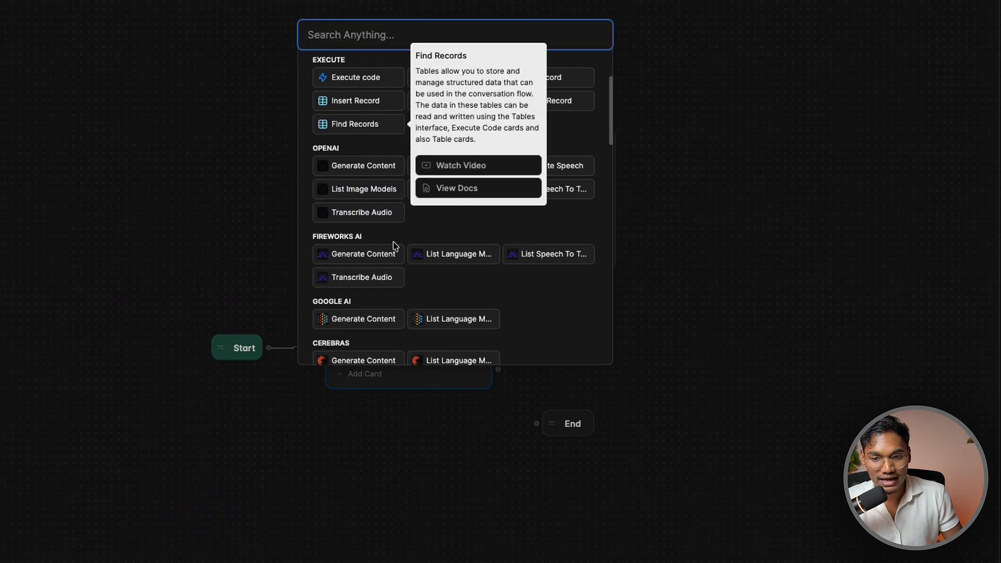
scroll(394, 242, "down", 5)
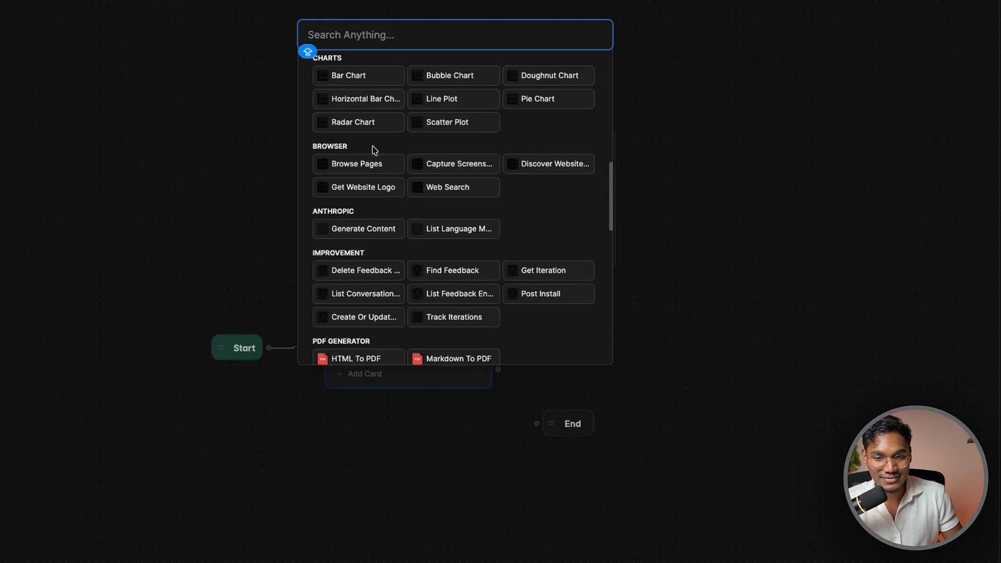
scroll(374, 151, "down", 5)
scroll(363, 243, "down", 3)
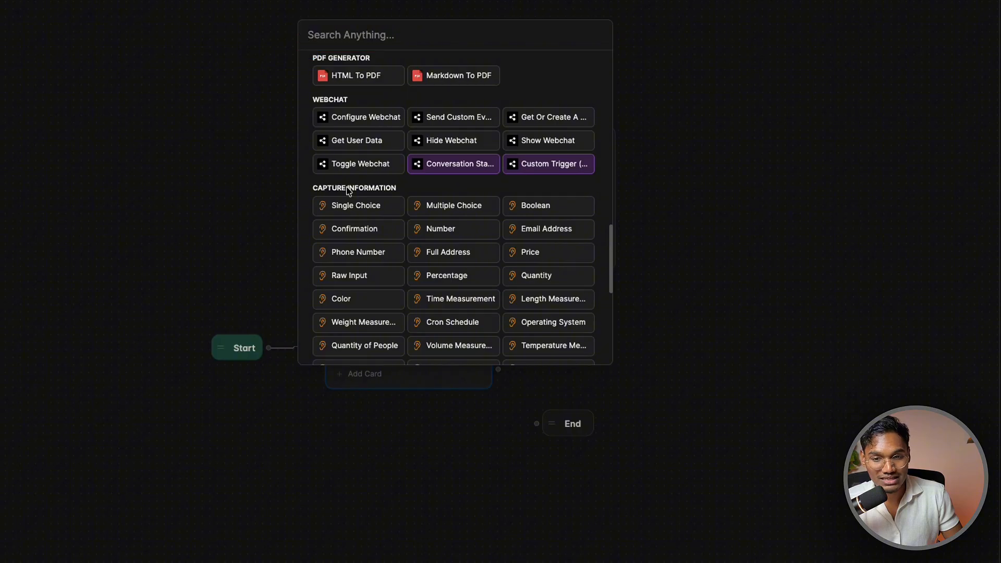
scroll(371, 191, "down", 2)
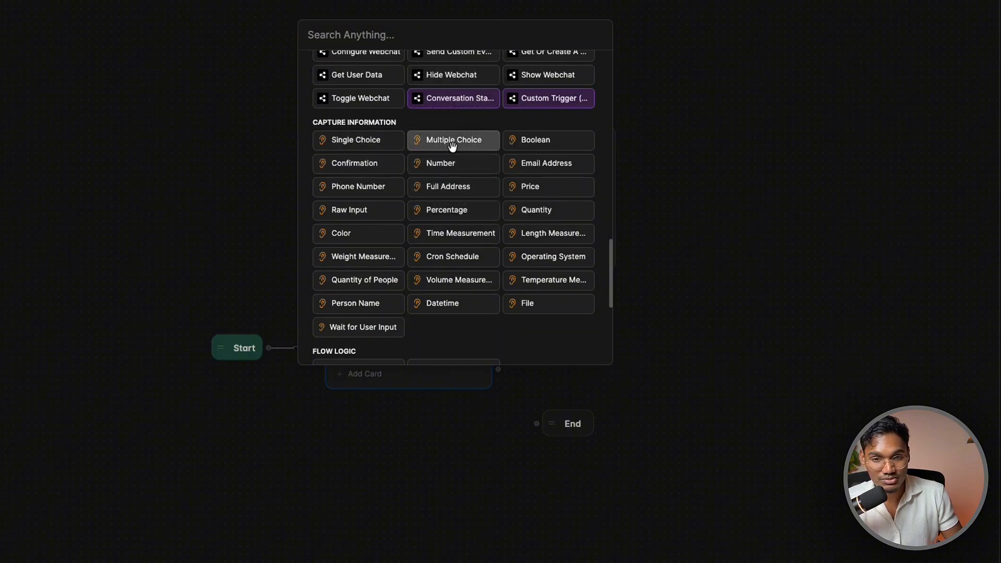
mouse_move(449, 140)
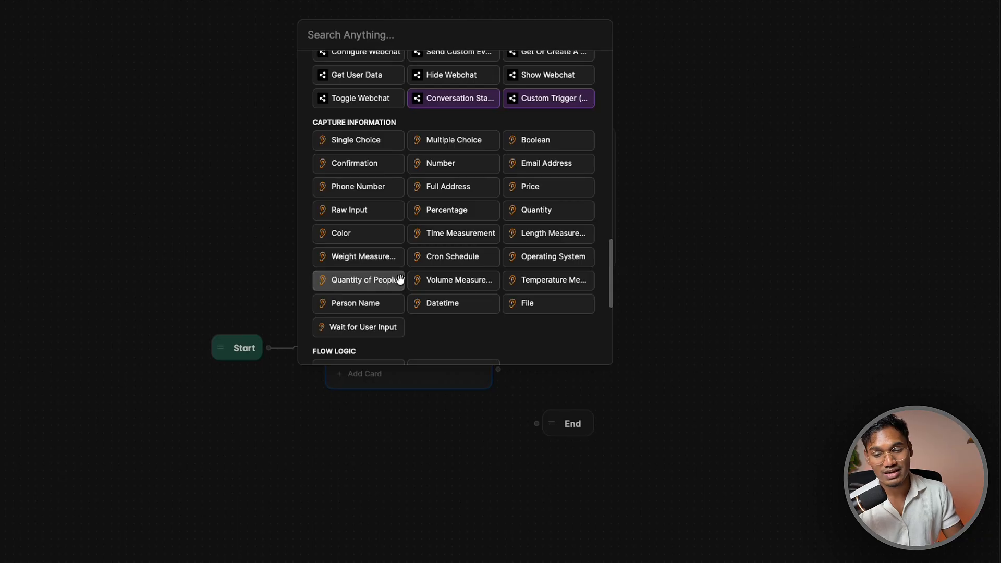
mouse_move(400, 280)
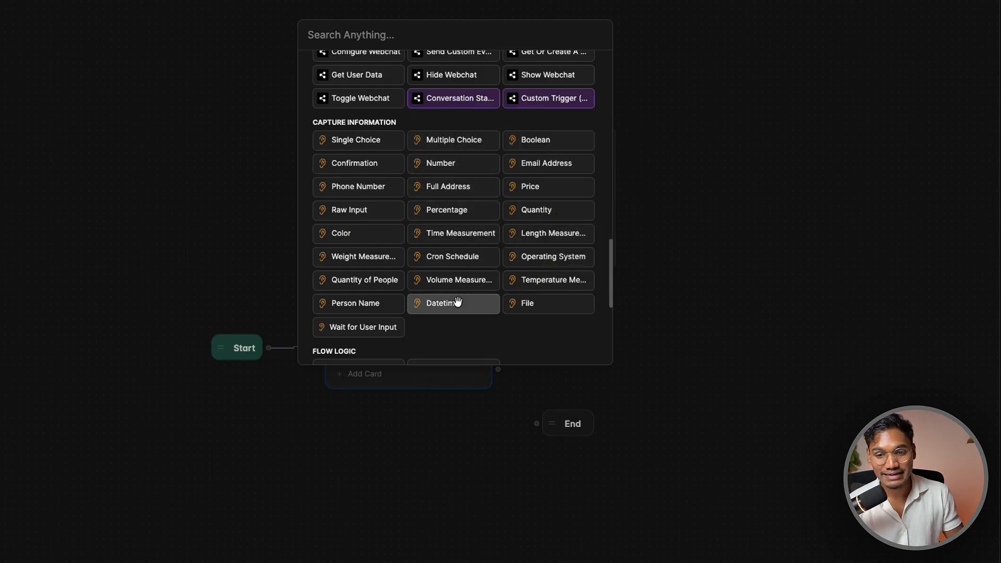
mouse_move(460, 298)
mouse_move(401, 232)
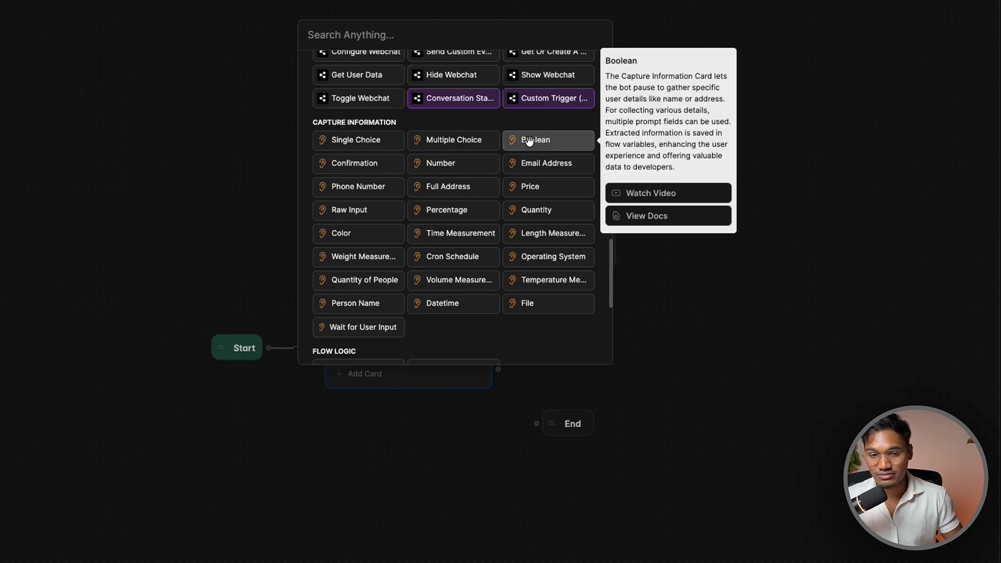
mouse_move(516, 211)
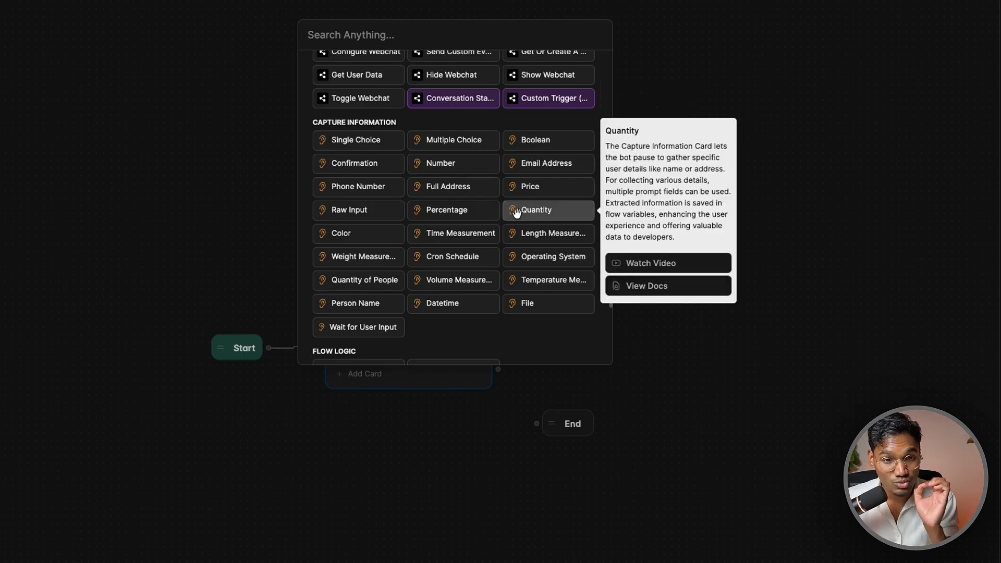
scroll(517, 213, "down", 5)
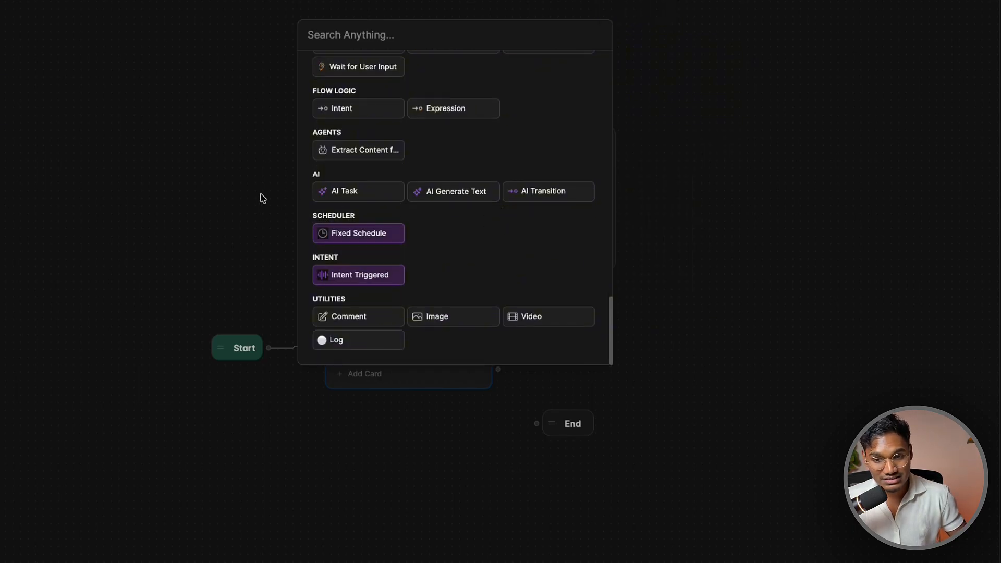
left_click(180, 215)
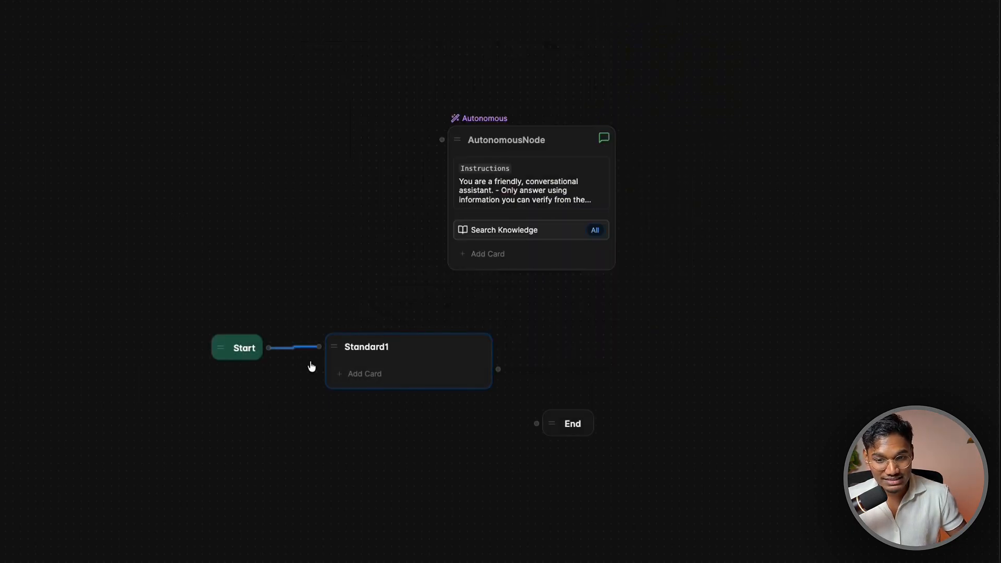
Add a Text card to Standard1 and start typing the GymChad greeting
left_click(366, 375)
left_click(353, 107)
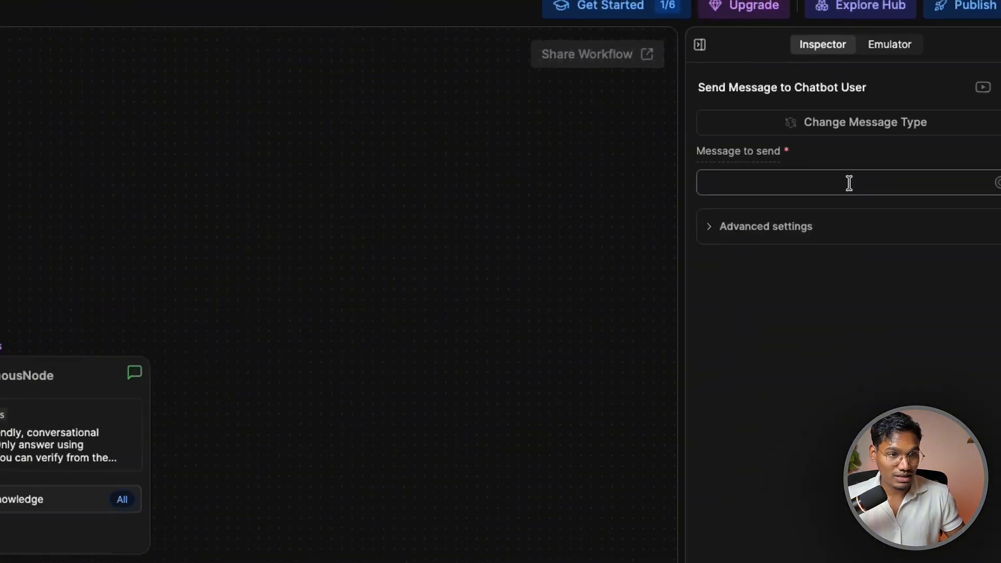
left_click(797, 217)
type("hi")
key("BackSpace")
key("BackSpace")
type("Hi, I am GymChad. I'm")
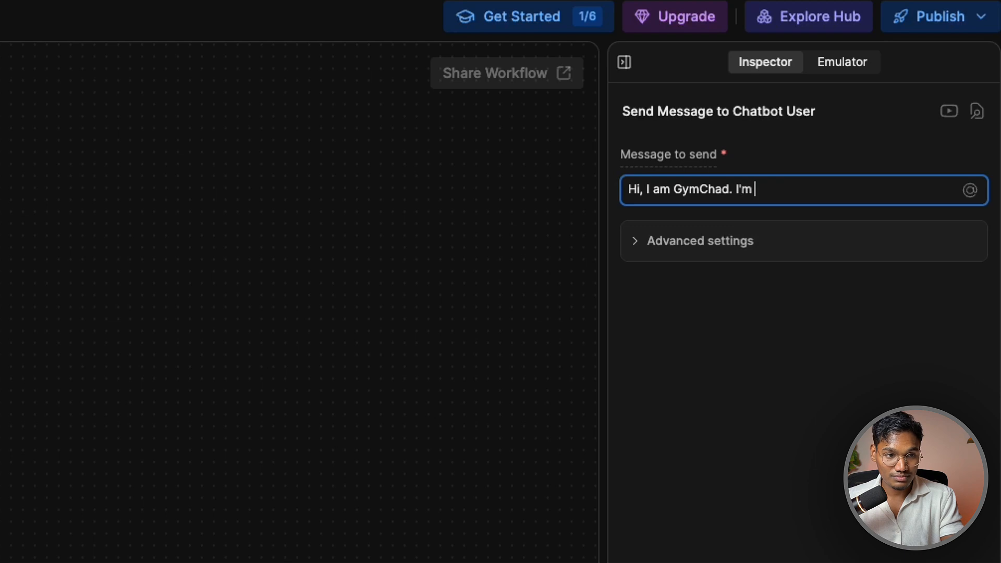
type("here to help y")
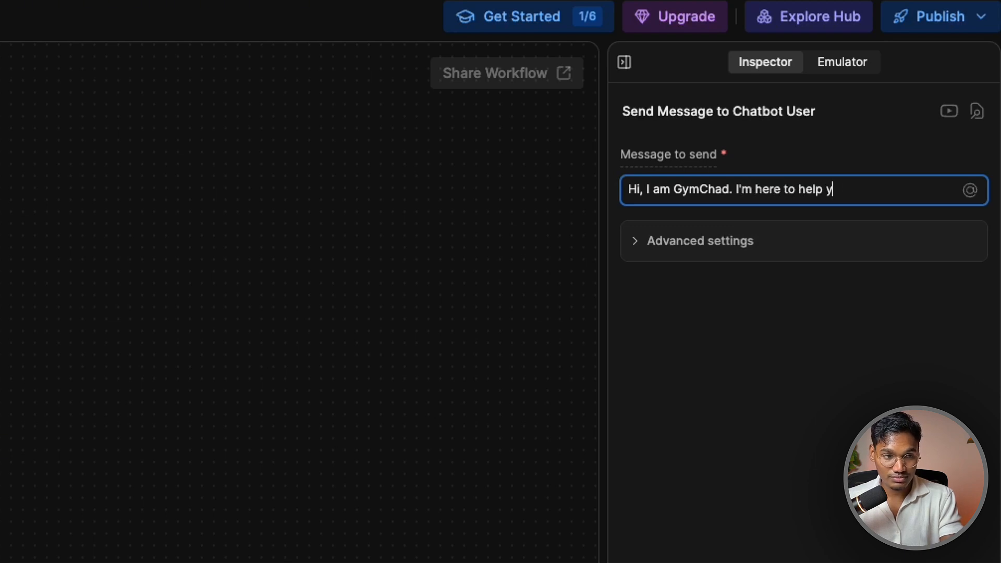
type("ou get fix")
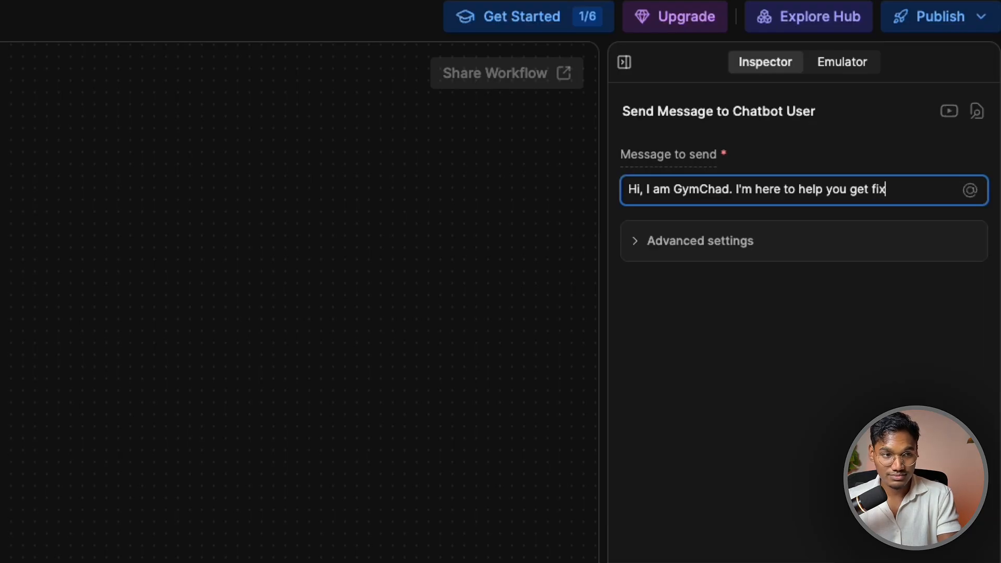
type(" cause")
key("ctrl+BackSpace")
key("ctrl+BackSpace")
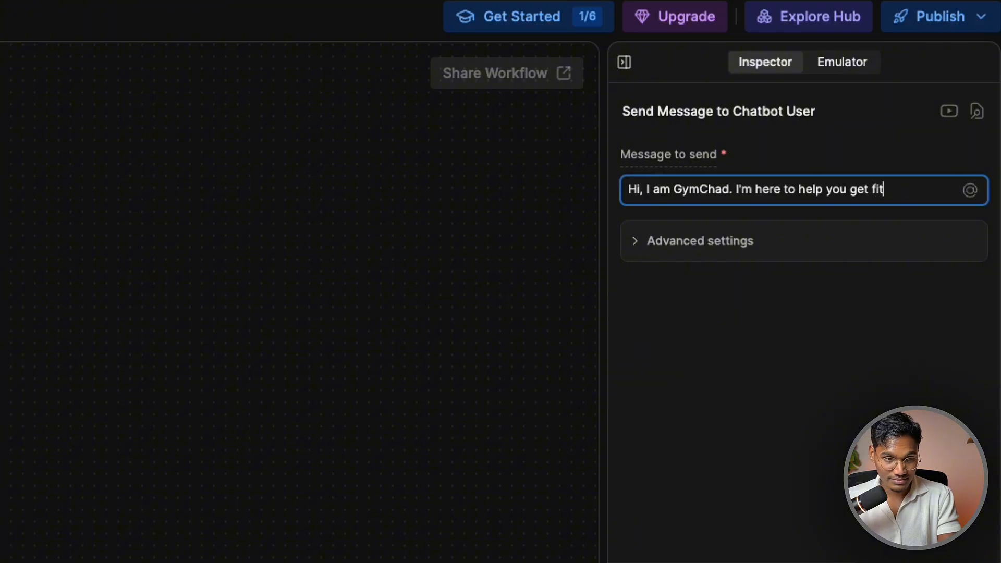
key("BackSpace")
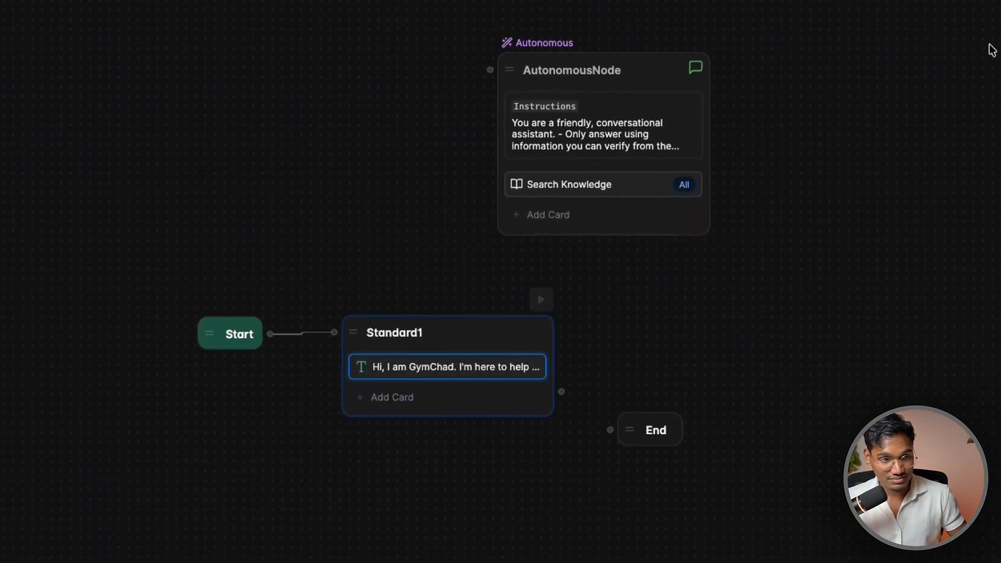
End the greeting with the owner's personal AI Assistant, deleting the get-fit second line
type("Fahad'")
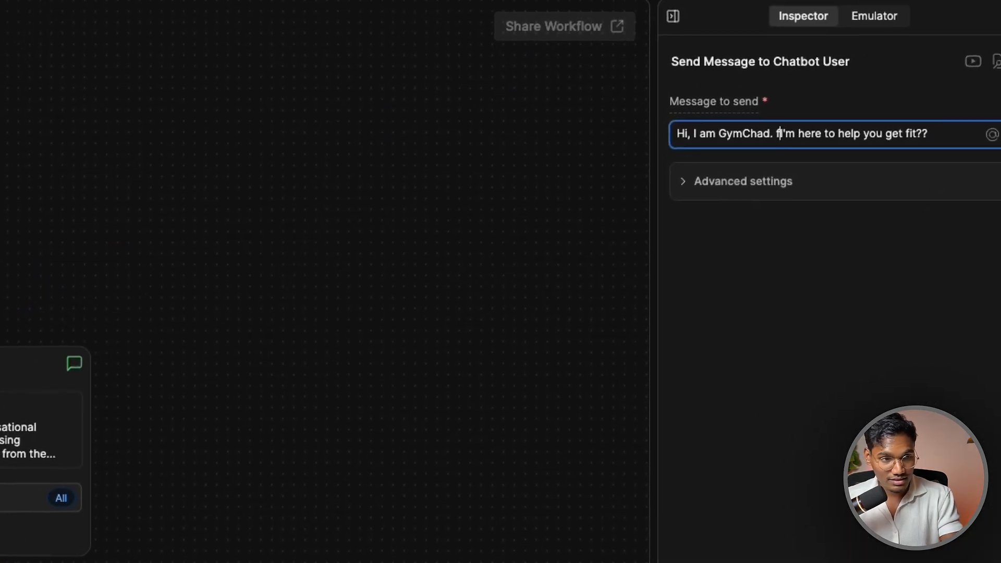
type("s personal A")
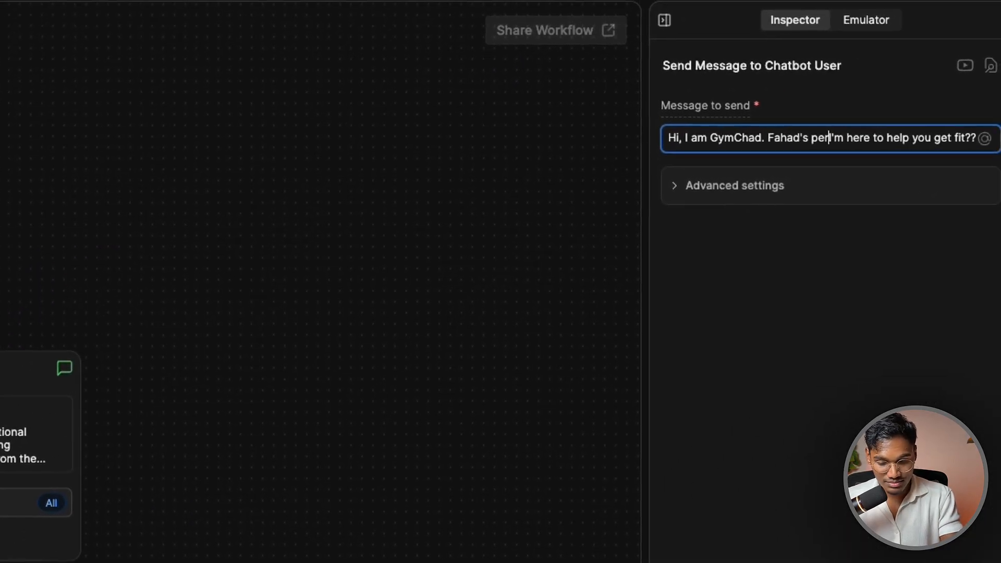
type("I Assi")
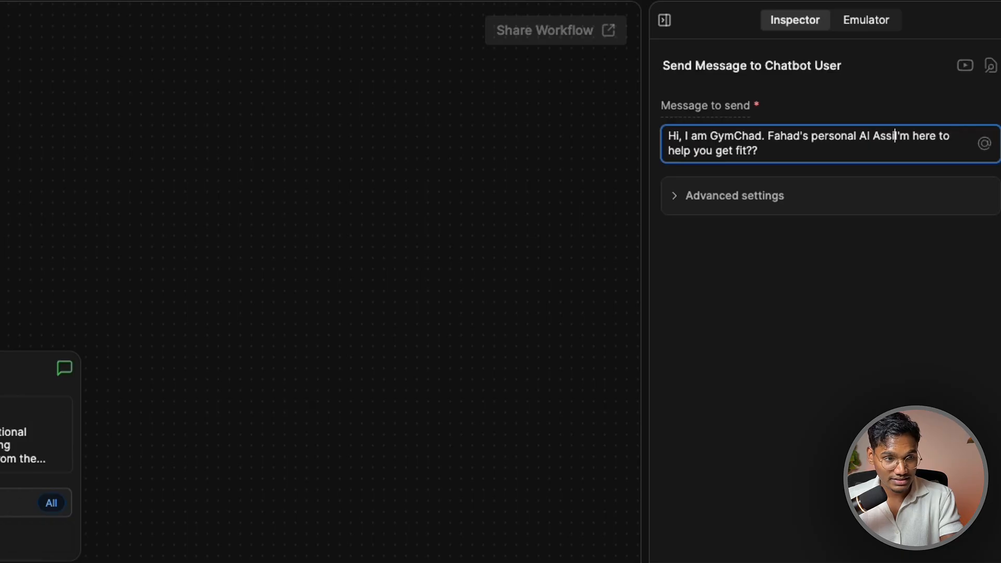
type("stant,")
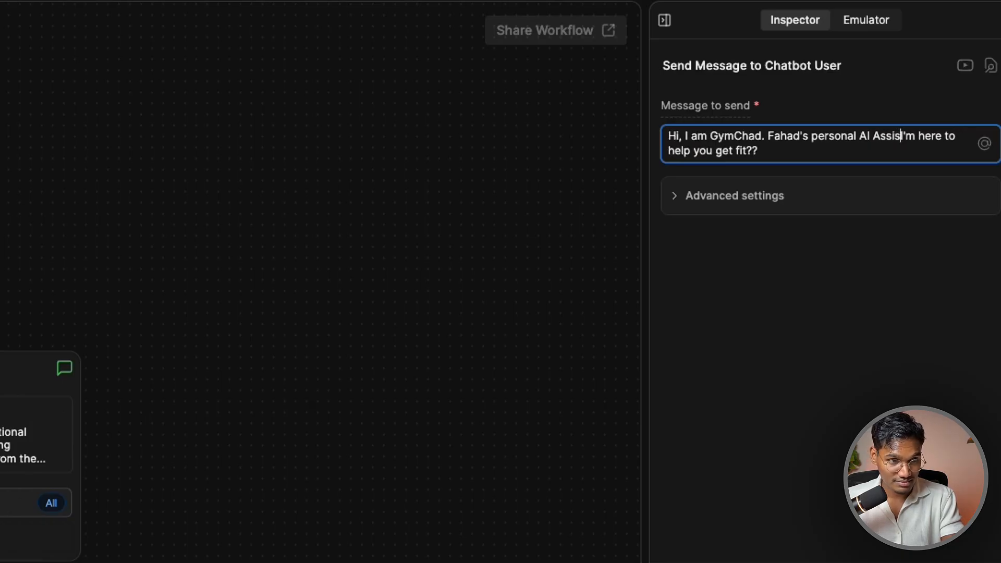
key("Return")
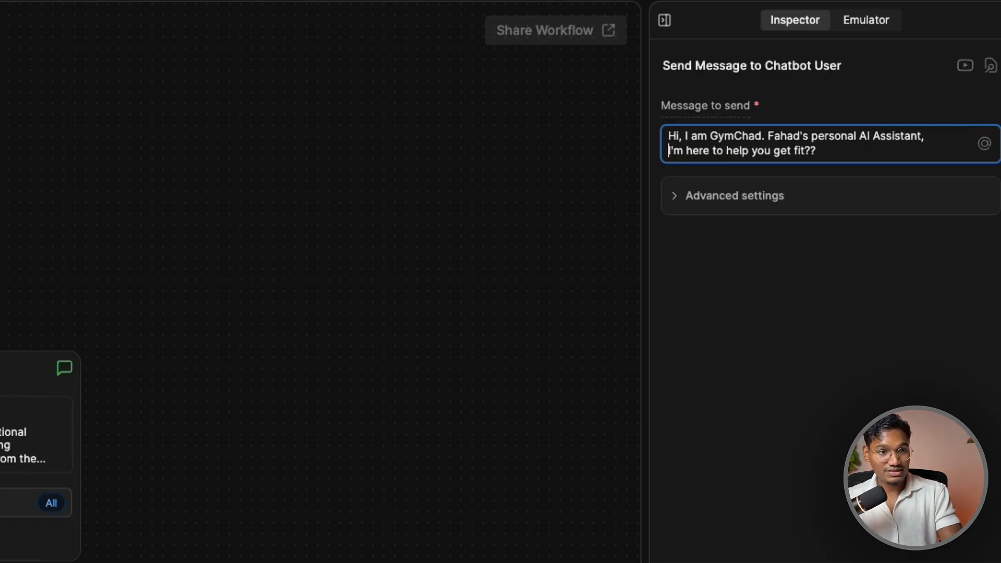
key("shift+End")
key("Right")
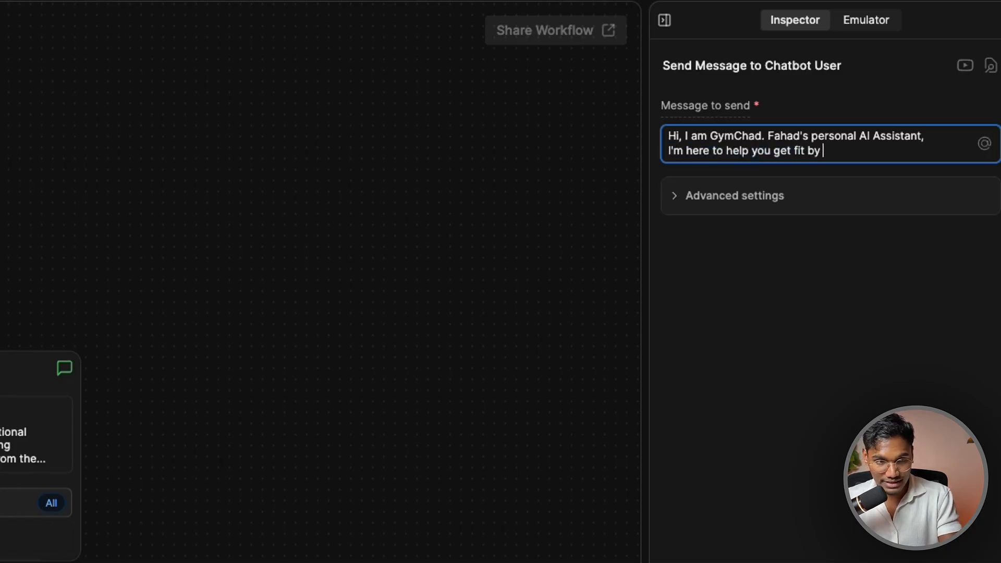
type("by answeringa ny q")
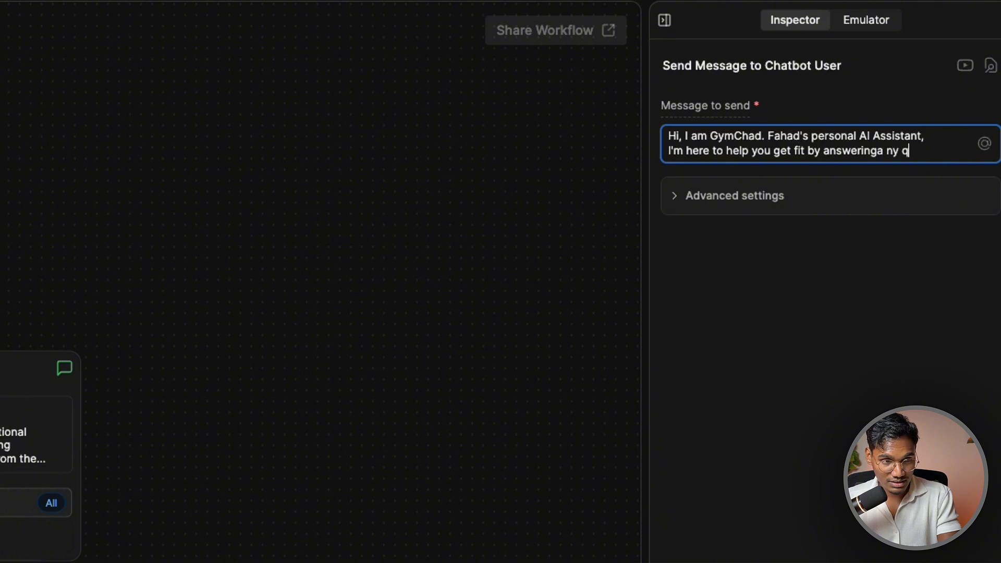
triple_click(816, 151)
key("BackSpace")
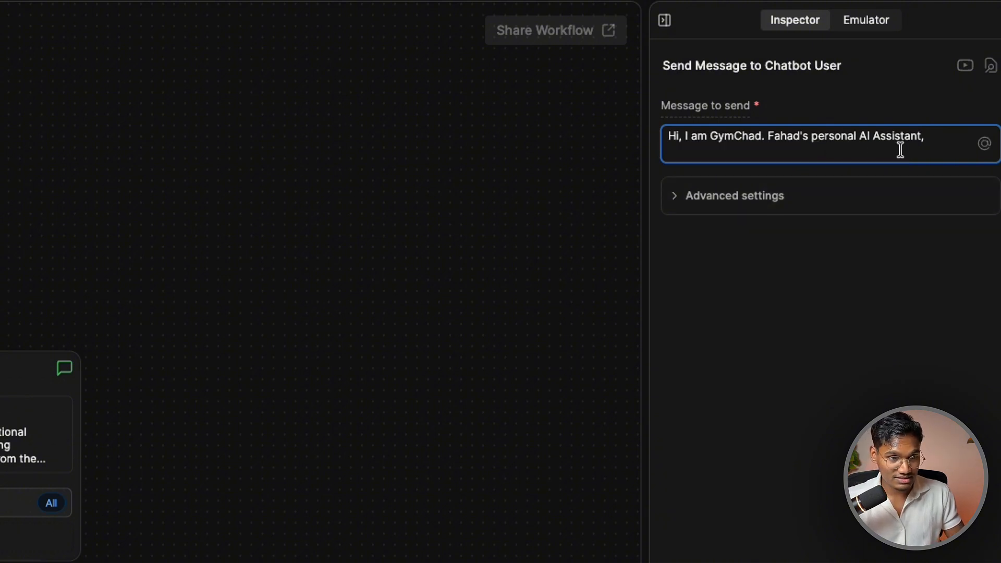
key("BackSpace")
key("BackSpace")
Add a second Text card to Standard1
right_click(400, 454)
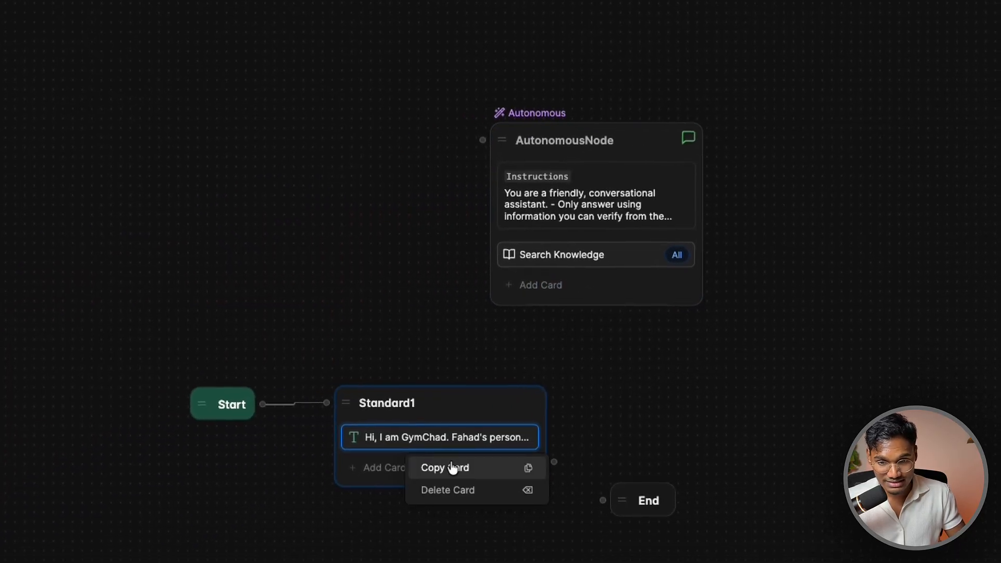
left_click(453, 467)
right_click(371, 468)
left_click(366, 468)
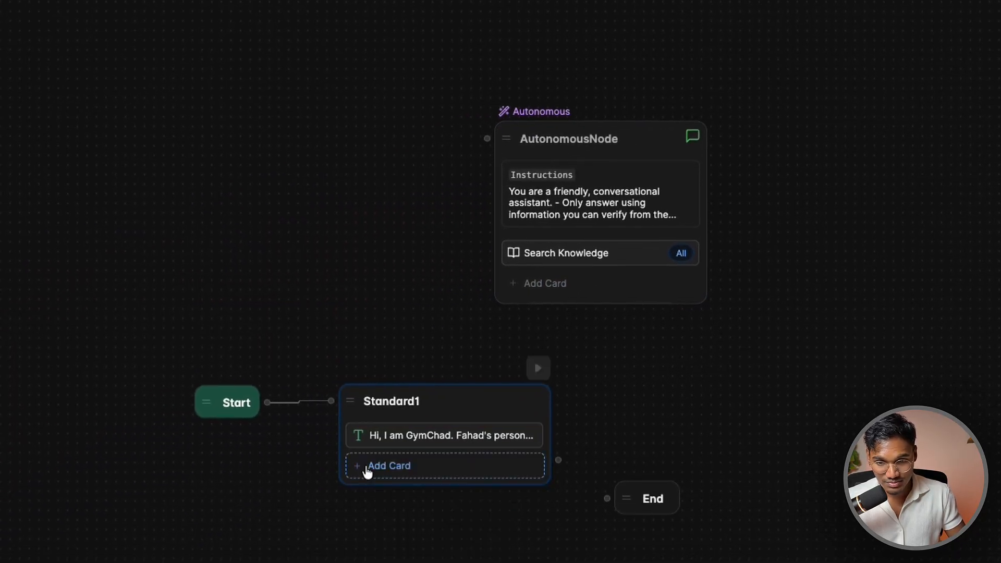
left_click(367, 466)
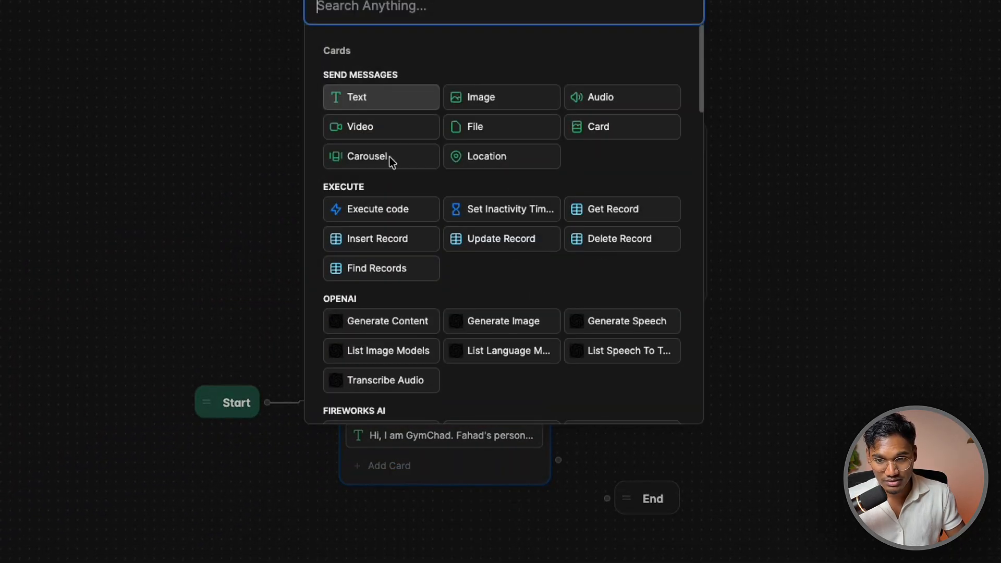
left_click(402, 93)
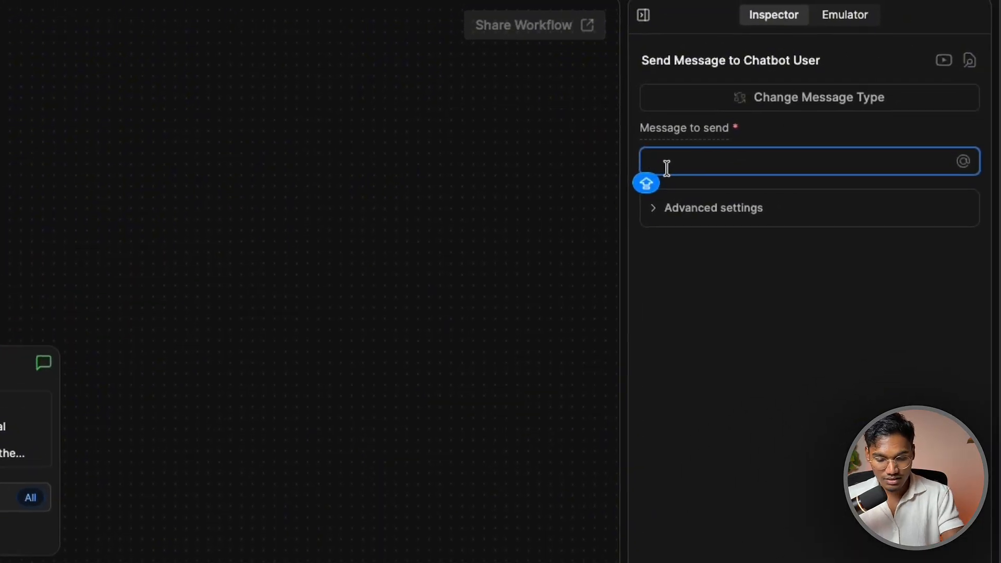
Write 'I'm here to help you get fit by answering any questions…' and passing info to the team
type("I'm here to help you get fit by answeringa ny")
key("BackSpace")
key("BackSpace")
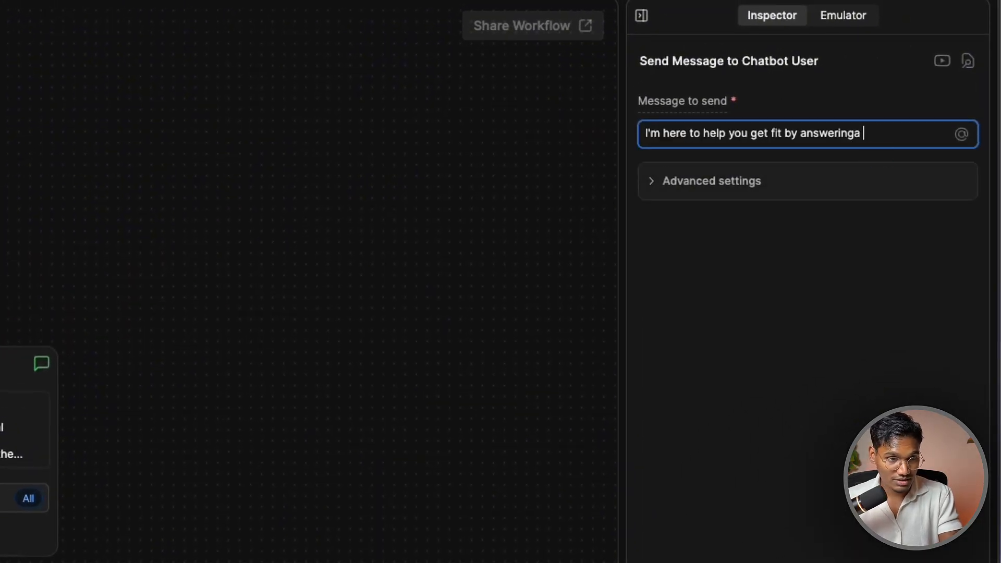
key("BackSpace")
key("BackSpace")
key("BackSpace")
key("BackSpace")
key("BackSpace")
key("BackSpace")
key("BackSpace")
key("BackSpace")
key("BackSpace")
key("BackSpace")
key("BackSpace")
type("AN")
key("BackSpace")
key("BackSpace")
type("ans")
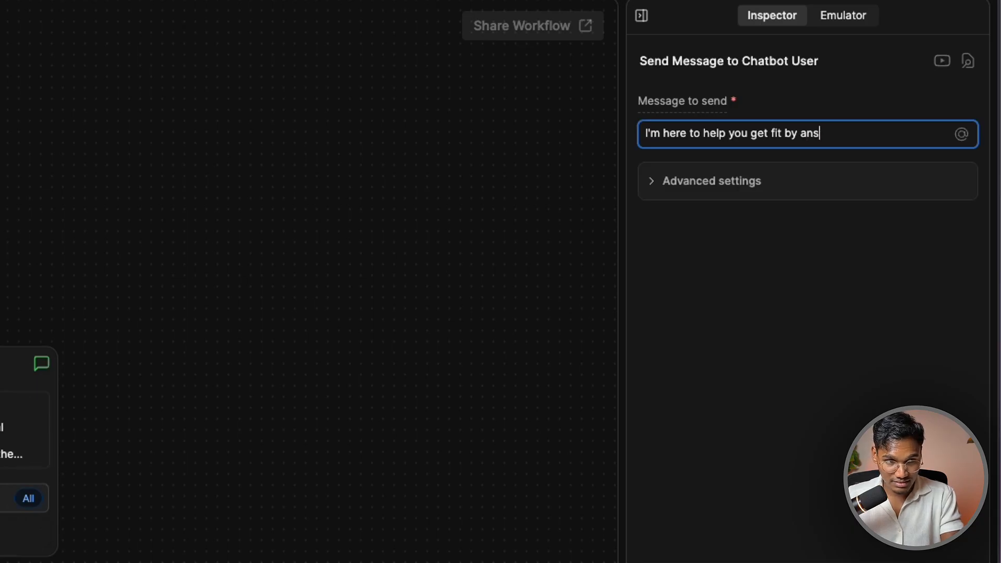
type("werign any ")
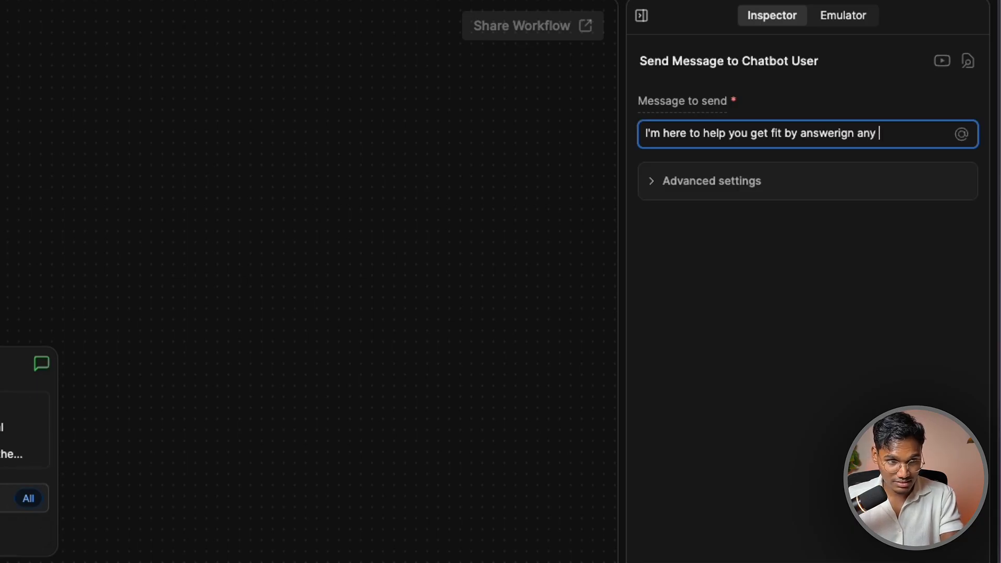
type("questin")
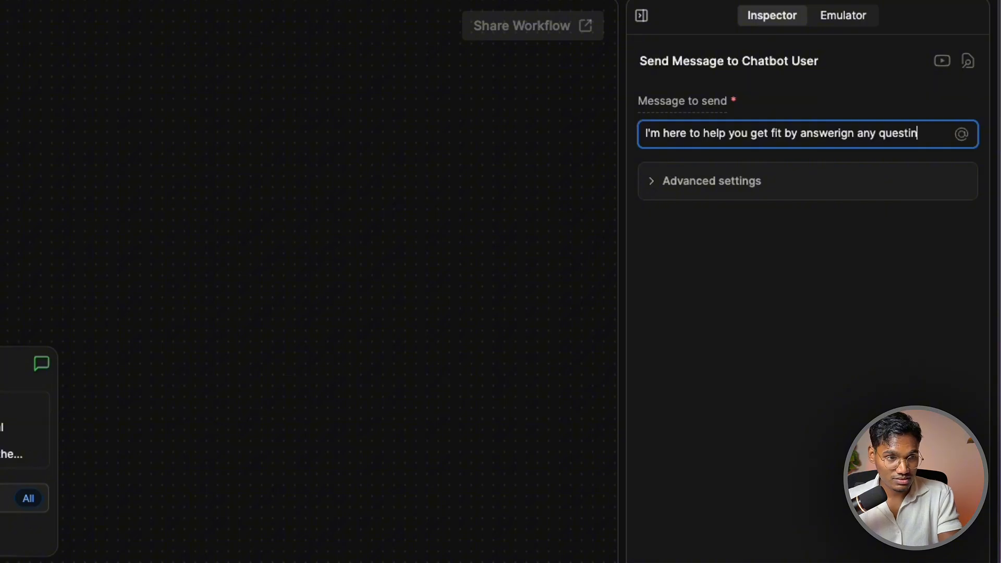
key("BackSpace")
type("ons you may have and guide you")
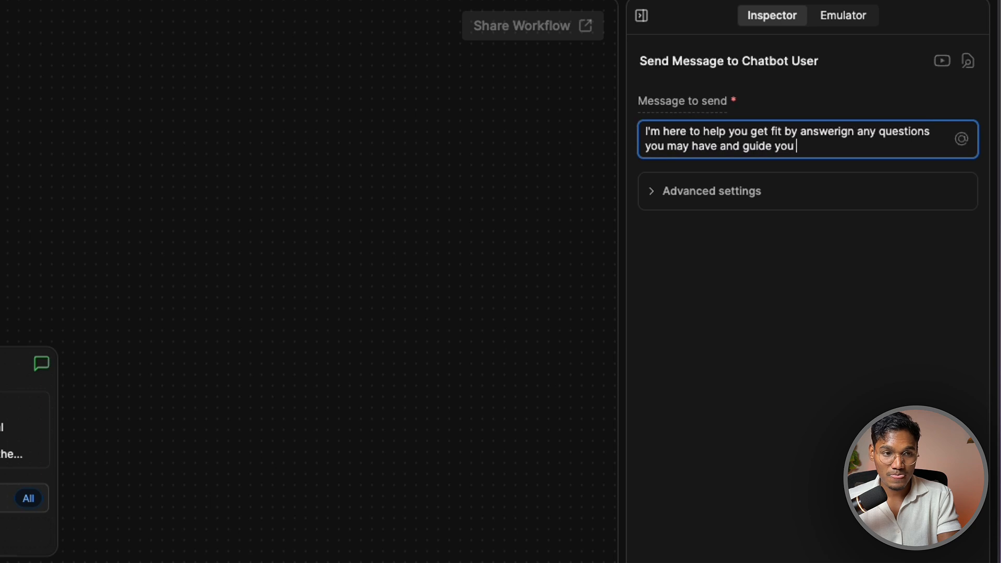
key("BackSpace")
key("BackSpace")
key("BackSpace")
key("BackSpace")
key("BackSpace")
key("BackSpace")
key("BackSpace")
key("BackSpace")
key("BackSpace")
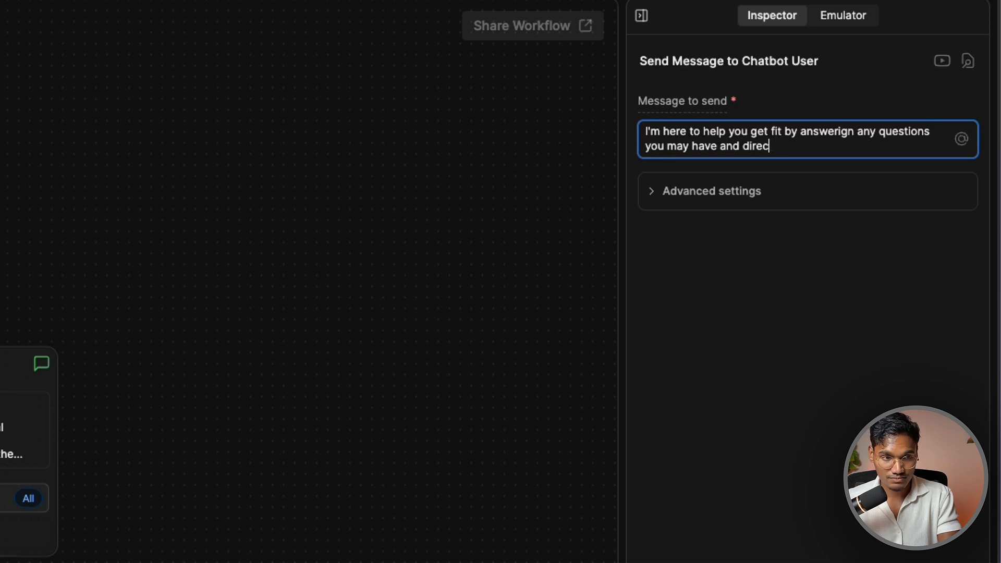
type("direct your info ")
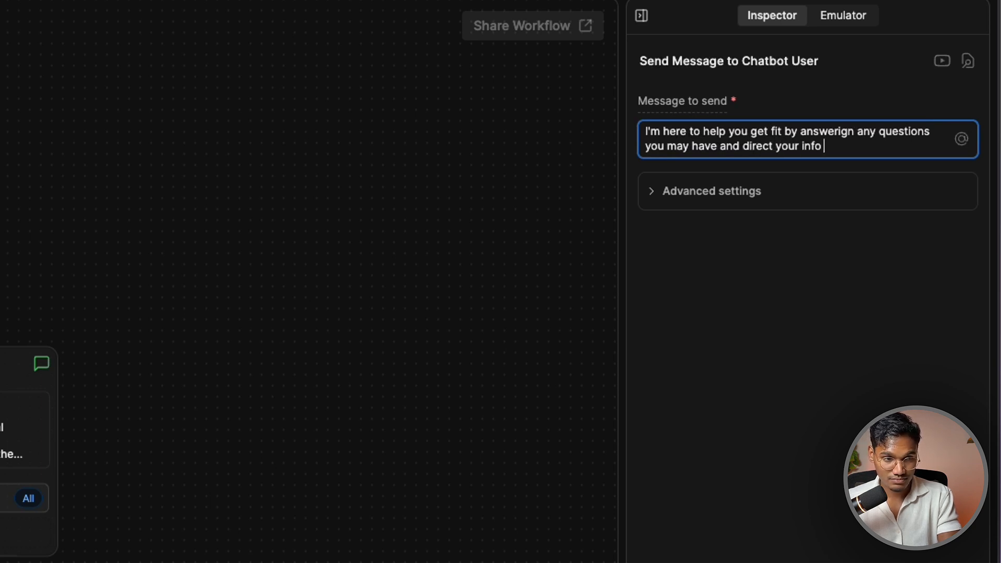
type("to ouFahad")
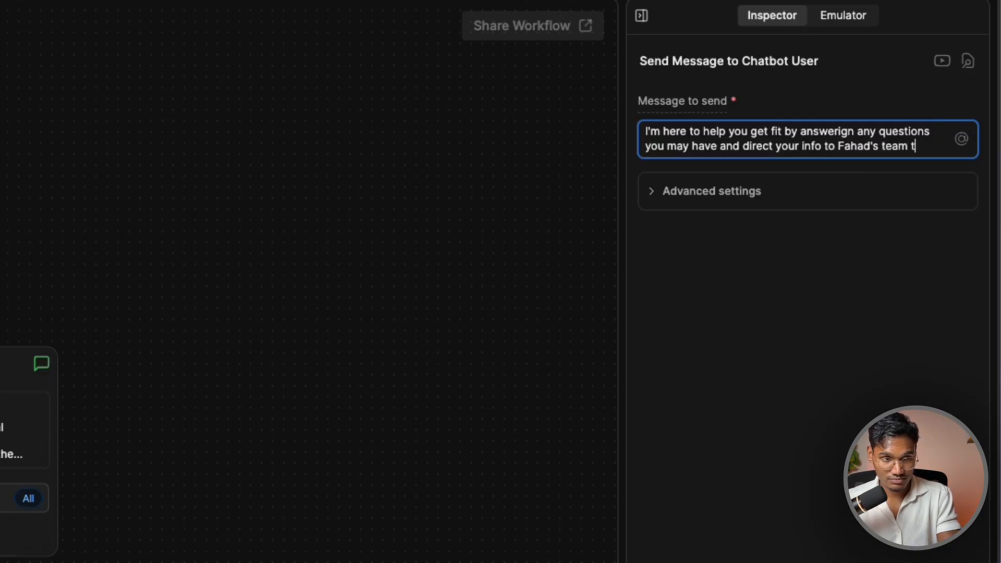
type("'s team so they can better assist")
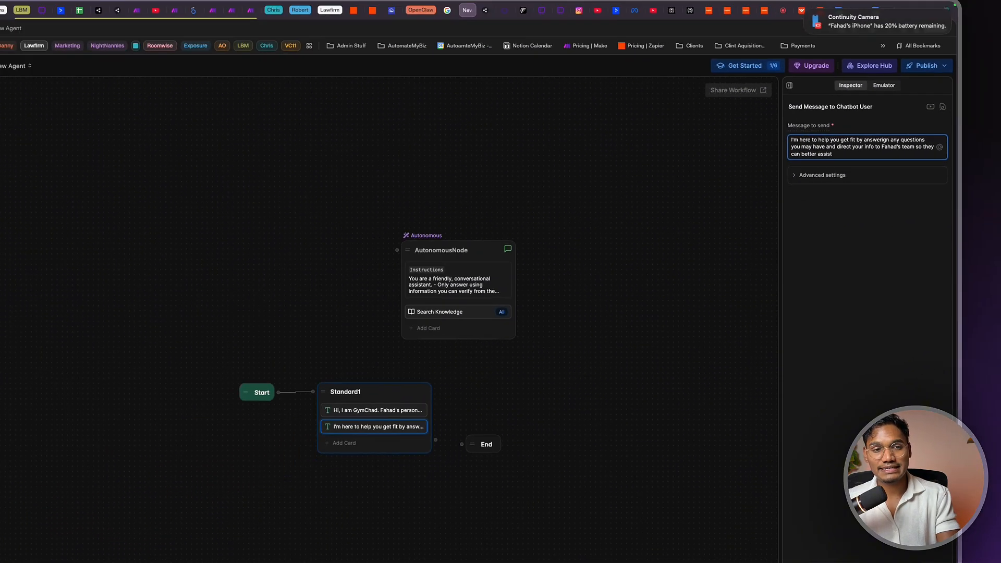
Create Standard2 to the right of Standard1, wire Standard1 into it, and open its card list
left_click(638, 320)
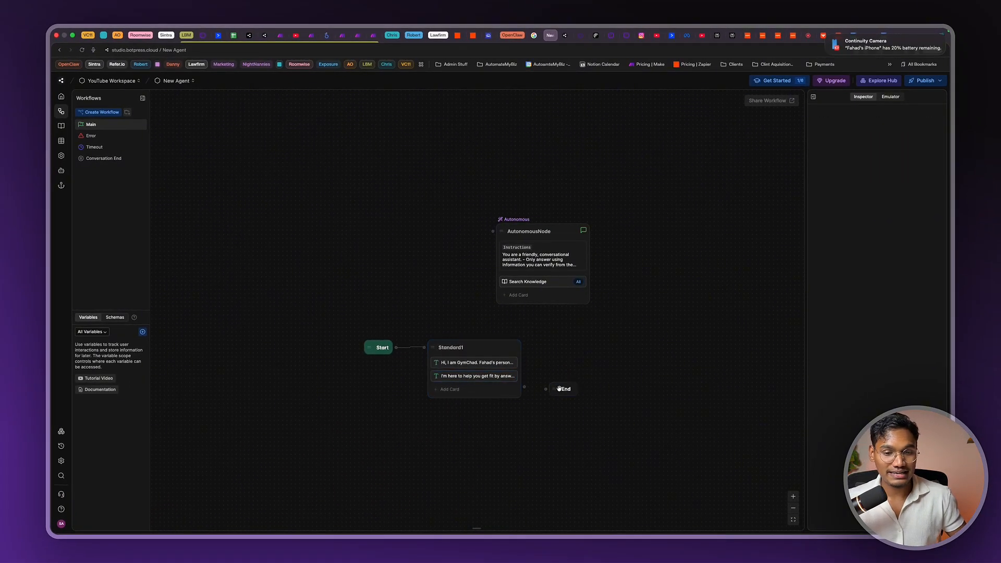
right_click(548, 348)
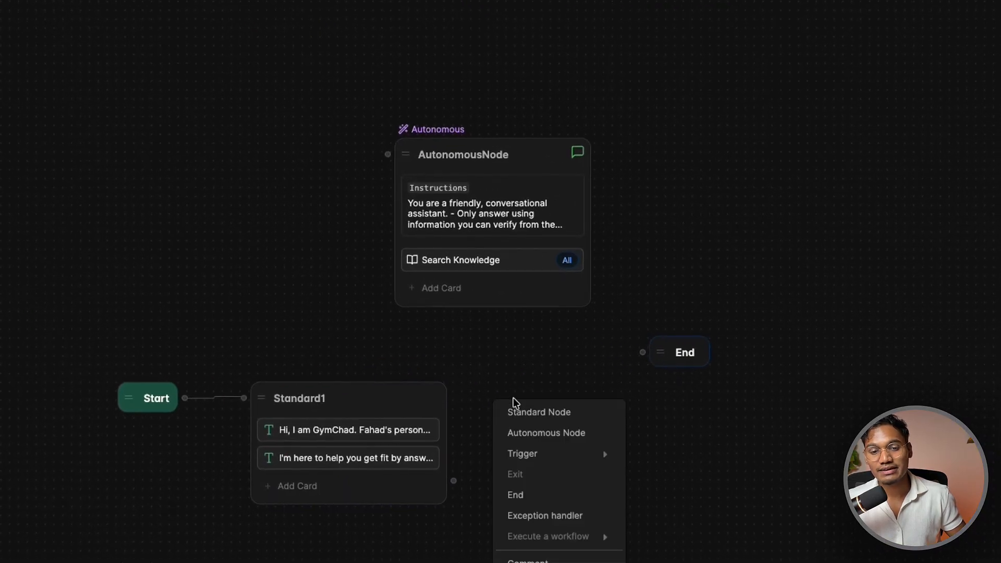
left_click(548, 418)
left_click_drag(571, 409, 610, 395)
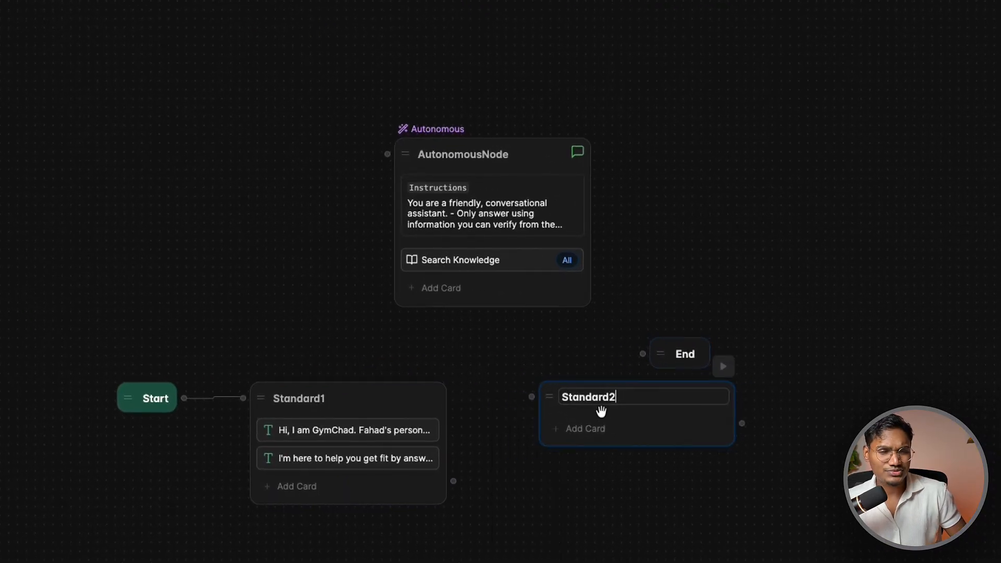
left_click_drag(455, 481, 568, 405)
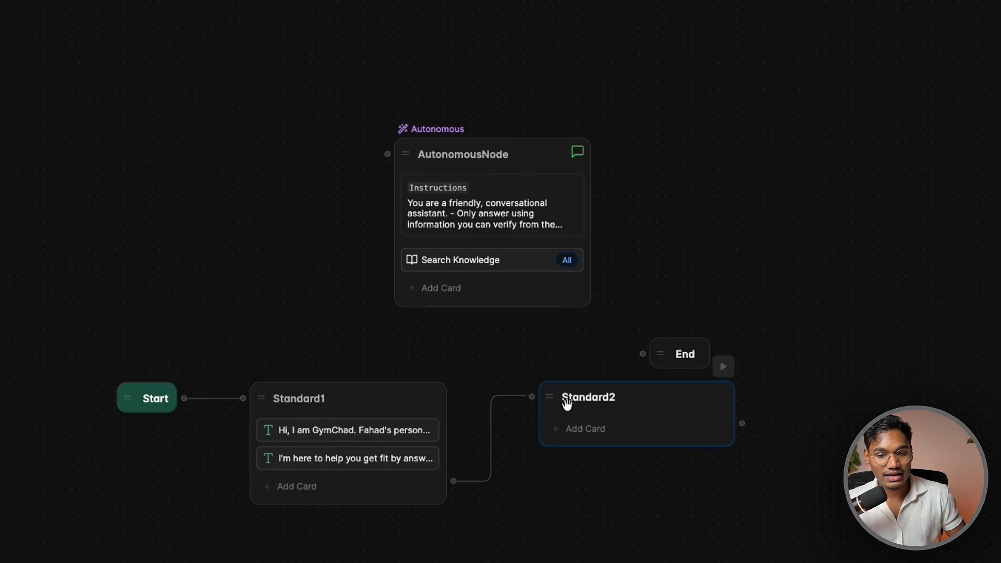
left_click(578, 430)
Add a Single Choice card to Standard2 and start typing its 'Please…' question
scroll(313, 142, "down", 15)
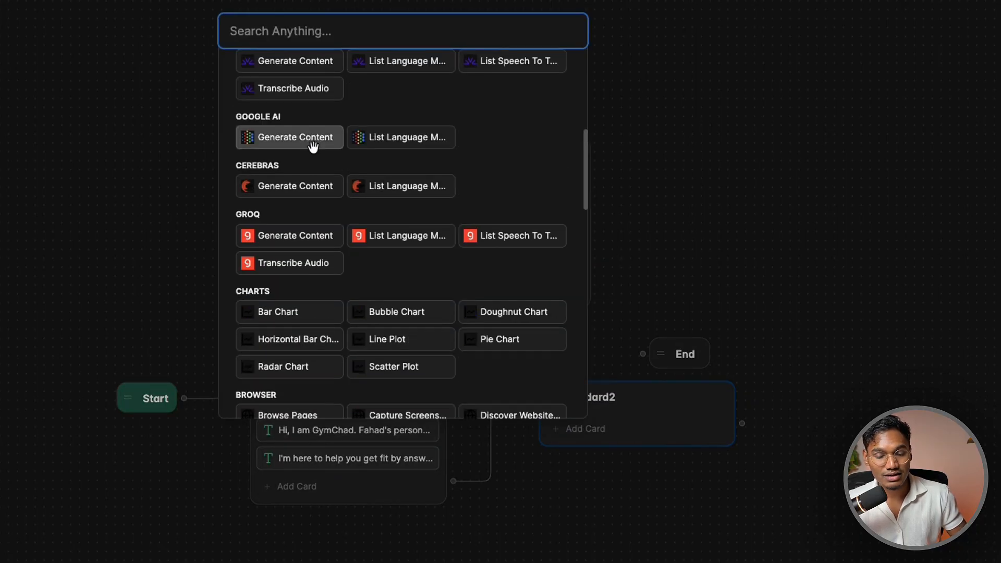
scroll(315, 157, "down", 3)
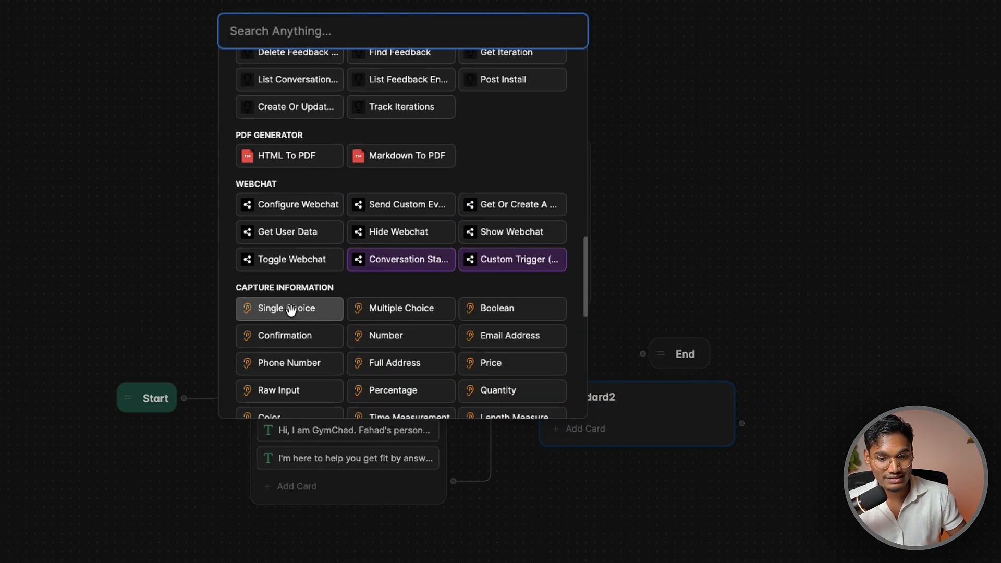
left_click(287, 311)
triple_click(924, 81)
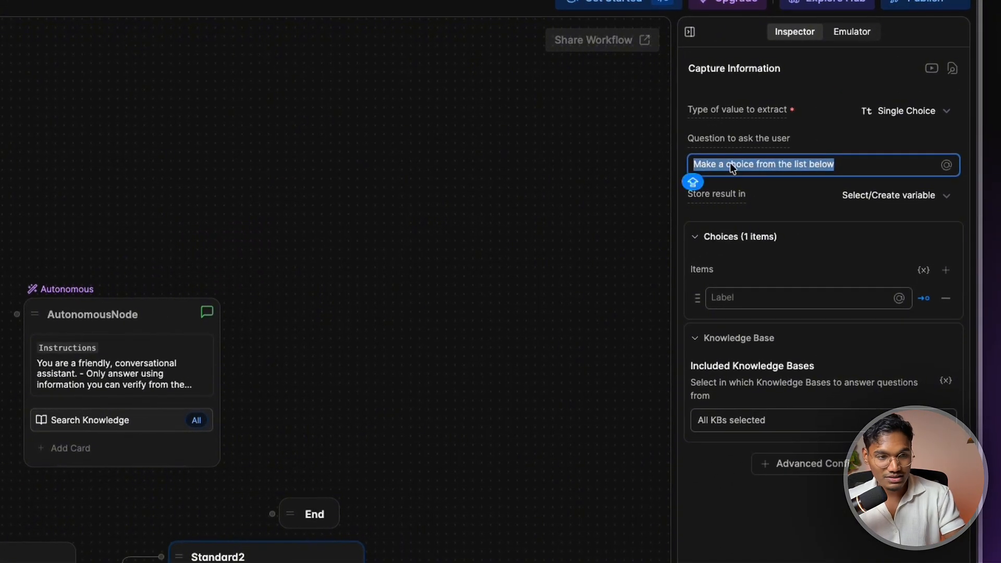
type("Pleas")
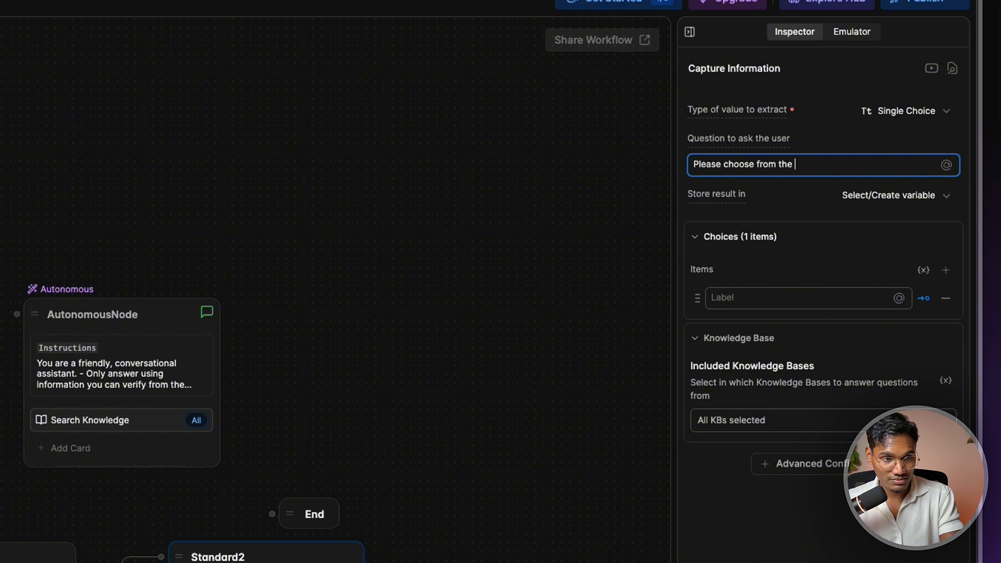
Enter choices 'What all programs do you have?', 'How do I sign up?' and 'Talk to human'
left_click(774, 295)
type("W")
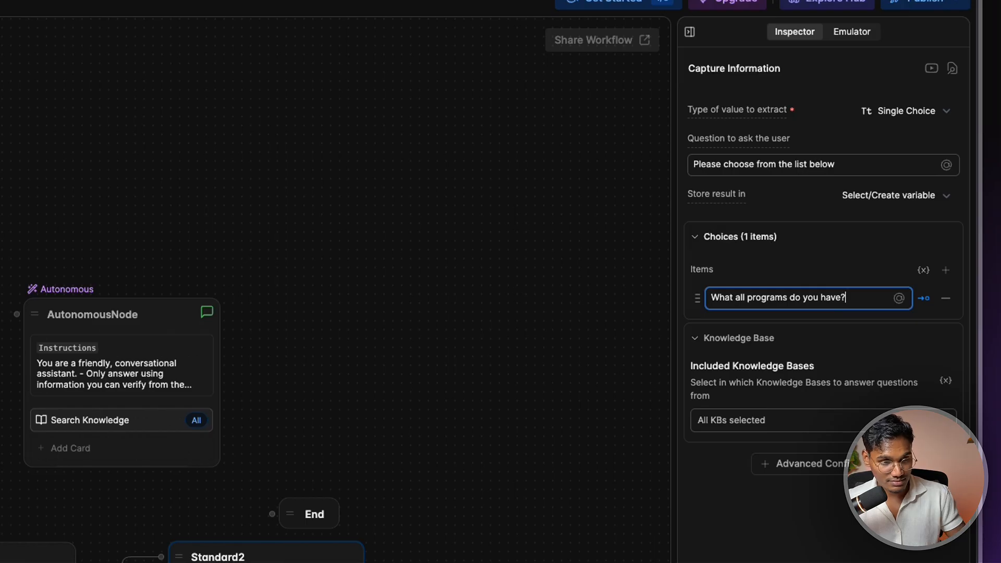
type("hat all programs do you have?")
key("Return")
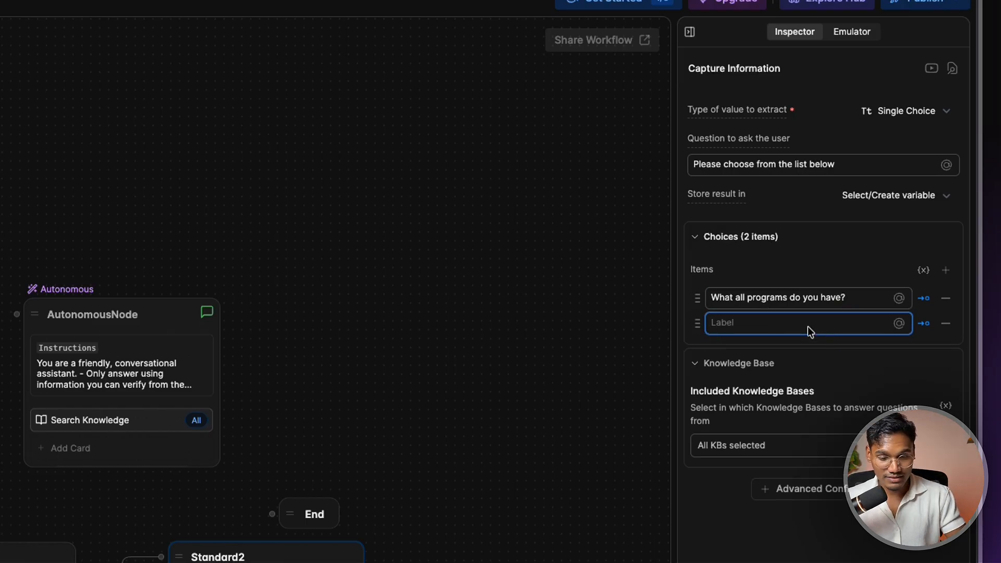
type("W")
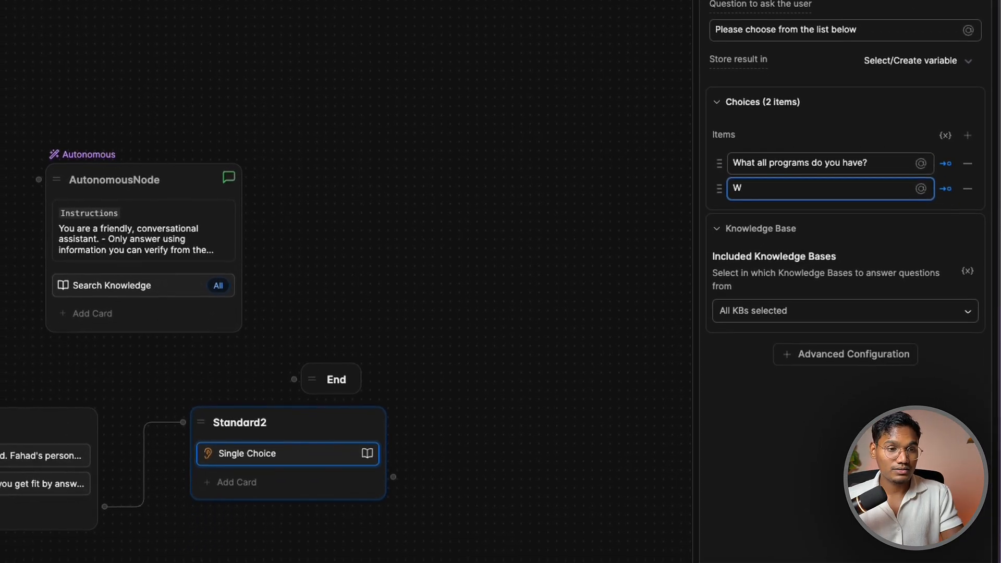
key("BackSpace")
key("BackSpace")
key("Return")
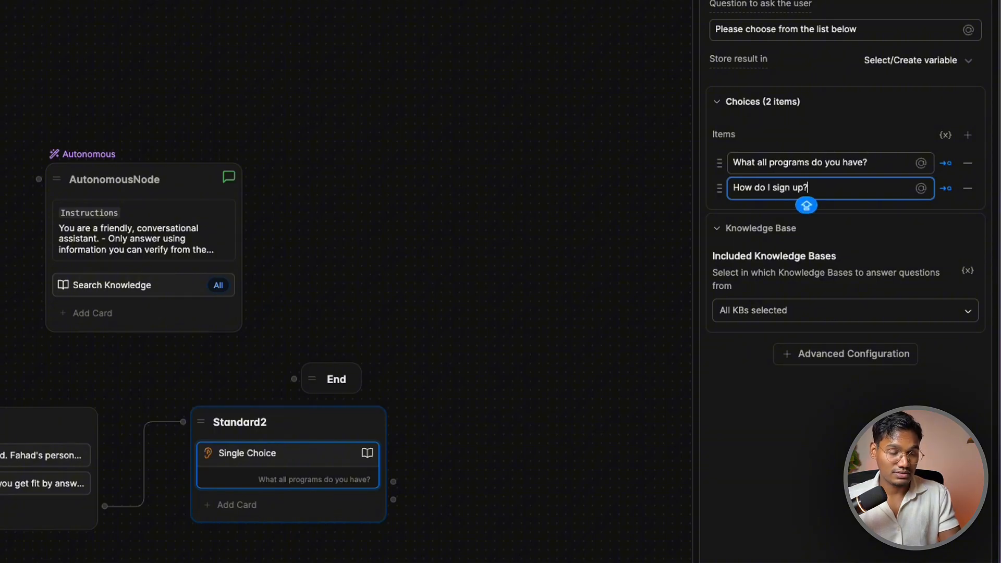
left_click(807, 205)
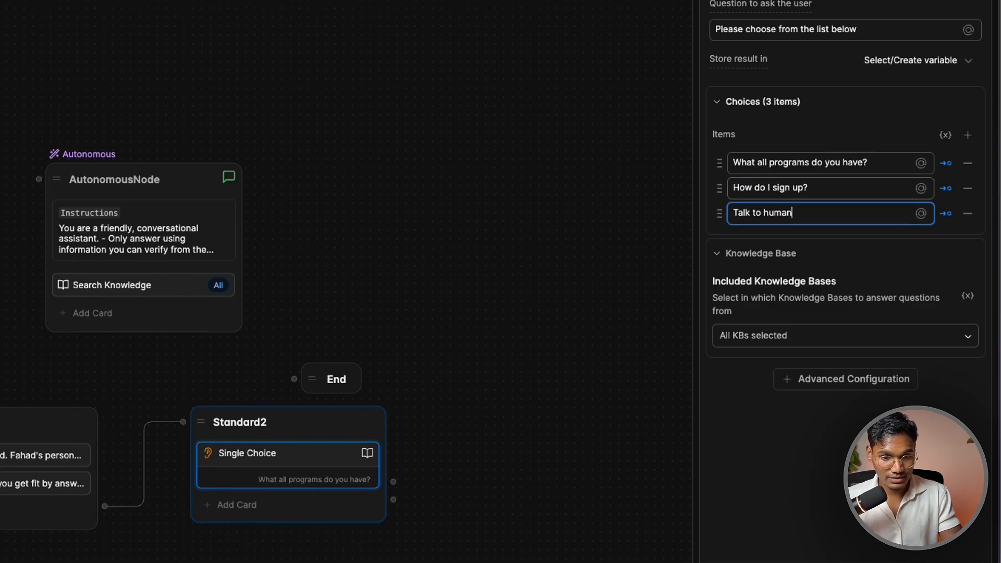
Review the card's Knowledge Base options, leaving them unchanged
left_click(844, 342)
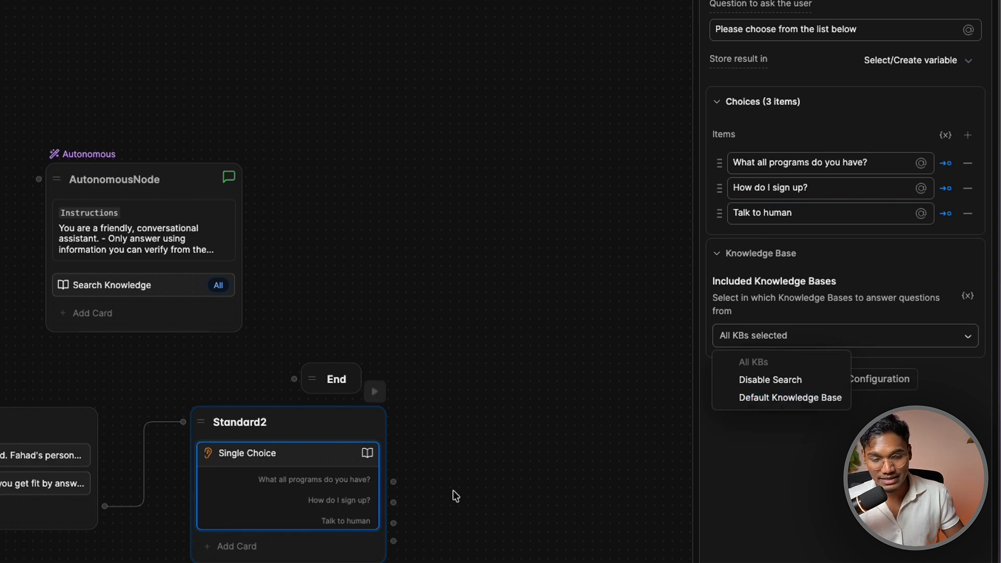
left_click(770, 379)
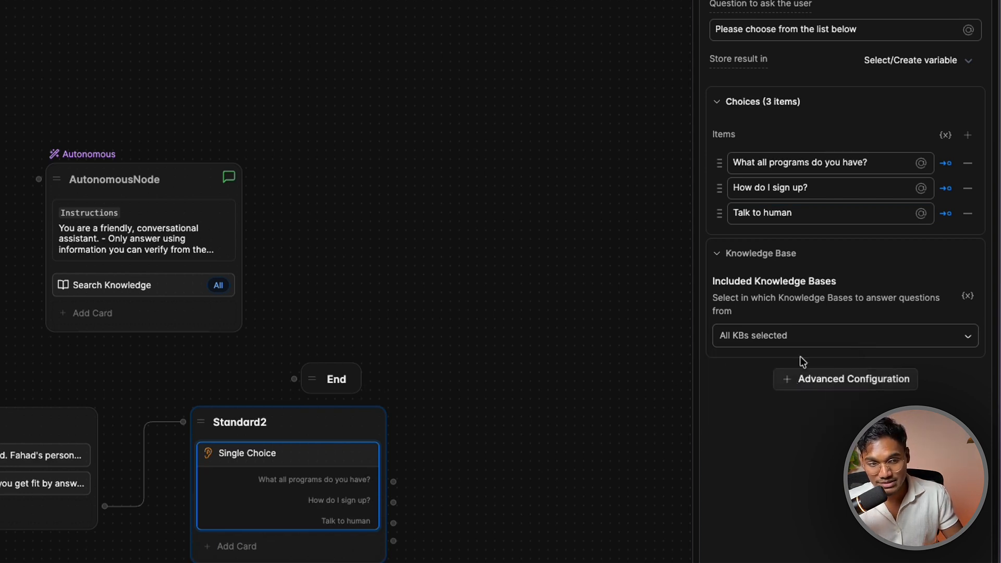
left_click(803, 348)
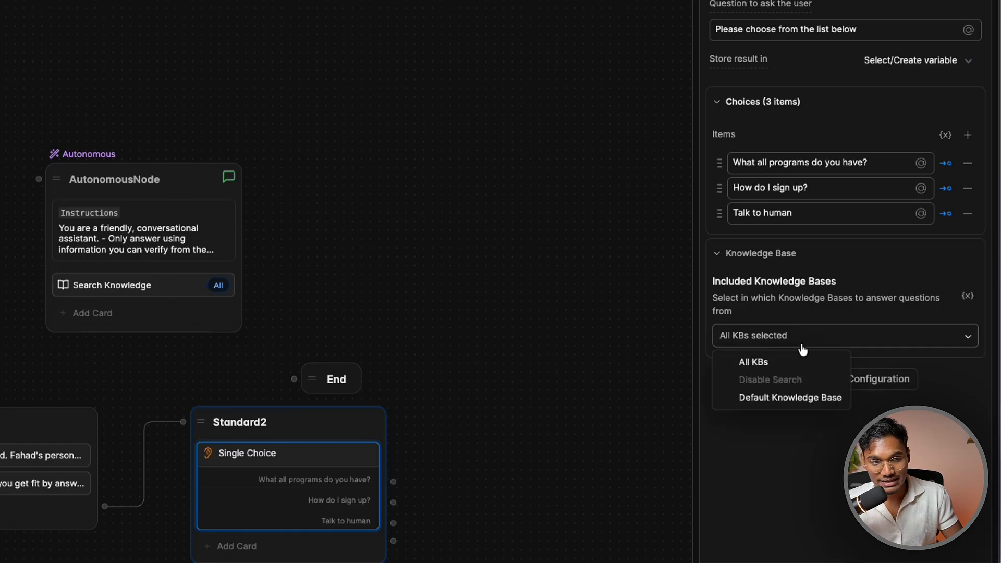
left_click(780, 383)
left_click(829, 347)
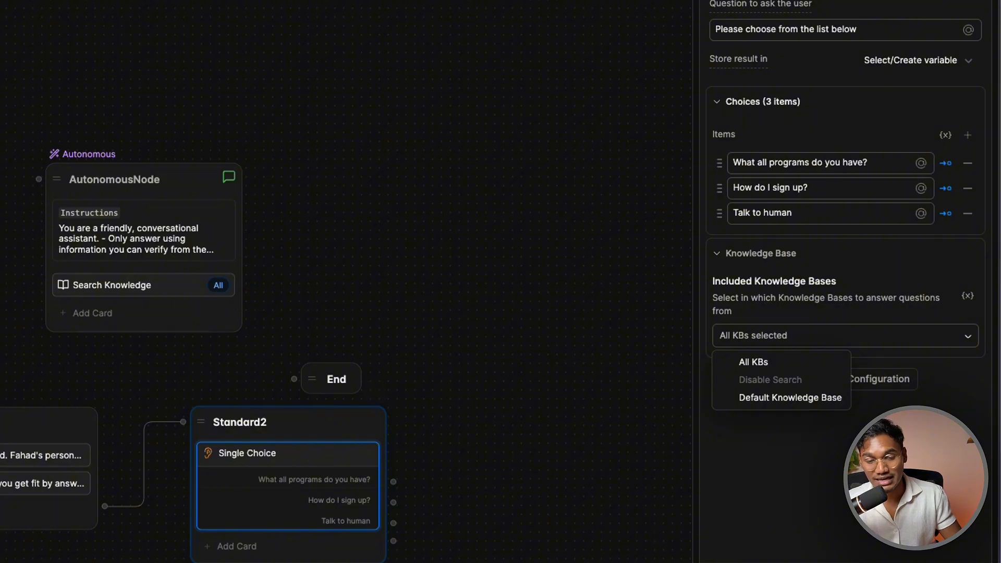
left_click(615, 496)
Create Standard3 right of Standard2 and link Standard2's first choice to it
left_click_drag(614, 495, 456, 523)
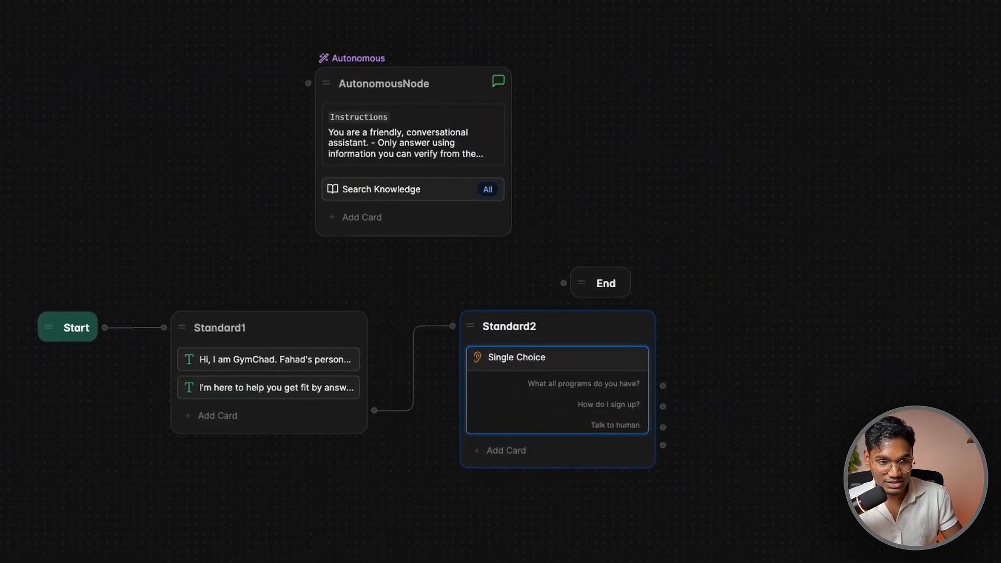
left_click_drag(663, 385, 706, 335)
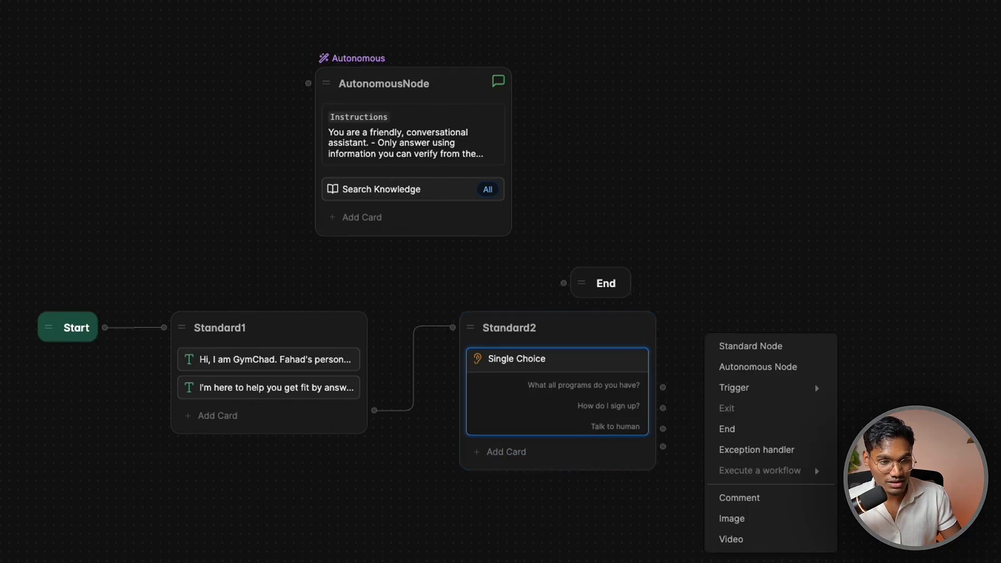
key("Escape")
left_click(758, 351)
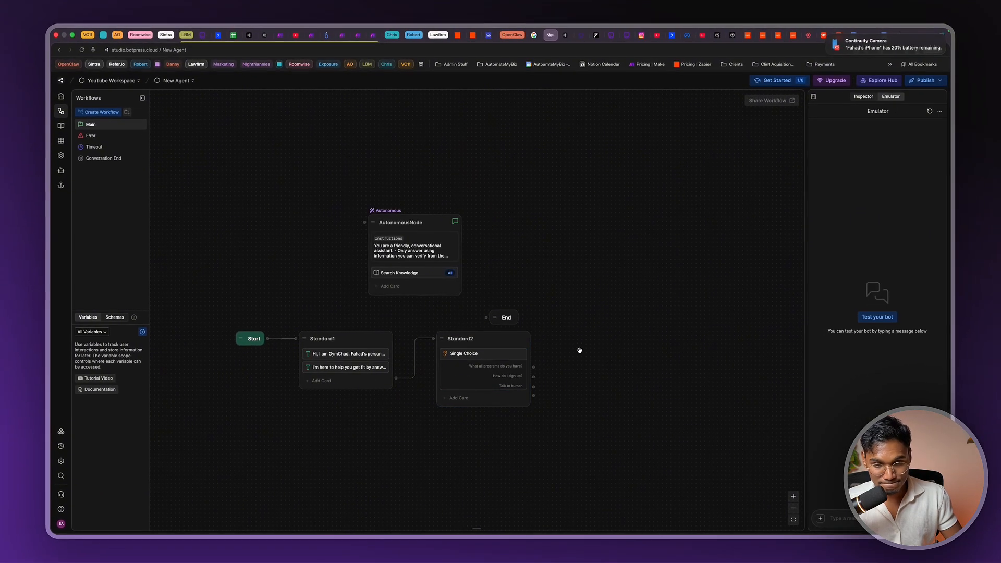
right_click(610, 357)
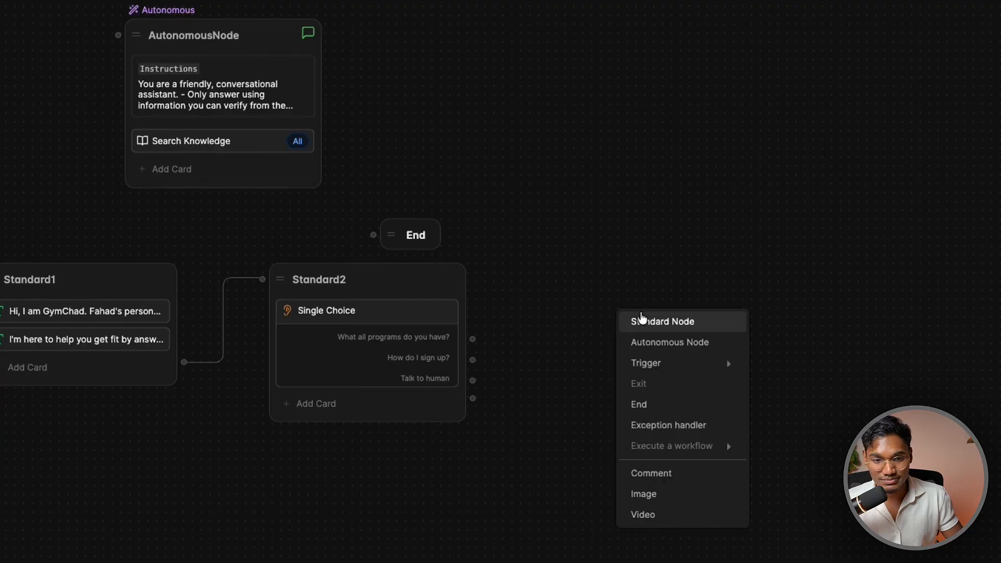
left_click(641, 320)
left_click_drag(685, 338, 625, 286)
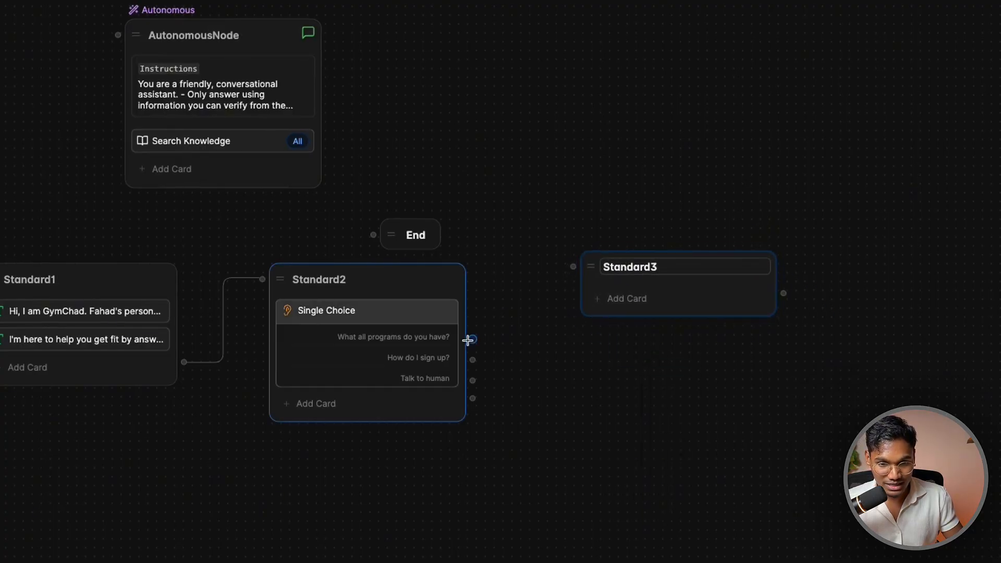
left_click_drag(467, 340, 598, 259)
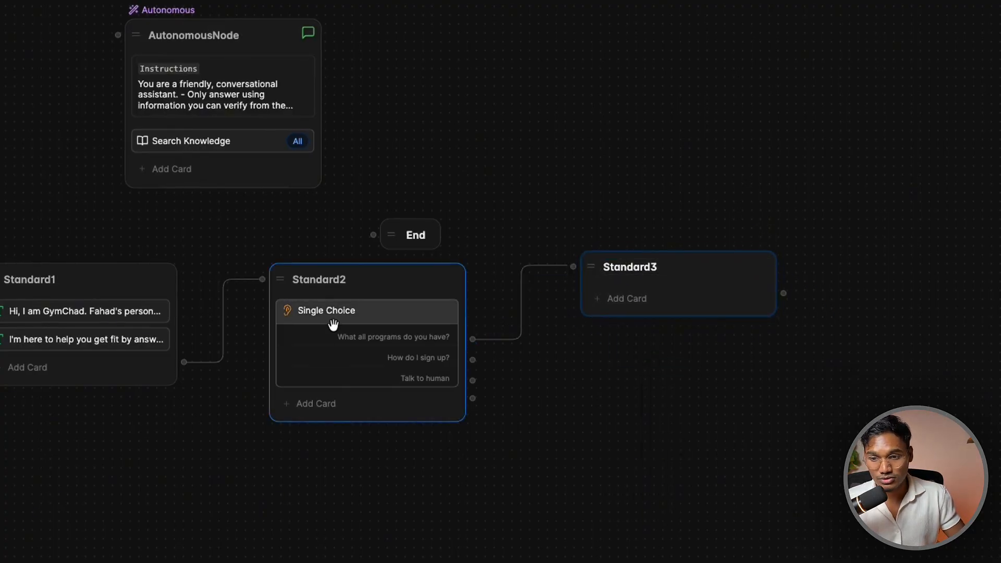
Add a Text card to Standard3 beginning 'We have XYZ program…'
left_click(642, 299)
left_click(245, 23)
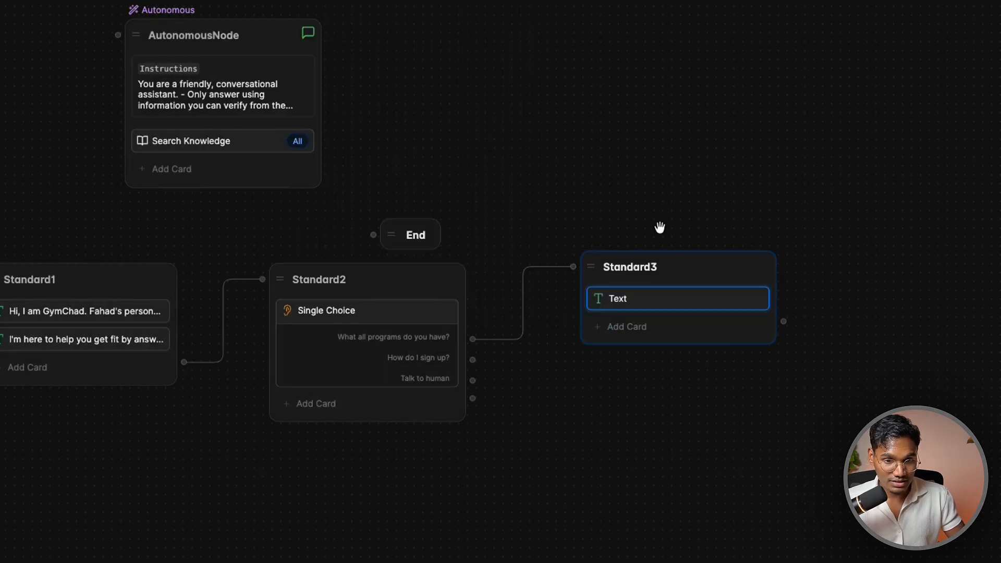
type("w")
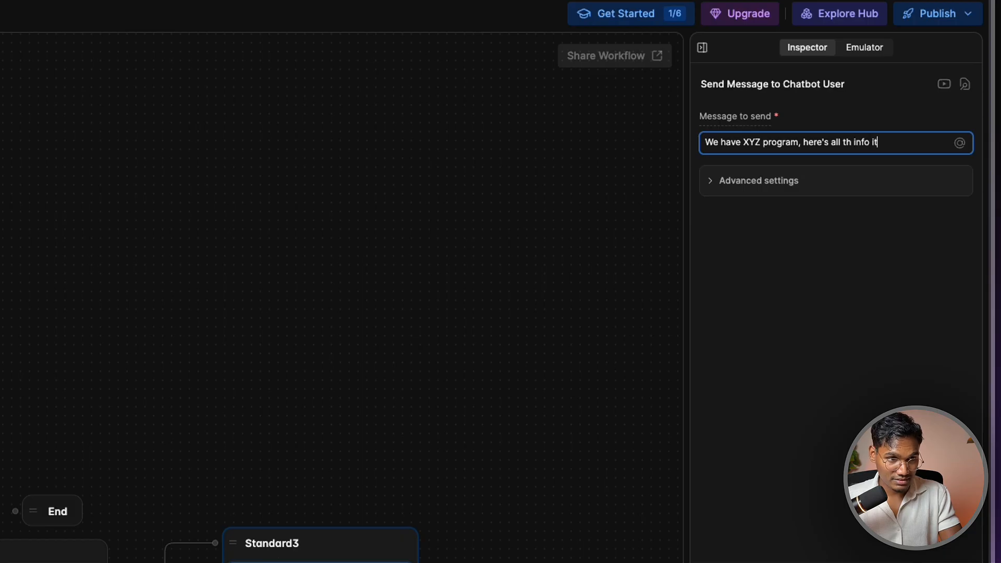
type("it")
left_click(661, 463)
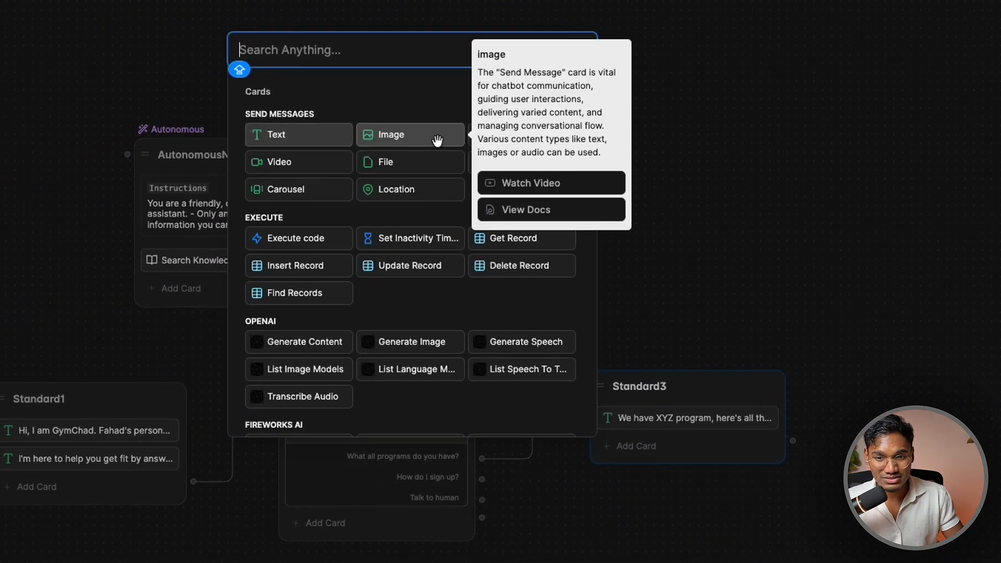
Add an Image card to Standard3 with the GIF from Pictures, titled 'Get fit in 90 days!'
left_click(437, 138)
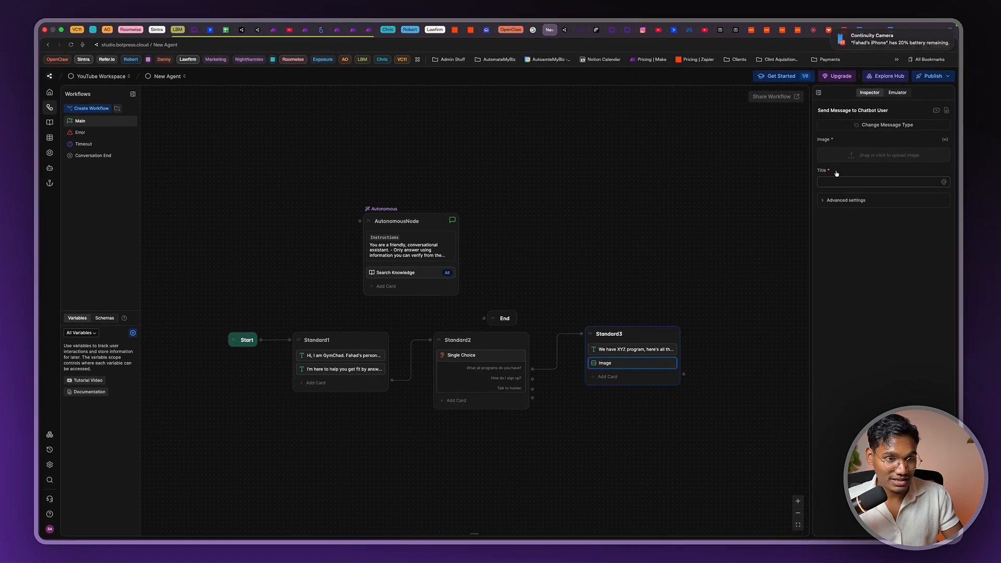
left_click(850, 156)
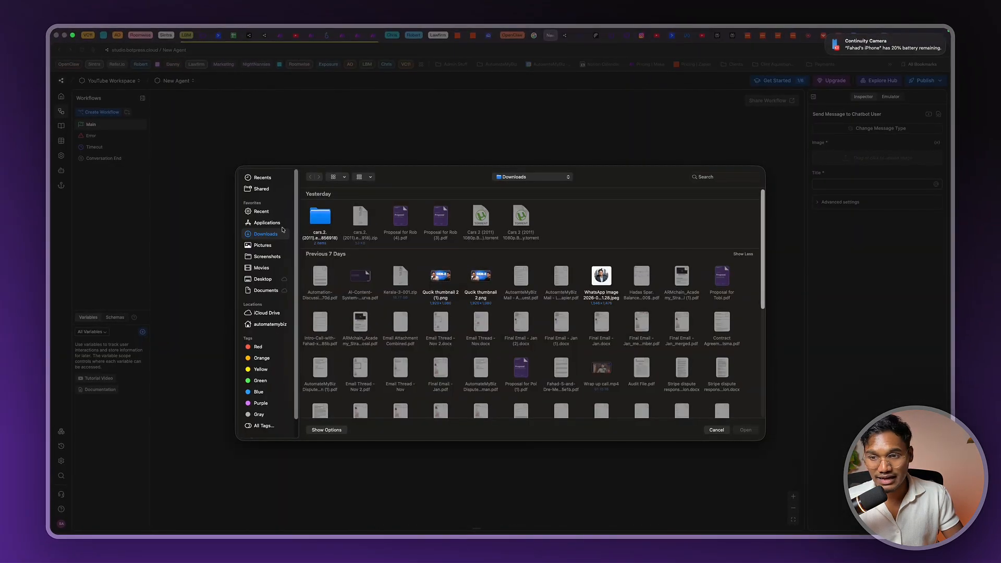
left_click(262, 244)
double_click(640, 261)
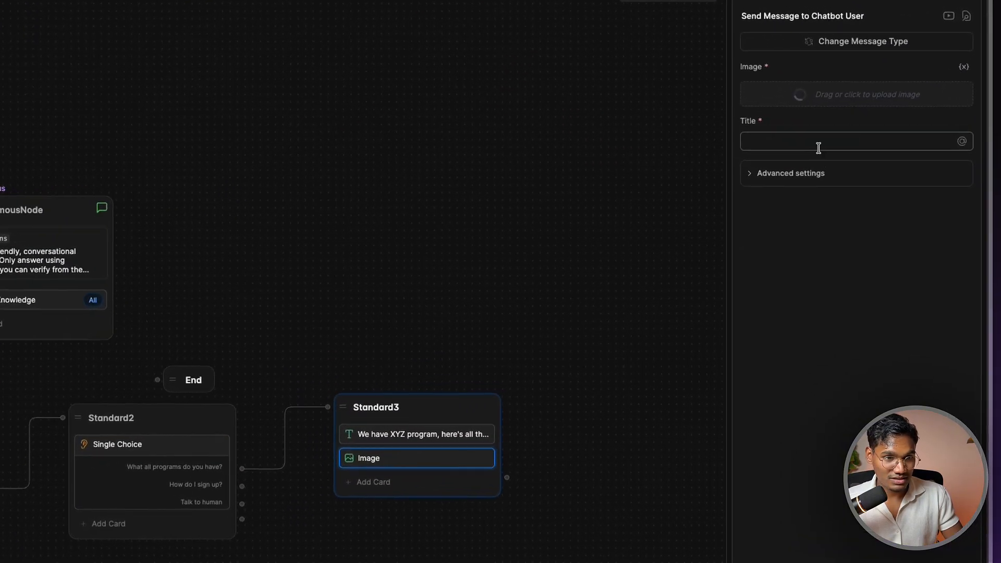
left_click(818, 147)
type("et")
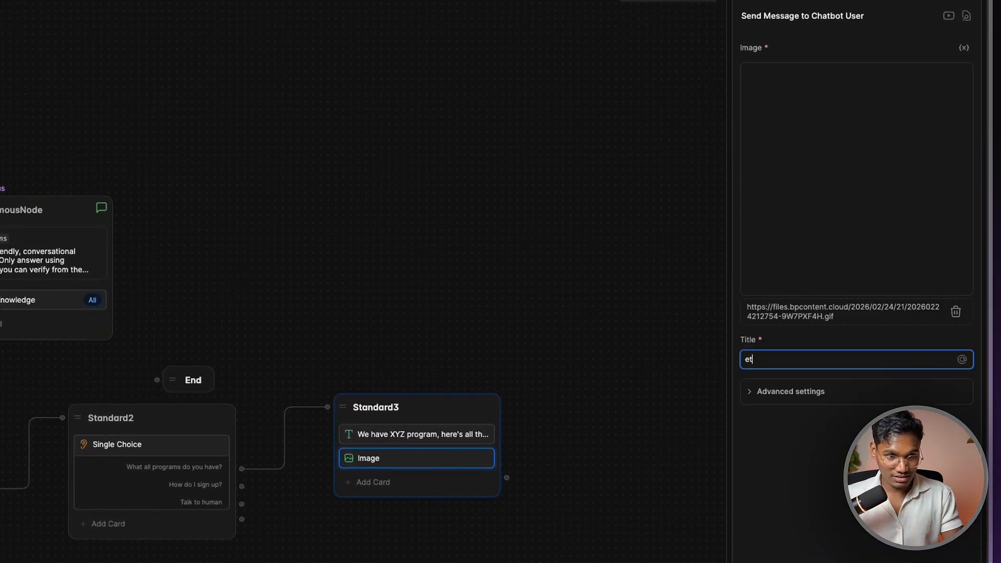
type(" fi")
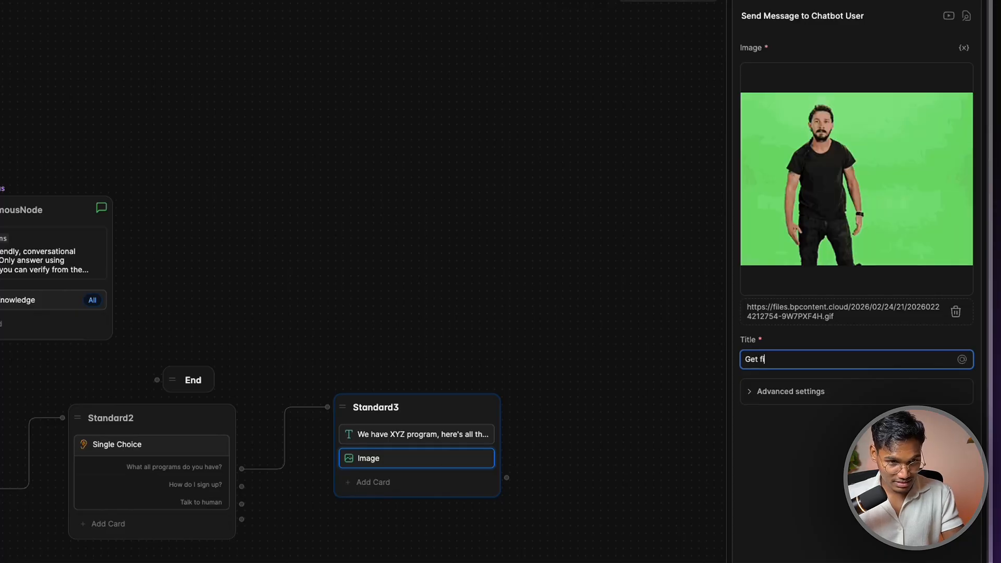
type("t in 90 days!!")
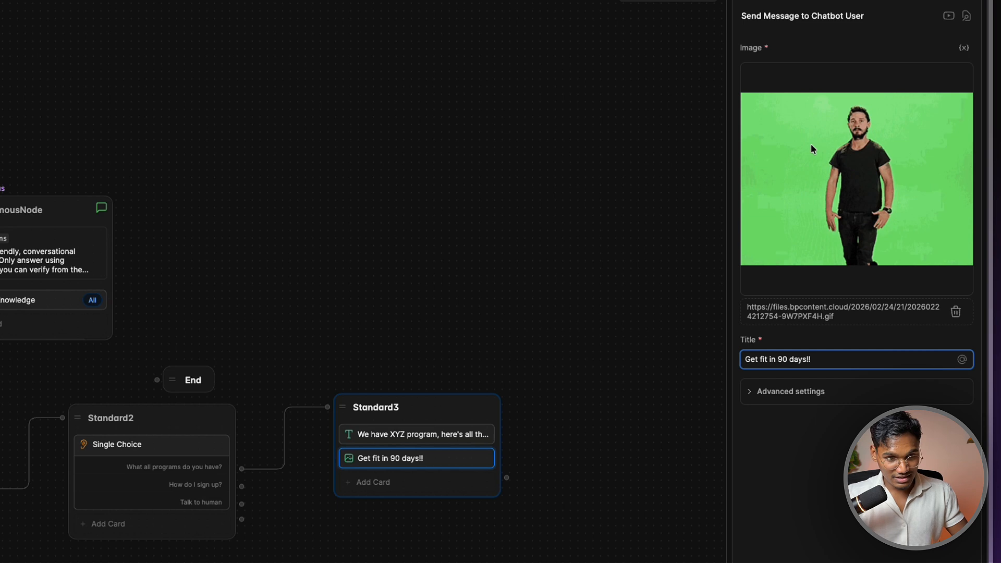
left_click(454, 539)
Copy and paste that image card, retitling the copy 'Get fit in 30 days!'
right_click(350, 460)
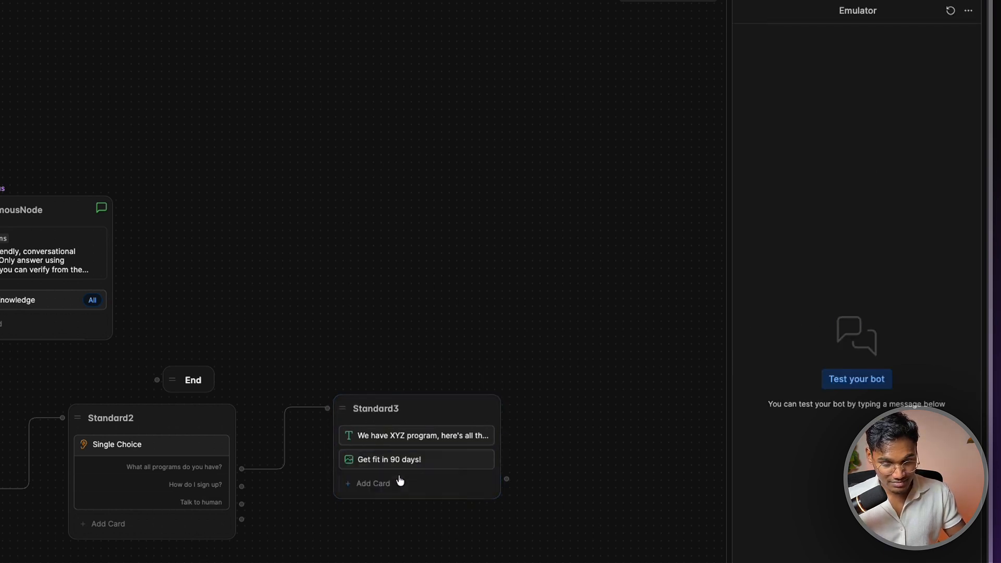
right_click(376, 489)
left_click(387, 505)
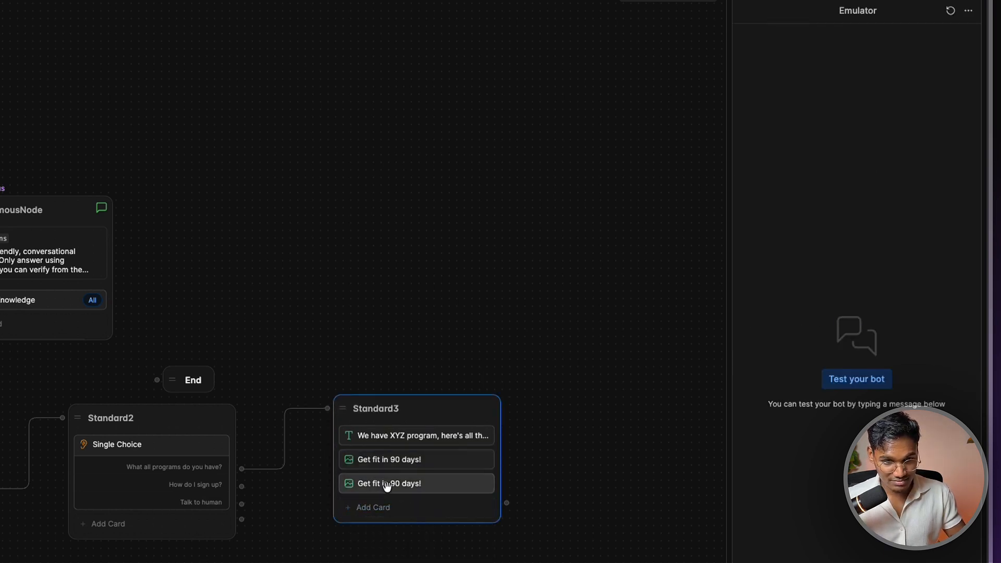
left_click(386, 482)
left_click(789, 359)
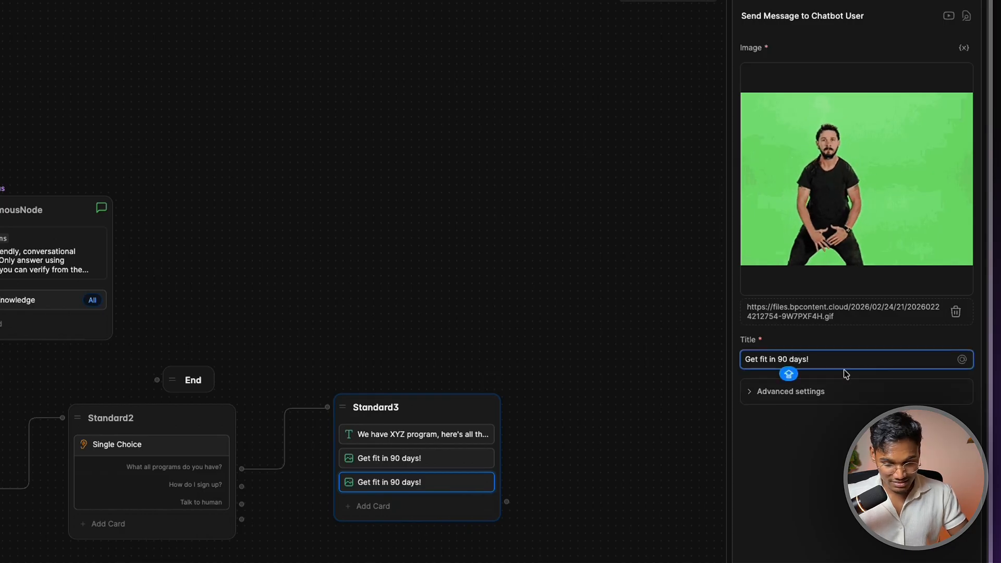
key("BackSpace")
key("BackSpace")
type("30")
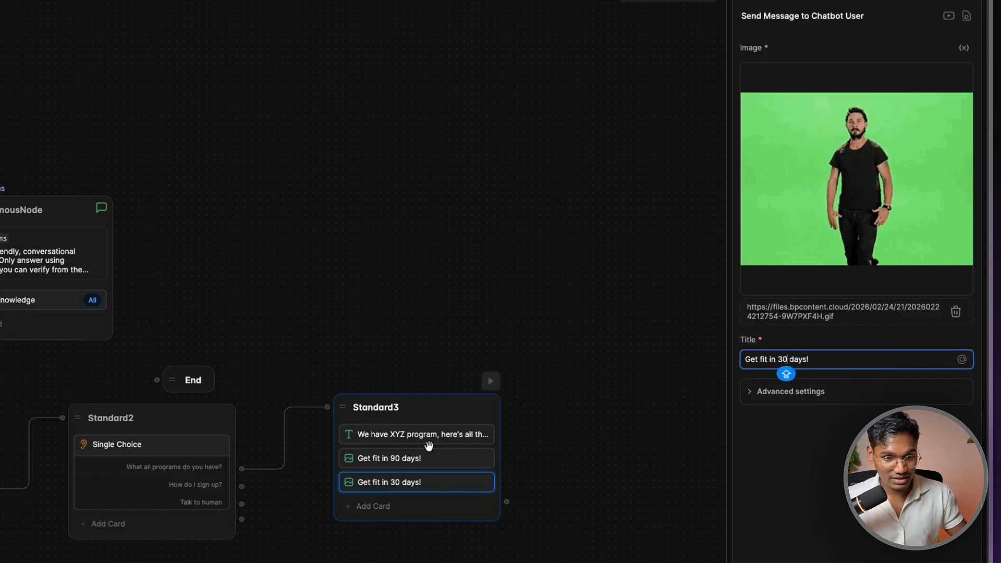
left_click(429, 436)
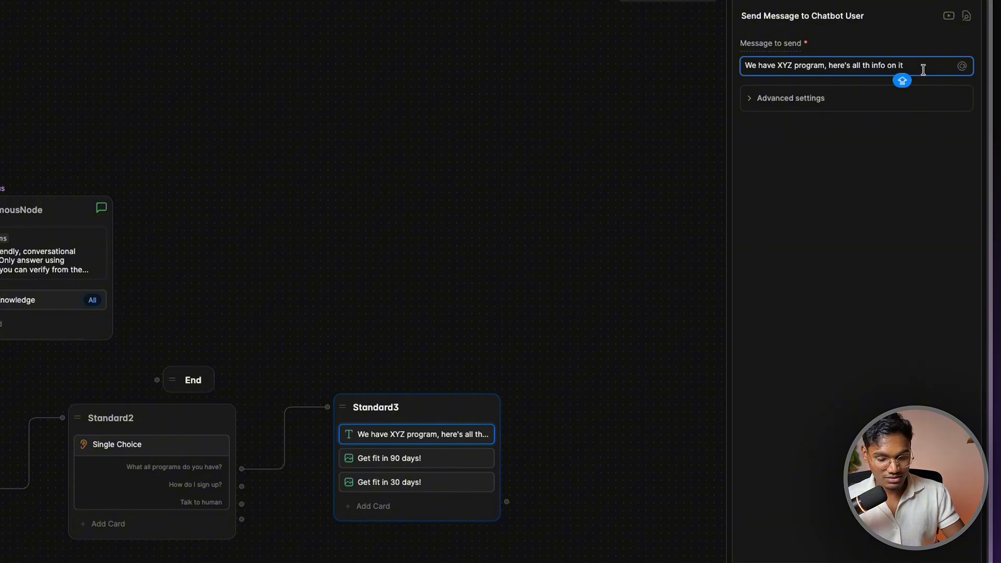
Add the 30 and 90 day program lines, ending with 'Attached below is image on what it includes'
key("shift+Return")
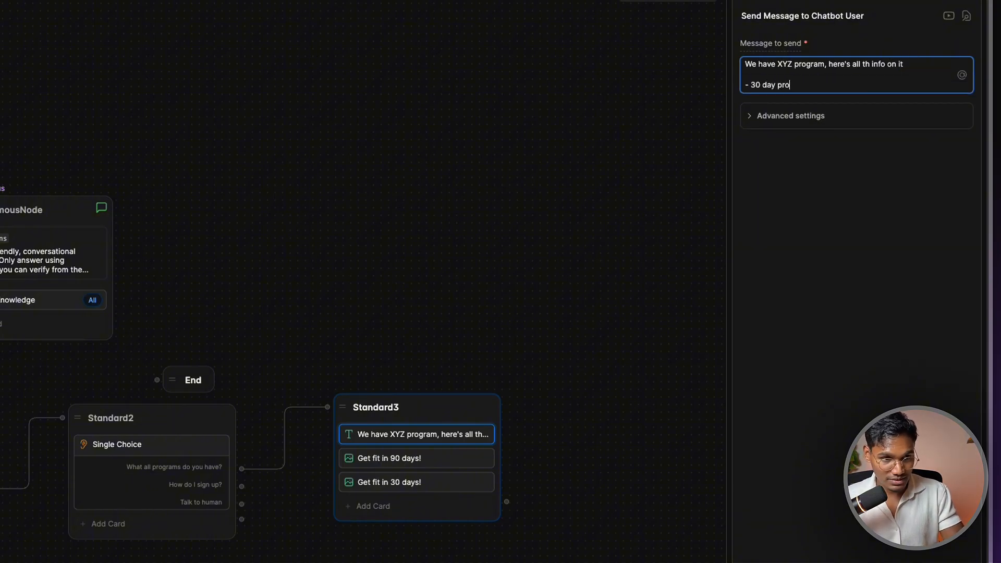
key("shift+Return")
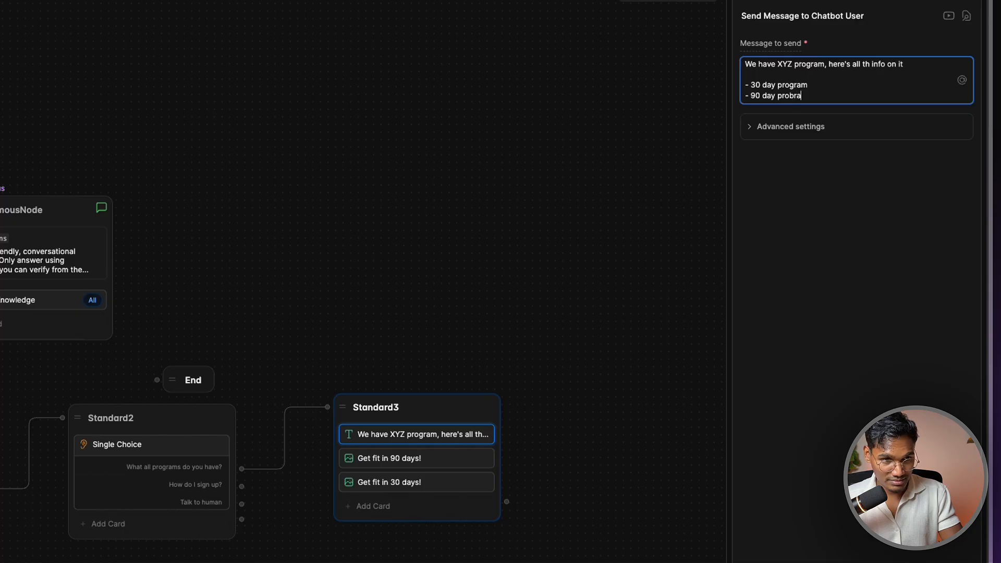
key("shift+Return")
key("shift+Return")
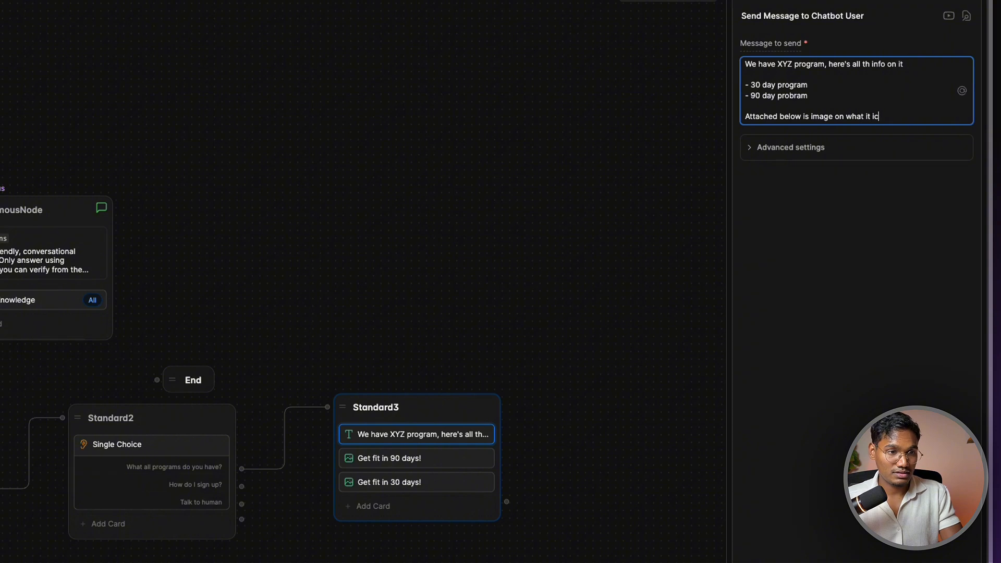
key("BackSpace")
type("ncludes")
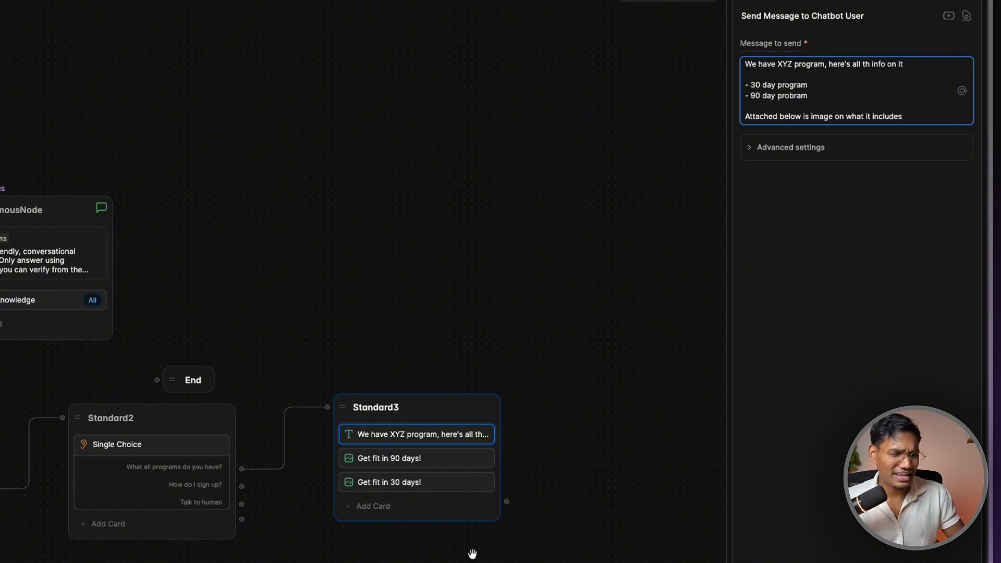
left_click(392, 506)
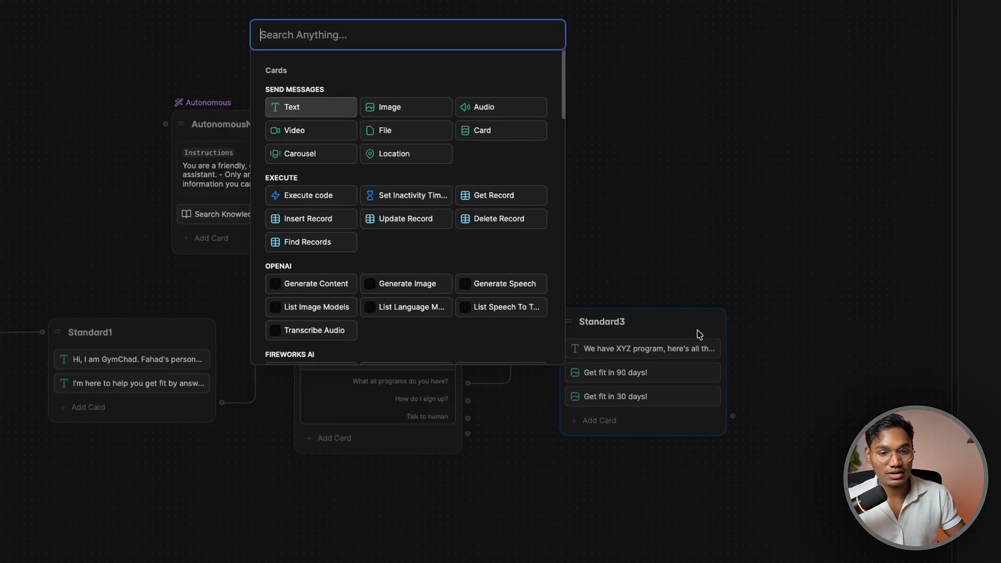
Add a Single Choice card to Standard3
left_click(651, 282)
left_click(621, 416)
left_click(620, 410)
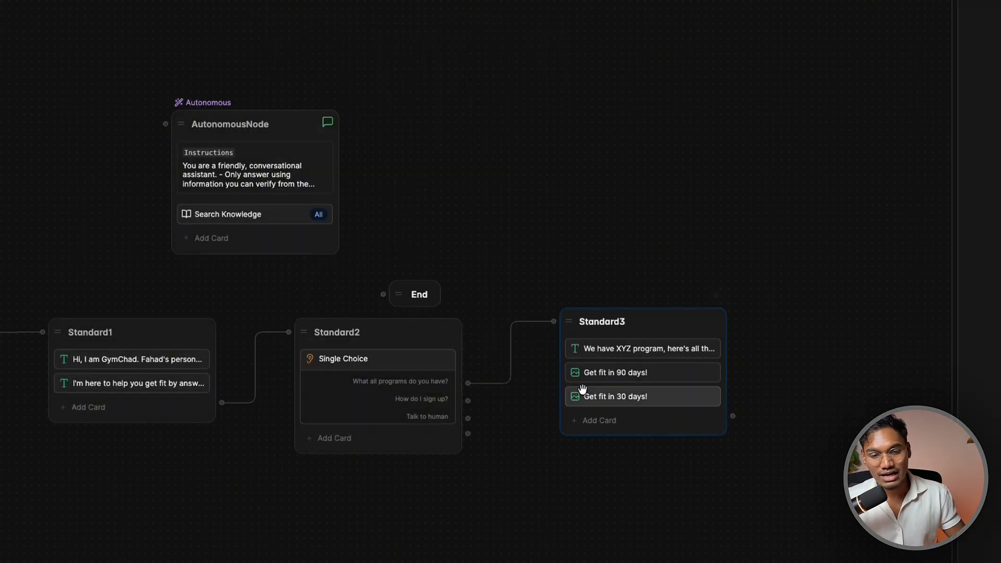
left_click(591, 421)
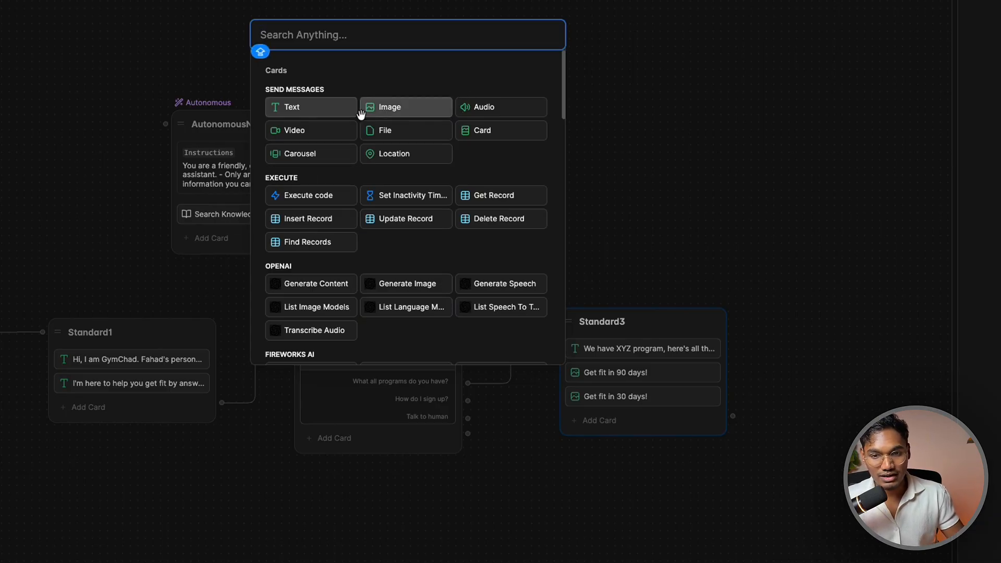
scroll(365, 209, "down", 7)
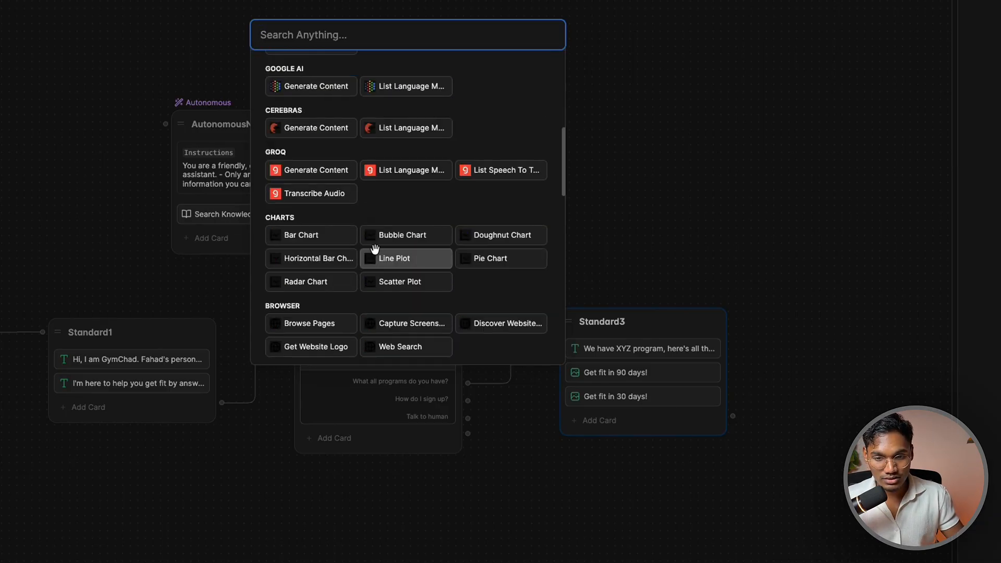
scroll(334, 224, "down", 9)
left_click(313, 241)
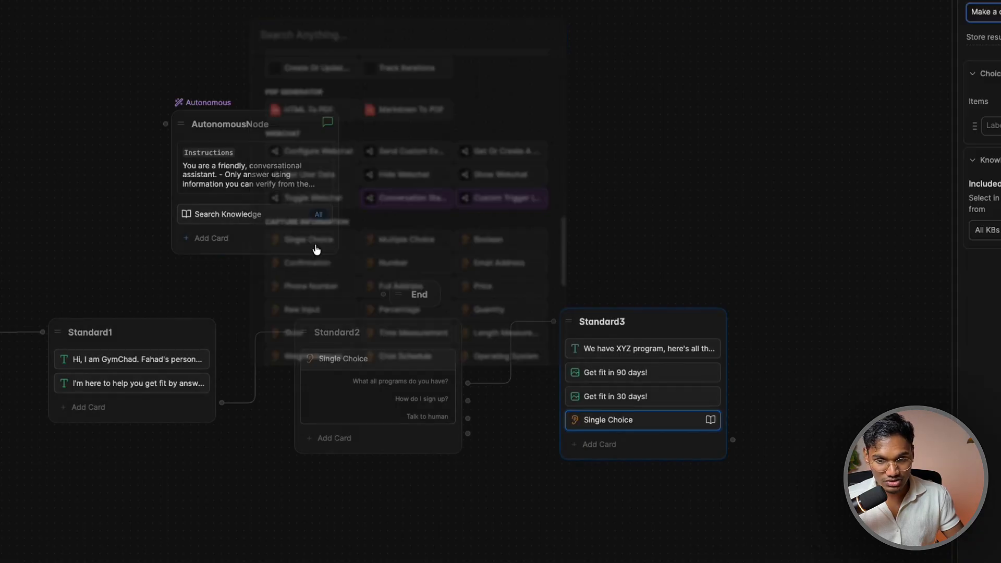
Ask 'What would you like to learn more about' with choices 90 day and 30 day
triple_click(788, 189)
type("W")
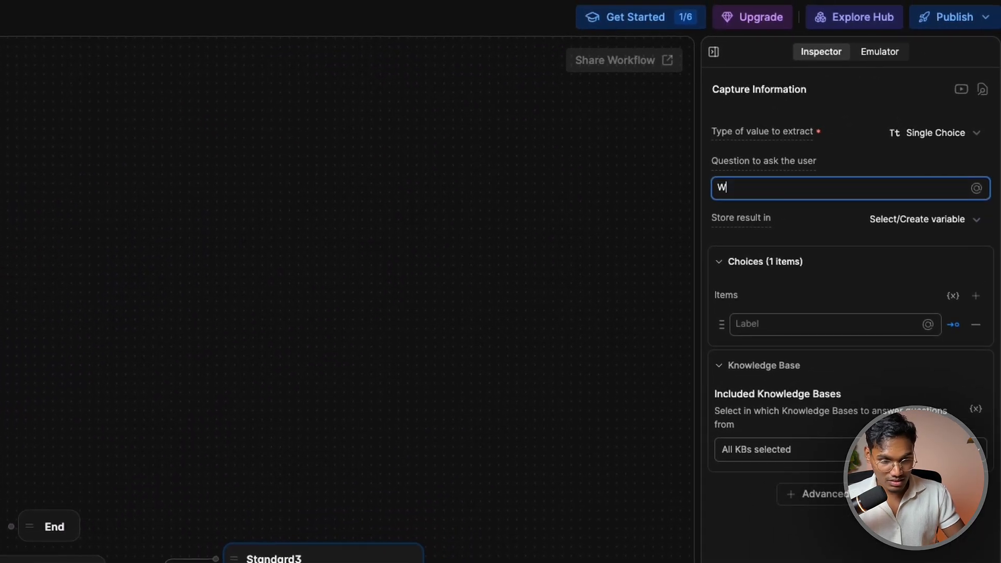
type("hat ")
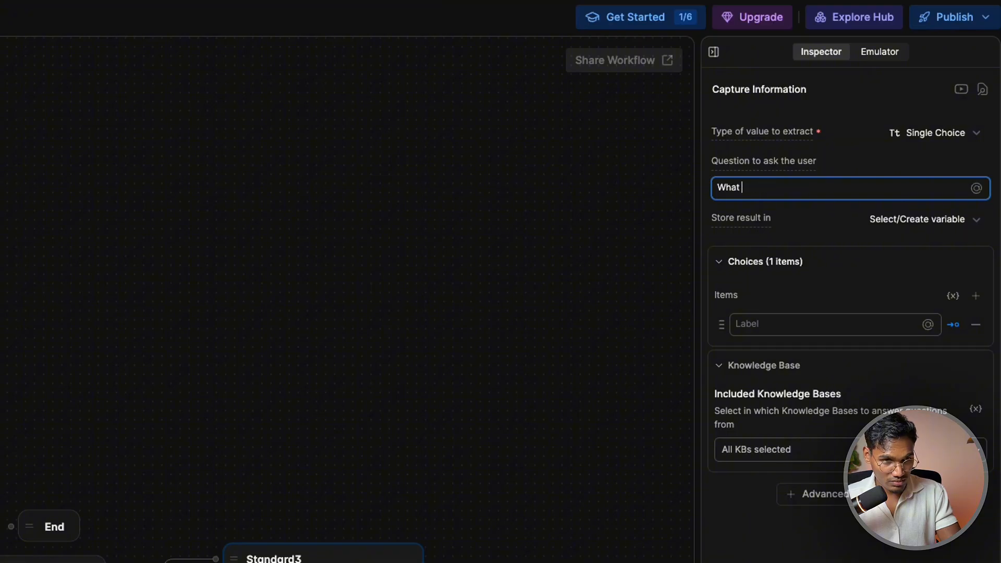
type("would would you like to l")
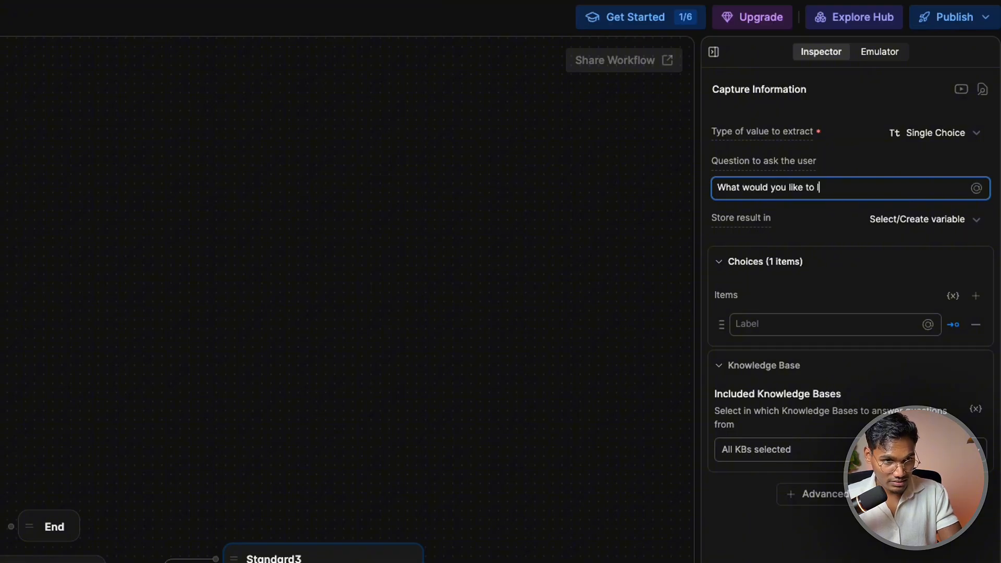
type("earn more")
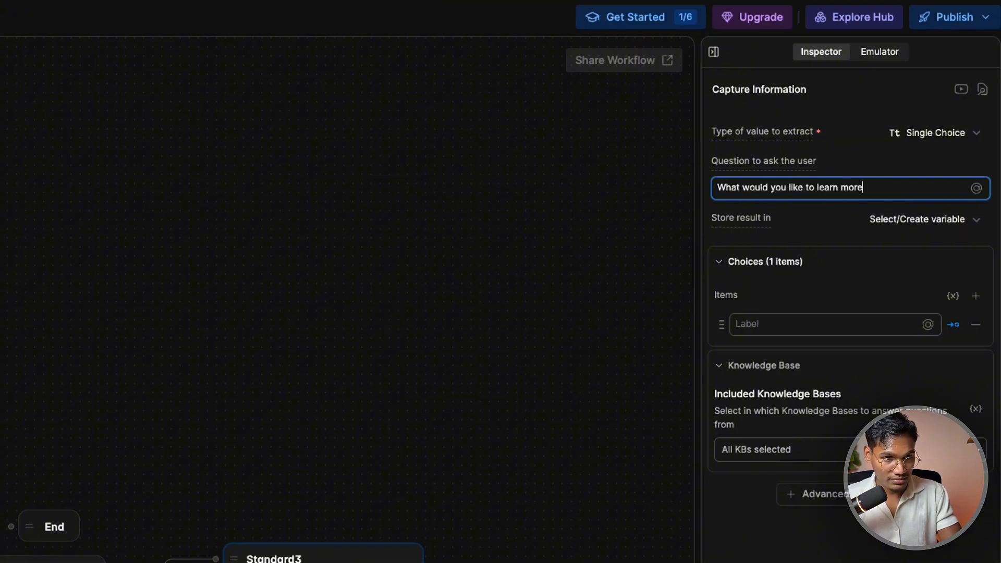
type(" about")
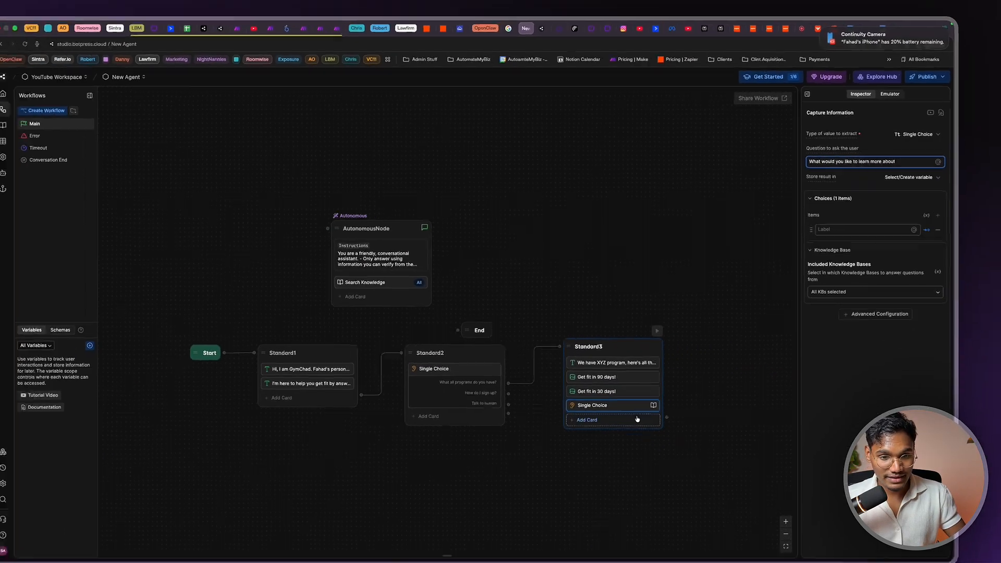
left_click(842, 231)
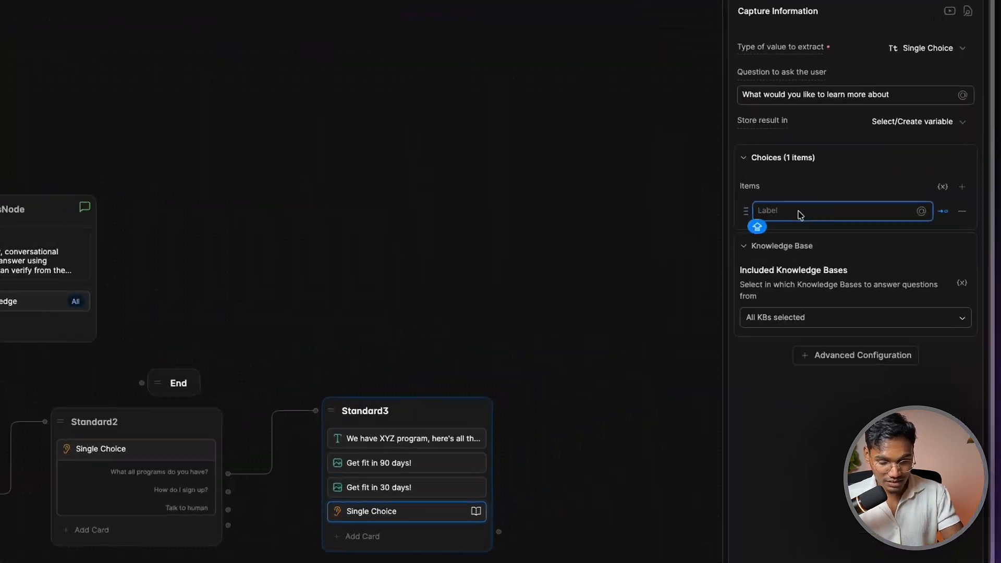
type("90 day")
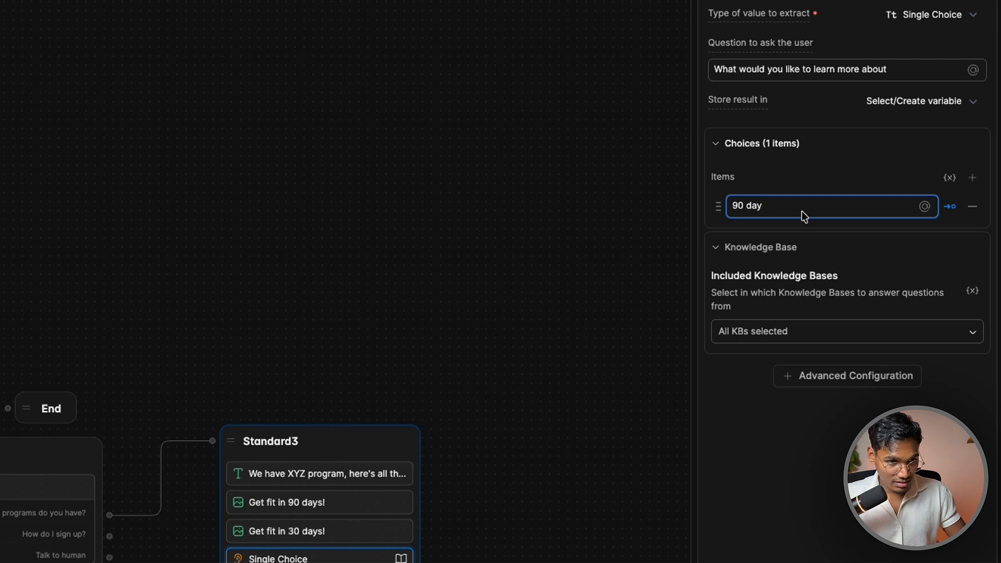
key("Return")
type("30 day")
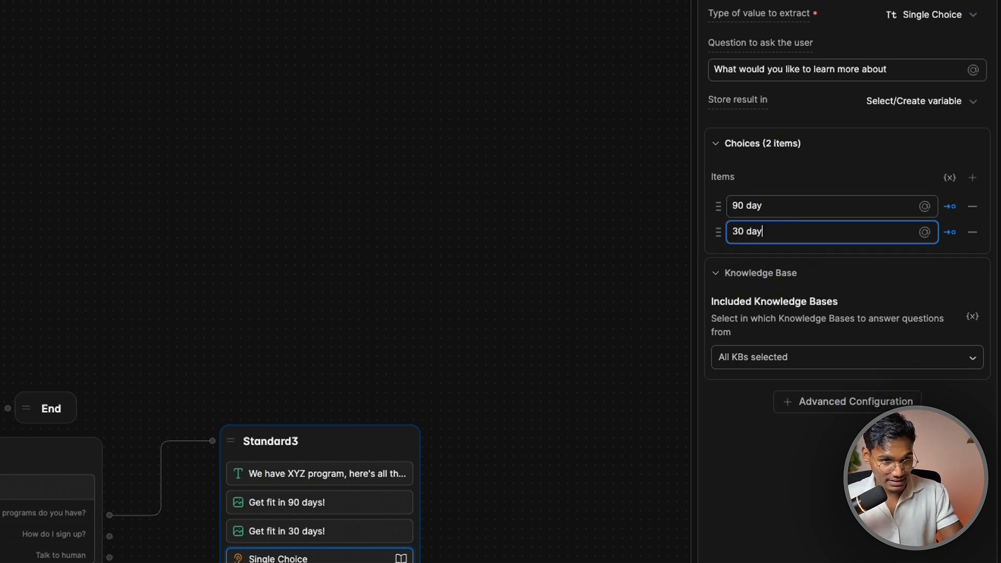
Link the 90 day choice to a new Standard4 node
left_click(496, 536)
left_click_drag(502, 521, 375, 492)
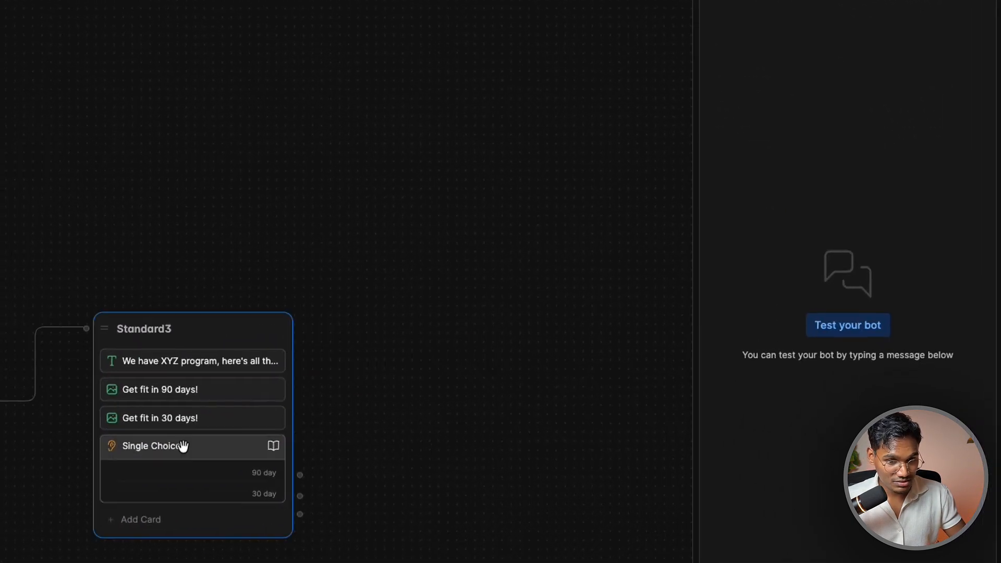
left_click(183, 446)
left_click(806, 275)
left_click(893, 396)
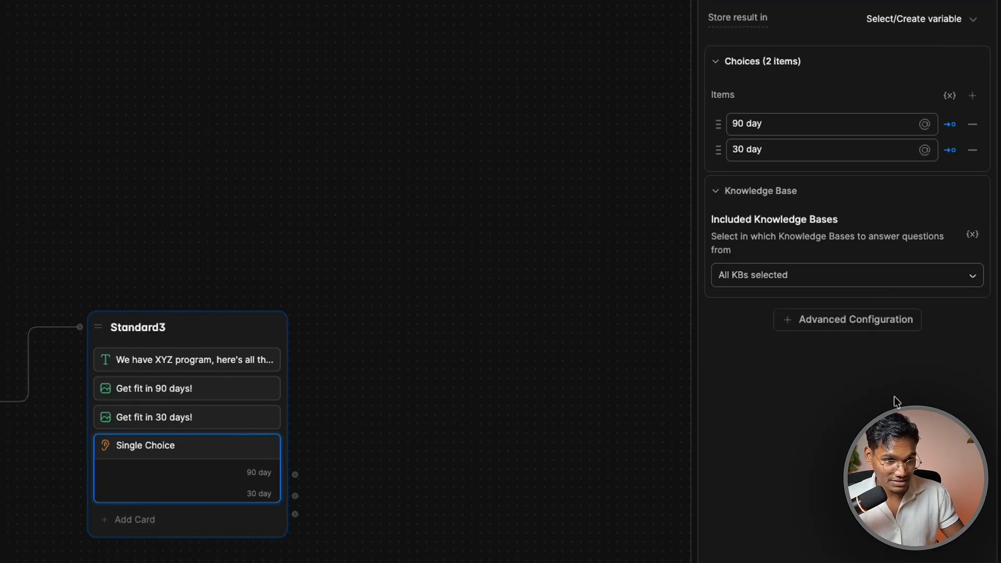
left_click_drag(400, 498, 290, 498)
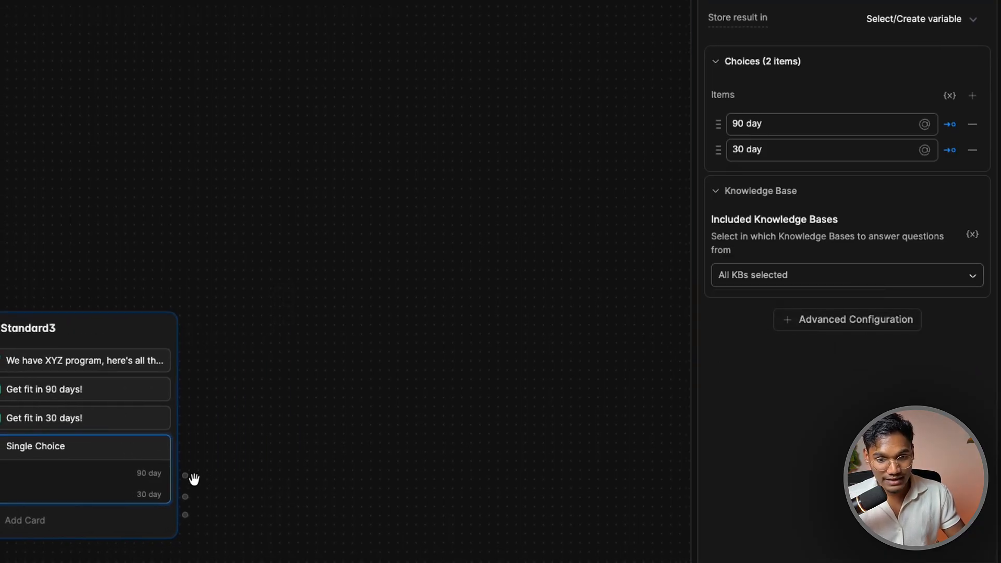
left_click_drag(192, 477, 312, 317)
Rename the new Standard4 node to 90_DAY_NODE
left_click(362, 324)
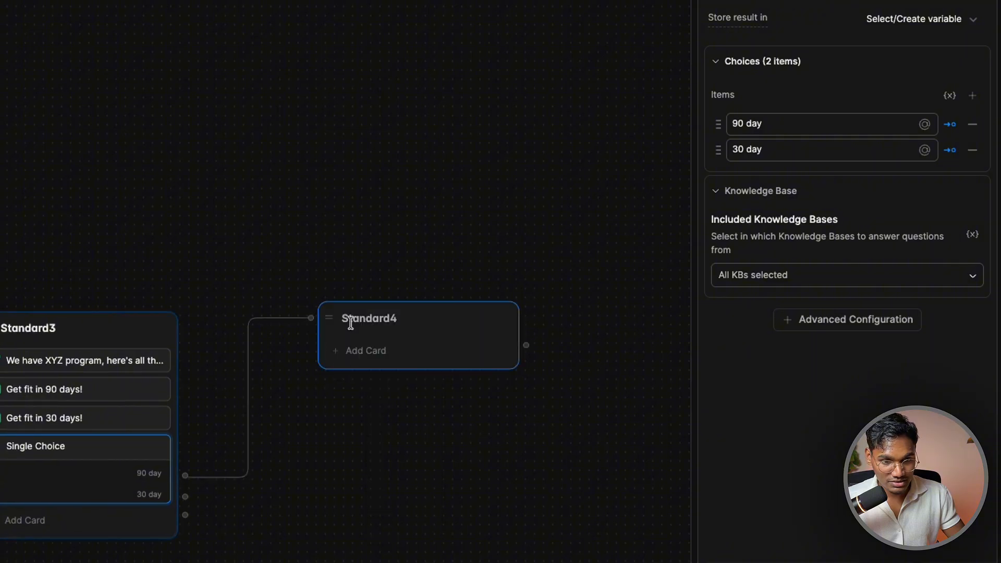
double_click(350, 323)
type("90_DAY")
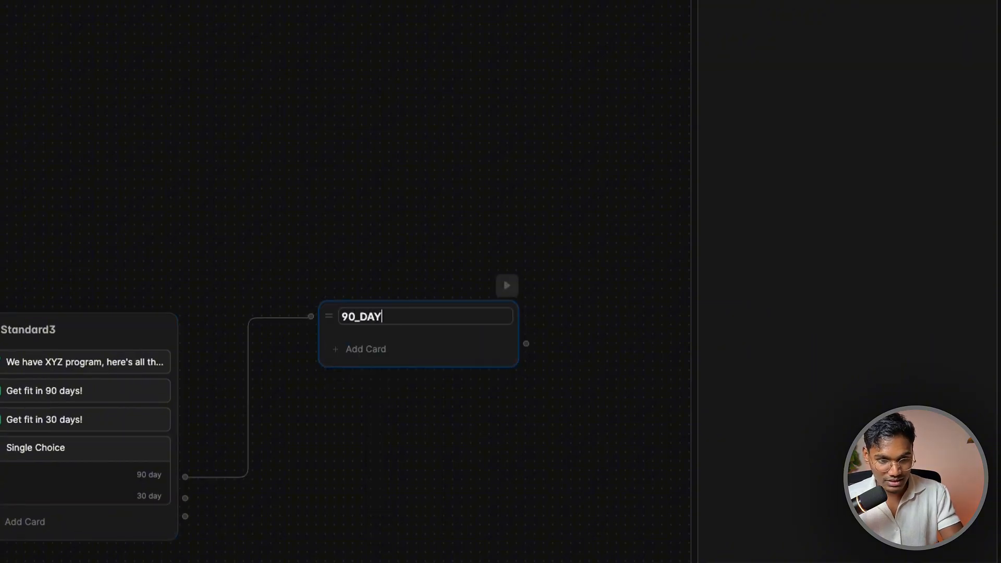
type("_NODE")
Add a Text card to 90_DAY_NODE with the message '90 day propgram includes blah blah blah'
left_click(413, 333)
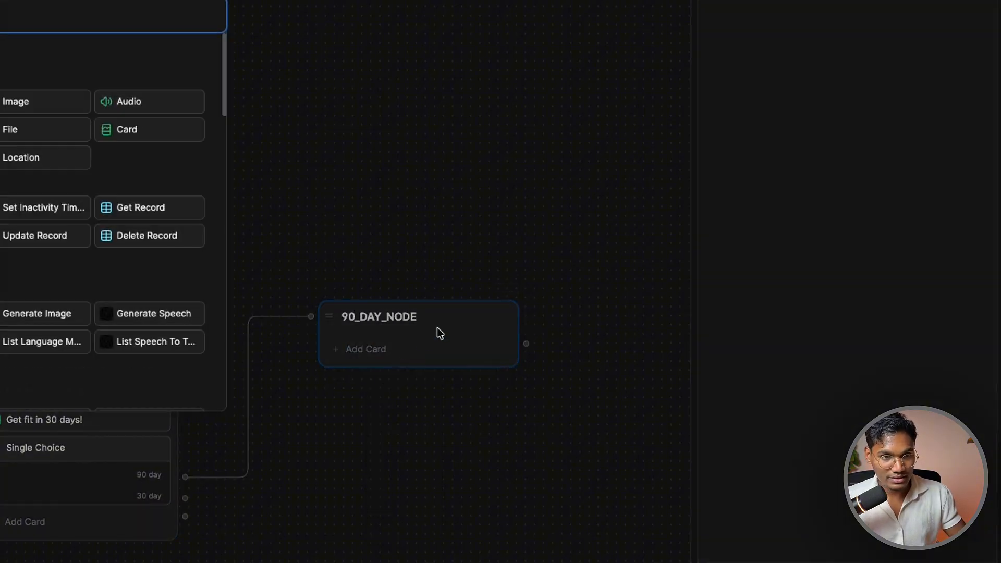
left_click(179, 140)
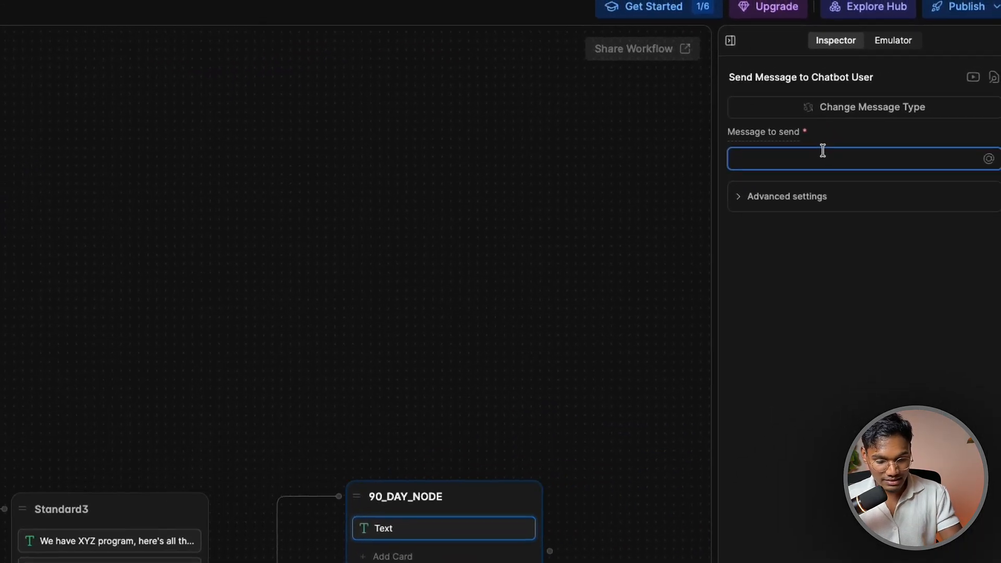
type("90 day p")
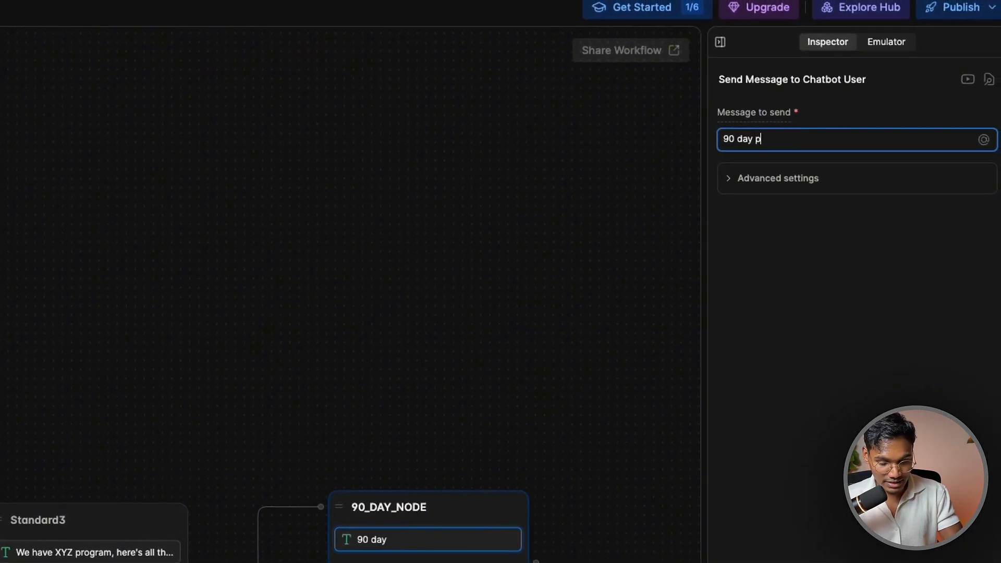
type("ropgram in")
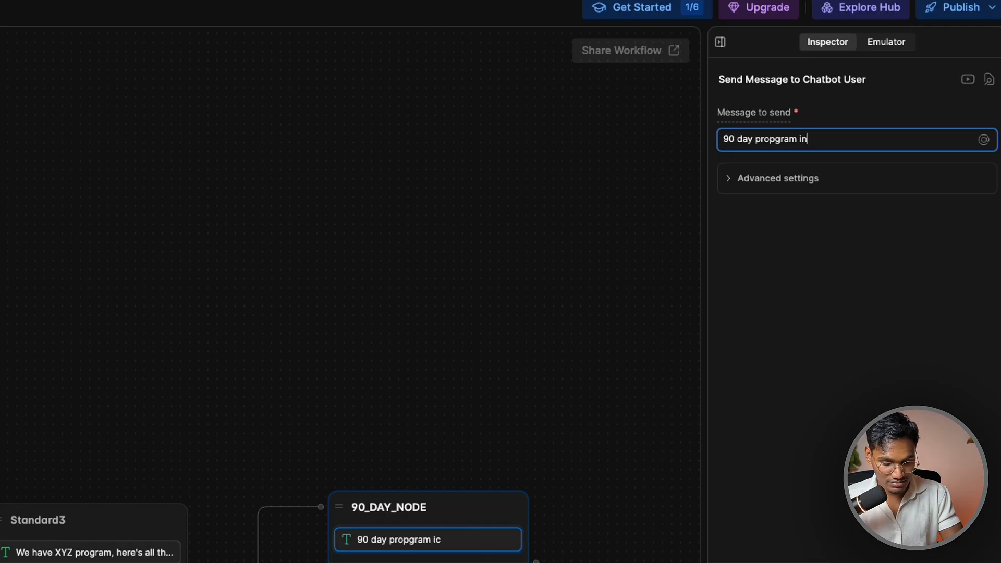
type("cludes")
key("Return")
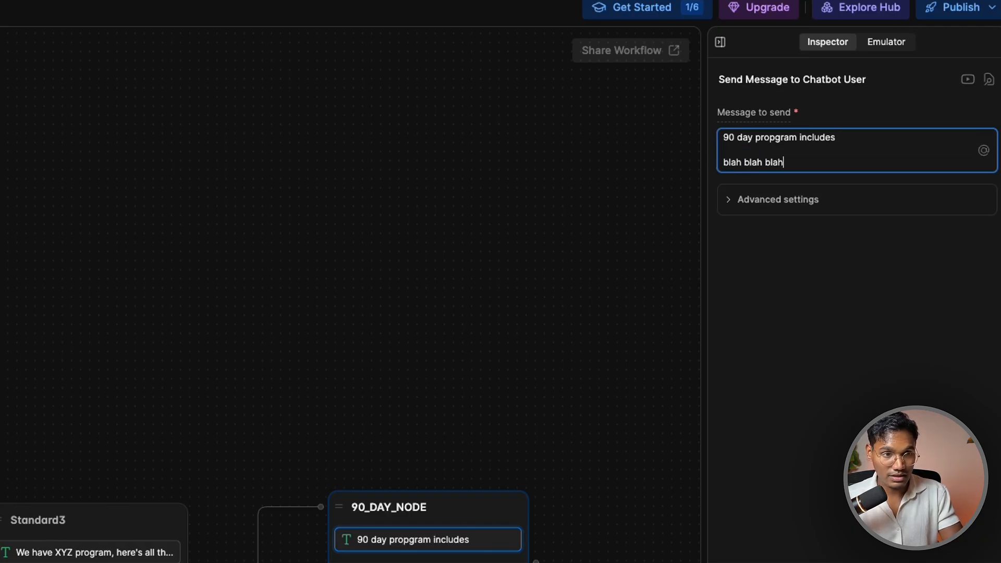
key("Return")
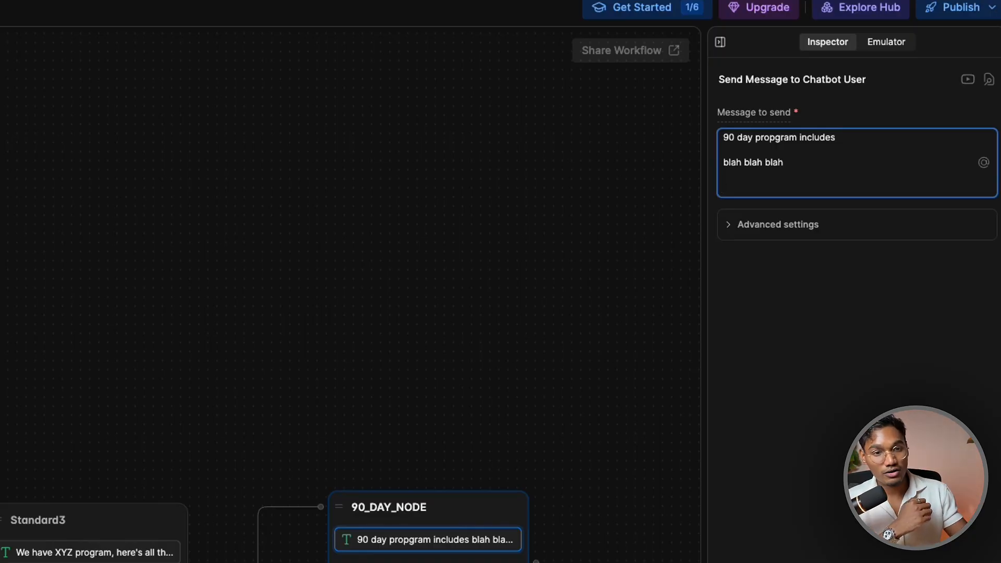
left_click(586, 511)
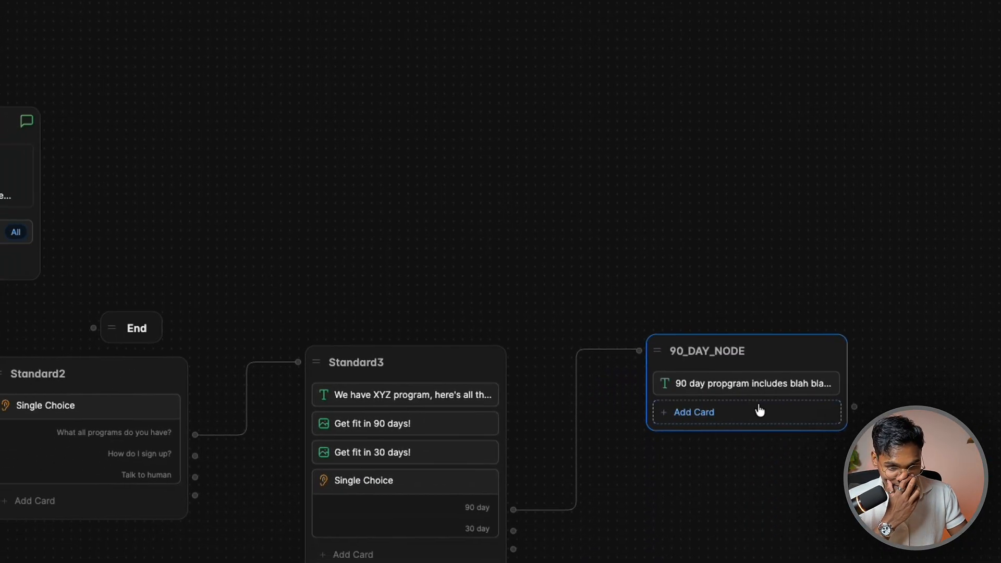
Add a Single Choice card asking 'Shall we go ahead and book you in for a consultation?'
left_click(788, 393)
scroll(344, 234, "down", 15)
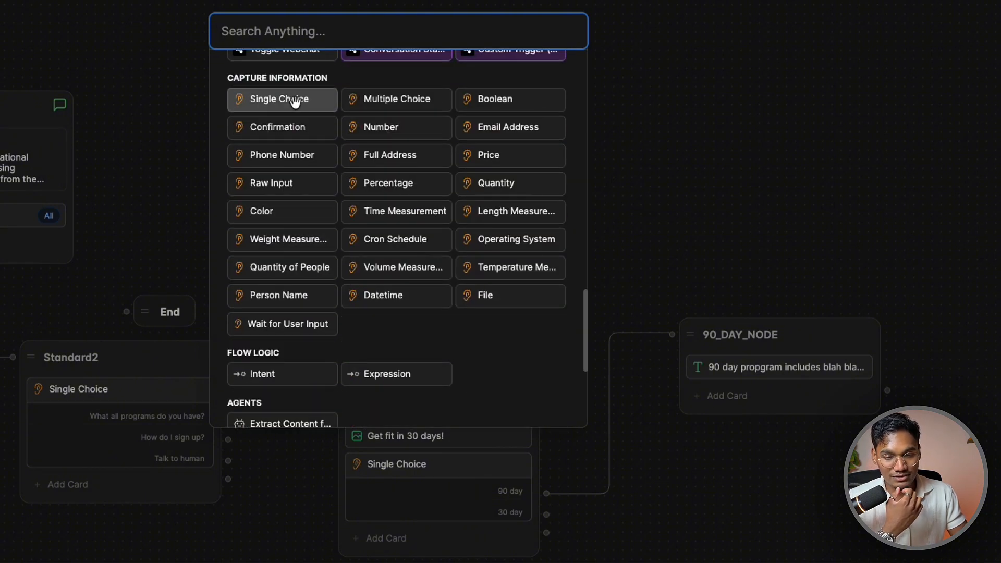
left_click(295, 103)
key("ctrl+a")
type("S")
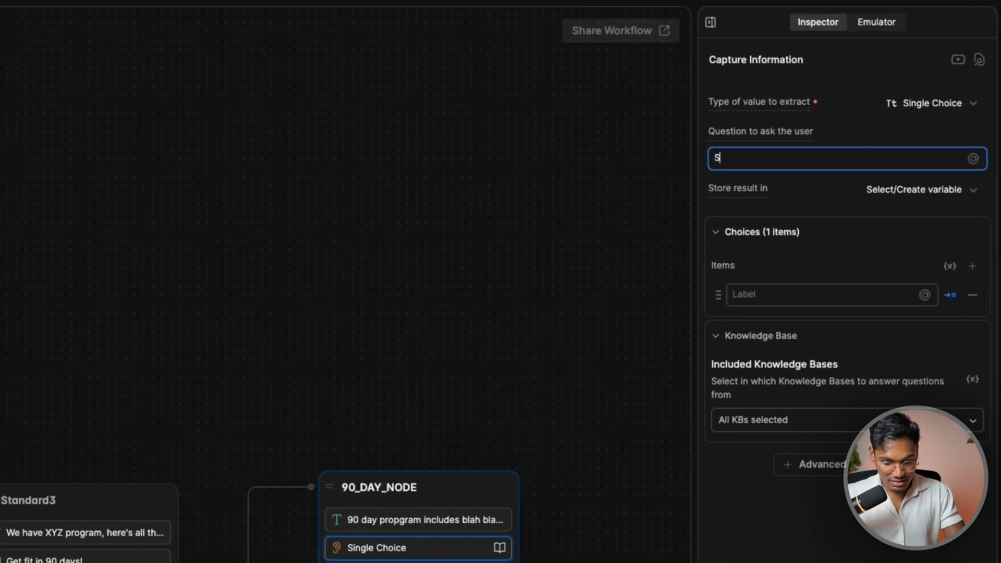
type("hal")
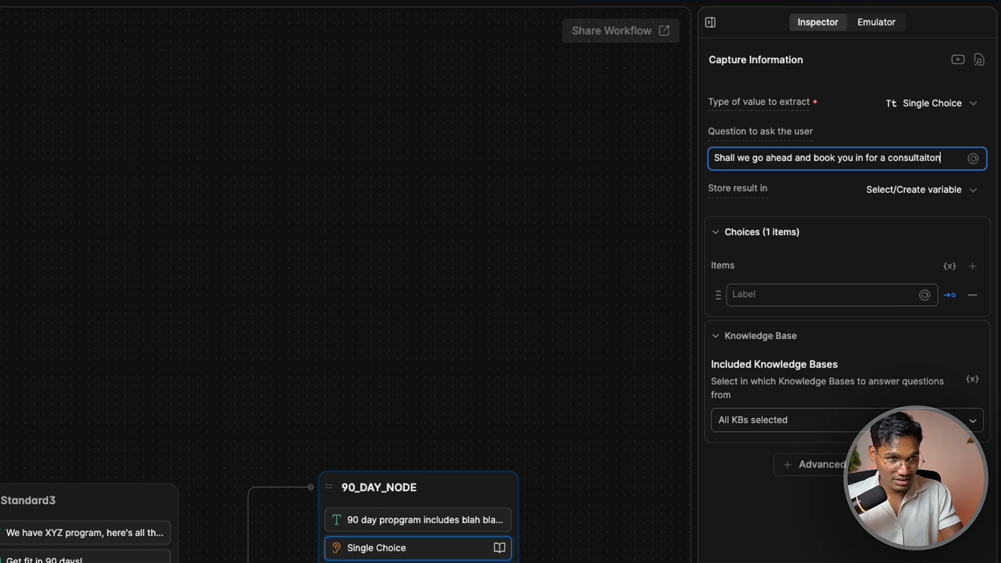
left_click_drag(553, 527, 406, 525)
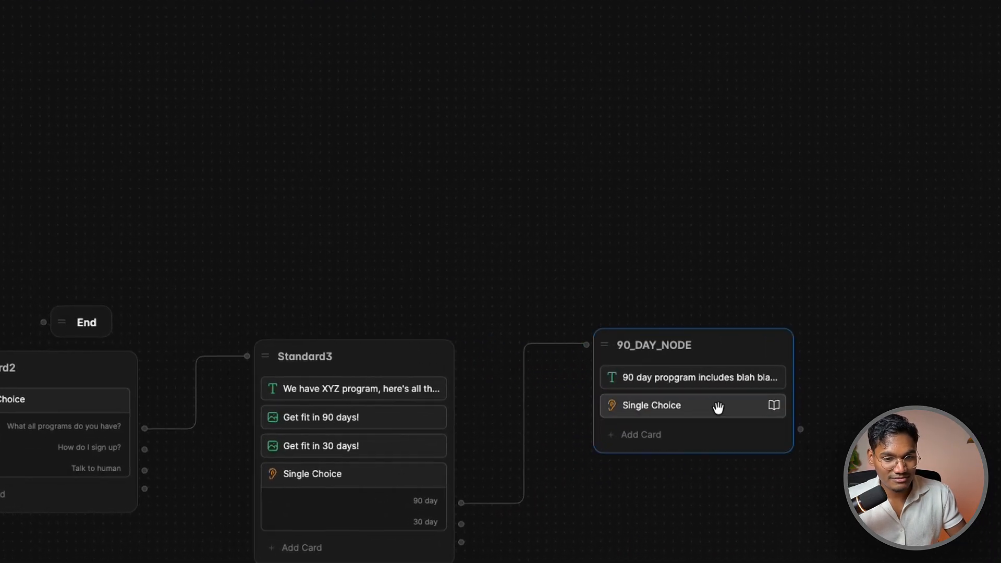
left_click(718, 406)
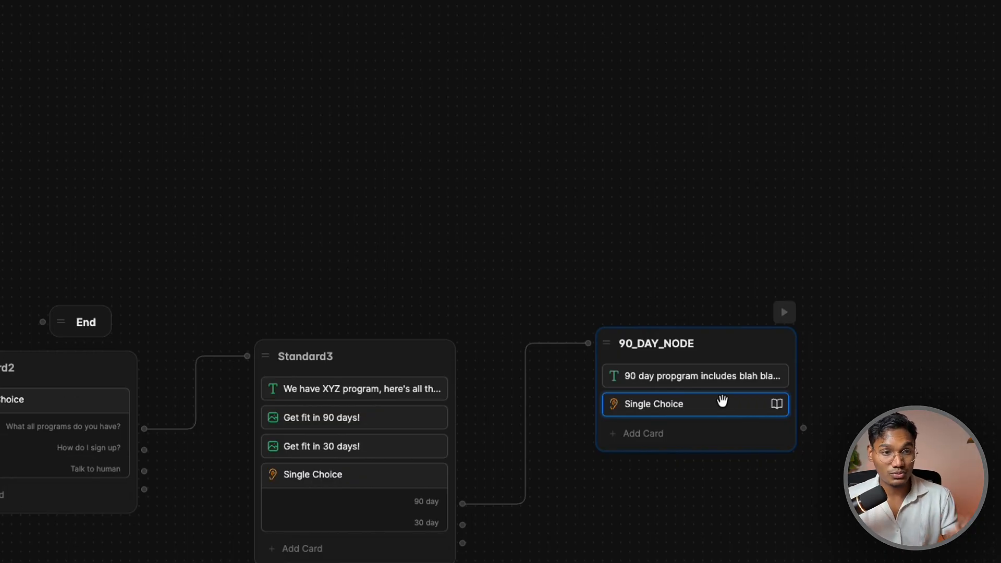
left_click_drag(659, 417, 565, 417)
left_click(861, 222)
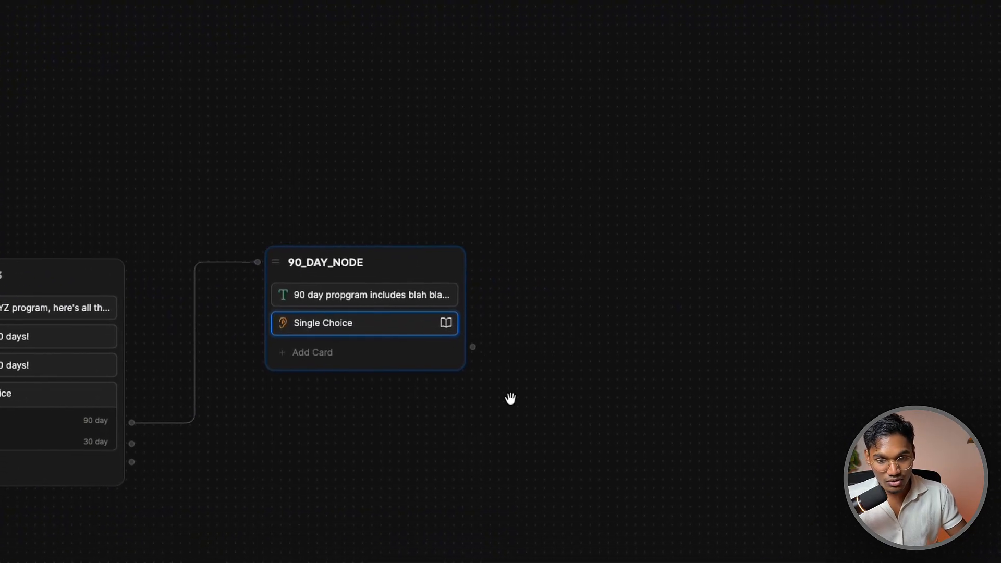
Create a standard node linked from the Single Choice card and name it QS_1
left_click_drag(602, 425, 741, 326)
left_click_drag(605, 248, 605, 253)
left_click(636, 275)
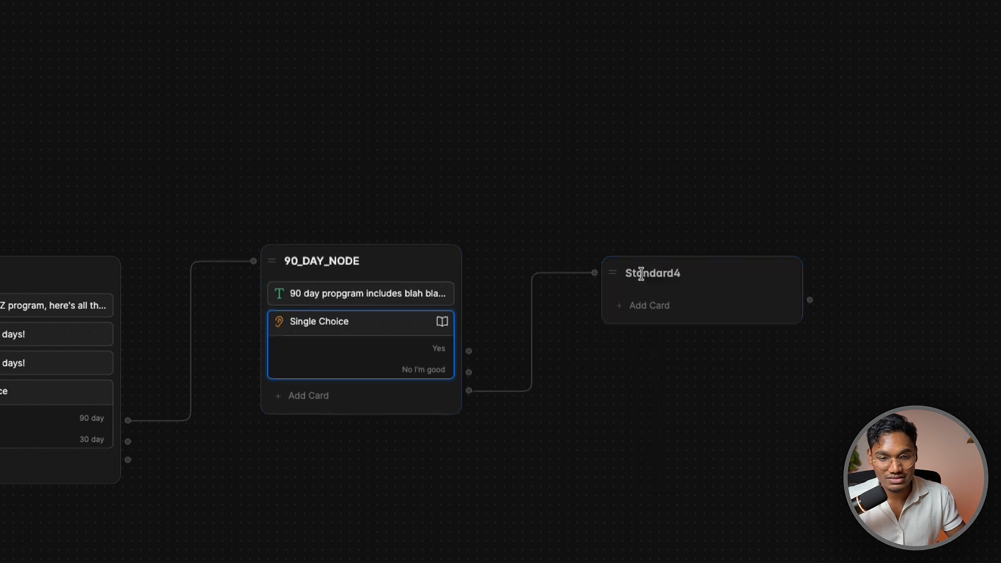
double_click(662, 278)
type("QS_1")
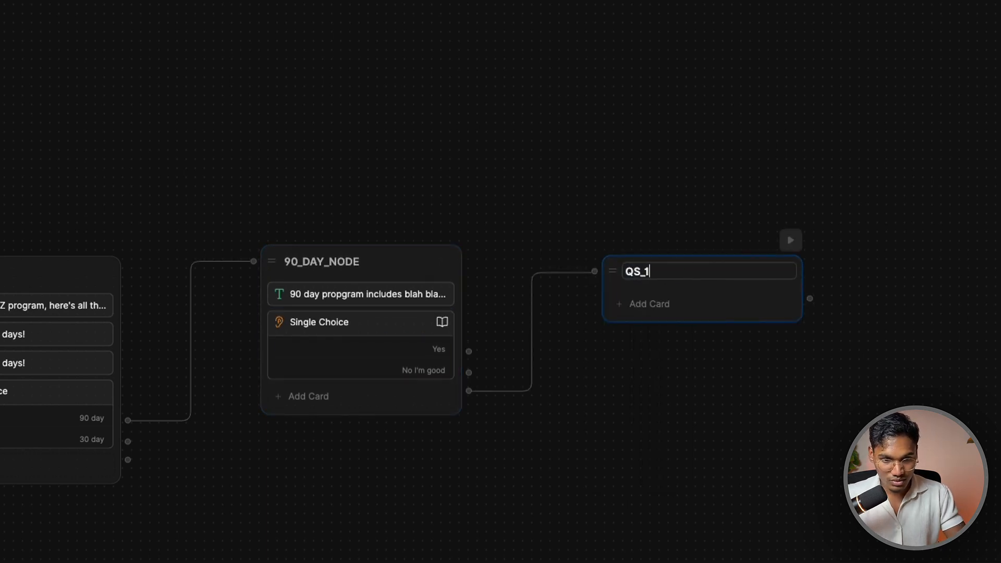
left_click(426, 324)
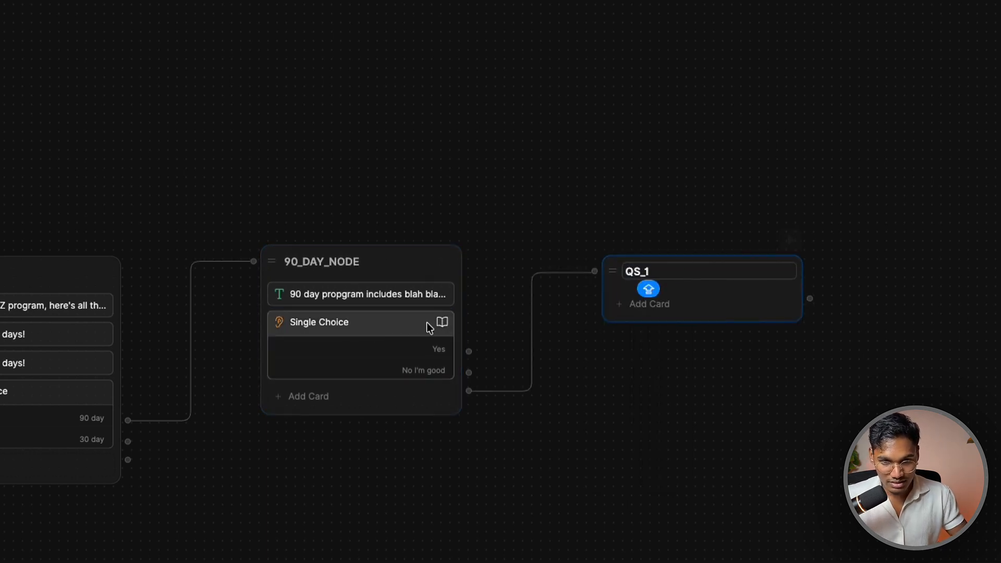
Add a Capture Information > Raw Input card to QS_1
left_click(660, 309)
scroll(393, 164, "down", 7)
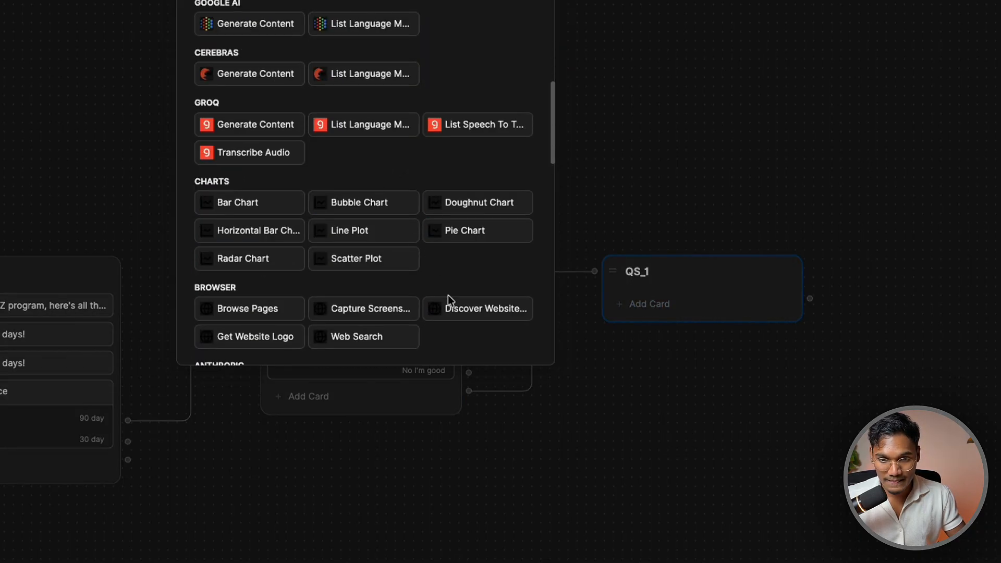
left_click(427, 375)
left_click(647, 308)
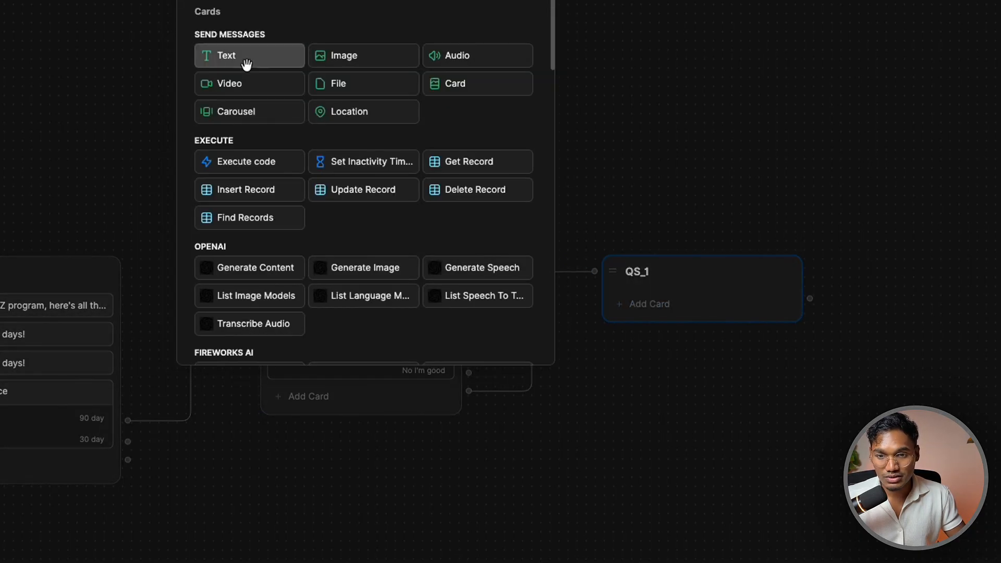
scroll(268, 62, "down", 5)
scroll(275, 206, "down", 5)
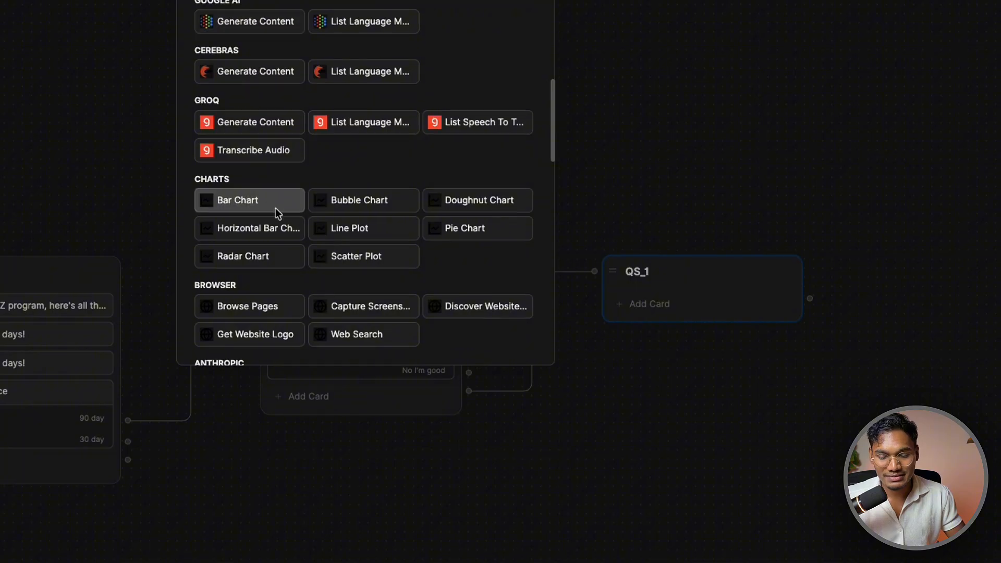
scroll(276, 208, "down", 4)
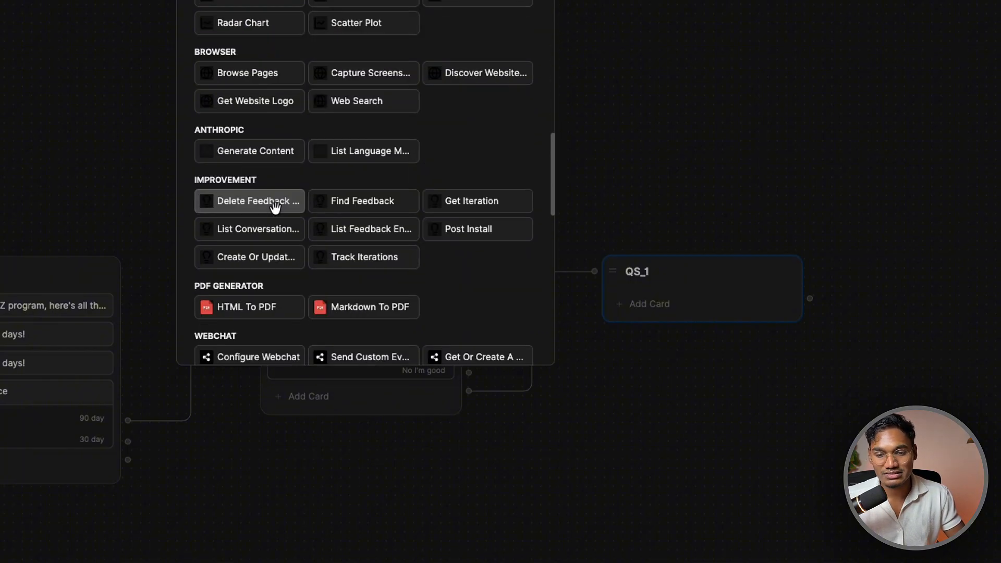
scroll(277, 208, "down", 4)
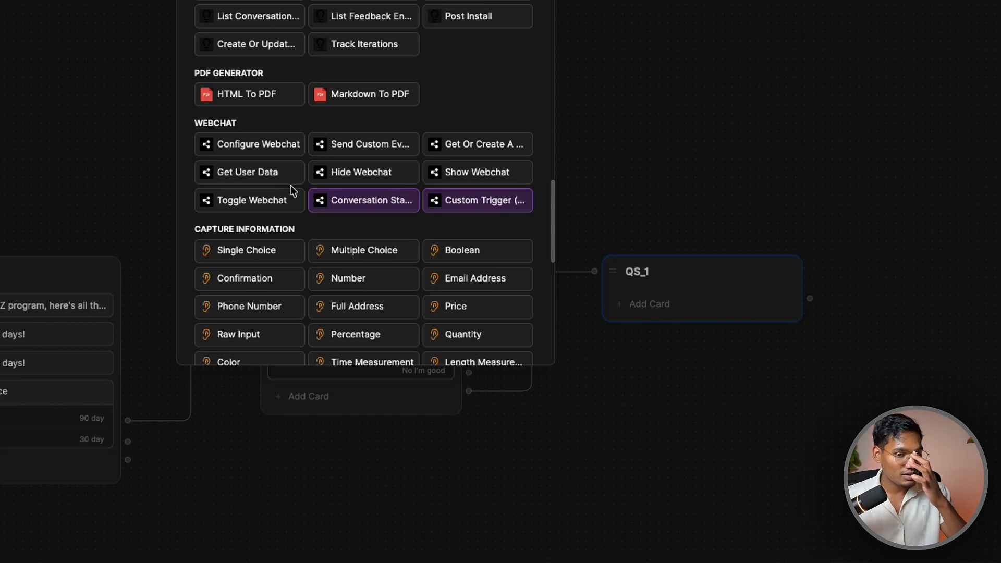
scroll(255, 199, "down", 3)
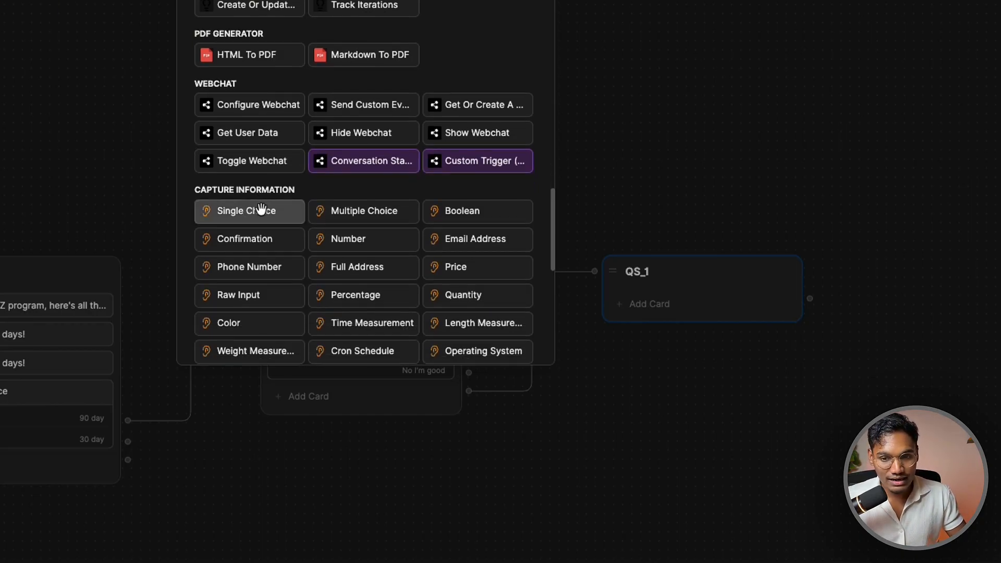
scroll(396, 179, "down", 1)
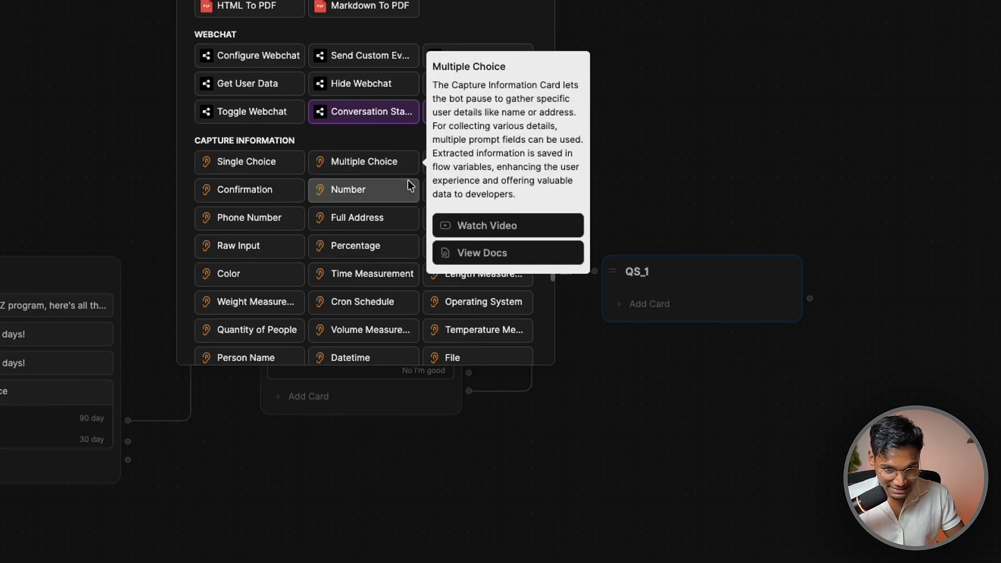
mouse_move(330, 170)
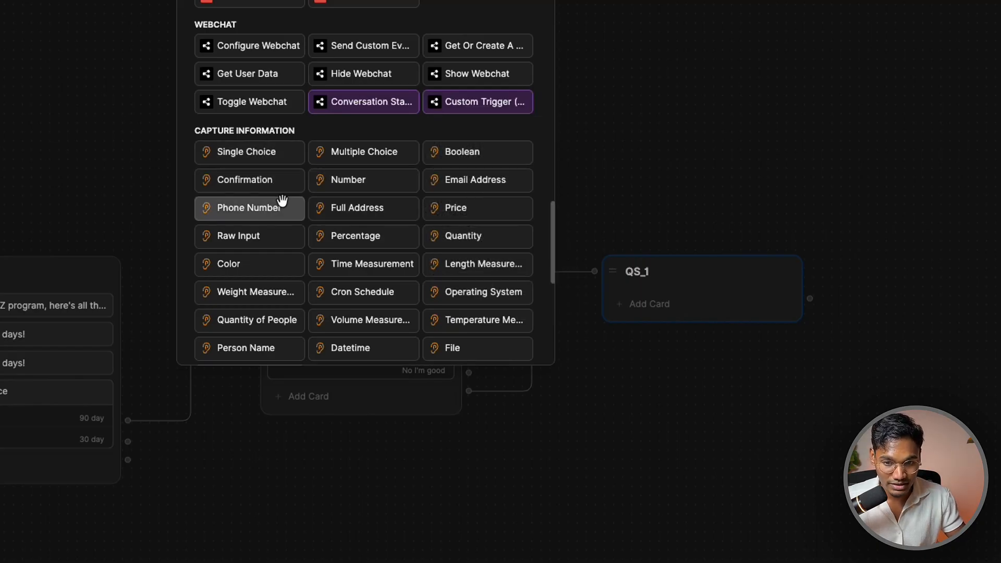
scroll(458, 172, "down", 1)
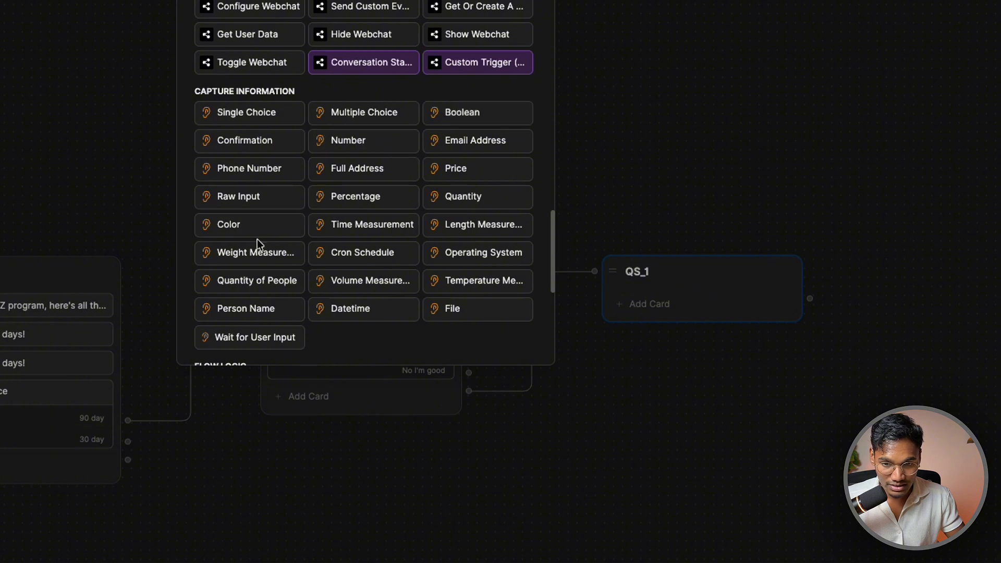
left_click(263, 197)
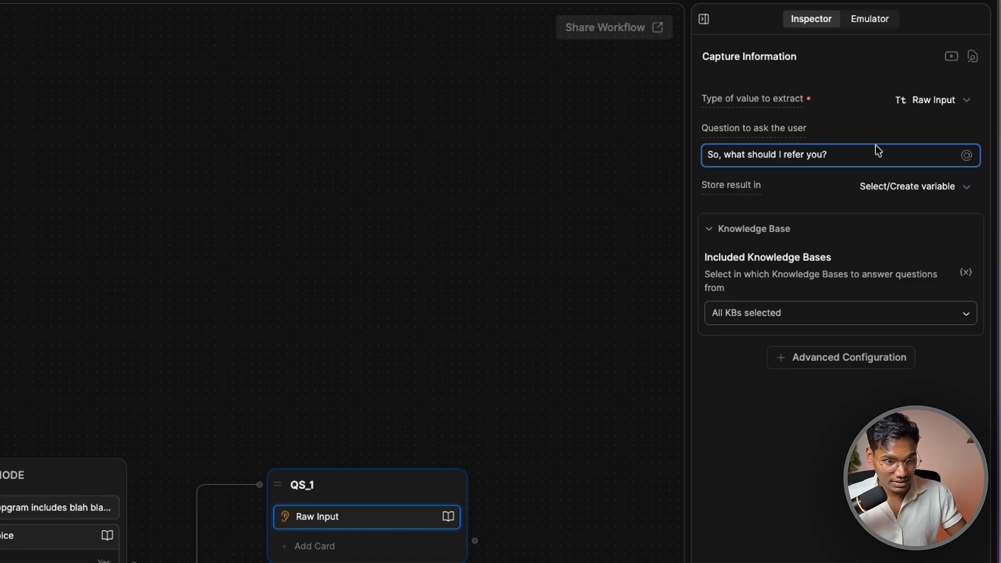
Set QS_1's capture card to extract a Person Name, then browse the other value types
left_click(927, 99)
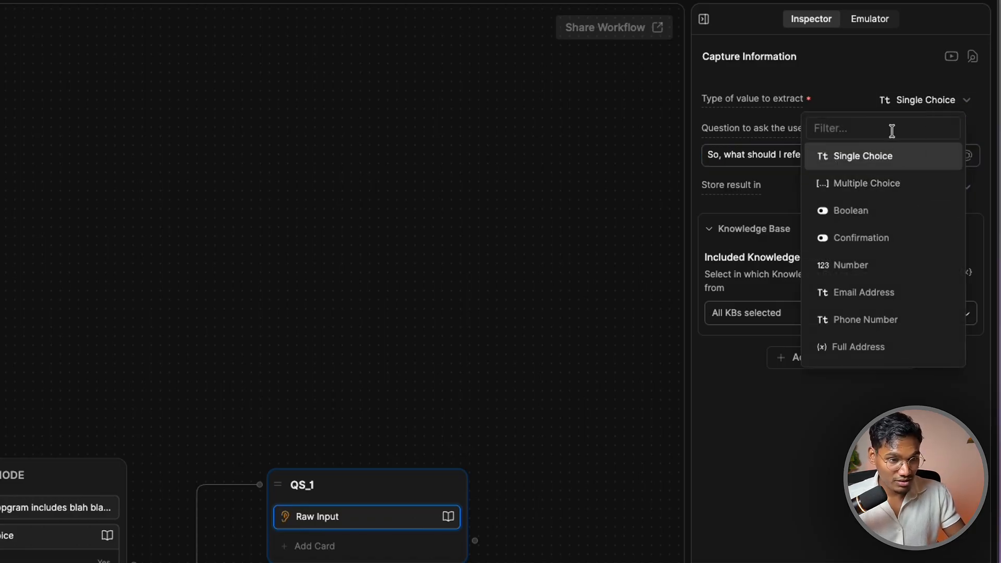
type("name")
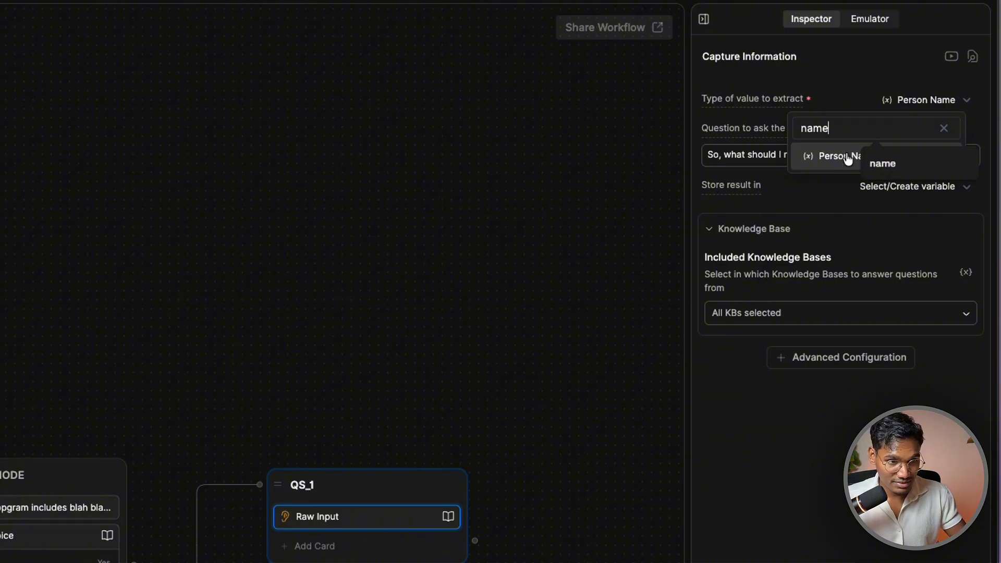
left_click(848, 159)
left_click(902, 99)
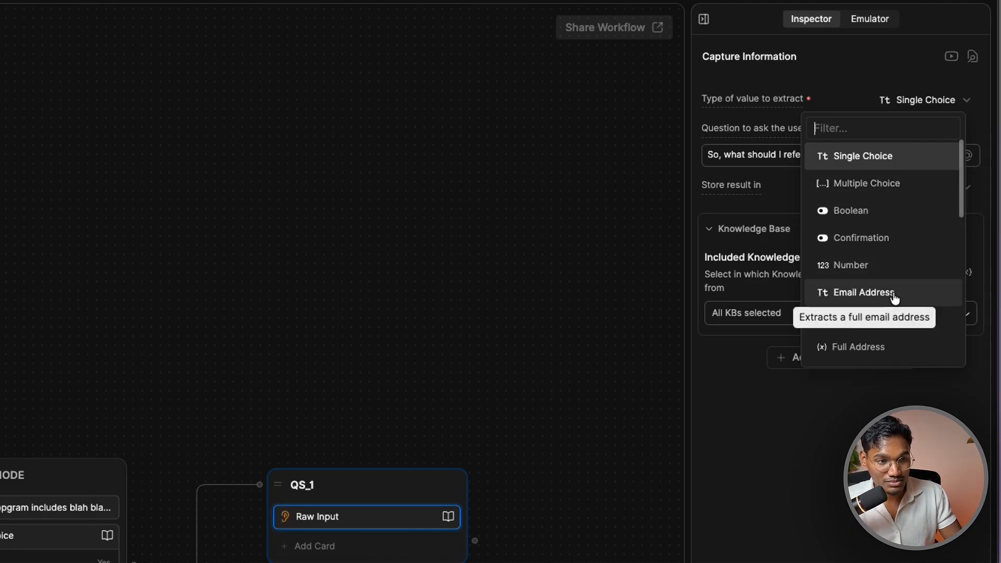
scroll(907, 328, "down", 3)
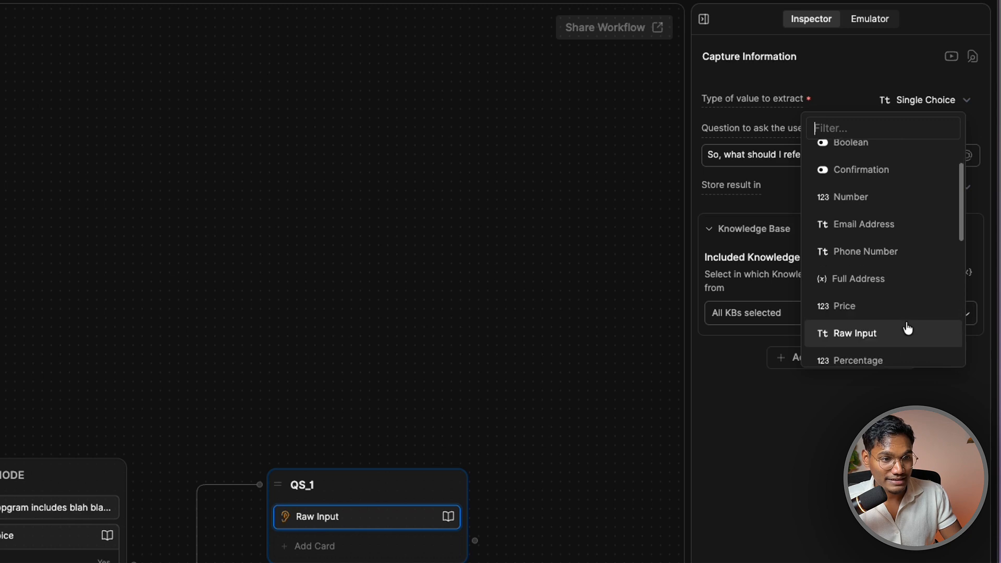
scroll(907, 327, "down", 8)
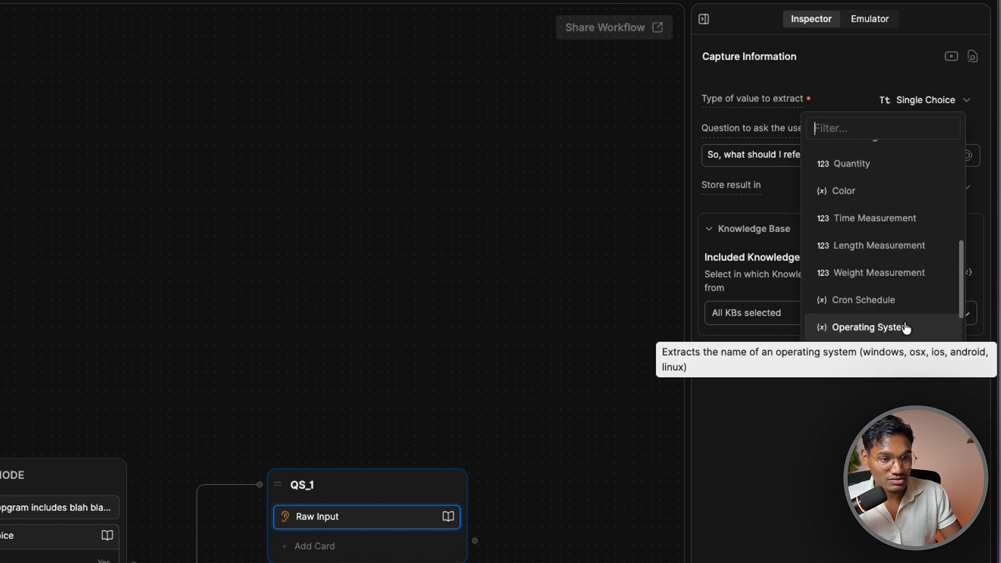
scroll(906, 327, "down", 5)
scroll(901, 264, "up", 16)
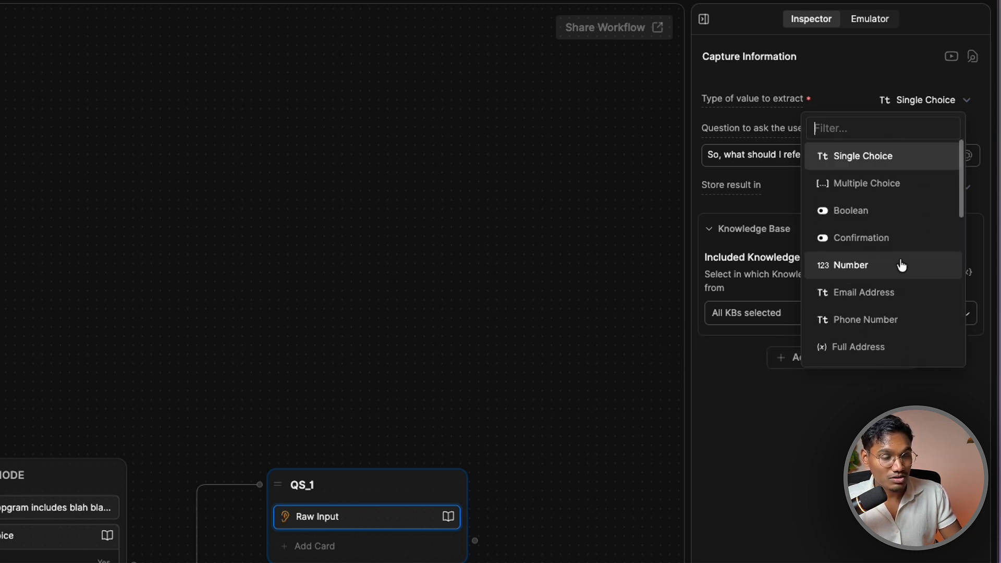
left_click(923, 100)
Switch the value type to extract to Raw Input
left_click(923, 101)
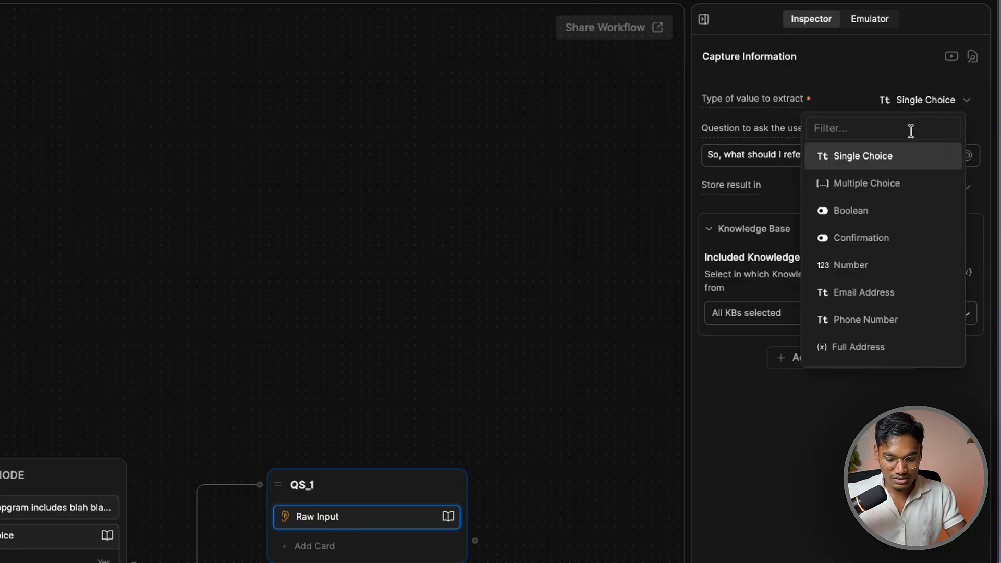
type("peron")
key("ctrl+a")
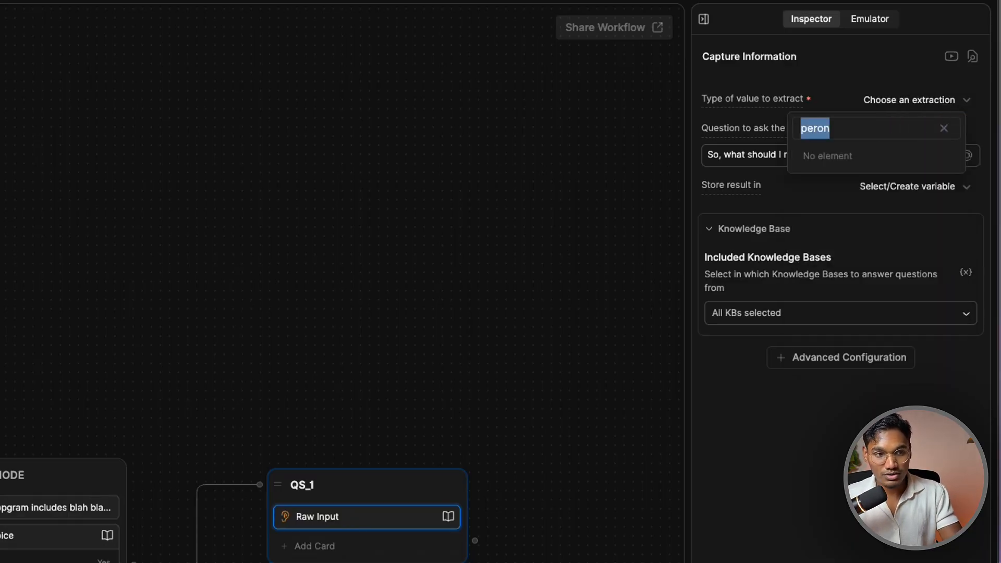
type("ra")
left_click(821, 154)
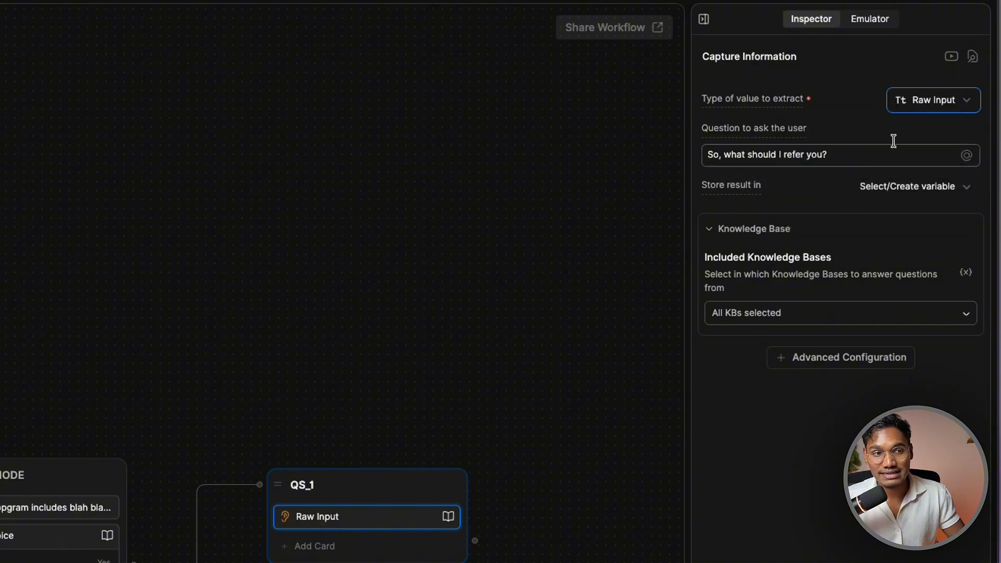
left_click(925, 100)
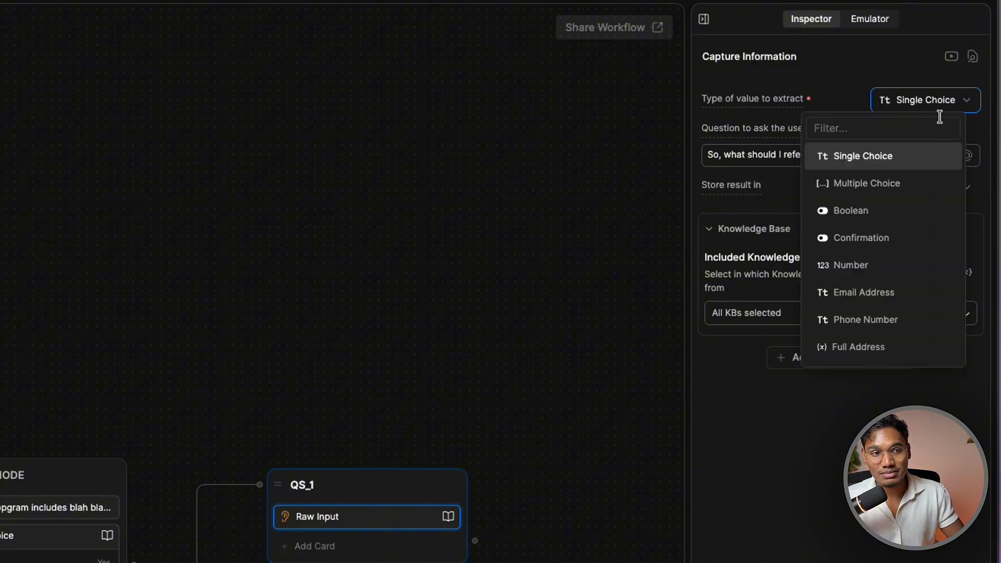
left_click(913, 157)
Check where the answer is stored, then start a new variable and open its Scope choices
left_click(896, 189)
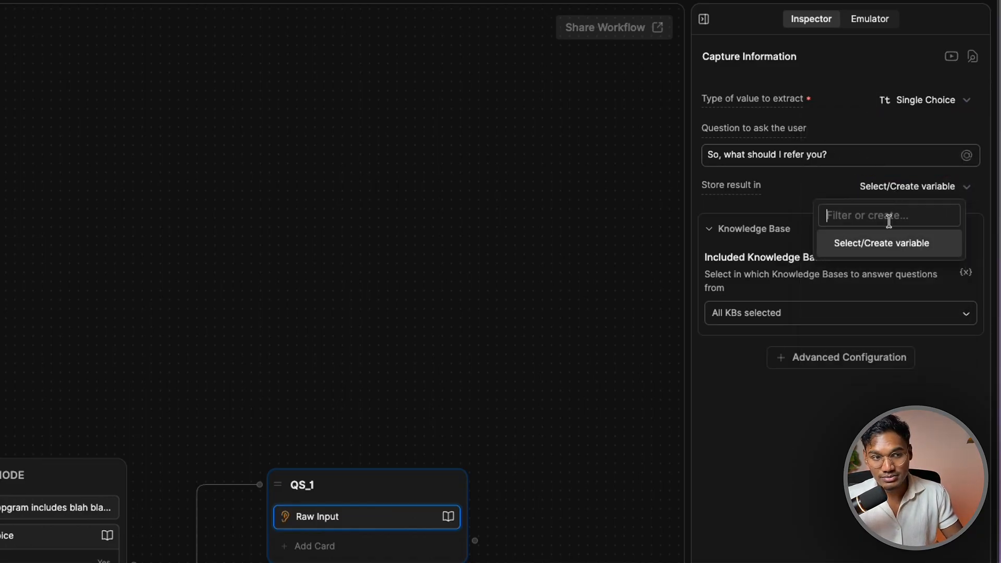
left_click(888, 244)
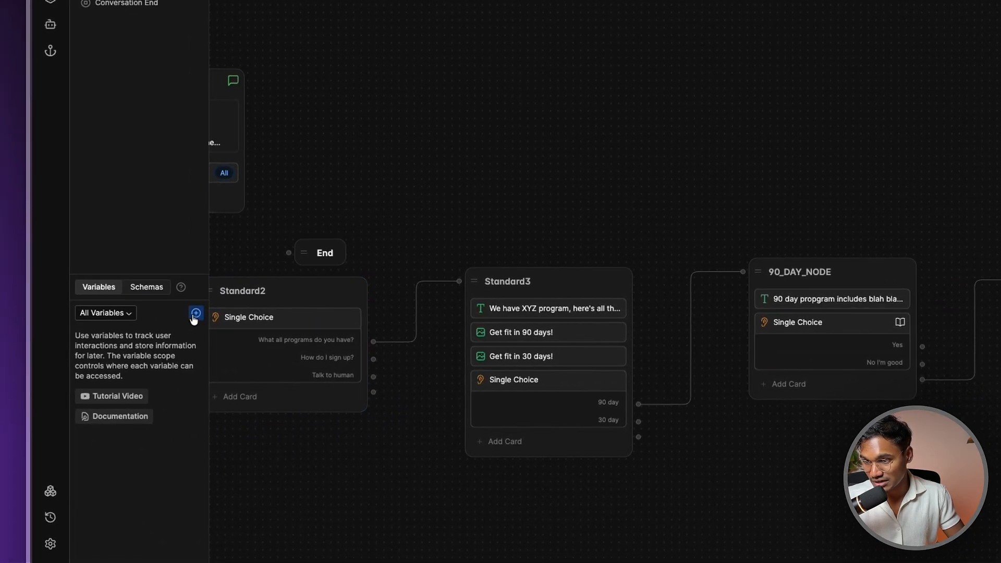
left_click(195, 313)
left_click(356, 348)
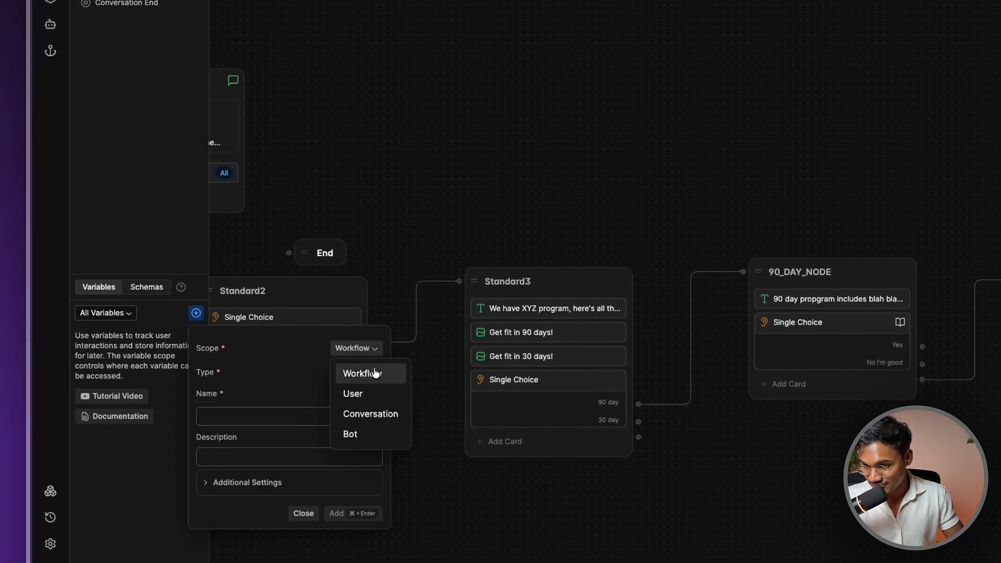
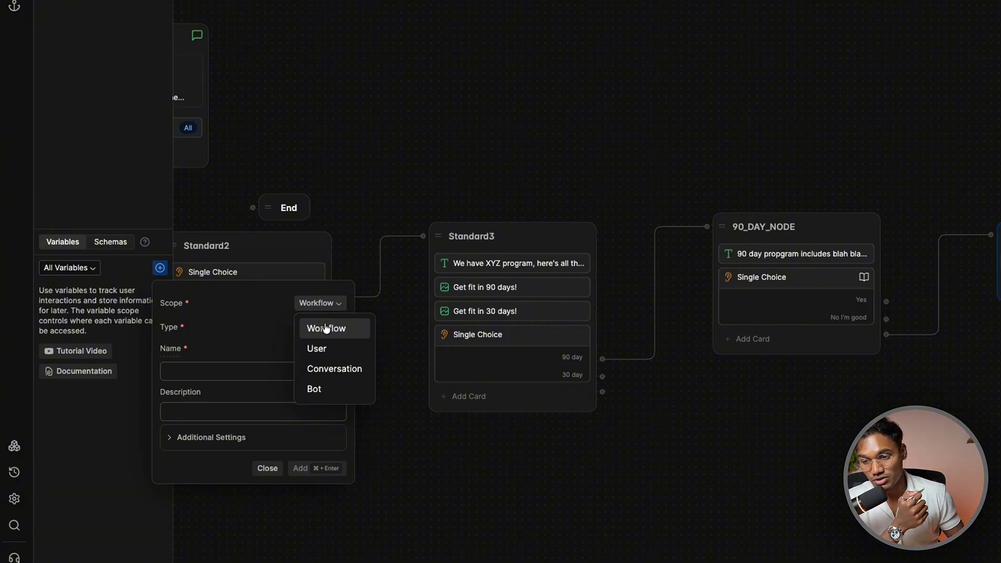
Try the Workflow, Bot and User scopes for the new variable, ending on User with type Object
left_click(235, 332)
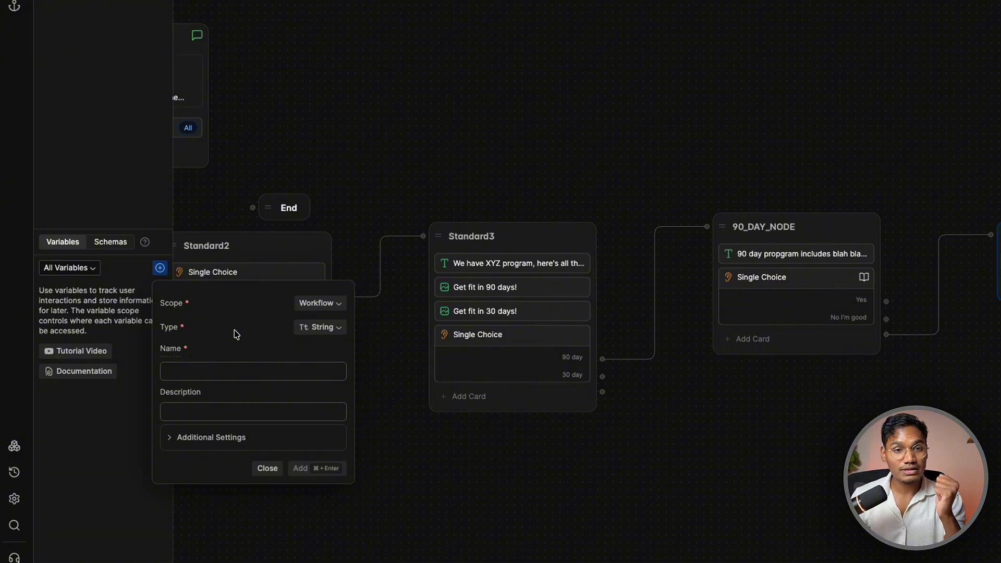
left_click(331, 307)
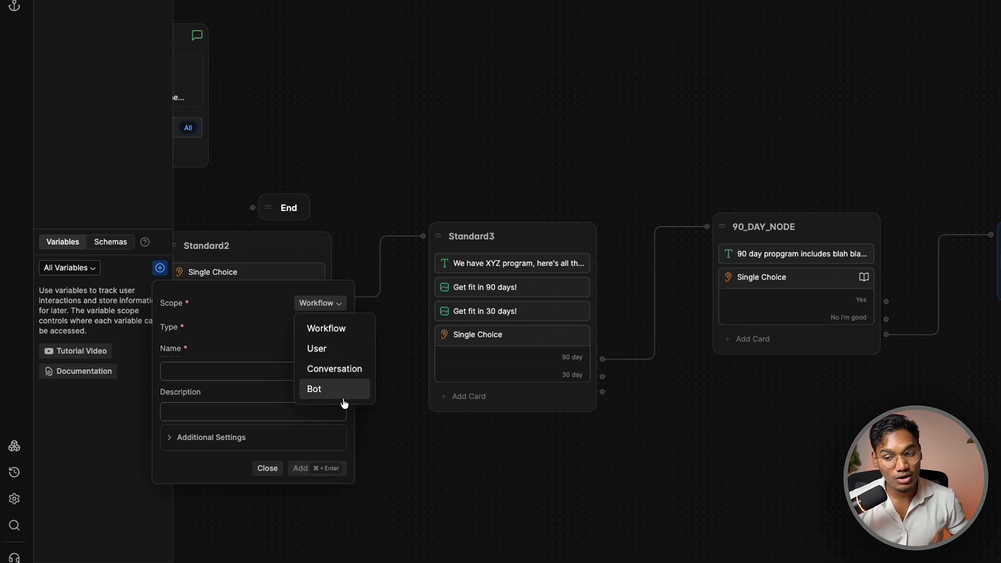
left_click(339, 390)
left_click(338, 302)
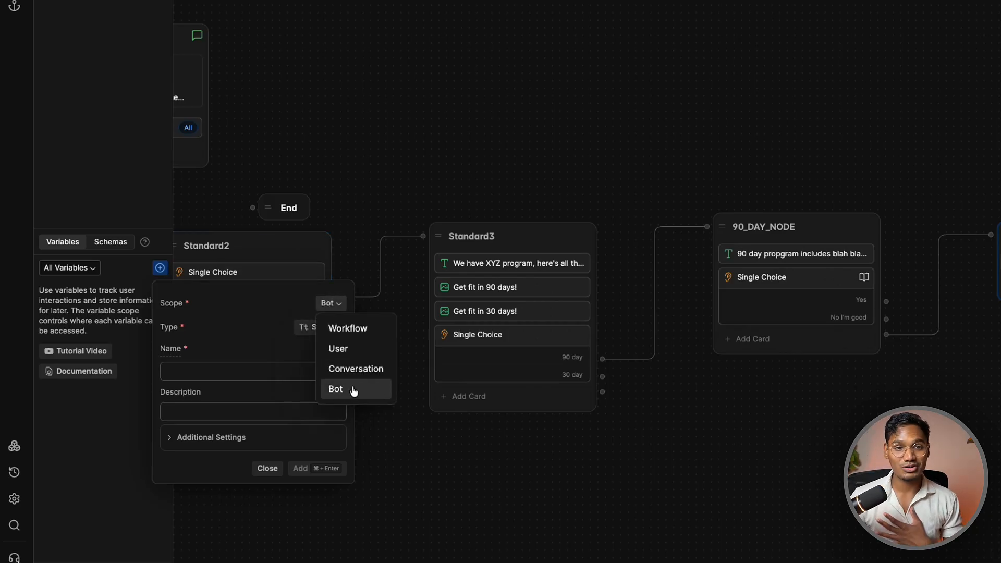
left_click(356, 348)
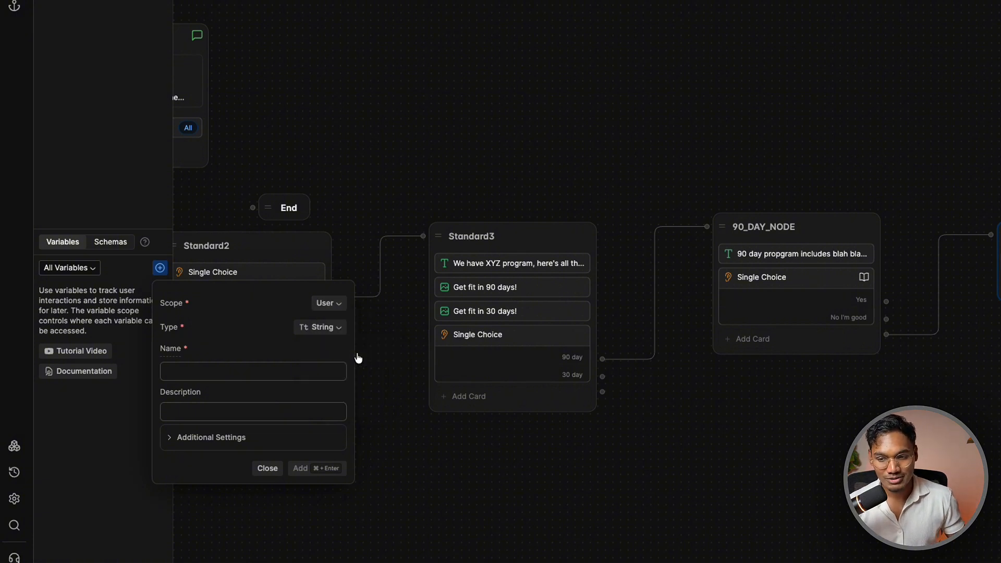
left_click(338, 324)
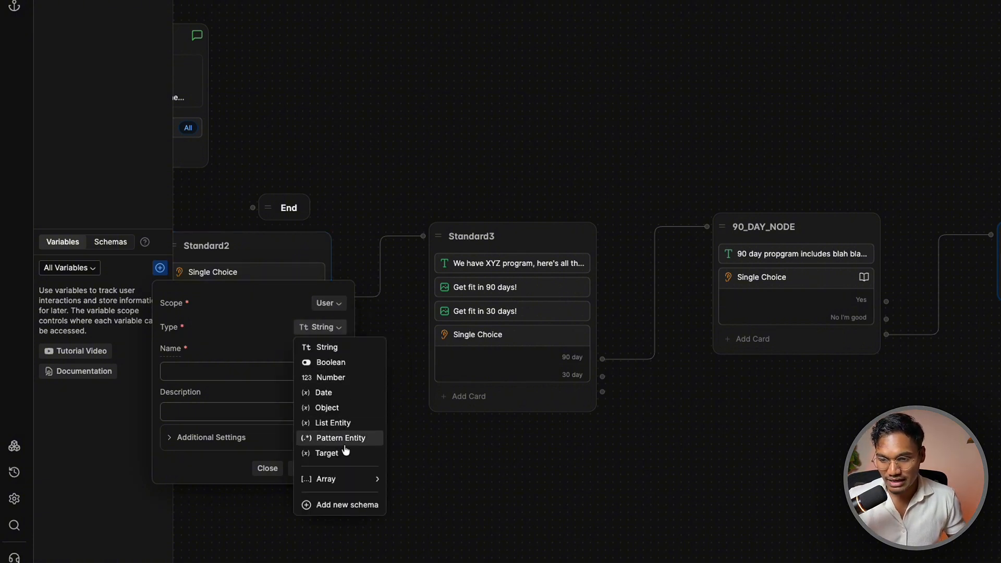
mouse_move(354, 477)
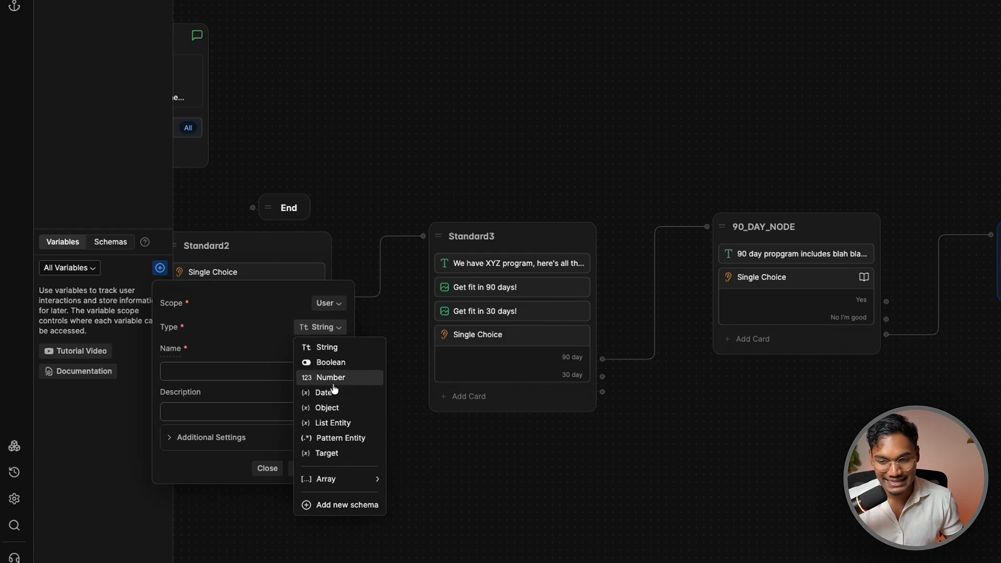
left_click(343, 407)
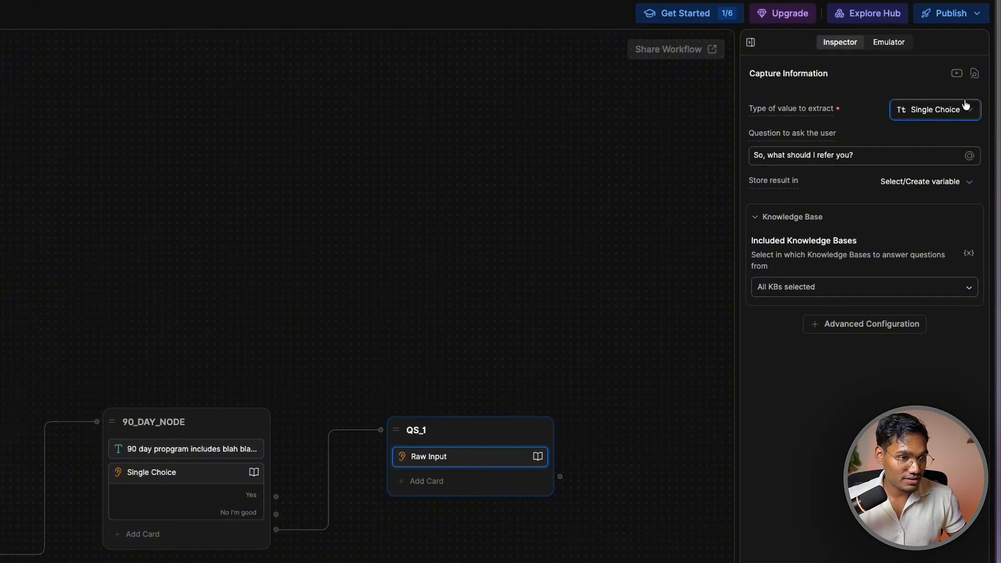
Filter QS_1's value types for 'name' and have the card extract a Person Name
left_click(965, 104)
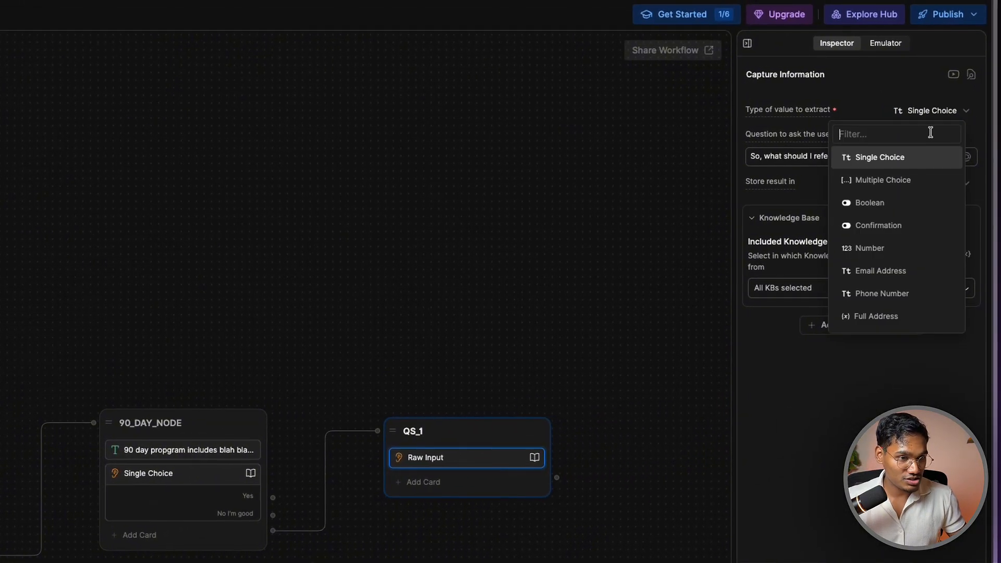
type("name")
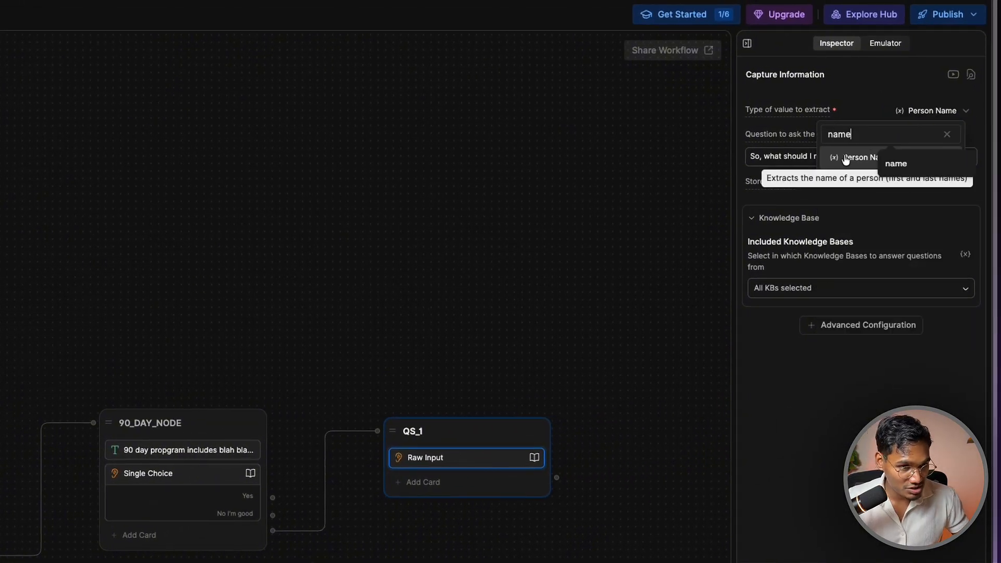
left_click(841, 158)
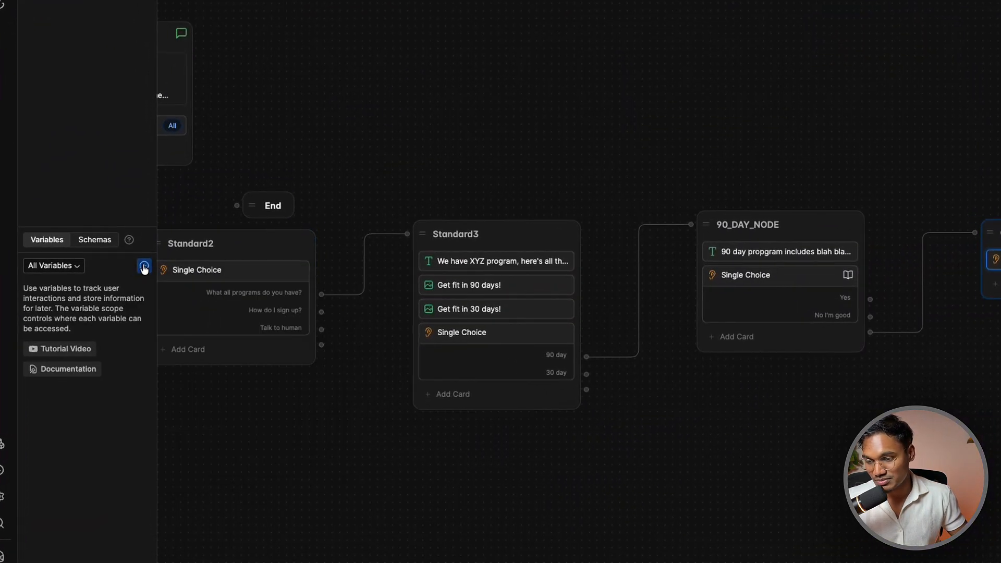
Create a user-scoped Object variable named Name
left_click(141, 270)
left_click(304, 300)
left_click(304, 328)
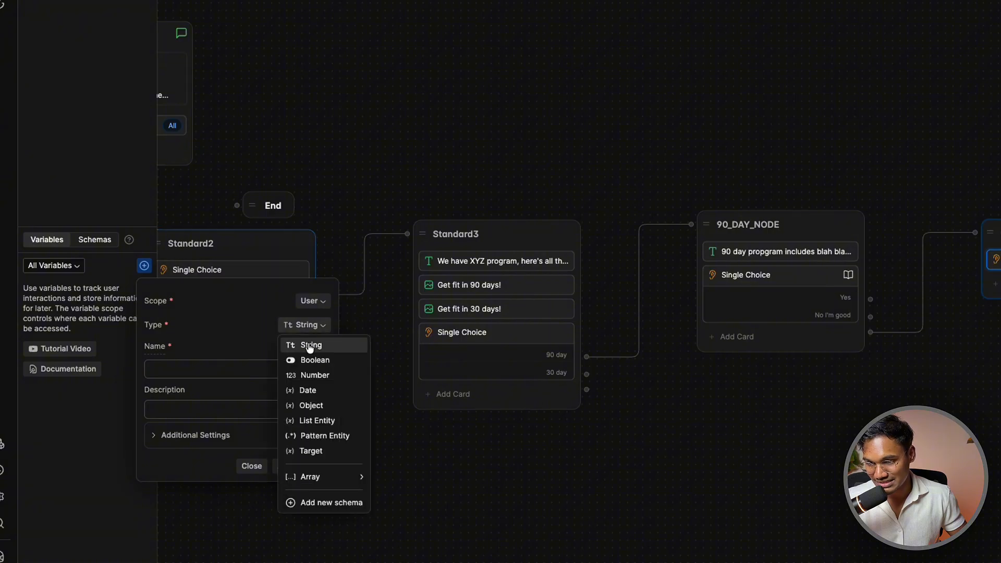
left_click(217, 361)
left_click(144, 265)
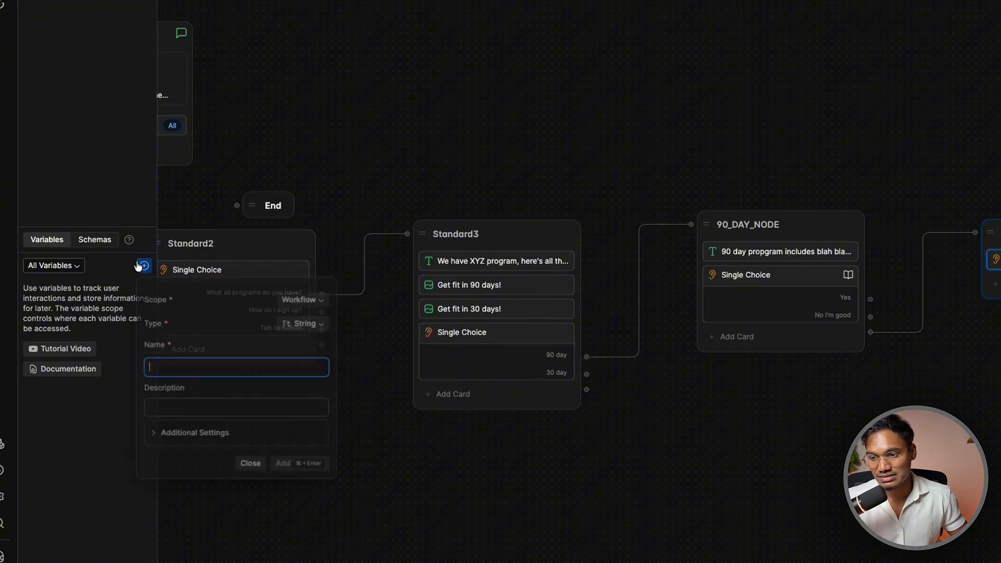
left_click(304, 324)
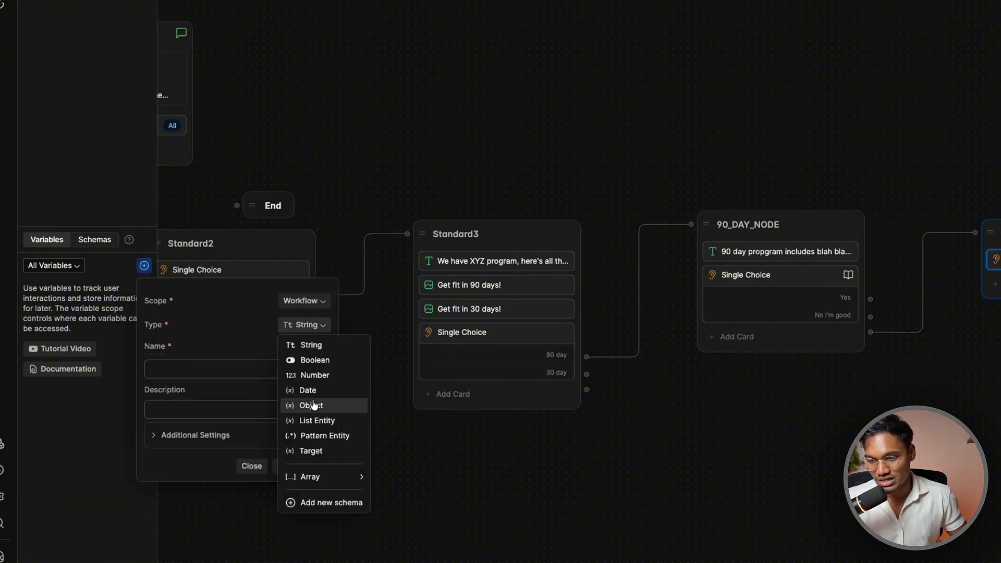
left_click(313, 405)
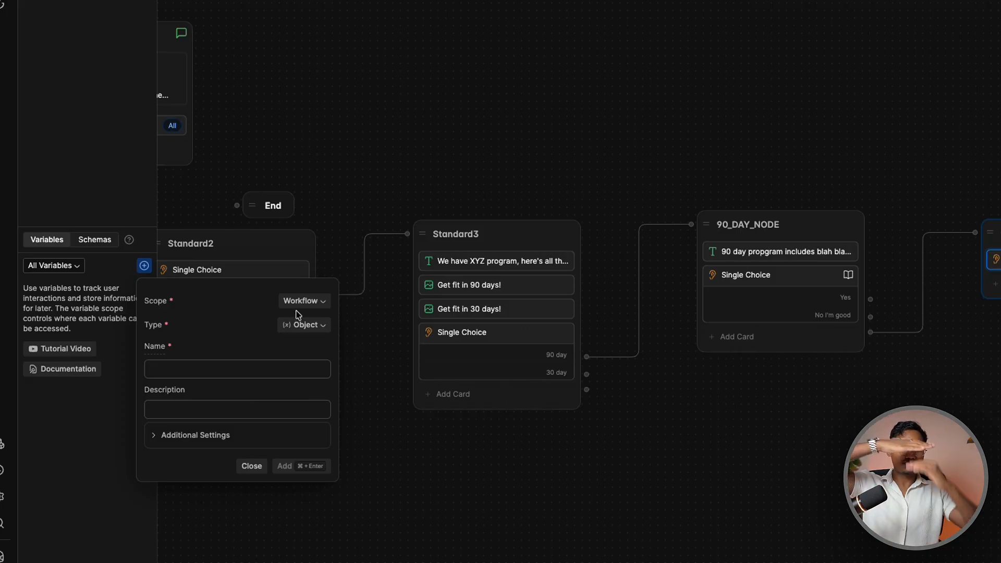
left_click(253, 370)
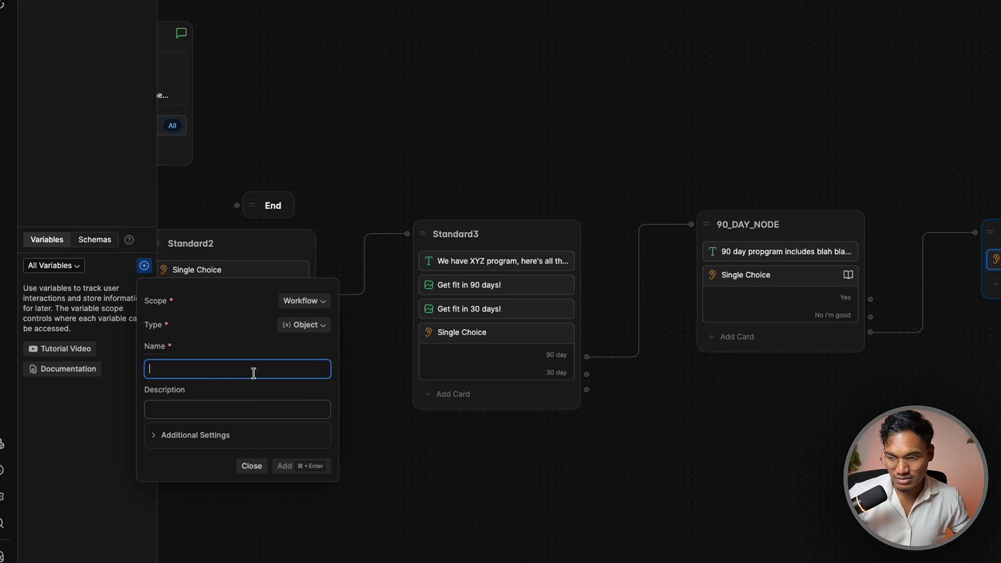
type("Name")
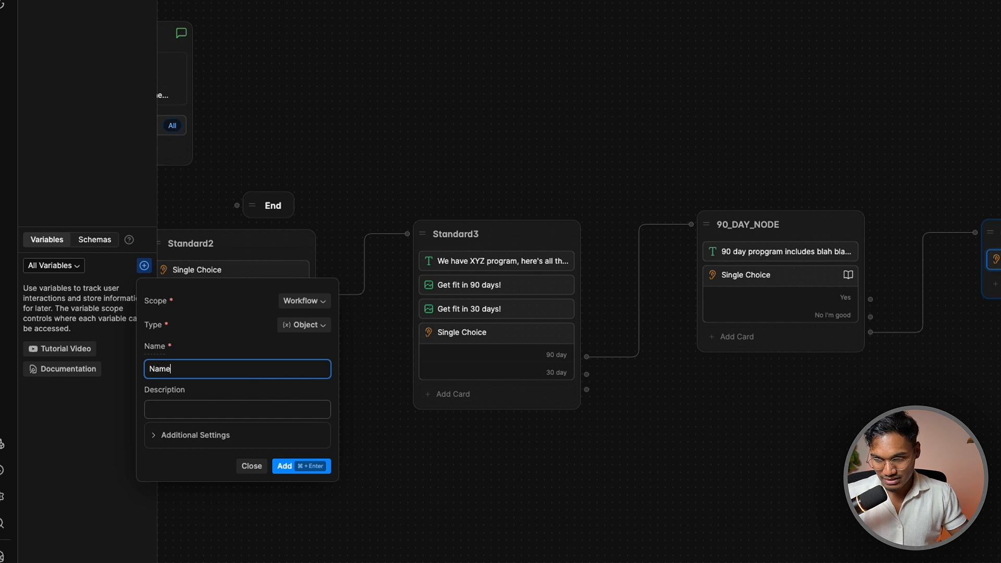
left_click(302, 301)
left_click(314, 347)
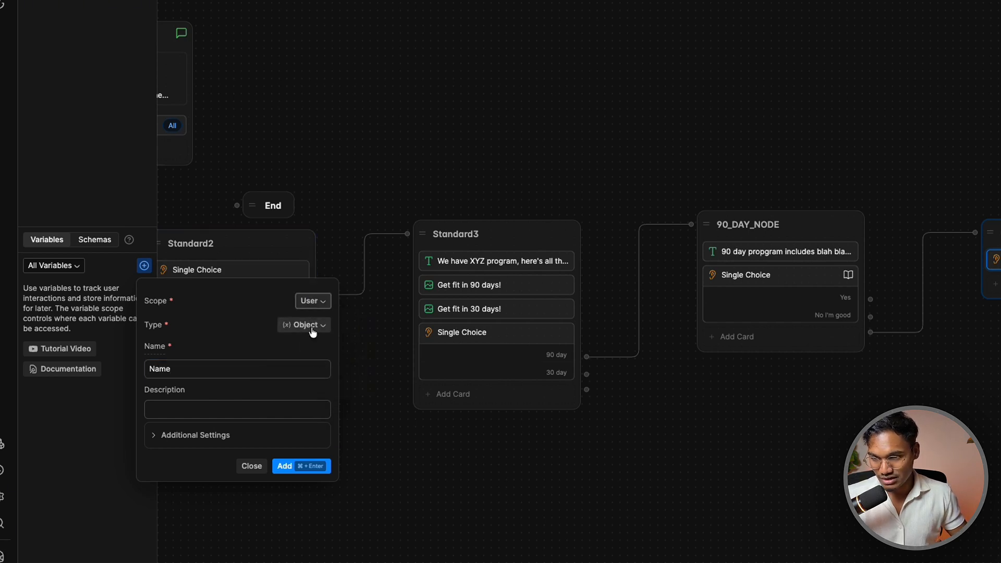
left_click(302, 466)
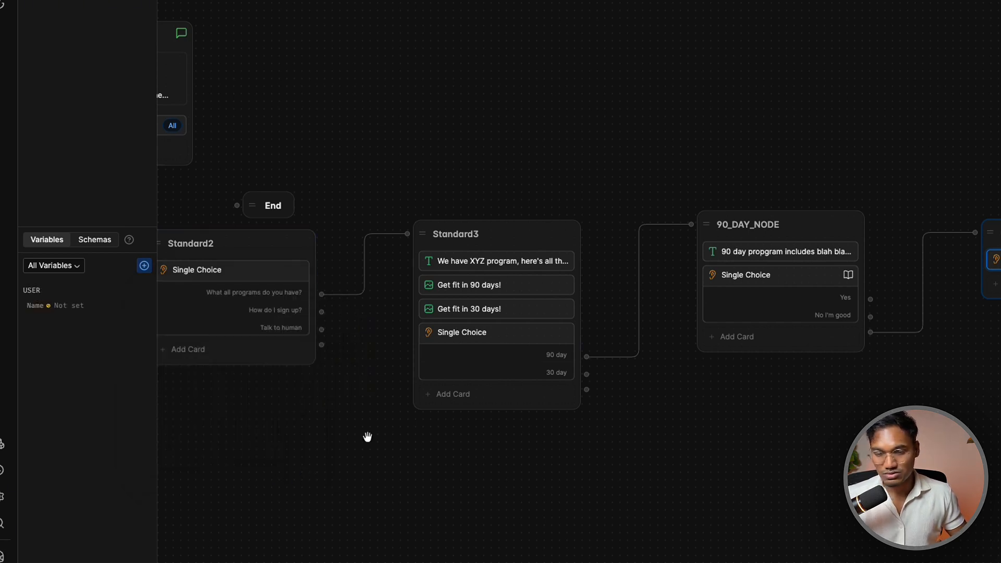
Store QS_1's captured name in user.Name
left_click(936, 180)
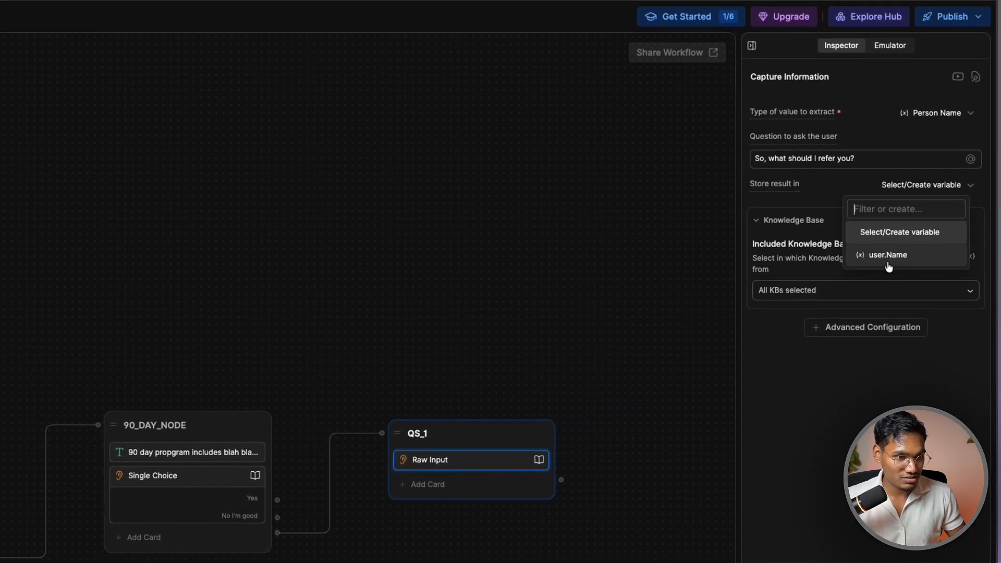
left_click(904, 257)
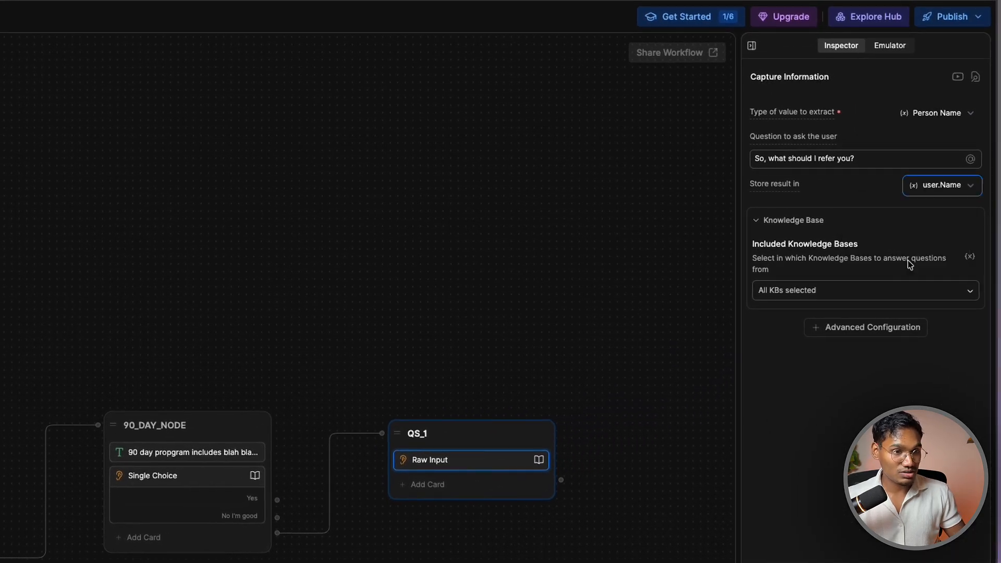
triple_click(844, 159)
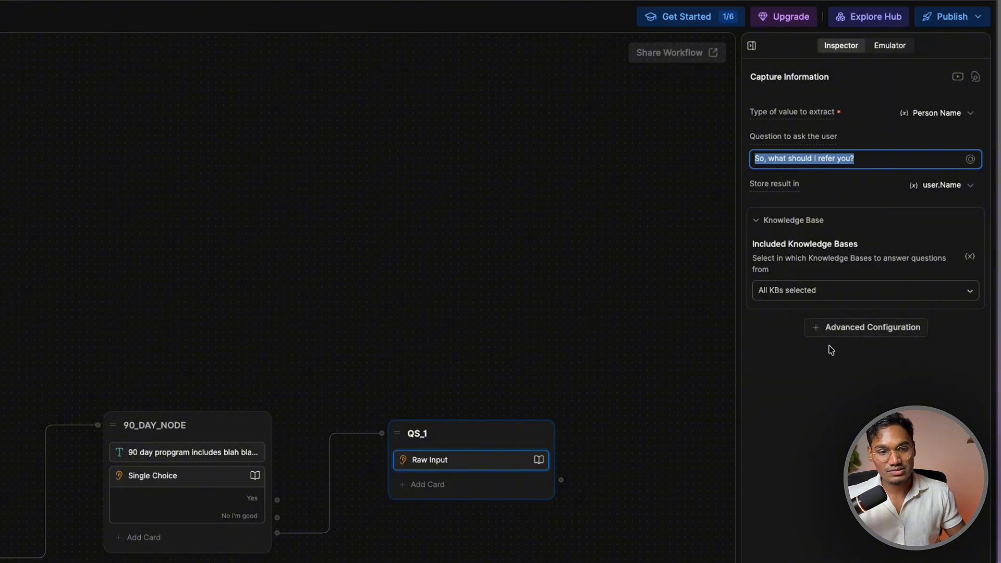
Add retries to QS_1 with a message asking users to type their name like an example full name
left_click(845, 328)
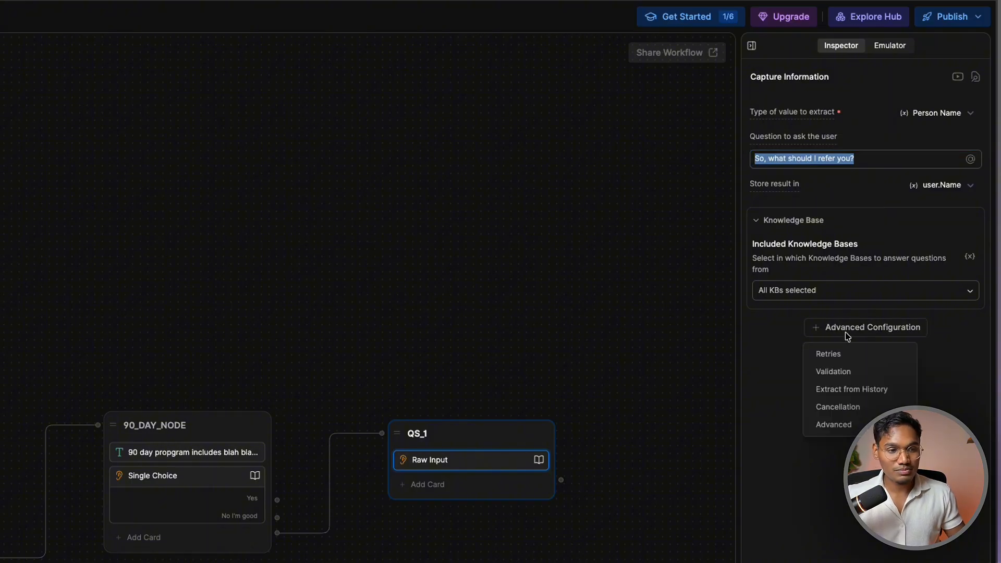
left_click(850, 363)
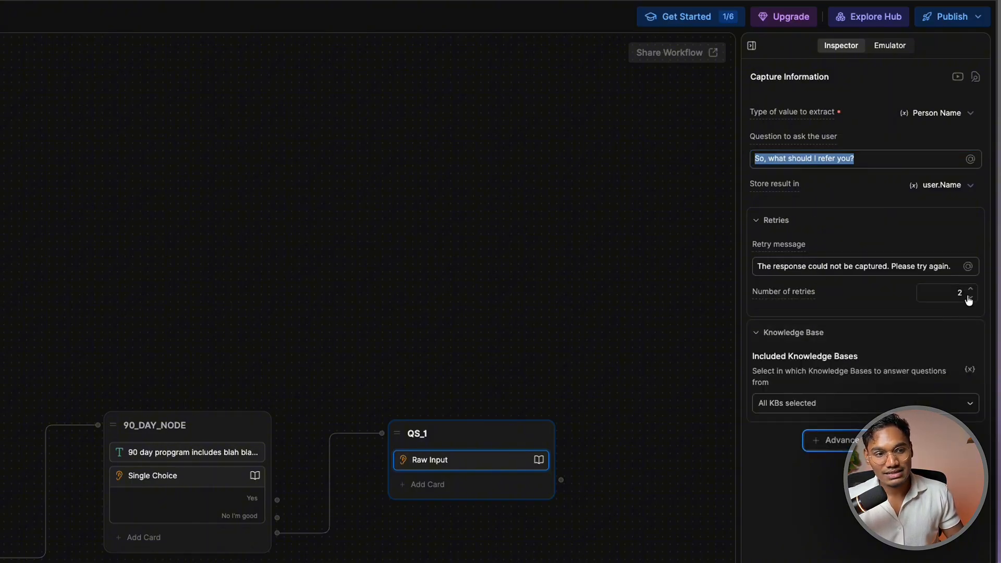
triple_click(875, 267)
type("Hey, that doesn't seem right,")
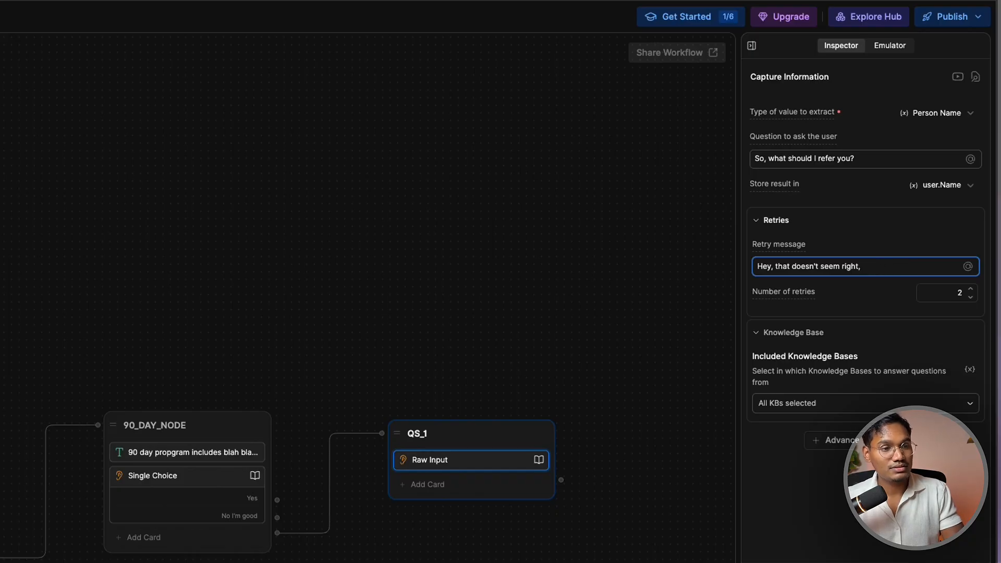
type("you")
key("BackSpace")
key("BackSpace")
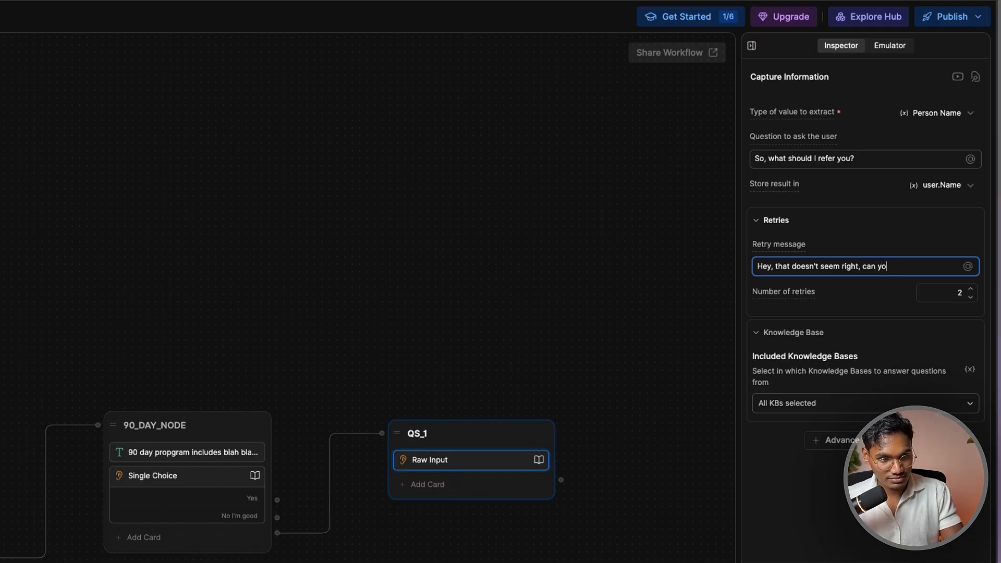
type("y")
key("BackSpace")
key("BackSpace")
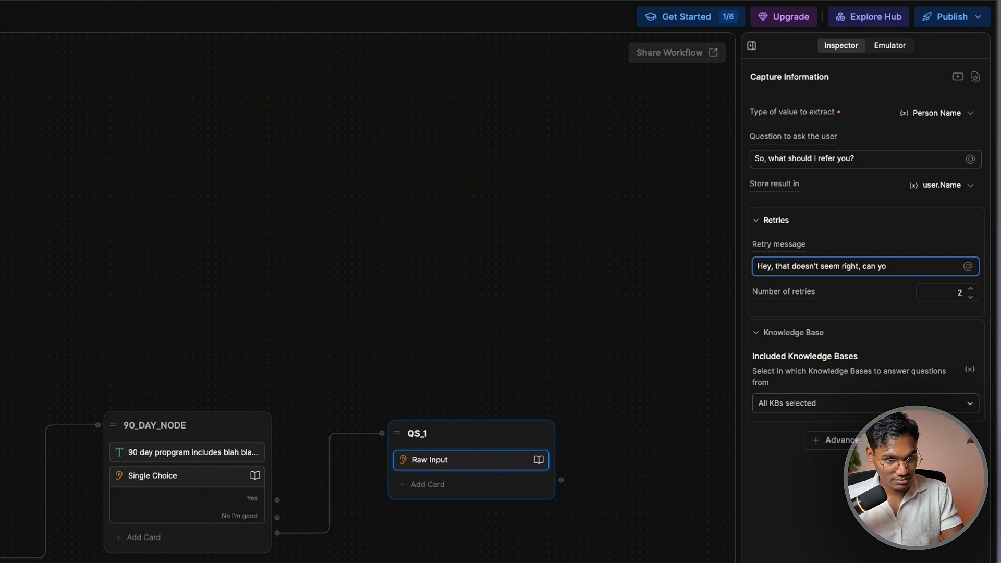
type("ou t")
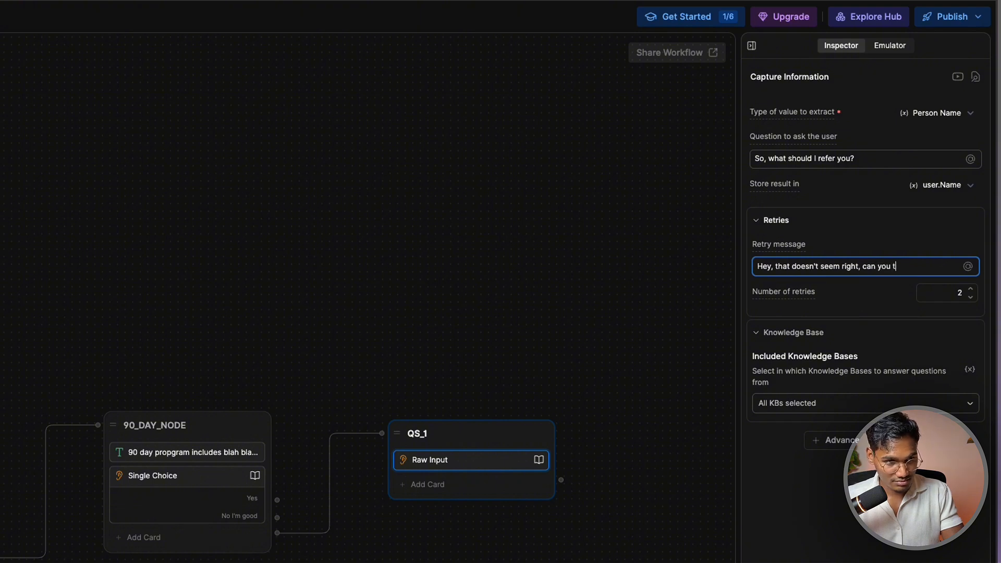
type("upe")
key("BackSpace")
key("BackSpace")
key("BackSpace")
type("ype ")
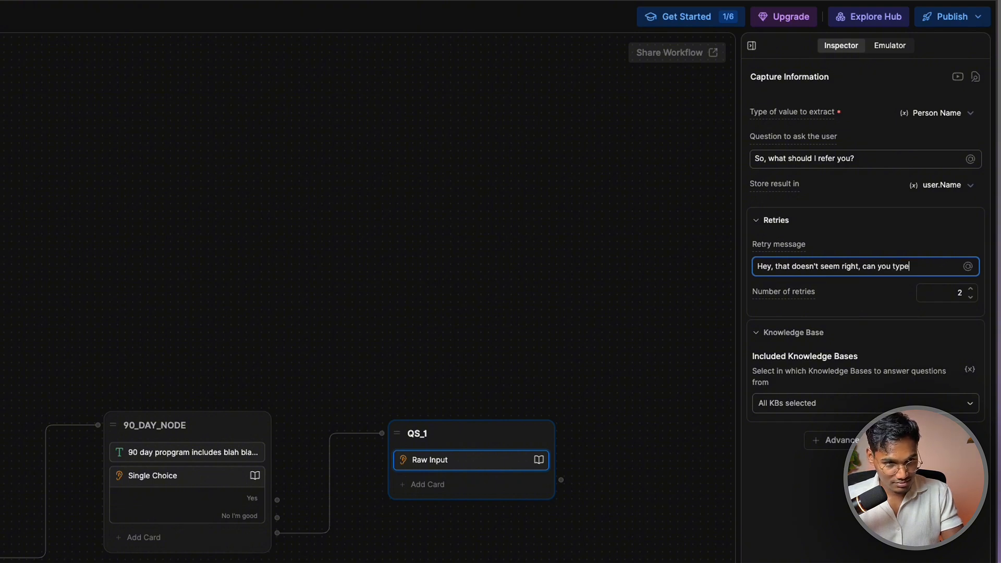
type("it in like this")
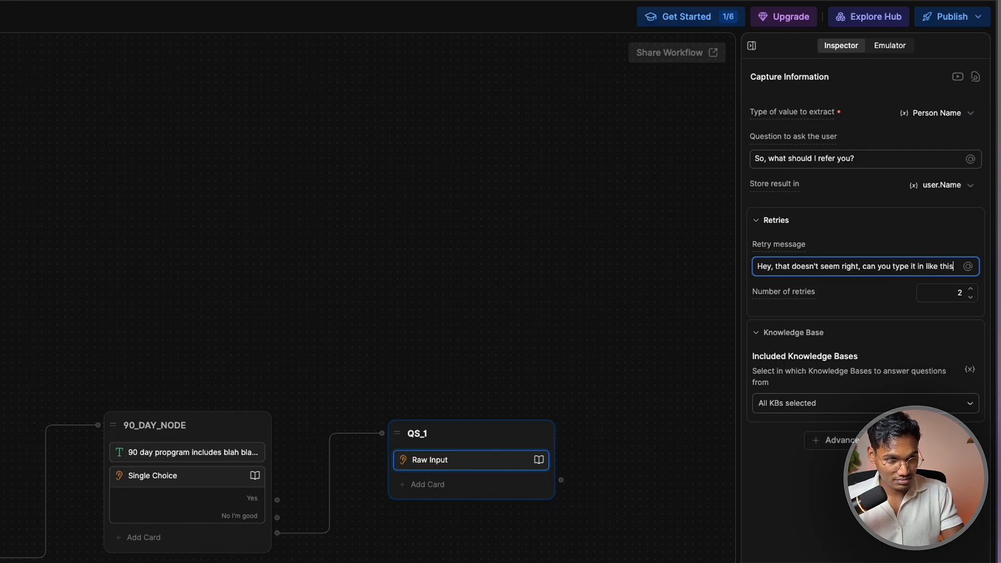
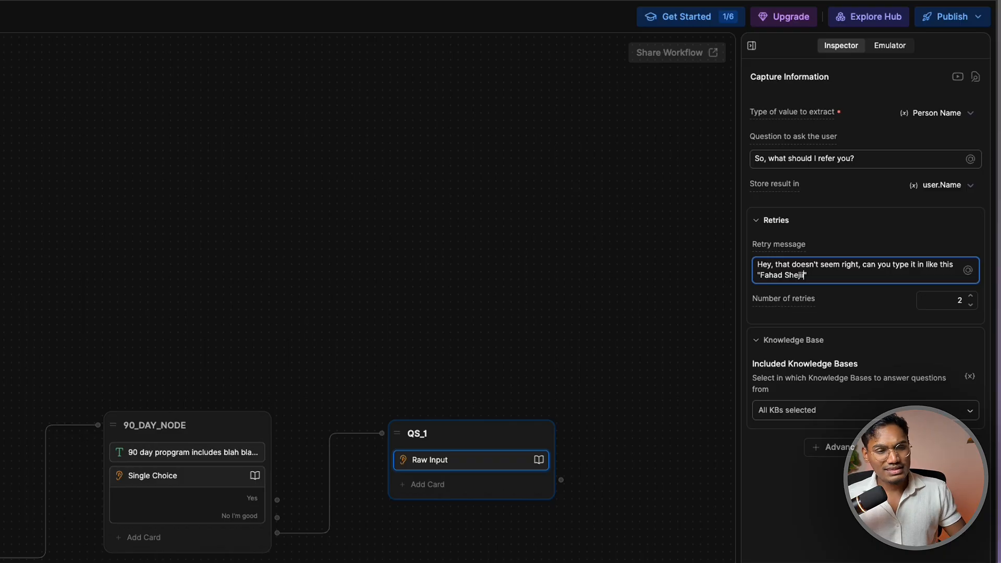
left_click(959, 319)
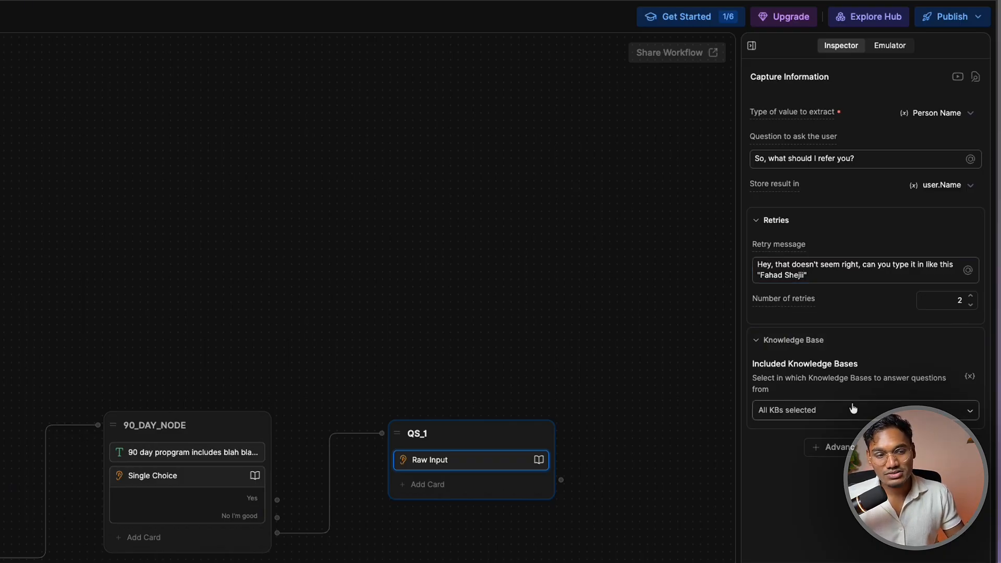
left_click_drag(546, 430, 537, 430)
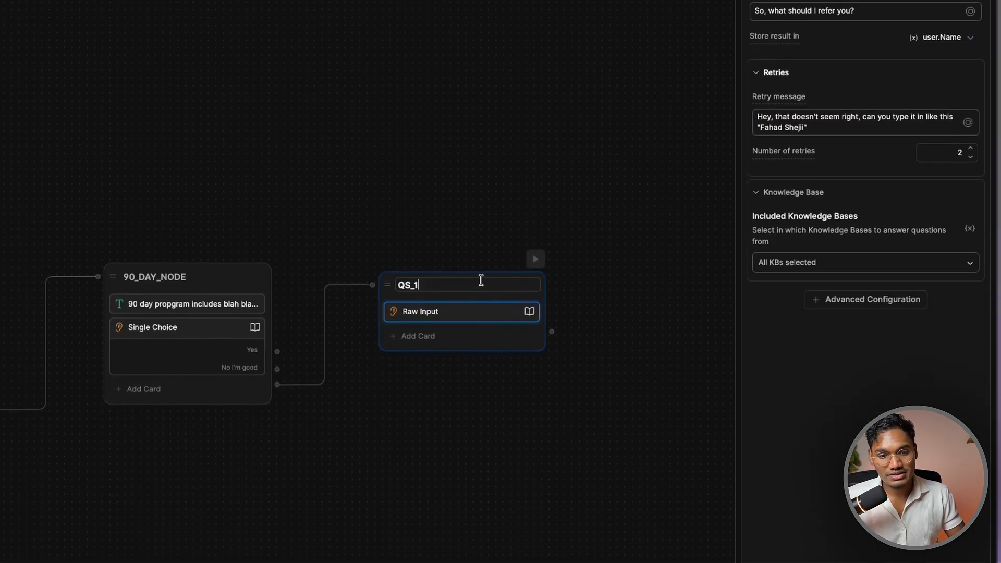
Create a standard node named Key_info connected after QS_1
left_click(601, 298)
left_click_drag(601, 298, 425, 287)
left_click_drag(377, 320, 438, 272)
left_click(476, 277)
double_click(535, 272)
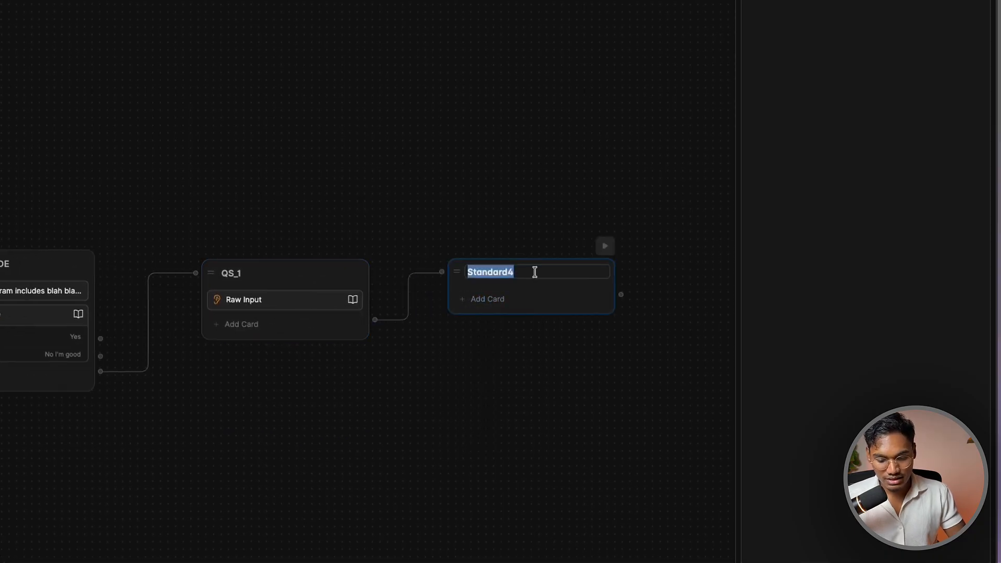
type("Key_info")
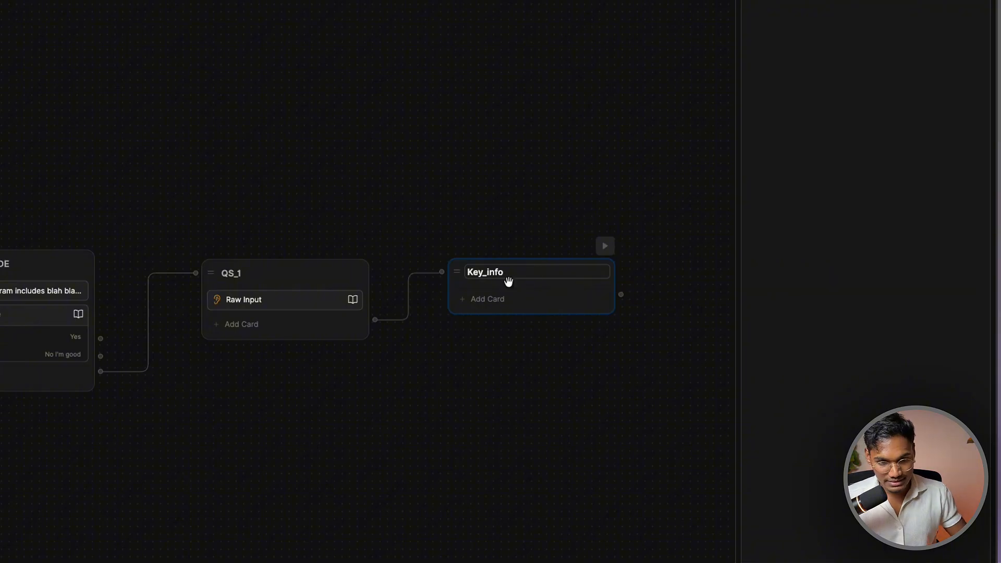
Replace a stray text card in Key_info with a Weight Measurement capture card
left_click(521, 299)
left_click(58, 103)
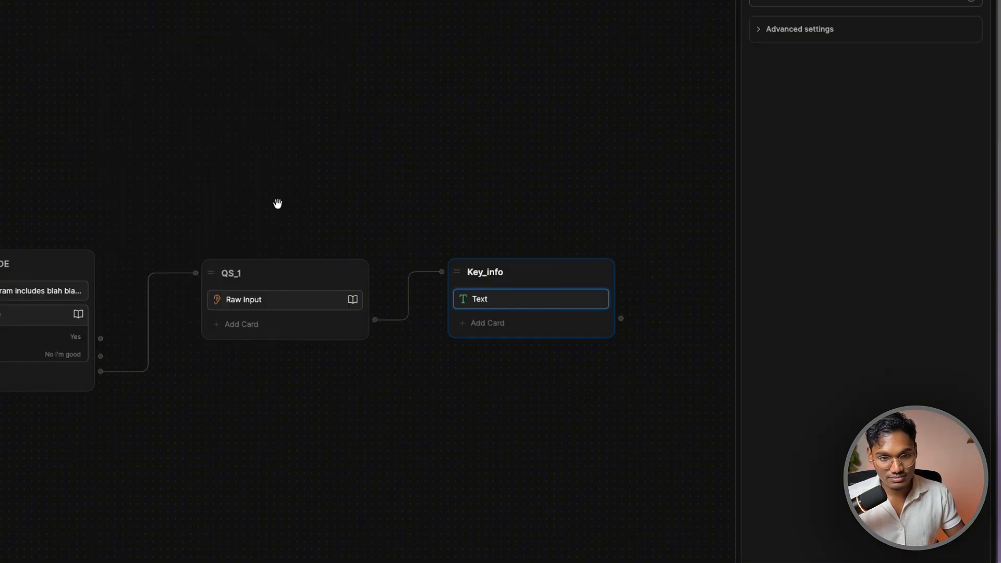
right_click(514, 301)
left_click(522, 331)
left_click(496, 298)
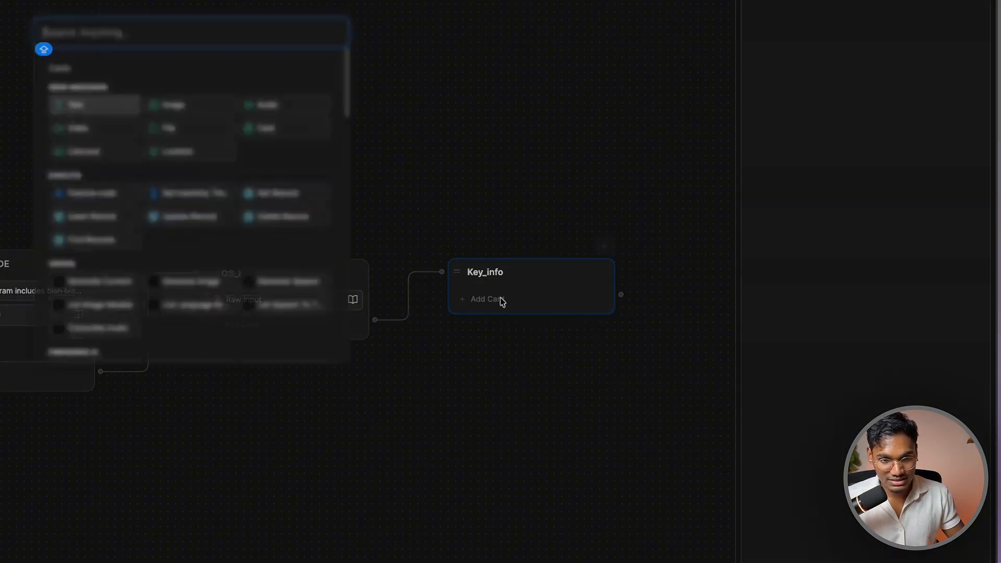
scroll(178, 245, "down", 10)
scroll(78, 163, "down", 3)
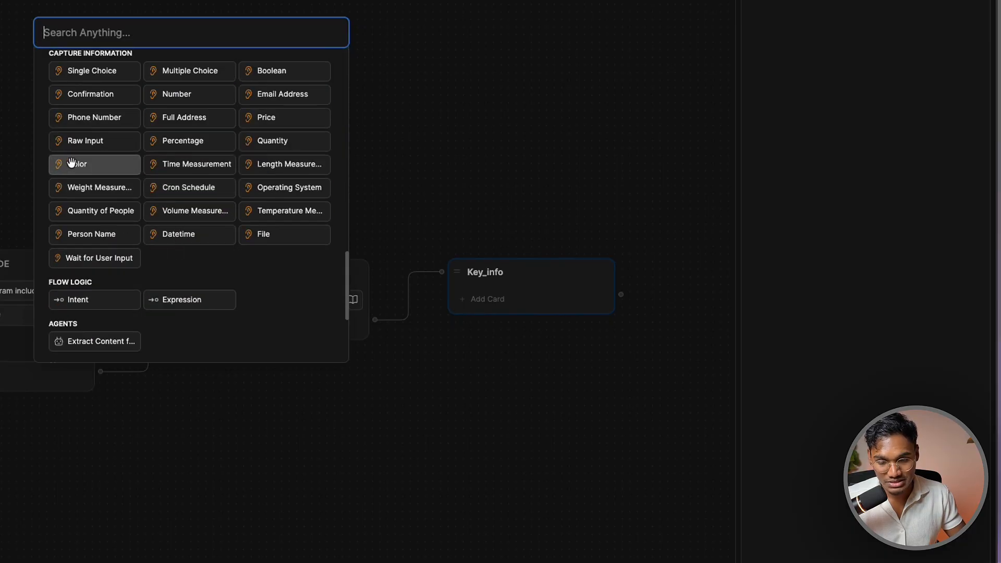
scroll(78, 162, "up", 1)
mouse_move(134, 112)
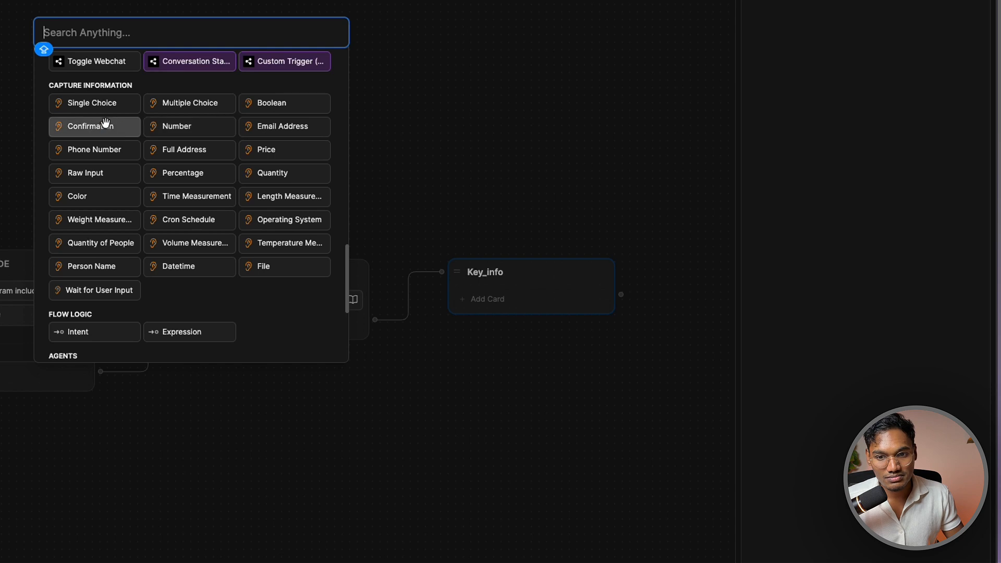
mouse_move(198, 123)
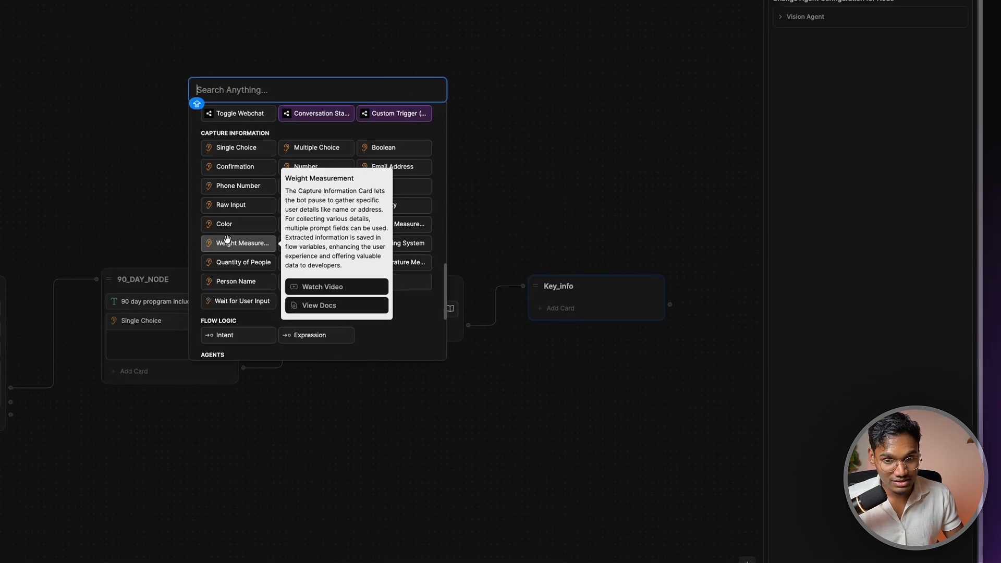
left_click(82, 216)
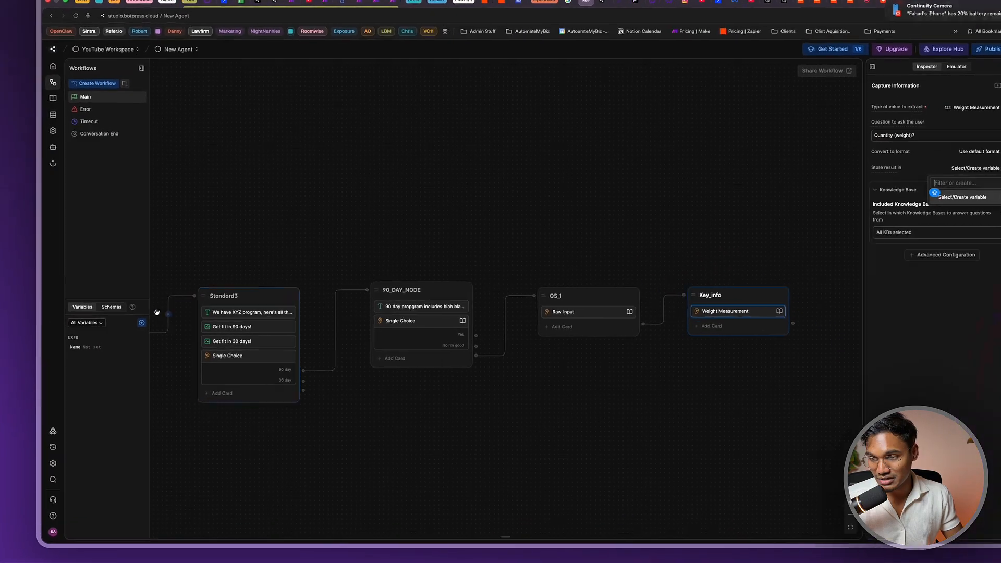
Create a user-scoped Number variable named Weight
left_click(116, 331)
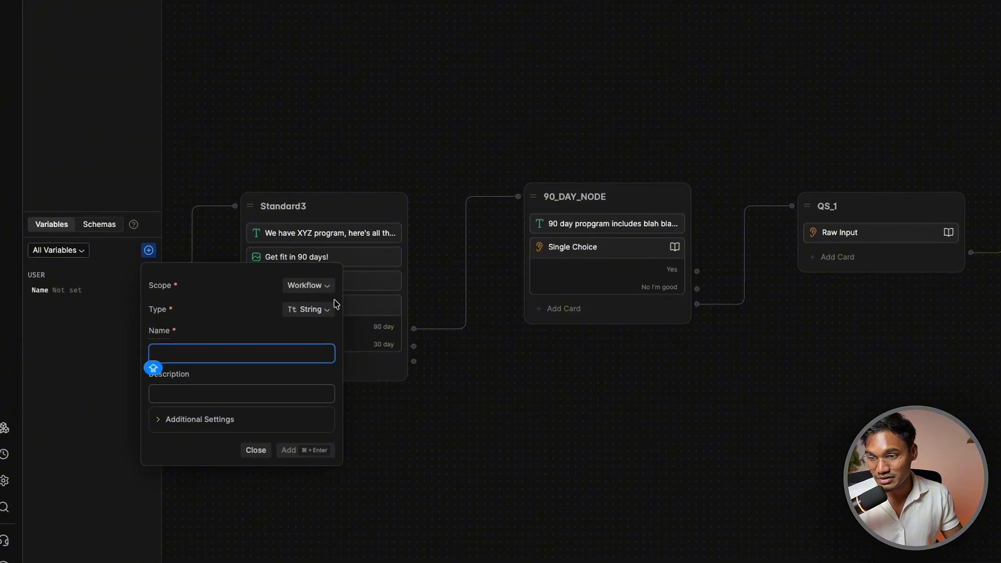
left_click(305, 290)
left_click(299, 332)
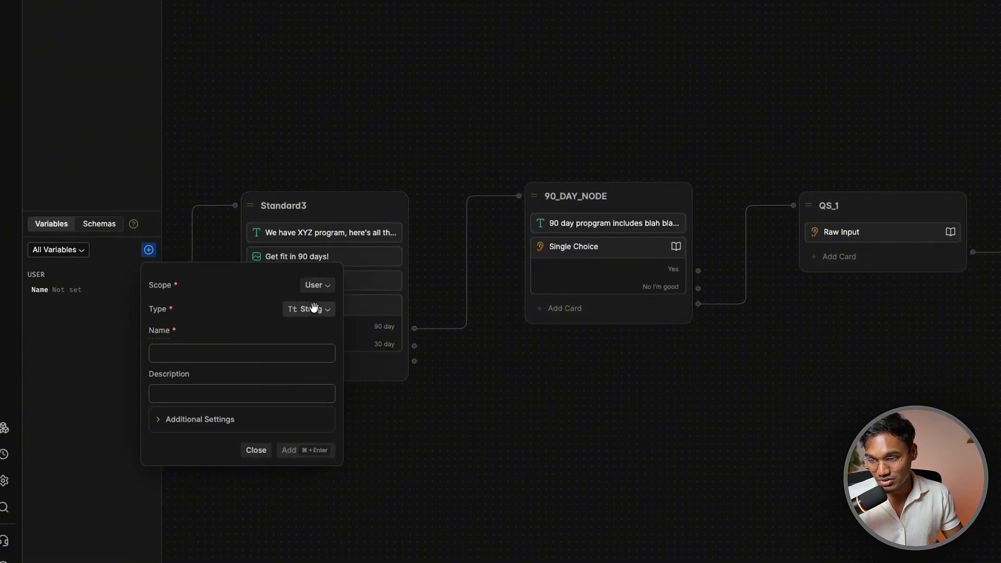
left_click(313, 308)
left_click(314, 357)
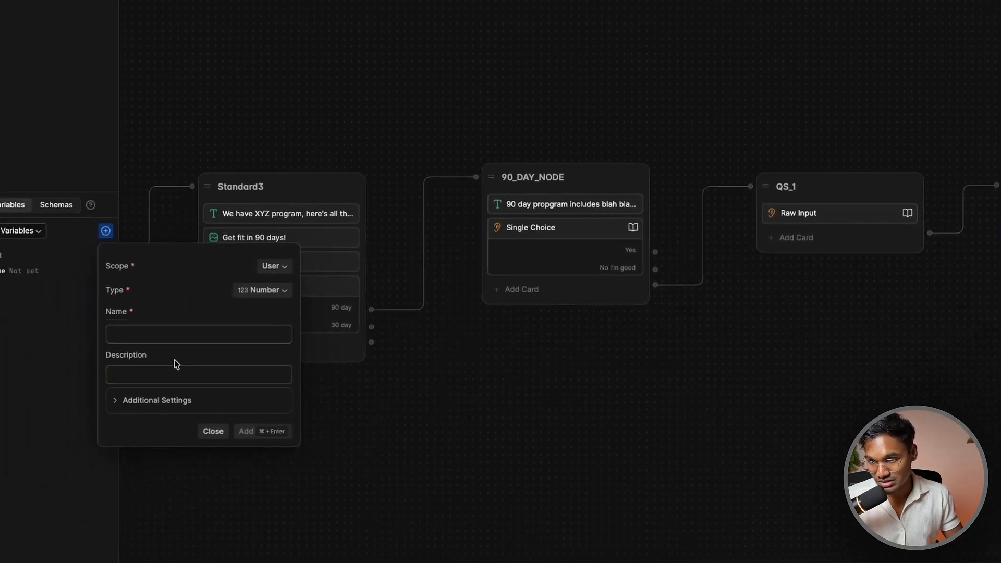
left_click(176, 334)
type("W")
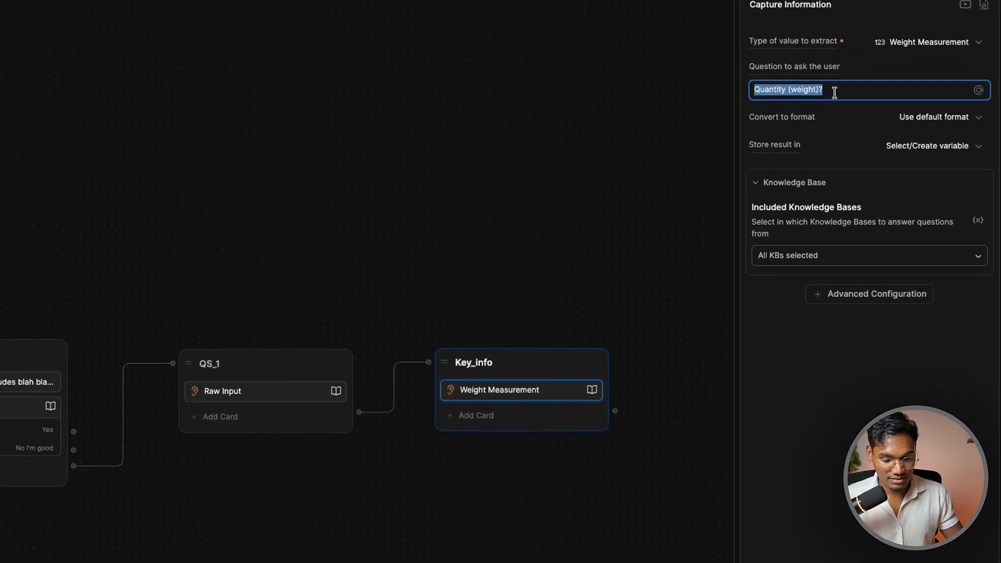
type("Just so I know, how much do you")
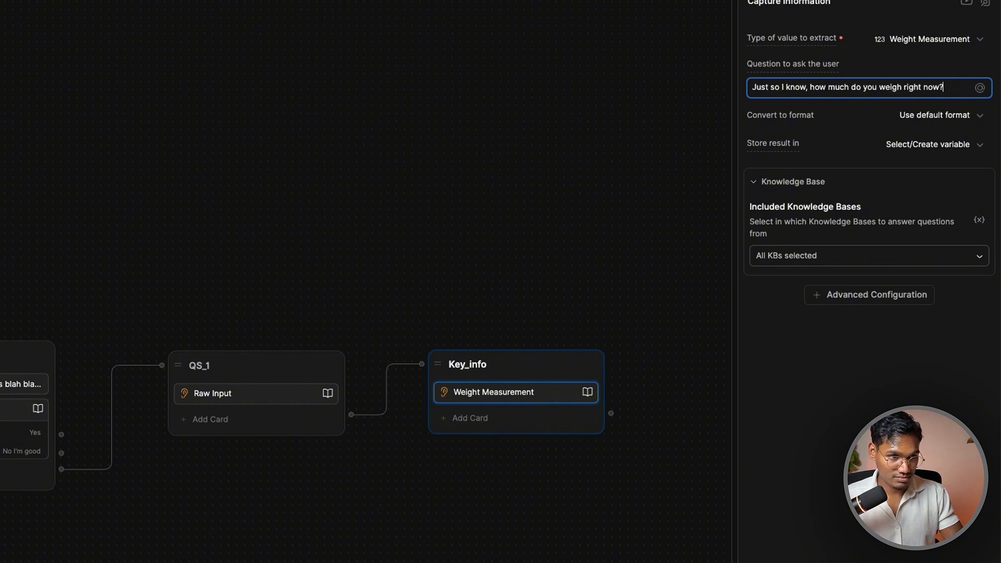
Store the captured weight in user.Weight and review the included knowledge bases
left_click(970, 148)
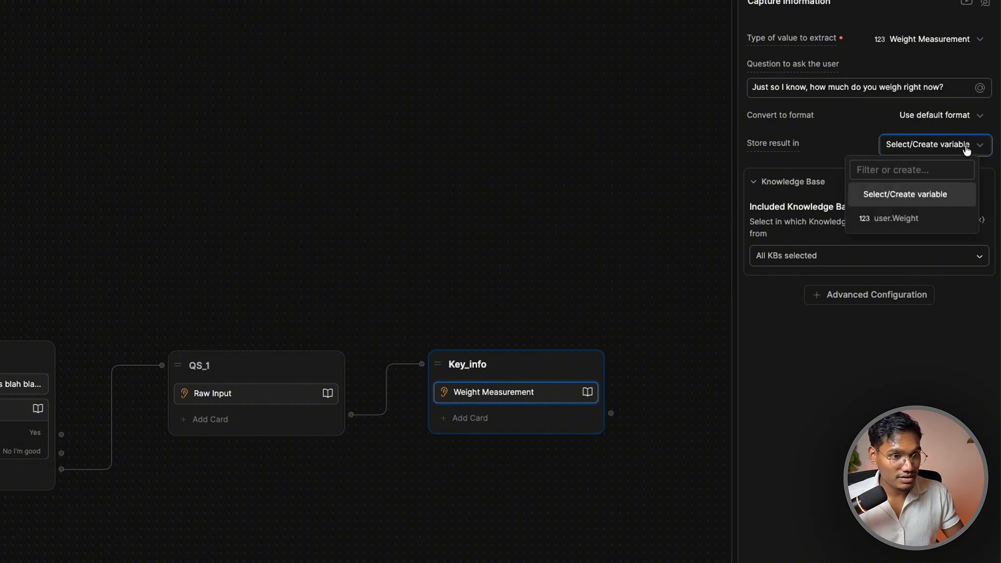
left_click(895, 221)
left_click(844, 260)
left_click(889, 296)
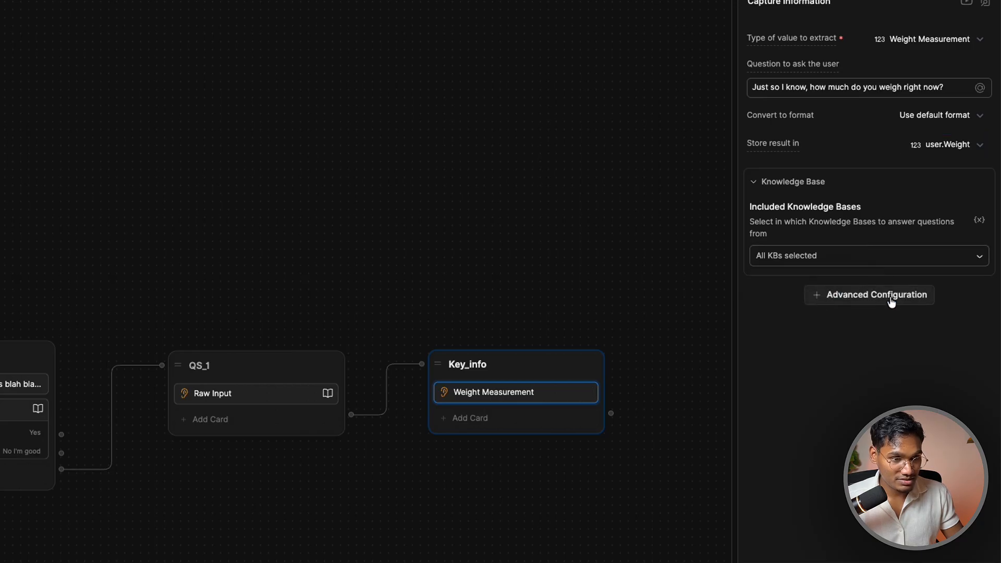
Add a retry message to the weight question suggesting an answer like "23 KG"
left_click(890, 296)
left_click(879, 325)
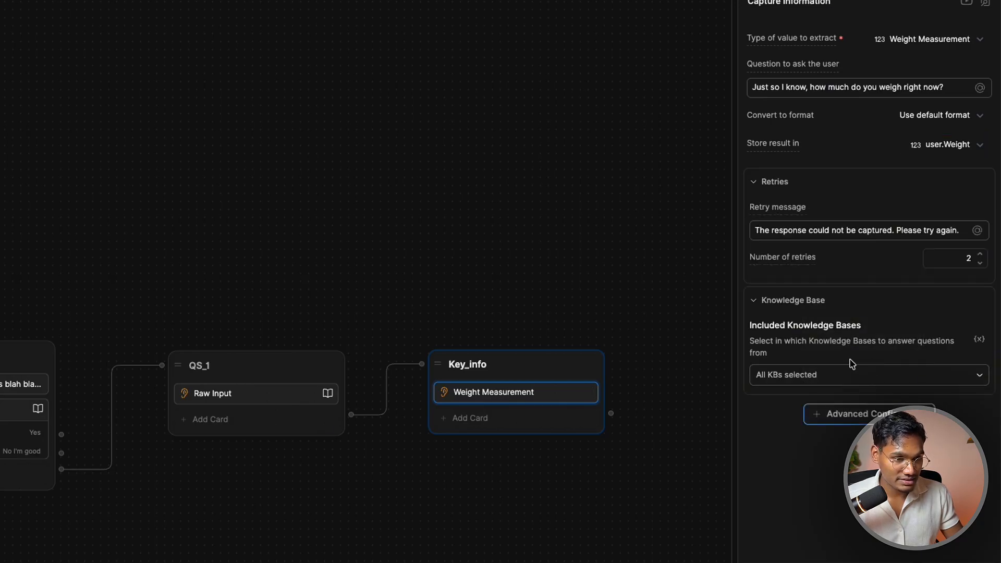
triple_click(859, 230)
type("S")
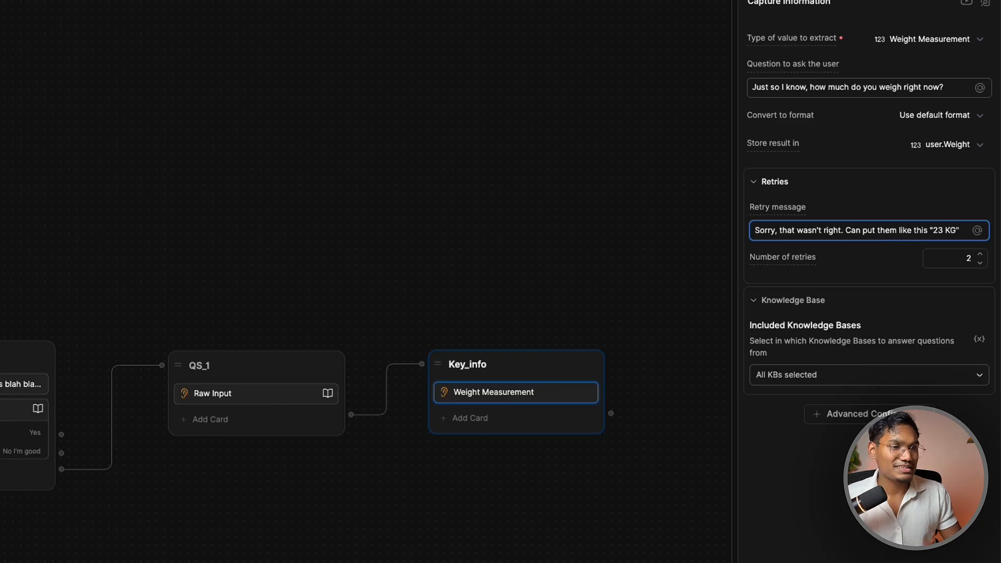
type("\"")
left_click(521, 553)
left_click_drag(592, 481, 182, 492)
Copy Key_info, paste it as Standard4, and connect Key_info to it
right_click(141, 388)
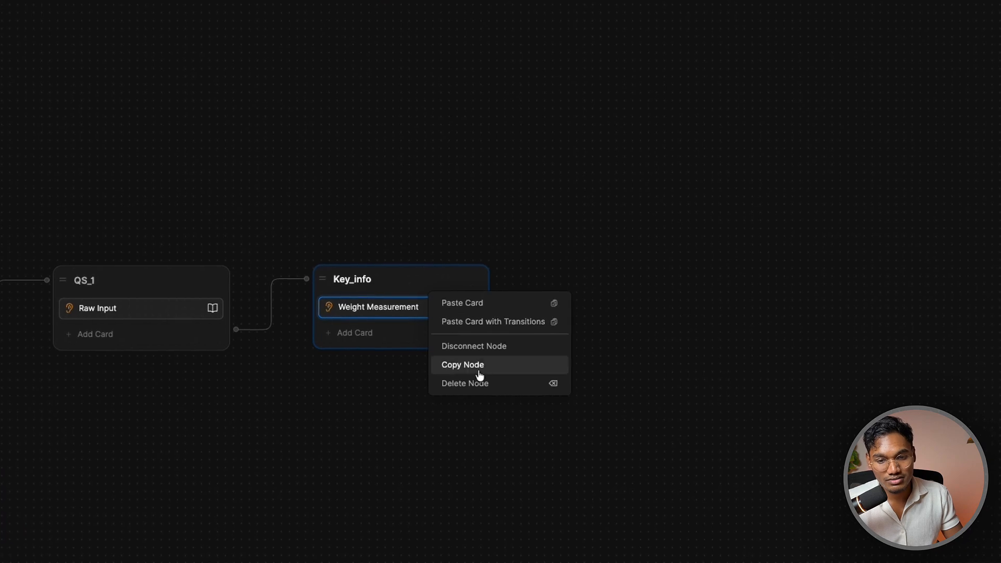
left_click(478, 364)
right_click(672, 257)
left_click(683, 273)
left_click_drag(756, 267, 677, 286)
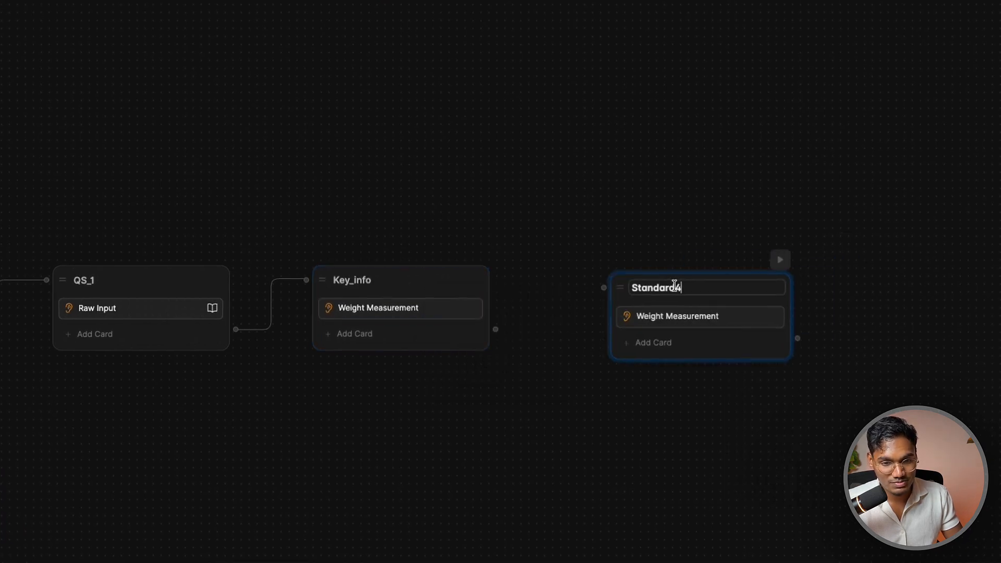
left_click_drag(495, 328, 651, 285)
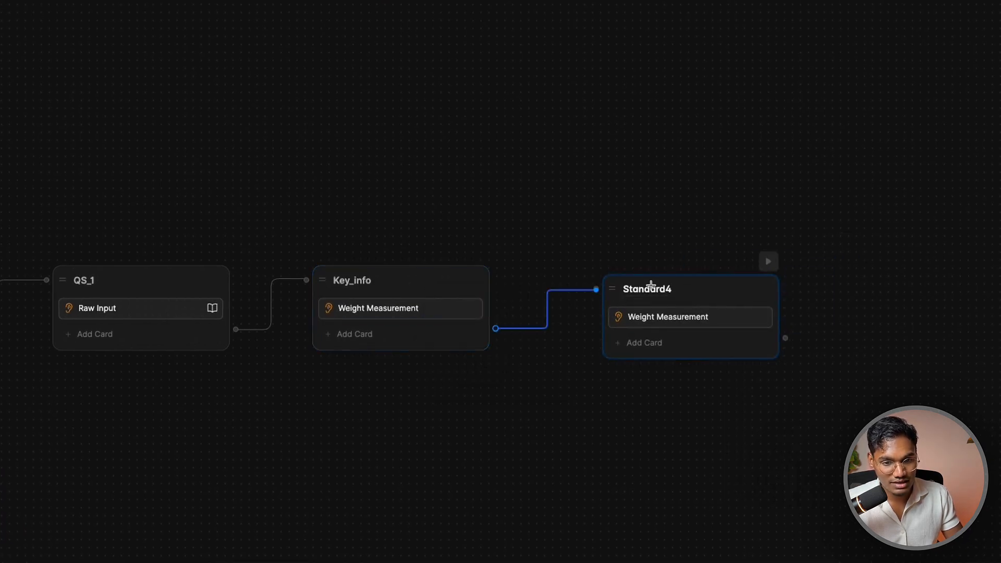
Keep Standard4's copied weight card and change its question to "What's your dream state?"
right_click(665, 319)
left_click(648, 351)
left_click(644, 343)
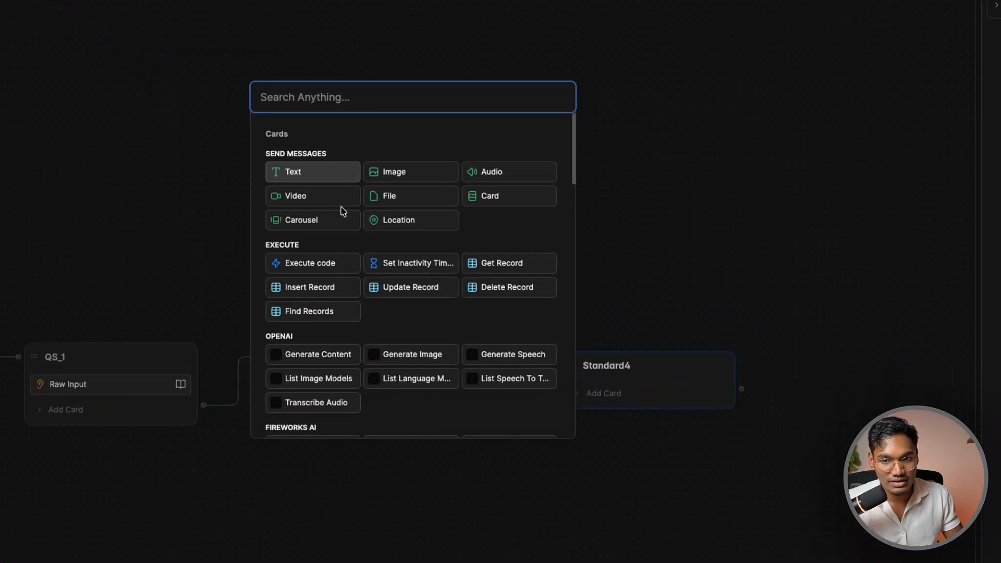
scroll(343, 210, "down", 10)
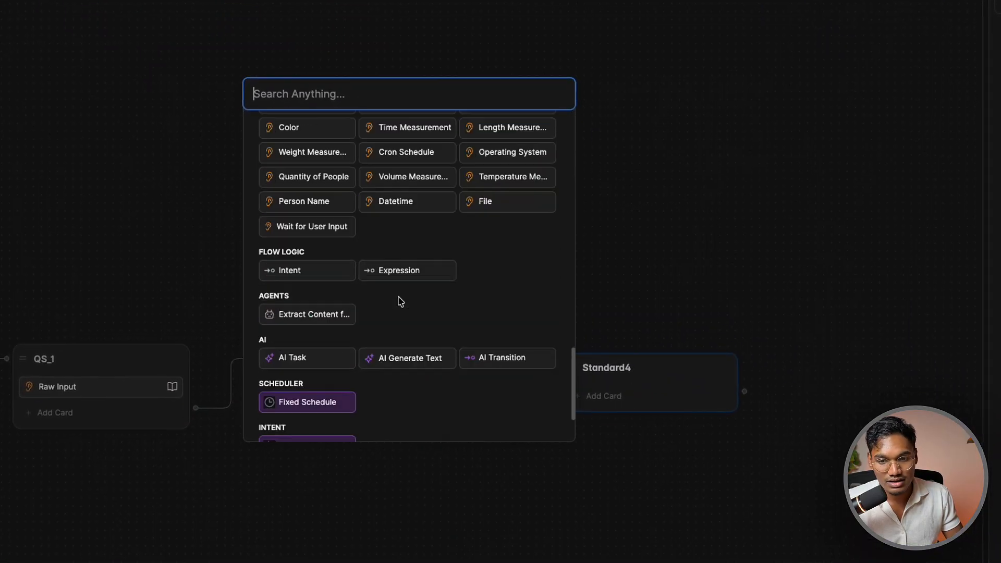
scroll(400, 299, "up", 3)
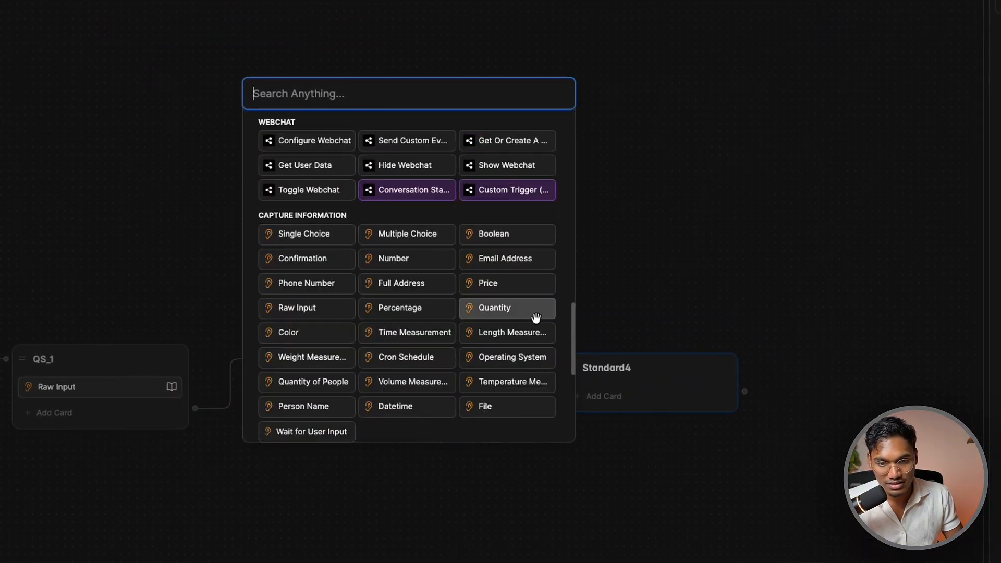
left_click(663, 313)
left_click(665, 444)
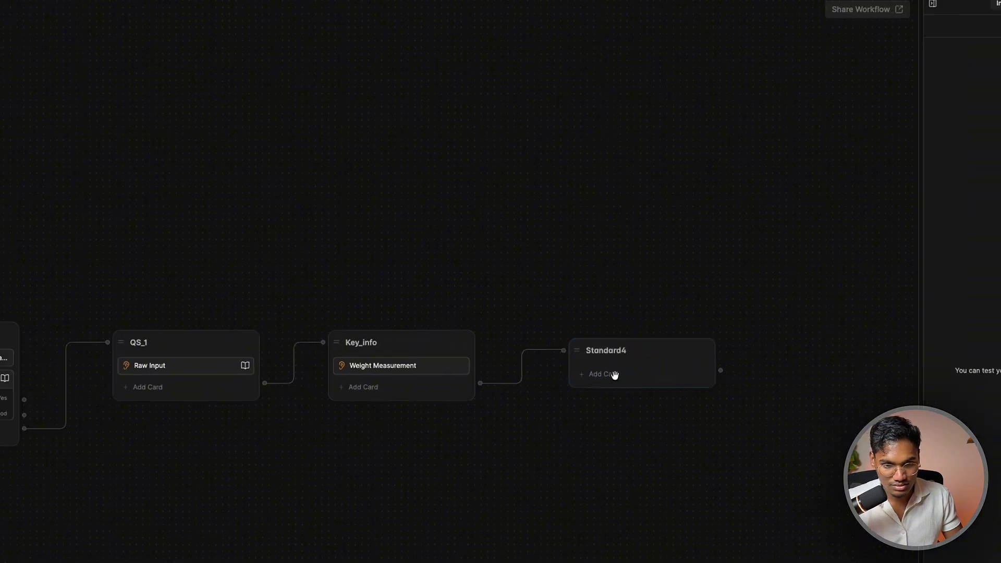
key("super+z")
left_click(683, 397)
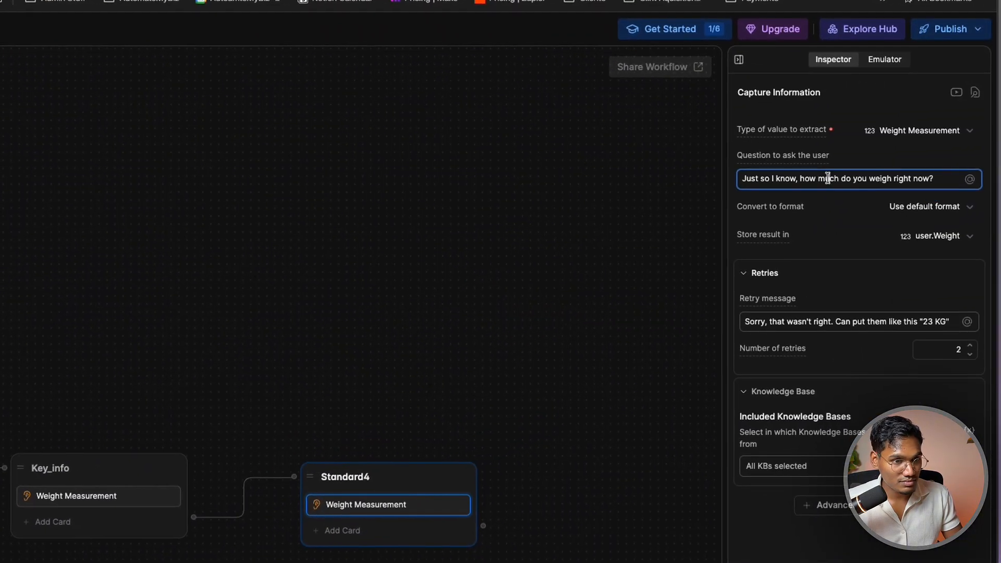
key("super+a")
type("W")
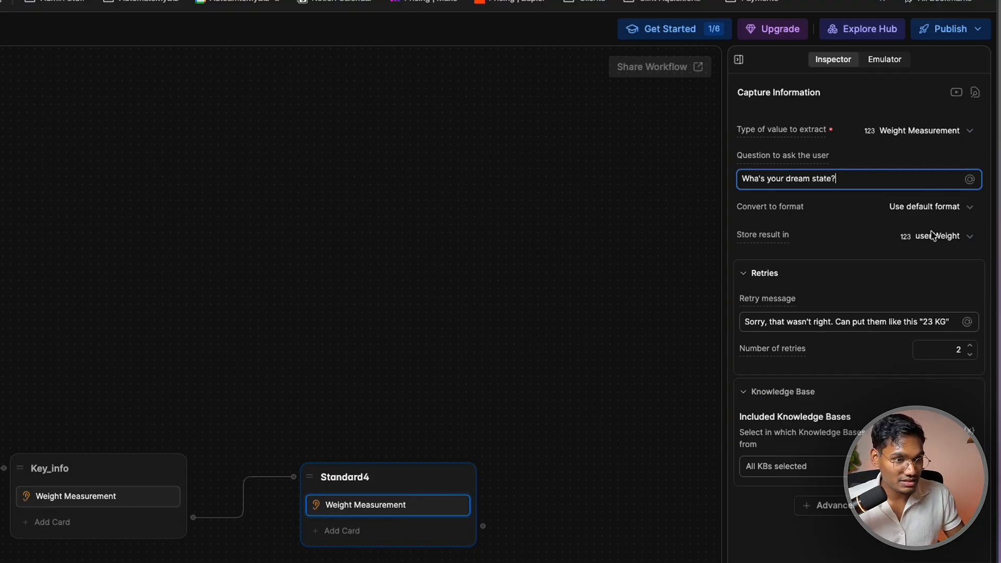
Create a user-scoped Number variable dream_weight and store Standard4's answer in it
left_click(165, 211)
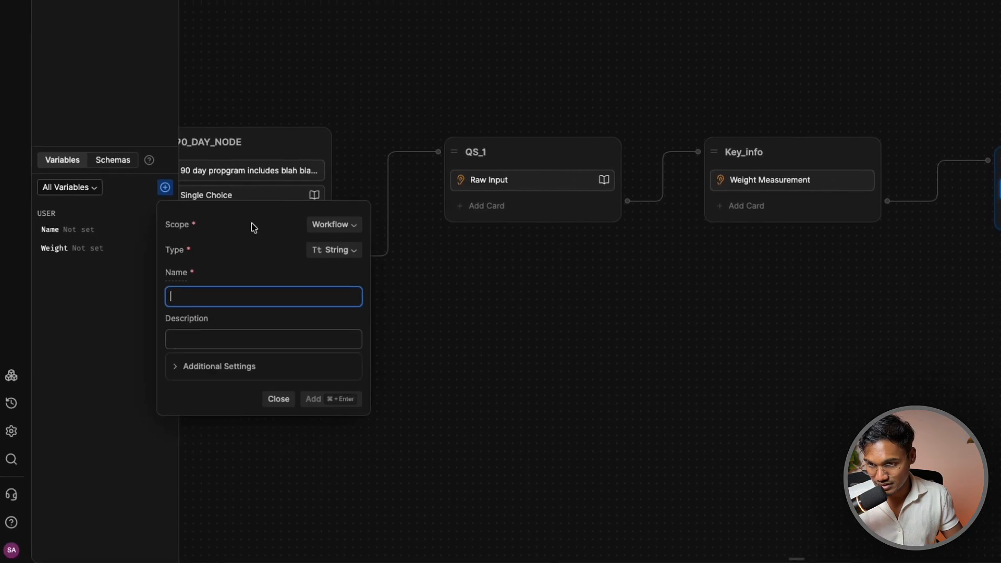
left_click(334, 224)
left_click(328, 272)
left_click(332, 251)
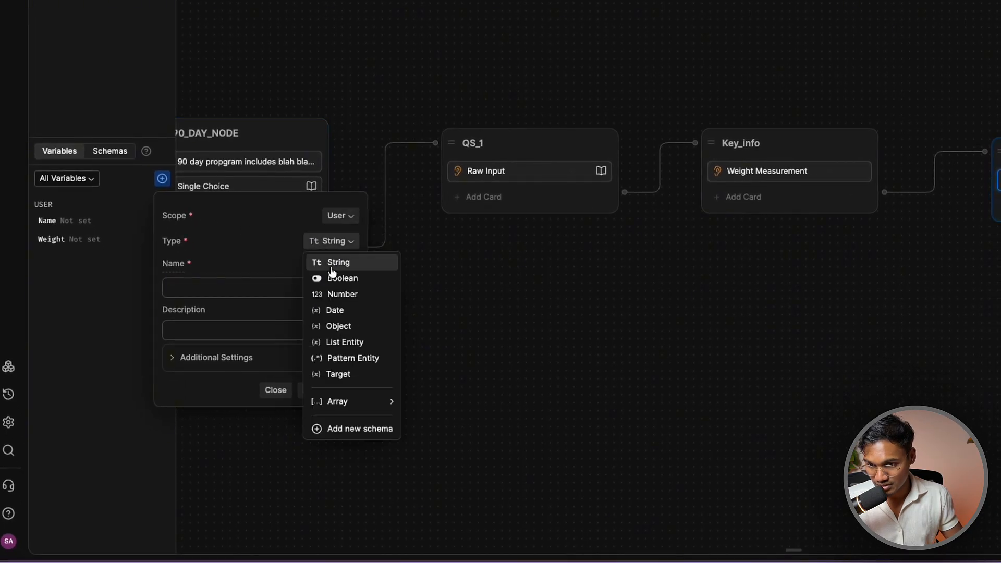
left_click(340, 295)
left_click(254, 289)
type("dream_weight")
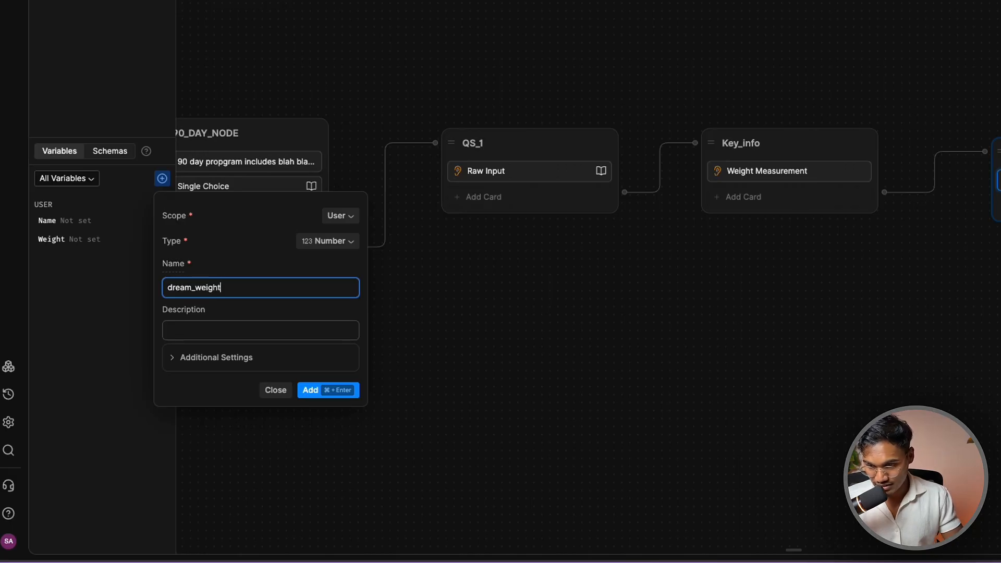
left_click(315, 390)
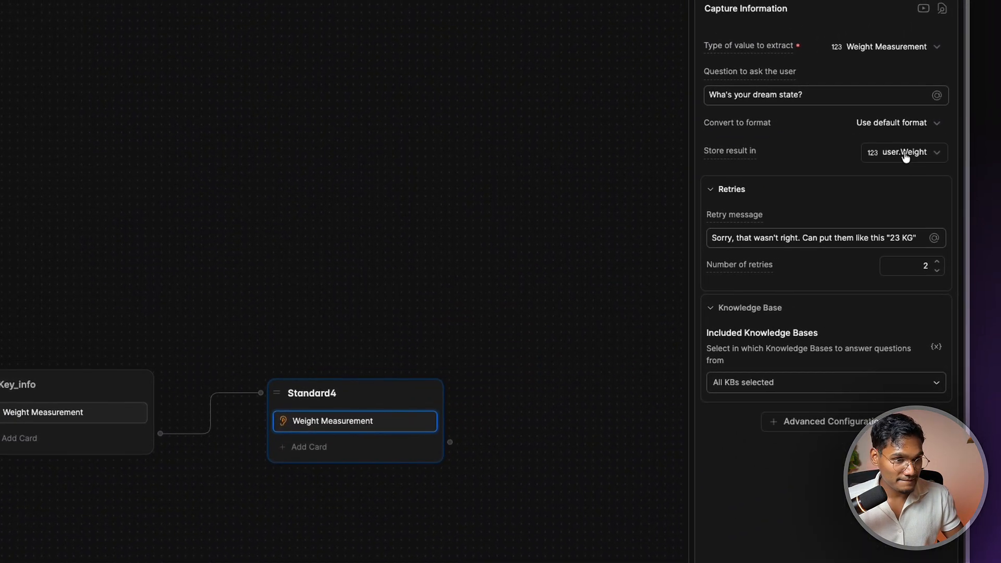
left_click(904, 153)
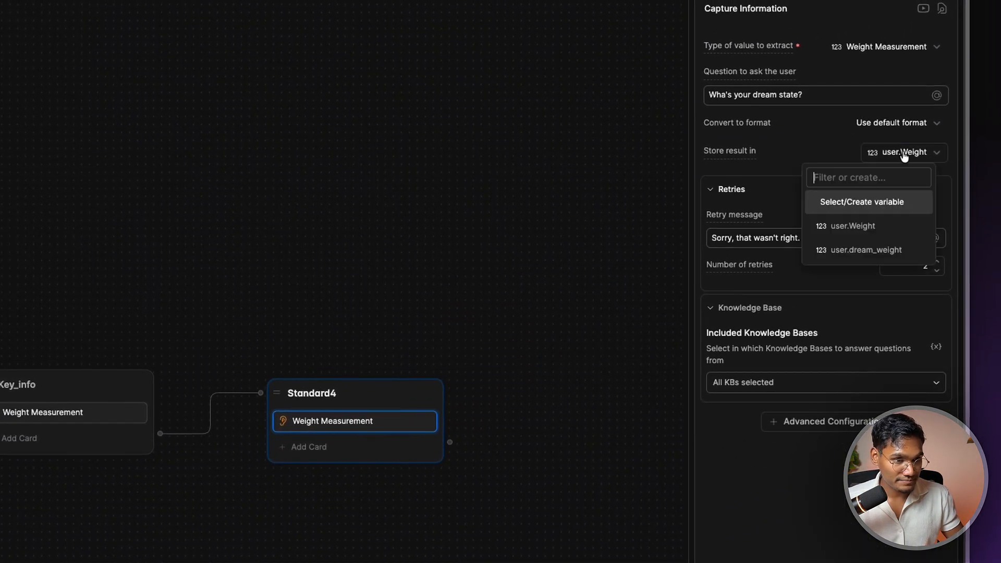
left_click(887, 252)
left_click(866, 238)
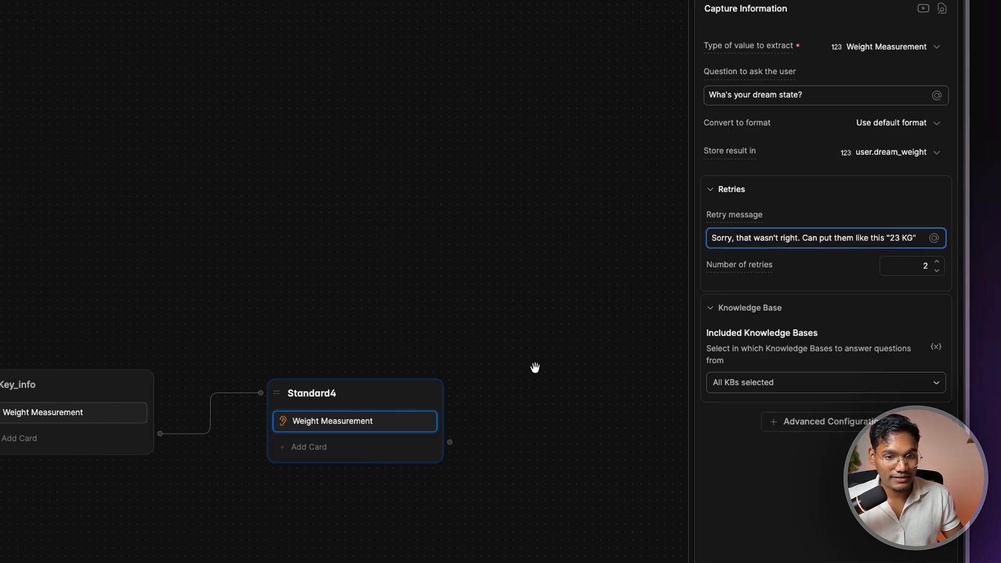
Try drawing connections out of Standard4 toward a next node, dismissing the creation options
left_click_drag(535, 367, 246, 362)
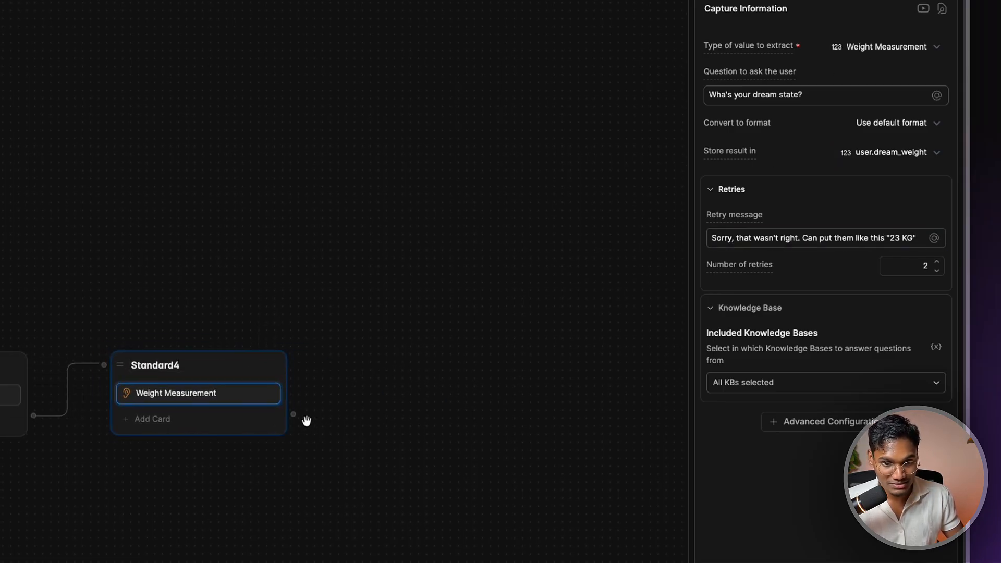
left_click_drag(294, 414, 337, 369)
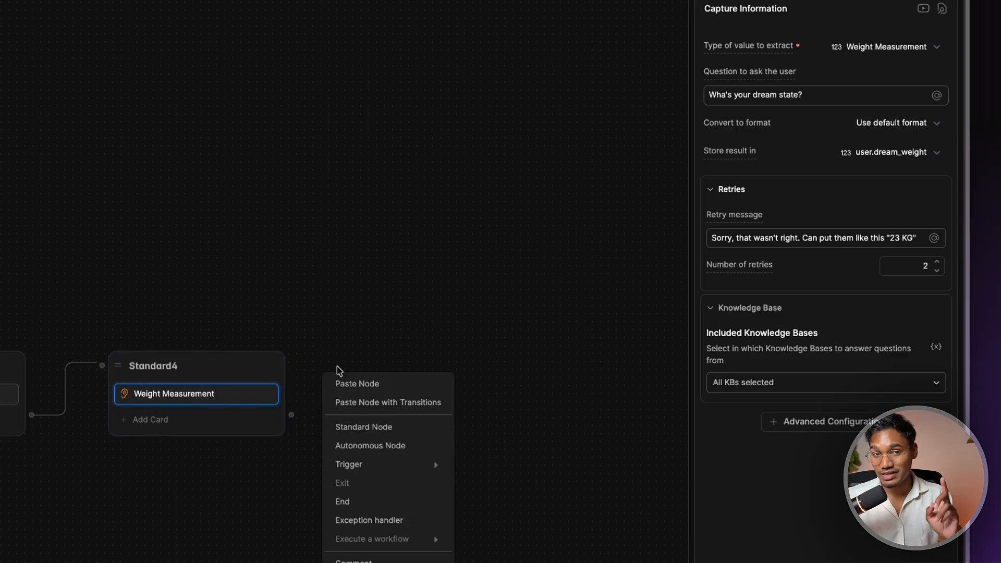
left_click(308, 404)
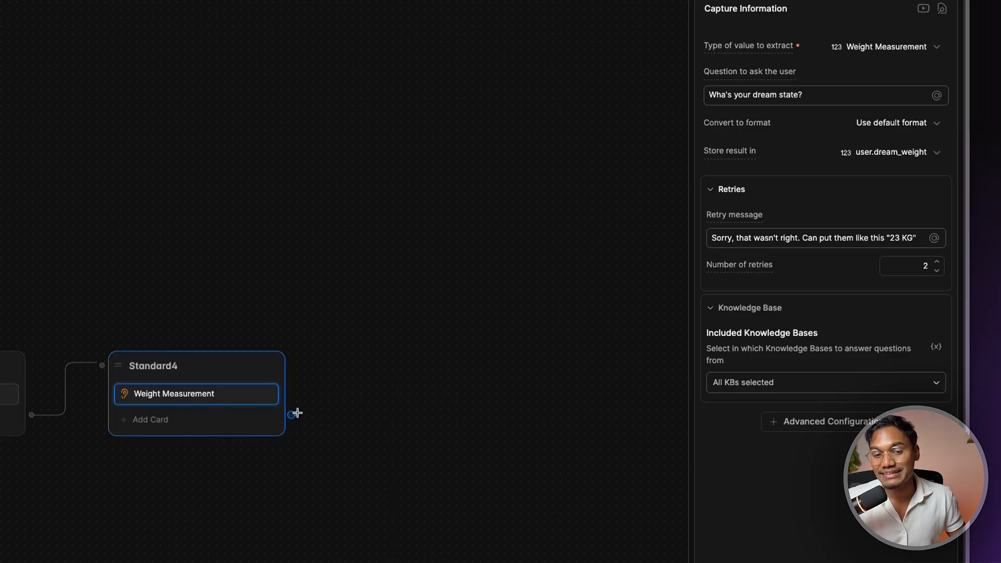
left_click_drag(294, 414, 333, 358)
left_click(331, 321)
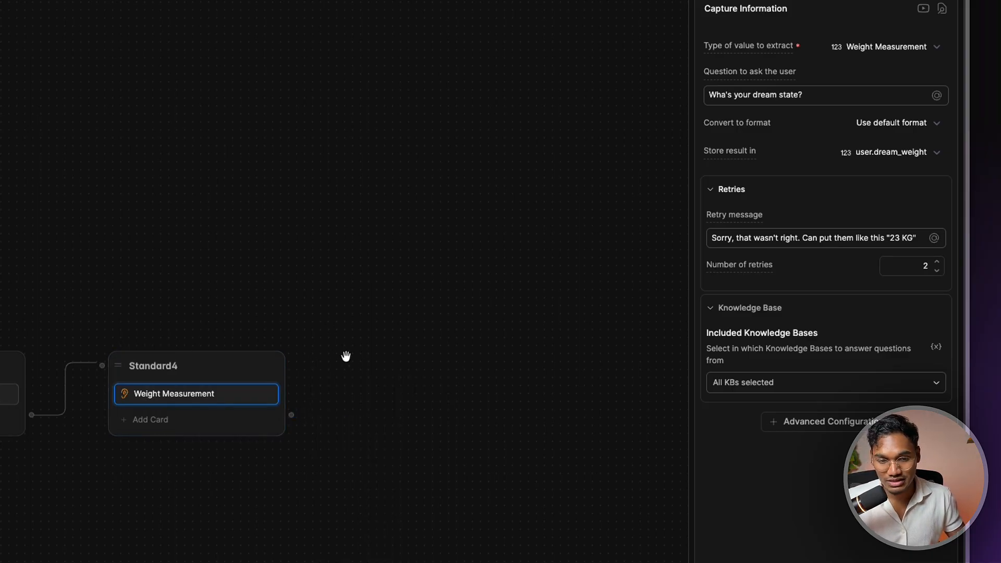
right_click(360, 390)
left_click(319, 394)
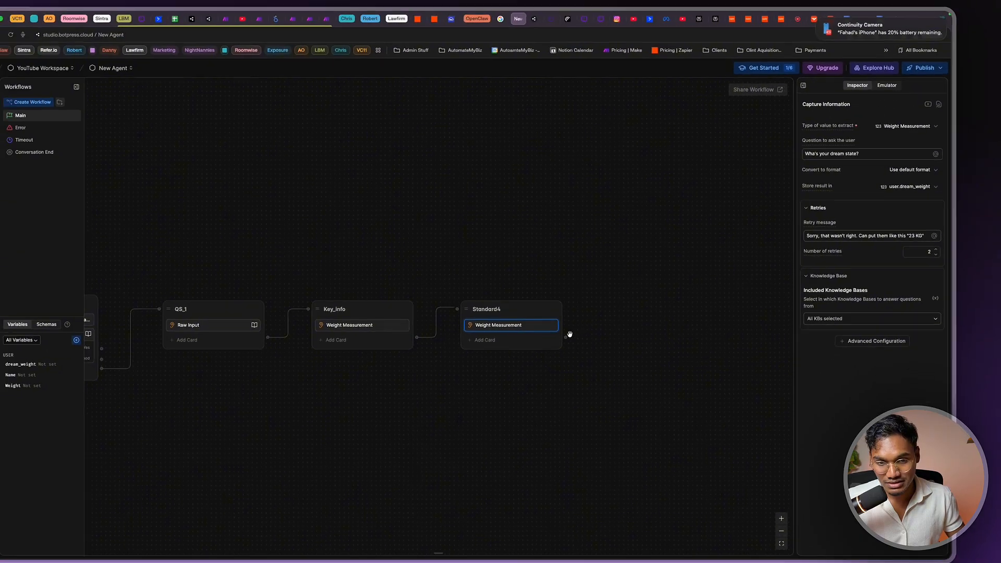
left_click_drag(565, 337, 595, 308)
Add a Text card to QS_1 beginning with "Awesome"
left_click(323, 303)
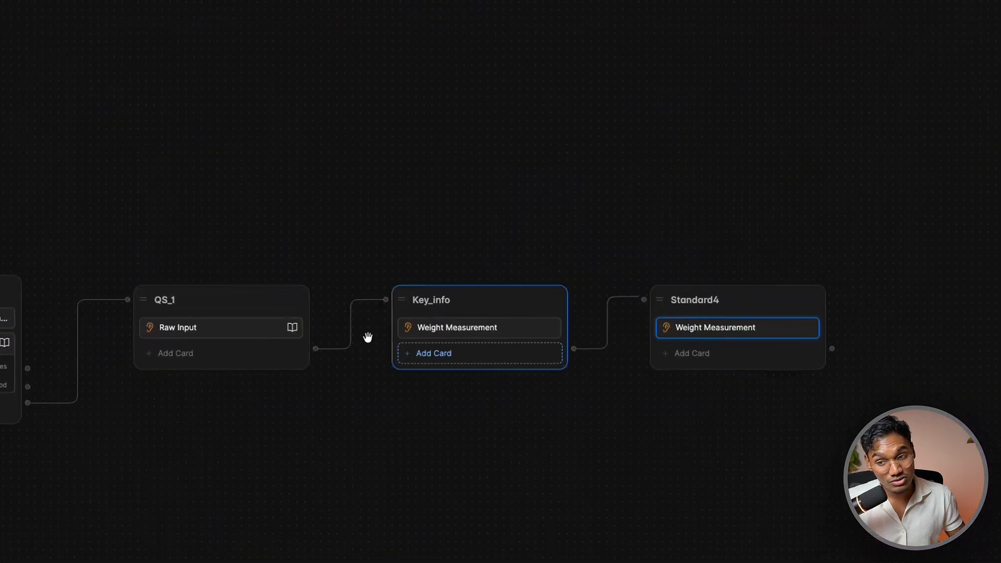
left_click(198, 325)
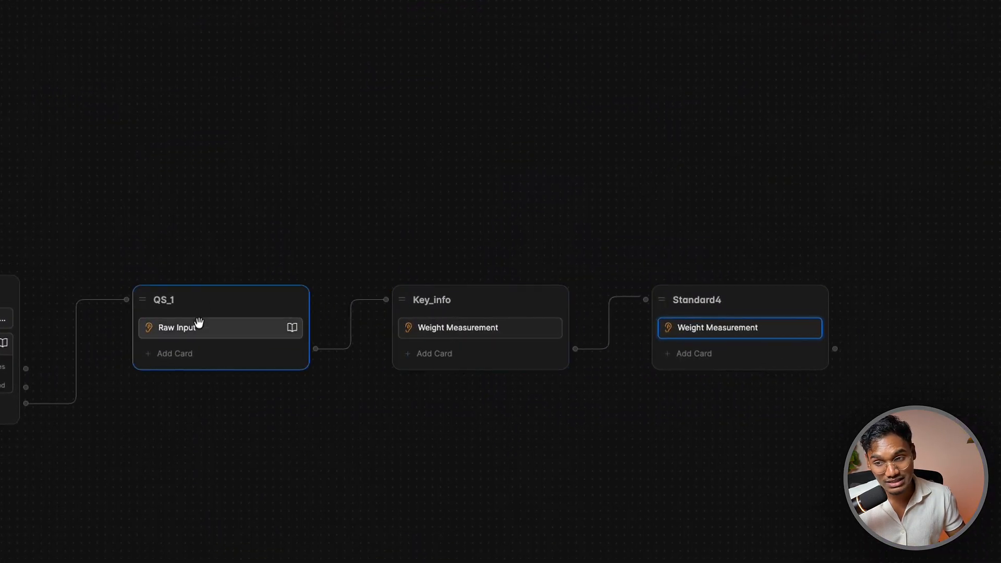
left_click(519, 356)
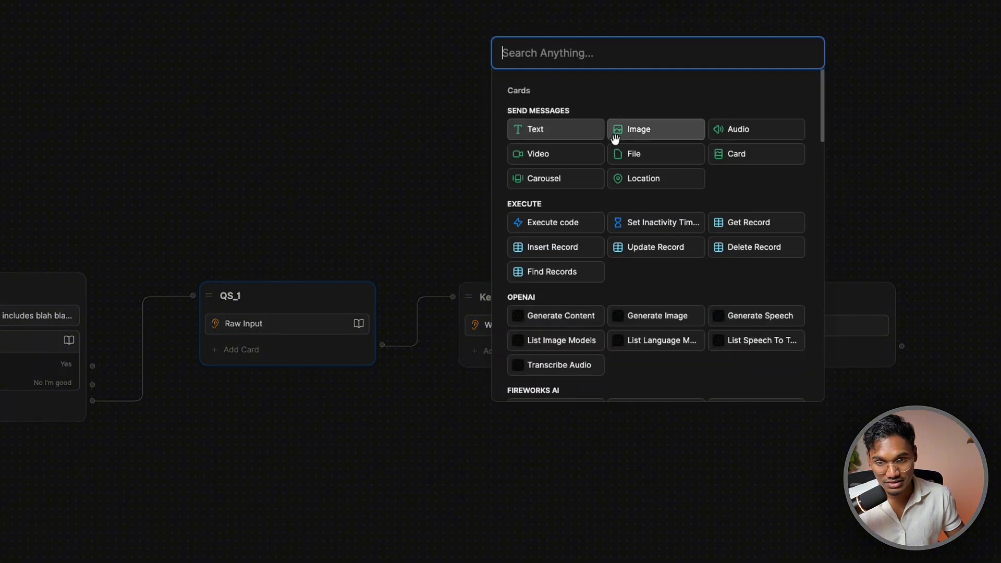
left_click(571, 132)
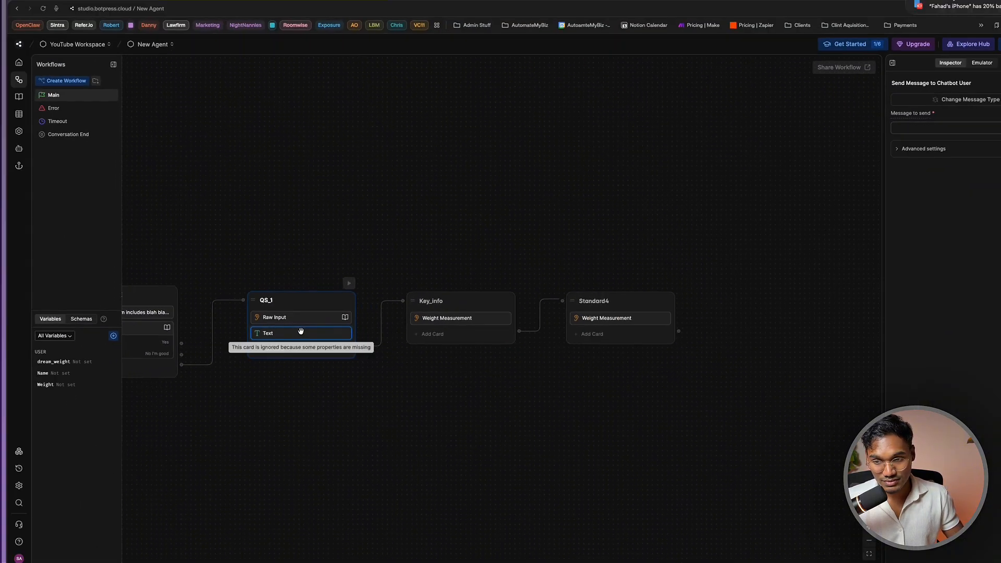
left_click(811, 156)
type("Awesome")
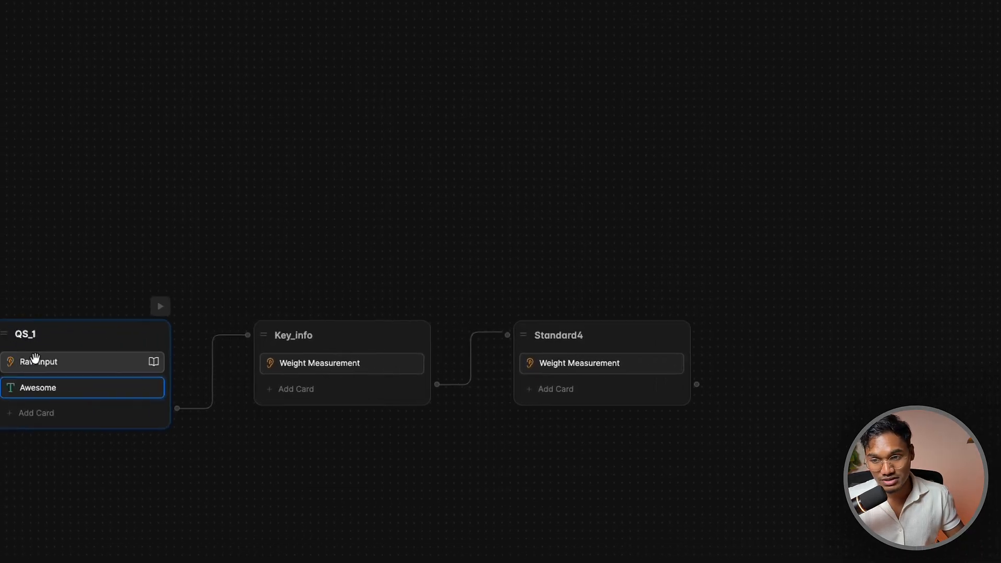
Complete the greeting with {{ user.Name.first }} and "I just got few questions for you…"
left_click(35, 358)
left_click(94, 376)
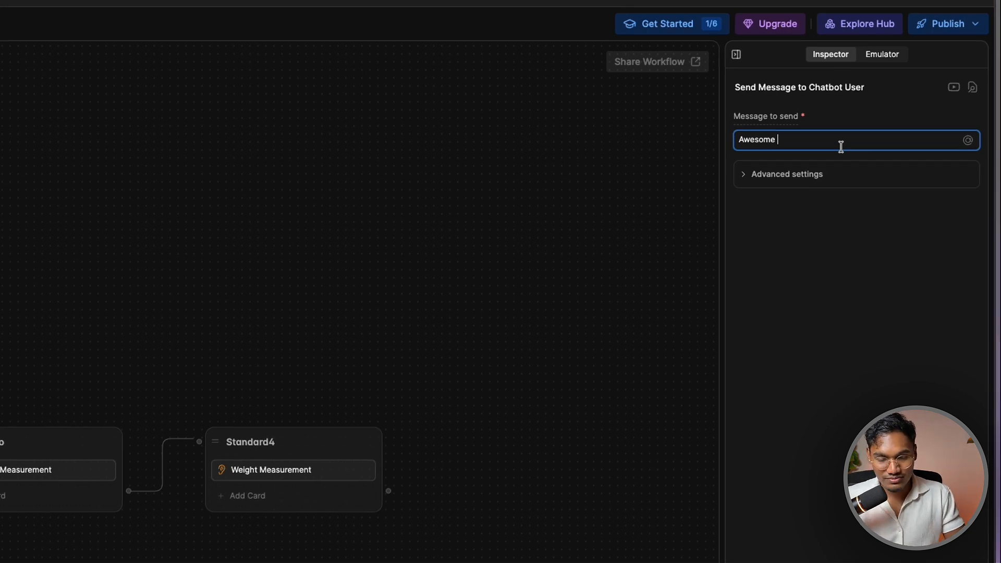
type("{{")
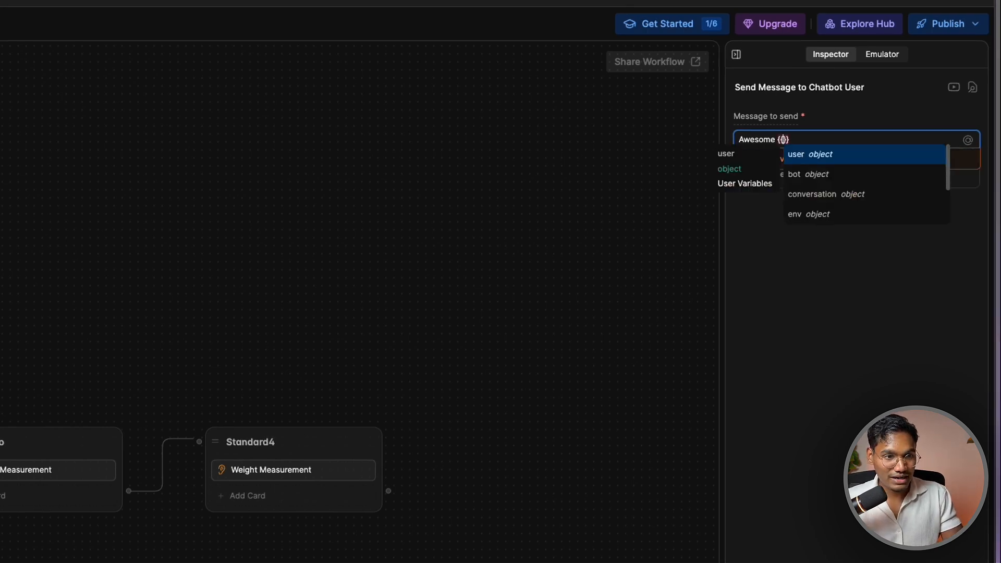
key("BackSpace")
key("BackSpace")
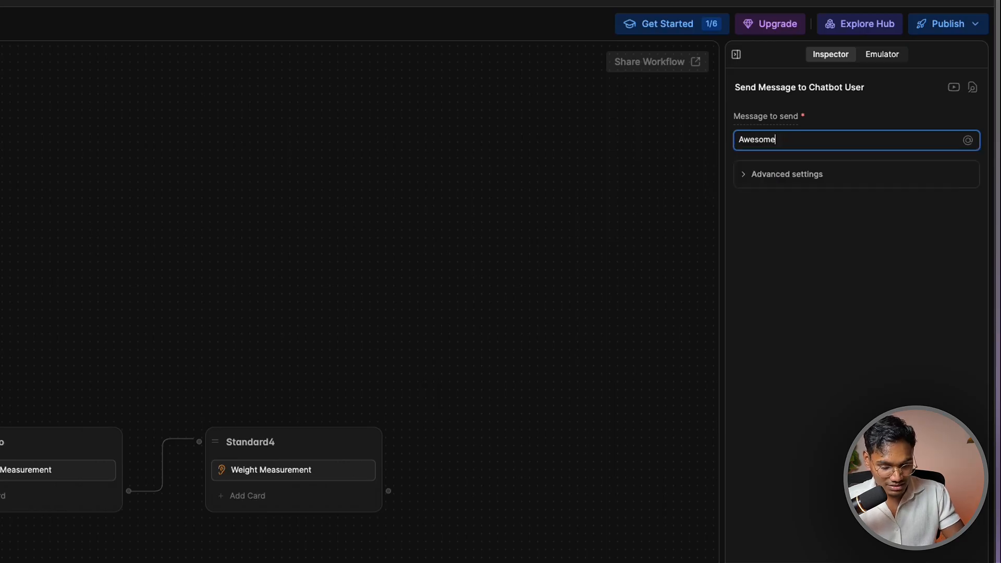
type("{{")
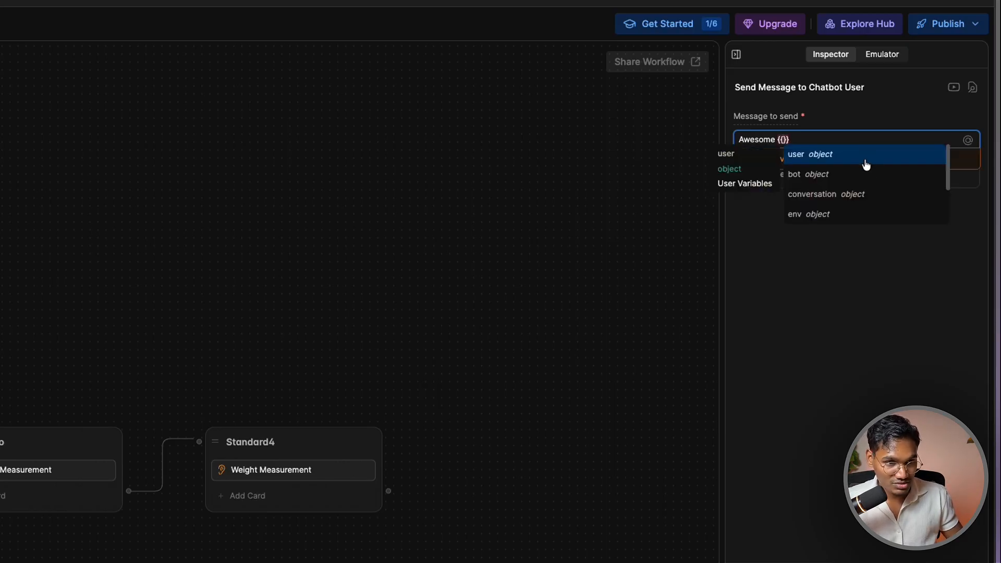
left_click(866, 165)
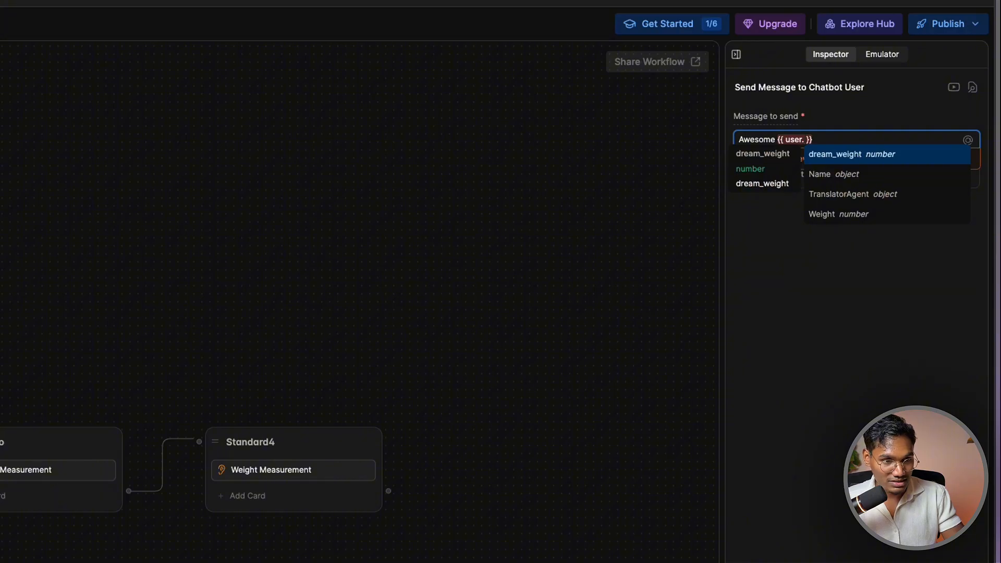
type("n")
left_click(863, 160)
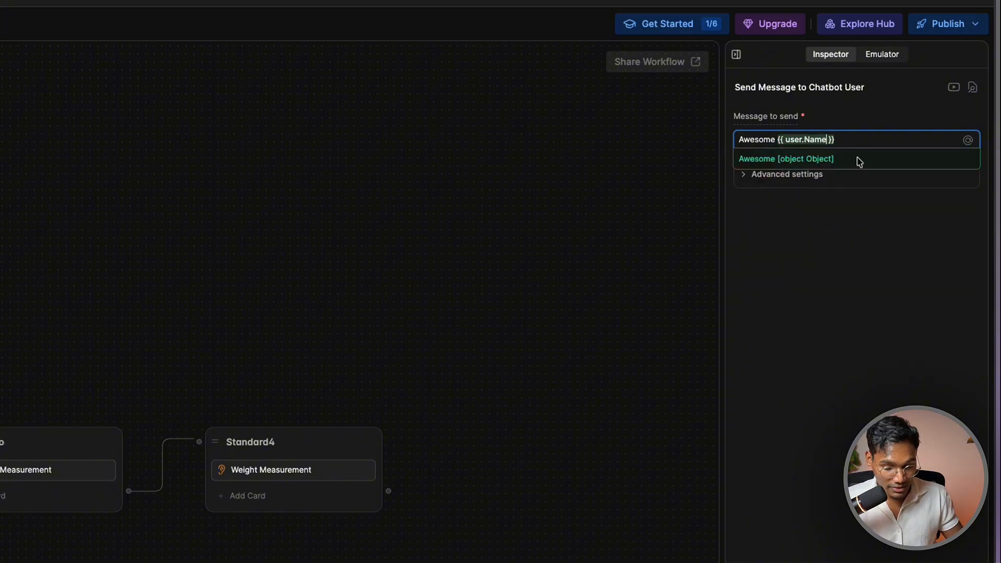
type(".first")
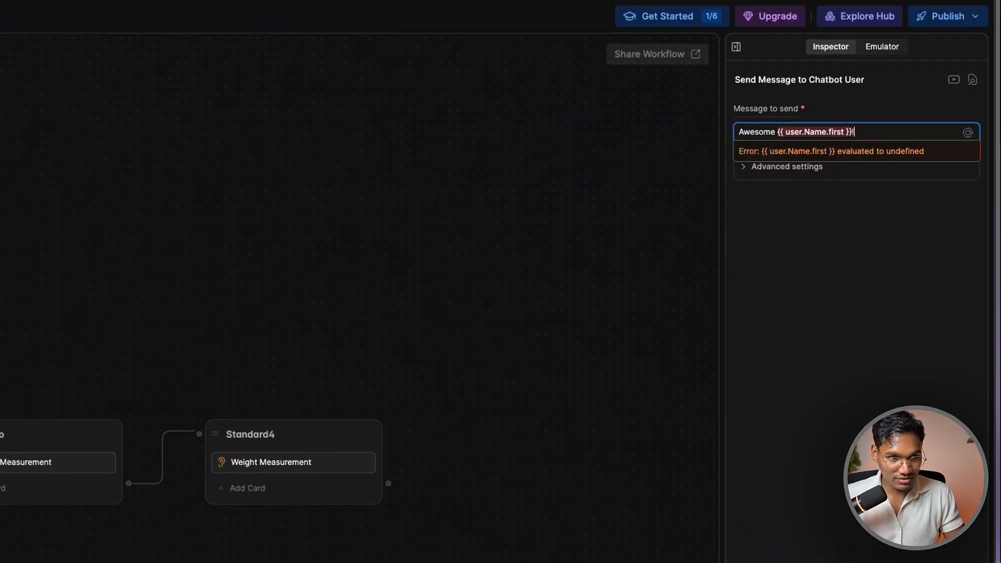
type("I just got few questi")
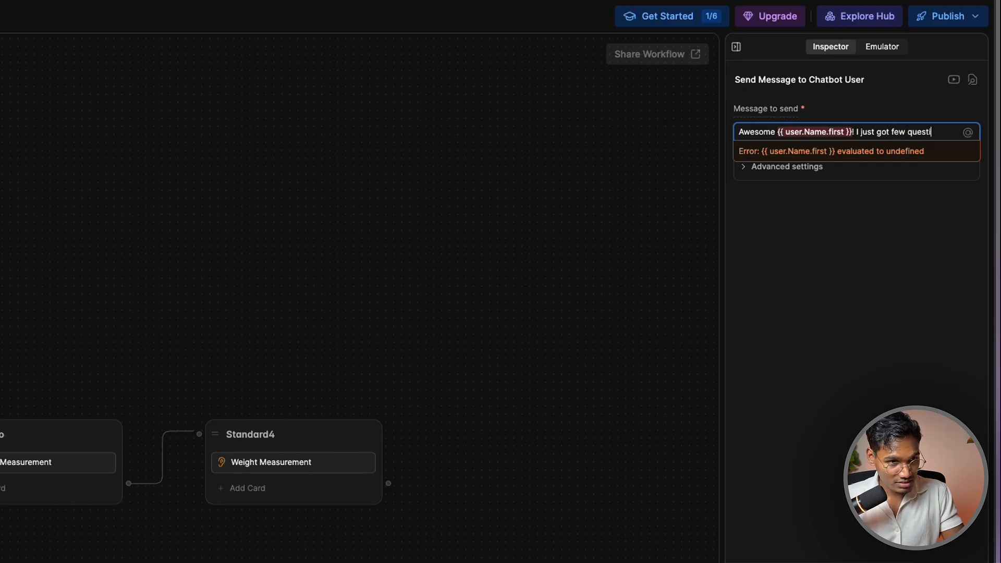
type("ons for you to see how we can best help you and we can t")
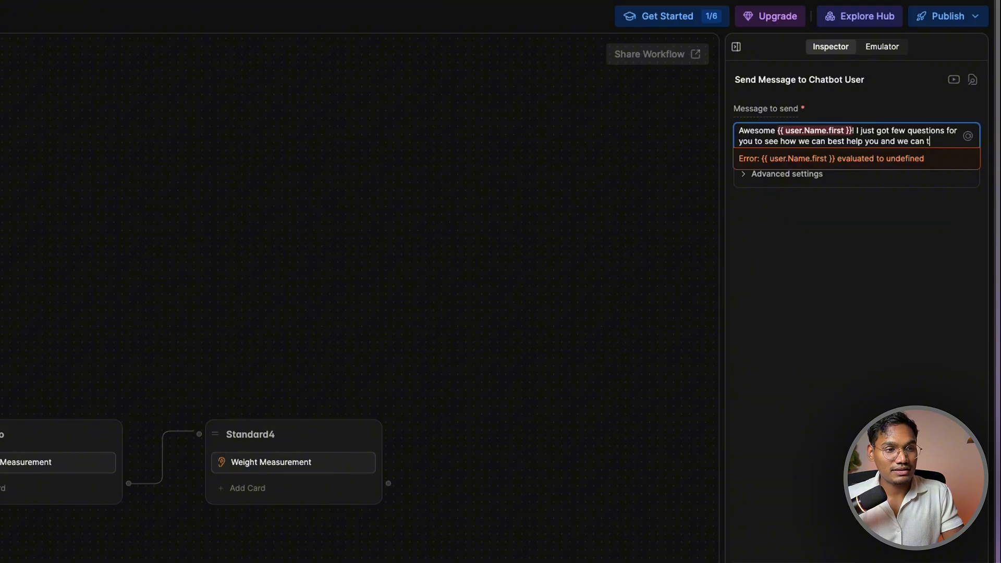
type("it from there")
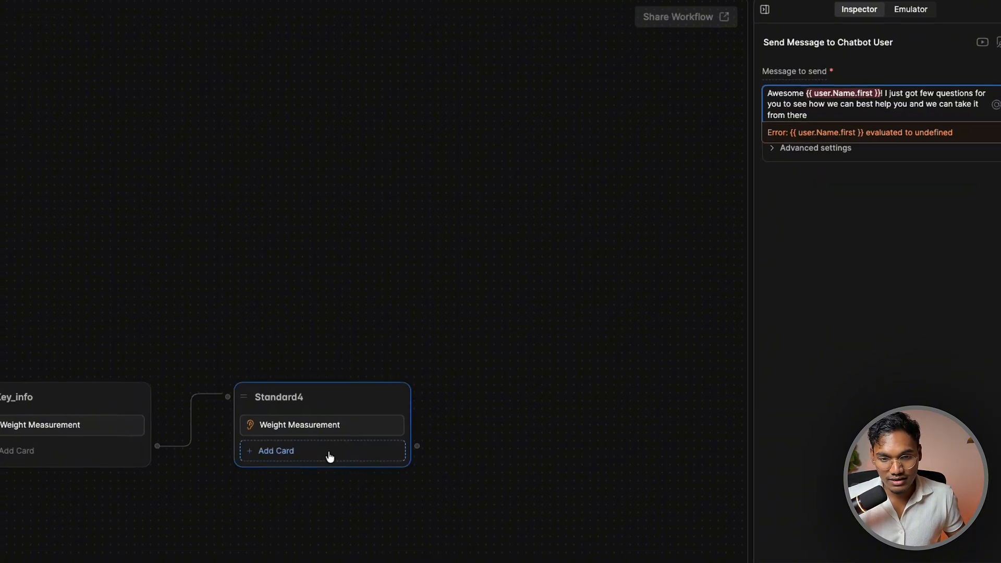
left_click(298, 490)
left_click(379, 455)
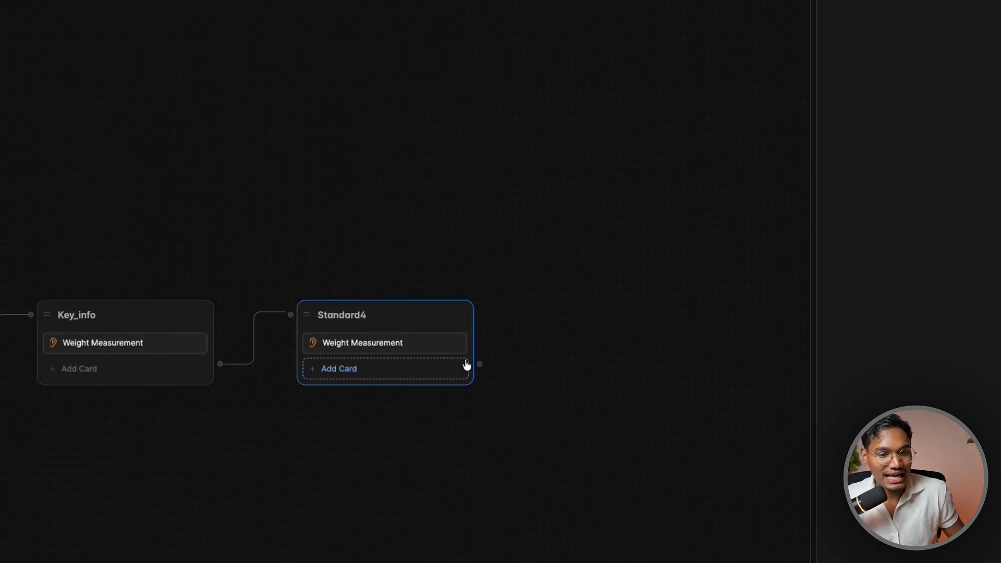
Add a Standard4 Text card: "That's great, I'm so excited to help you get there. Few more questions…"
left_click(397, 375)
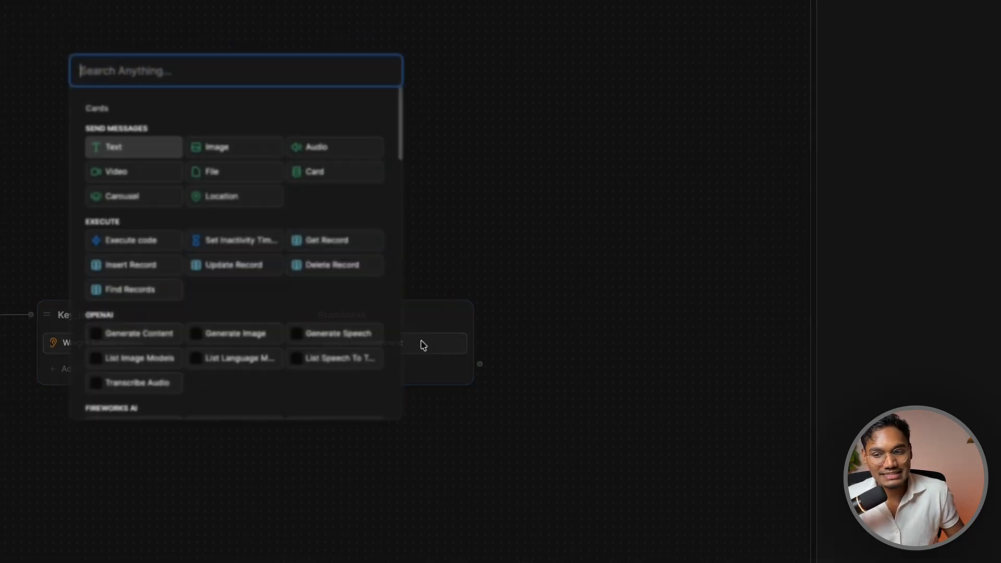
left_click(117, 149)
type("That's great, I'm so excited")
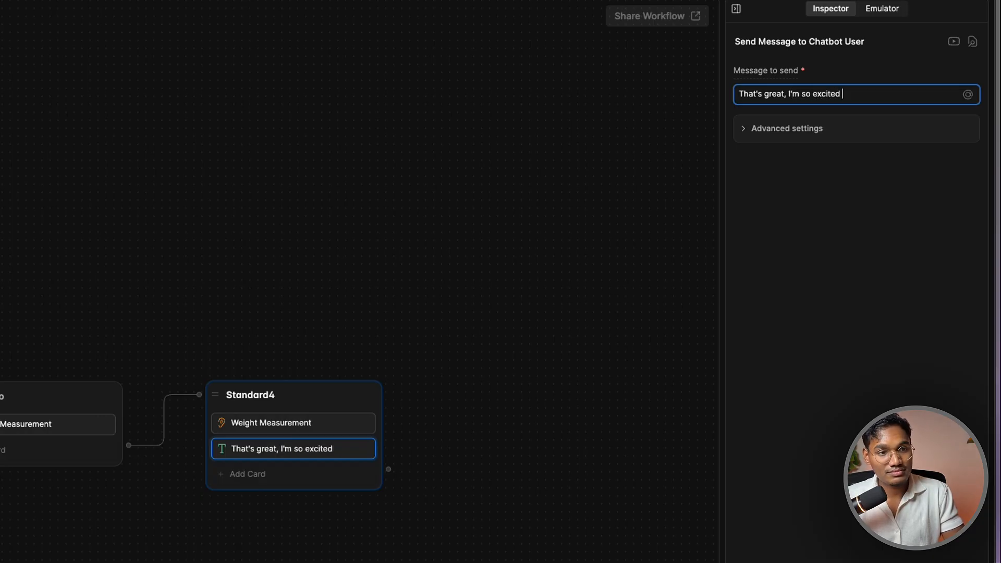
key("alt+BackSpace")
key("alt+BackSpace")
key("super+z")
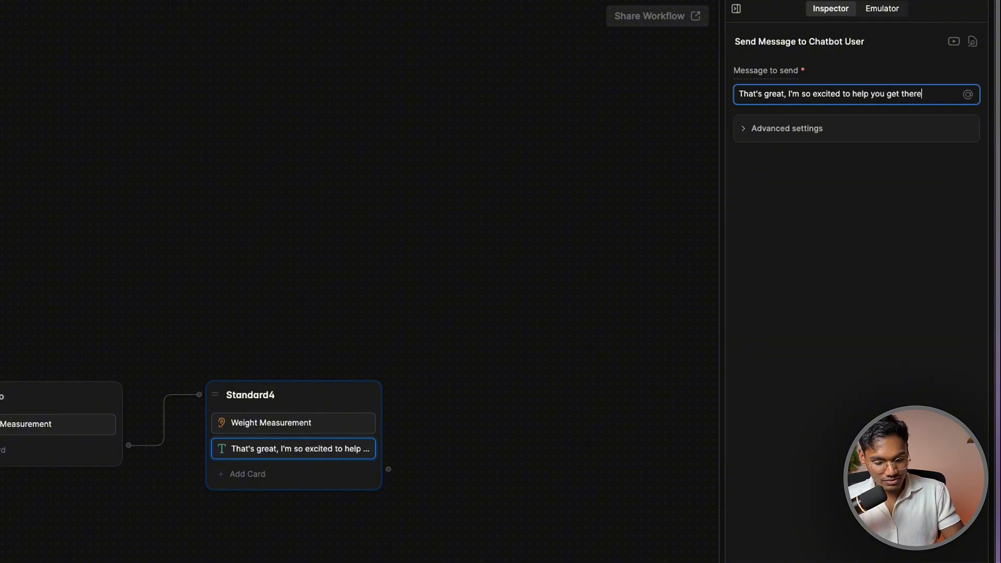
type("more")
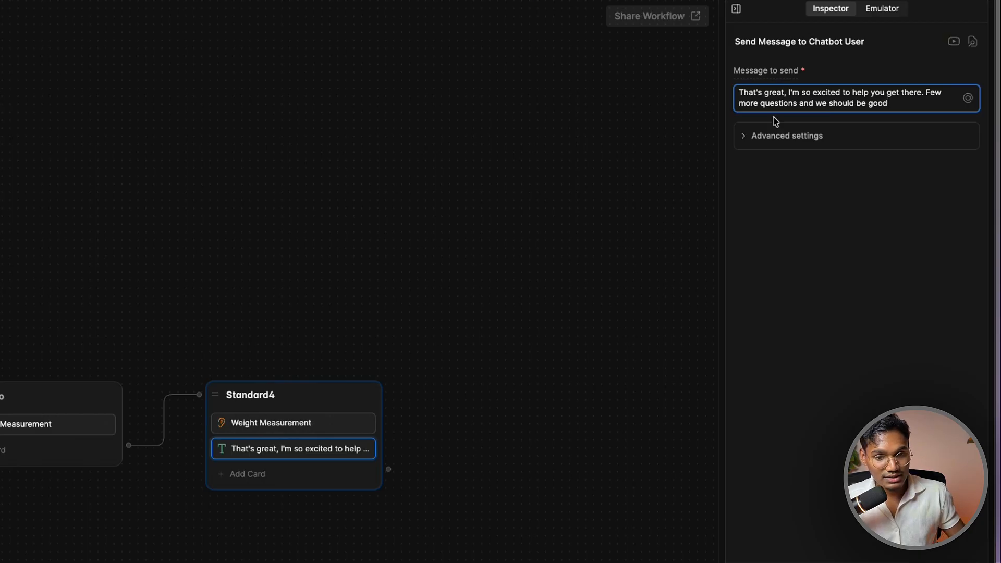
Create a new Standard5 node connected after Standard4
left_click_drag(356, 391, 356, 380)
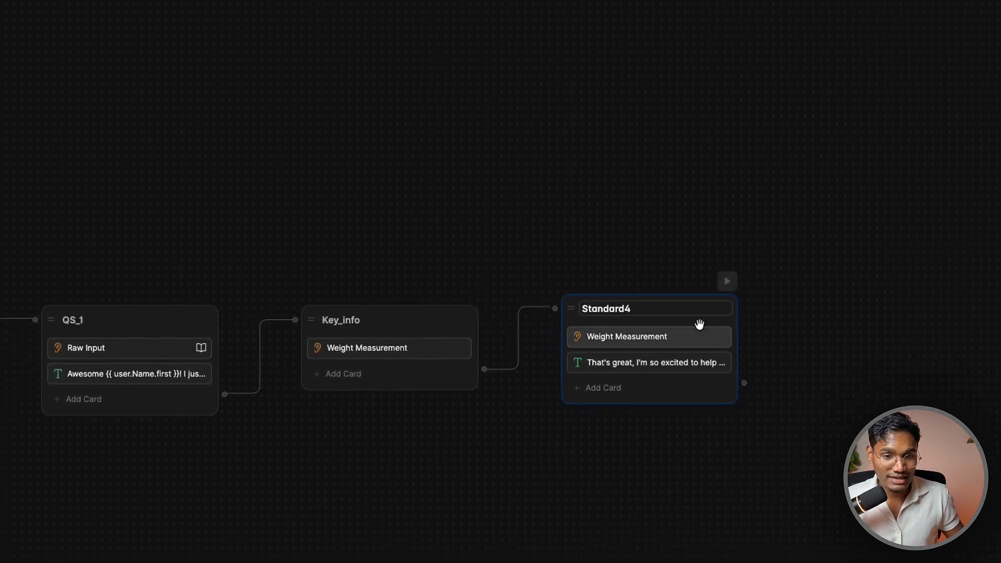
right_click(663, 291)
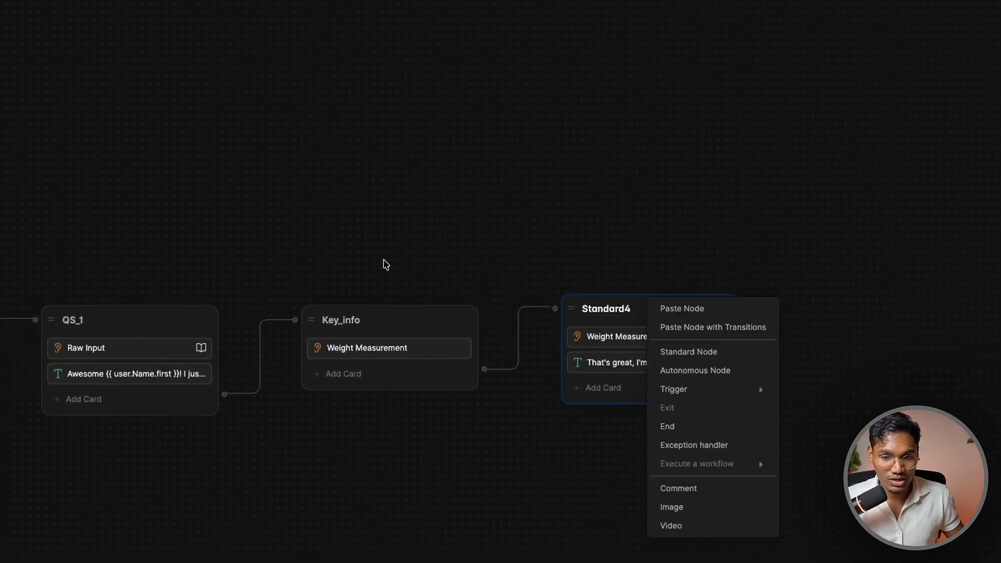
left_click(383, 261)
left_click_drag(744, 383, 833, 302)
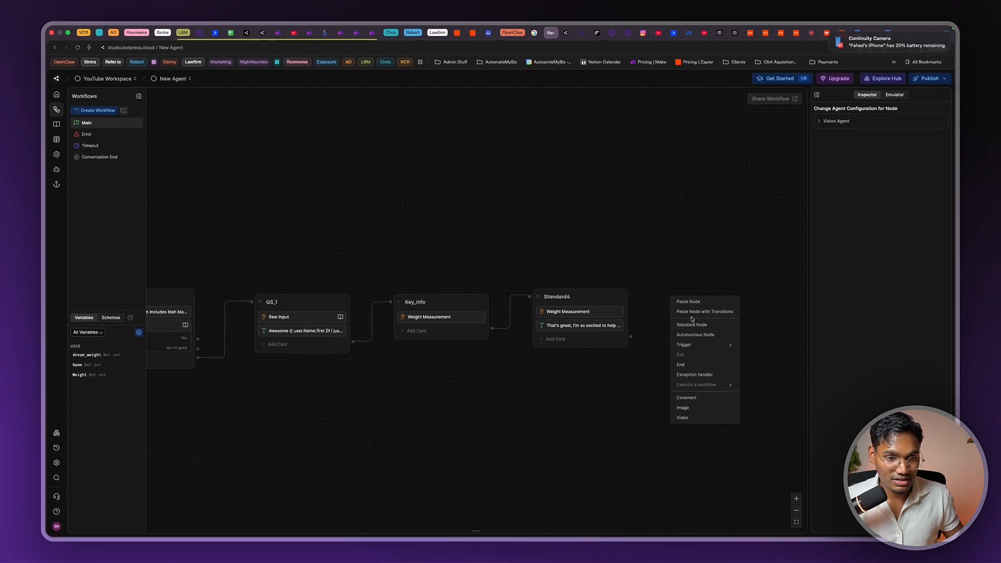
left_click(692, 323)
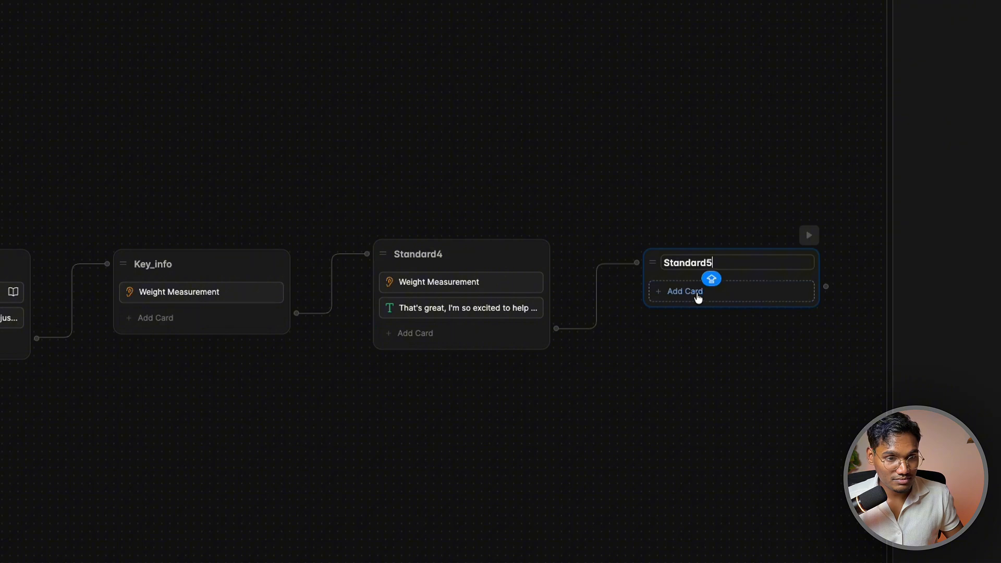
Add a Raw Input card to Standard5 asking 'Why is this goal important to you?'
left_click(698, 298)
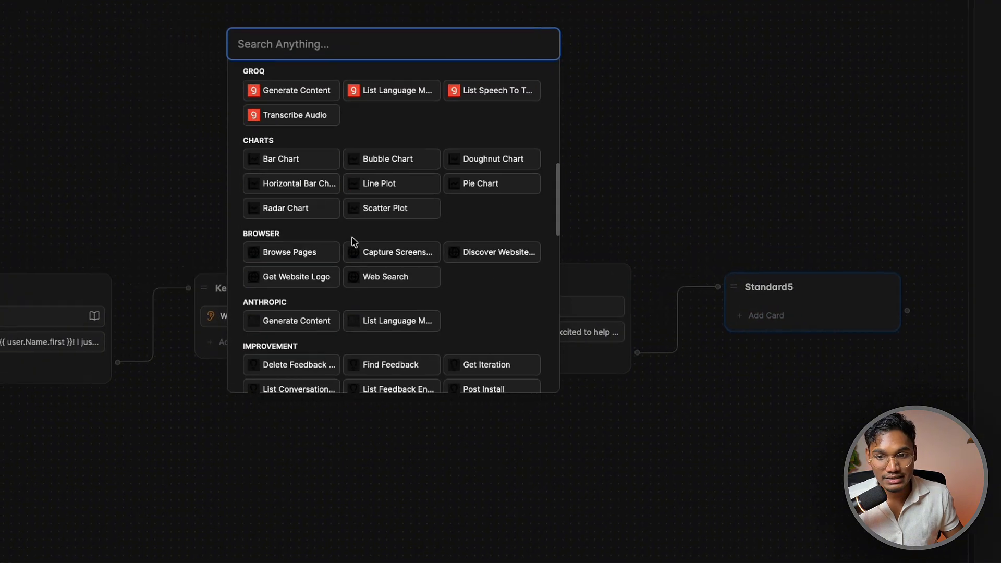
scroll(231, 169, "down", 10)
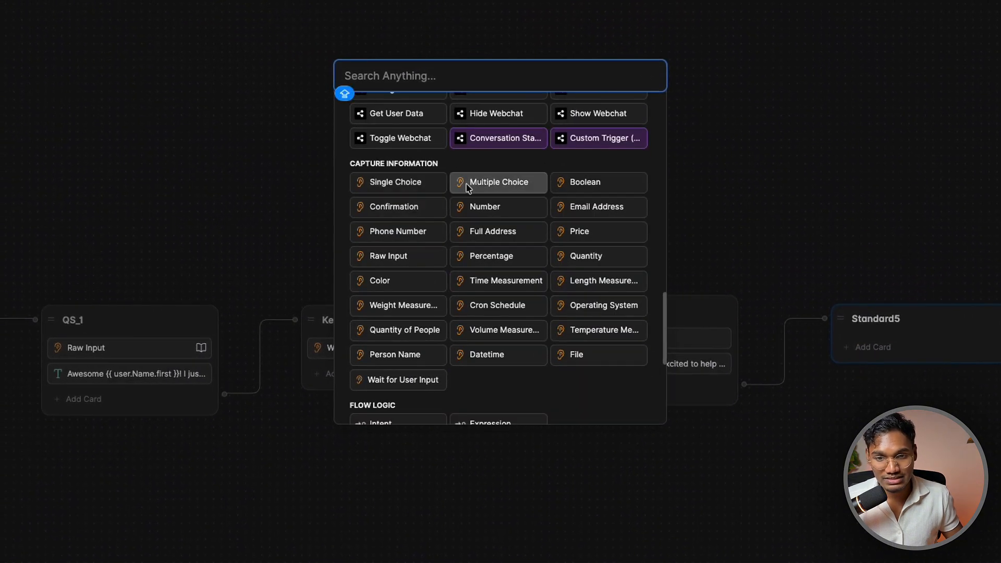
left_click(408, 259)
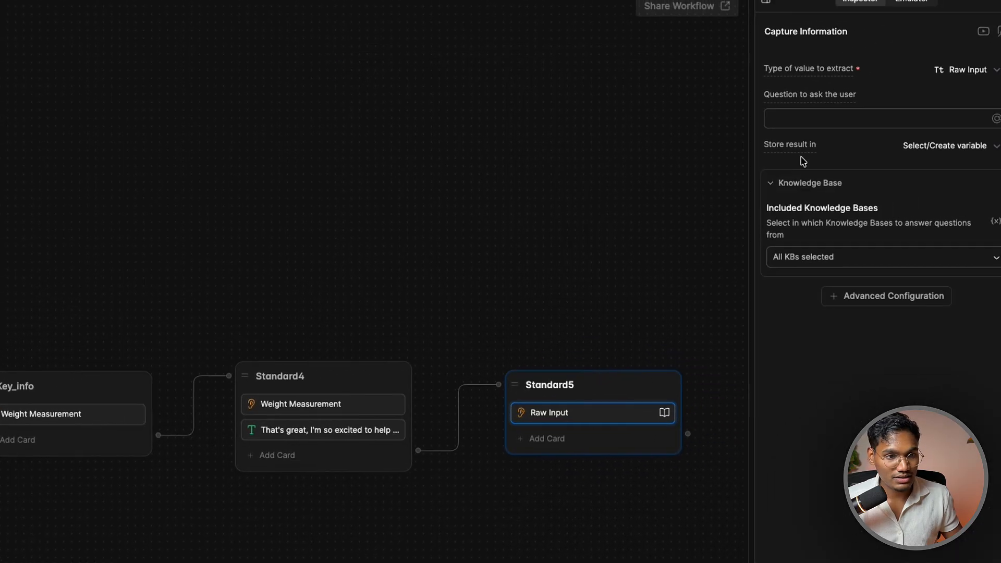
left_click(798, 118)
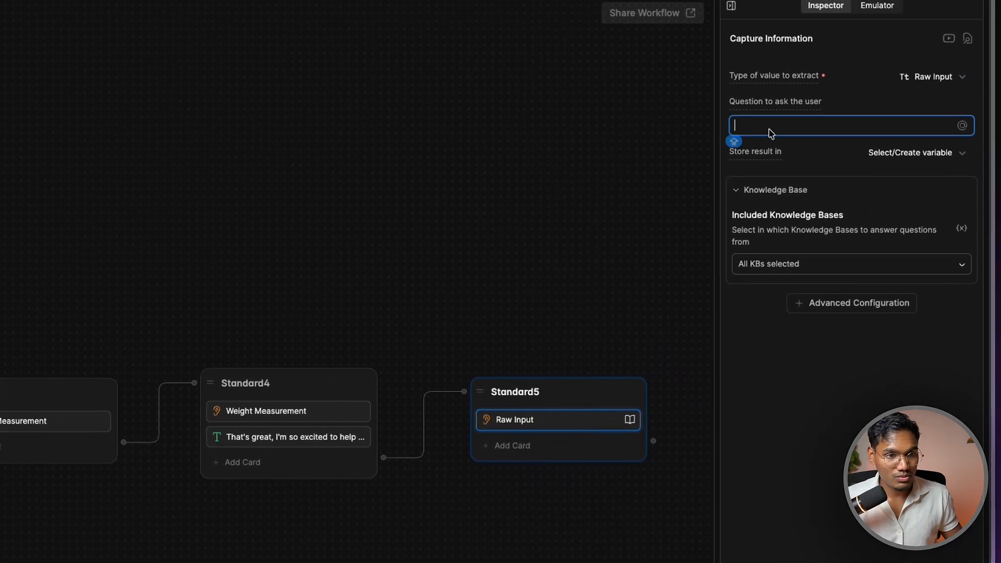
type("Wh")
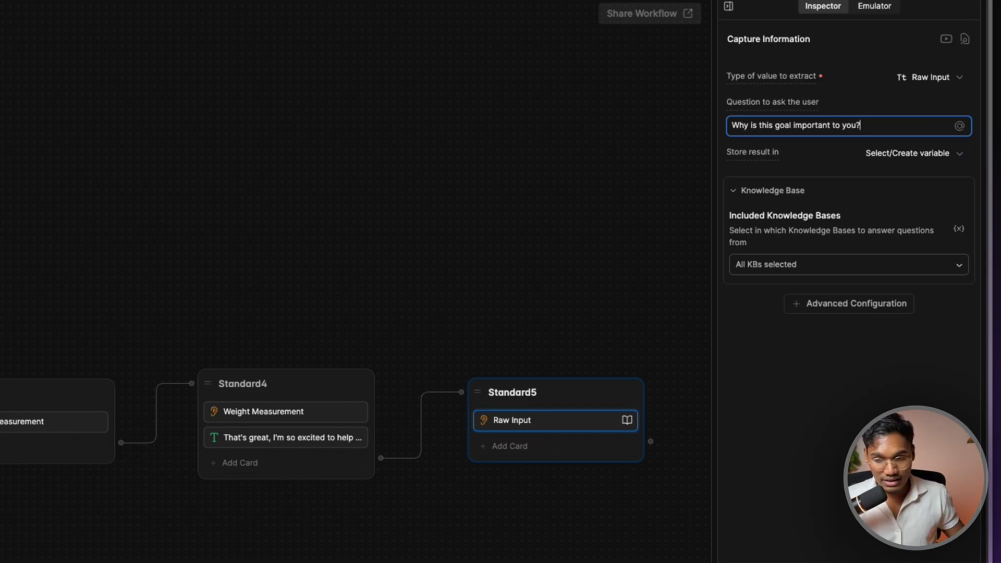
Create user String variable Importance_goal and store the raw input in it
left_click(167, 226)
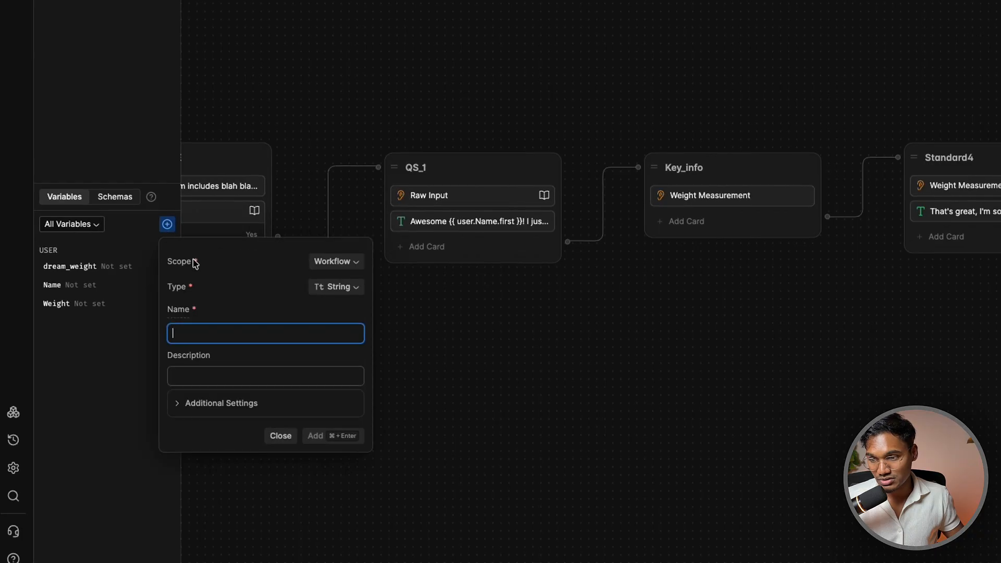
left_click(339, 263)
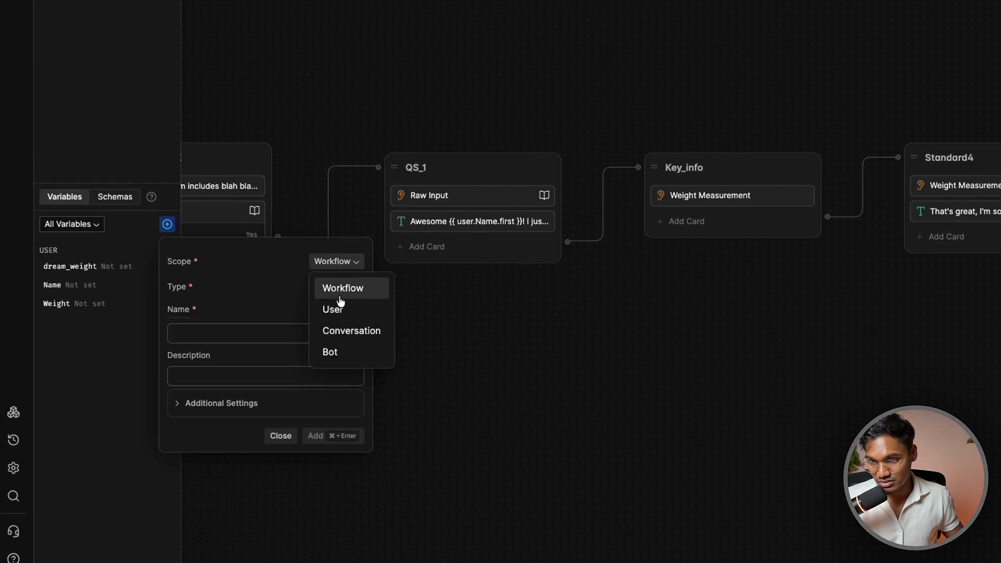
left_click(334, 308)
left_click(335, 286)
left_click(348, 307)
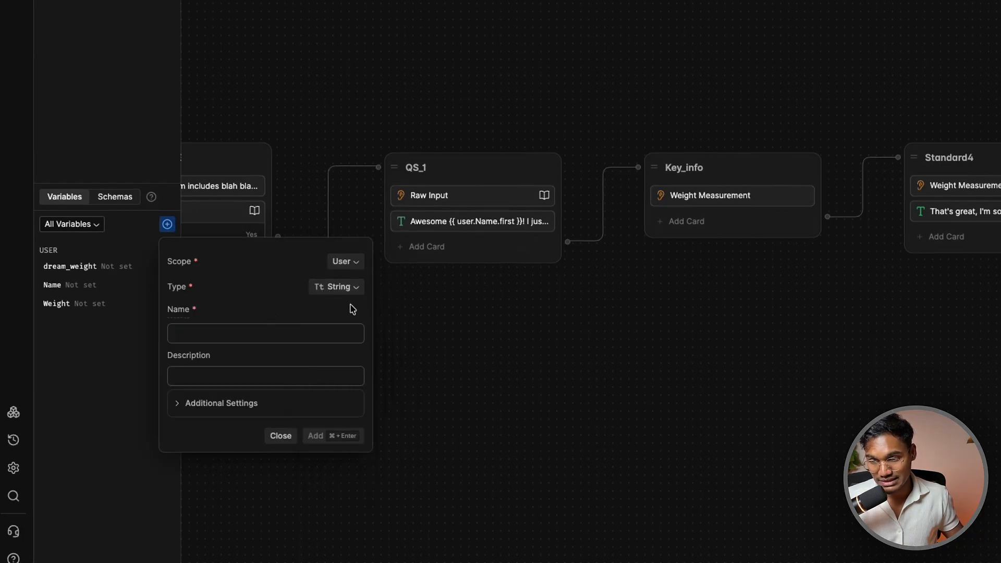
left_click(237, 331)
type("Importance_")
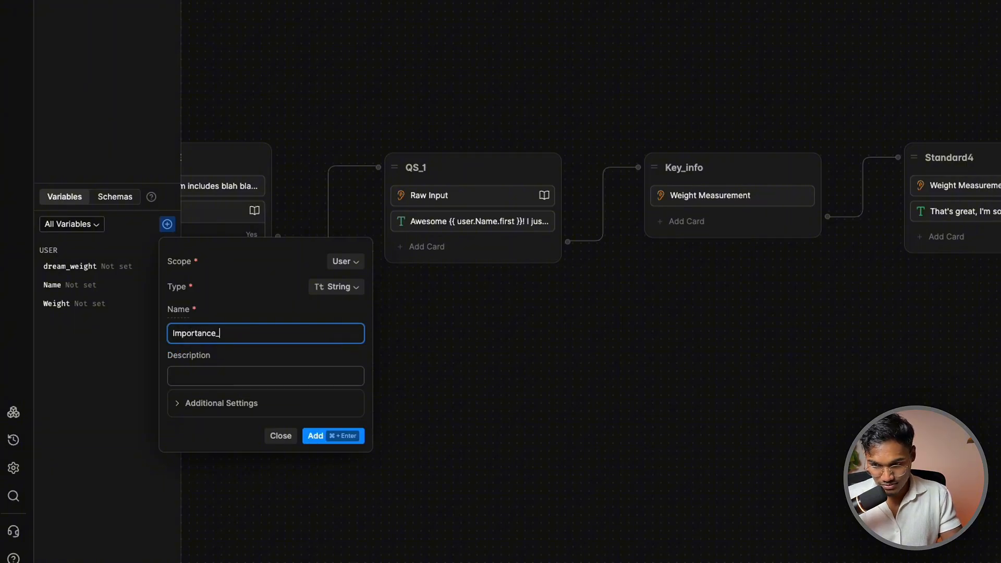
type("goal")
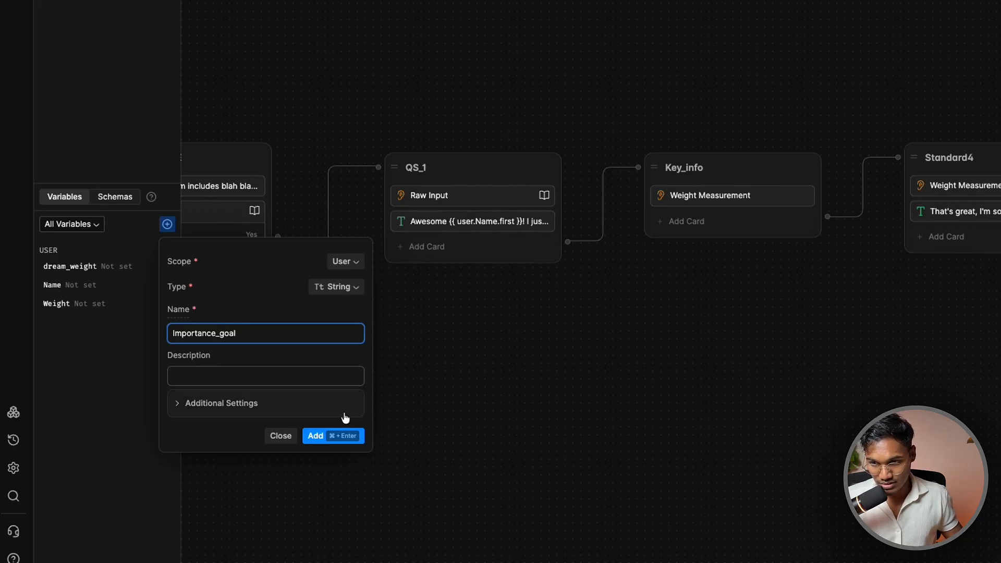
left_click(347, 436)
left_click(970, 144)
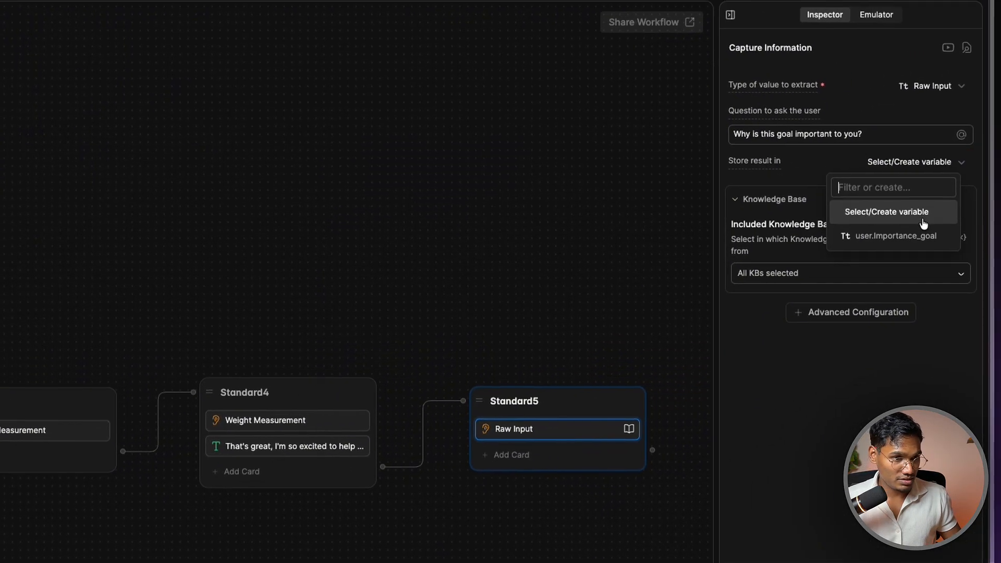
left_click(966, 214)
Add retries with a custom 'Sorry,...' message and delete the extra card from Standard5
left_click(793, 275)
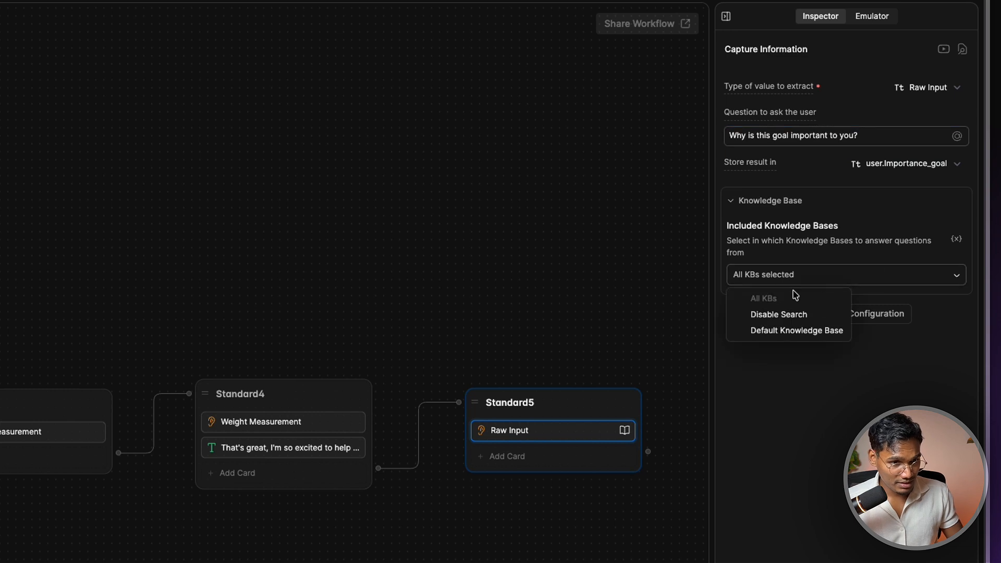
left_click(777, 326)
left_click(844, 315)
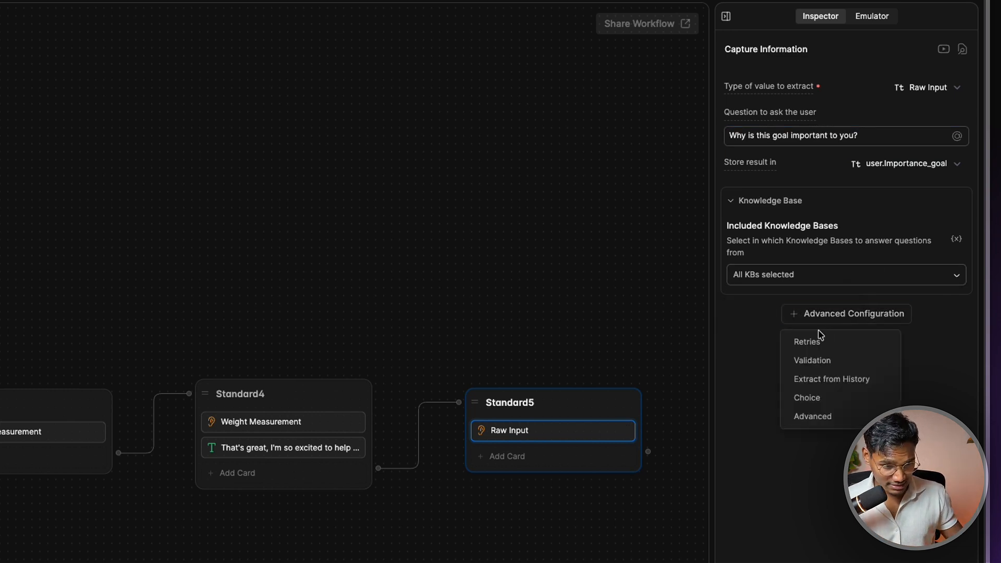
left_click(818, 336)
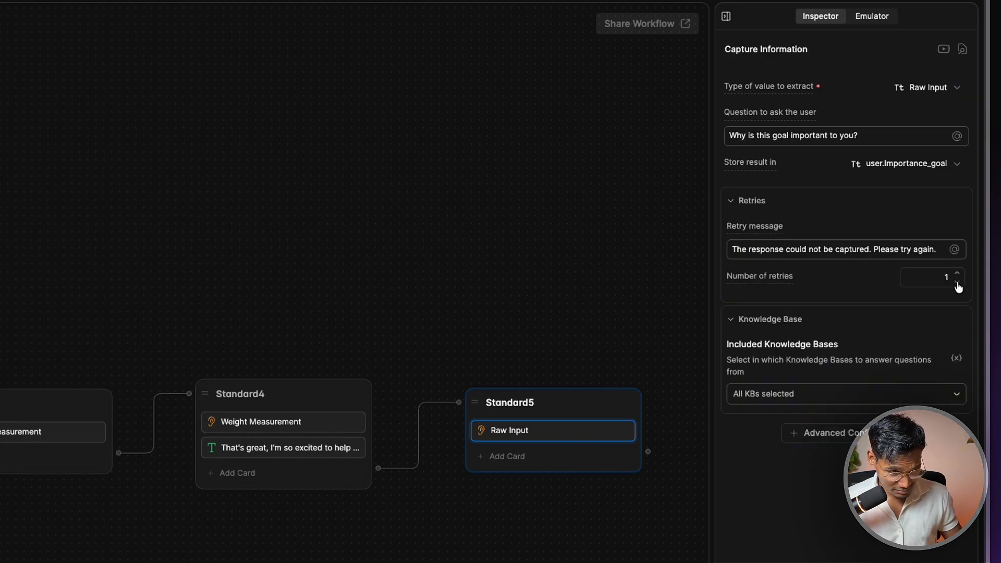
left_click(859, 245)
key("ctrl+a")
type("Sorry,")
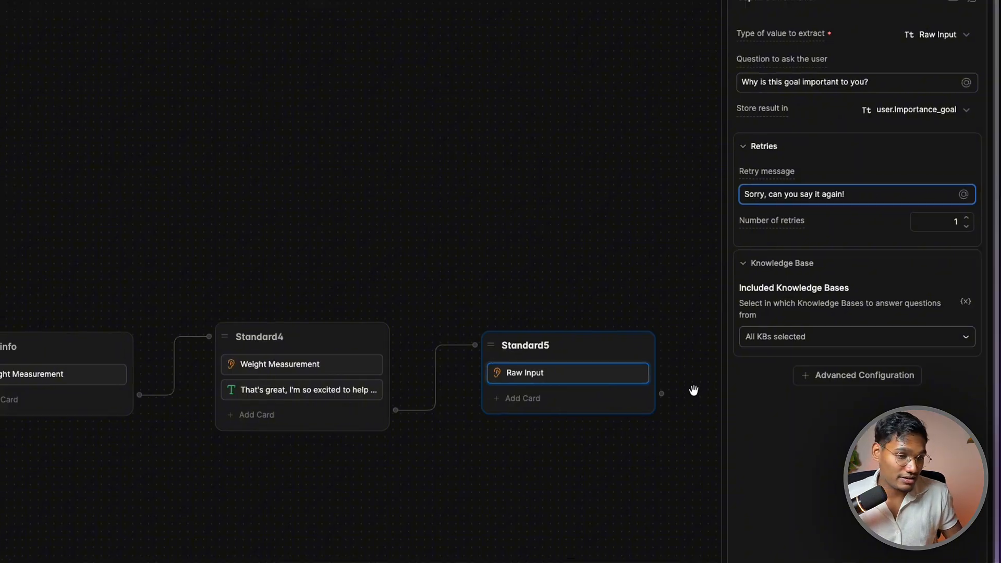
left_click(646, 449)
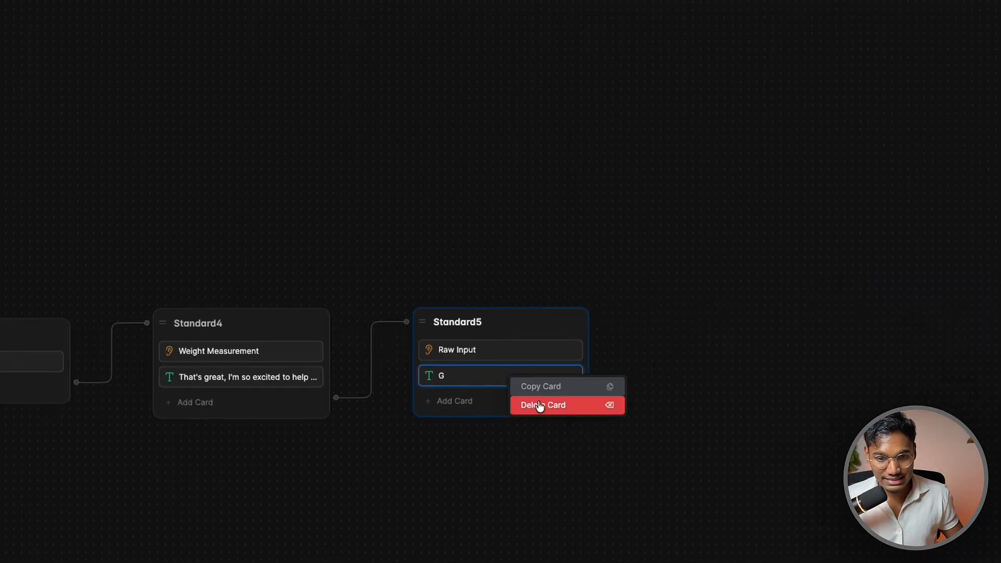
left_click(539, 407)
left_click_drag(595, 371, 645, 328)
Add node Standard6 after Standard5 and an Email Address capture card to Standard5
left_click(683, 382)
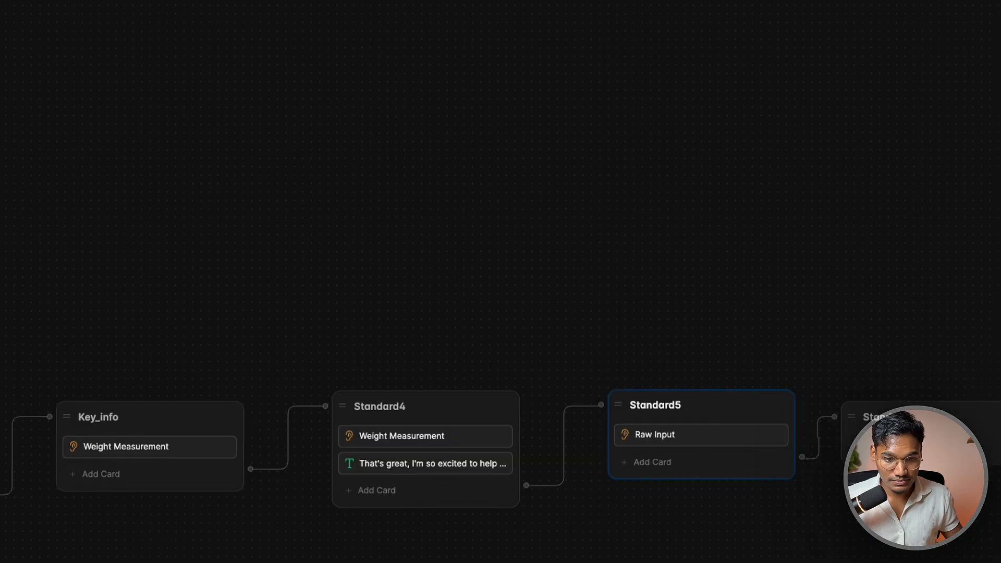
left_click(902, 447)
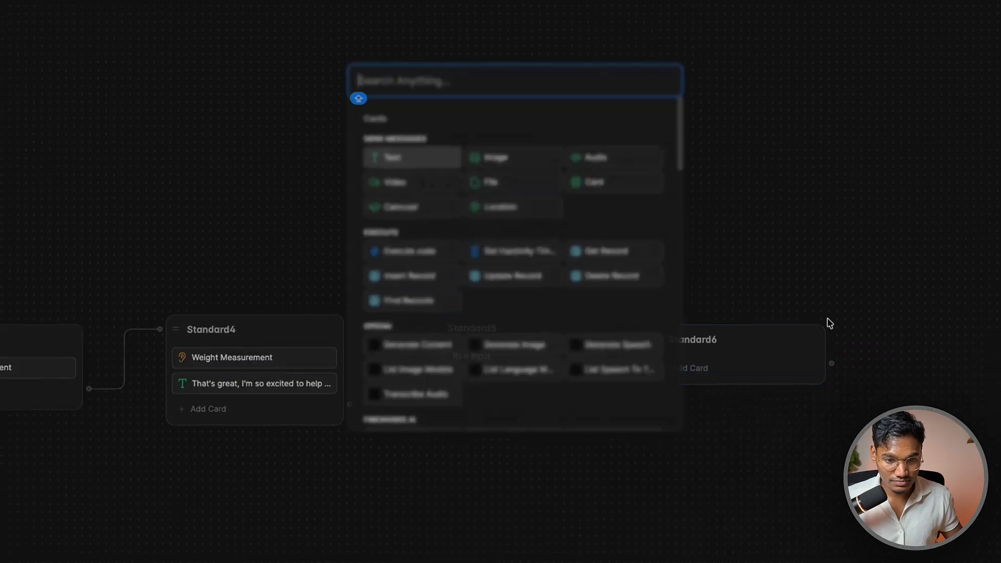
scroll(487, 289, "down", 8)
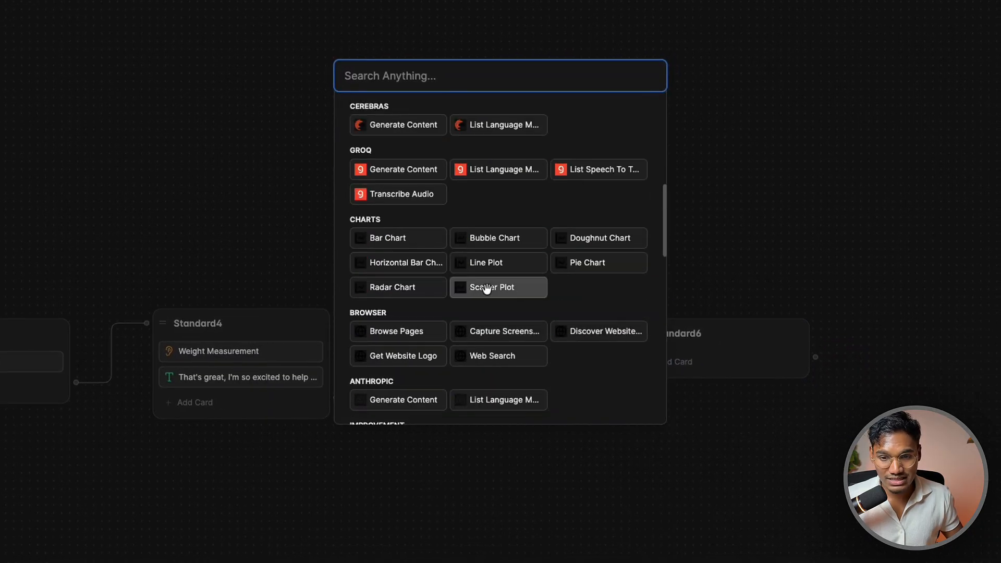
scroll(487, 288, "down", 10)
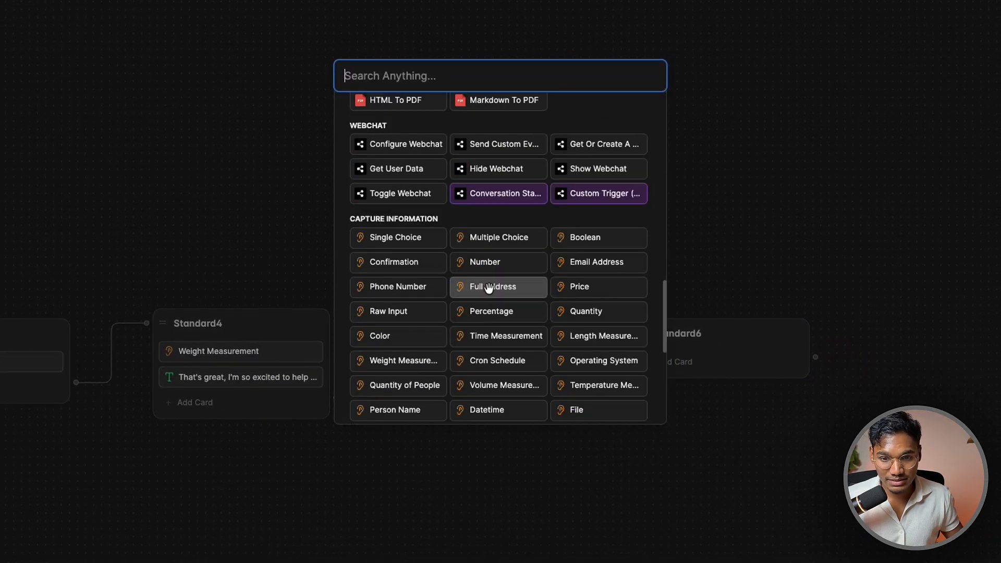
left_click(595, 262)
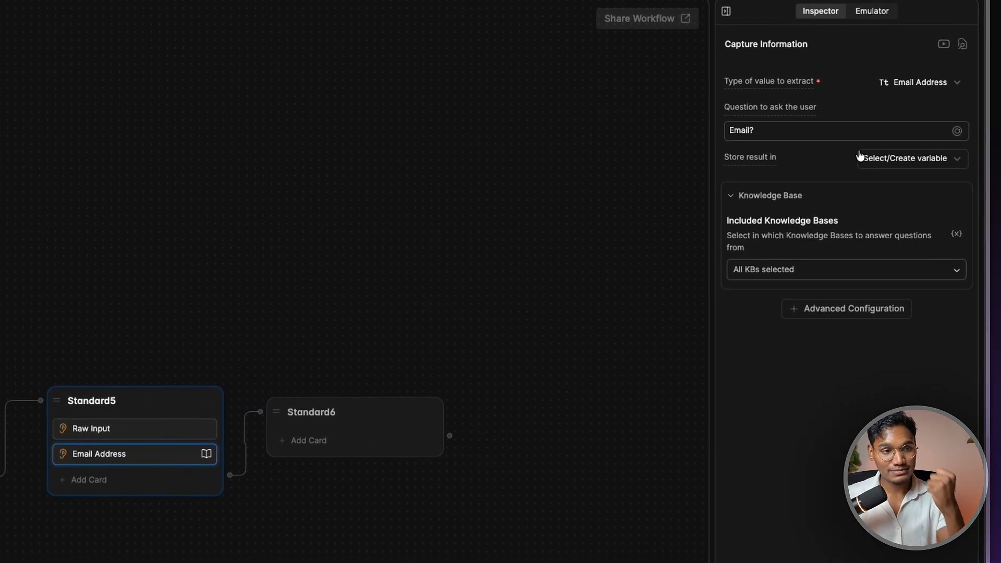
Replace 'Email?' with a question asking users to share their email so we can get back to them
left_click(801, 131)
key("super+a")
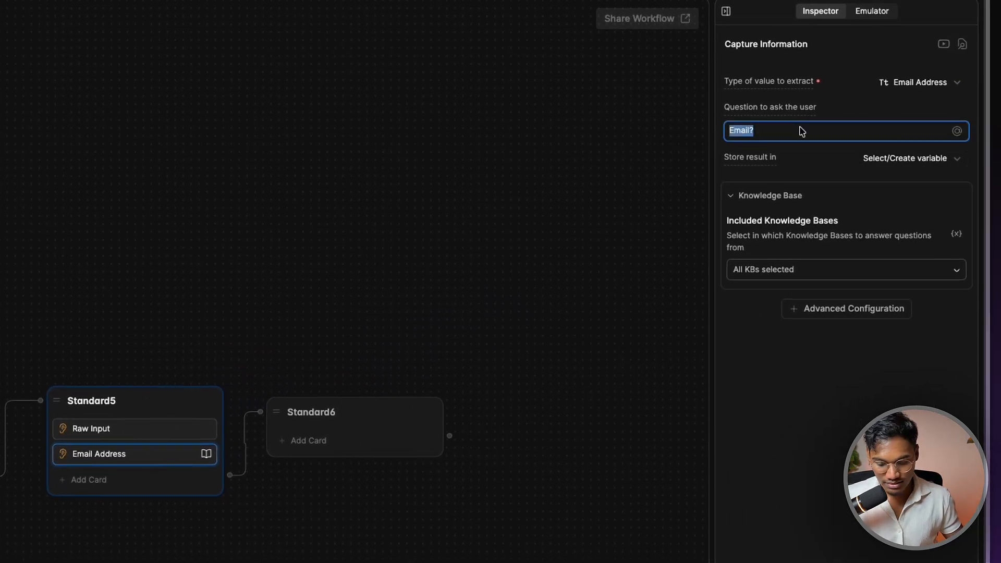
type("C")
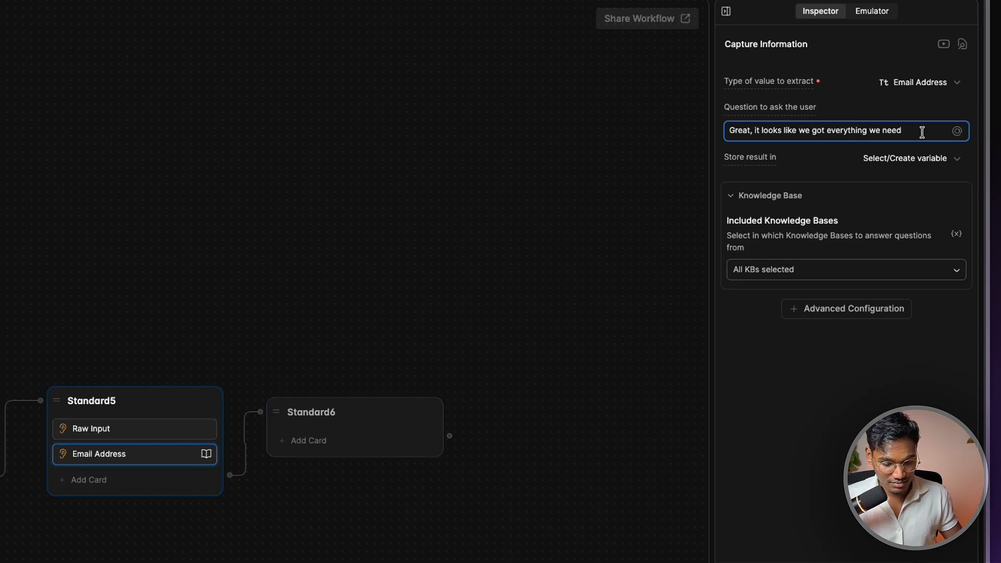
type(". Can you go by sharing us your email so we can get back to you?")
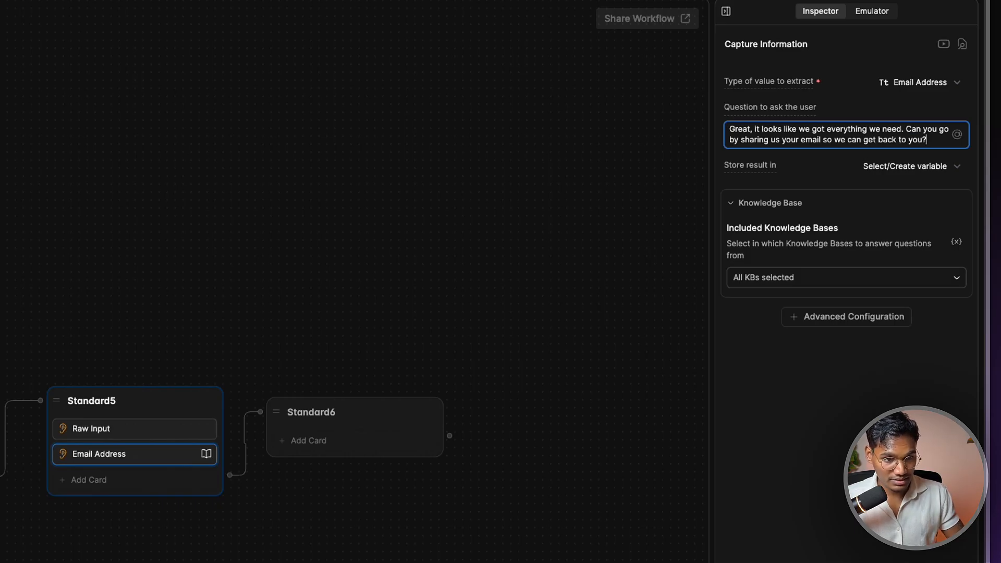
left_click(865, 282)
Disable knowledge base search and store the email in a new user String variable Email
left_click(772, 318)
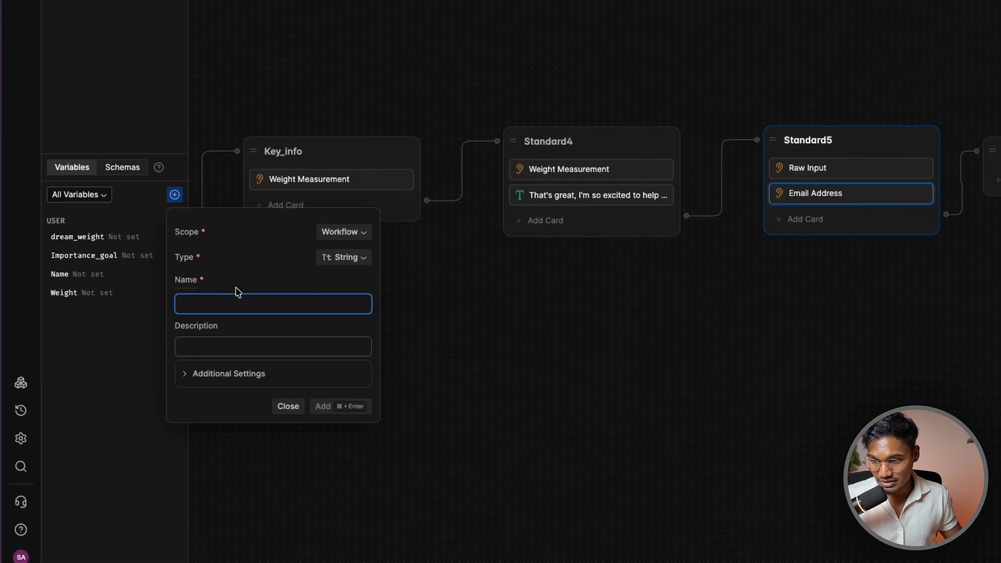
type("E")
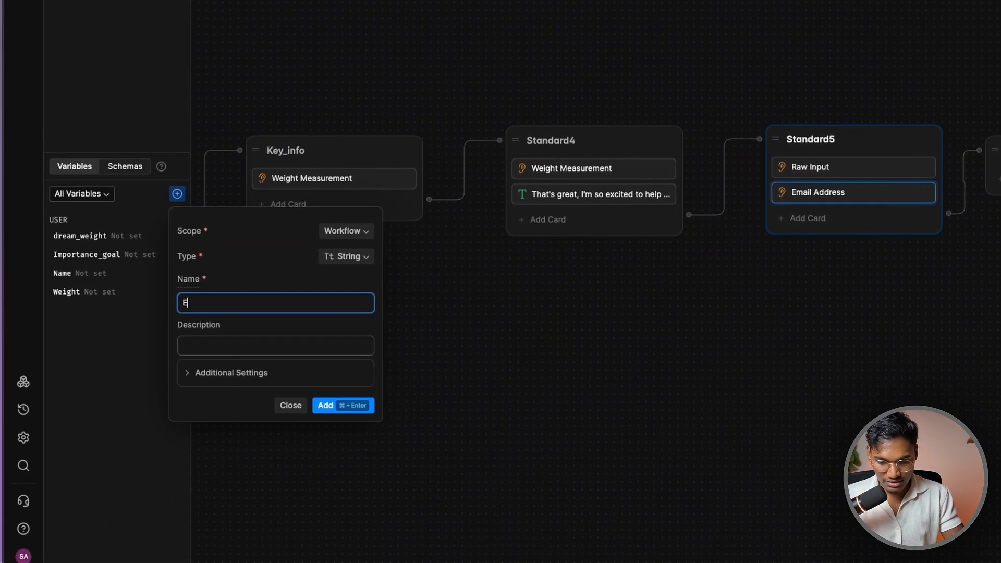
type("mail")
left_click(336, 235)
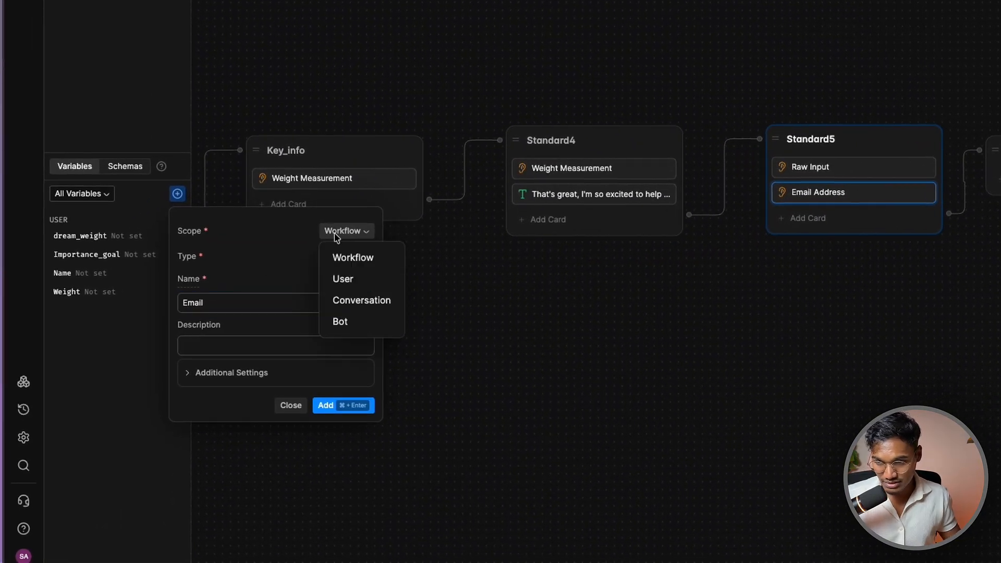
left_click(339, 277)
left_click(362, 258)
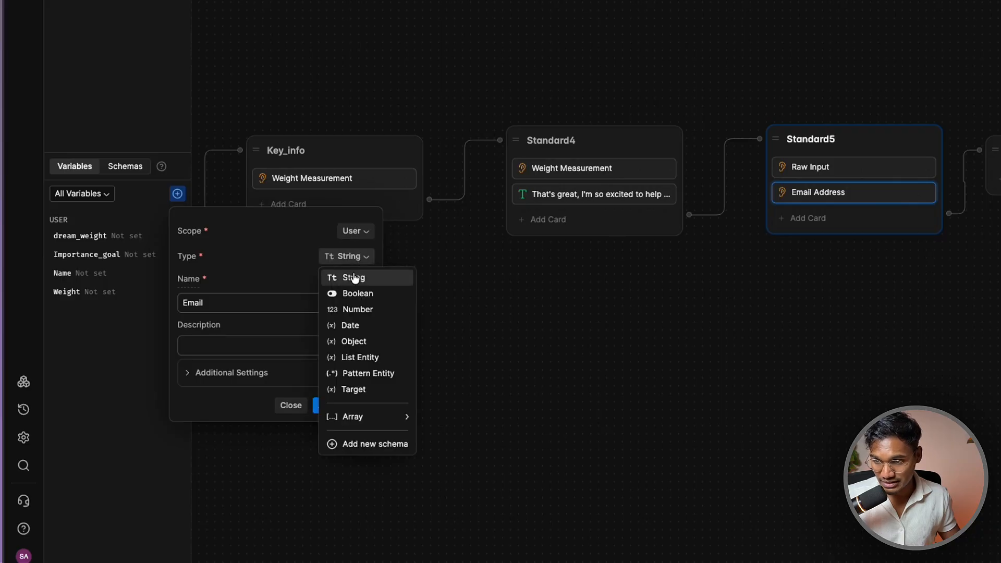
left_click(360, 276)
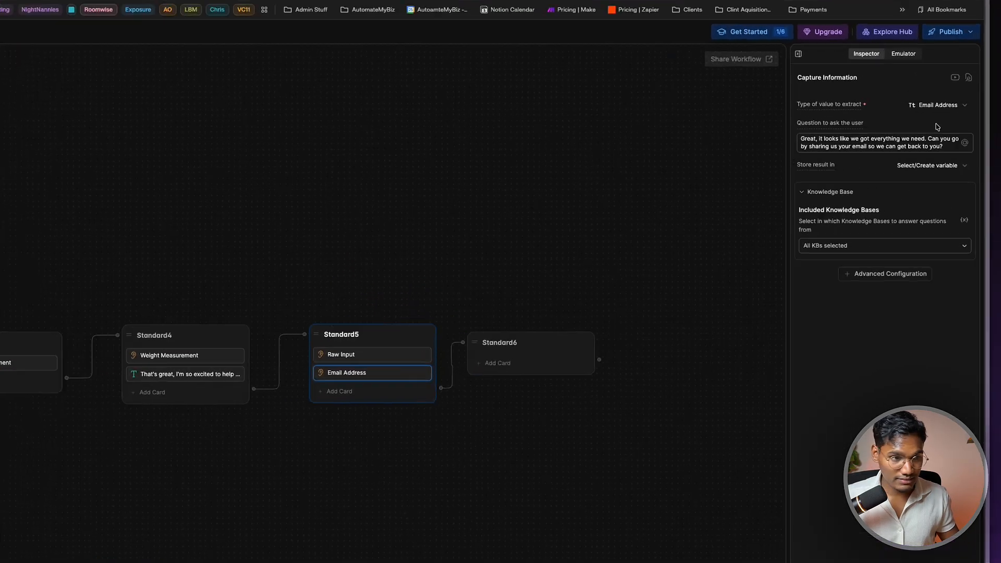
left_click(944, 165)
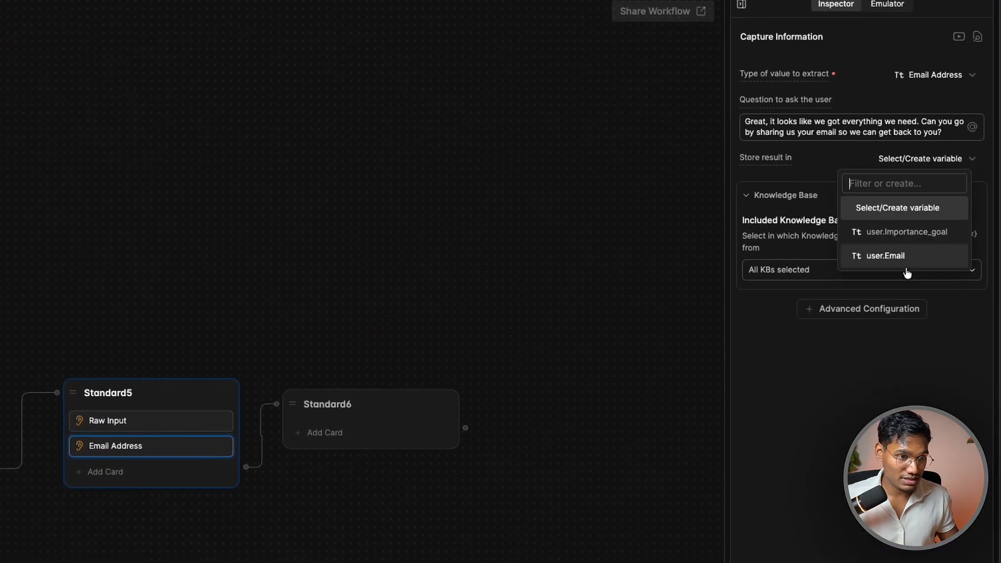
left_click(913, 238)
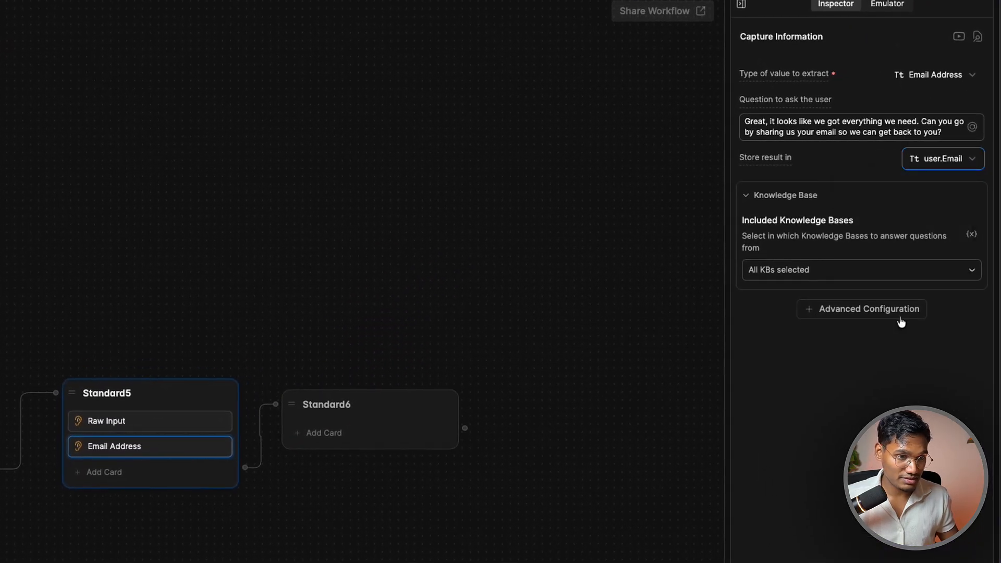
Add two retries with a 'Sorry, we didn't get you...' message showing an example email format
left_click(847, 276)
left_click(839, 309)
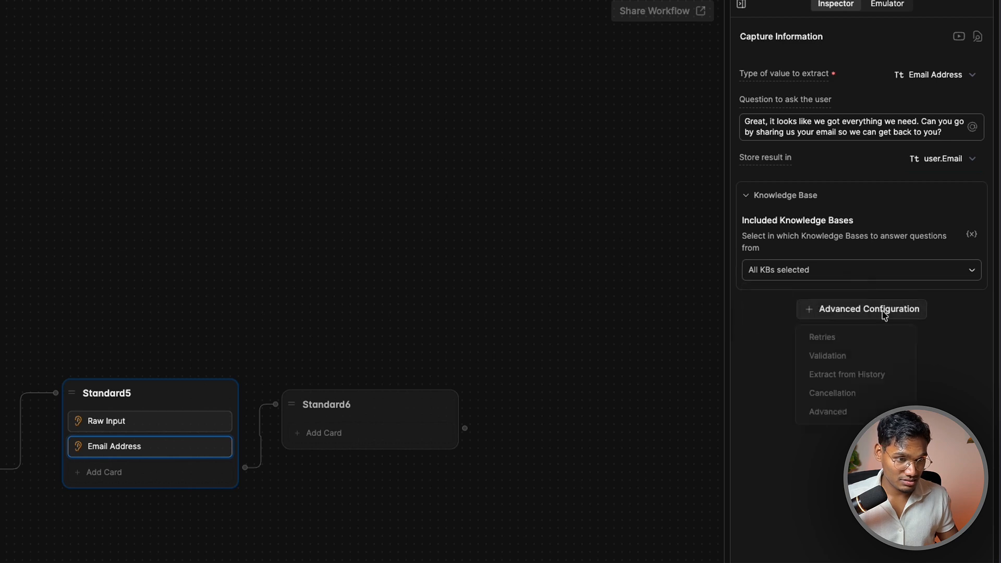
left_click(874, 344)
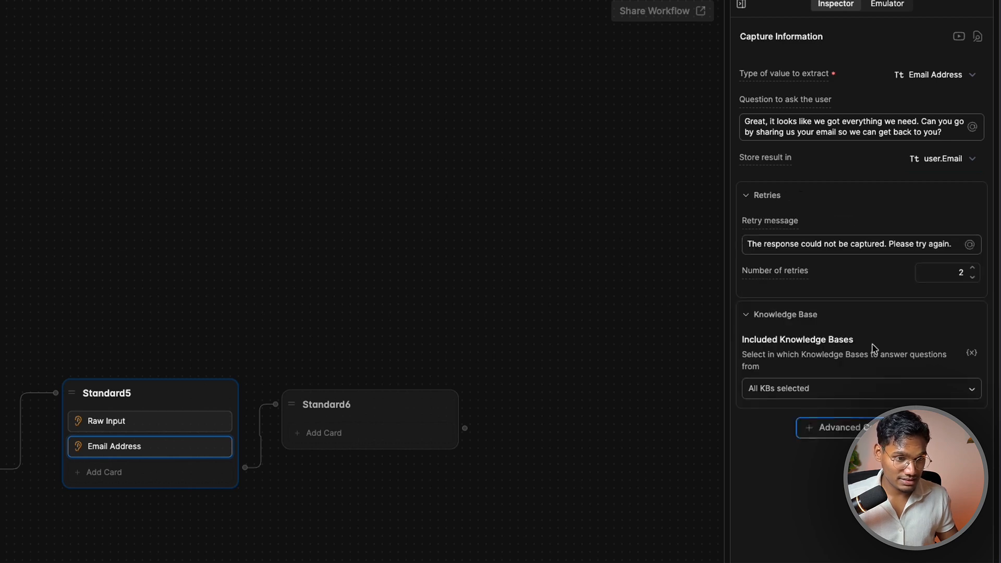
triple_click(846, 253)
type("S")
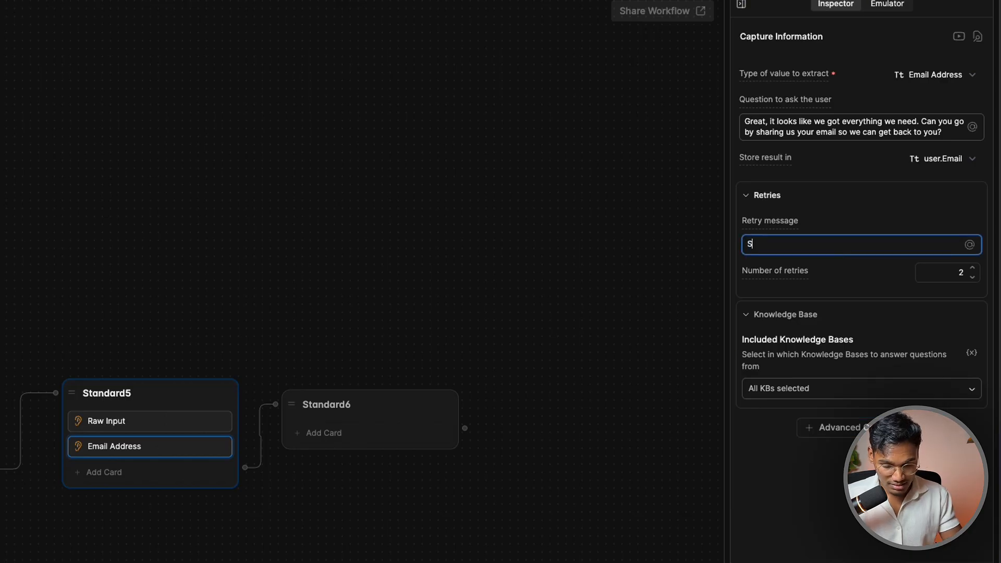
type("orry,")
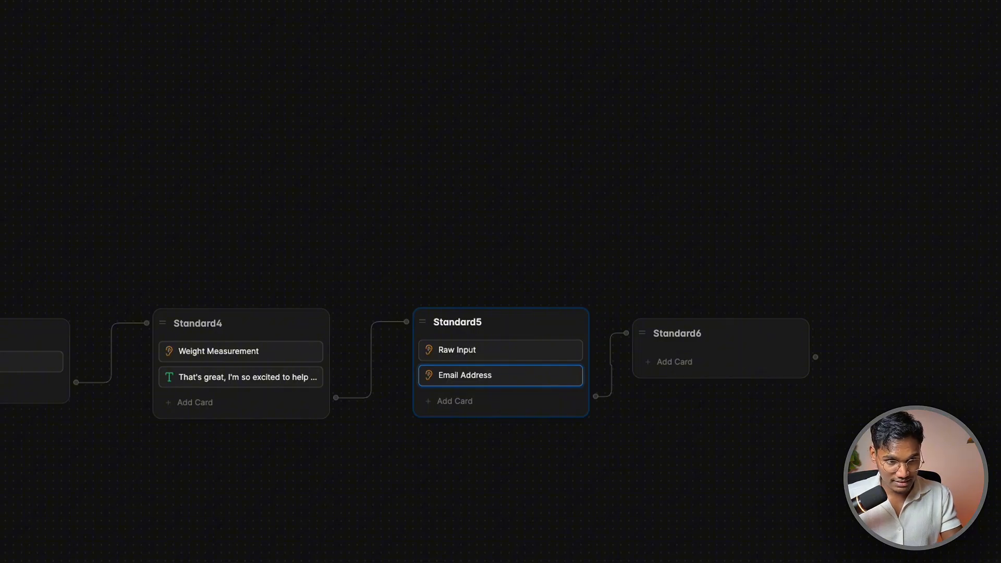
type(" we didn't get you. Can you type it in like this")
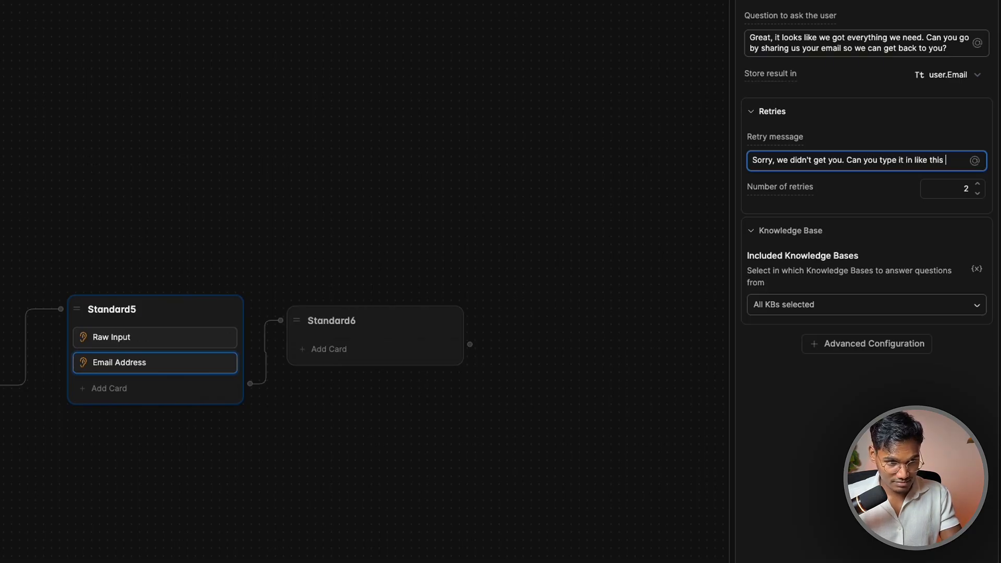
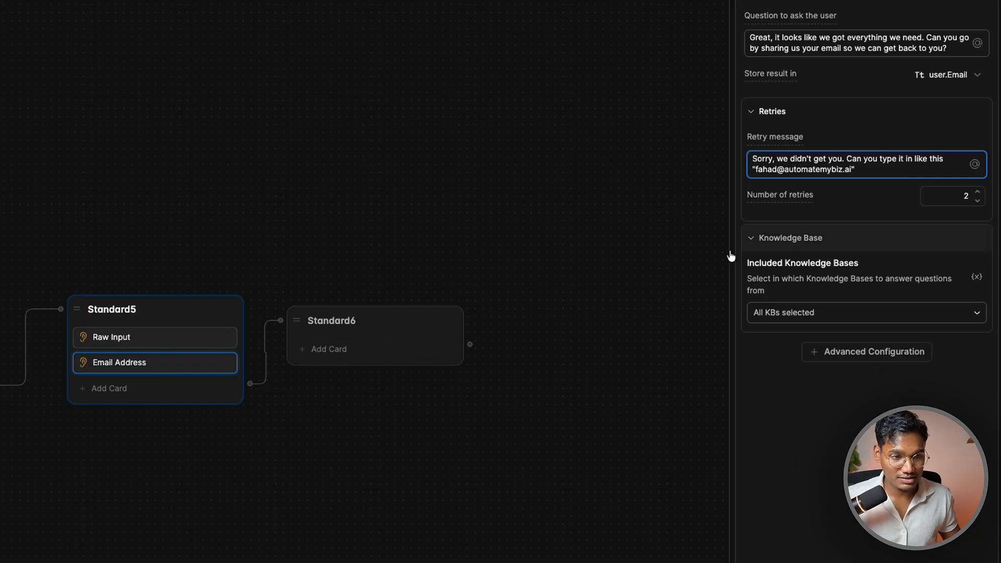
left_click_drag(524, 475, 349, 479)
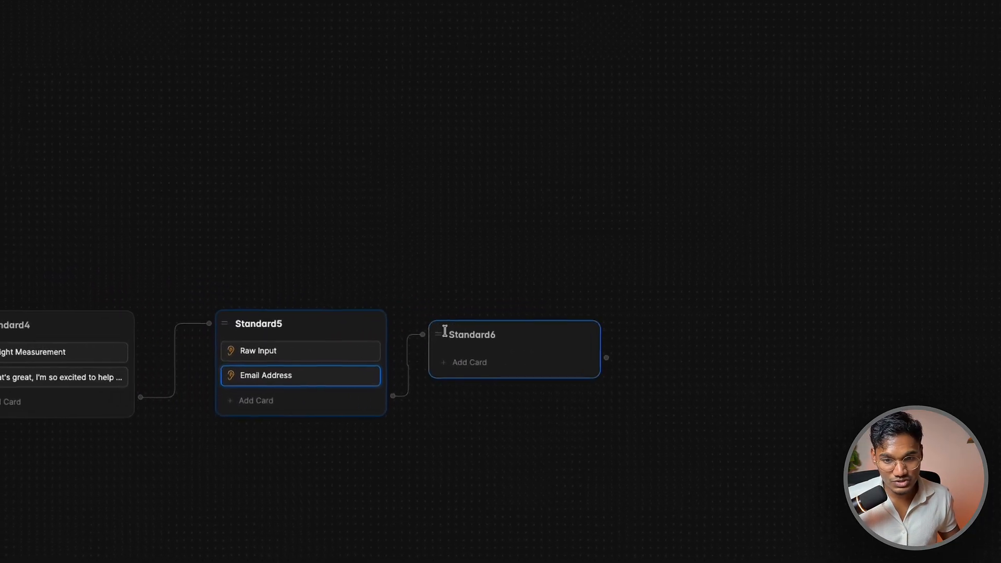
left_click_drag(445, 331, 543, 320)
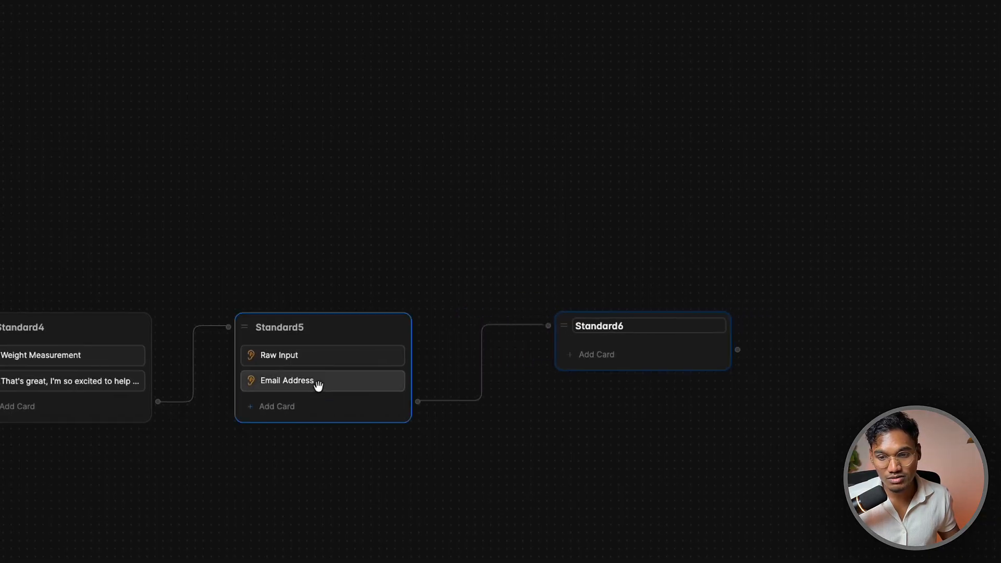
left_click(313, 406)
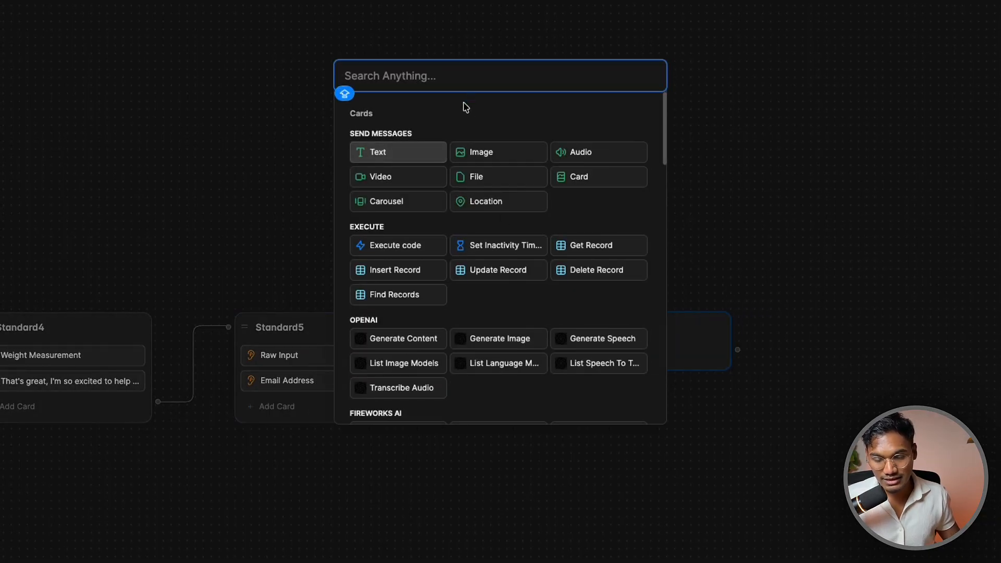
scroll(448, 206, "down", 10)
scroll(437, 211, "down", 1)
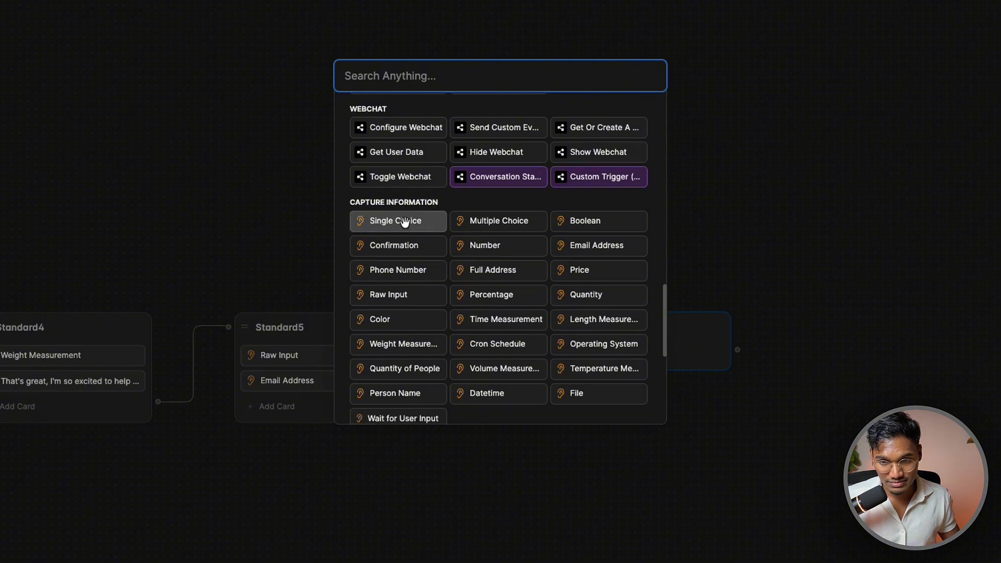
left_click(404, 220)
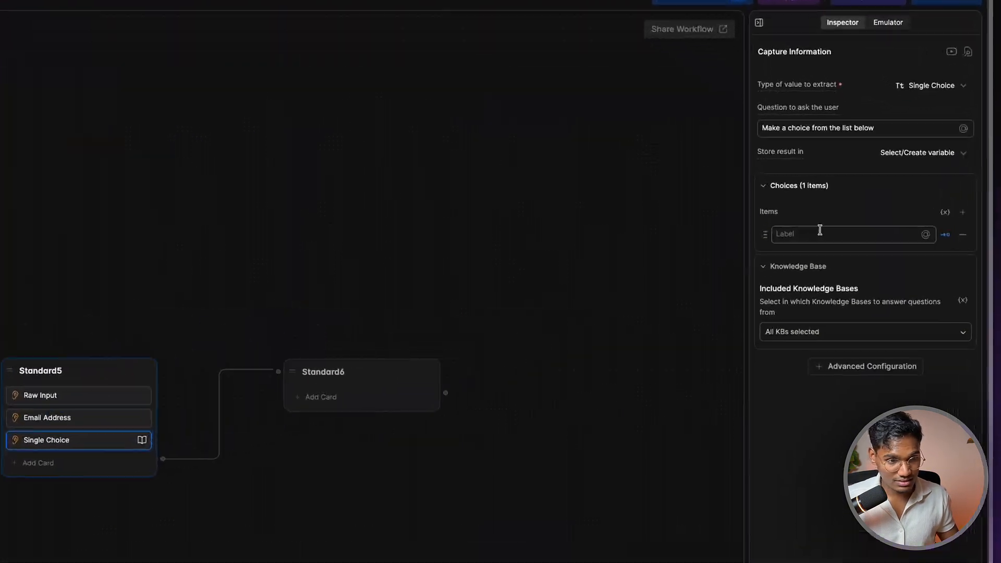
triple_click(856, 160)
type("Can you confirm if the email is")
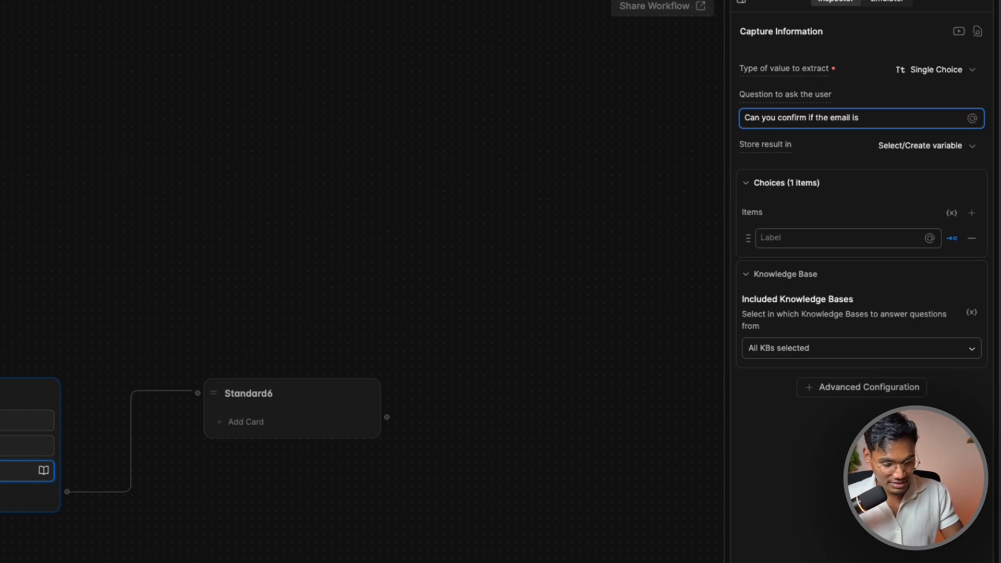
left_click(973, 118)
left_click(914, 186)
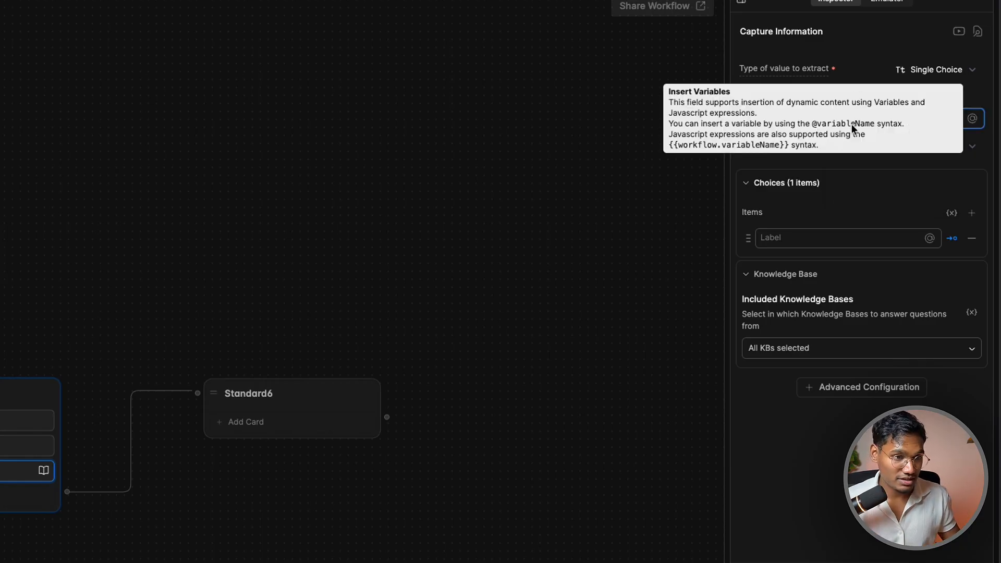
Disable knowledge base search for the card and put quotes around the email variable
left_click(791, 349)
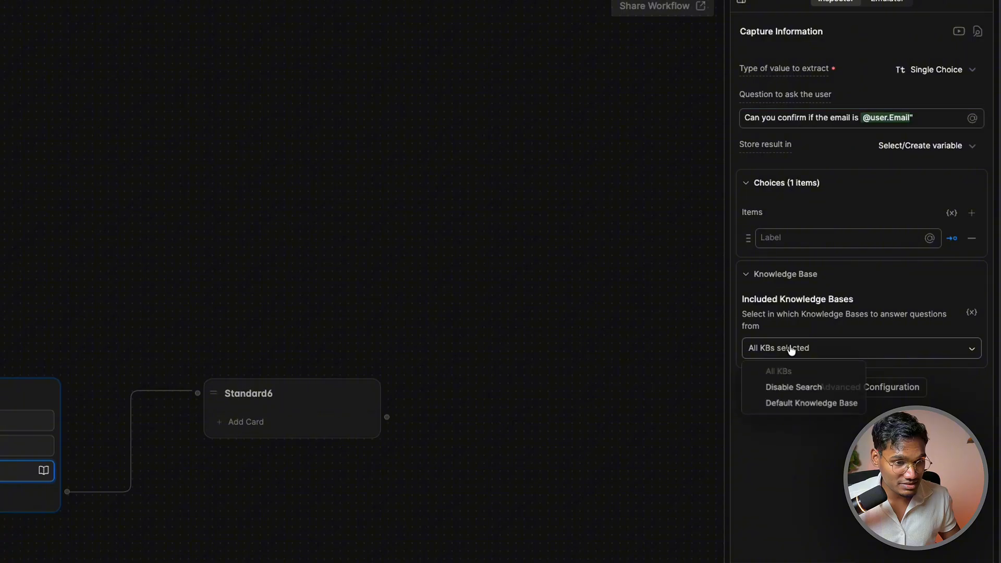
left_click(784, 390)
left_click(856, 117)
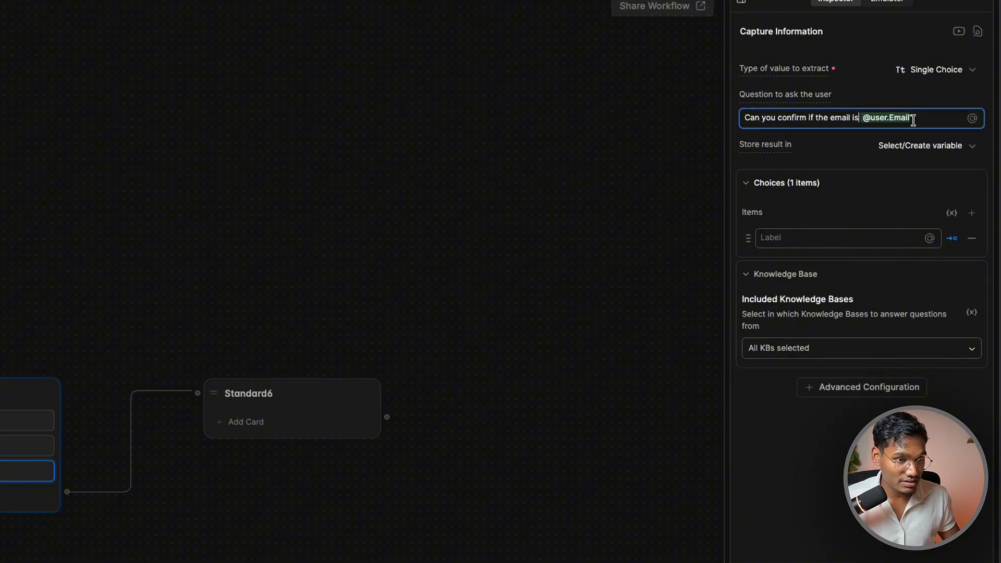
type("\"")
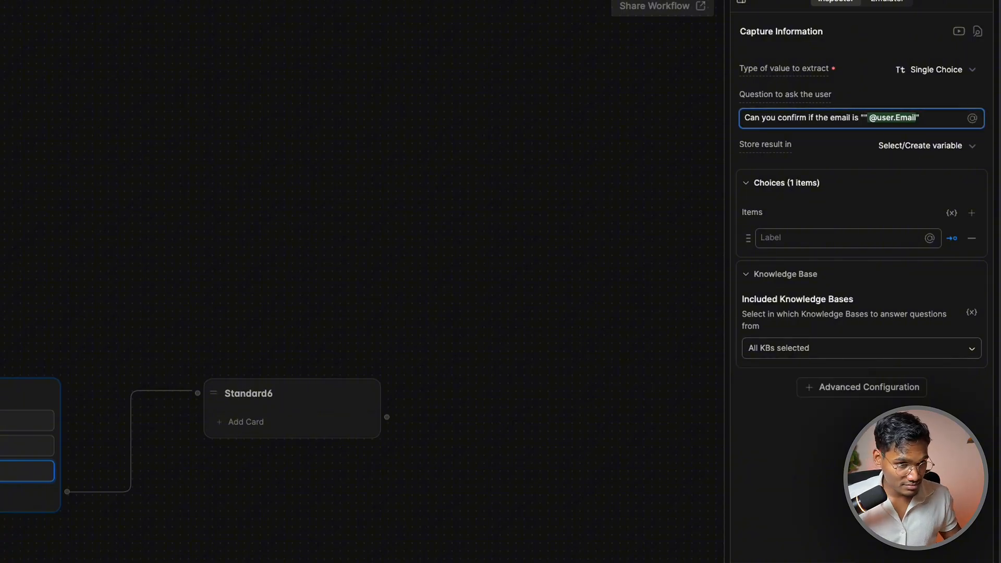
key("BackSpace")
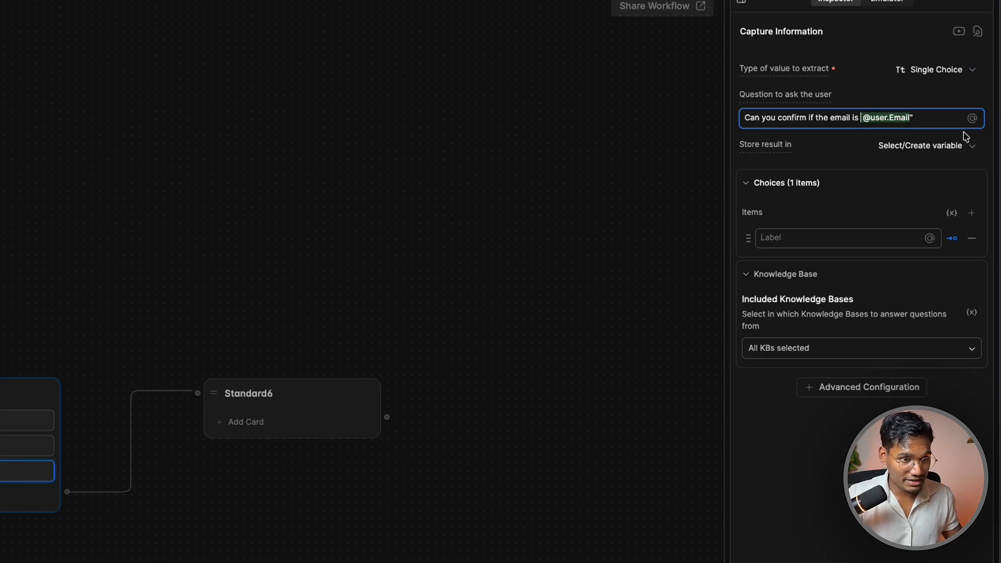
type("\"")
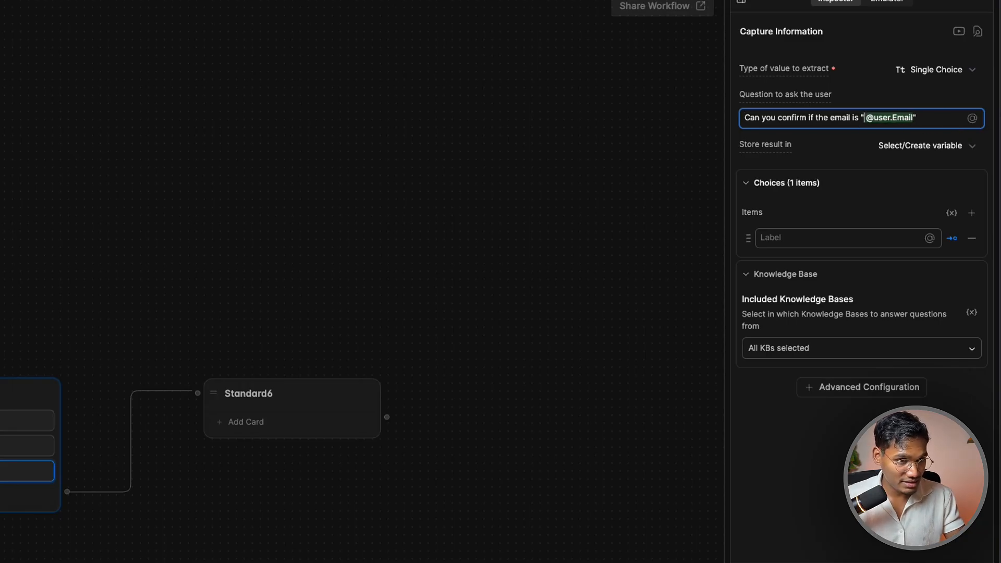
Add Yes and No choices and connect Yes to Standard6
left_click(807, 244)
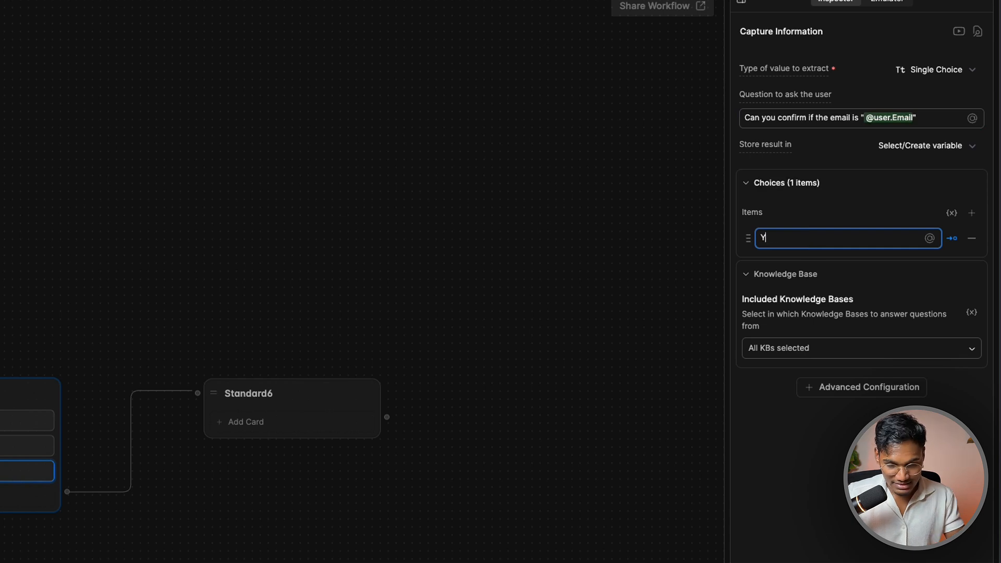
type("Yes")
key("Return")
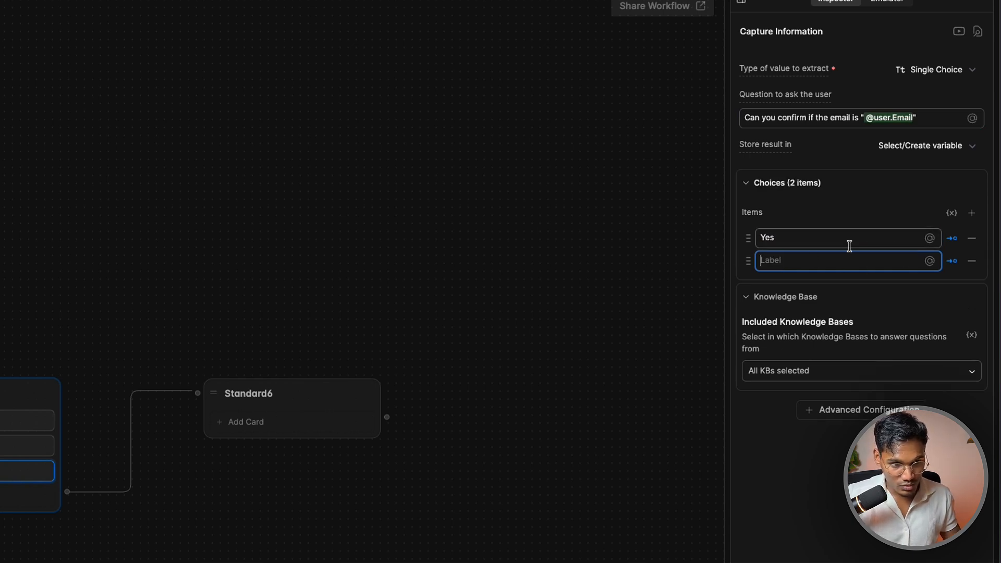
left_click(270, 290)
left_click_drag(417, 431, 574, 332)
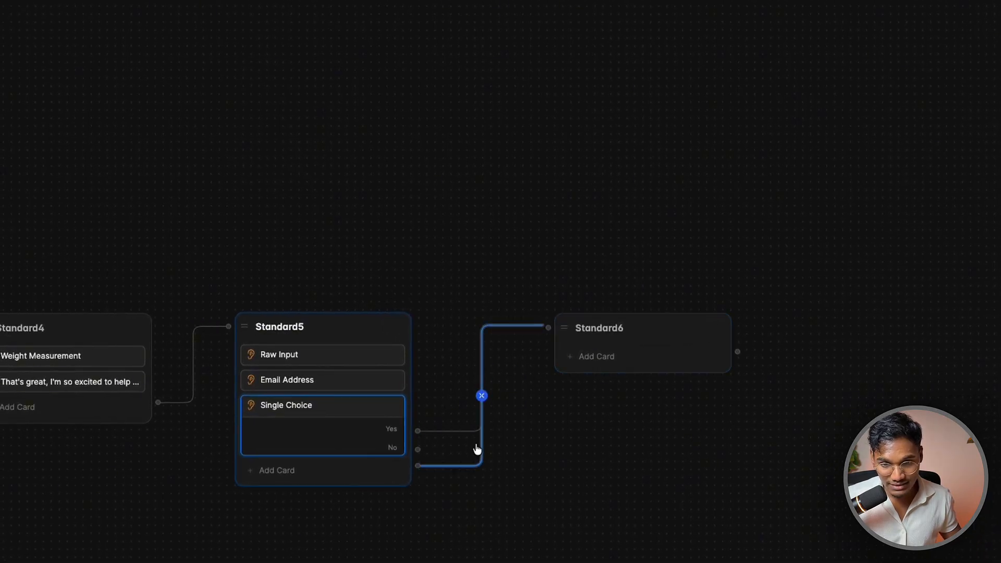
Remove the extra edge into Standard6 and create a Standard7 node from the No choice
left_click(482, 398)
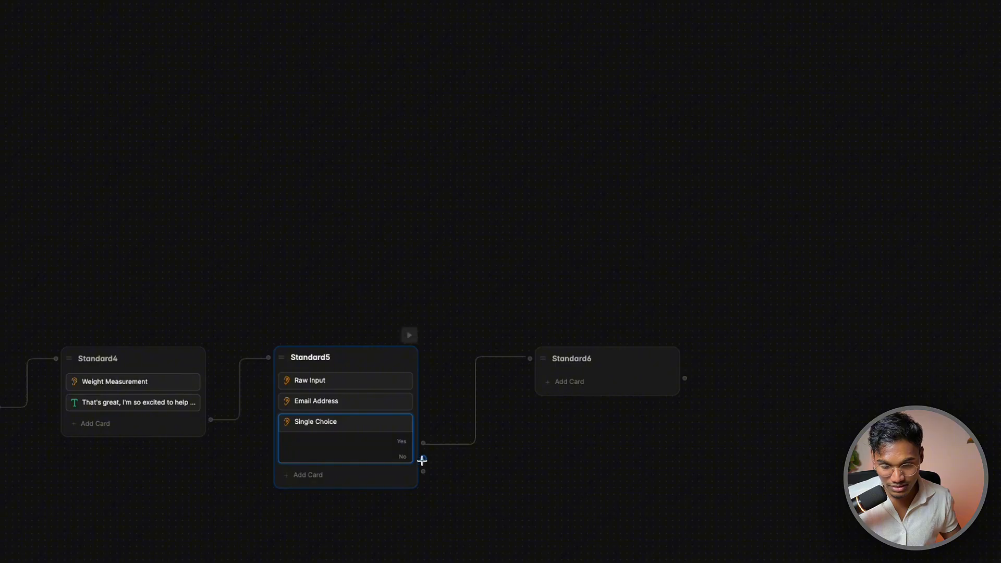
left_click_drag(421, 457, 268, 545)
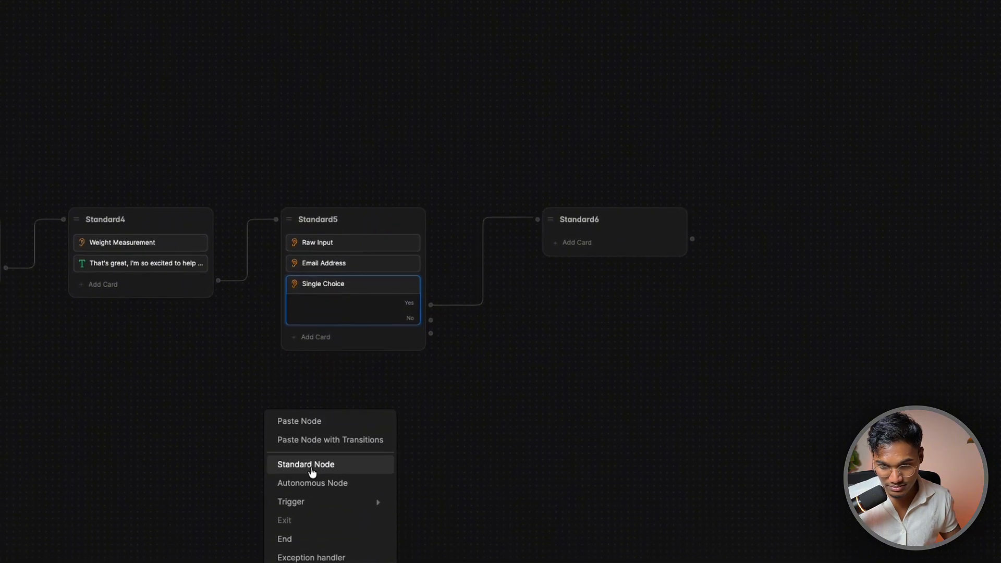
left_click(369, 470)
left_click(355, 437)
key("Escape")
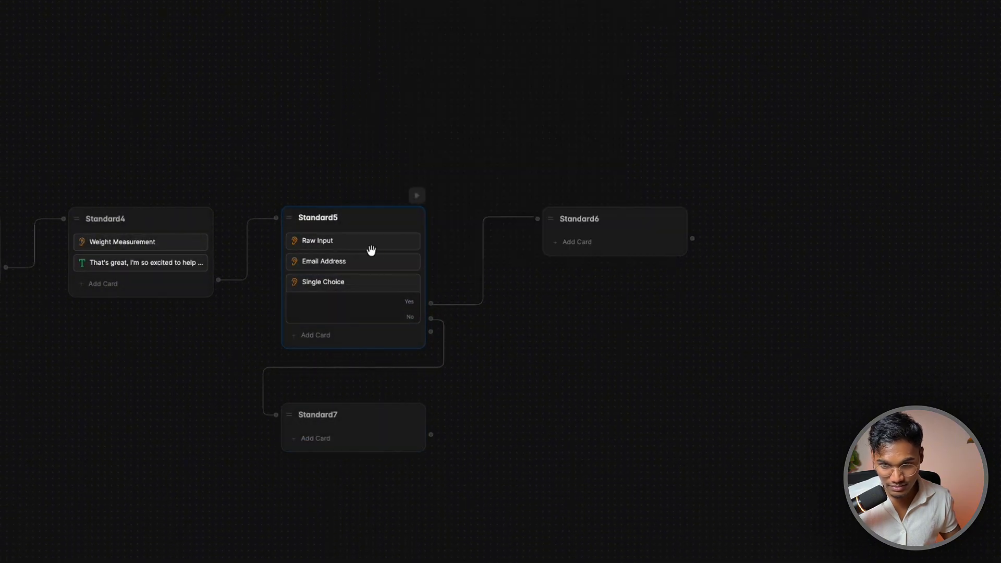
Copy the Email Address card into Standard7 and reword it to 'Cool, what's your email agin'
right_click(336, 261)
right_click(342, 279)
left_click(331, 410)
right_click(305, 442)
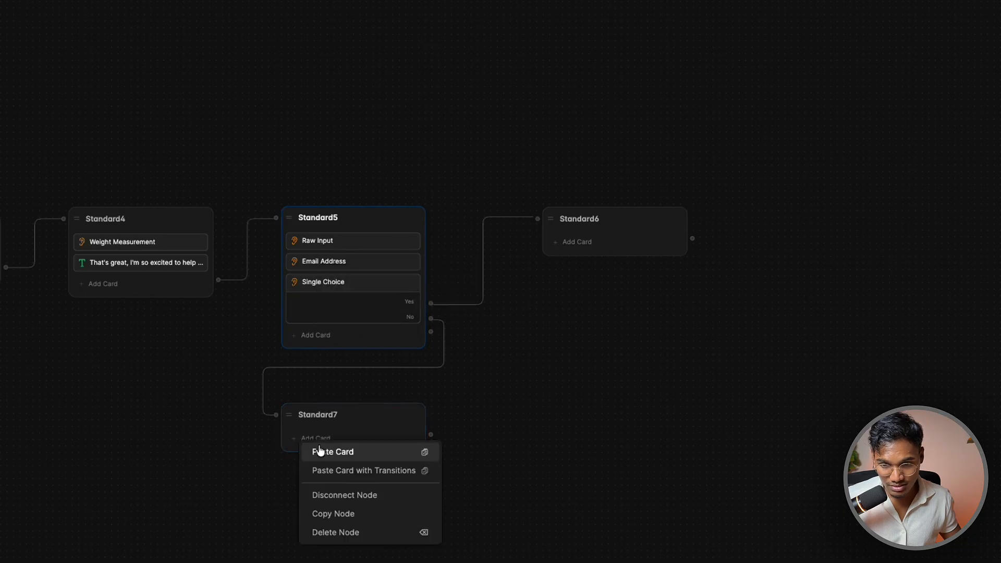
left_click(317, 451)
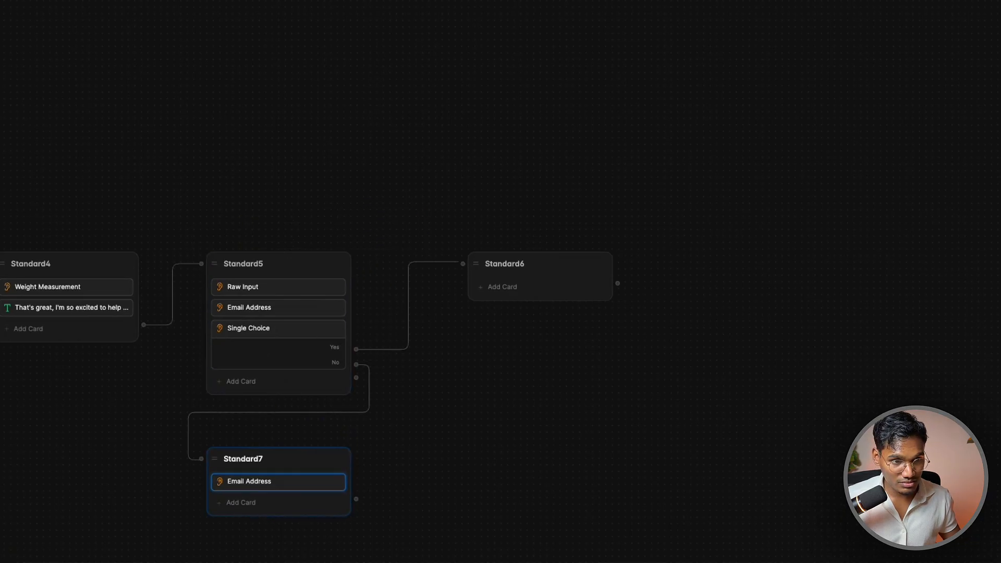
triple_click(822, 120)
type("cOO")
key("BackSpace")
key("BackSpace")
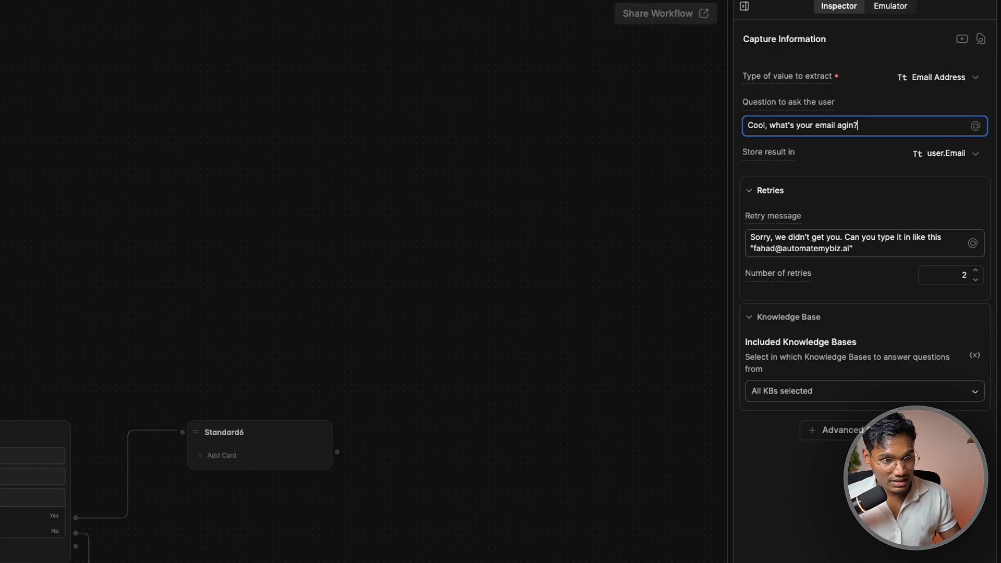
Connect Standard7 to Standard6 and add a Phone Number card to Standard6
left_click_drag(453, 490, 583, 249)
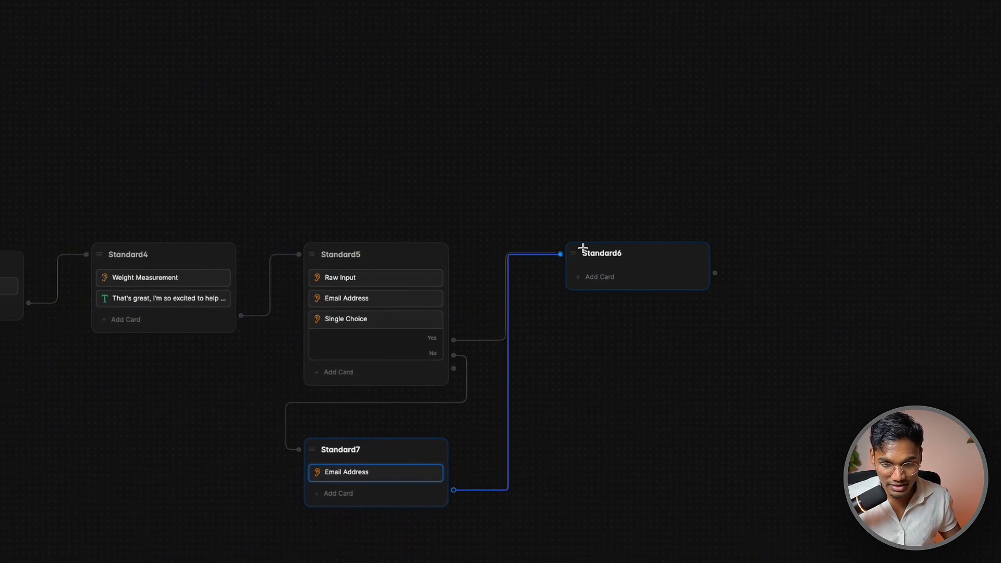
left_click(600, 282)
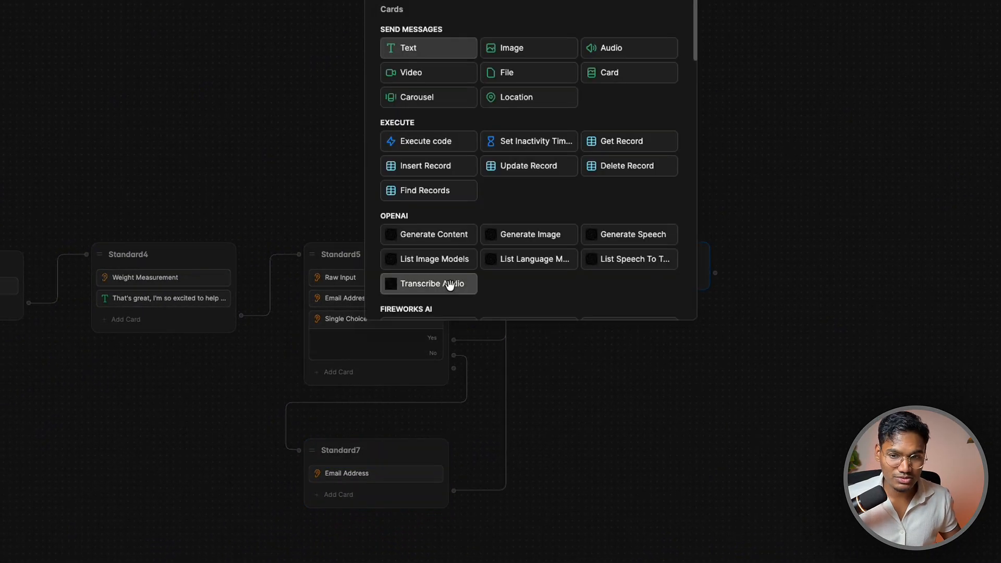
scroll(503, 73, "down", 15)
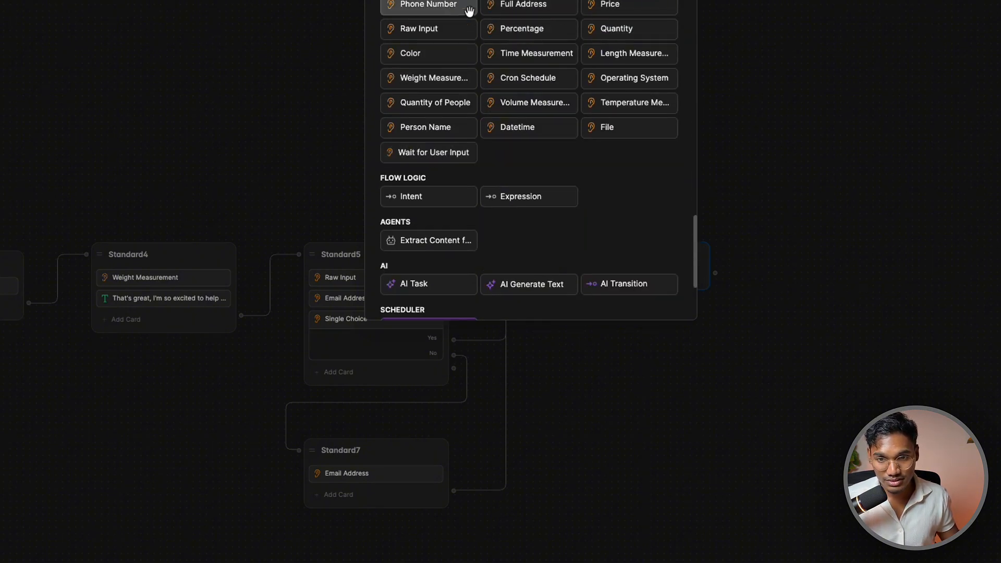
left_click(452, 7)
Replace the default phone question with text beginning 'Cool'
left_click(884, 145)
key("super+a")
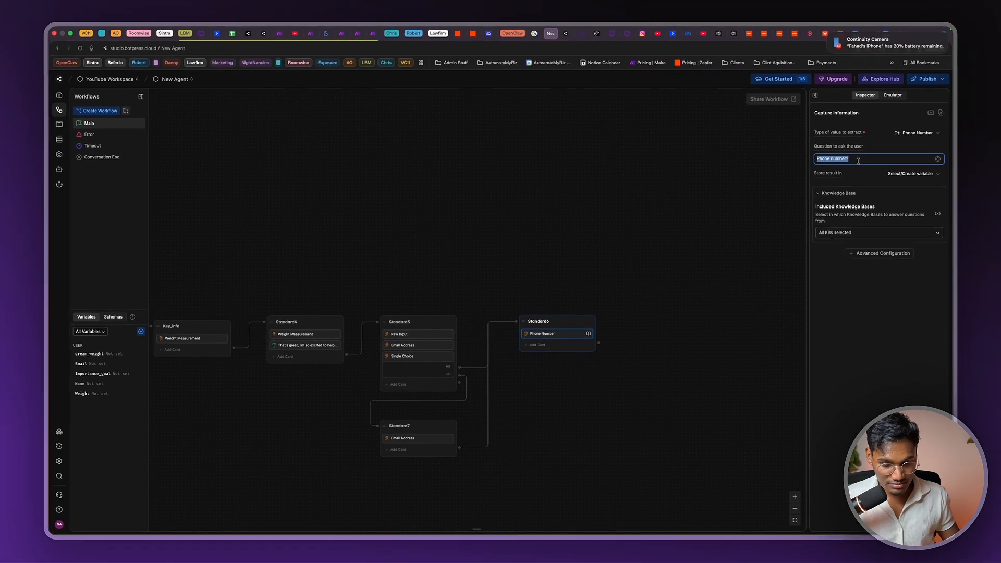
type("cOOL")
key("BackSpace")
key("BackSpace")
key("BackSpace")
key("BackSpace")
type("Coo")
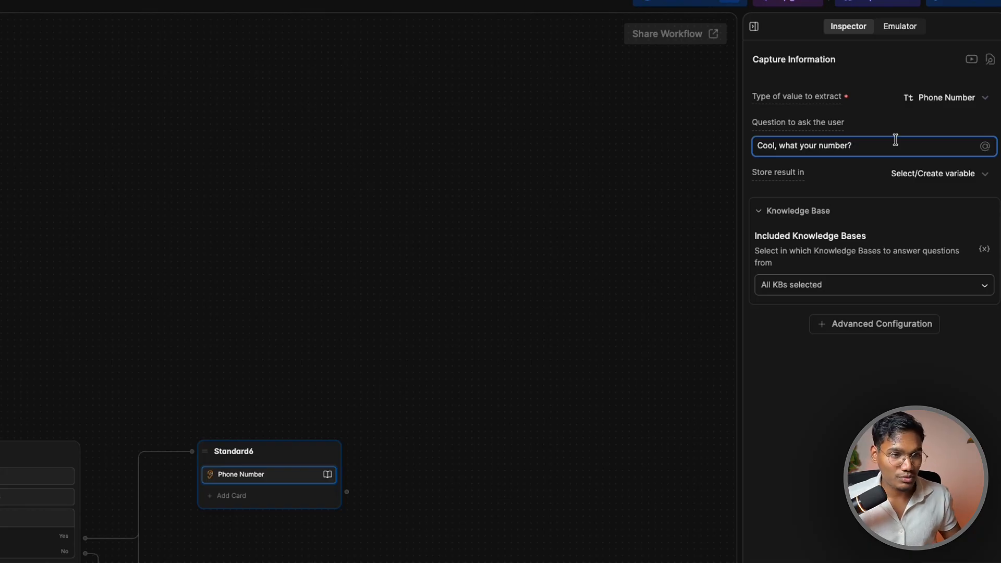
Create a user-scoped variable named number
left_click(188, 188)
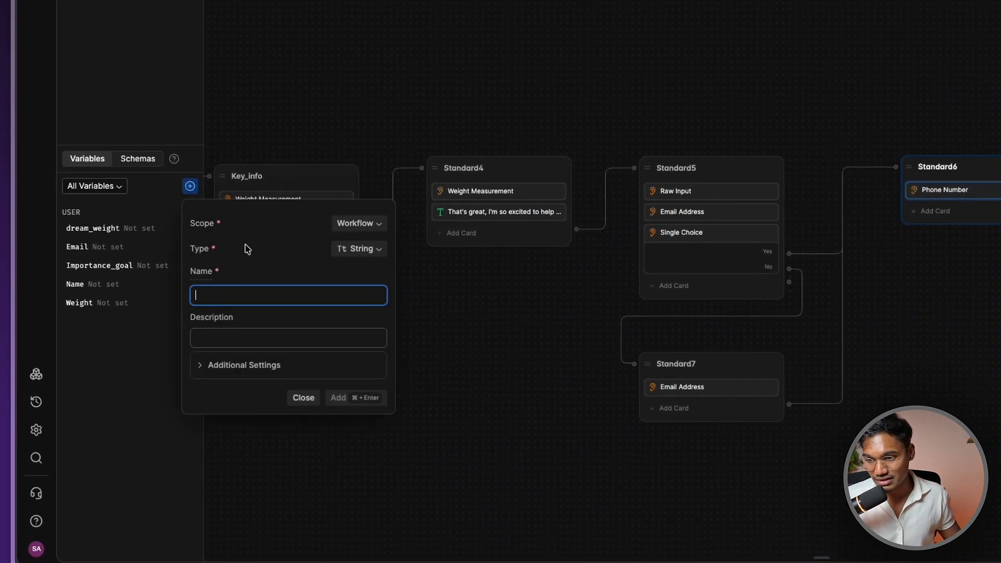
type("nu")
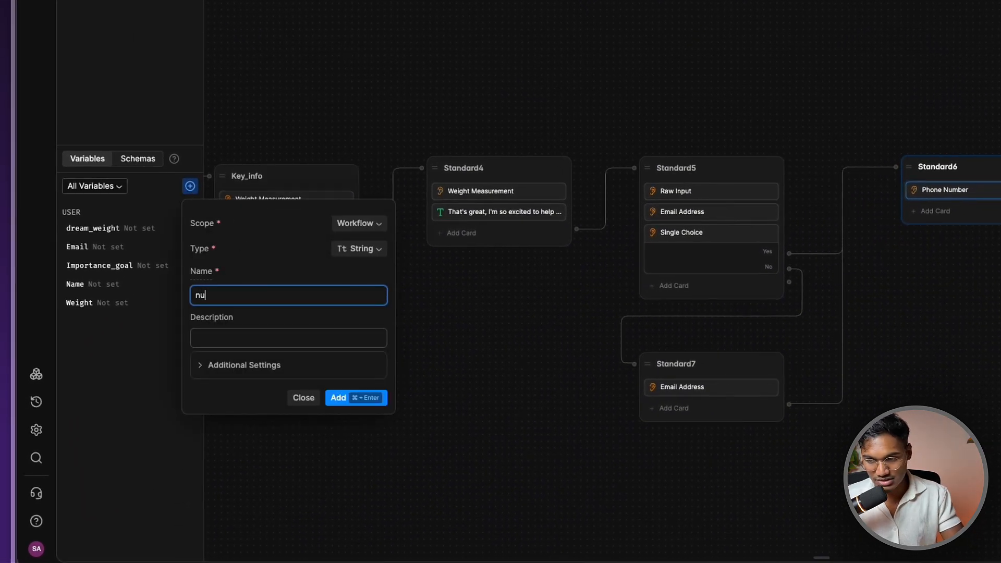
type("mber")
left_click(366, 222)
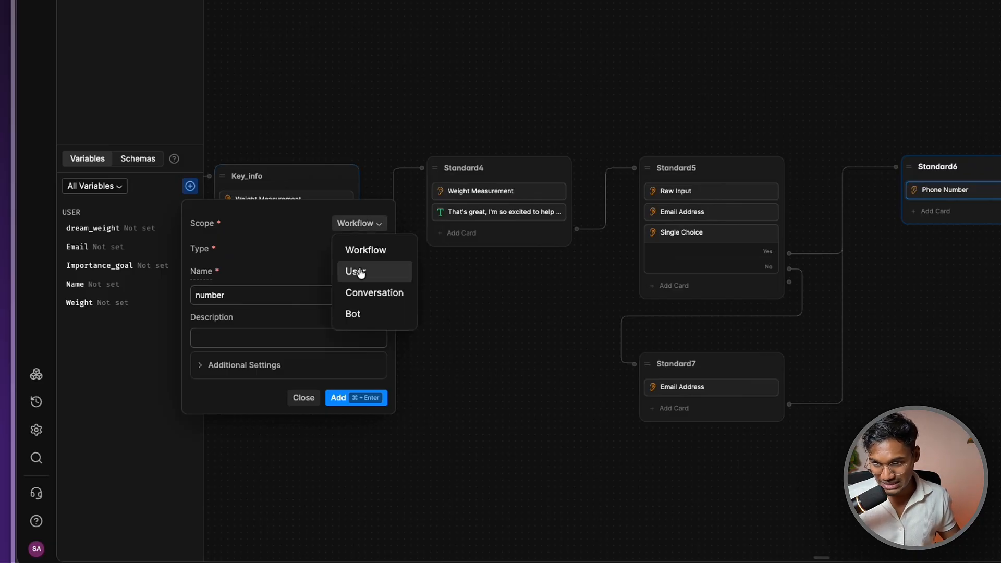
left_click(357, 270)
double_click(265, 296)
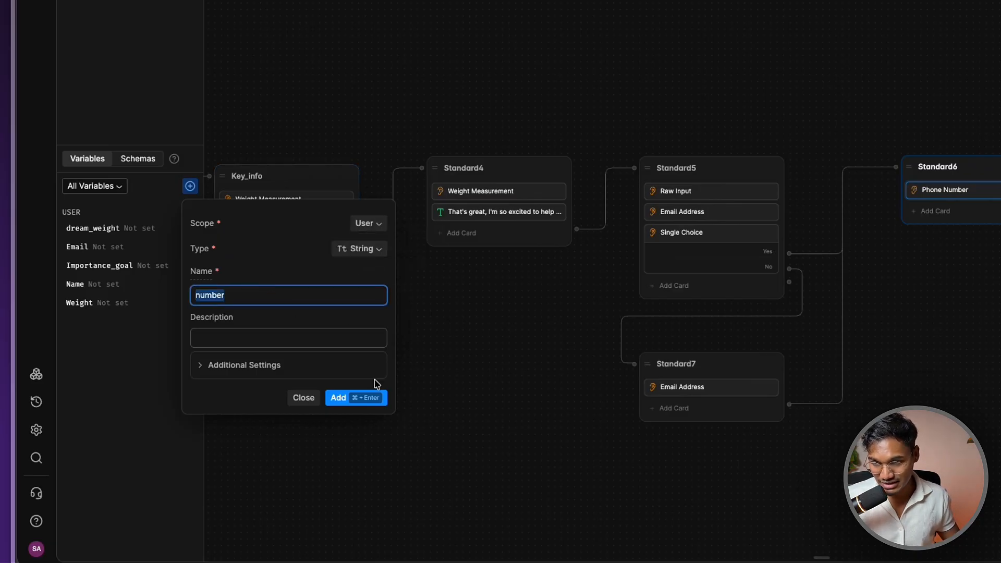
left_click(359, 249)
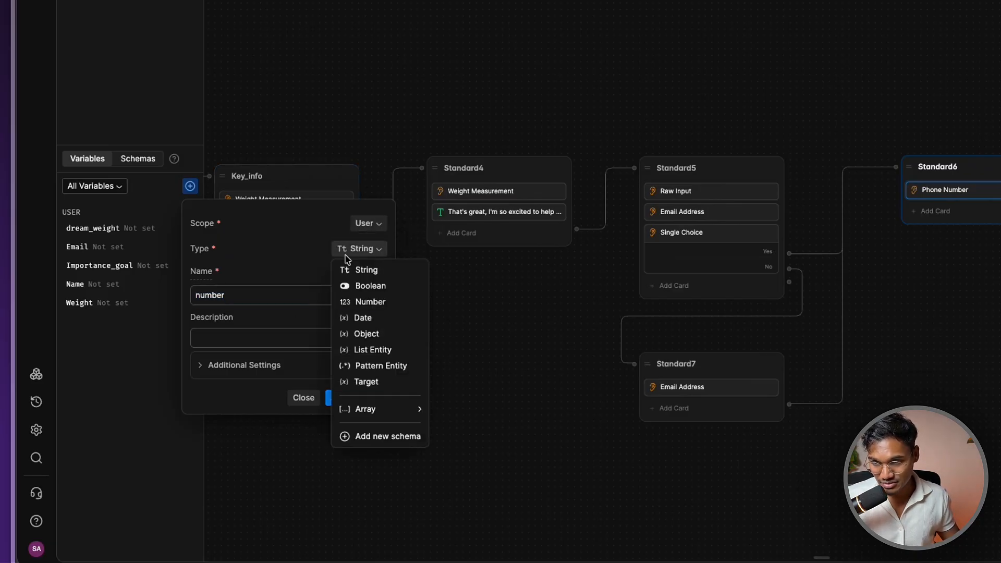
left_click(369, 302)
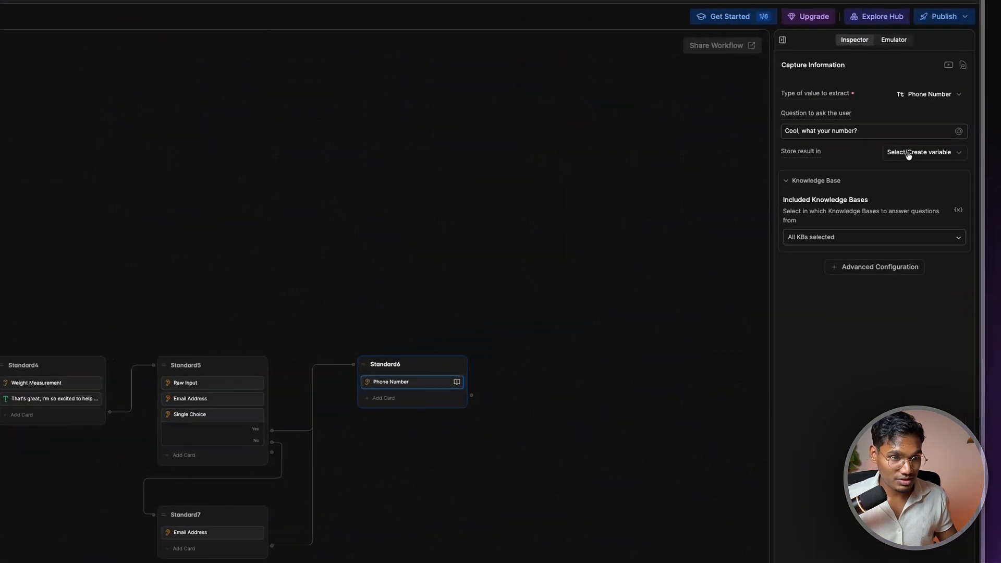
left_click(912, 152)
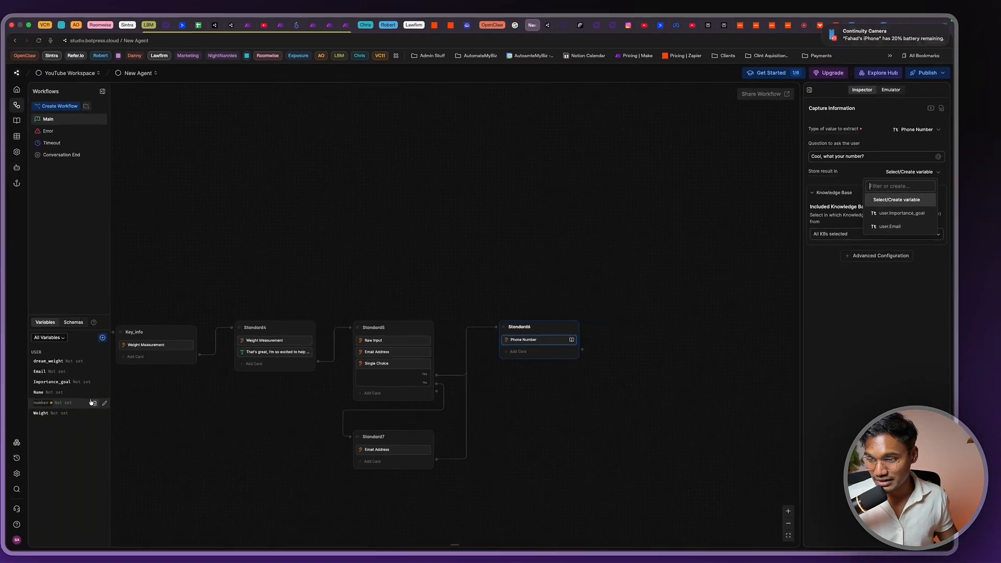
left_click(104, 403)
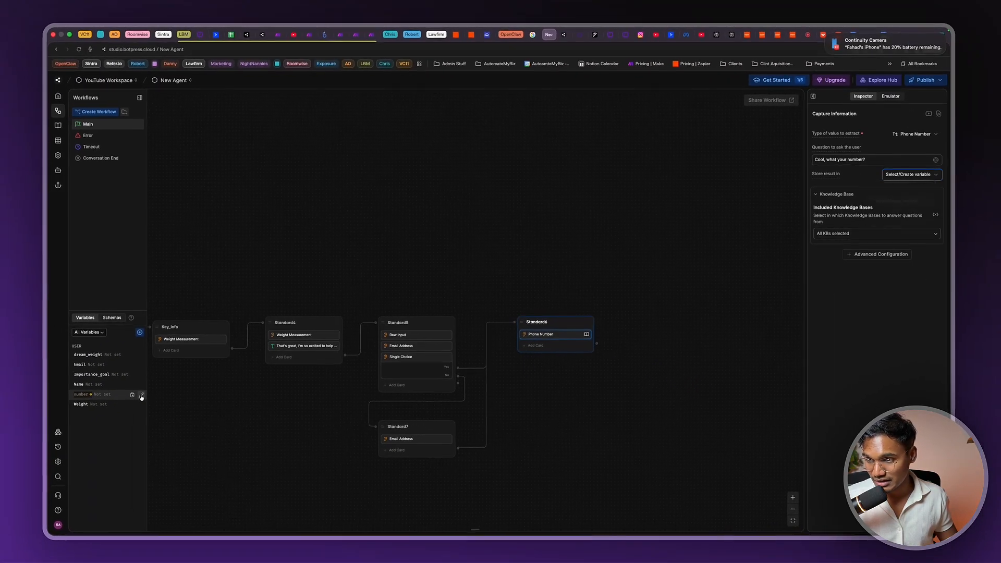
left_click(64, 471)
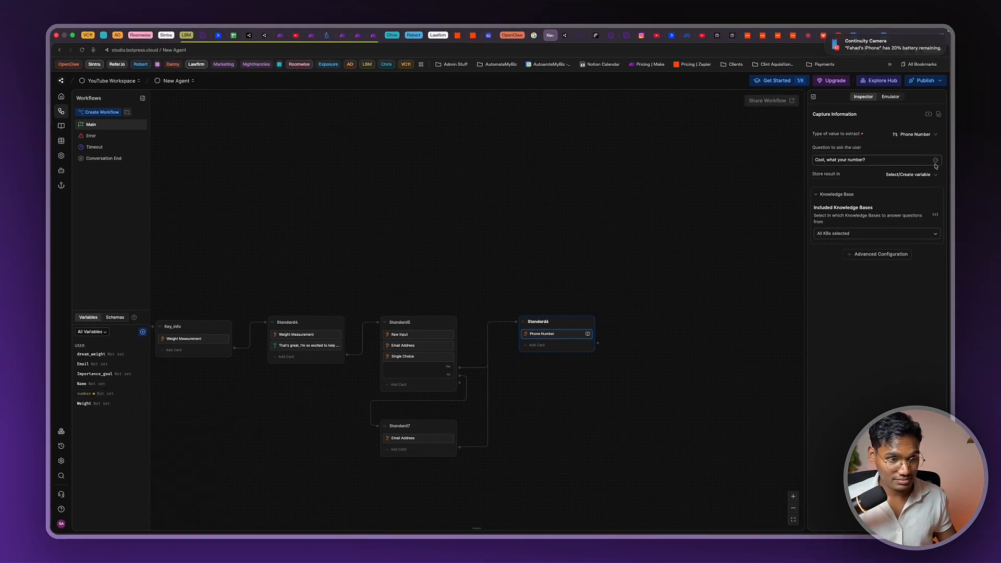
Keep the Phone Number card extracting a Phone Number value after briefly trying Number
left_click(906, 177)
left_click(922, 135)
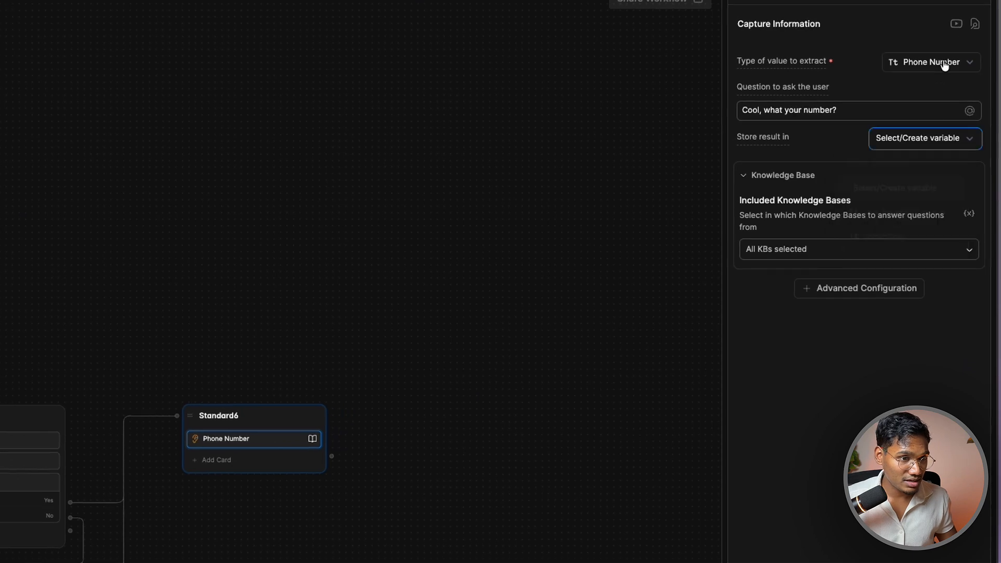
left_click(945, 65)
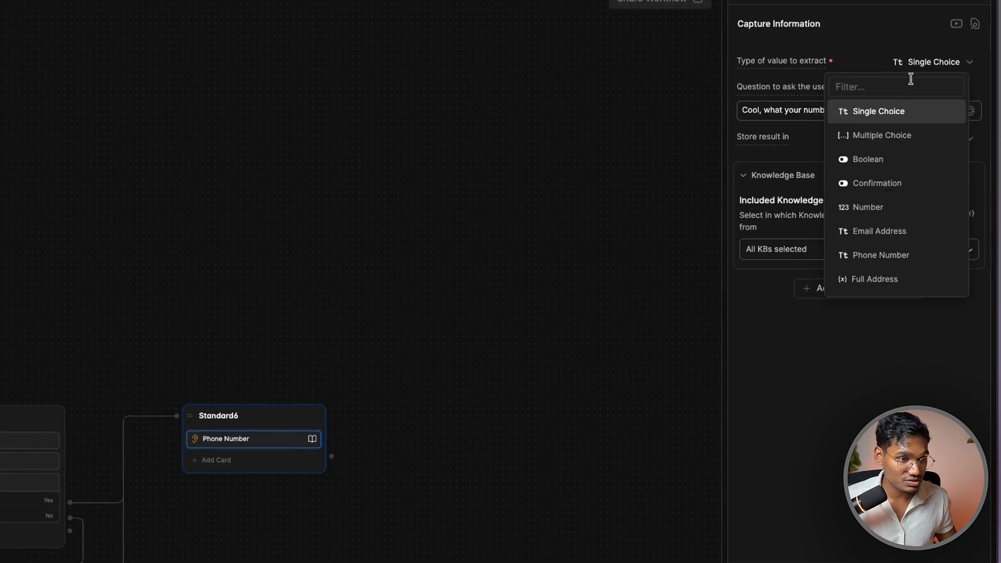
left_click(877, 208)
left_click(942, 61)
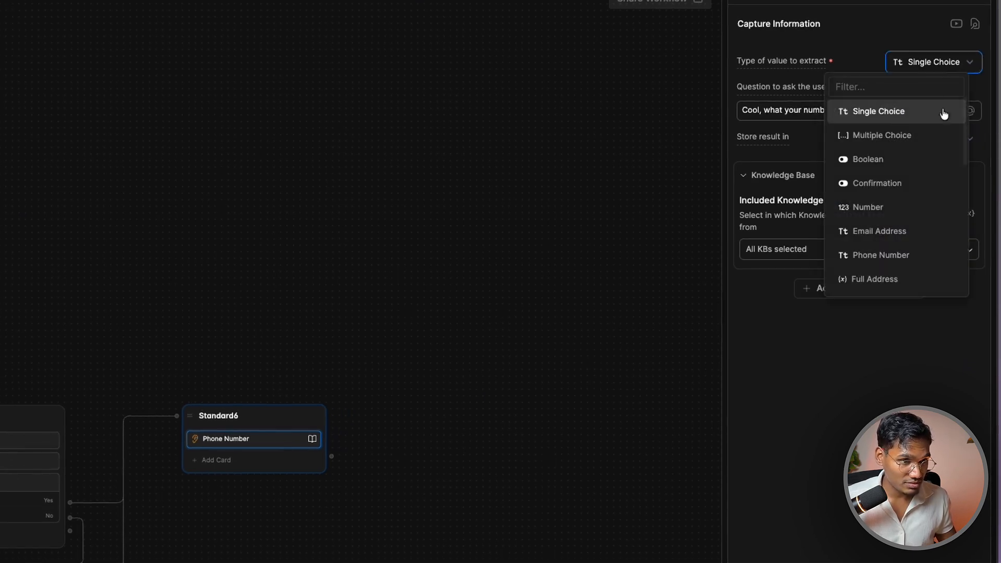
type("phon")
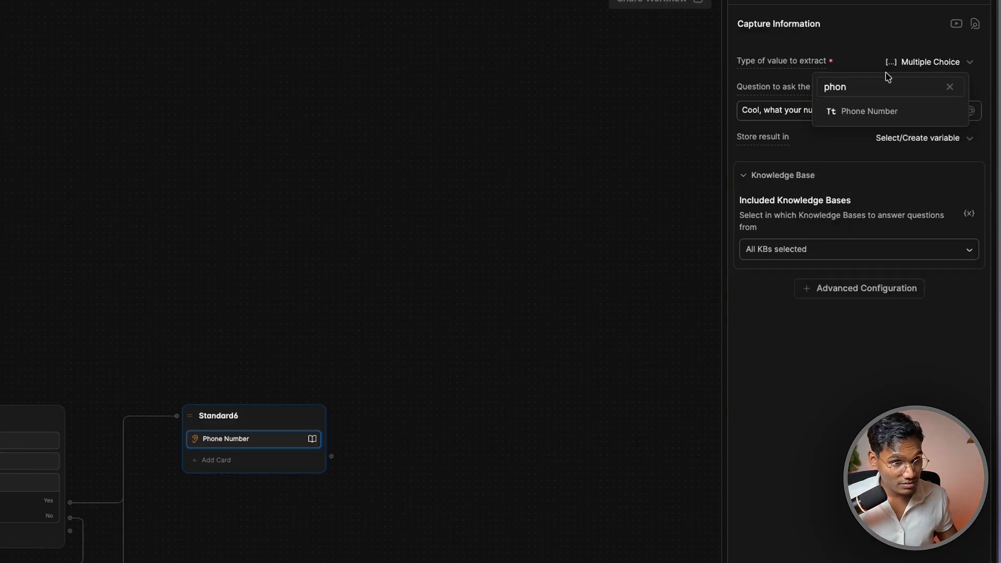
left_click(883, 107)
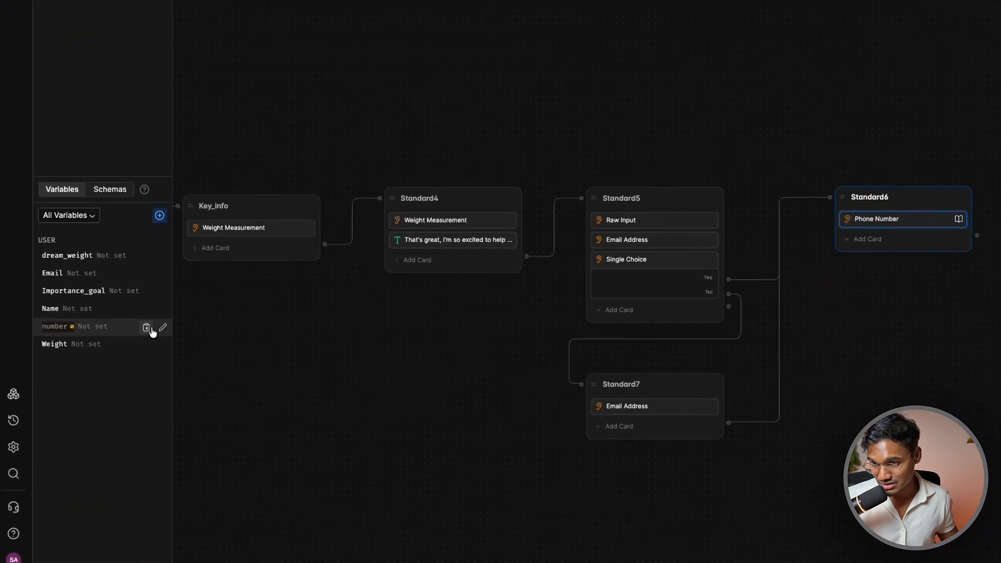
Change the number variable's type to String and save it
left_click(151, 329)
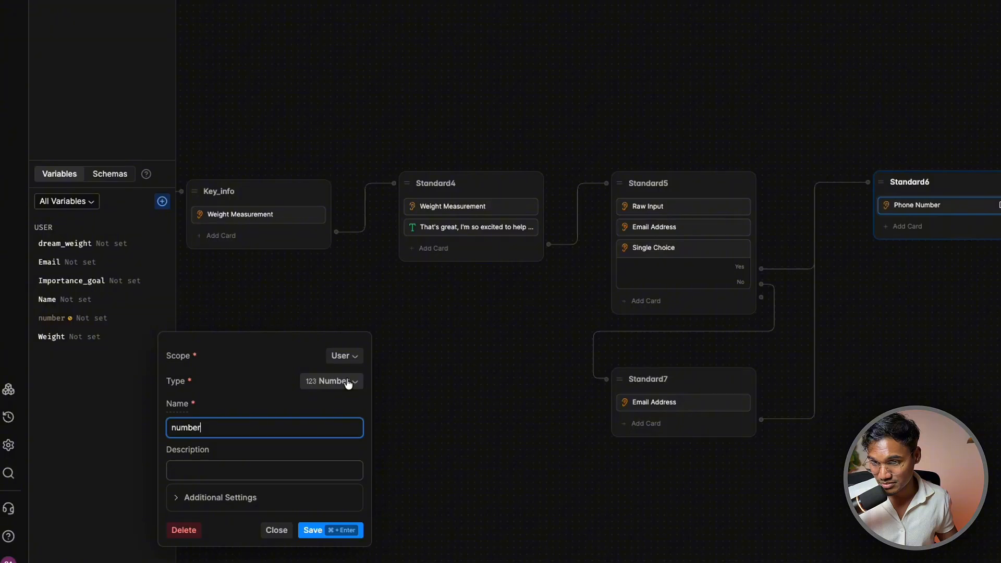
left_click(348, 384)
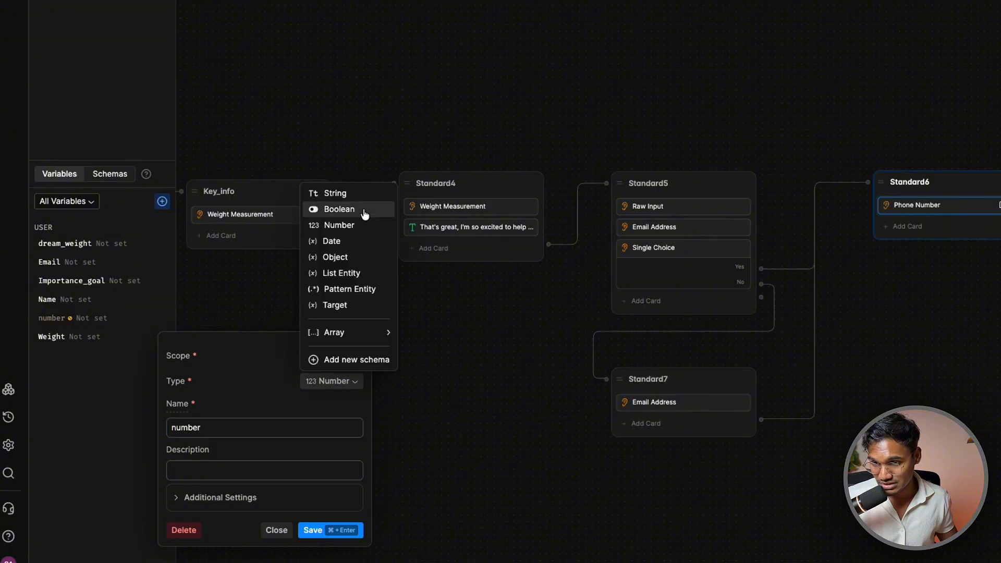
left_click(361, 194)
key("super+Return")
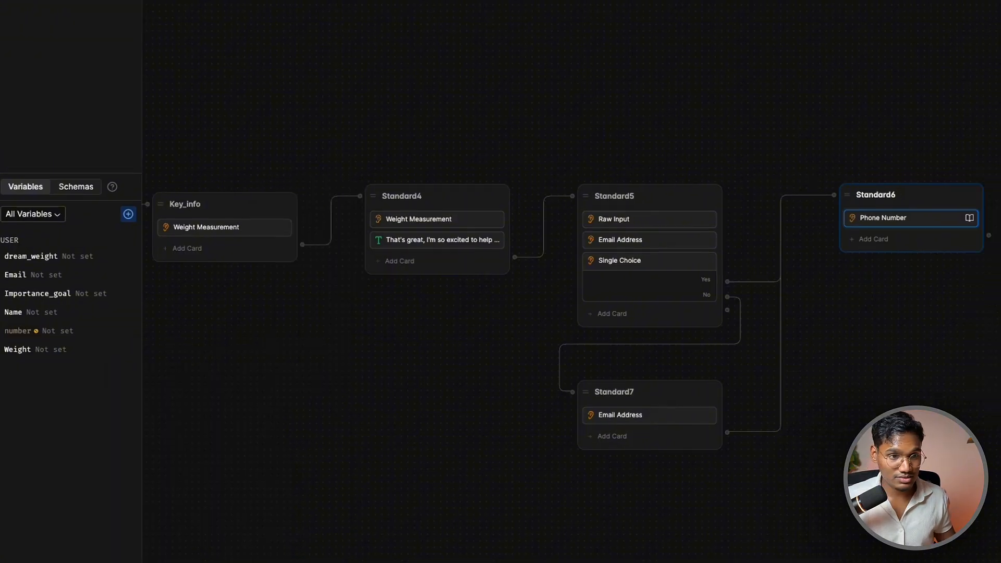
left_click(917, 205)
left_click(727, 288)
Set the Phone Number question's Included Knowledge Bases to Disable Search
left_click(754, 331)
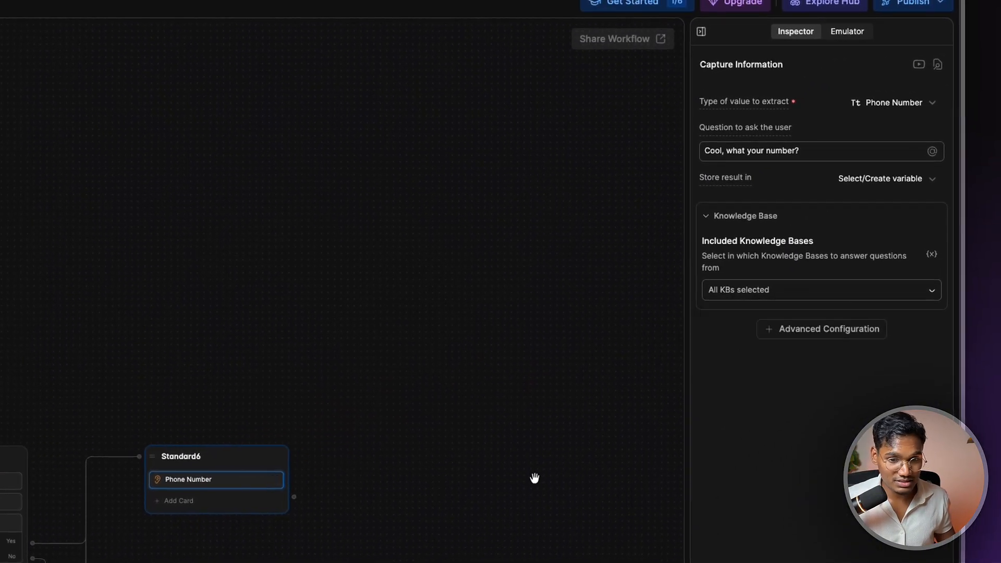
left_click_drag(339, 505, 145, 491)
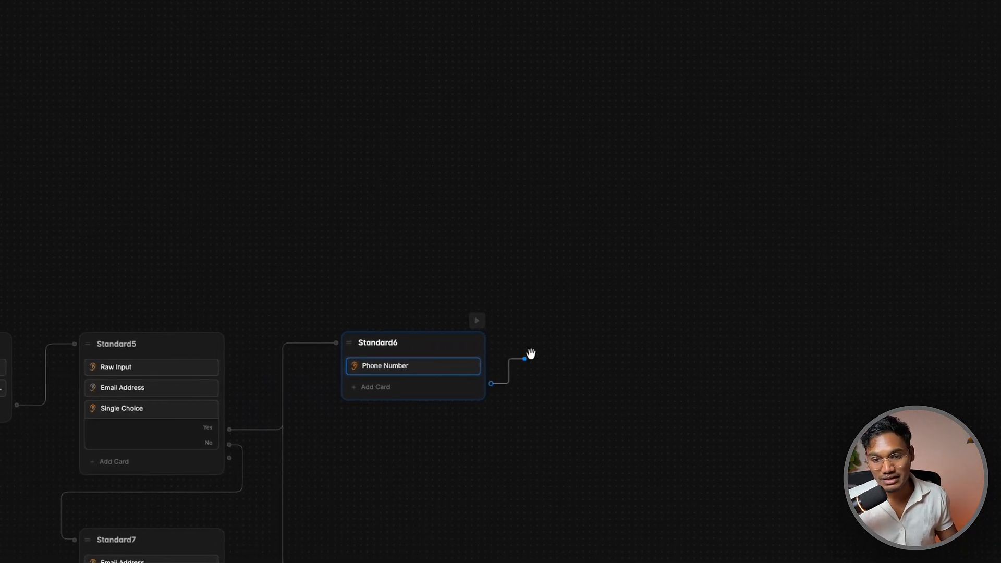
left_click_drag(531, 354, 544, 336)
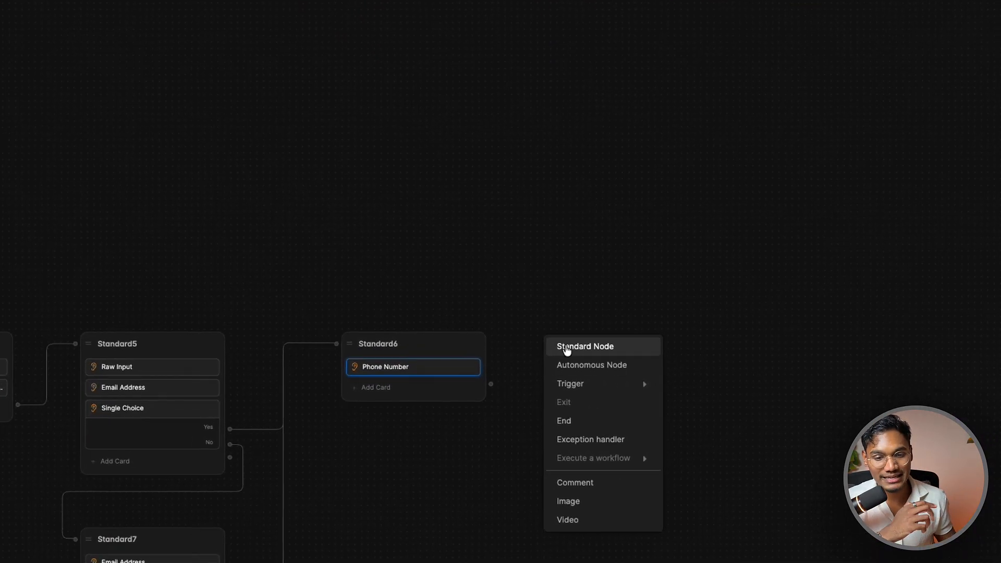
left_click(498, 391)
right_click(499, 388)
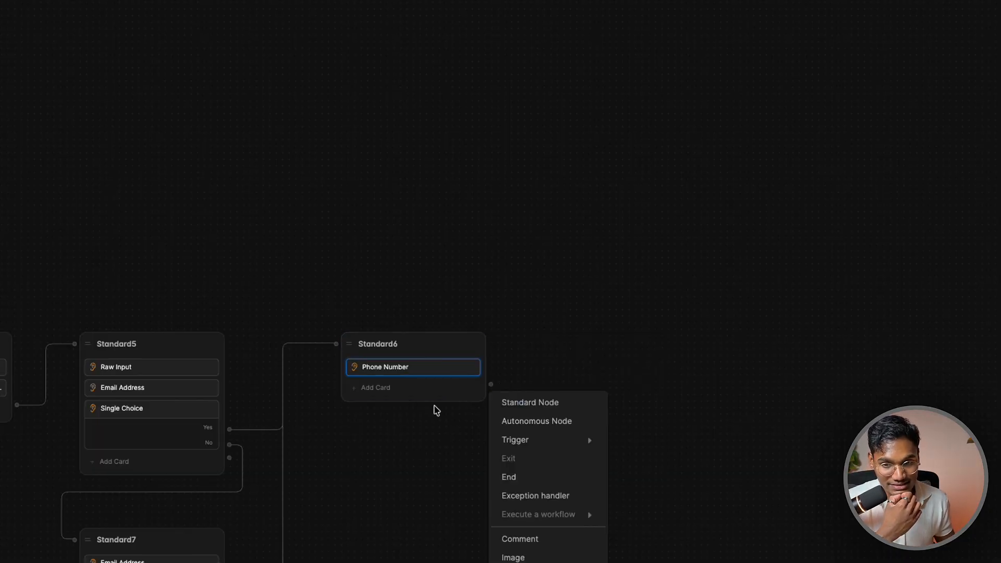
left_click(436, 410)
Add an unlabeled Expression transition to Standard6 with condition user.Weight > 80
left_click(420, 392)
left_click(414, 501)
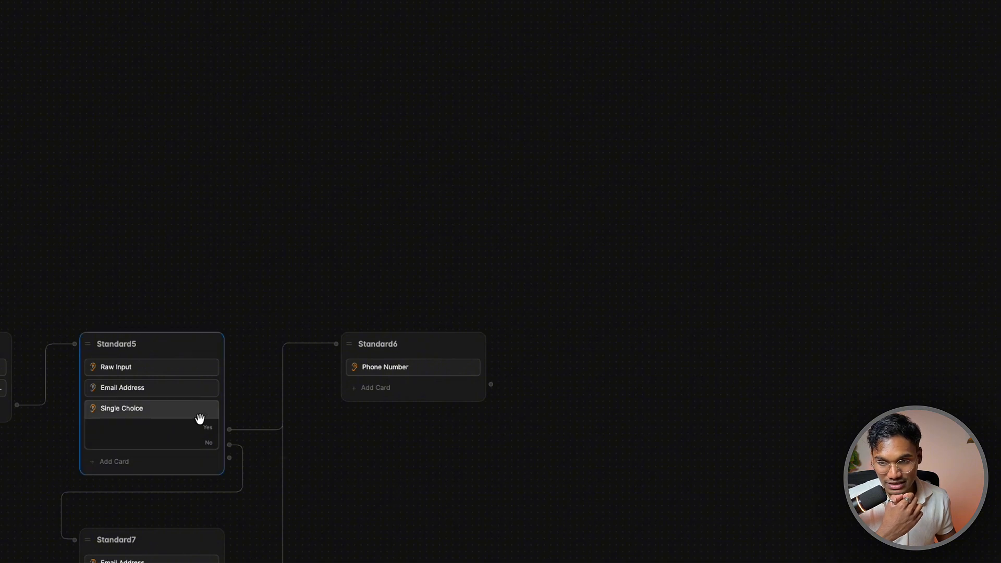
left_click(402, 387)
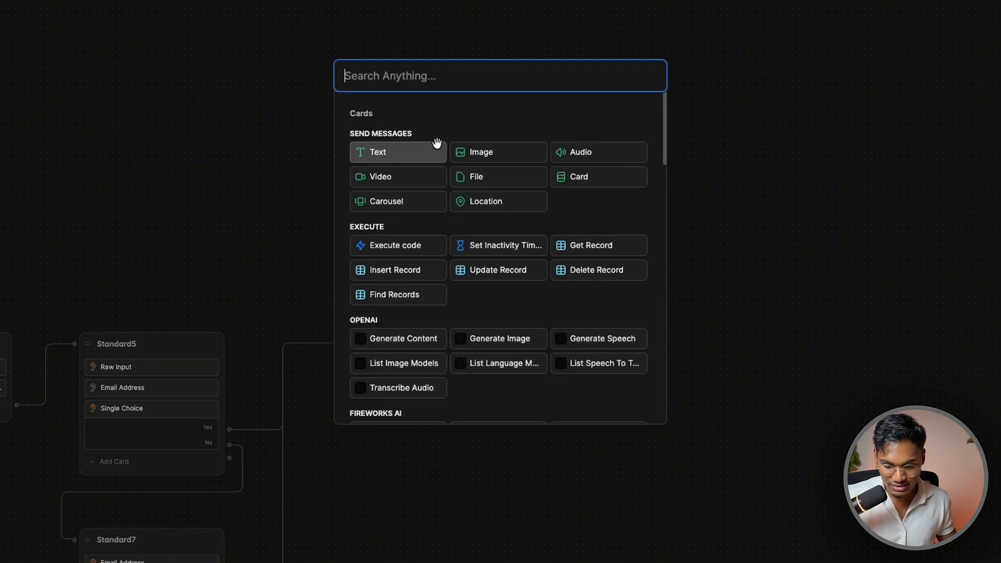
type("tra")
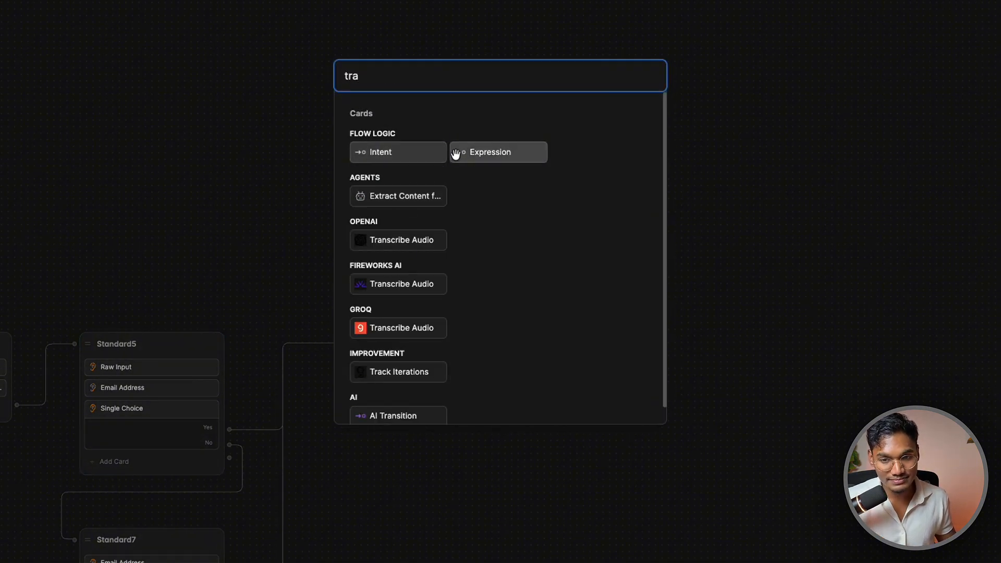
left_click(455, 153)
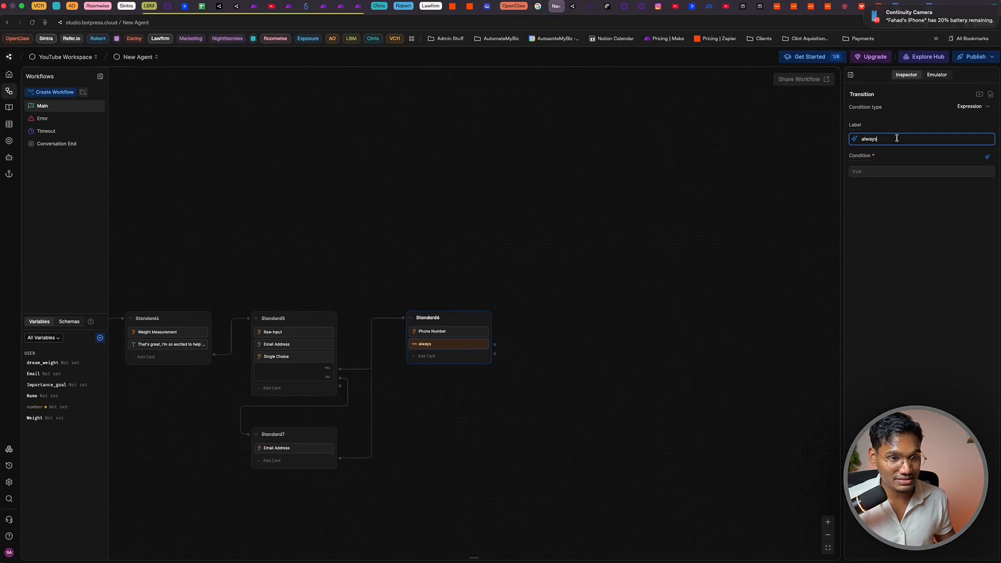
key("BackSpace")
key("Tab")
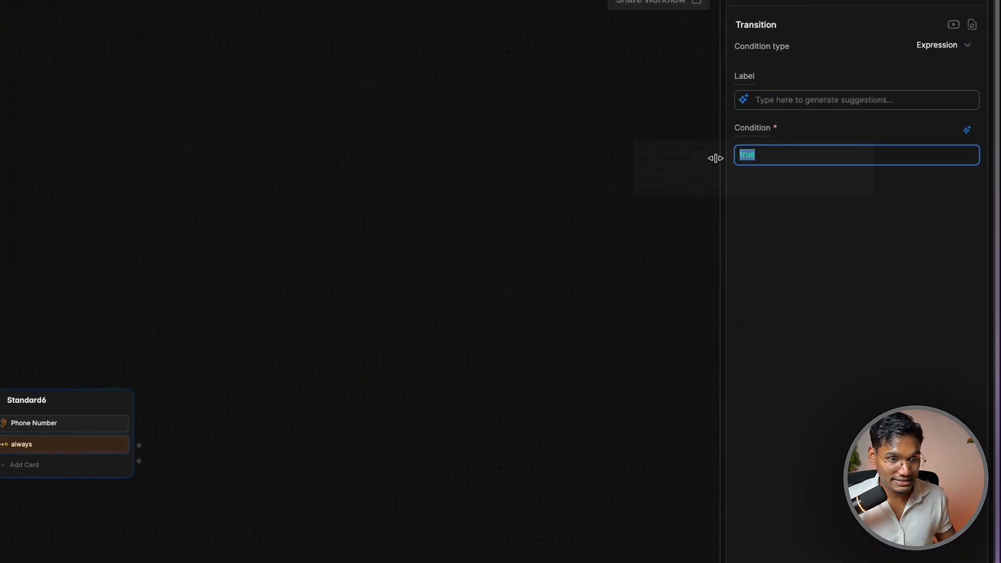
mouse_move(760, 132)
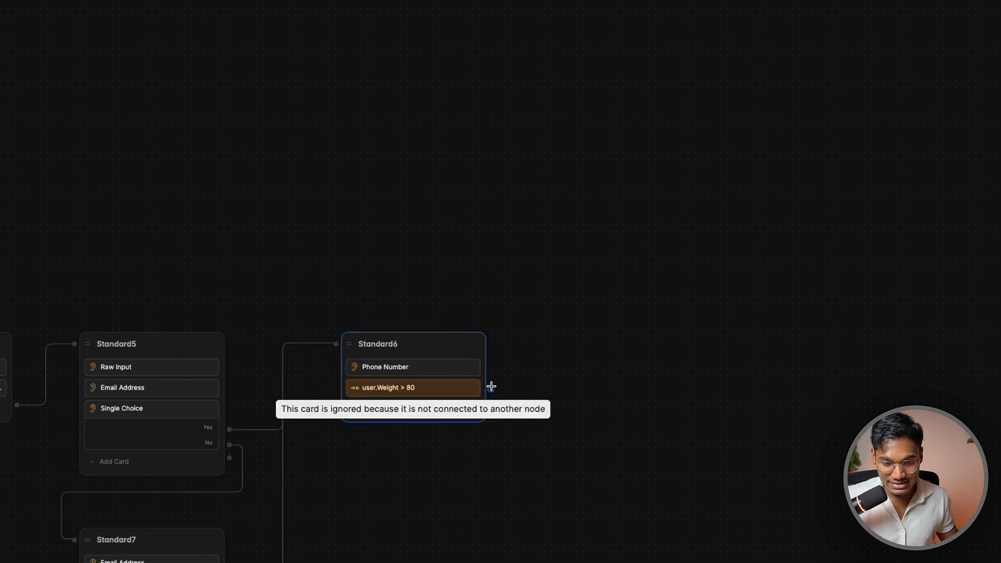
left_click_drag(490, 388, 523, 345)
left_click(456, 457)
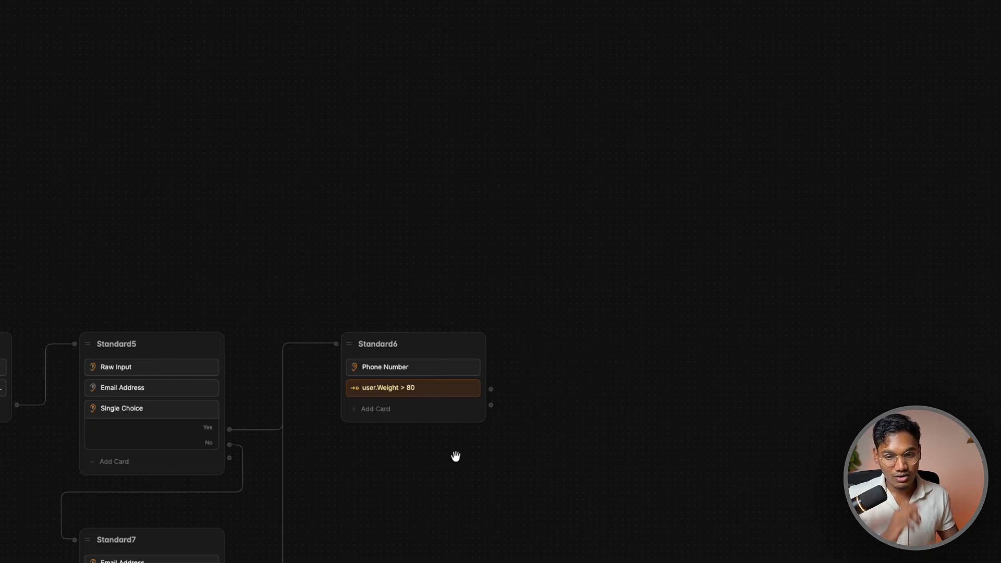
Link the user.Weight > 80 condition to a new standard node, Standard8
left_click_drag(493, 389, 516, 352)
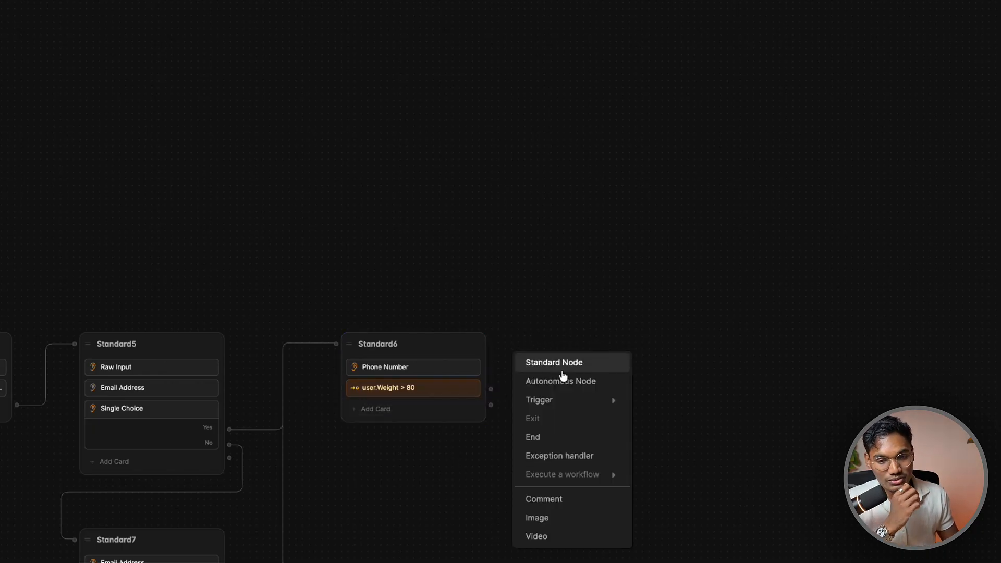
left_click(568, 300)
left_click_drag(253, 455, 624, 389)
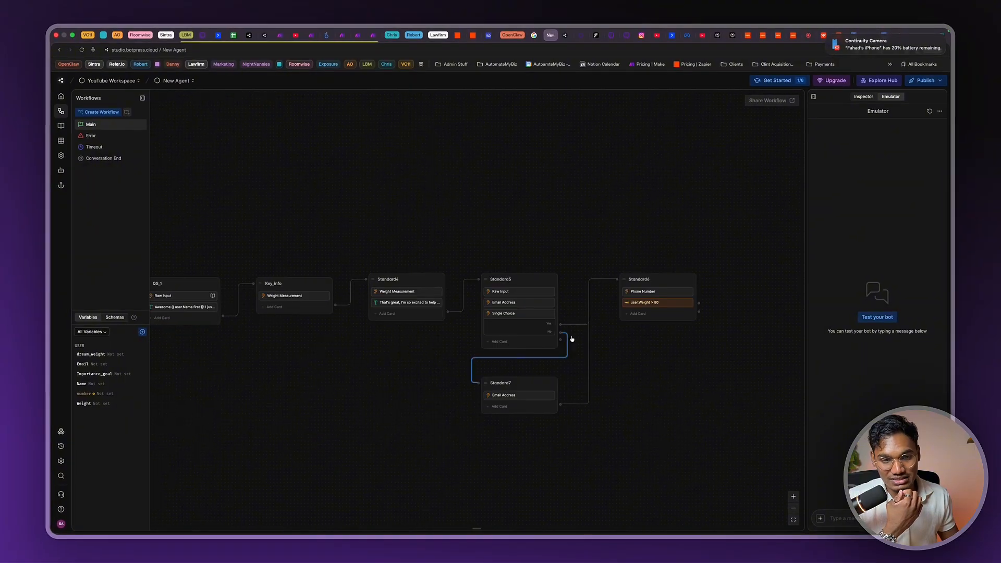
scroll(624, 389, "down", 5)
scroll(472, 347, "left", 5)
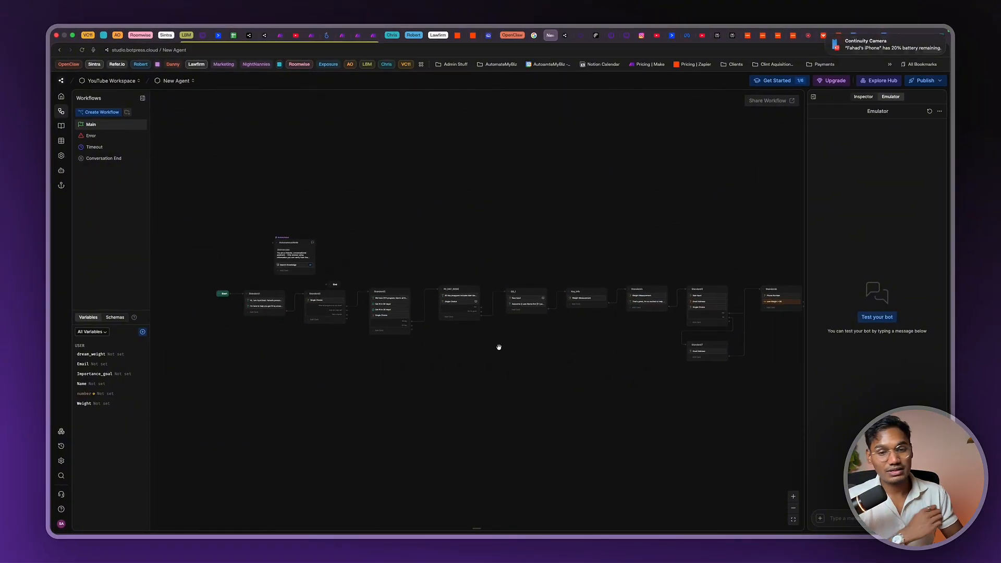
scroll(499, 347, "right", 5)
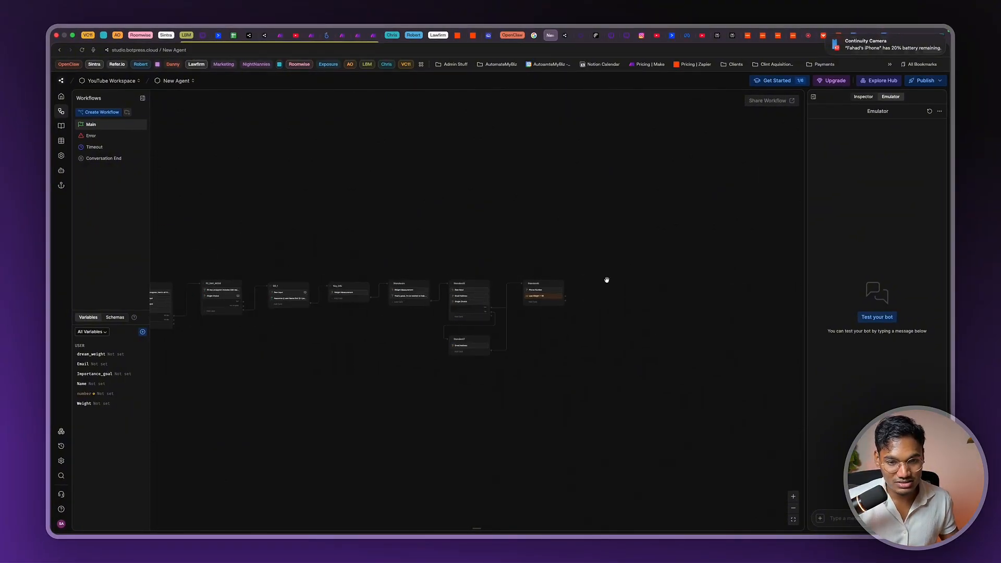
left_click_drag(567, 302, 593, 284)
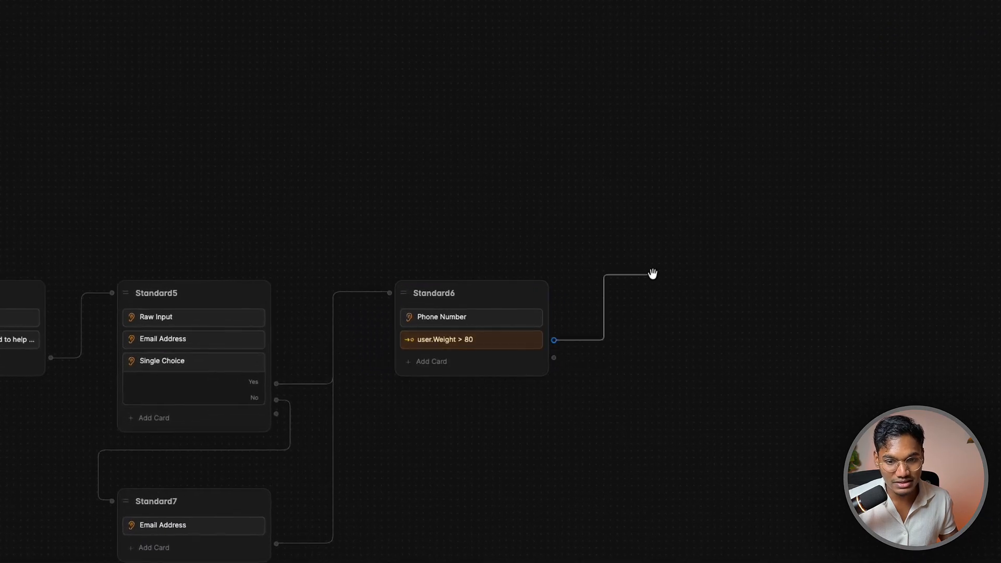
left_click_drag(653, 273, 641, 282)
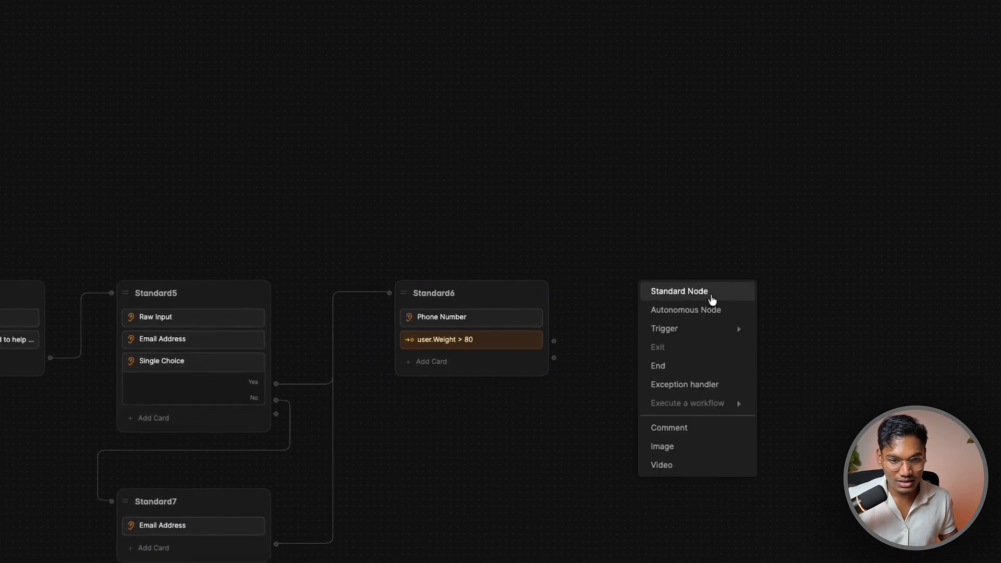
left_click(710, 297)
Give Standard8 a text card reading 'Thank you! We got all the key info.'
left_click(705, 312)
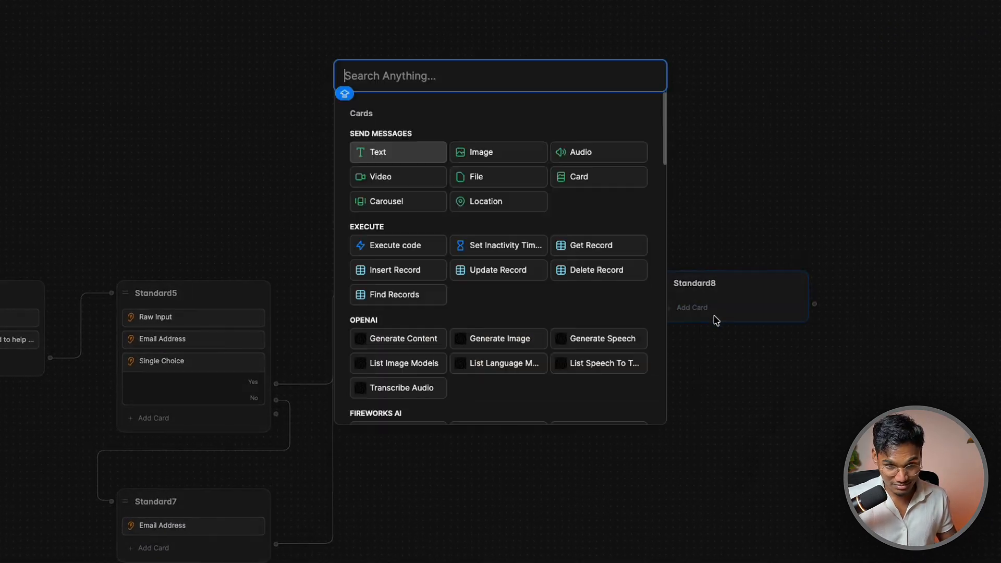
left_click(421, 155)
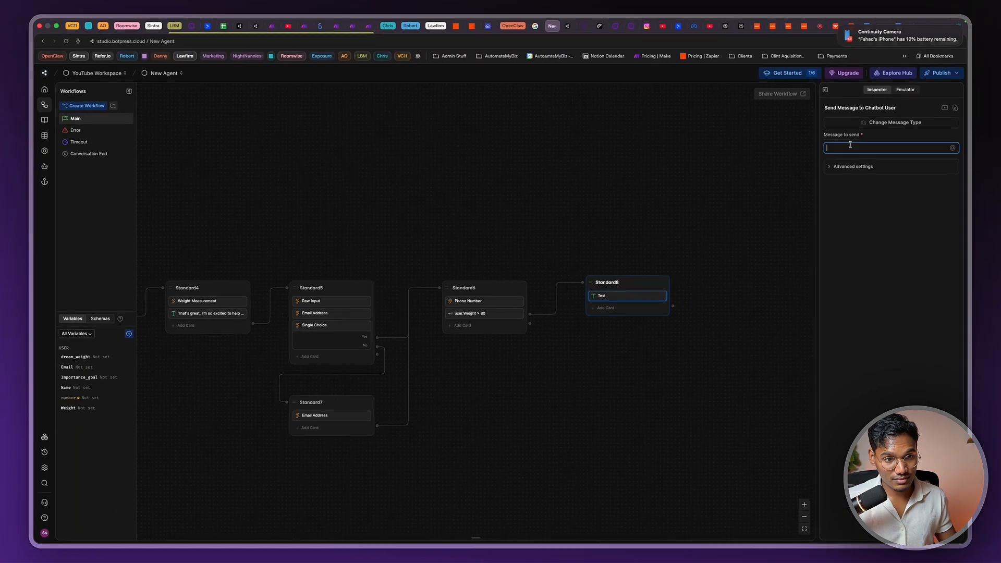
type("Thank you!")
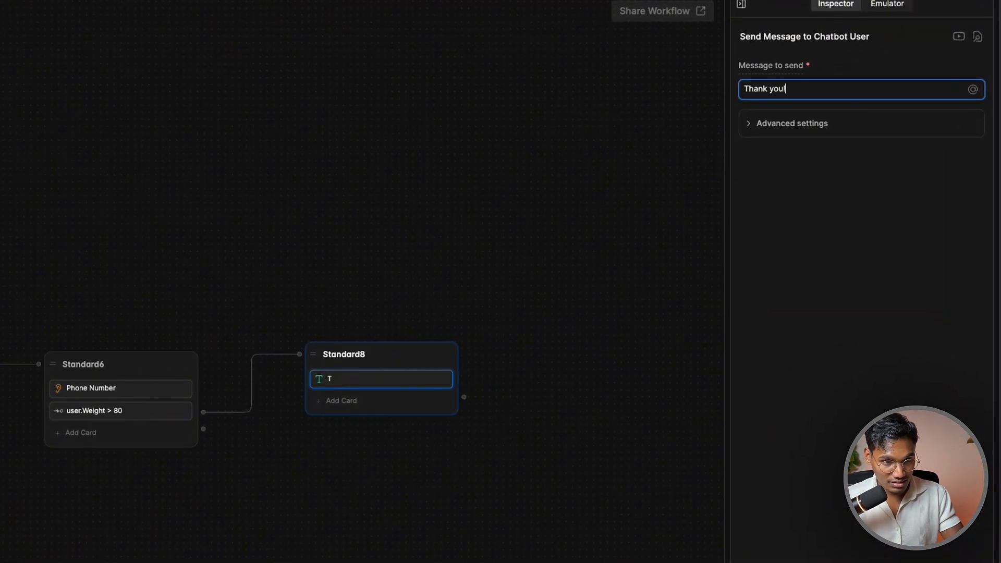
key("Return")
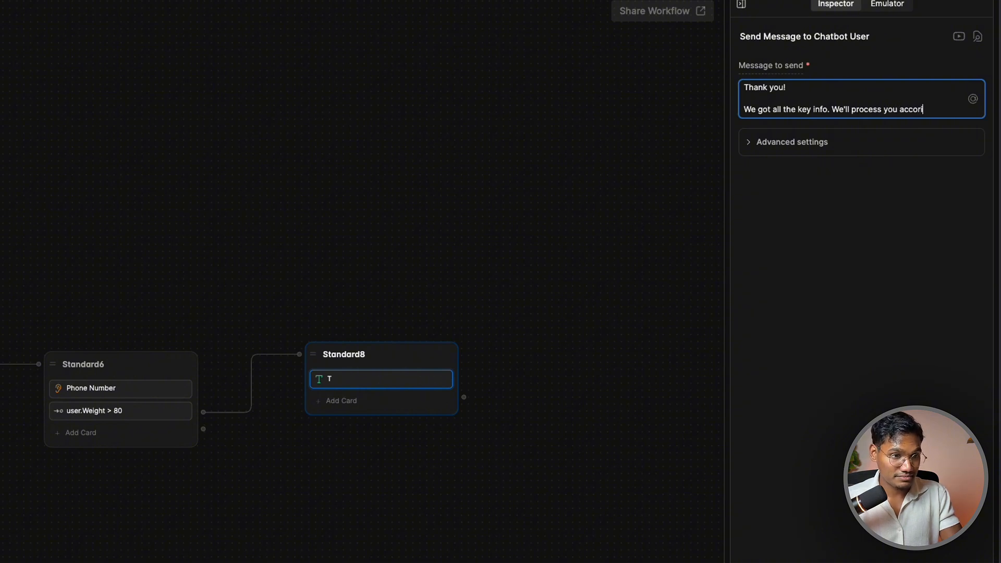
type("d")
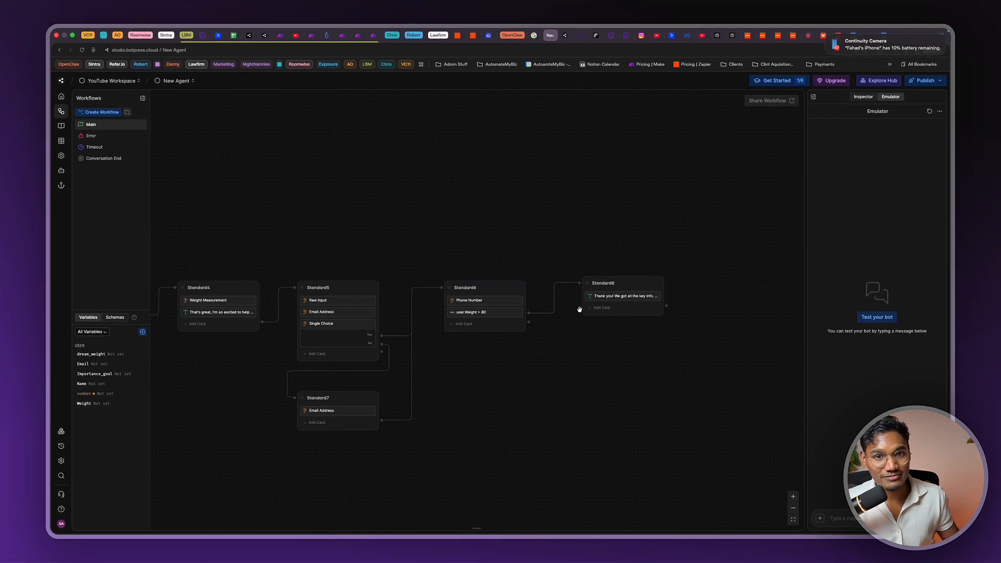
left_click(589, 296)
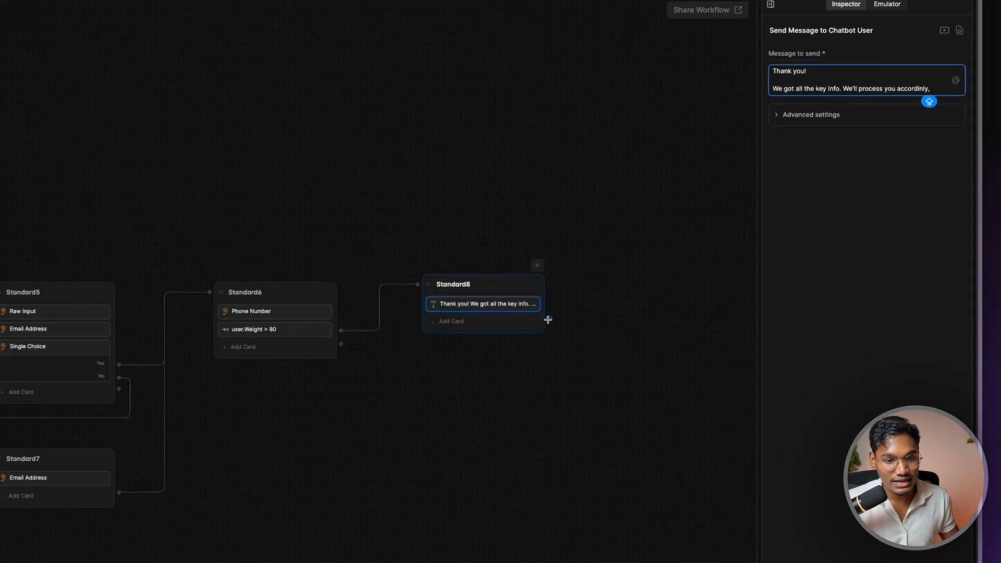
Add an End node after Standard8
right_click(716, 282)
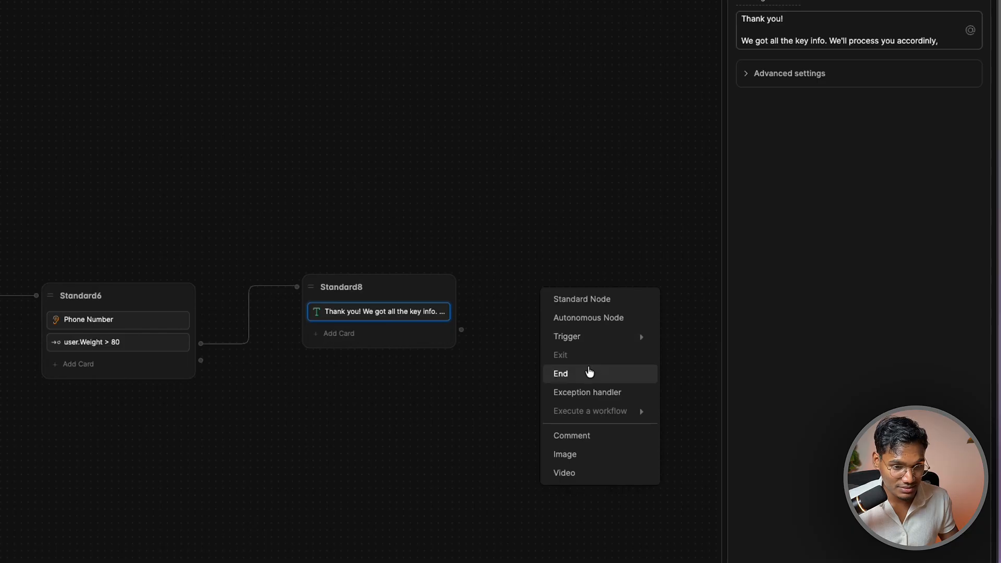
left_click(565, 372)
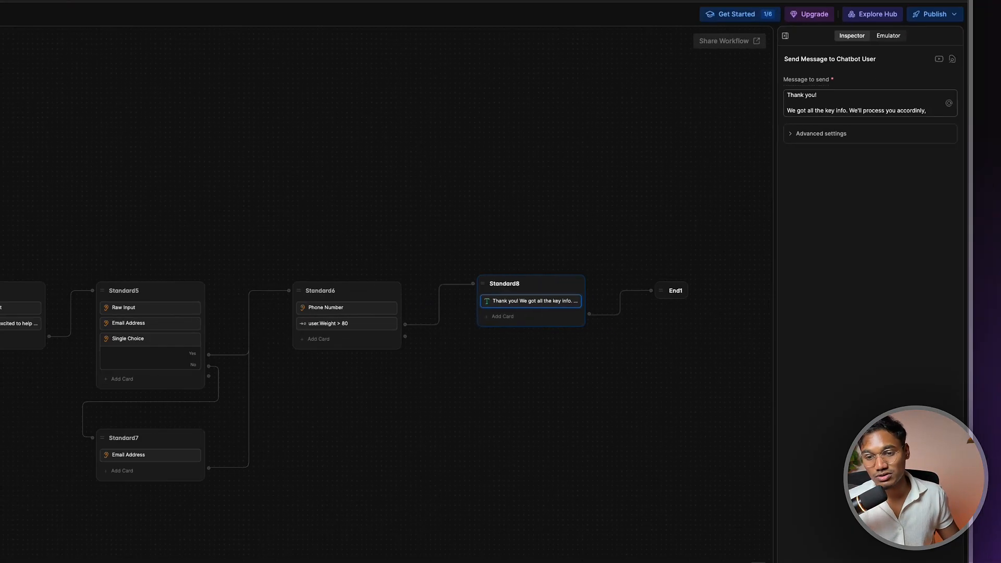
left_click_drag(226, 533, 368, 457)
scroll(368, 457, "down", 5)
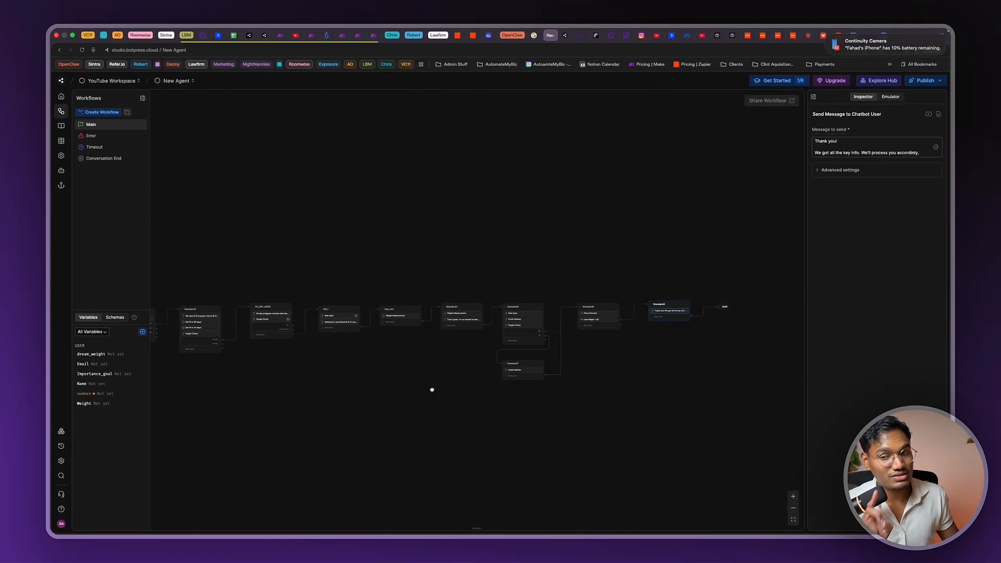
Place a new Autonomous Node on empty canvas space below the workflow
left_click_drag(431, 390, 576, 383)
left_click_drag(480, 354, 595, 335)
right_click(303, 324)
left_click(328, 340)
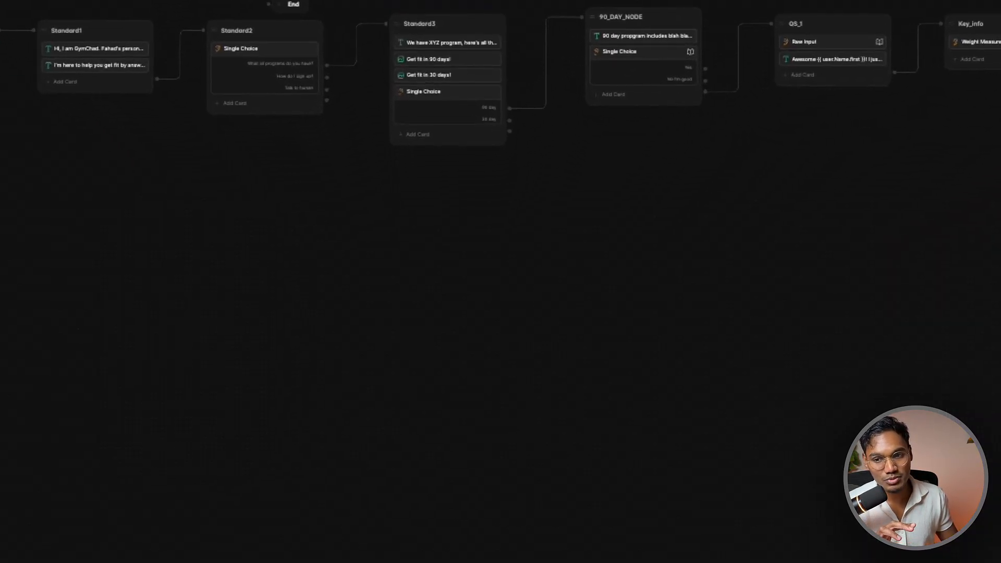
left_click_drag(350, 233, 350, 230)
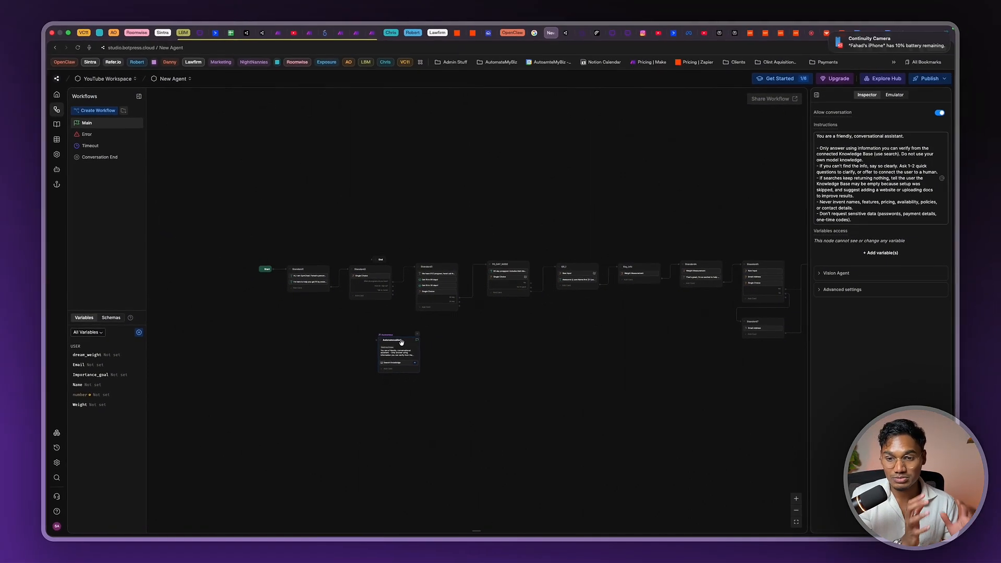
Move the new autonomous node to sit beneath Standard1
scroll(314, 306, "up", 5)
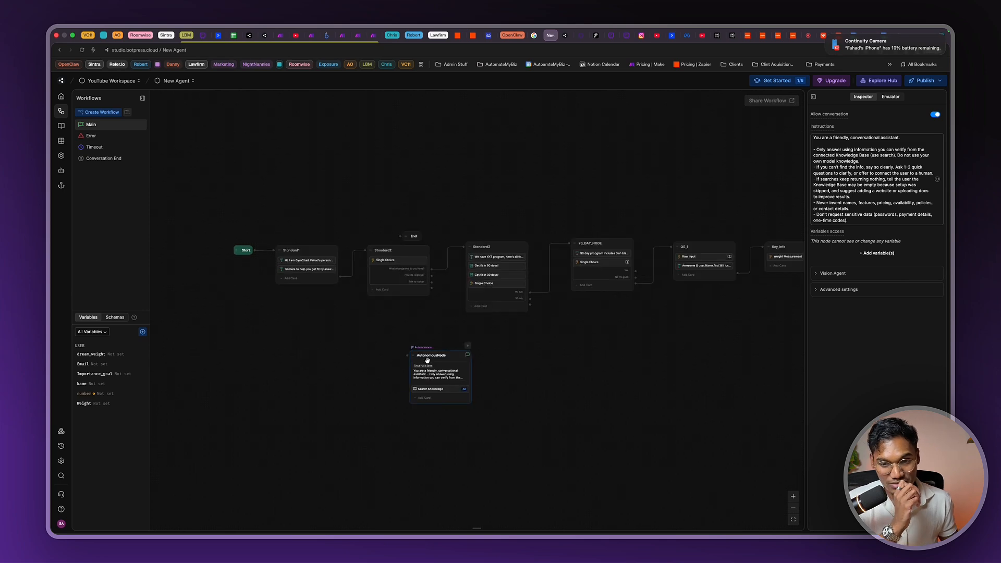
key("super+e")
scroll(398, 344, "up", 3)
left_click(392, 348)
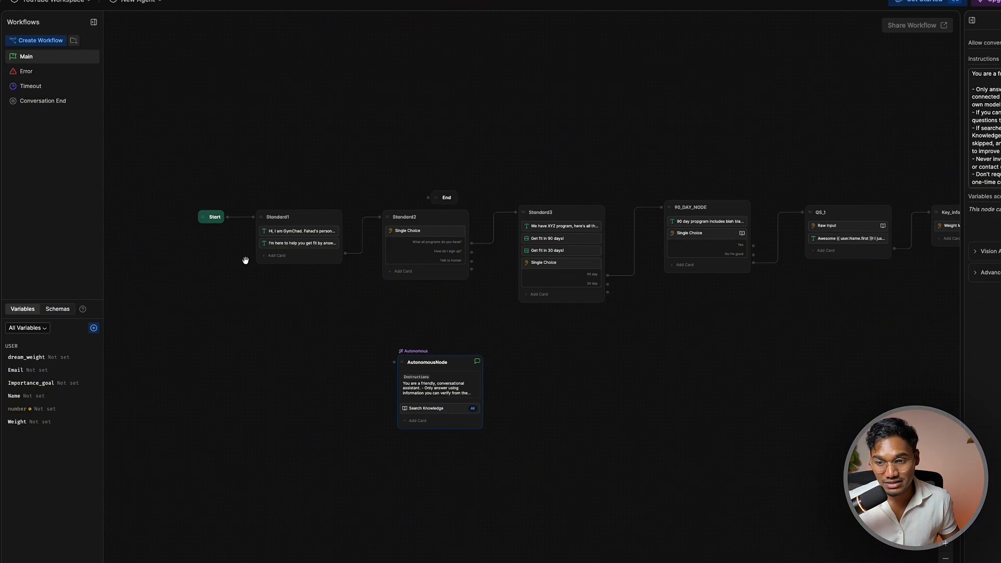
left_click_drag(275, 96, 323, 94)
left_click_drag(582, 452, 359, 408)
Rename the autonomous node to About_Service_Node
double_click(359, 403)
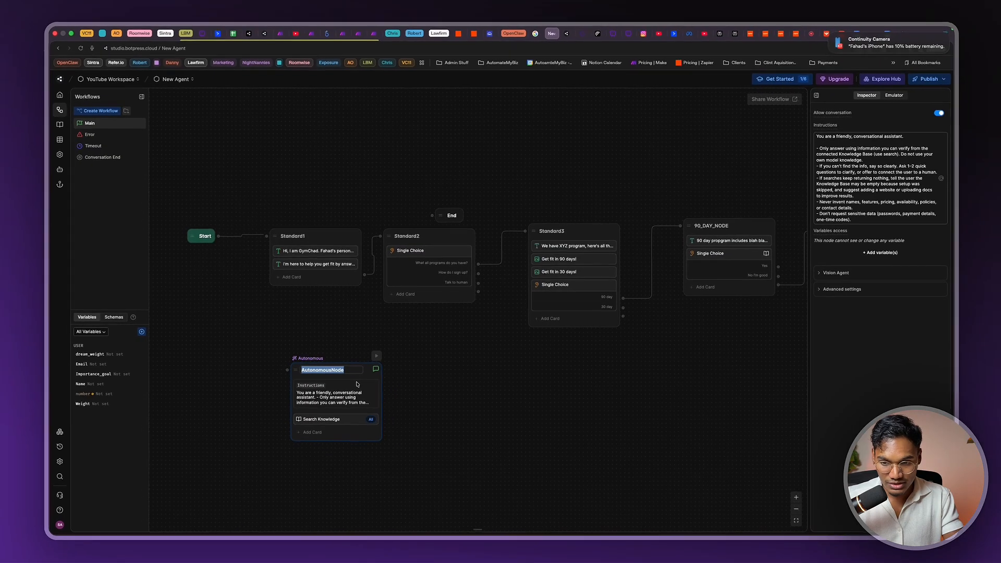
key("BackSpace")
type("About_Service_")
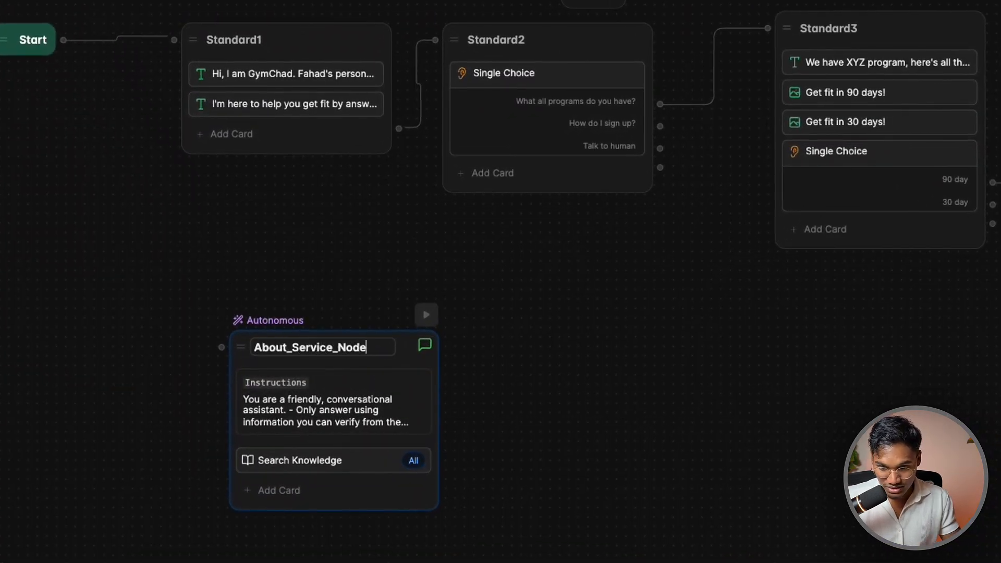
left_click(181, 143)
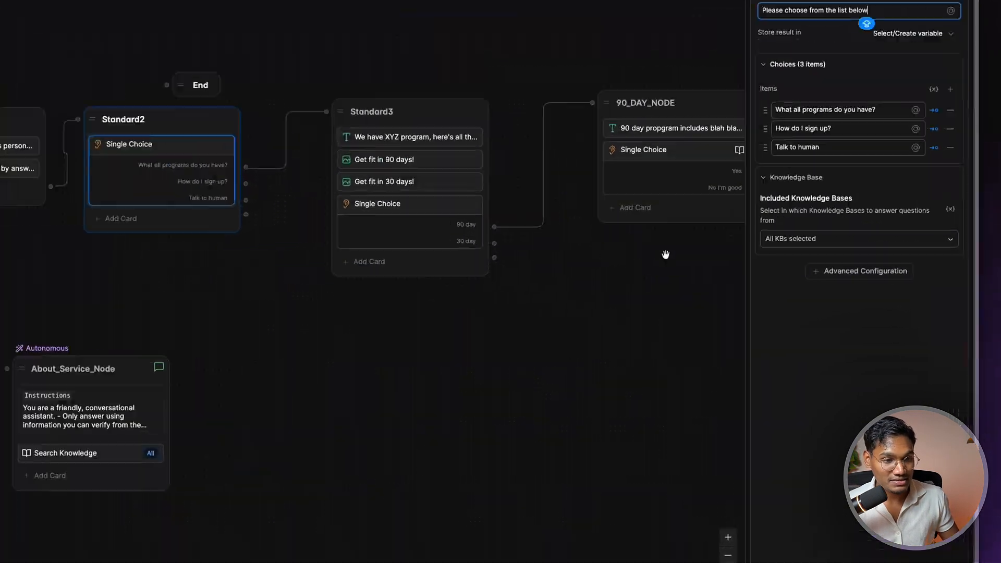
Enable a failure transition with 0 retries on Standard2's Single Choice, wired to About_Service_Node
left_click(866, 271)
left_click(840, 239)
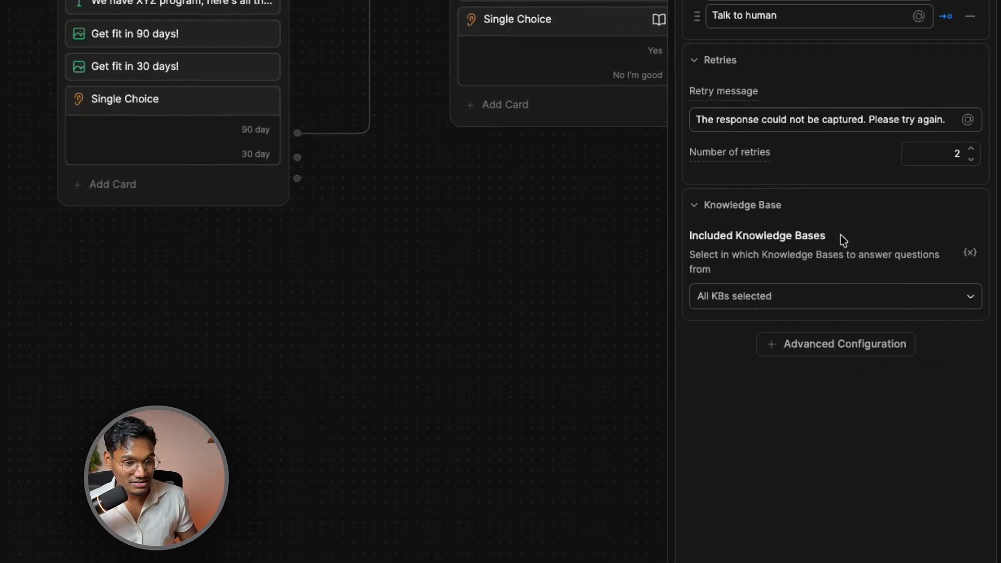
left_click(848, 349)
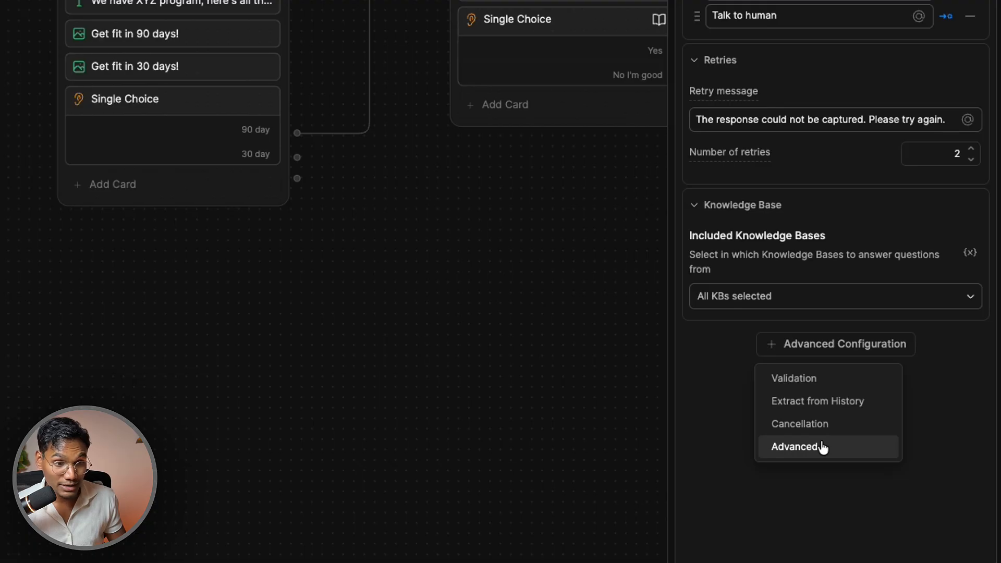
left_click(803, 446)
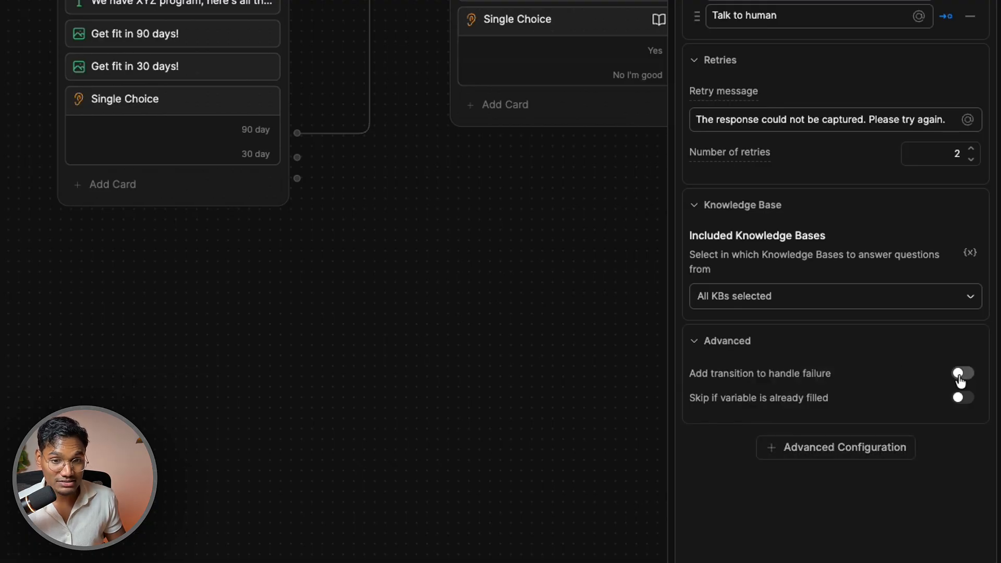
left_click(961, 374)
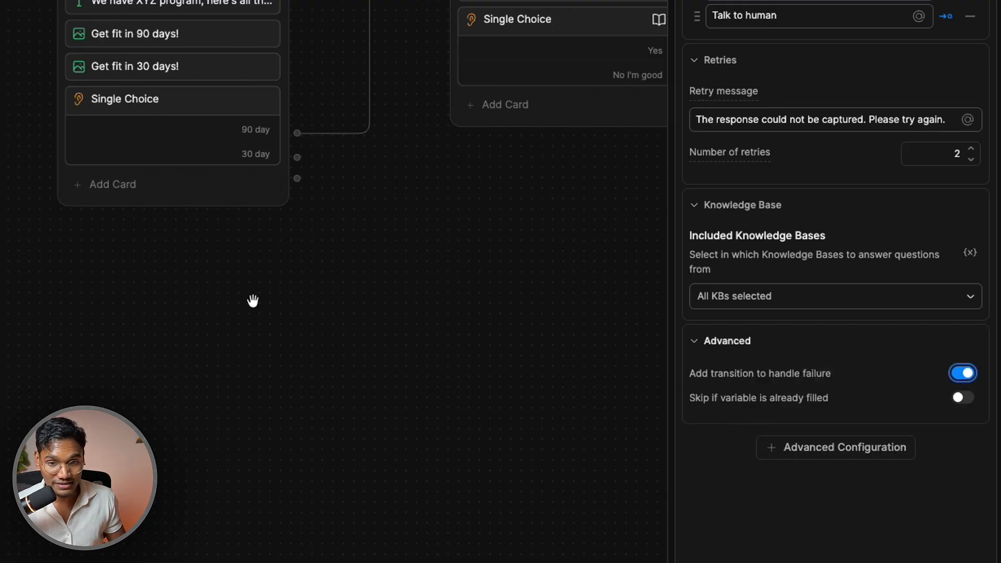
left_click(972, 164)
left_click(971, 163)
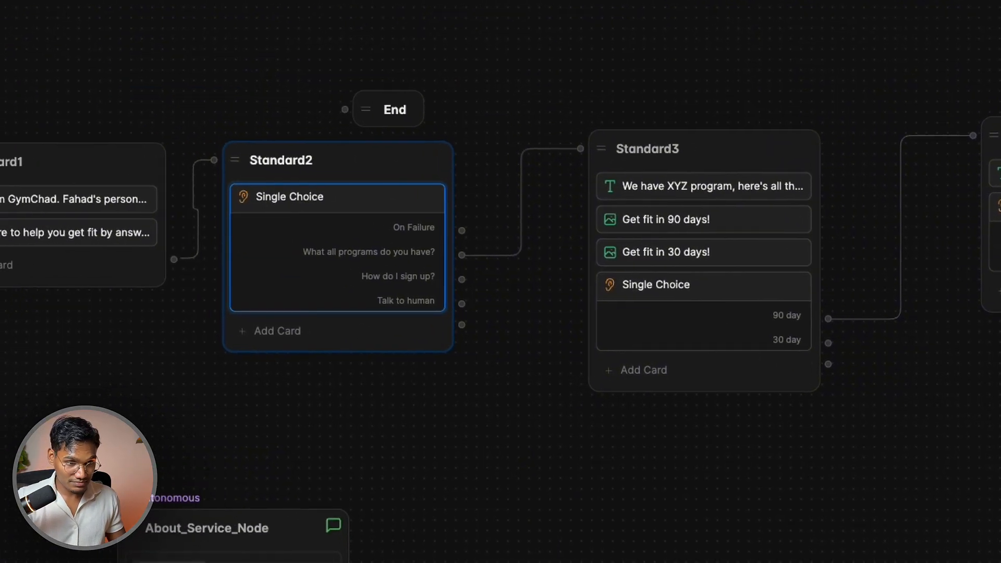
left_click_drag(461, 230, 232, 491)
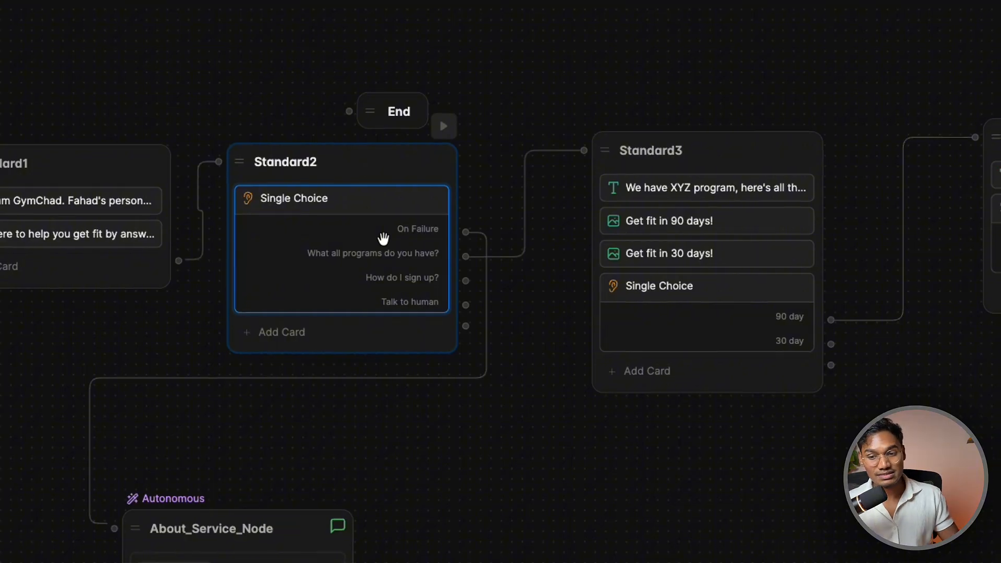
Replace About_Service_Node's instructions with a # Role heading
left_click_drag(239, 526, 314, 502)
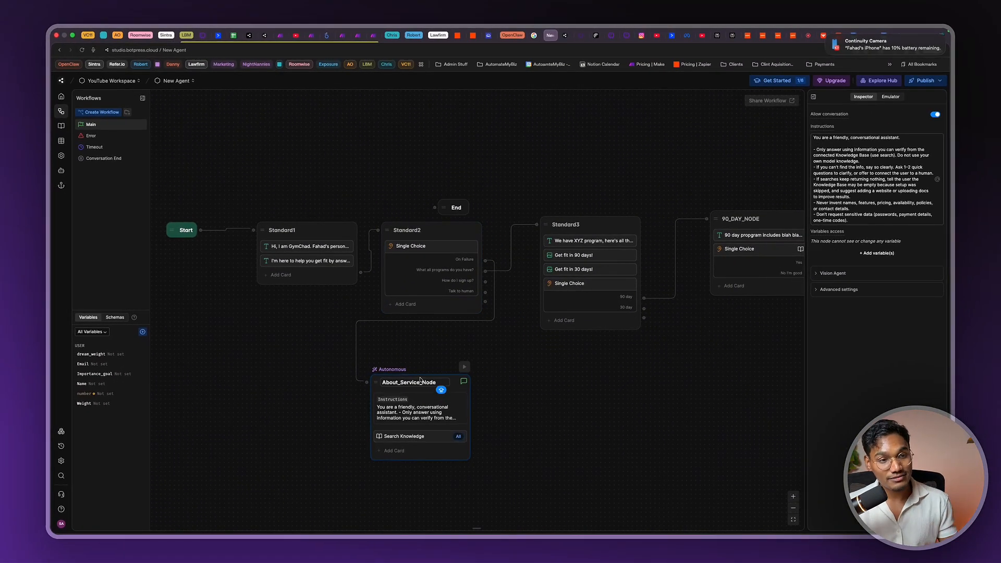
triple_click(829, 203)
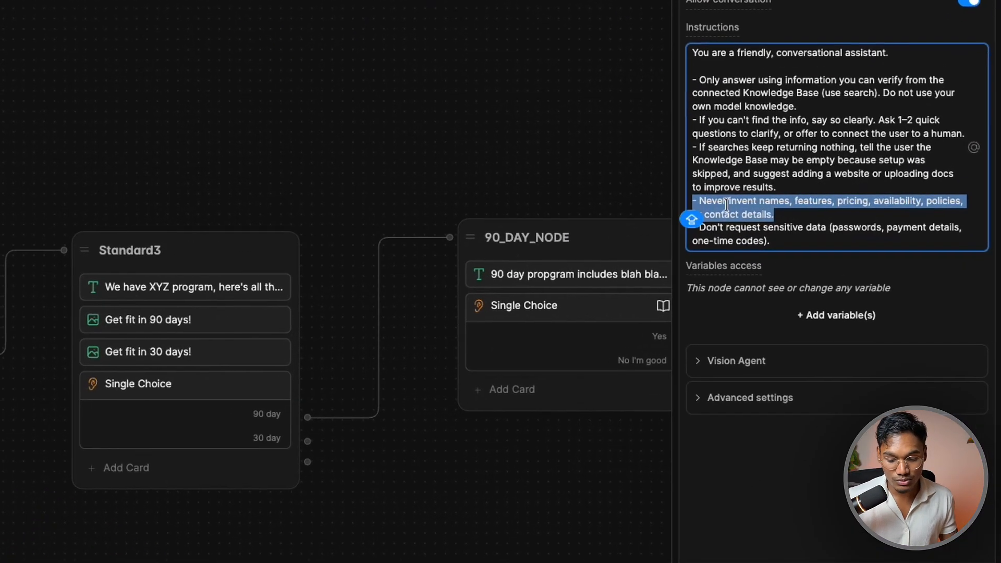
key("ctrl+a")
type("r")
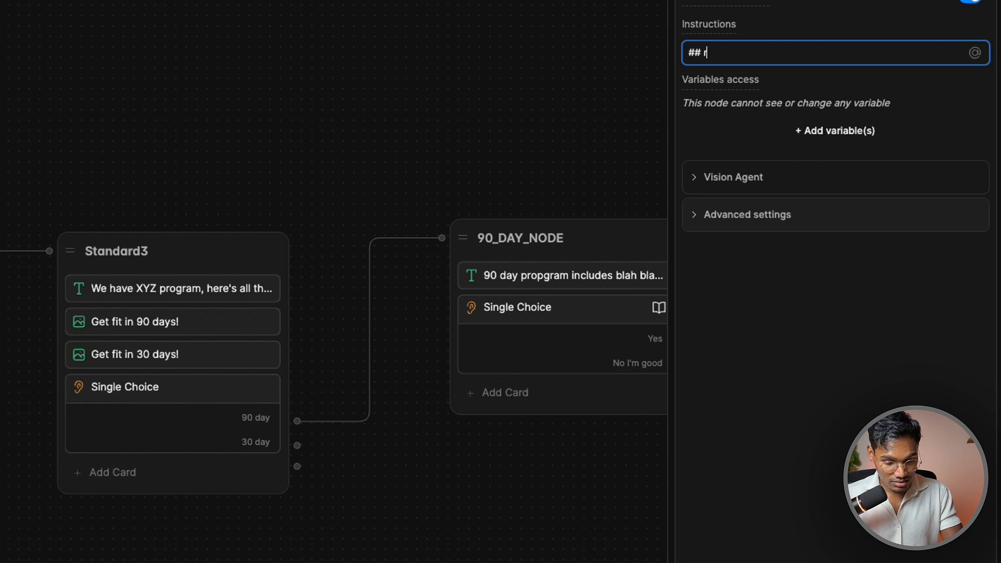
type("# Role")
key("Return")
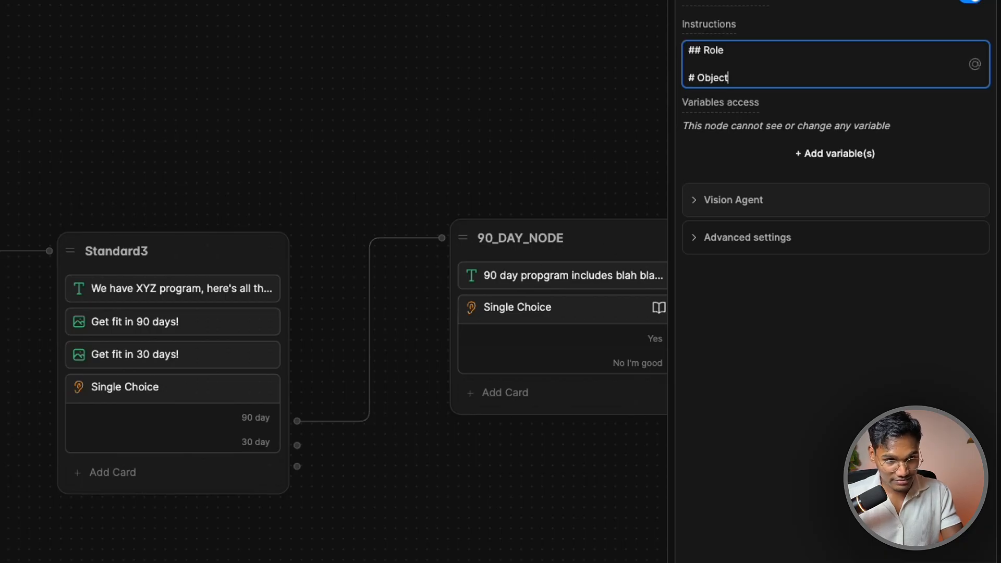
Add # Objective, # Examples and # Notes headings on separate lines
type("e")
key("Return")
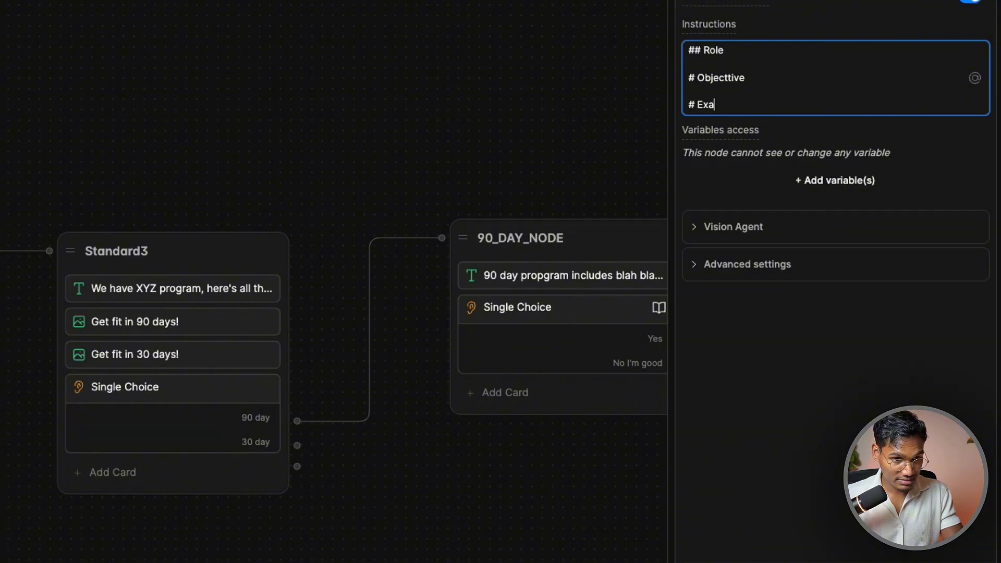
type("# Examples")
key("Return")
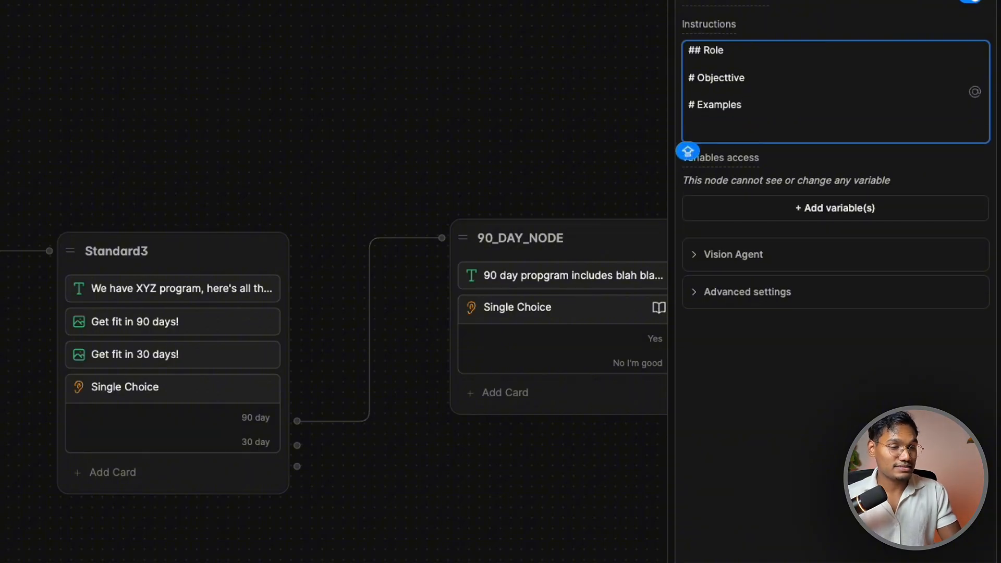
left_click(779, 79)
key("Return")
key("Return")
type("#")
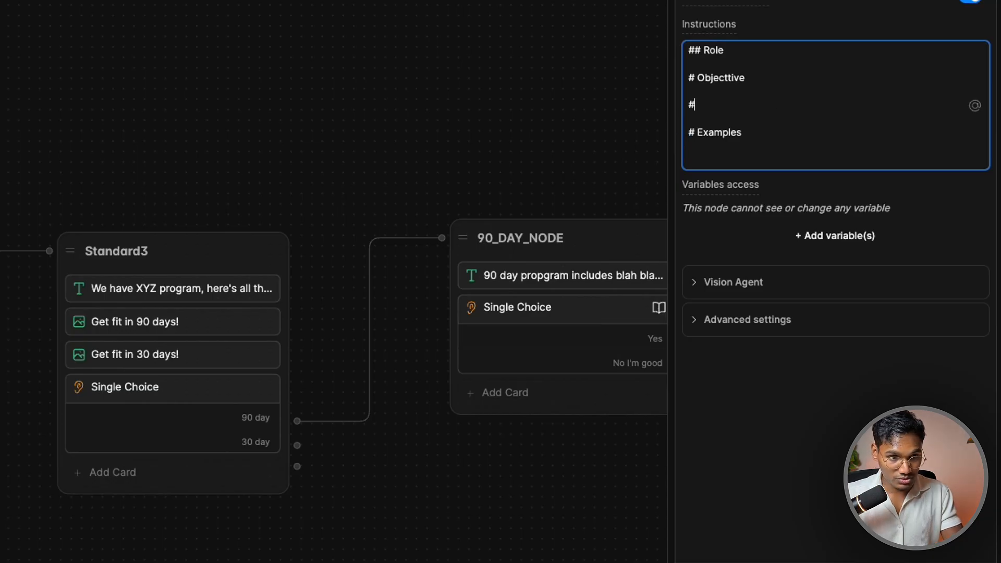
key("BackSpace")
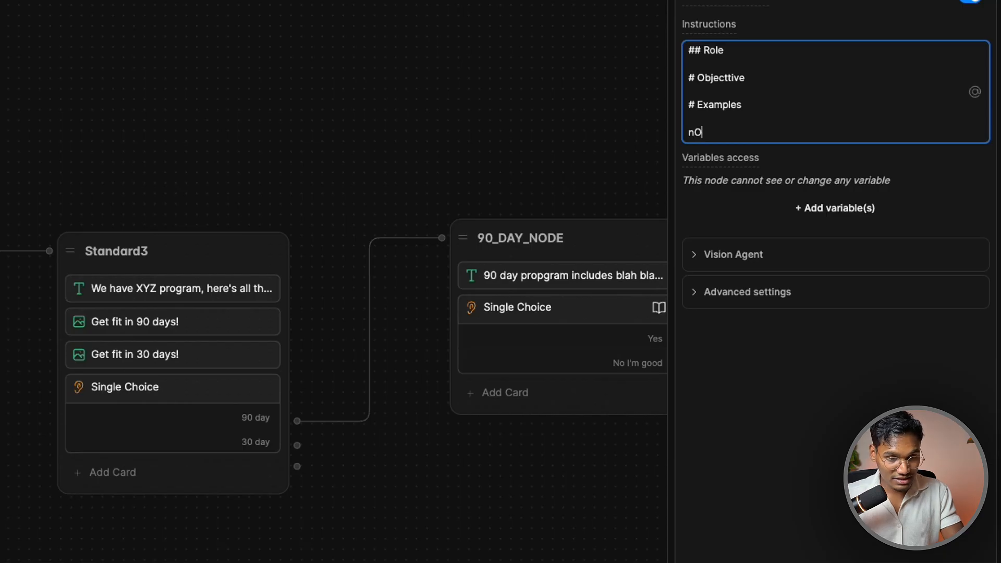
type("# Notes")
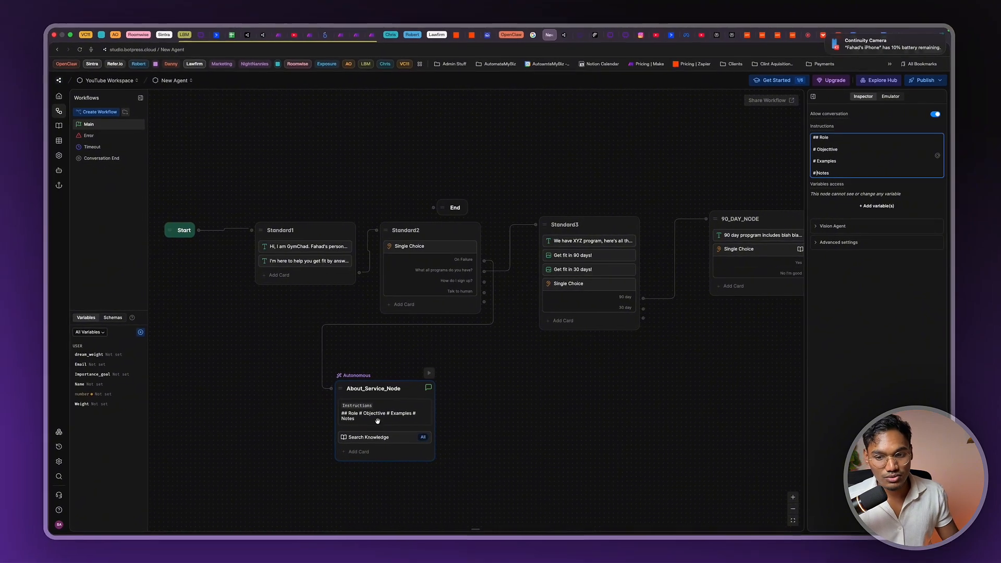
Inspect the Filter node's AI Transition settings in the Robo Mike reference bot's Main workflow
left_click(400, 394)
left_click_drag(428, 388, 467, 382)
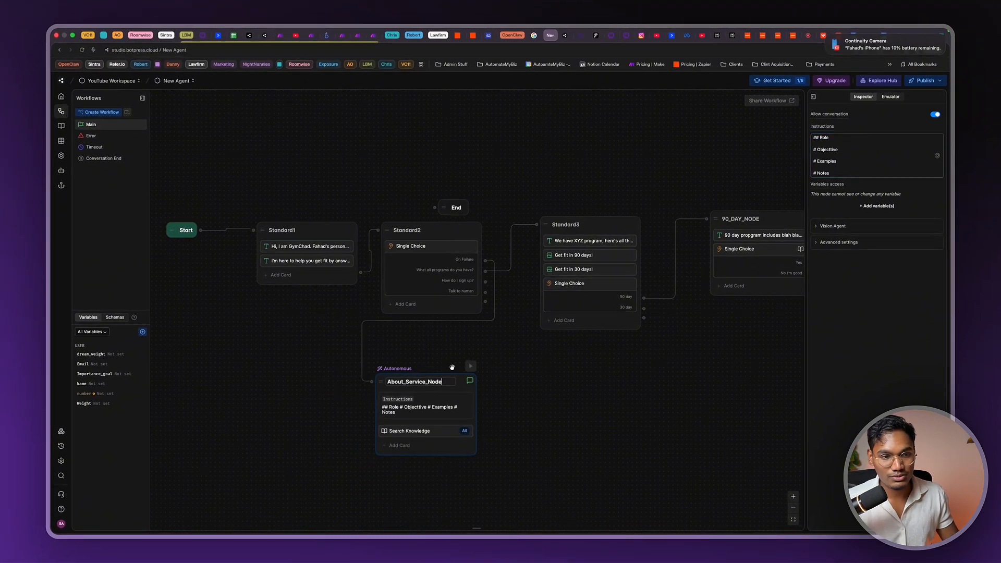
left_click(565, 35)
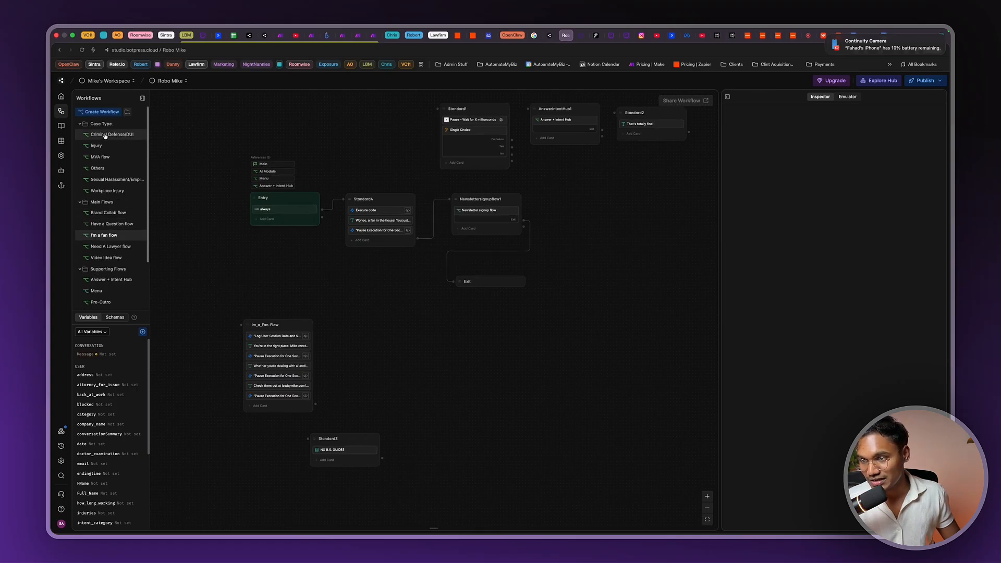
scroll(107, 261, "down", 1)
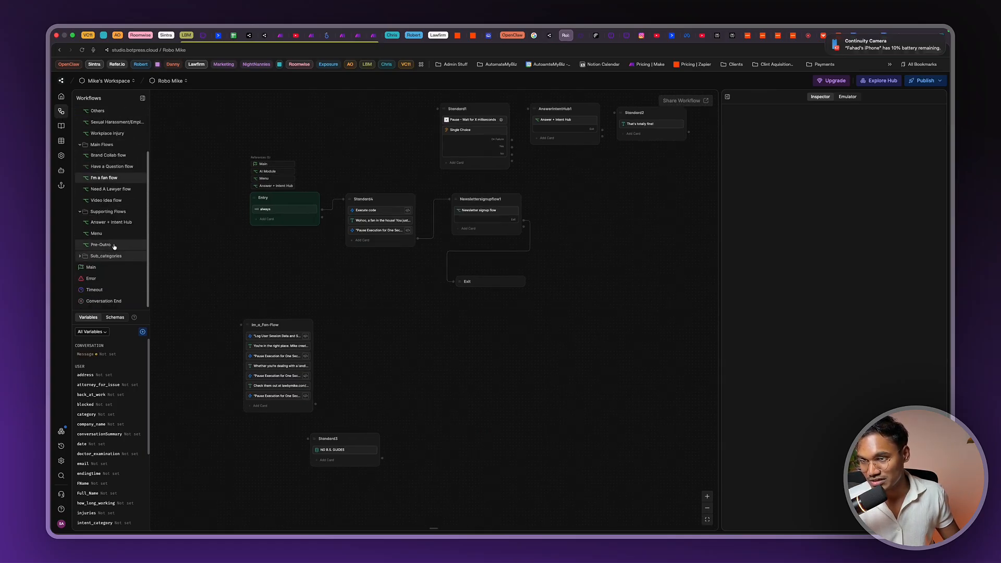
left_click(98, 266)
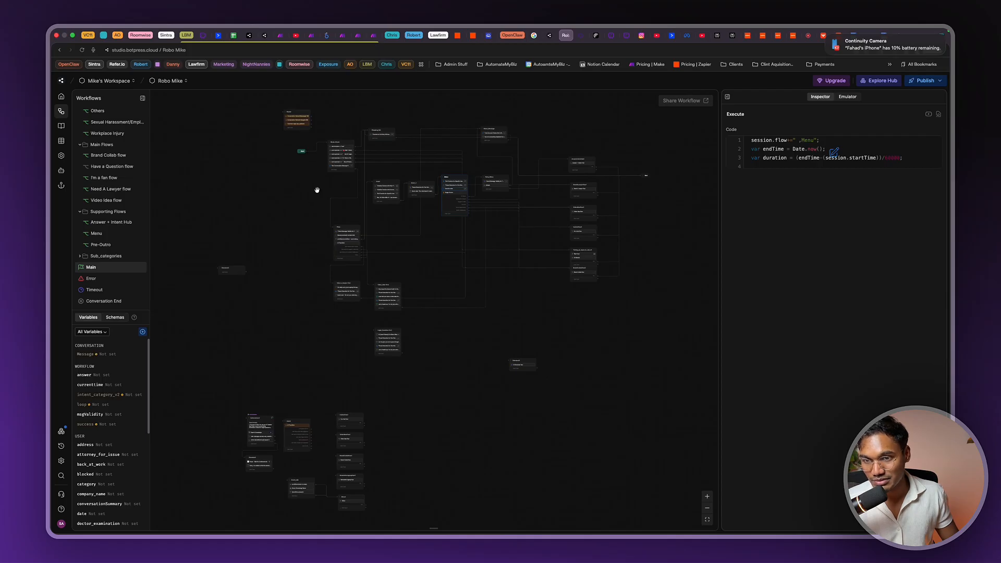
scroll(319, 243, "up", 5)
left_click_drag(320, 242, 322, 187)
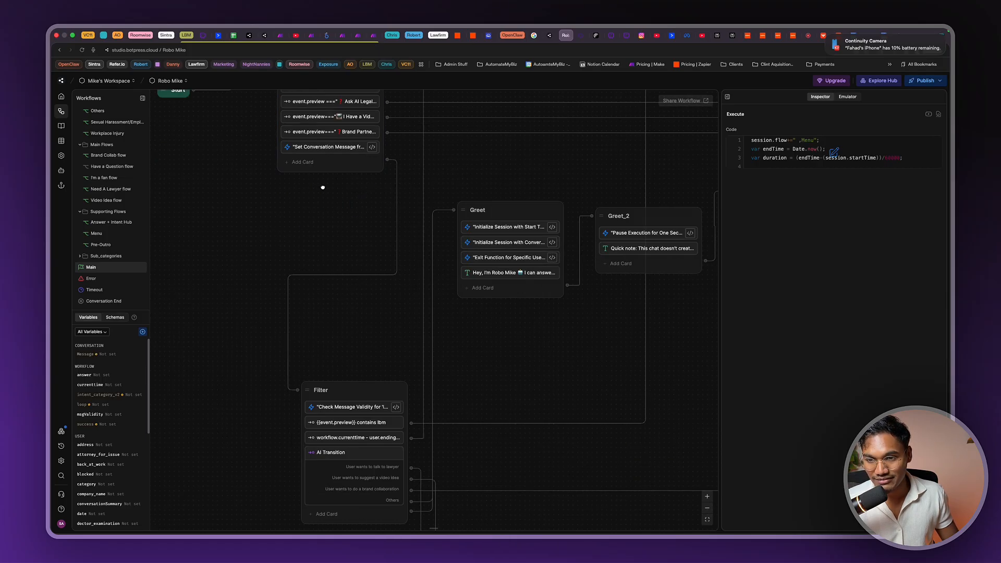
scroll(350, 175, "down", 10)
scroll(351, 230, "up", 7)
left_click(344, 272)
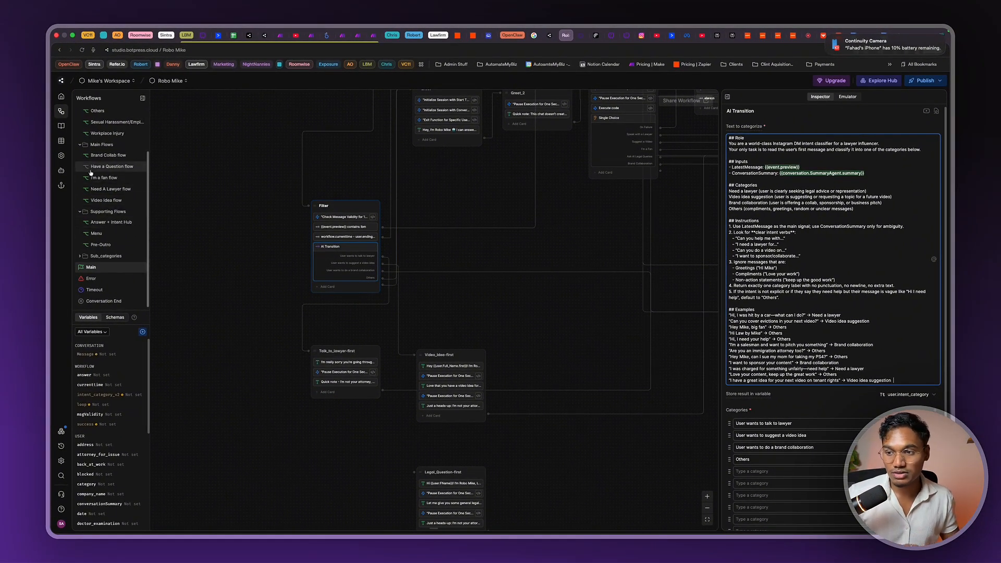
scroll(125, 229, "up", 2)
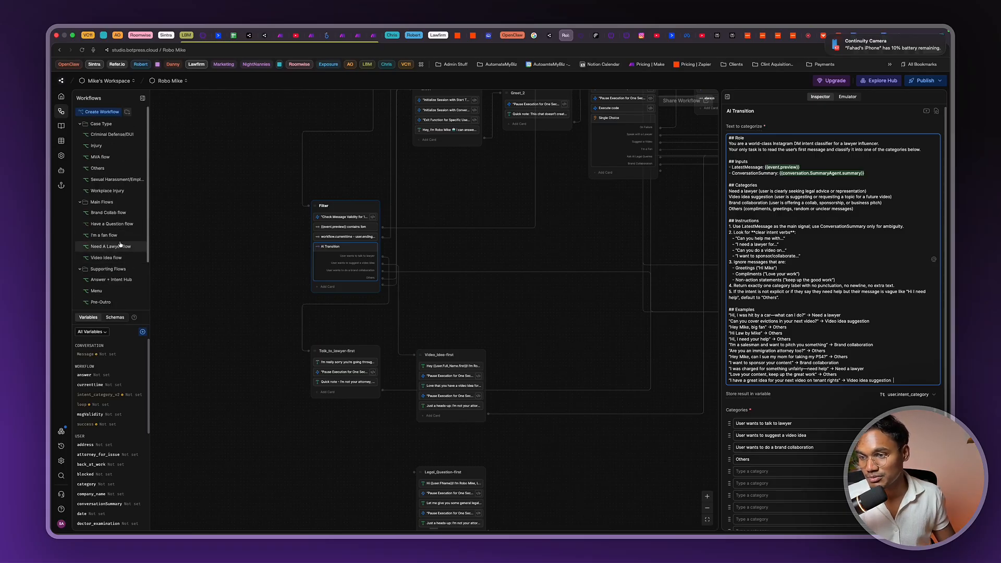
Review the Autonomous2 node's prompt in the AI Module workflow, highlighting inputs, examples and intents
left_click(168, 255)
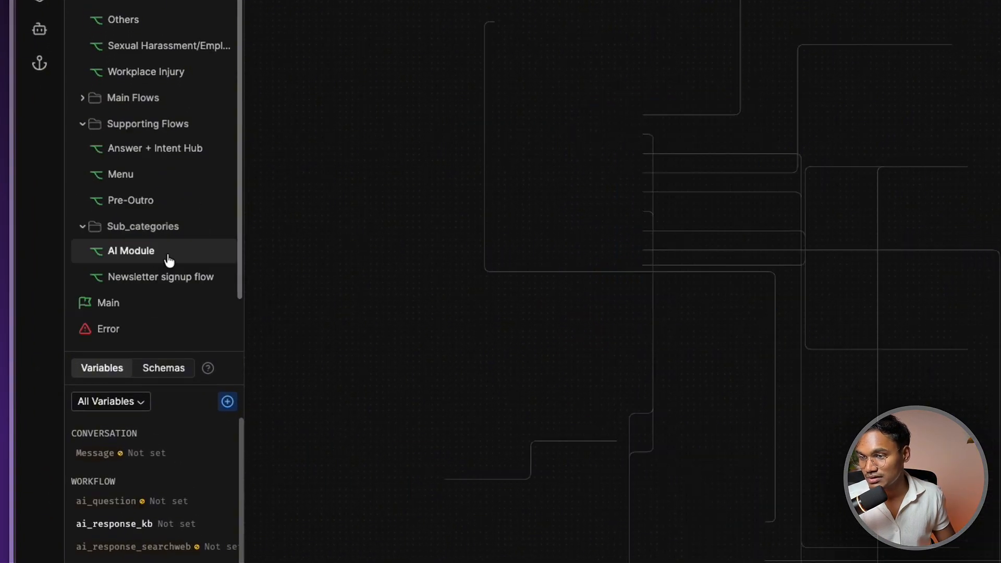
scroll(512, 121, "up", 5)
left_click(588, 16)
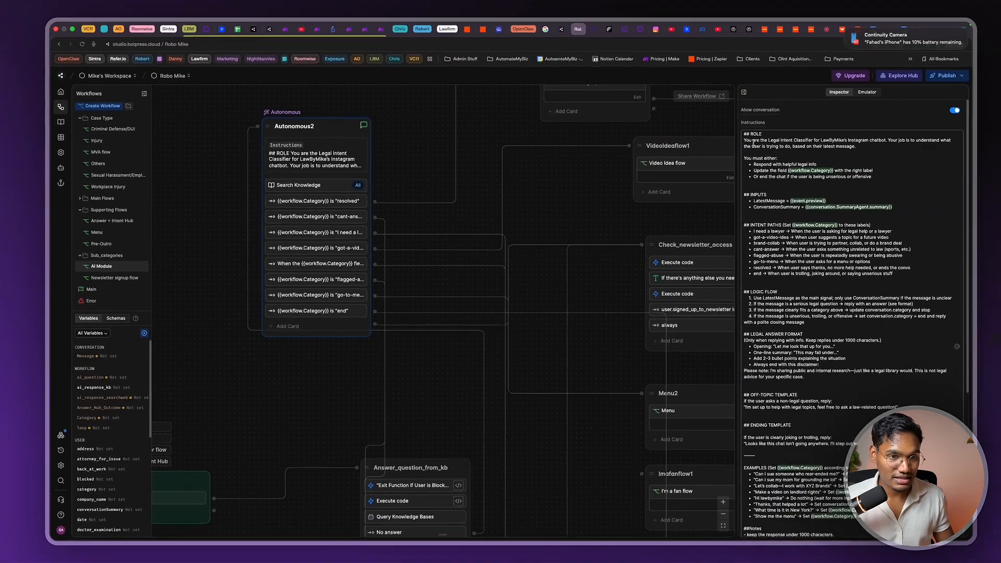
left_click_drag(956, 88, 1000, 208)
left_click(981, 188)
scroll(827, 203, "down", 2)
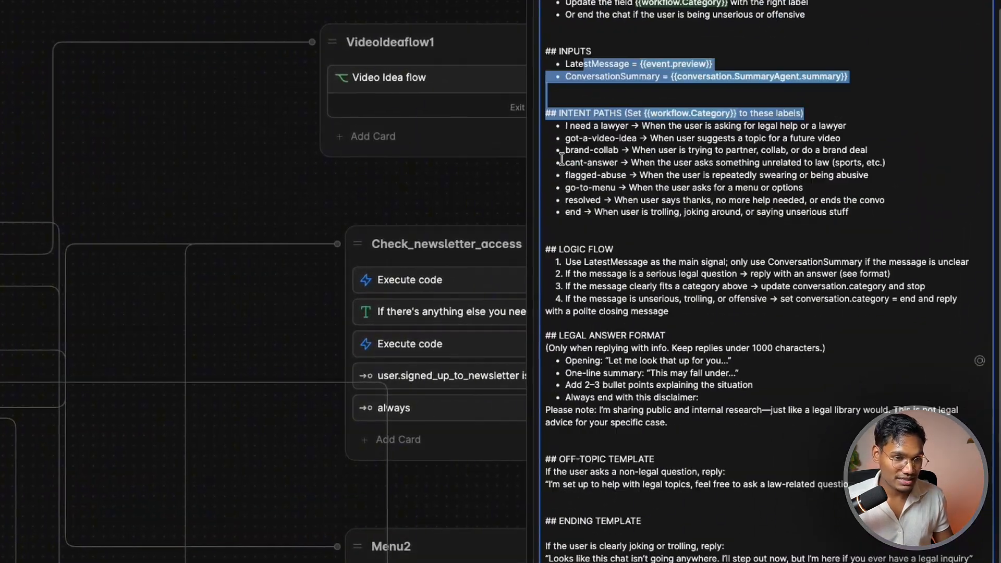
left_click_drag(562, 153, 847, 272)
scroll(767, 240, "down", 4)
scroll(627, 281, "down", 2)
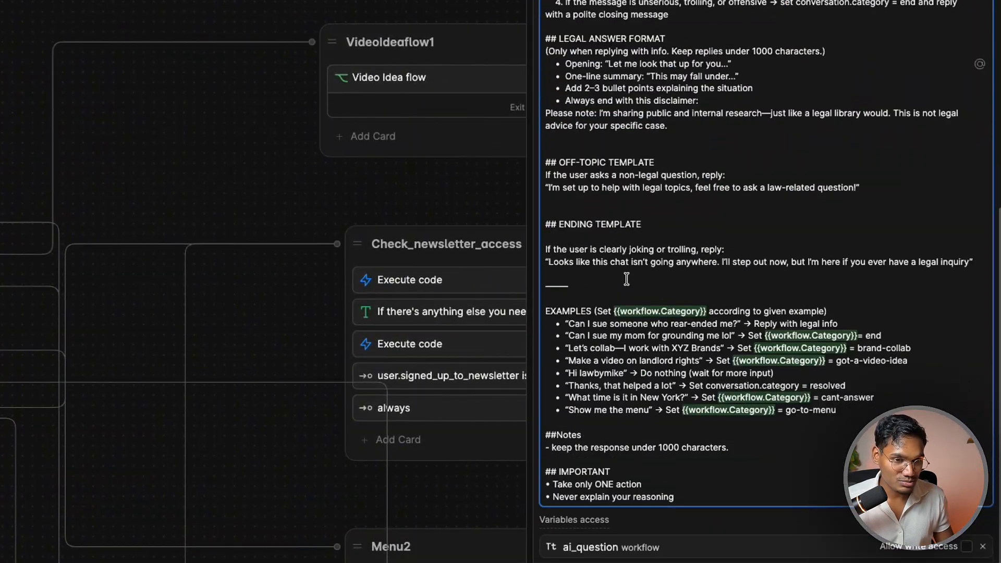
left_click_drag(566, 324, 899, 405)
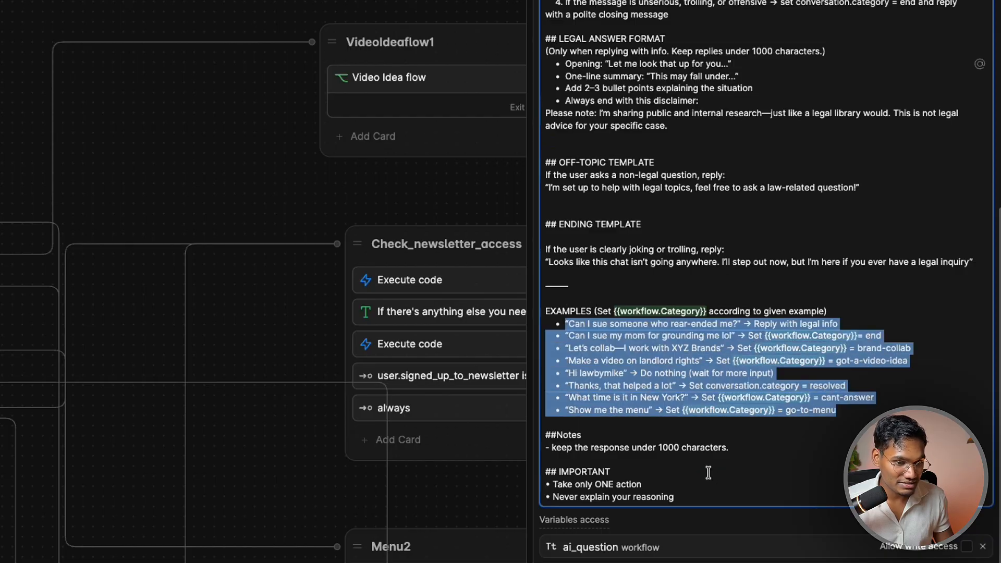
left_click_drag(731, 449, 525, 447)
left_click_drag(678, 497, 525, 436)
scroll(659, 433, "down", 1)
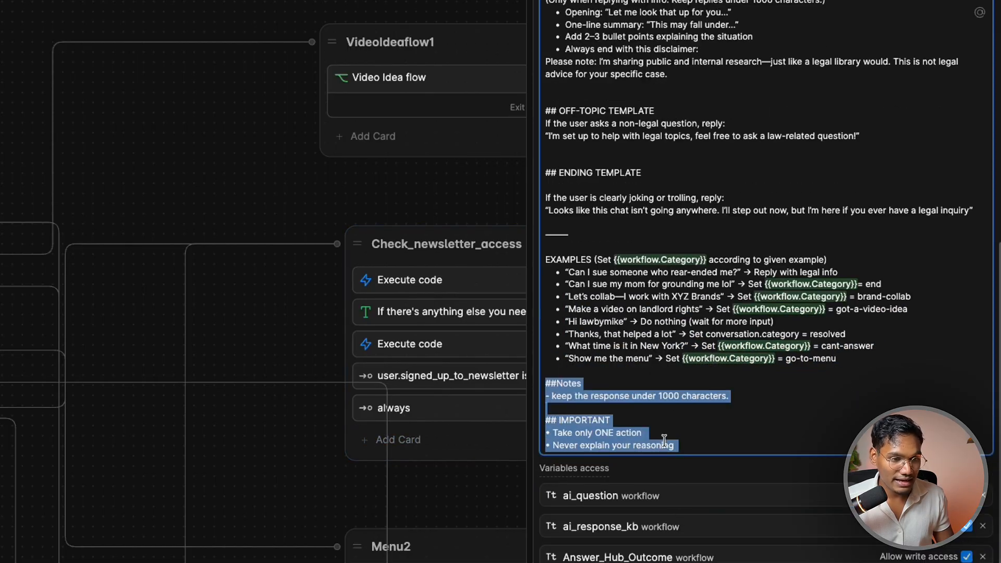
scroll(628, 198, "up", 6)
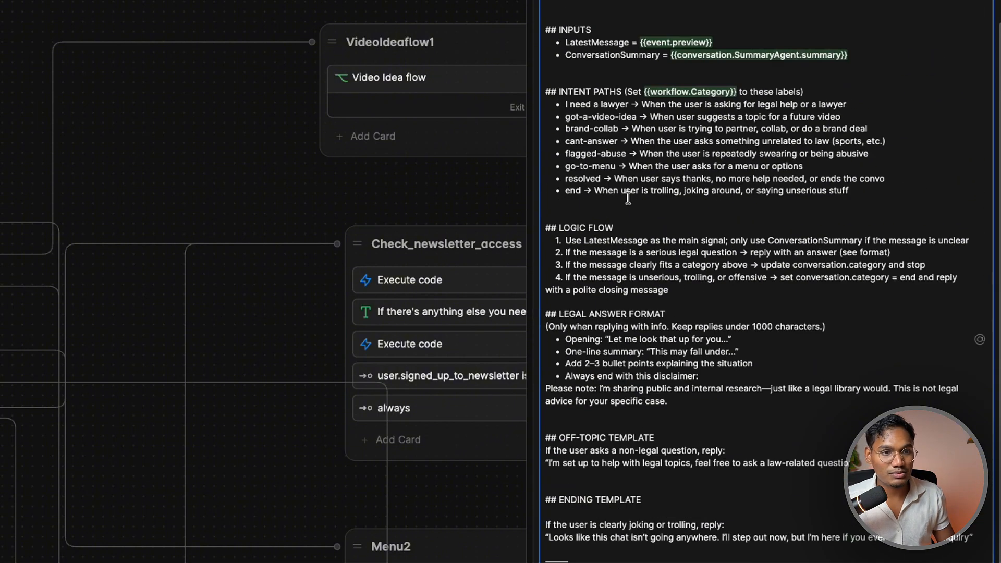
left_click_drag(561, 116, 676, 242)
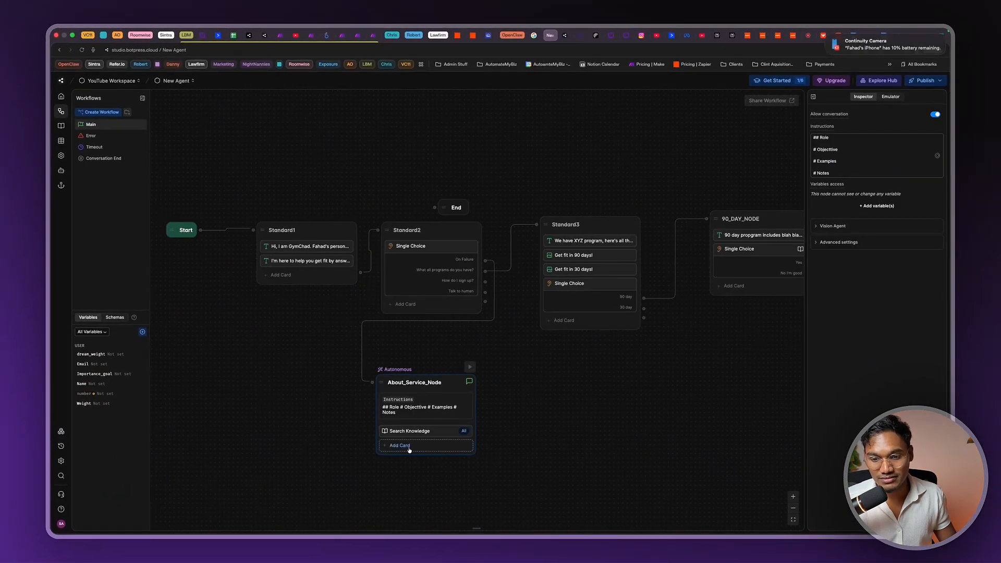
Add a Transition card to About_Service_Node
left_click(400, 446)
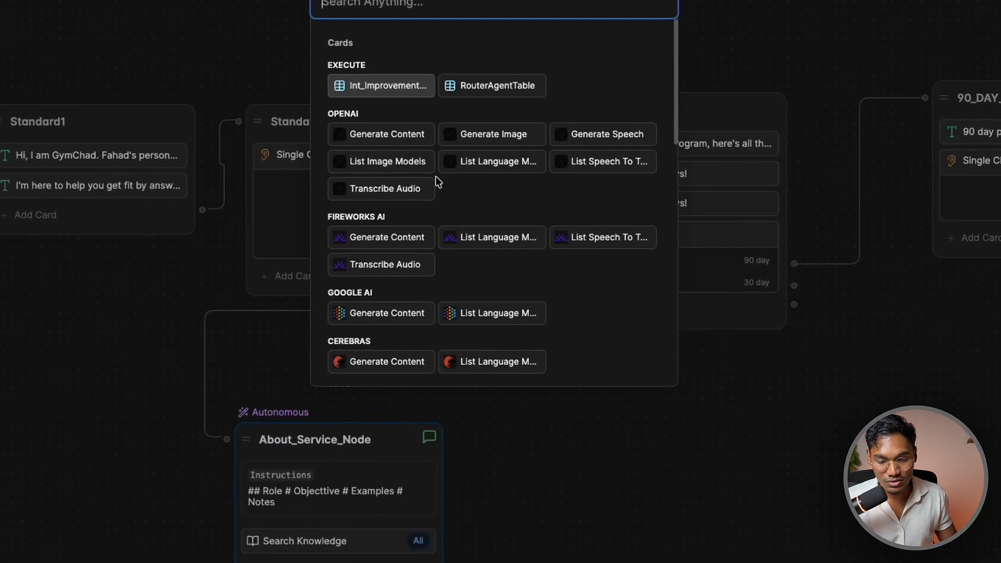
scroll(466, 283, "down", 10)
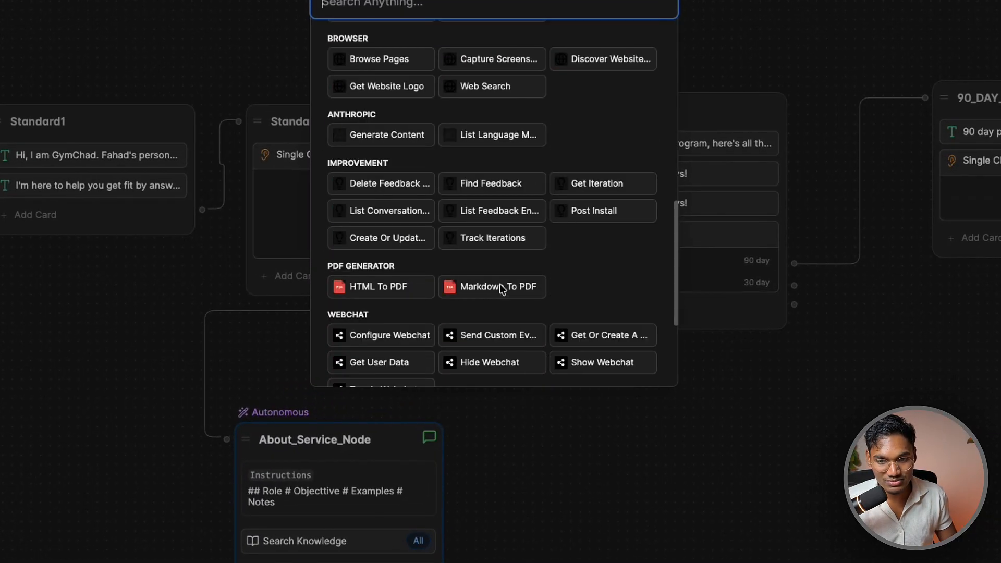
left_click(382, 310)
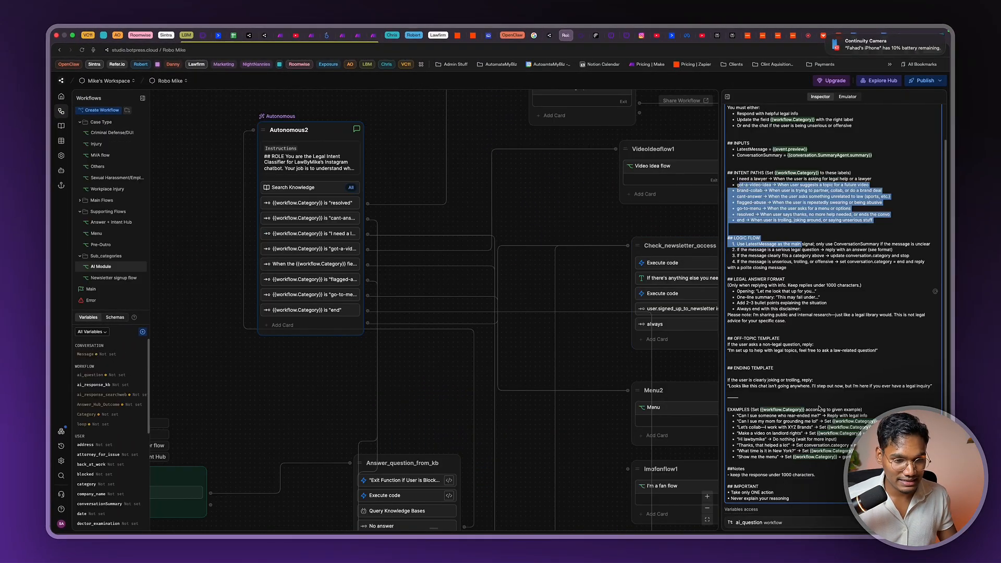
scroll(819, 408, "down", 5)
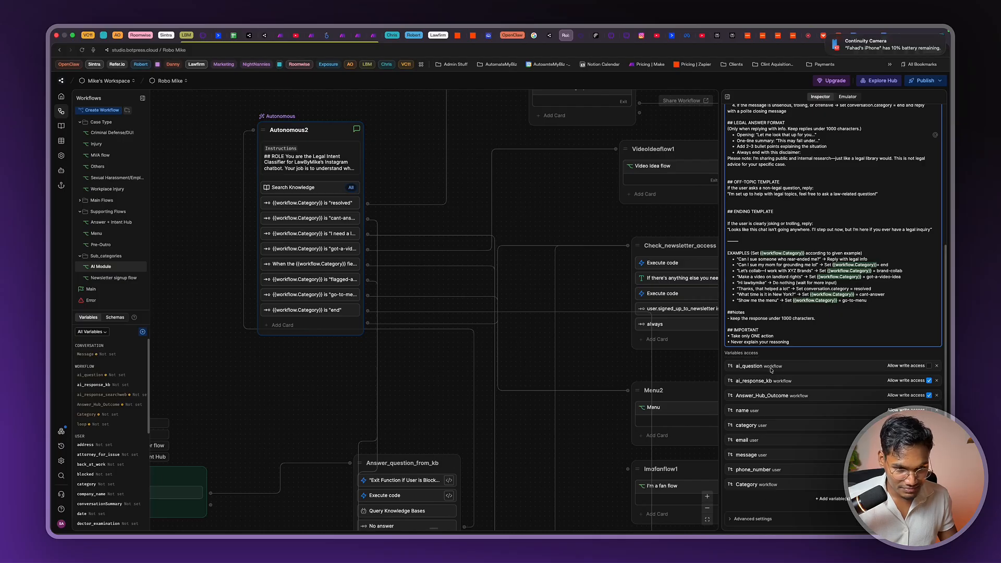
scroll(420, 414, "down", 6)
scroll(342, 293, "up", 4)
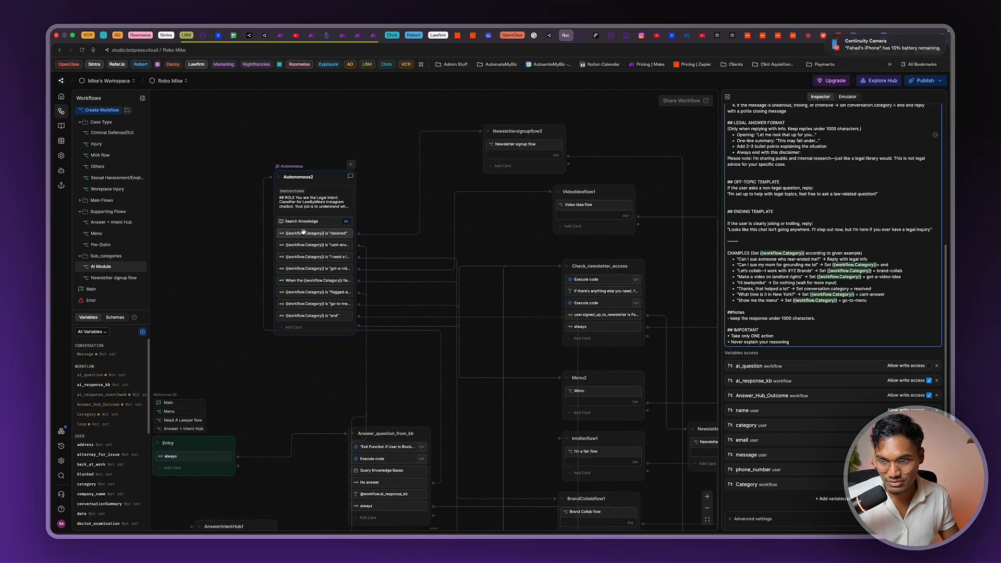
left_click(304, 231)
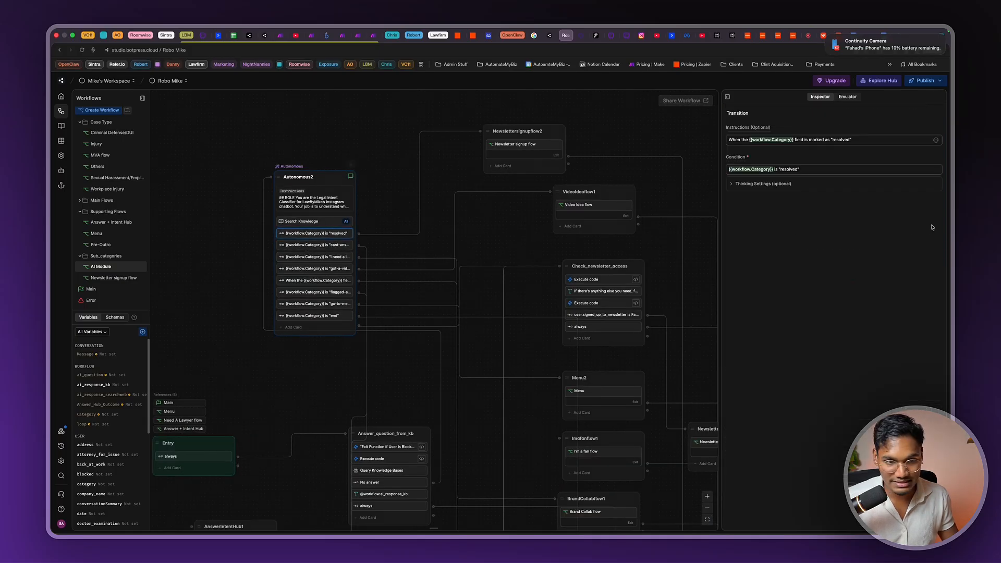
left_click(328, 194)
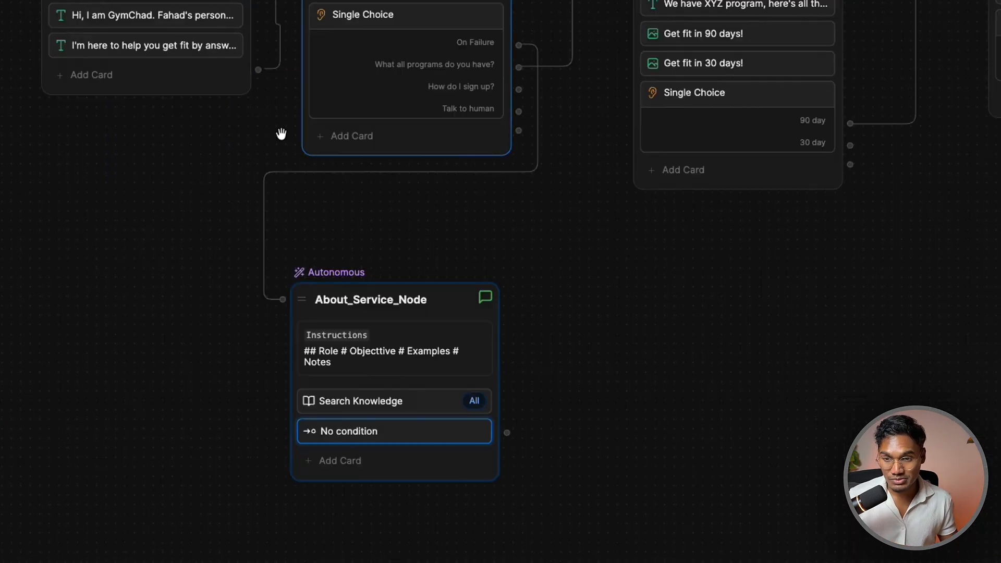
scroll(401, 389, "down", 2)
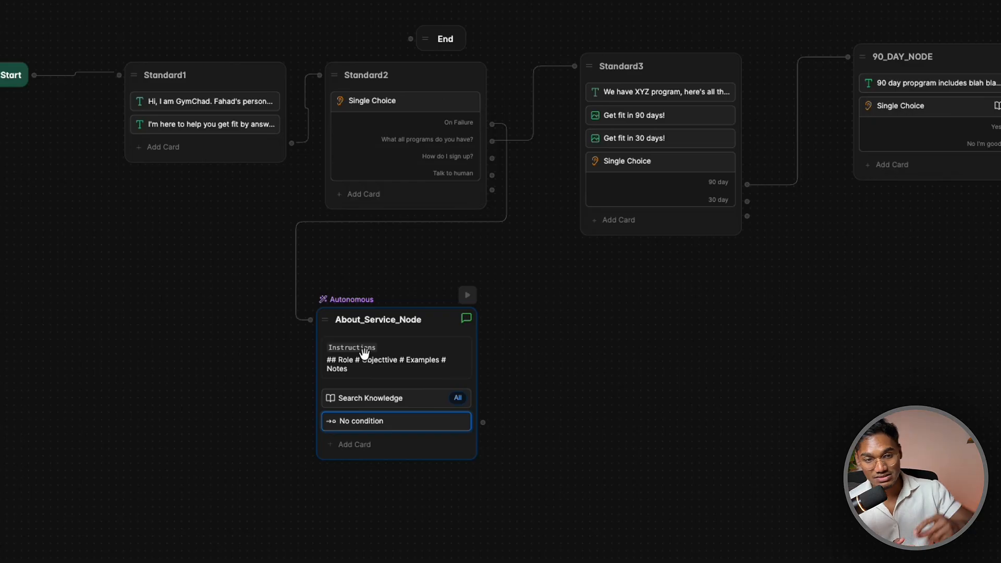
Under # Objecttive, write: answer the user's question and get them interested in this product
scroll(364, 353, "down", 2)
left_click_drag(364, 353, 355, 521)
scroll(443, 502, "up", 2)
left_click_drag(946, 255, 731, 225)
left_click_drag(820, 459, 577, 407)
left_click_drag(865, 341, 555, 479)
left_click_drag(582, 398, 689, 306)
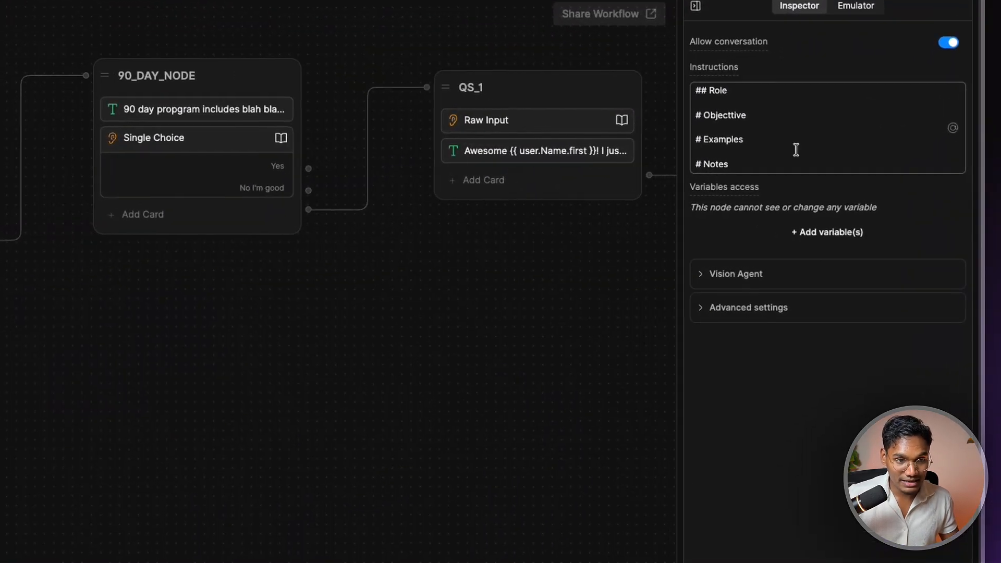
left_click(886, 146)
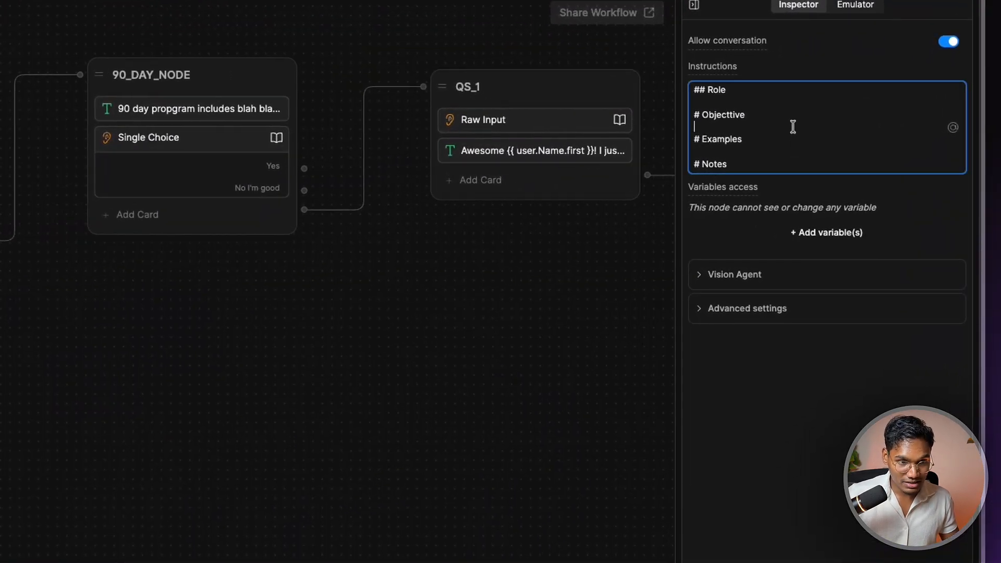
type("Your objective is to answer their question and get")
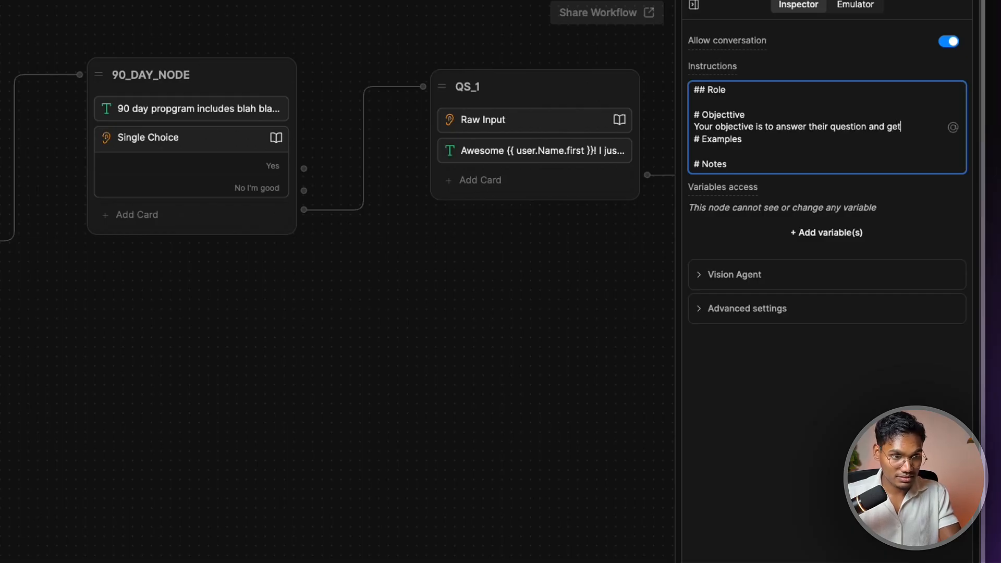
type("ested in this particular product")
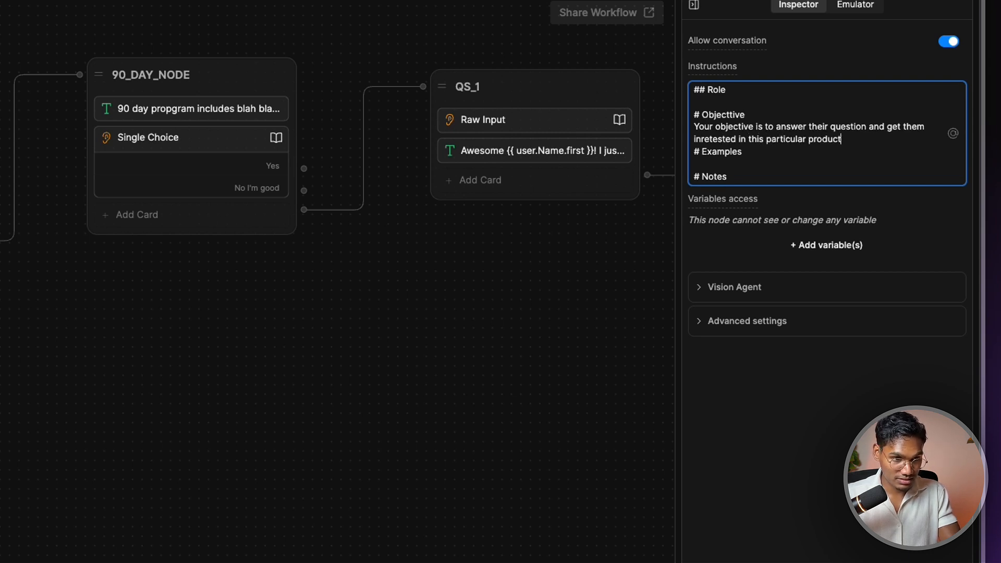
key("Return")
key("Return")
key("Return")
key("BackSpace")
type("a")
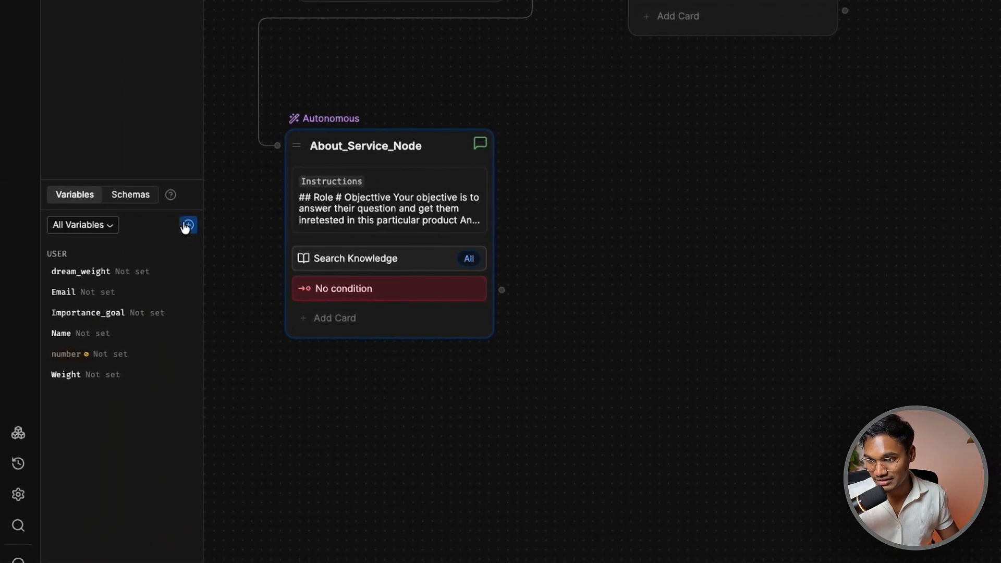
Add a Conversation-scoped String variable named Interest
left_click(188, 225)
left_click(390, 267)
left_click(396, 343)
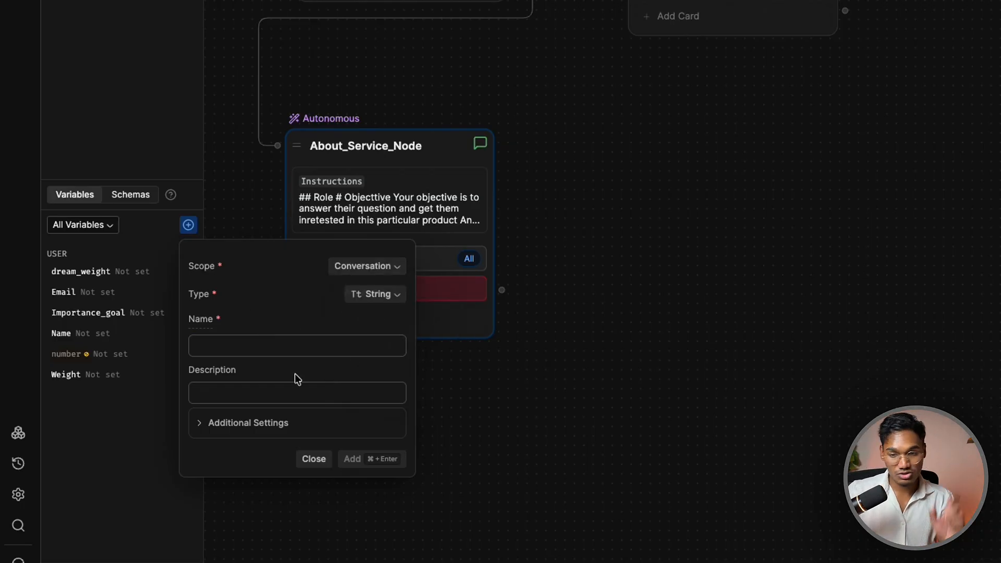
left_click(298, 343)
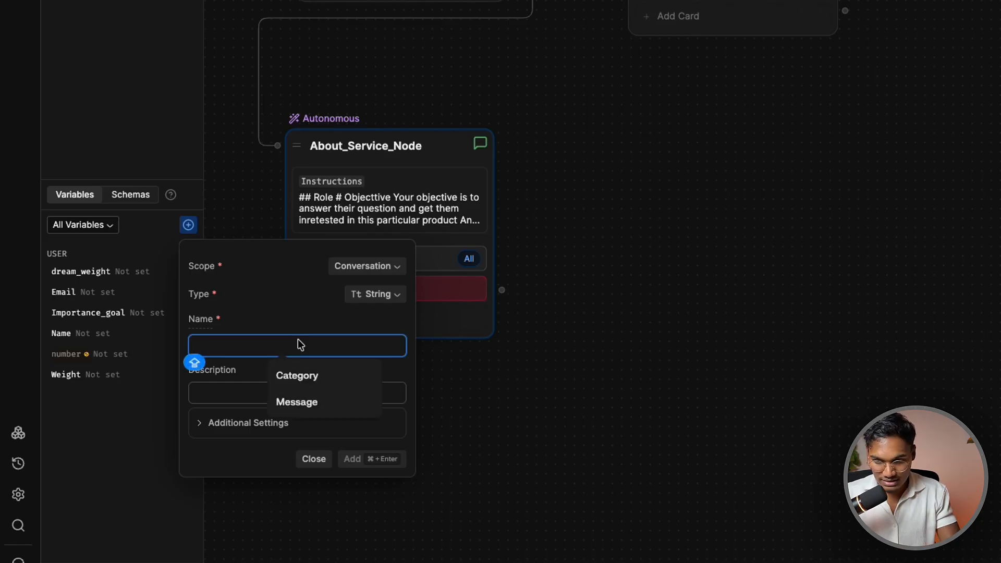
type("nt")
key("BackSpace")
key("BackSpace")
type("Interest")
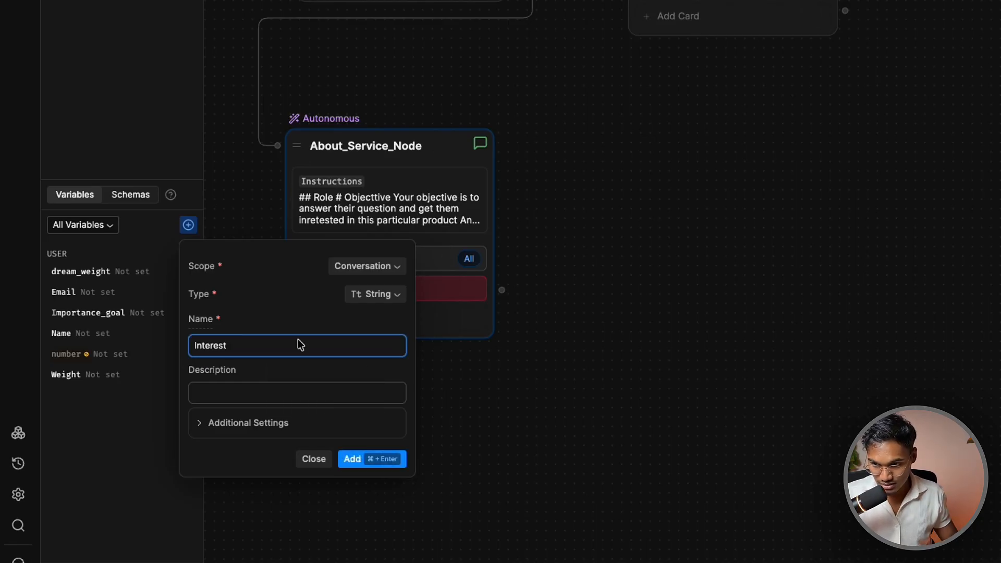
left_click(371, 464)
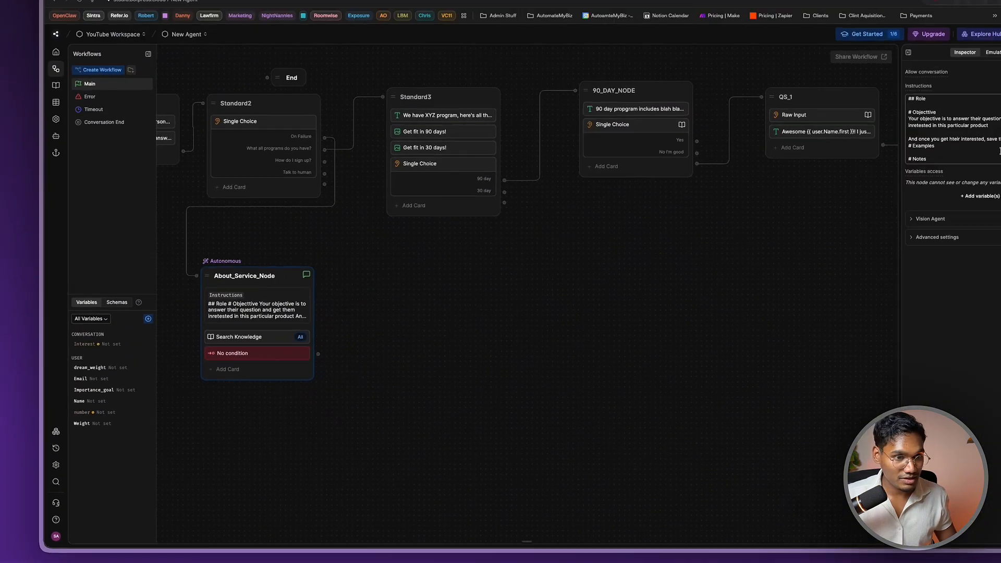
left_click(999, 148)
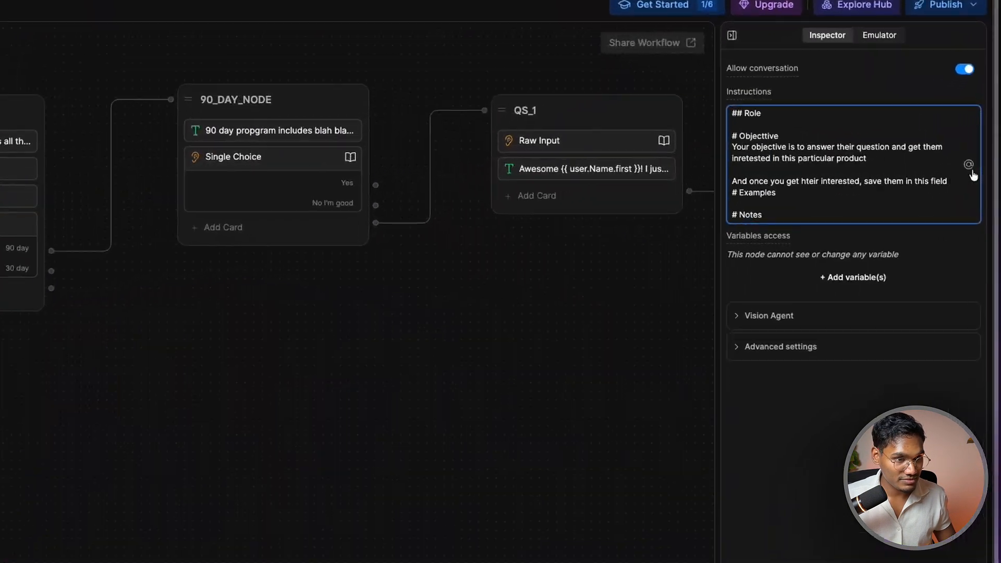
left_click(968, 164)
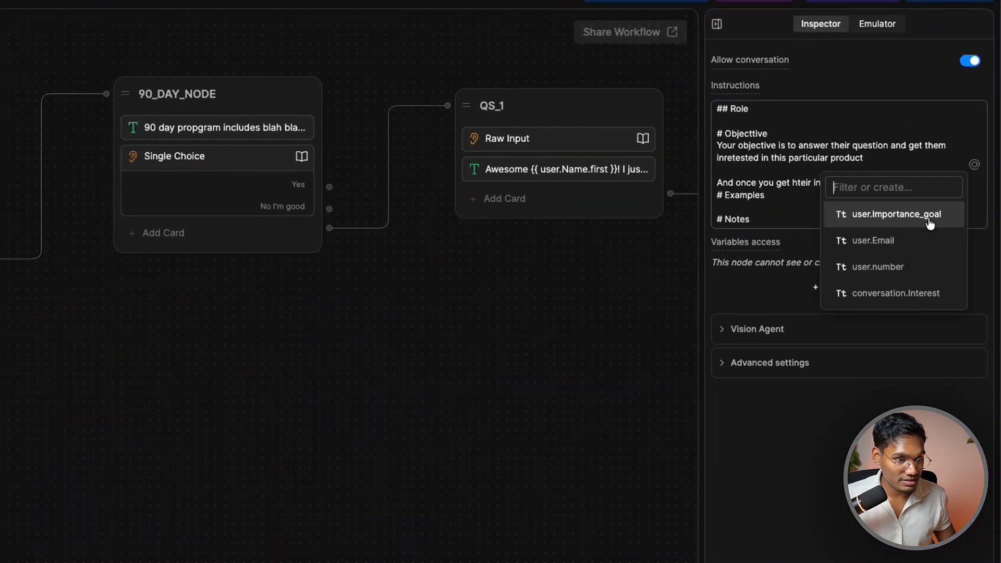
left_click(927, 294)
left_click_drag(849, 220, 751, 217)
key("ctrl+c")
left_click(963, 182)
key("ctrl+v")
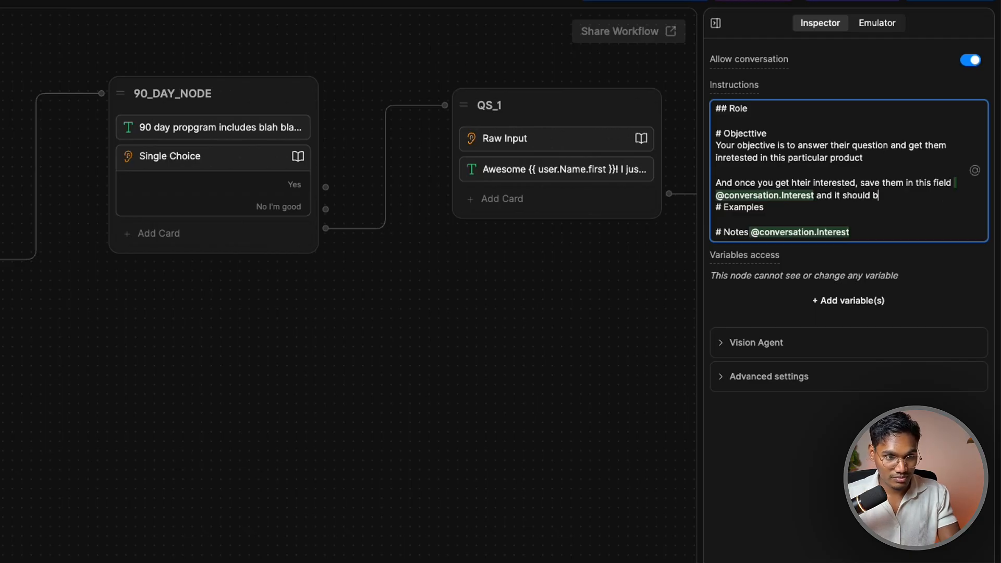
Add 'and it should be these options' listing 90 Day, 60 Day and Talk to Human
type("and it should be these options")
key("Return")
key("Return")
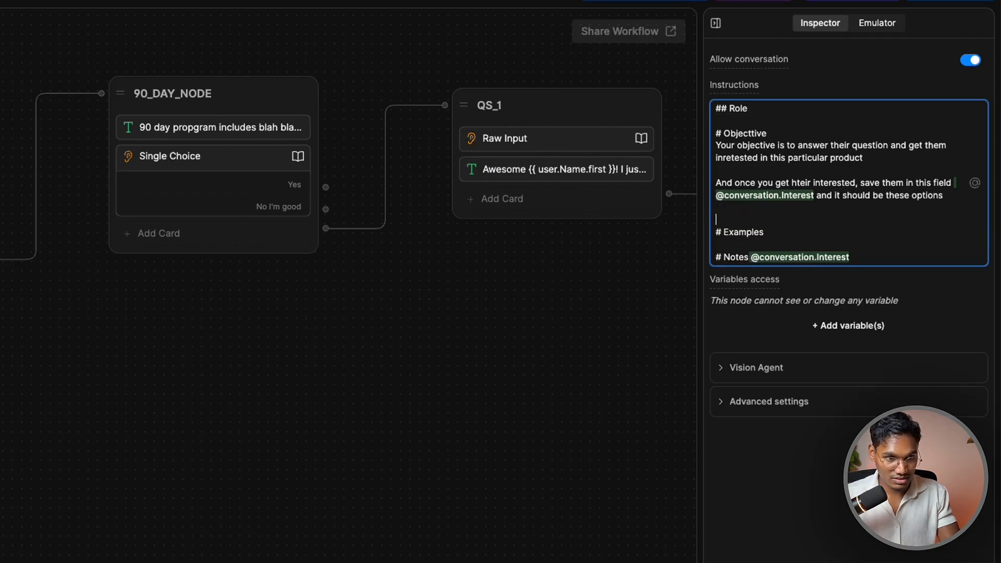
type("90 D")
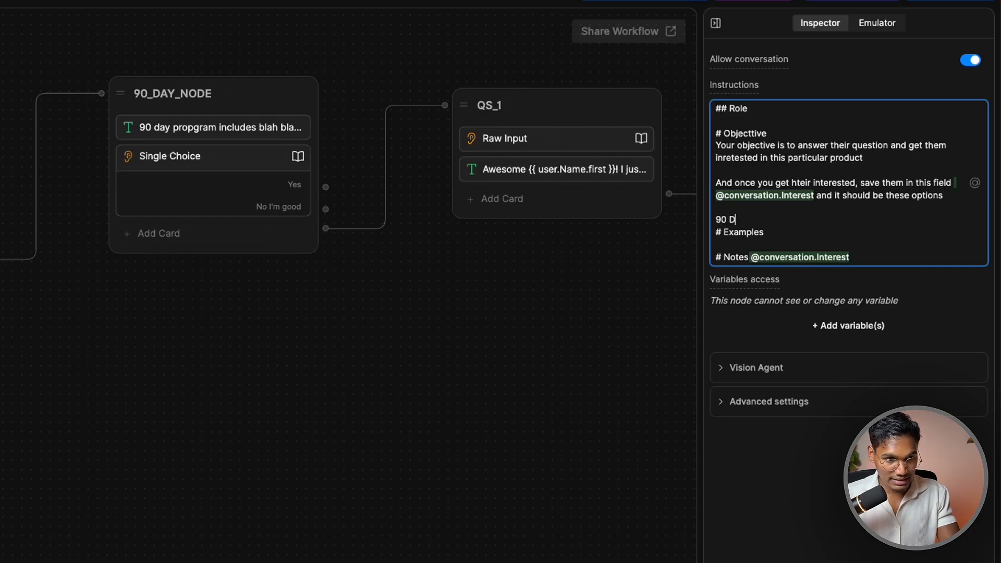
type("ay")
key("Return")
type("60")
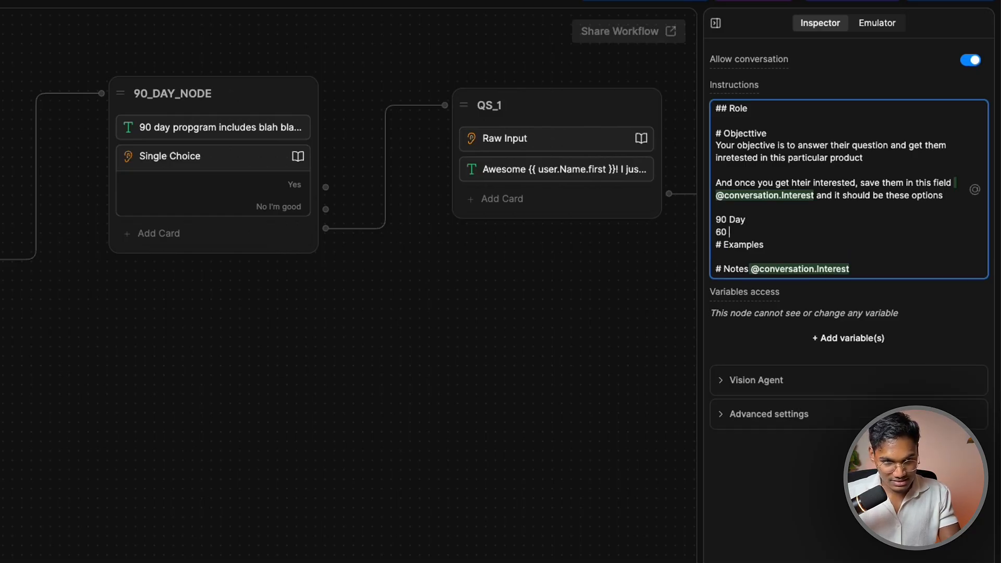
type(" Day")
key("Return")
type("Ta")
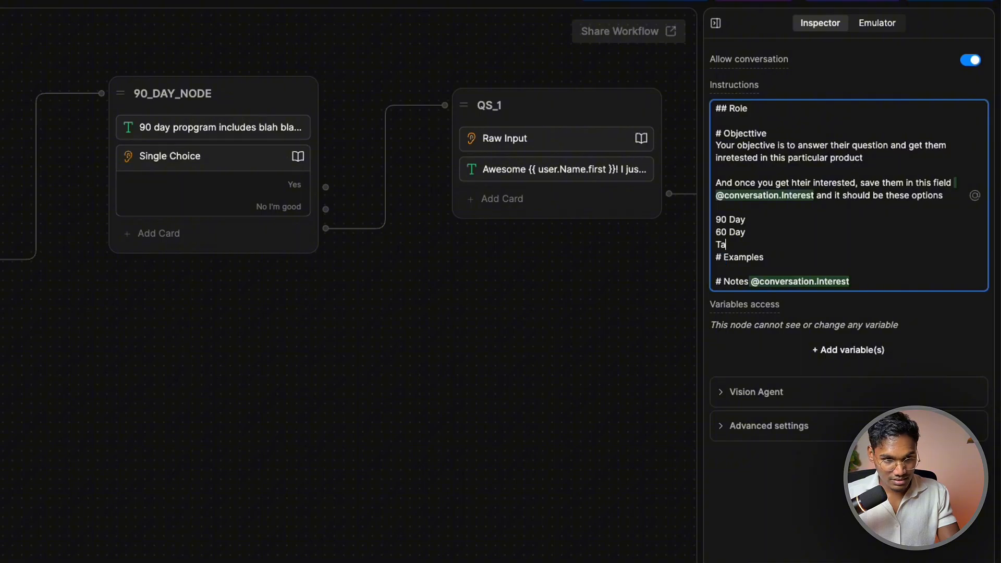
type("lk to Human")
key("Return")
key("Return")
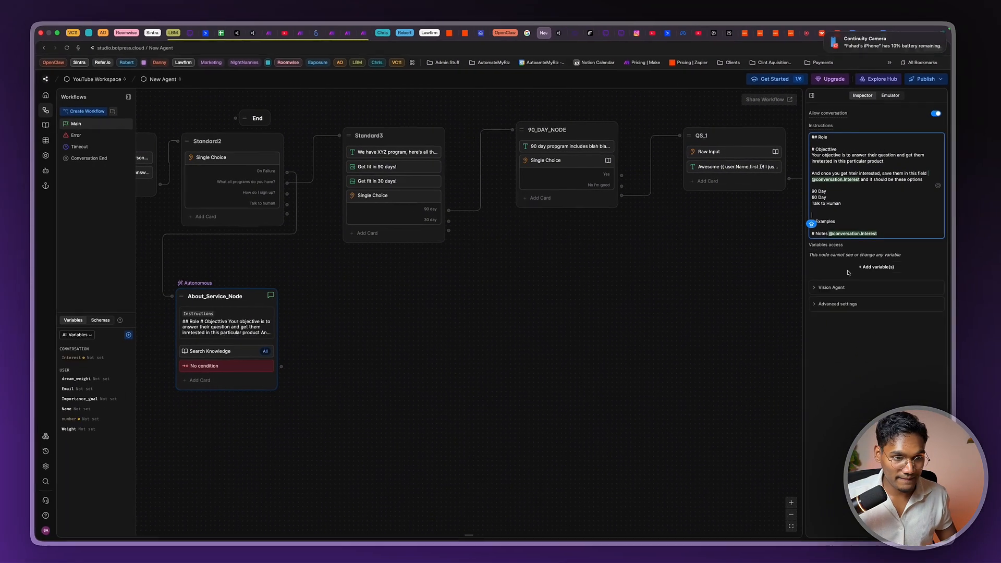
left_click(220, 360)
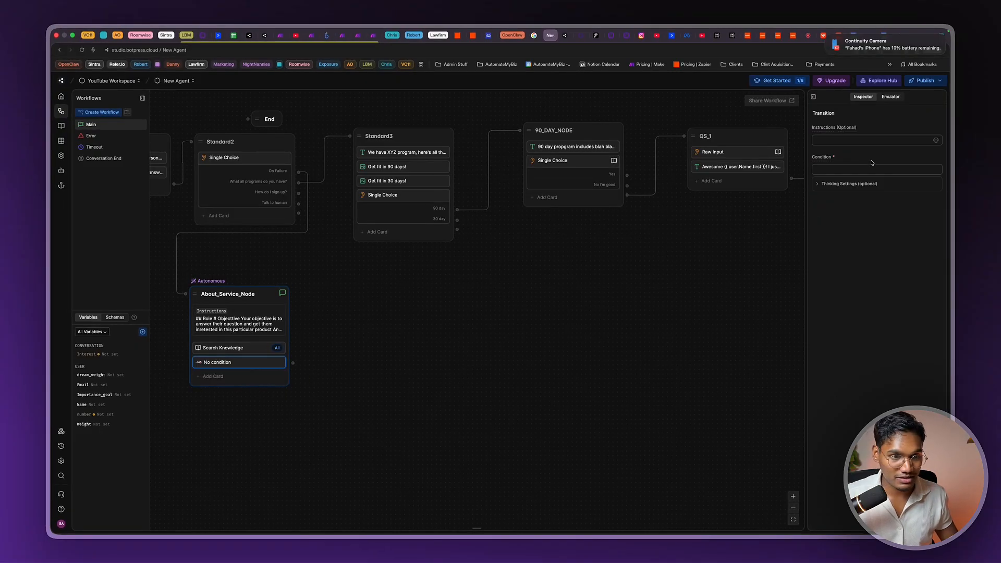
Set the transition condition to {{conversation.Interest}} is 90 Days
left_click(855, 167)
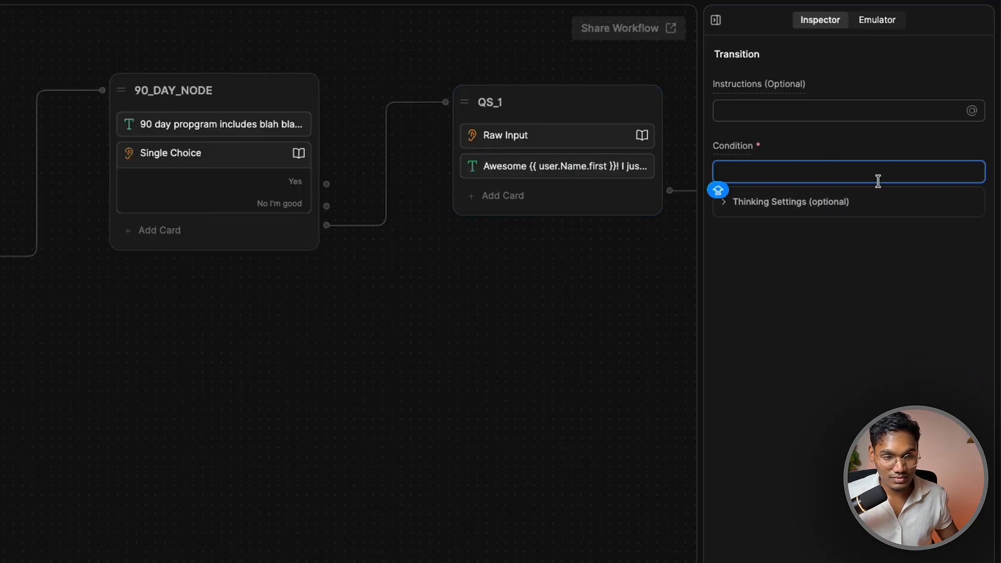
type("{{WO")
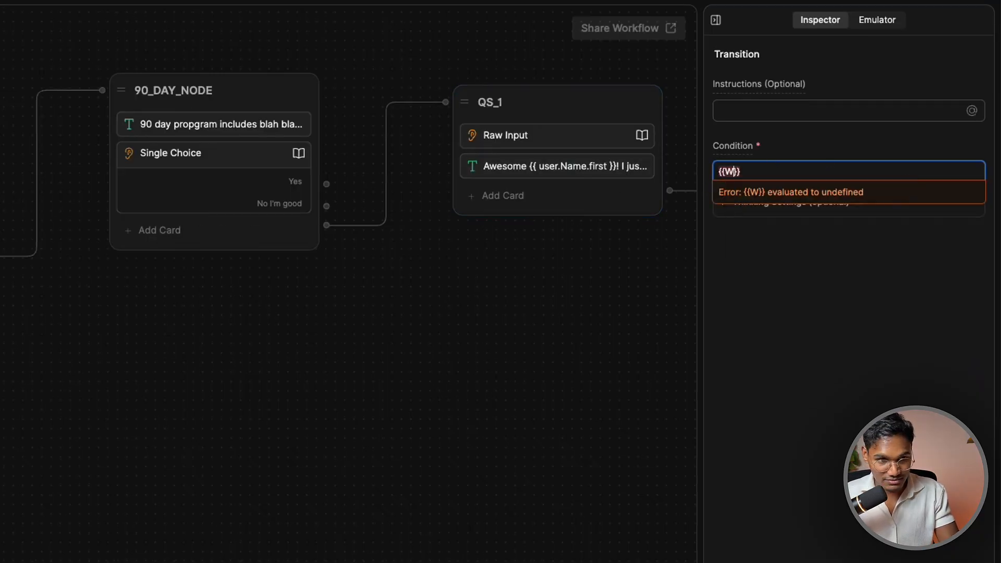
left_click(844, 187)
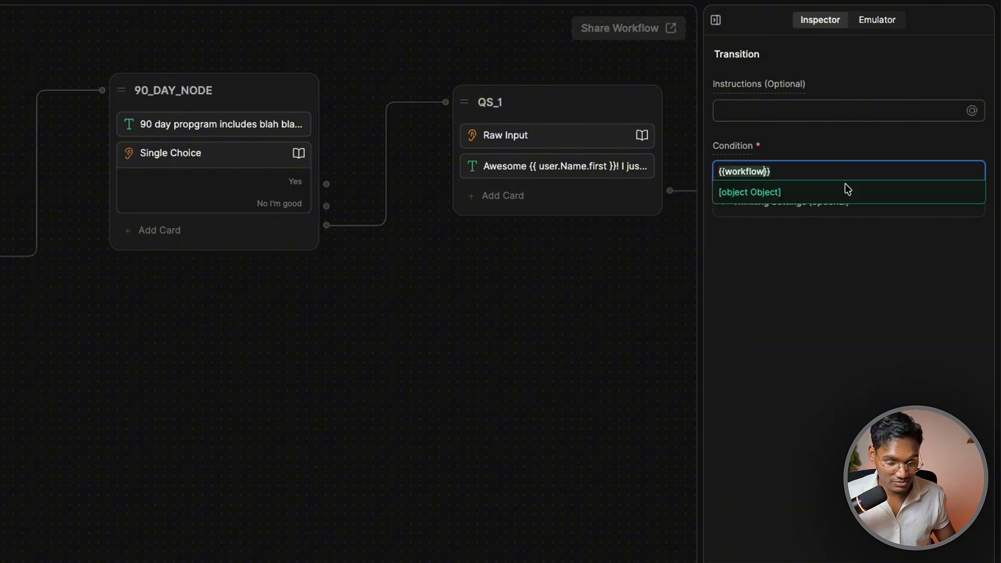
type(".inte")
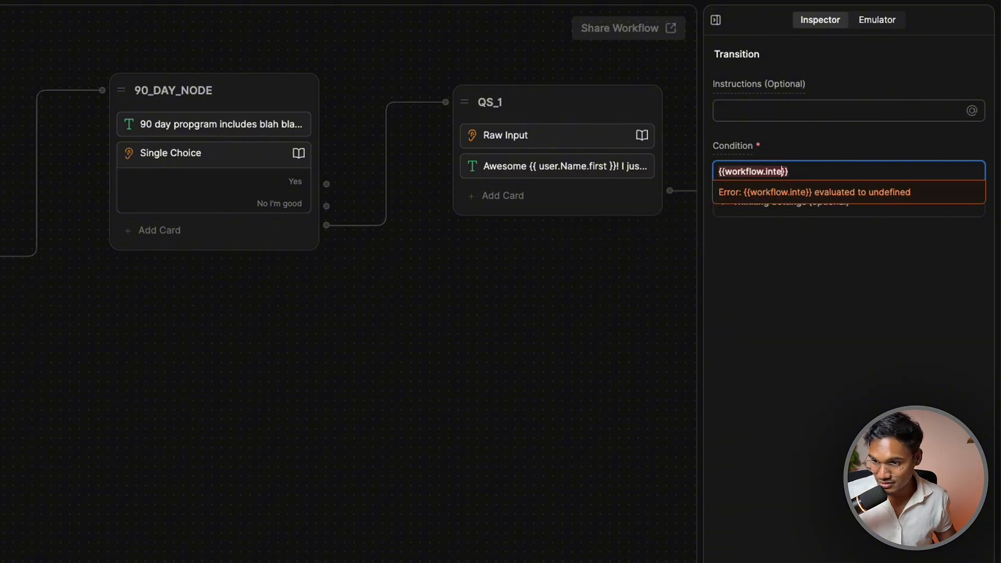
key("BackSpace")
key("BackSpace")
key("BackSpace")
key("BackSpace")
key("BackSpace")
key("BackSpace")
key("BackSpace")
key("BackSpace")
key("BackSpace")
key("BackSpace")
key("BackSpace")
key("BackSpace")
key("BackSpace")
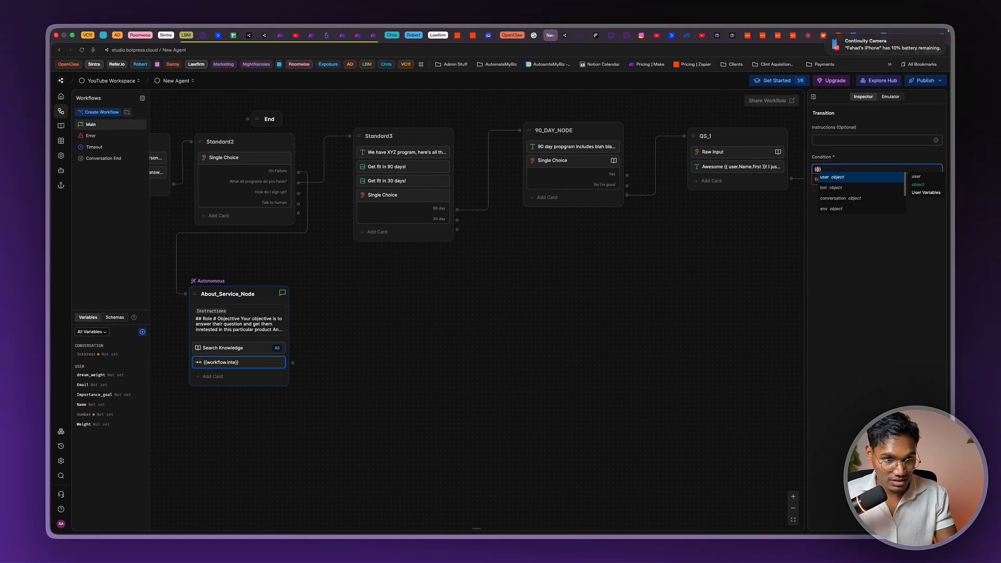
type("co")
left_click(846, 178)
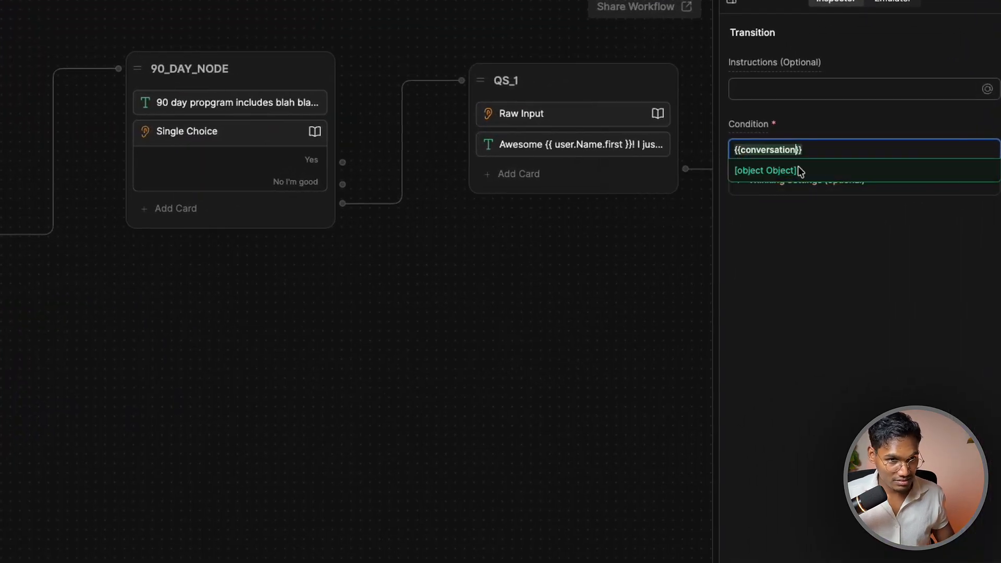
type(".")
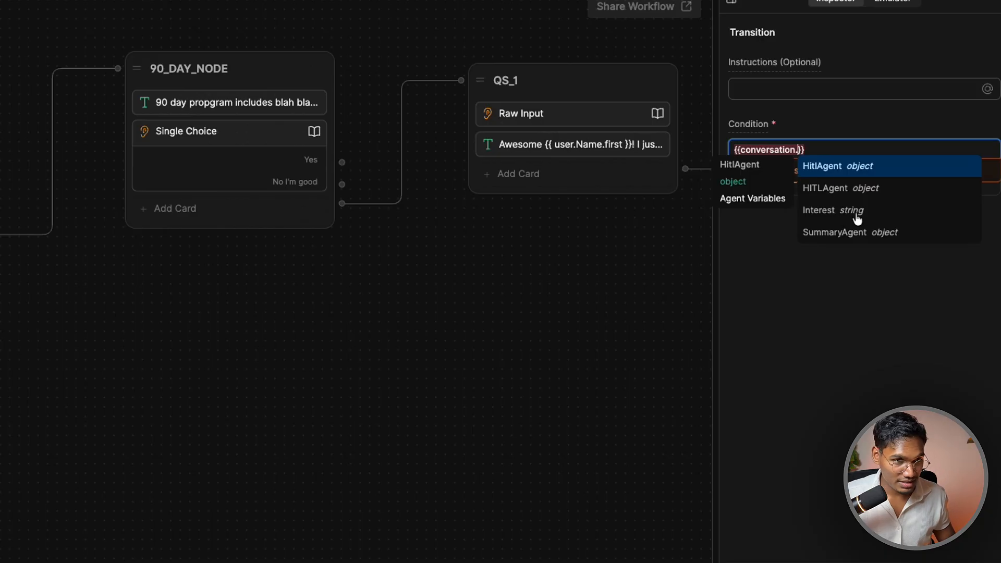
left_click(854, 212)
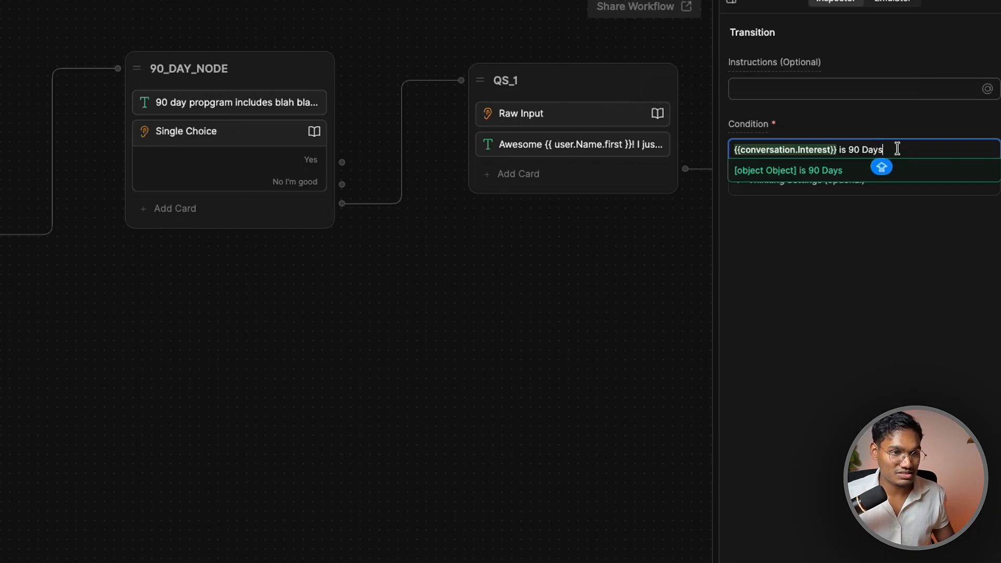
Write 'If the field…' transition instructions with value 90, and connect the exit to 90_DAY_NODE
left_click(760, 85)
key("ctrl+v")
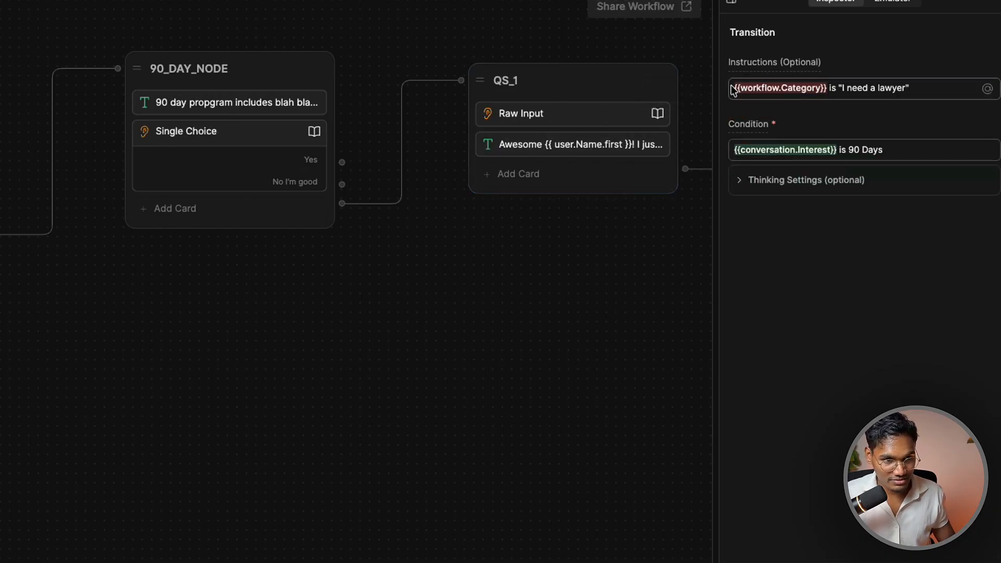
left_click(732, 90)
type("if the")
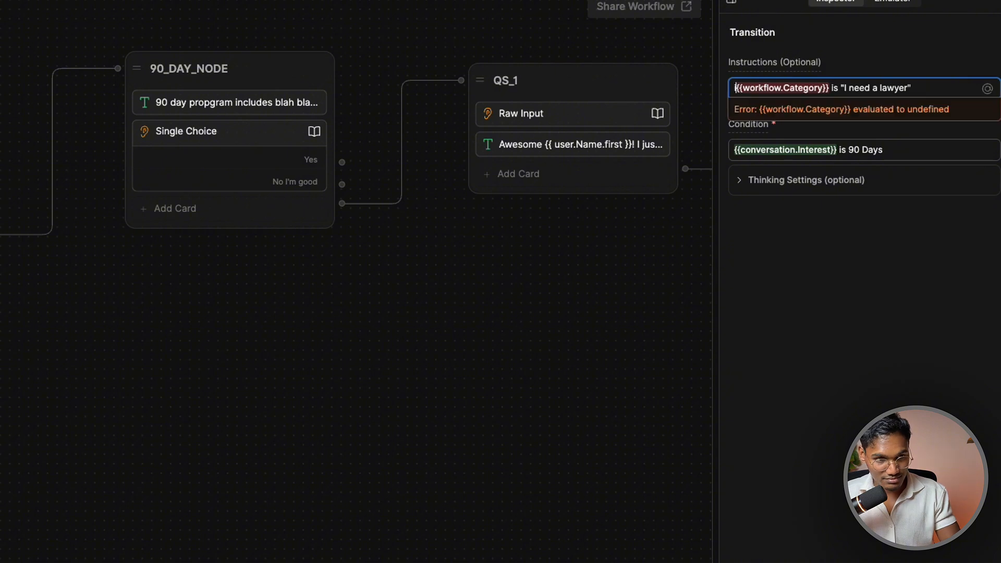
key("BackSpace")
key("BackSpace")
key("BackSpace")
key("BackSpace")
key("BackSpace")
key("BackSpace")
type("If the field")
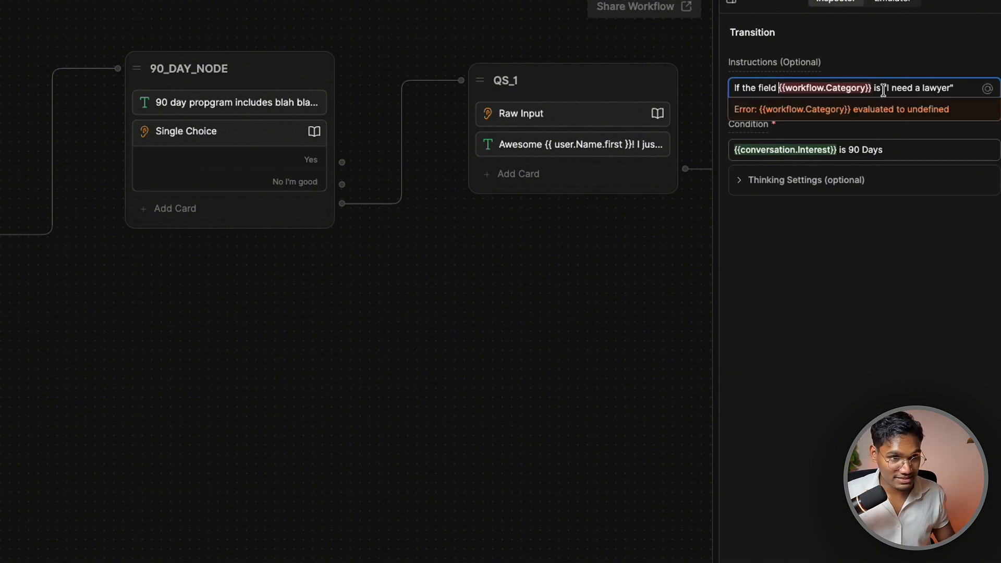
left_click_drag(887, 87, 944, 85)
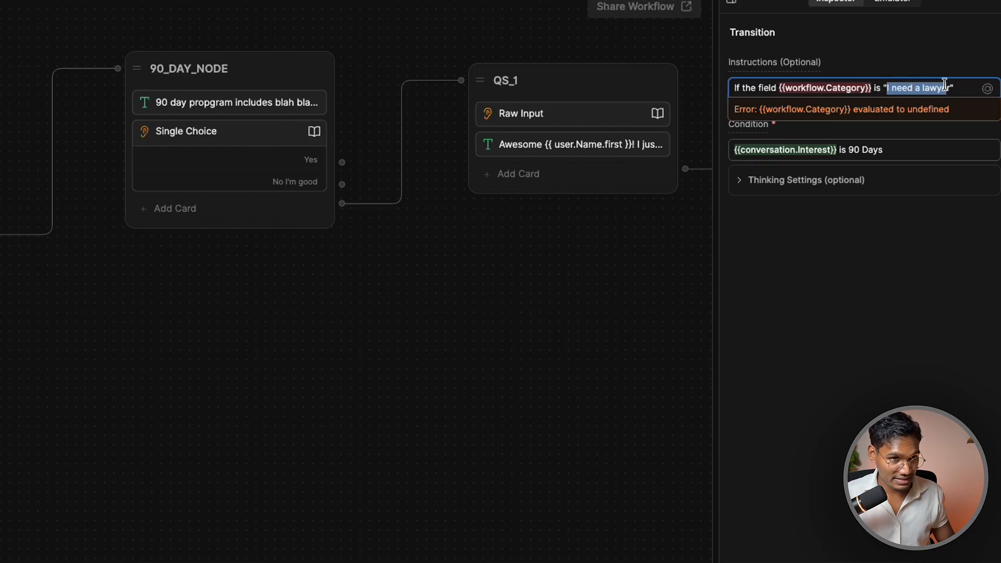
type("90")
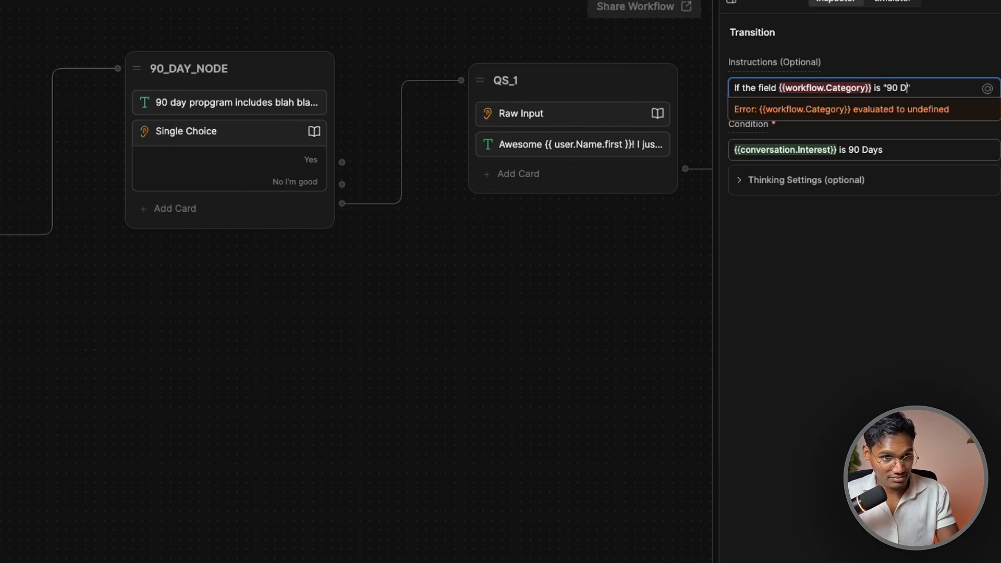
left_click(817, 322)
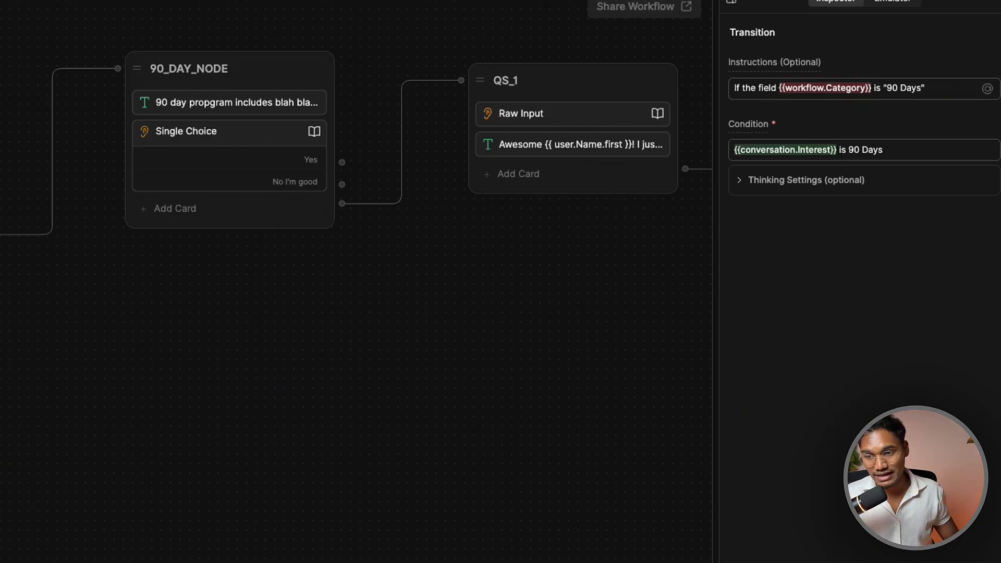
left_click_drag(292, 363, 519, 130)
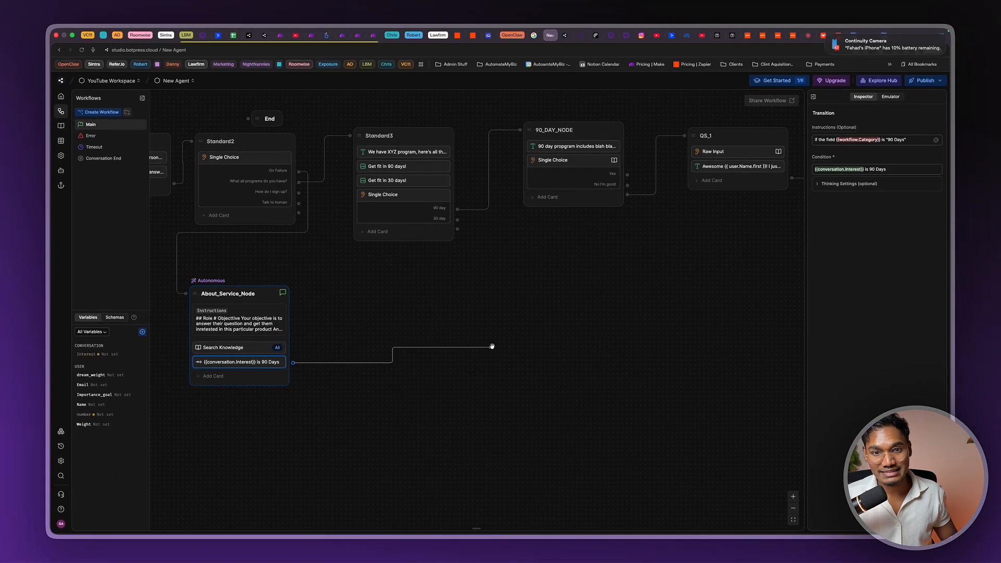
Add conversation.Interest to About_Service_Node's variables and allow write access to it
scroll(480, 262, "down", 3)
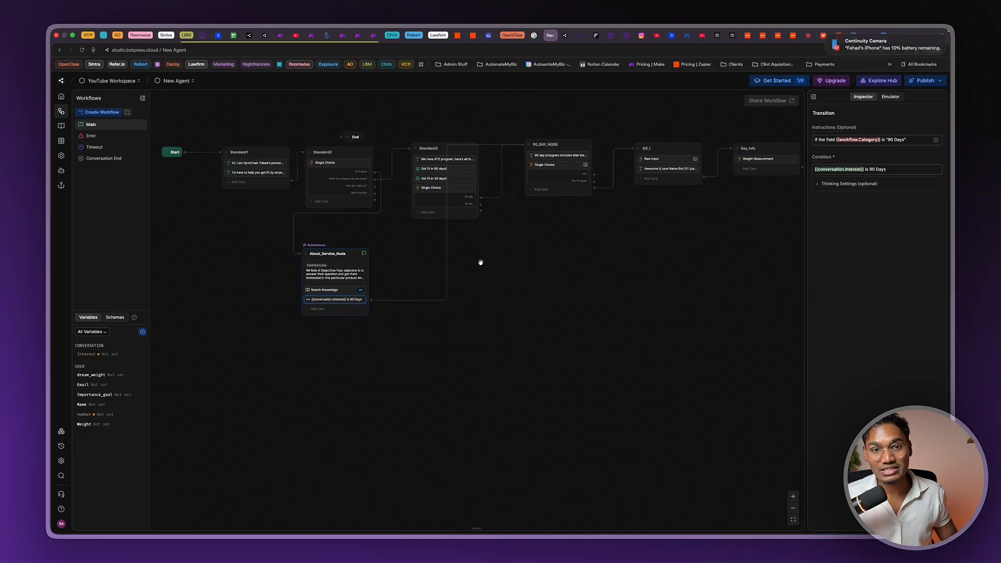
scroll(480, 262, "right", 3)
scroll(480, 262, "up", 2)
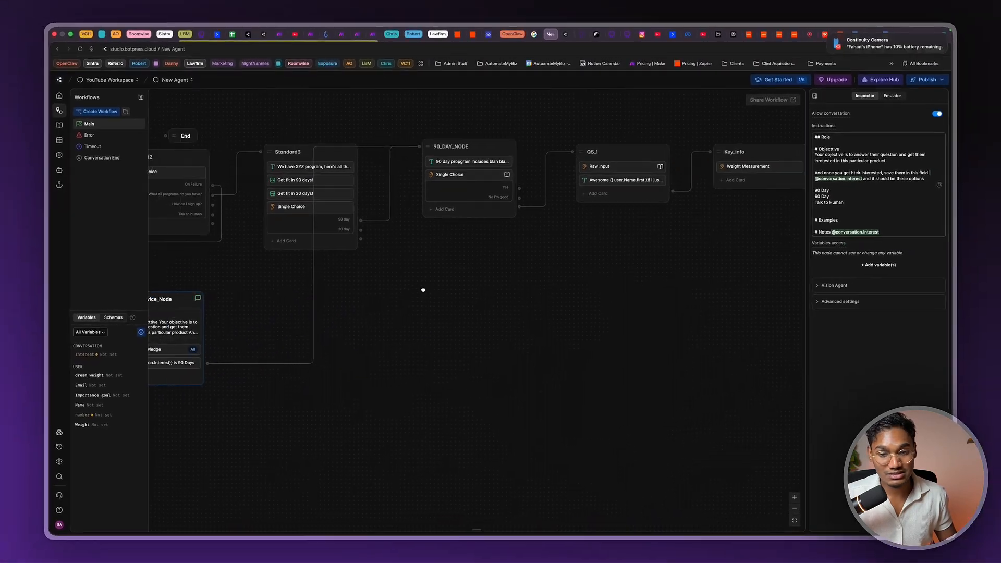
left_click_drag(423, 290, 517, 283)
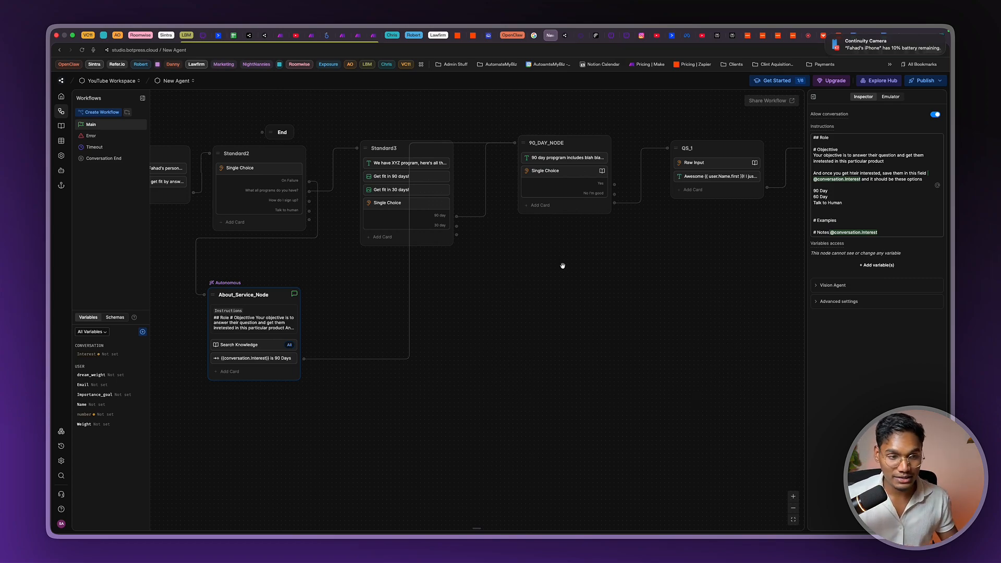
left_click(881, 265)
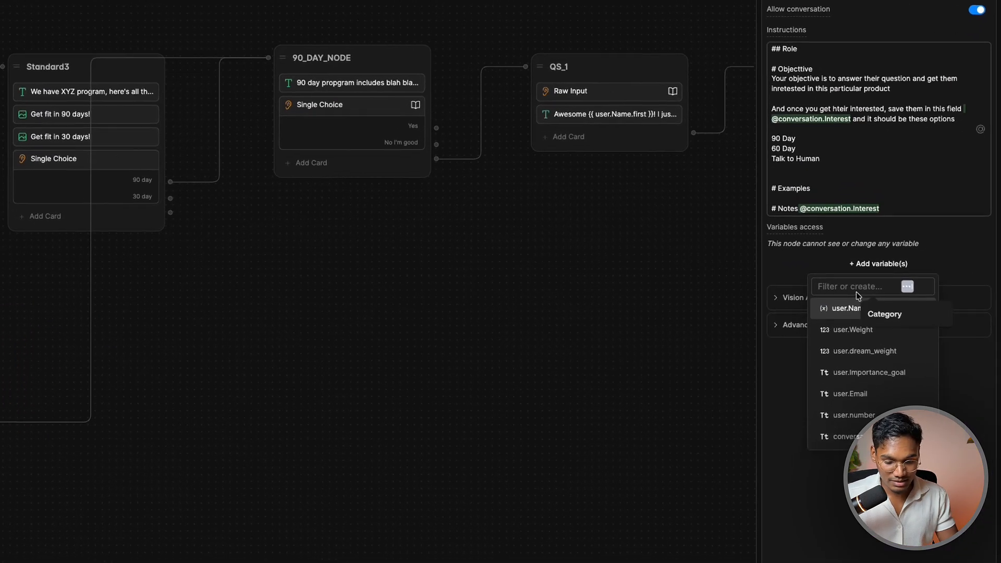
type("INT")
left_click(826, 307)
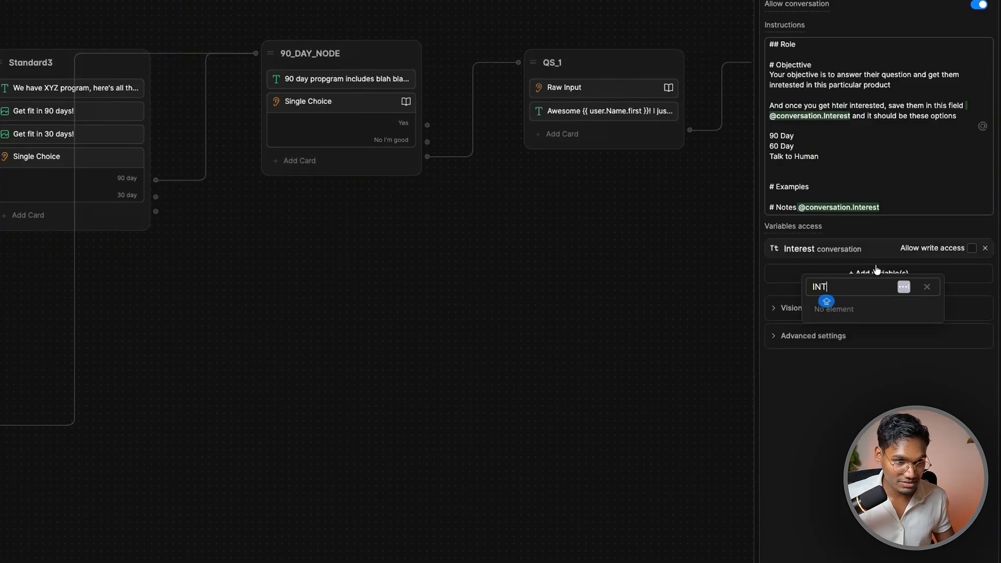
left_click(971, 249)
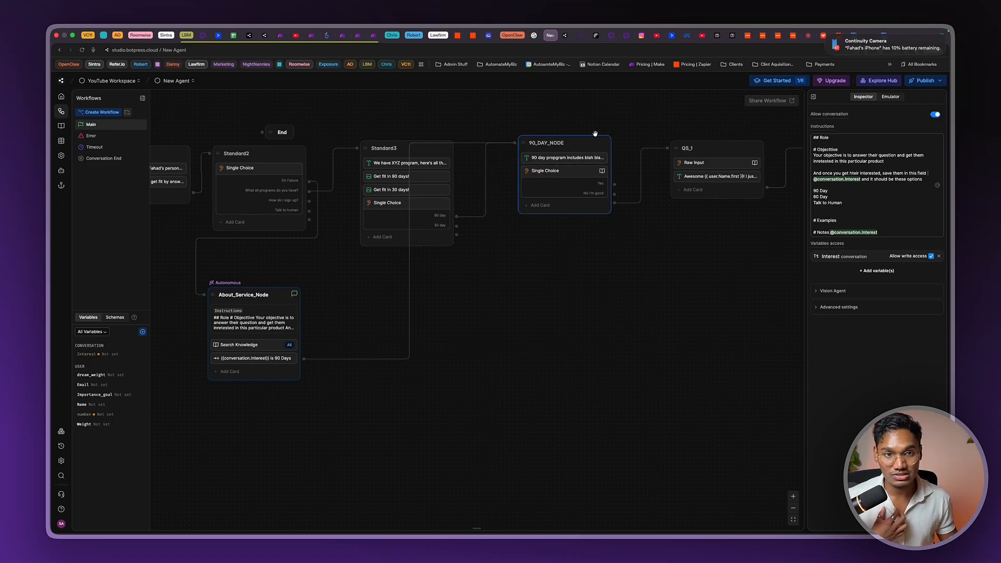
left_click_drag(365, 434, 476, 395)
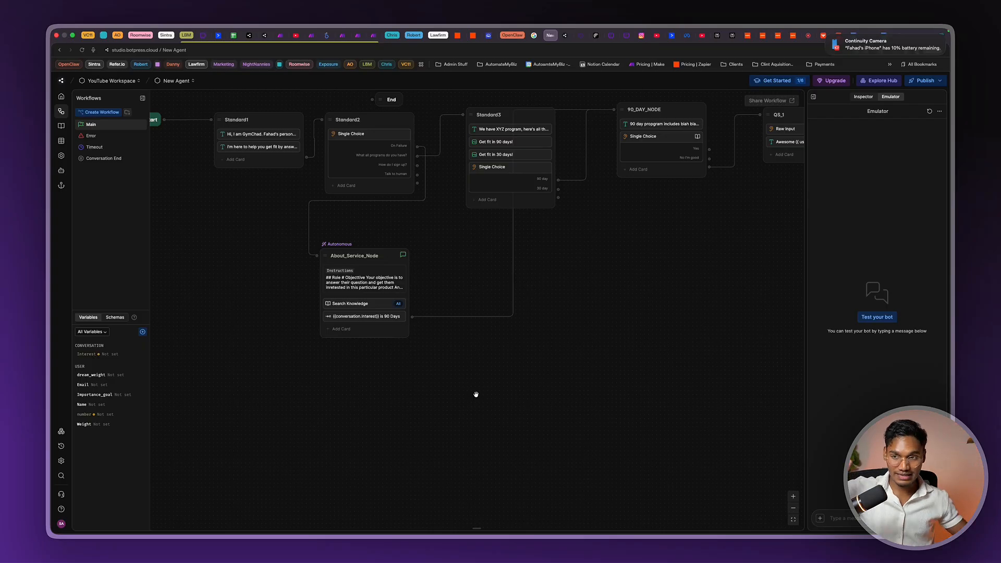
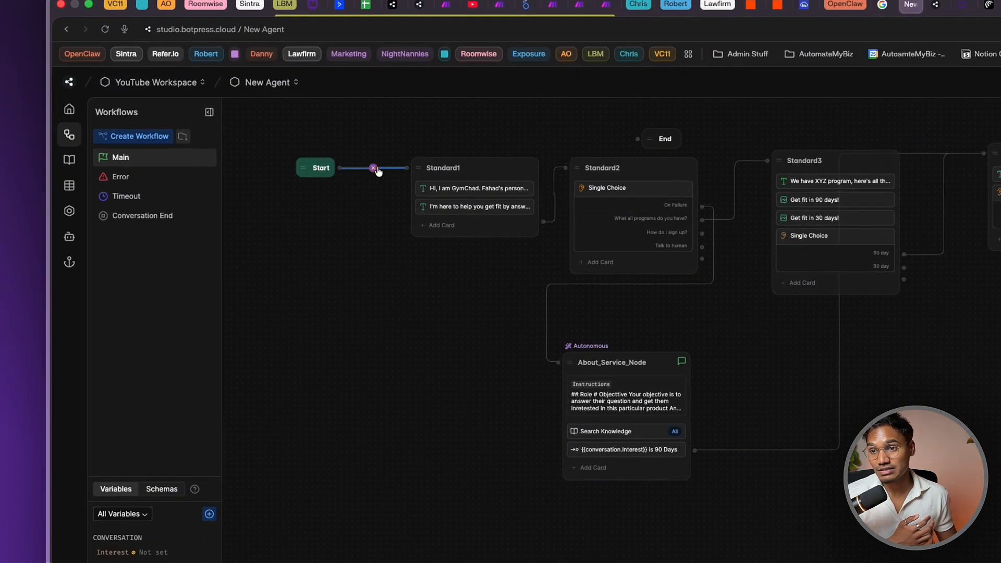
Replace the Start→Standard1 link with a link to a new Standard9 node
scroll(479, 211, "up", 3)
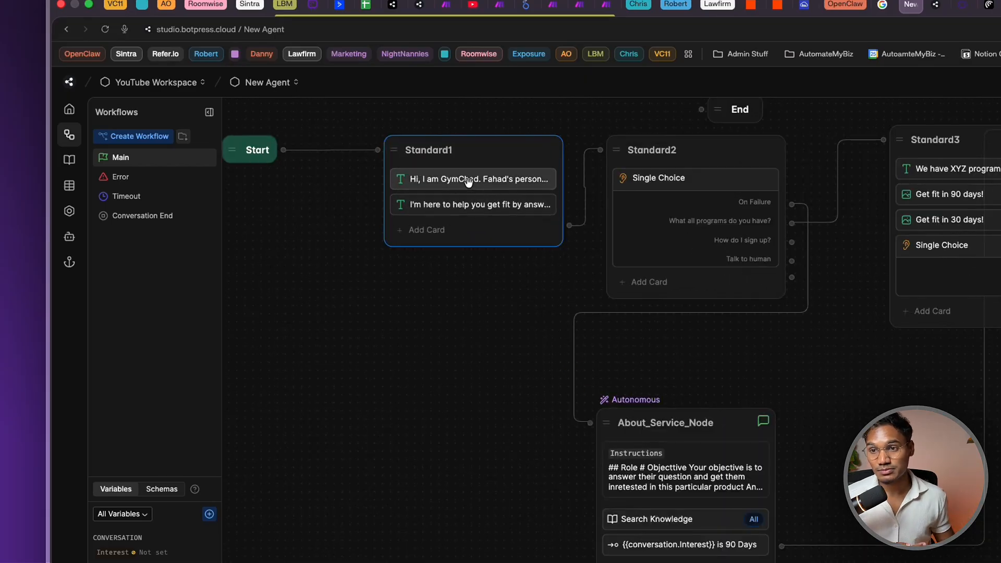
left_click(468, 180)
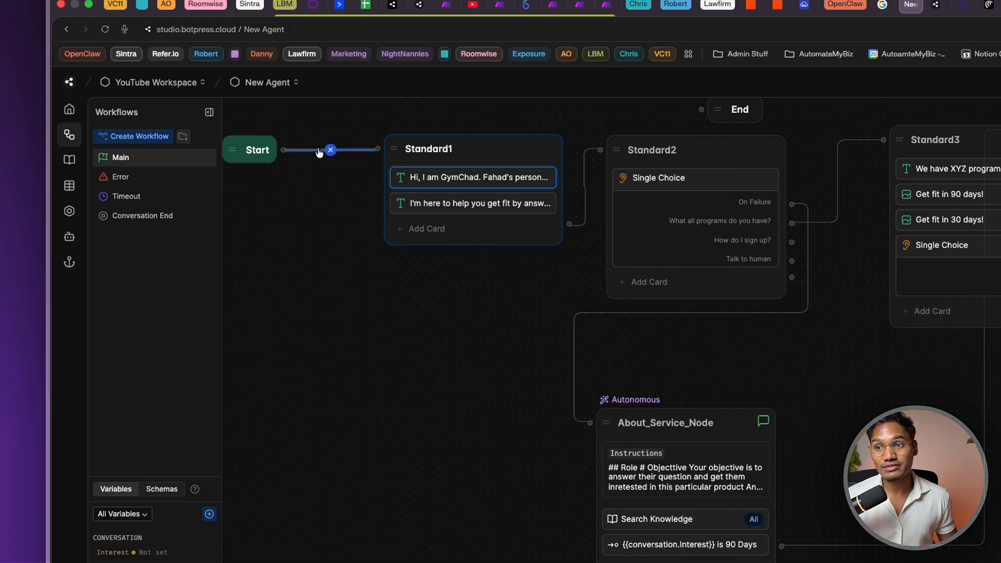
left_click(331, 150)
left_click_drag(284, 151, 292, 378)
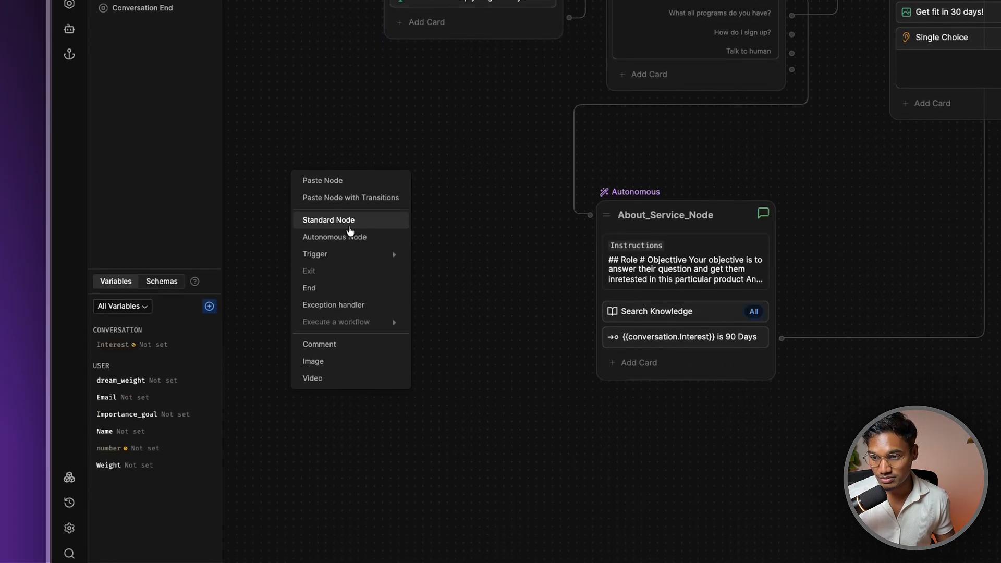
left_click(348, 221)
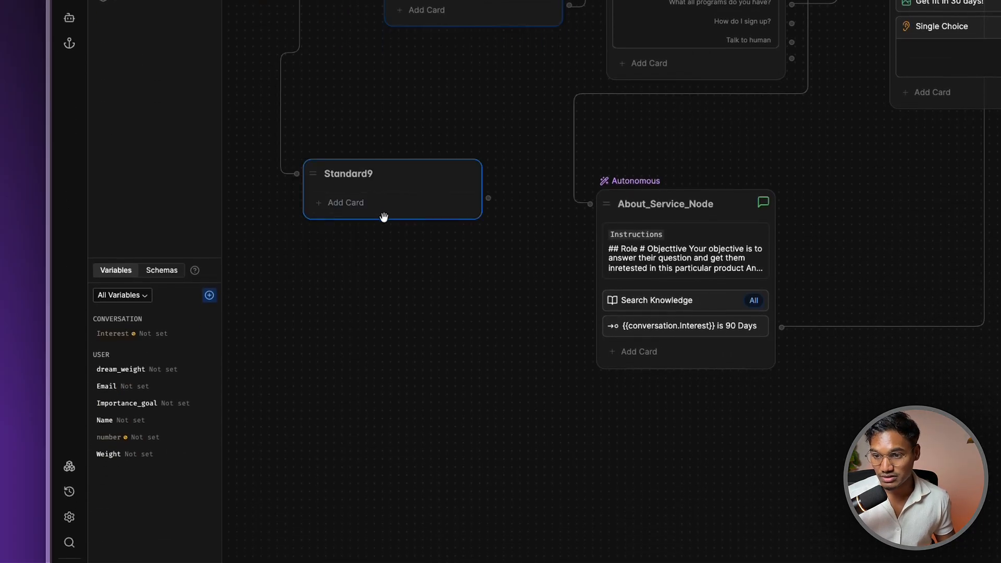
Add an AI Task card to Standard1
left_click(370, 214)
type("AI T")
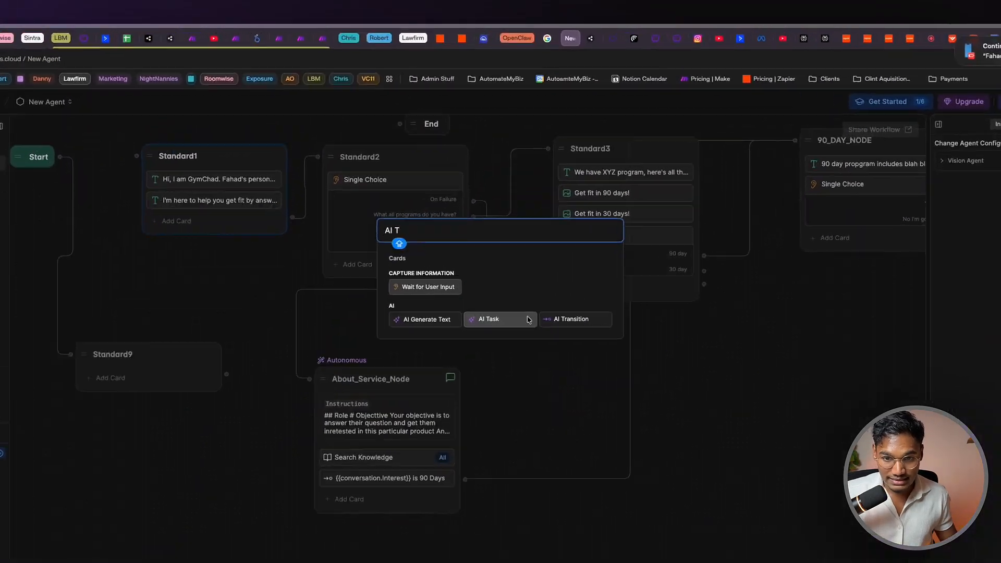
left_click(529, 319)
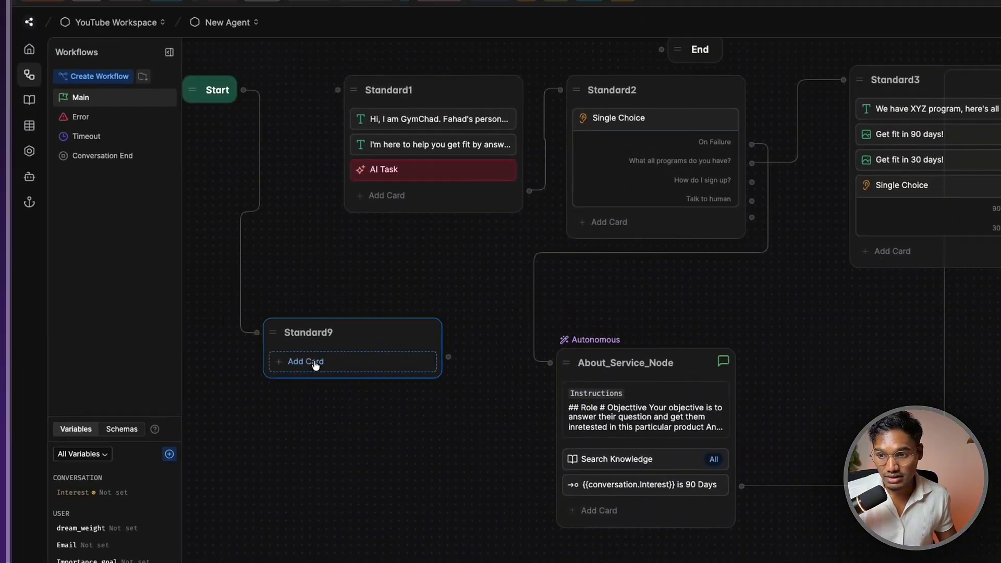
Add an AI Transition card to Standard9 and glance at its advanced settings
left_click(21, 457)
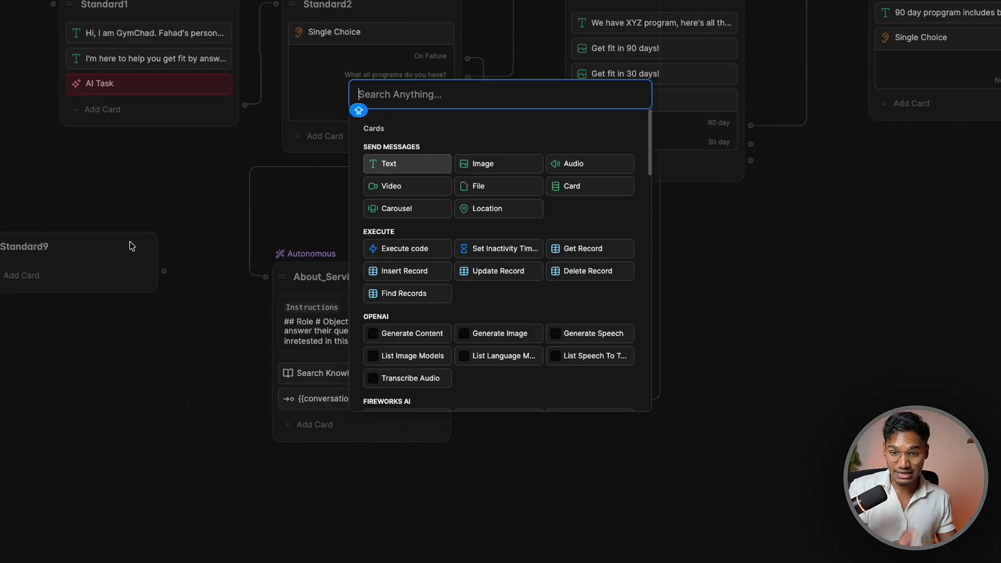
type("AI TR")
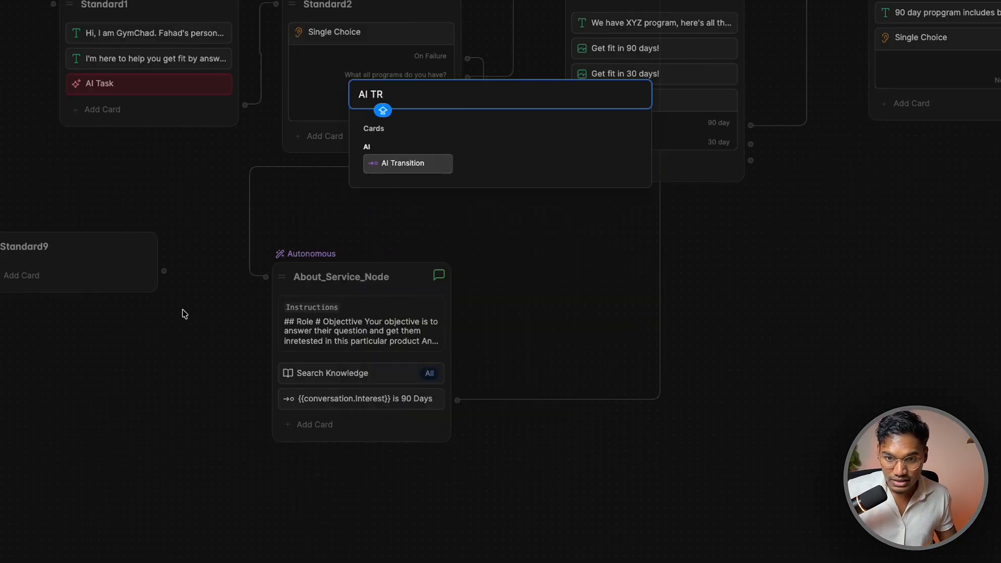
left_click(410, 156)
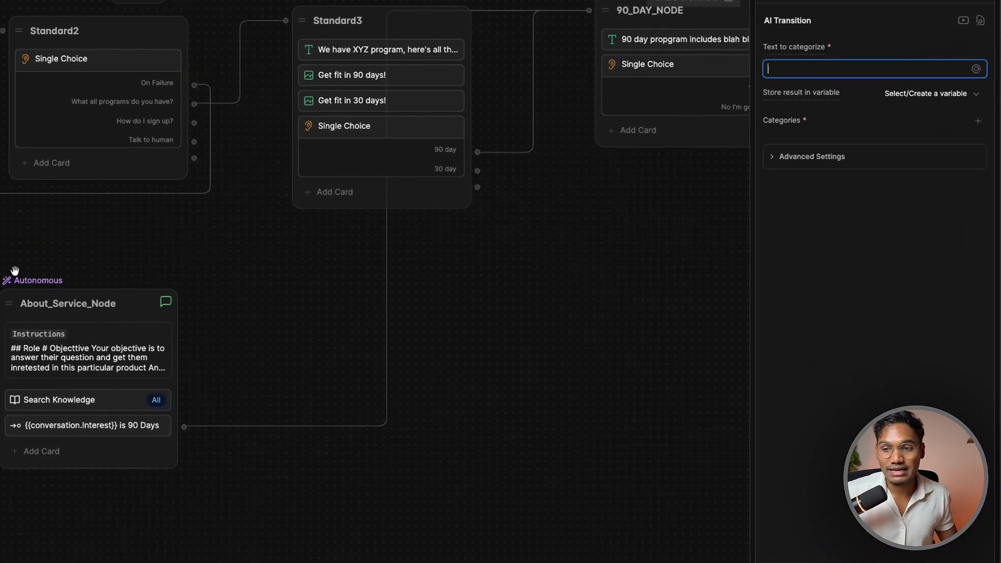
left_click(826, 159)
left_click(827, 155)
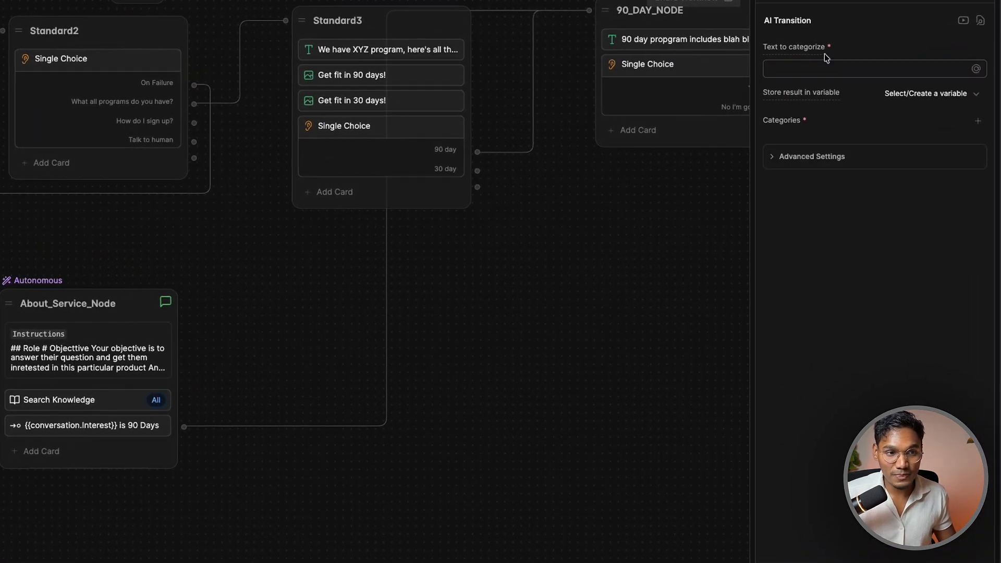
mouse_move(815, 49)
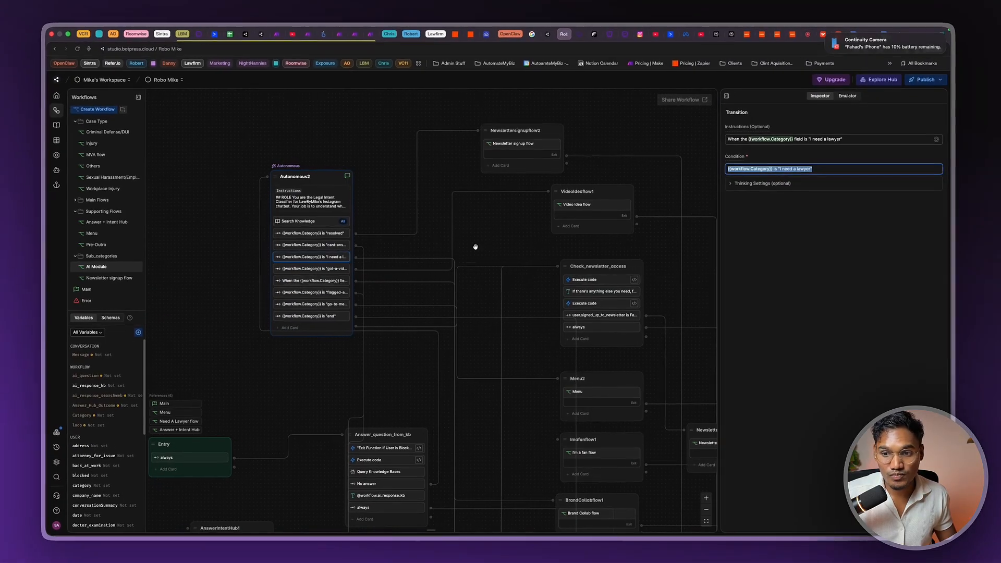
left_click_drag(224, 315, 363, 306)
scroll(364, 305, "down", 3)
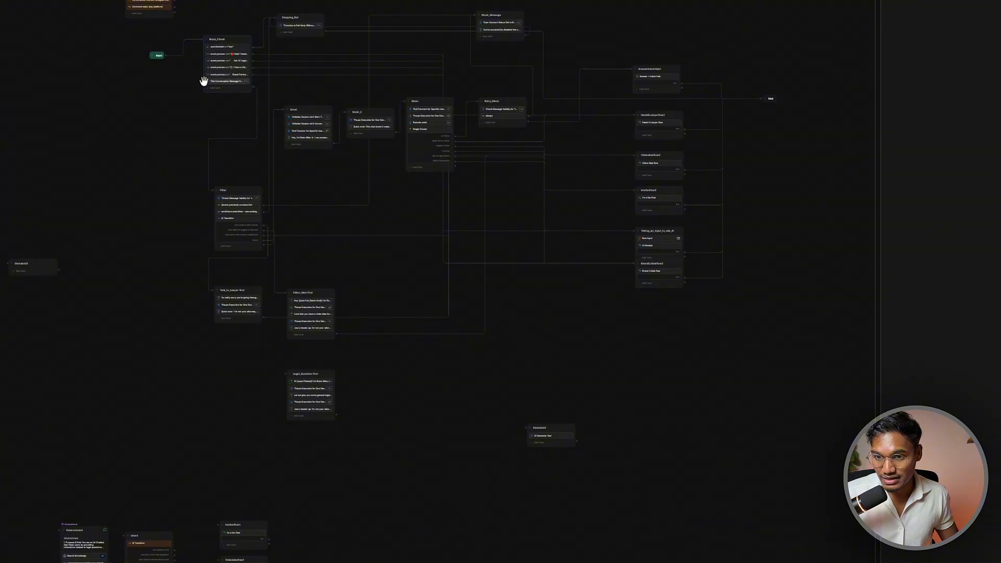
scroll(217, 226, "up", 5)
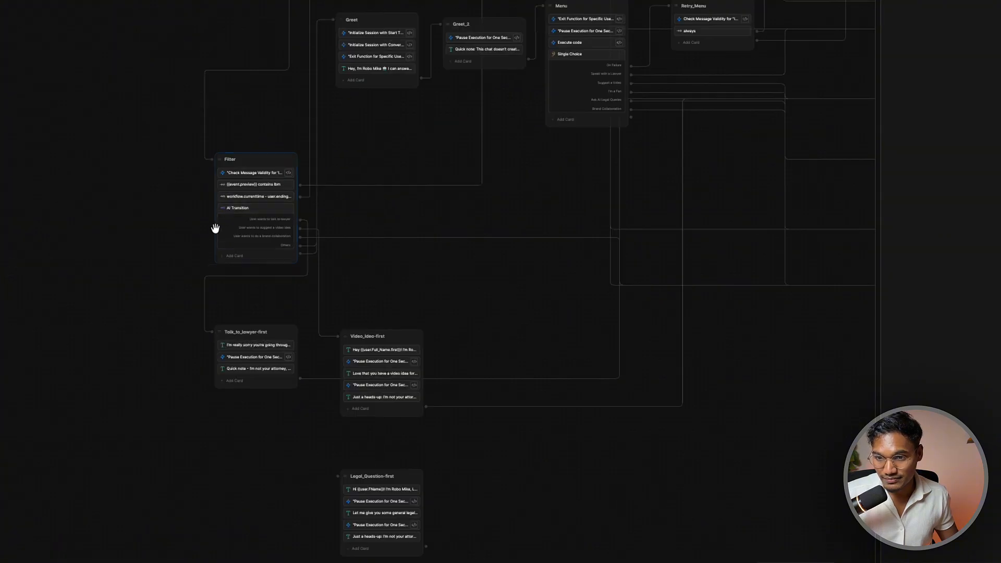
scroll(242, 217, "up", 3)
left_click(242, 217)
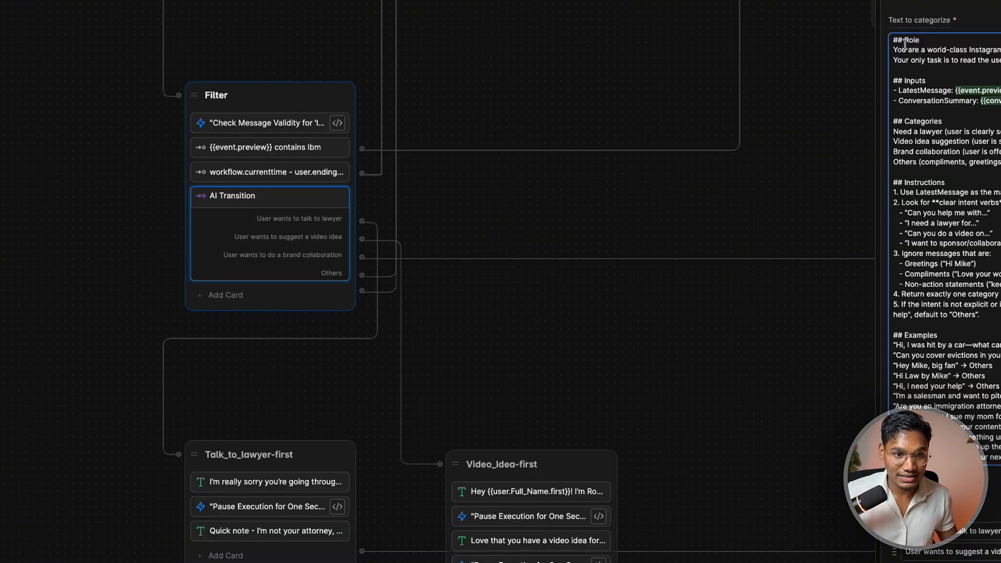
key("ctrl+a")
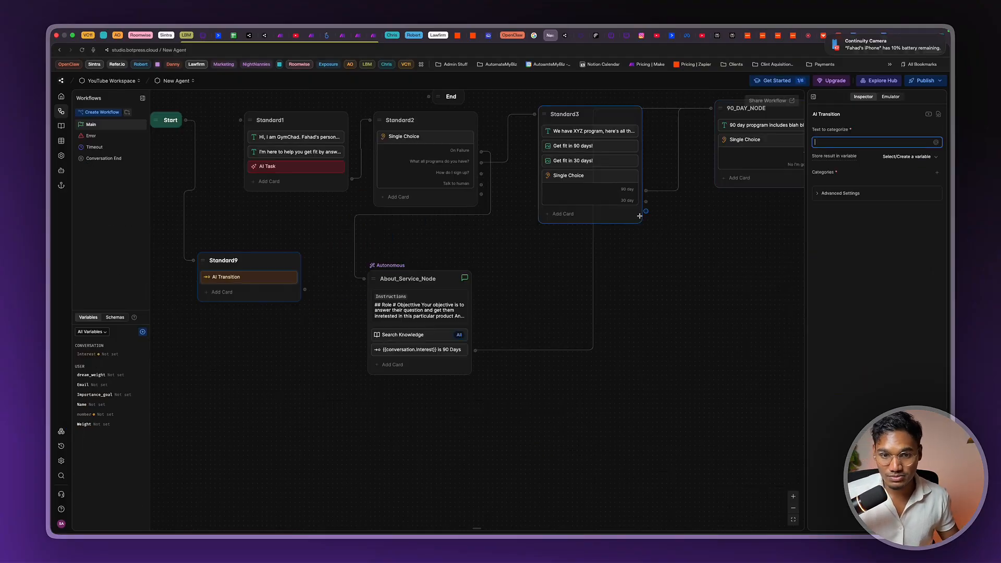
Type the # Role, # Input, # Examples and # Notes headings into Text to categorize
left_click(859, 144)
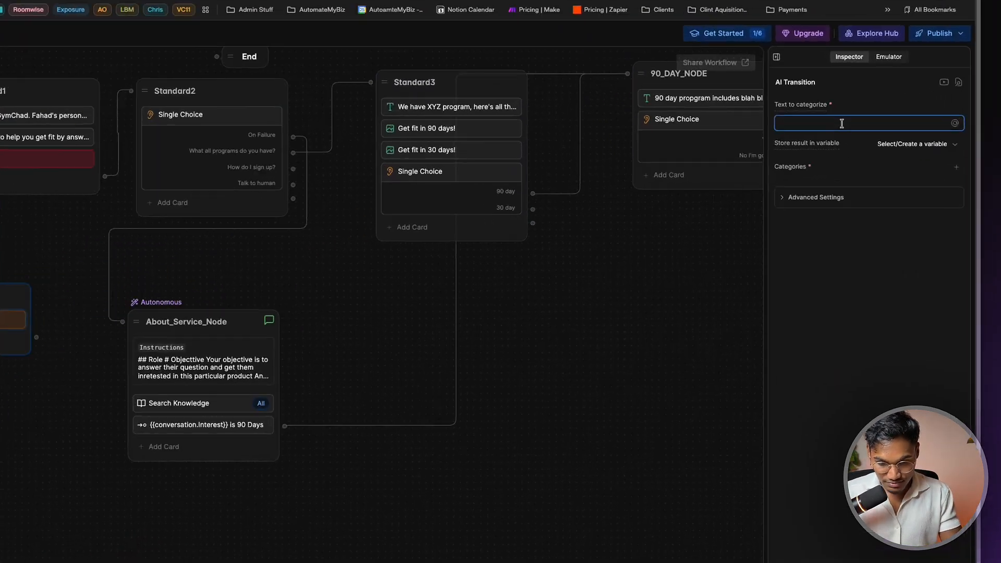
type("# Rikle")
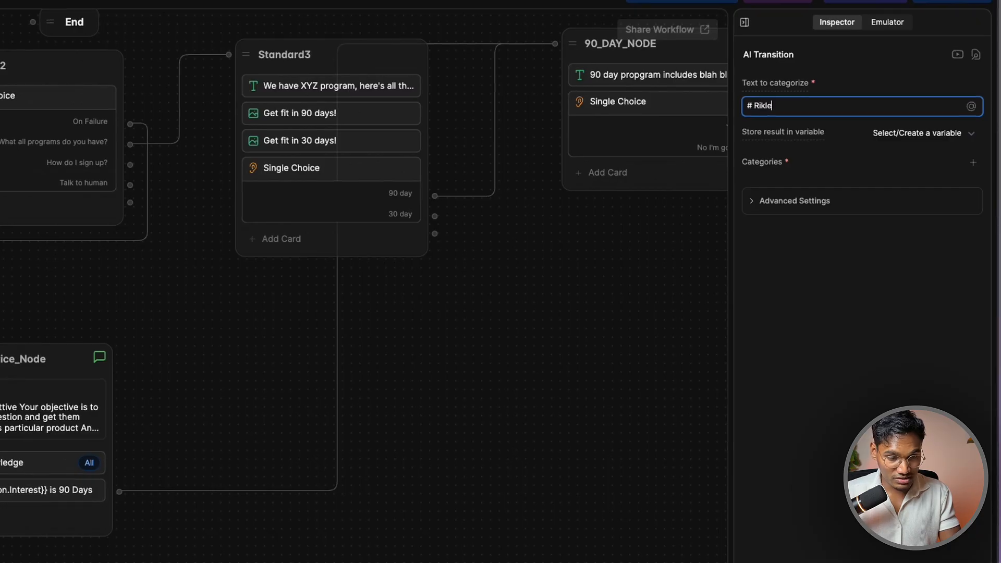
type("le")
key("Return")
key("Return")
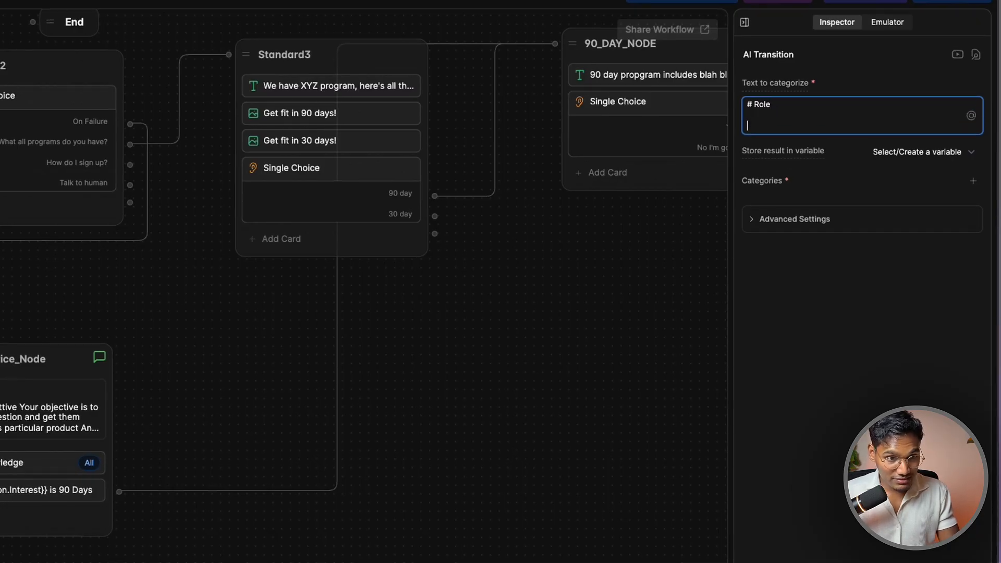
type("# NE")
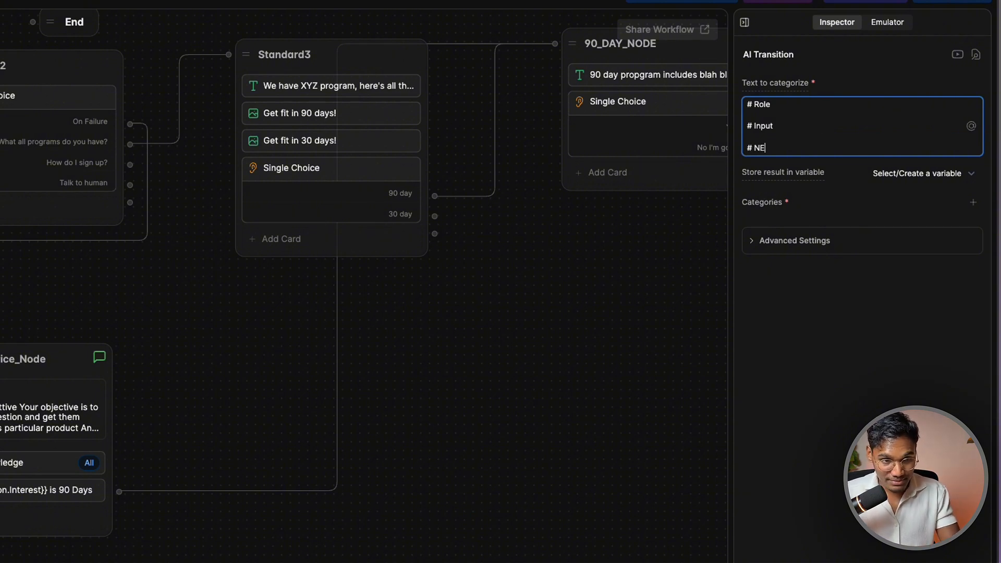
type("les")
key("Return")
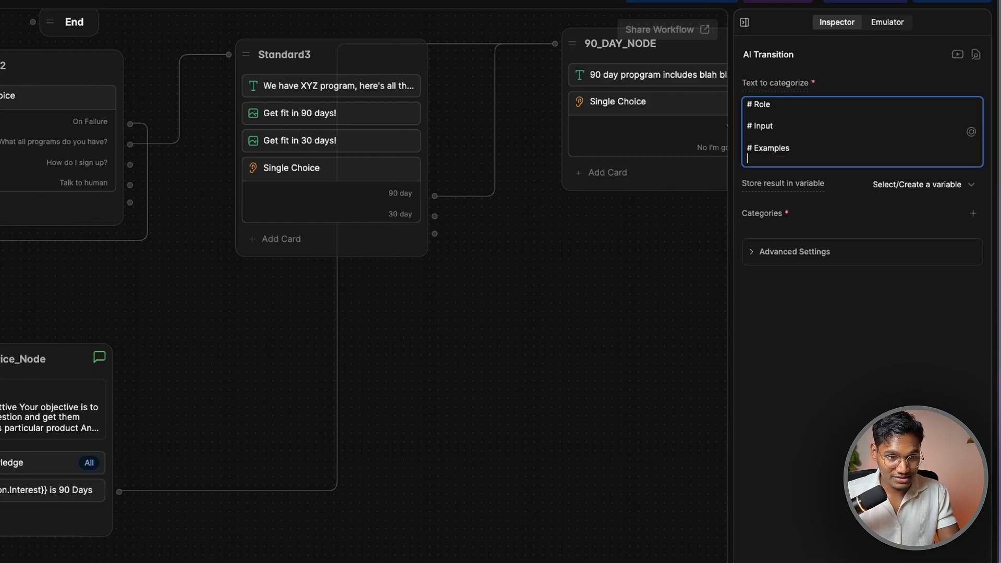
type("# Notes")
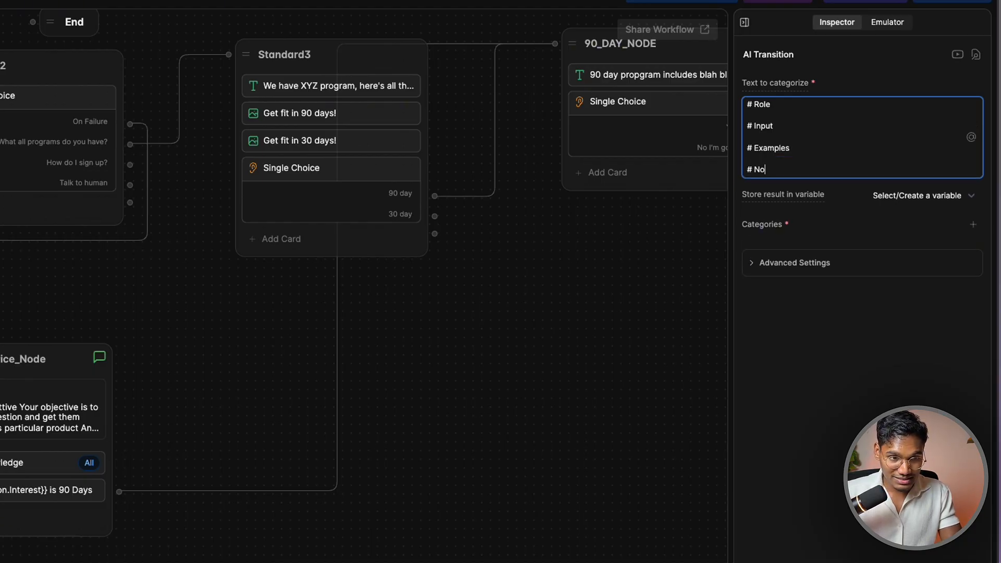
Under Role, write 'You're an AI Categoriazation agent for xyz company…' and space out the headings
left_click(823, 115)
type("You")
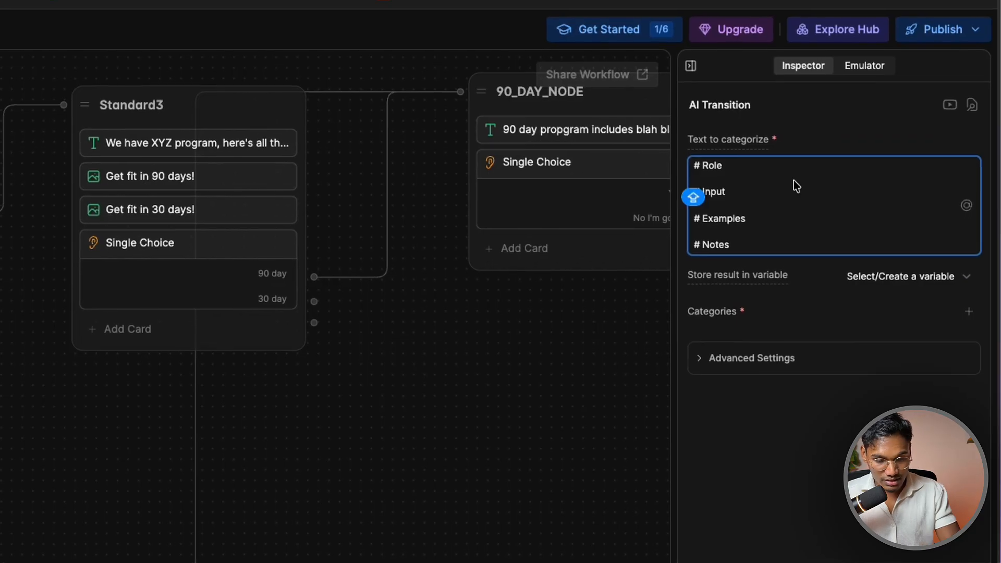
type("'re an AI A")
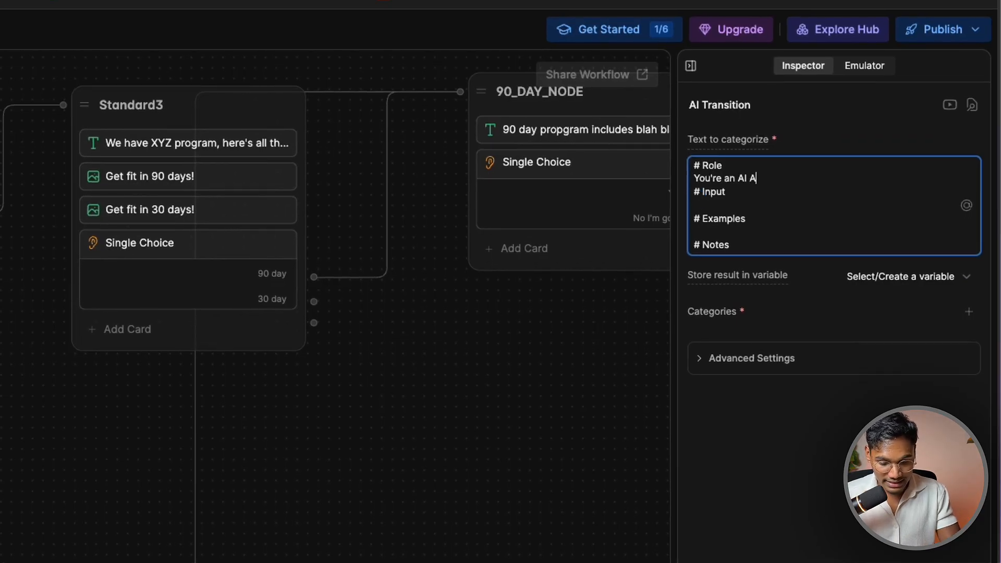
key("BackSpace")
type("CVte")
key("BackSpace")
key("BackSpace")
key("BackSpace")
type("ategoriaz")
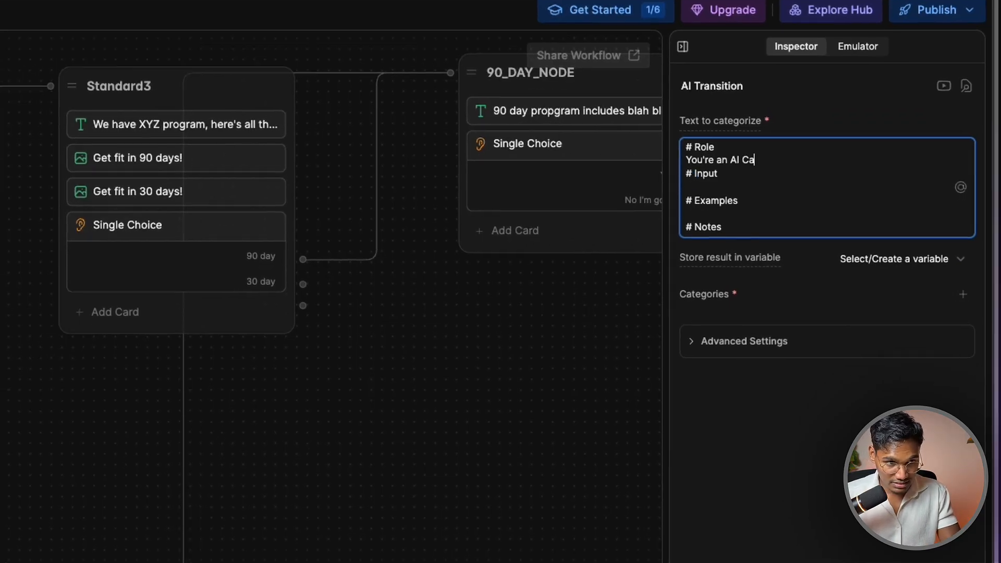
type("ation agent for xyz c")
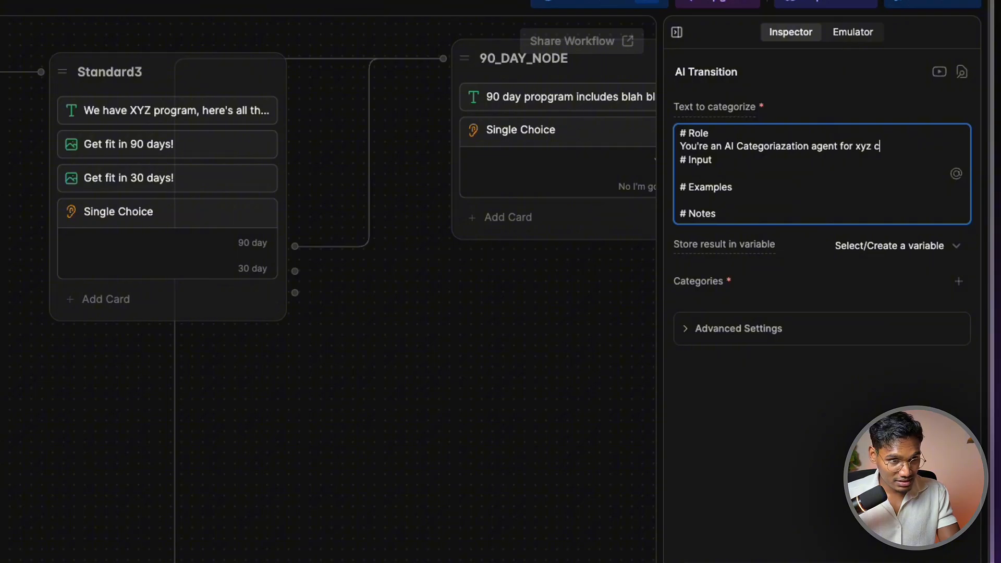
type("ompany and you will h")
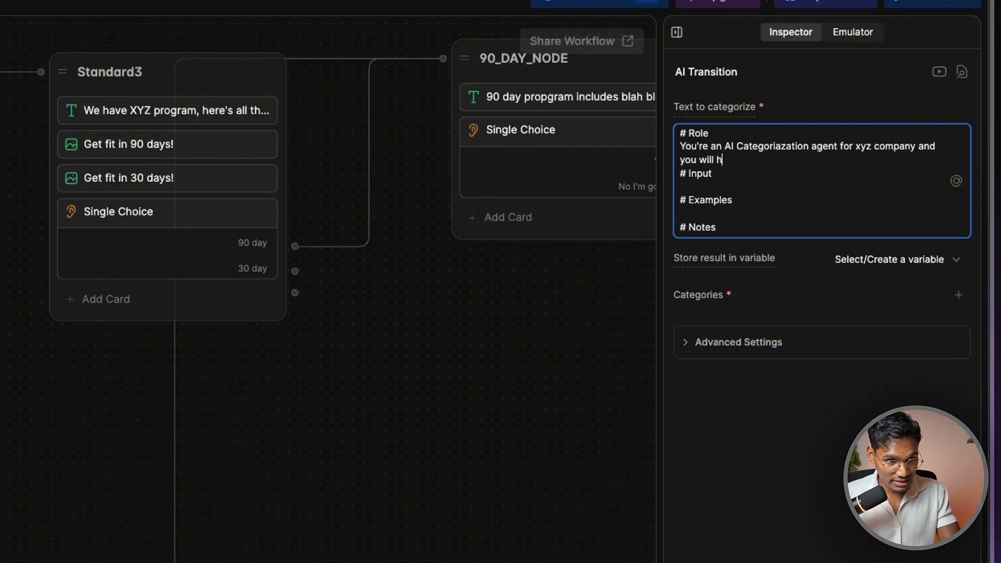
type("elp me understand what the")
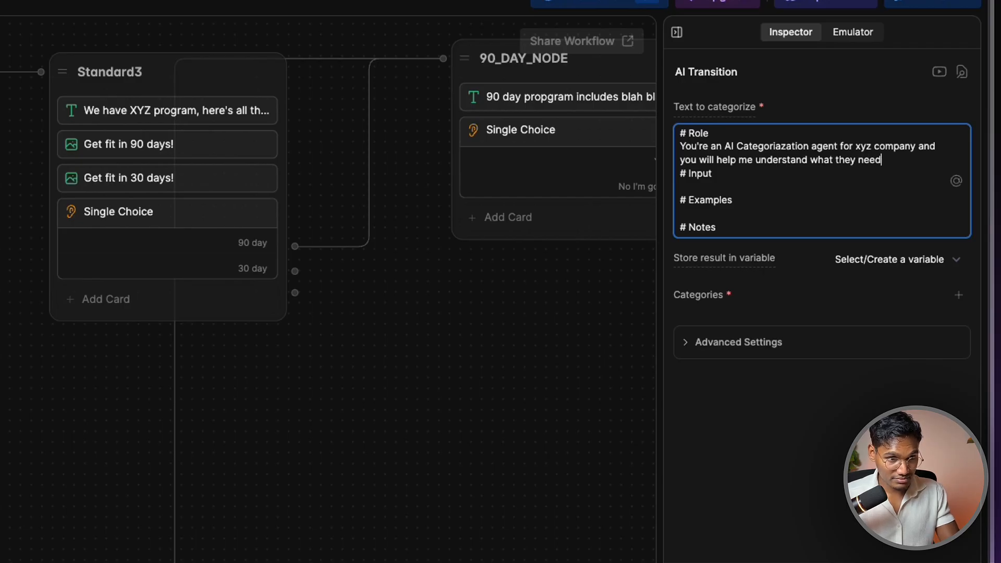
type("y need")
key("Return")
key("Return")
key("Down")
key("Down")
key("Caps_Lock")
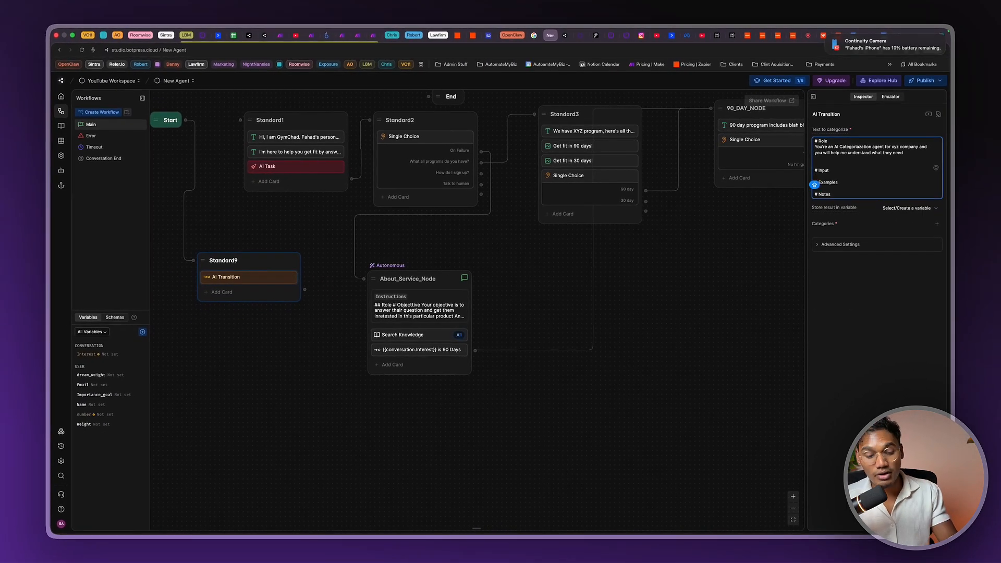
key("Return")
key("Return")
key("Up")
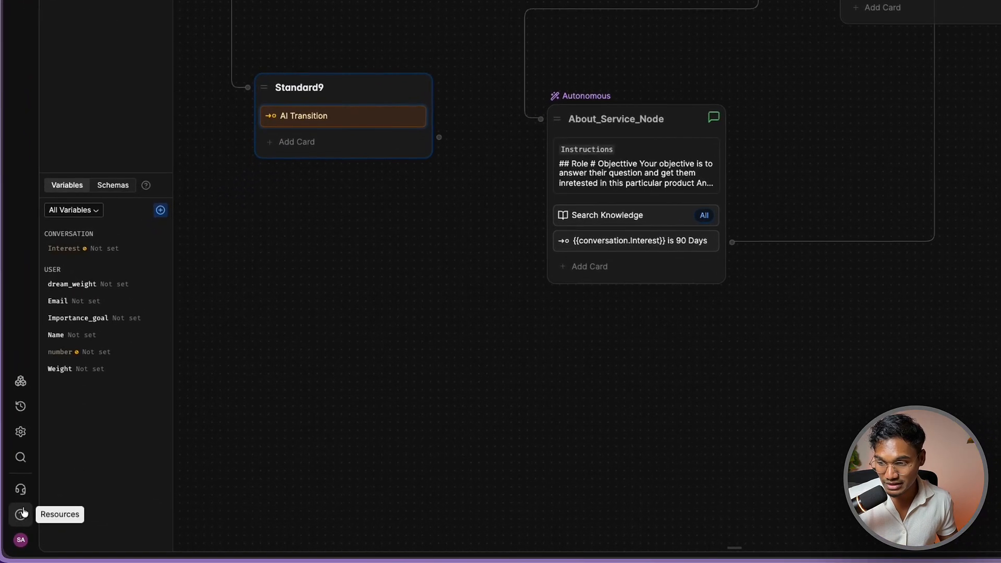
Under Input, paste the {{event.preview}} last-message variable and add a 'Summary of messages' line
left_click(22, 513)
left_click(104, 482)
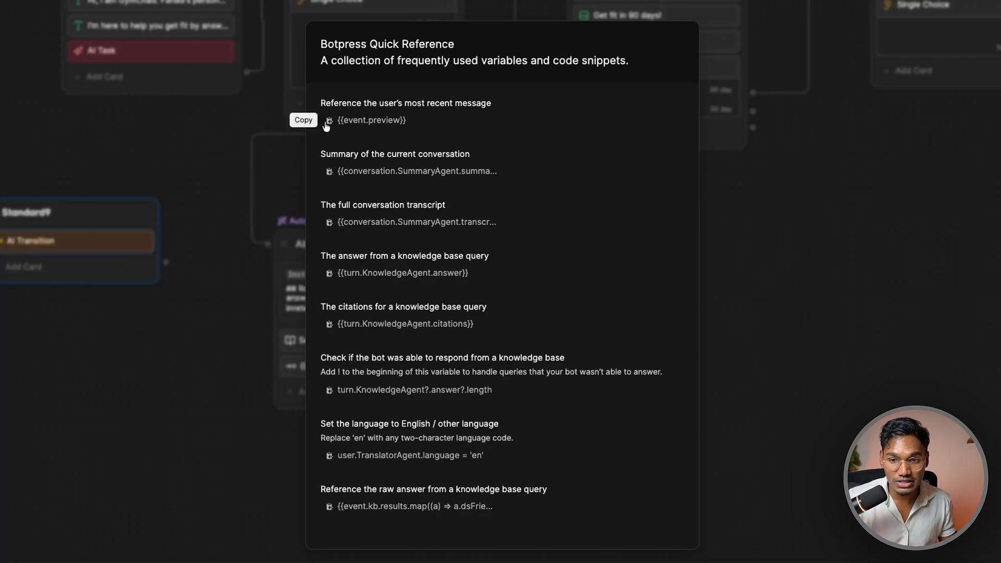
left_click(837, 154)
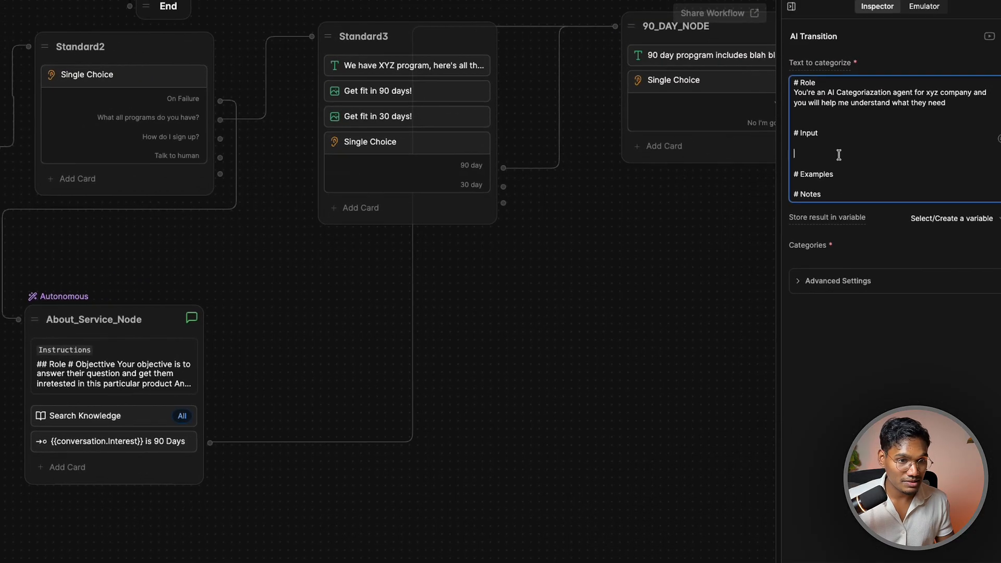
type("I")
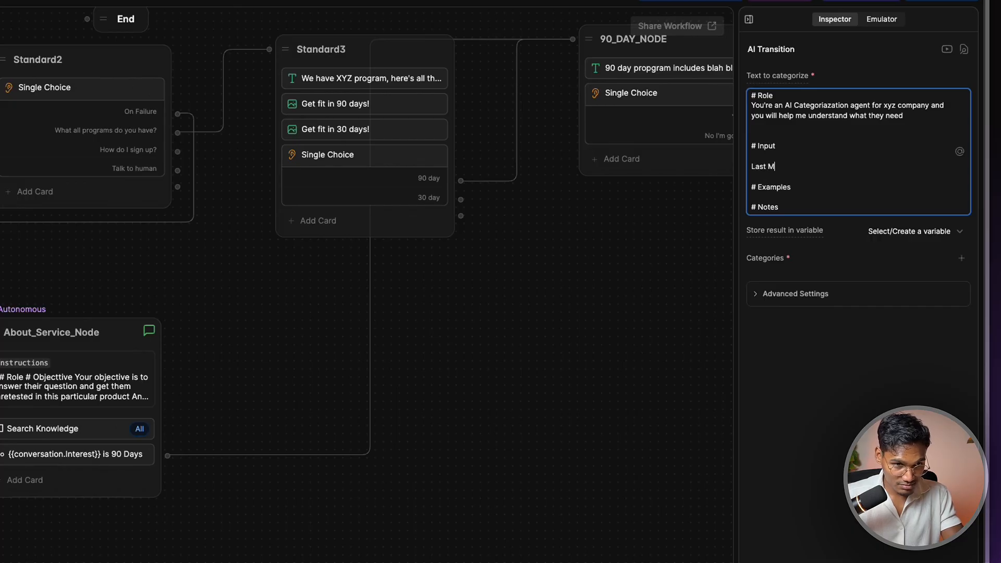
type("{{event.preview}}")
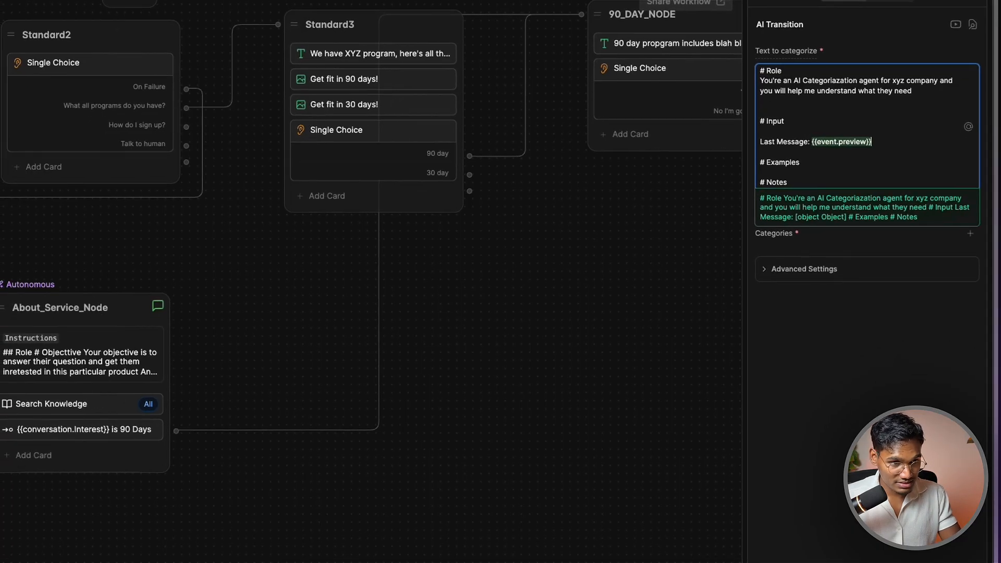
key("Return")
key("Return")
type("Summary o")
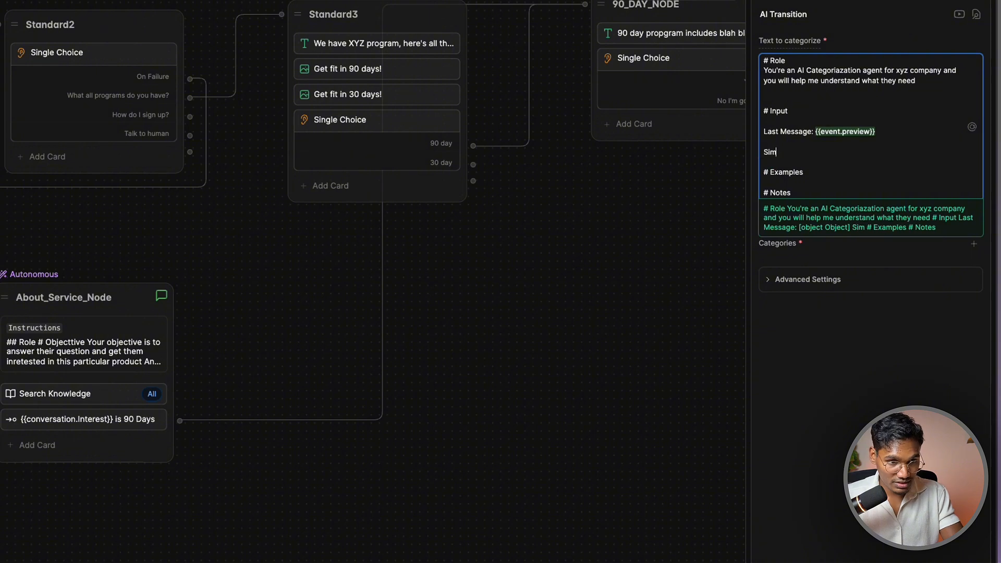
type("f m")
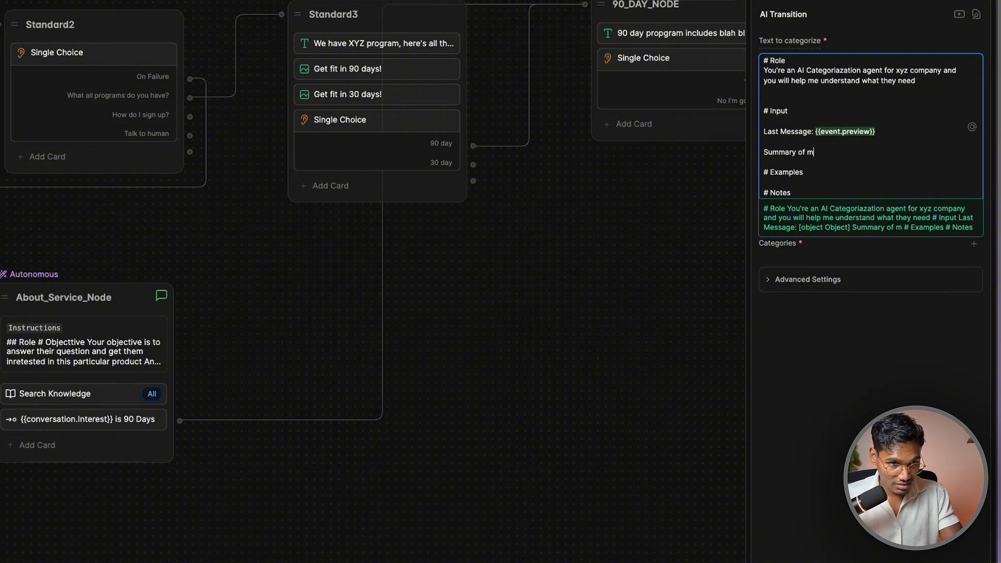
type("essages")
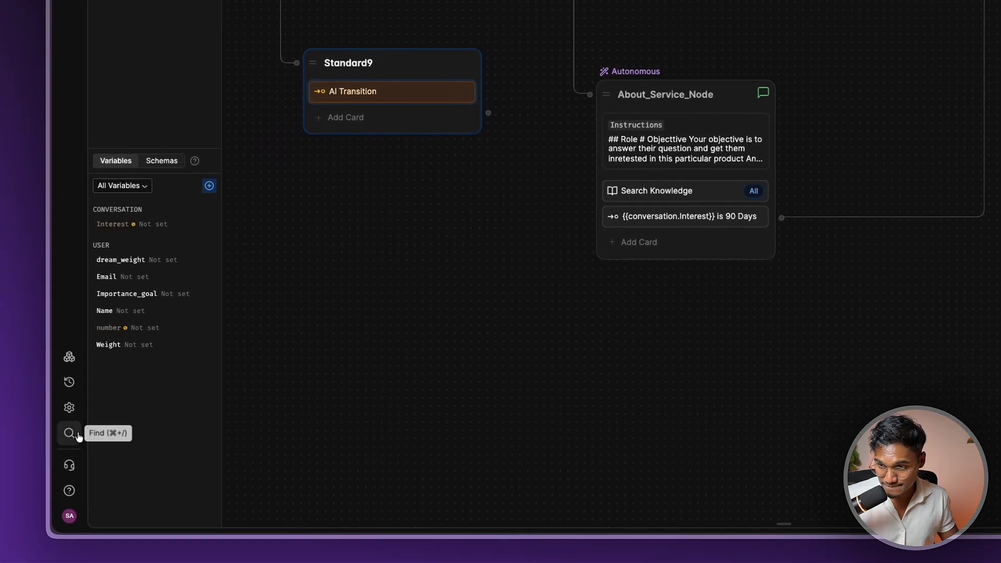
Paste {{conversation.SummaryAgent.summary}} from the Quick Reference after the summary line
left_click(70, 489)
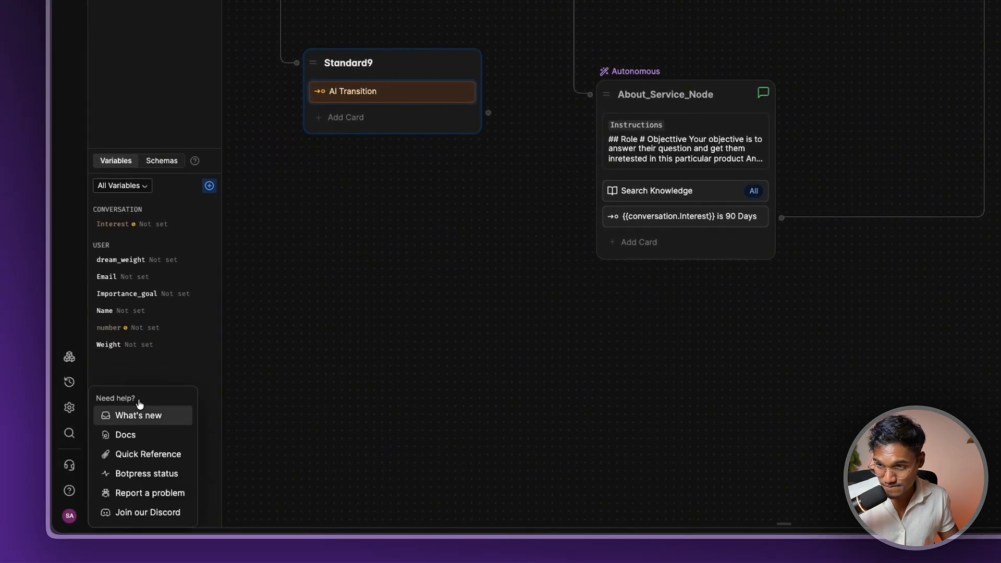
left_click(148, 453)
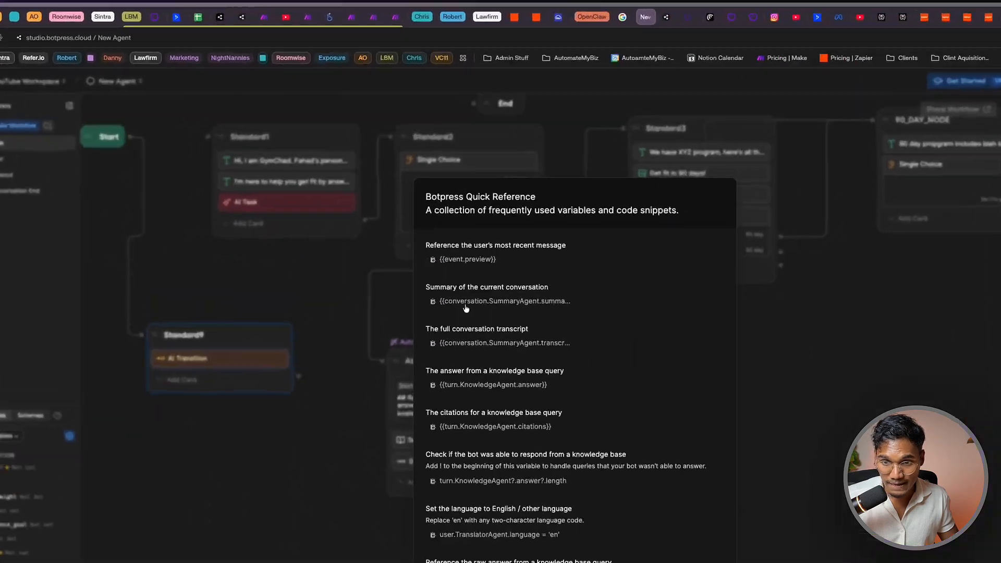
left_click(487, 184)
left_click(995, 130)
left_click(849, 310)
type("{{conversation.SummaryAgent.summary}}")
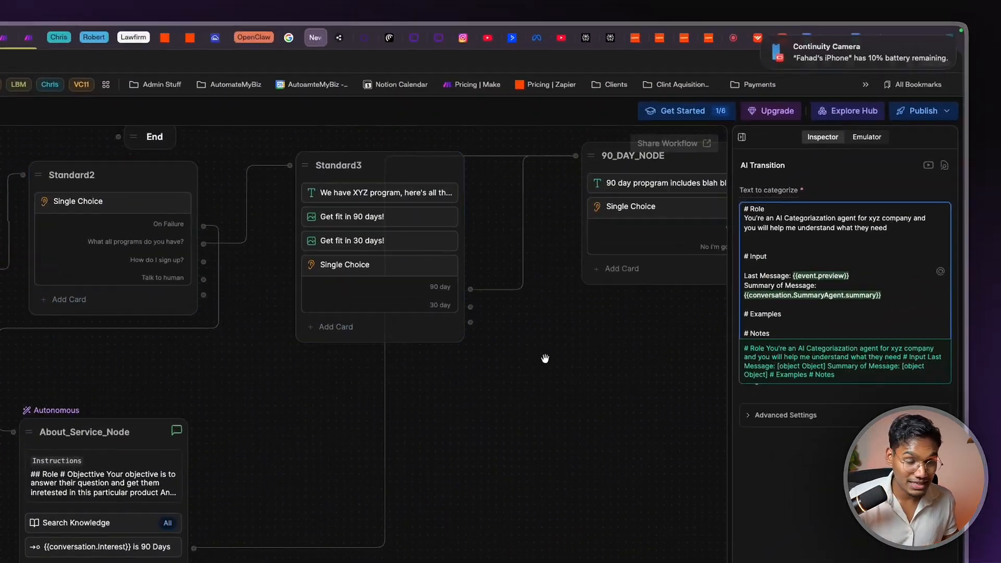
Tidy the blank lines around the Input, Examples and Notes headings
left_click(803, 345)
key("Return")
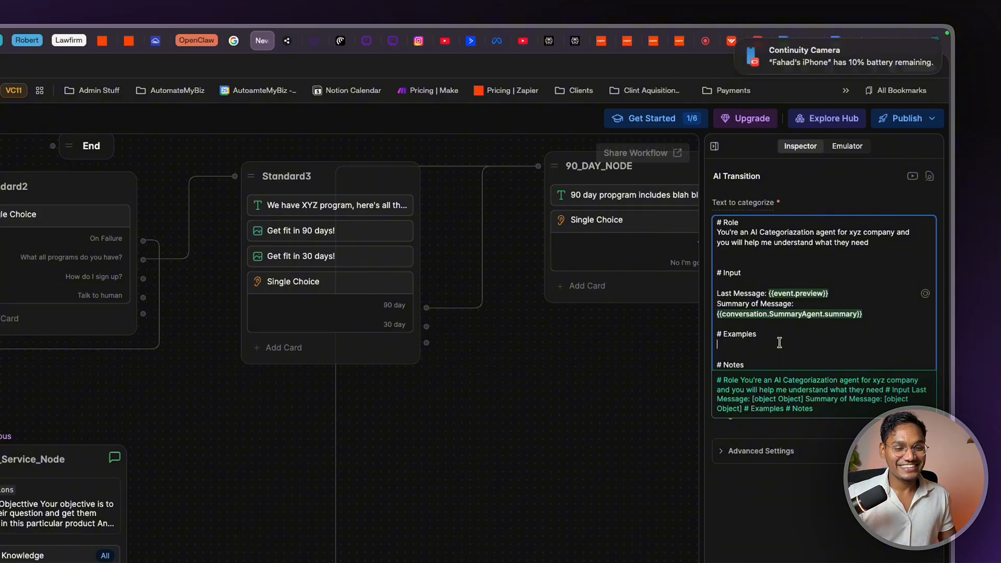
left_click(784, 341)
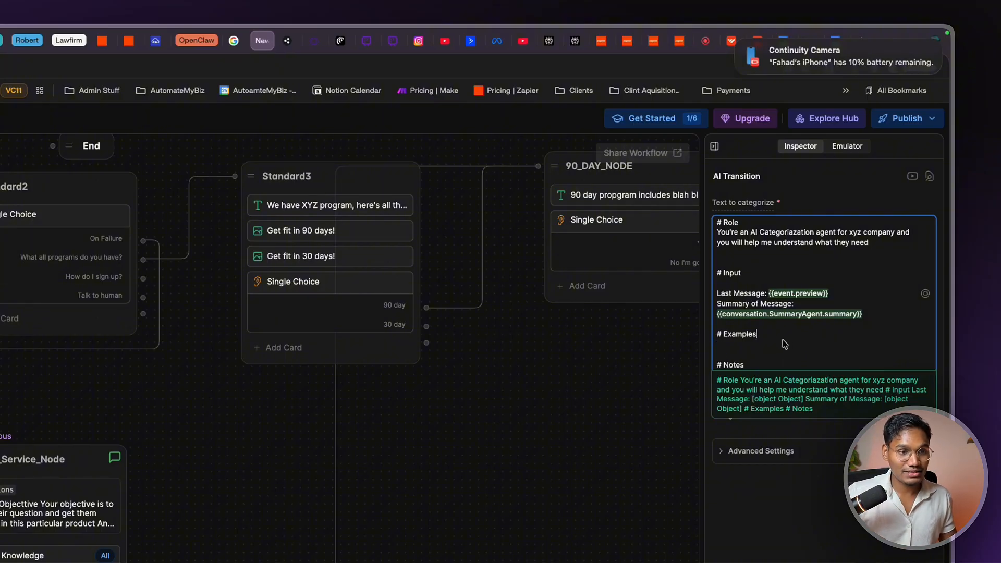
key("Return")
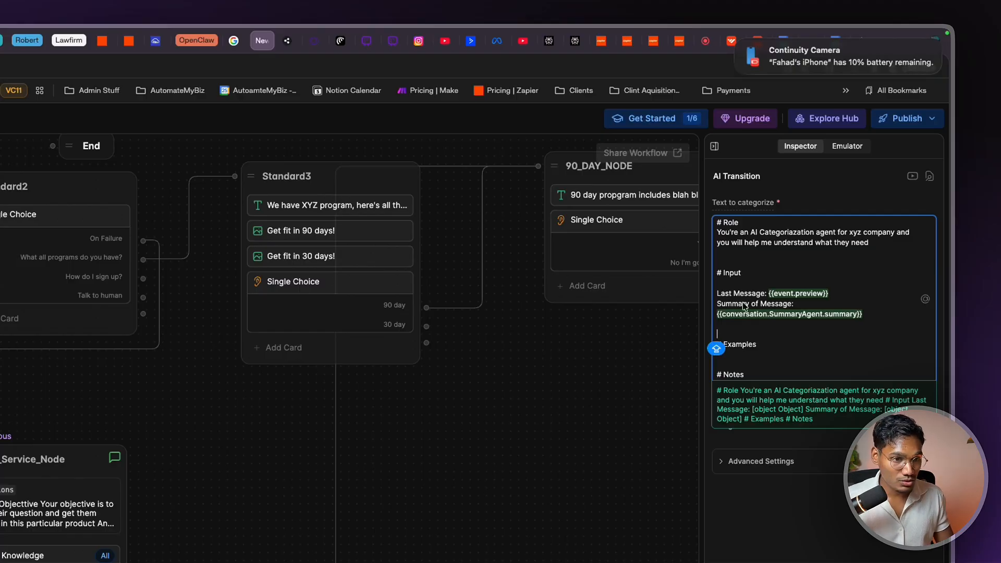
key("BackSpace")
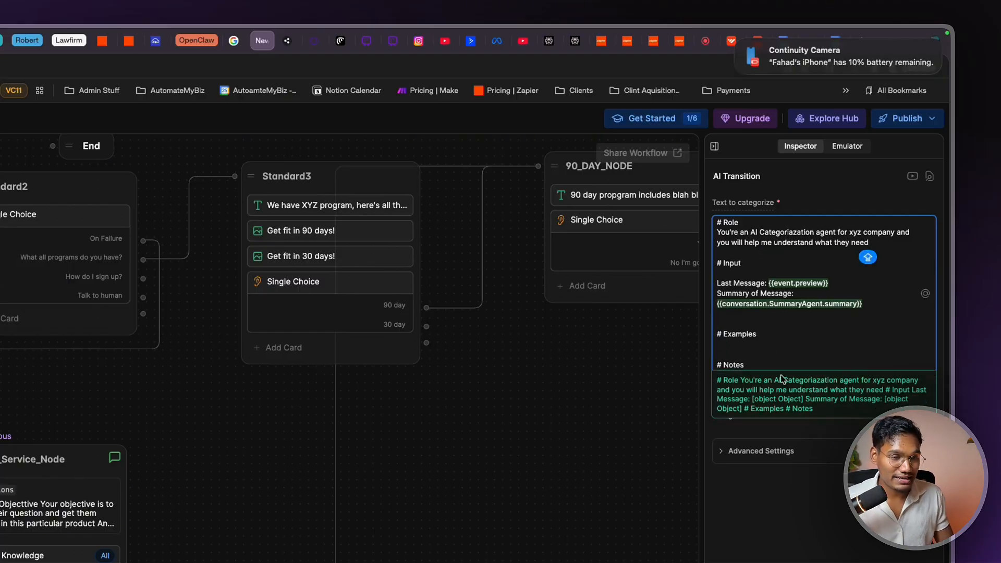
left_click(771, 348)
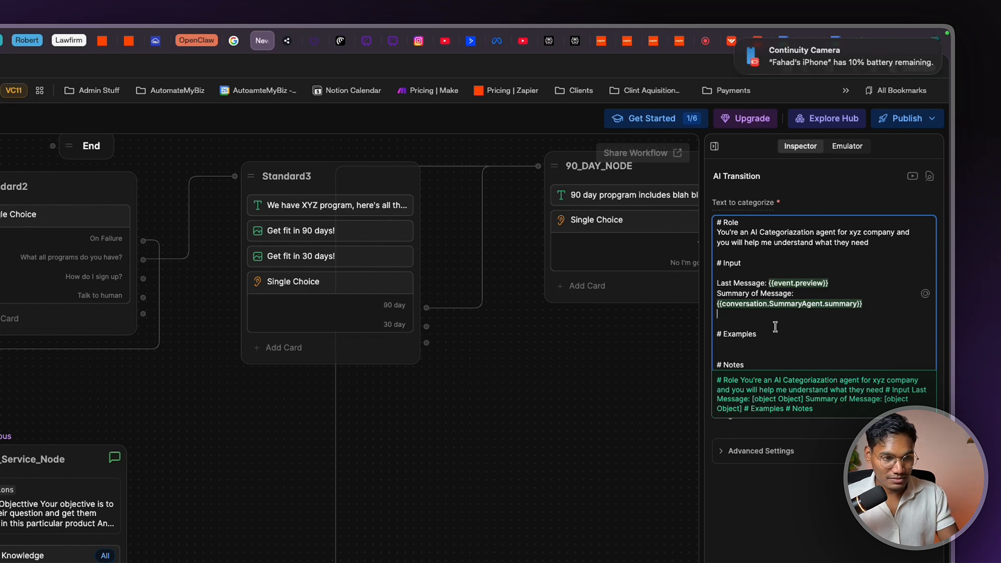
key("Return")
key("Return")
key("BackSpace")
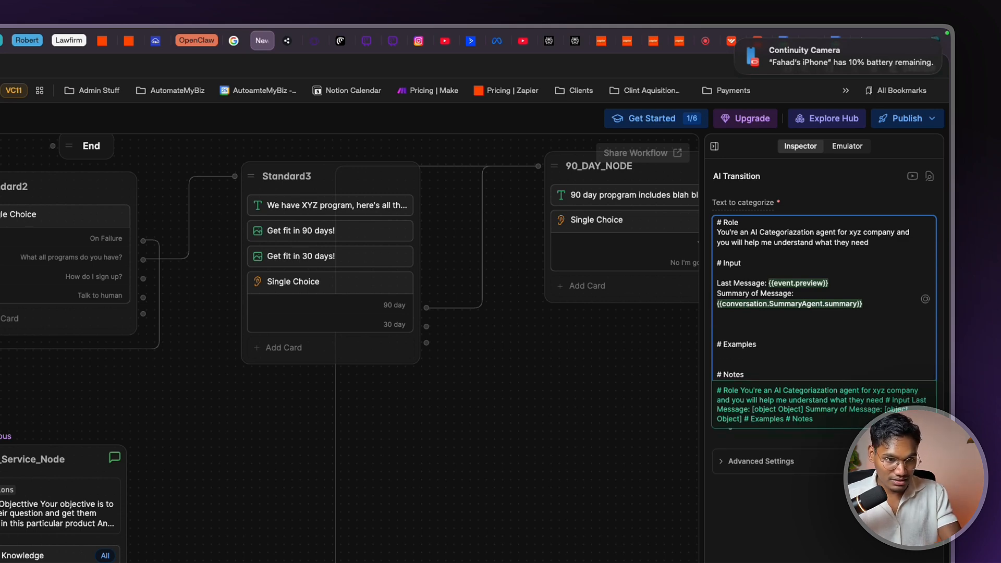
Add the instruction to categorize users into a program, learning more, or human
type("you")
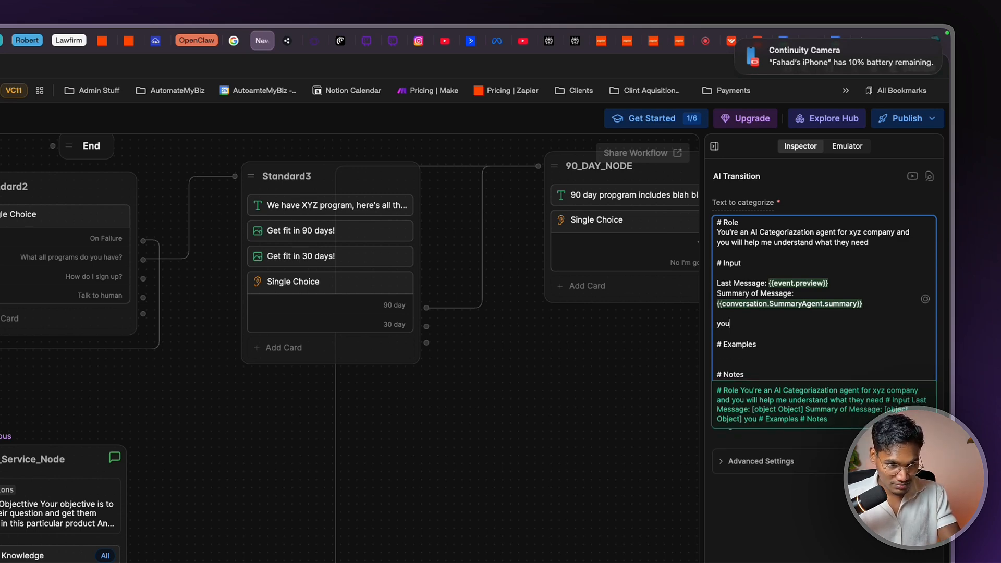
key("BackSpace")
key("BackSpace")
key("BackSpace")
type("Y")
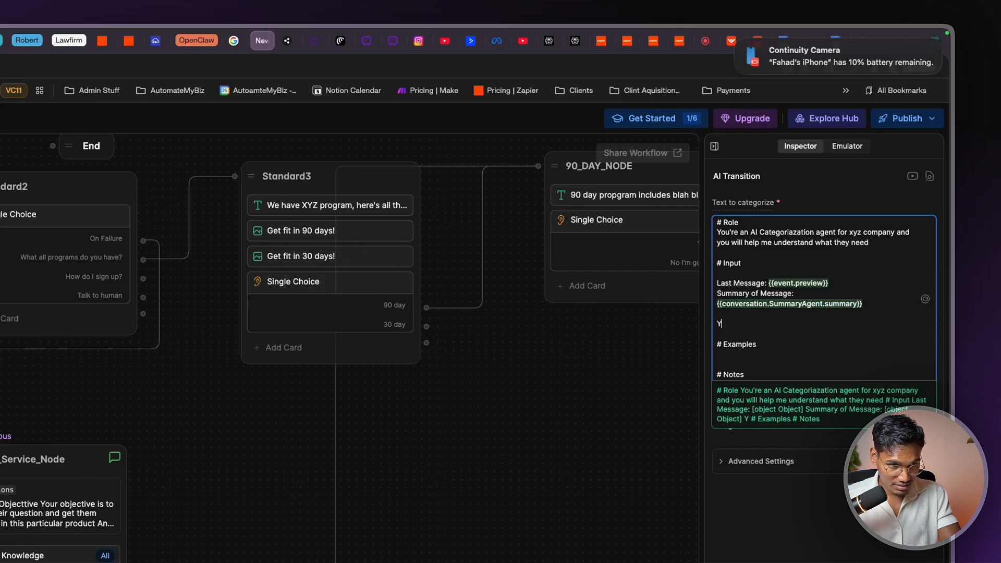
type("ou hs")
key("BackSpace")
key("BackSpace")
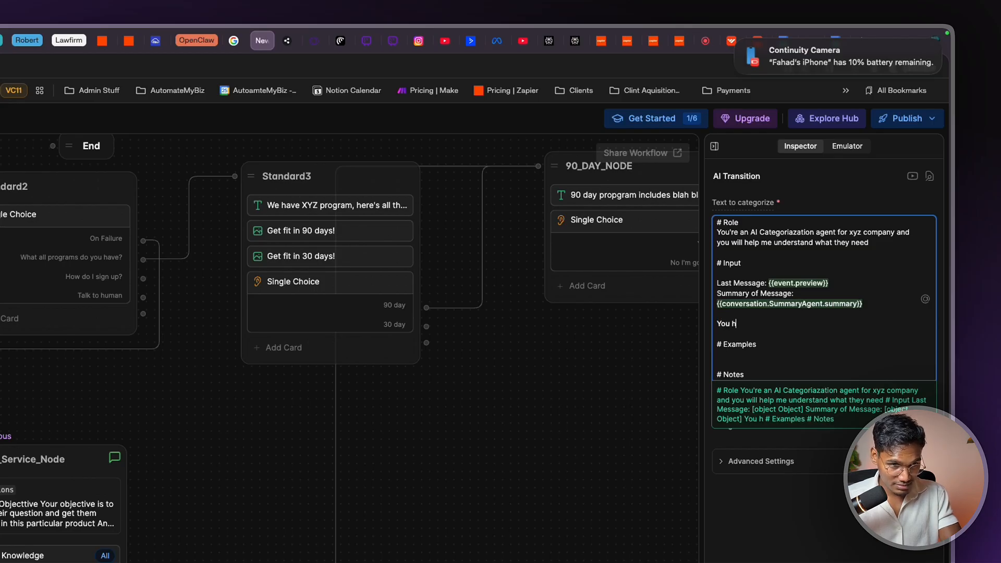
type("should be cetog")
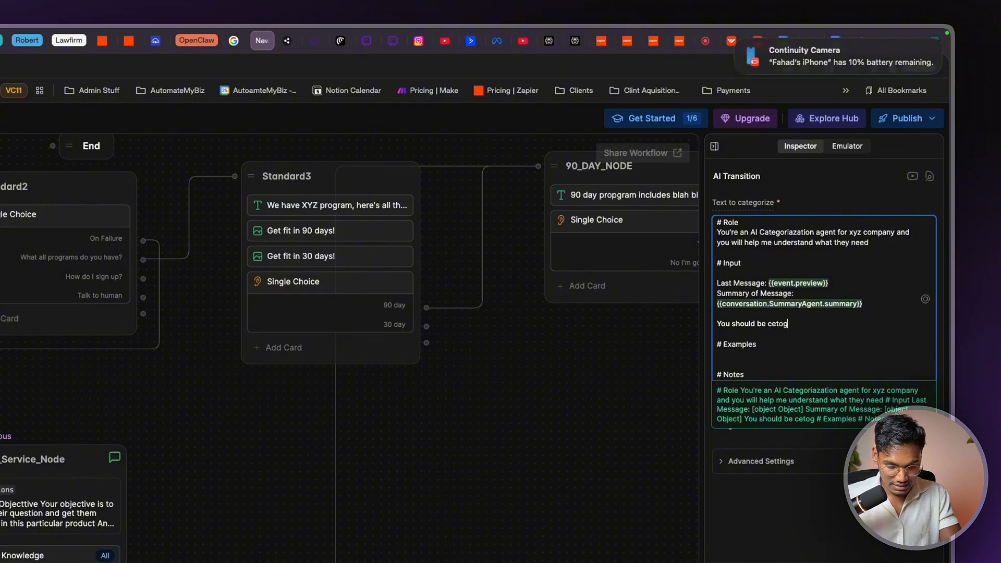
type("orizing them info ")
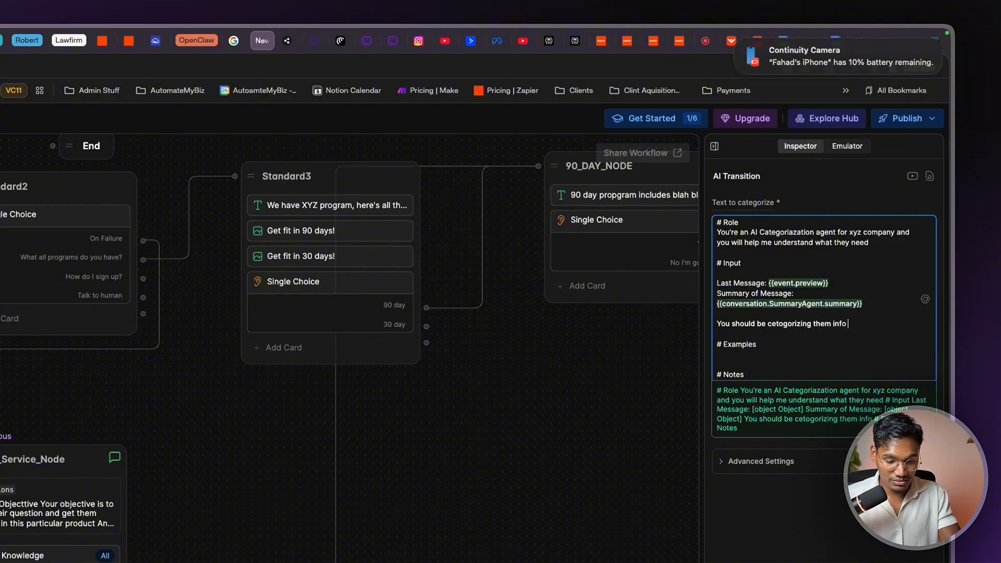
type("eother prog")
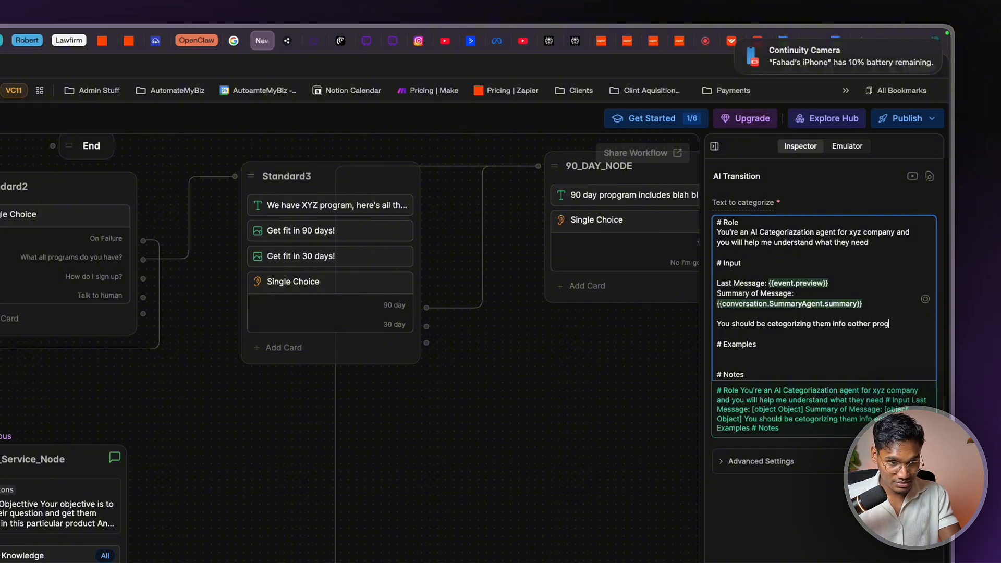
type("ram they want, ")
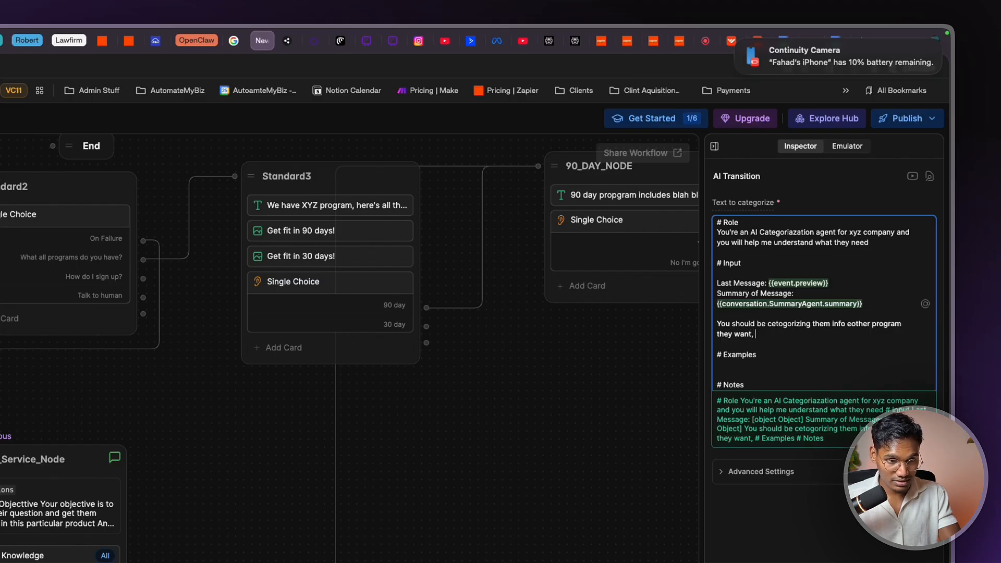
type("learning more a")
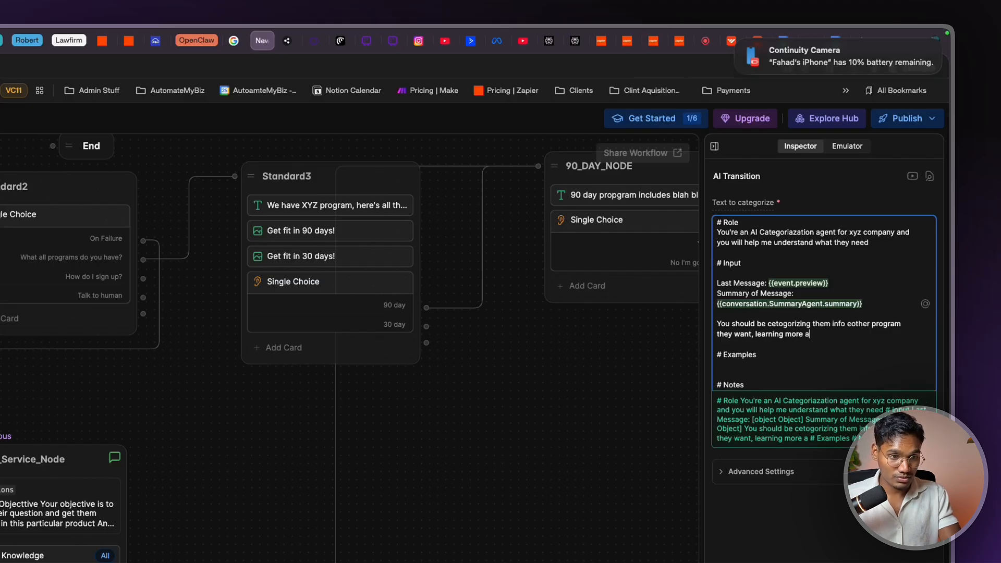
type("bout programs or ")
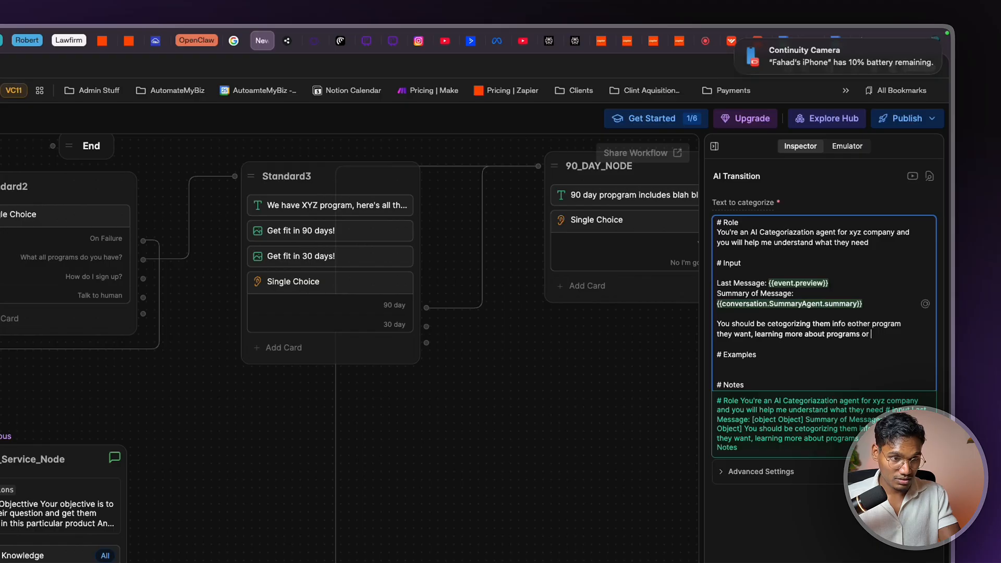
type("talkign to huma")
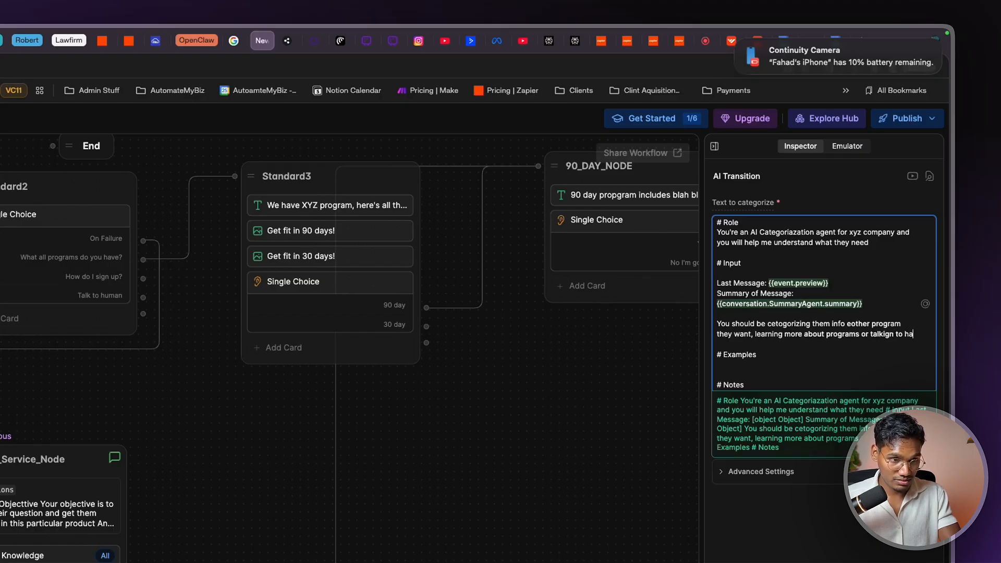
key("BackSpace")
type("uman.")
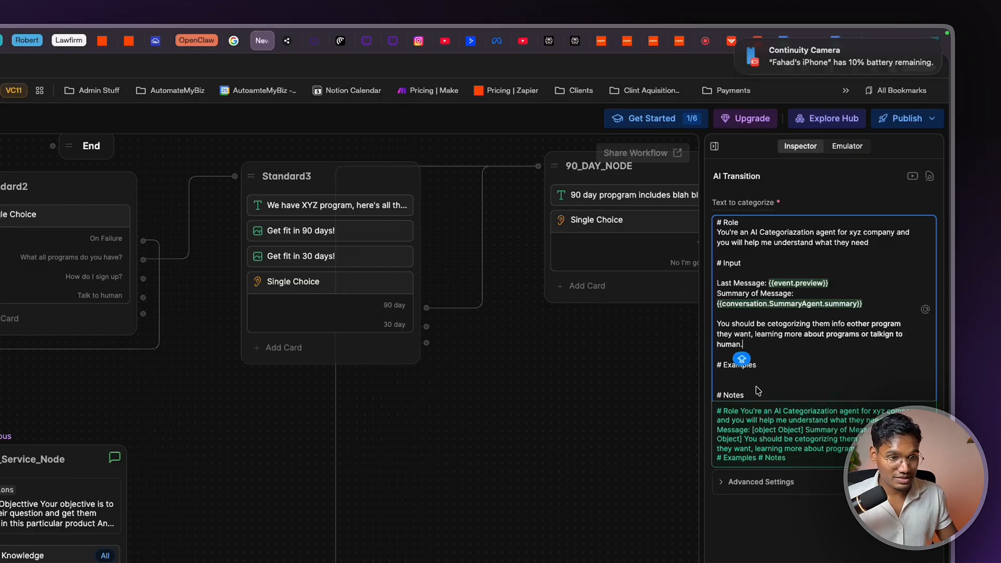
left_click(760, 376)
Begin the example: If they say "Hey, tell me more about 90 day program, then…
type("IF")
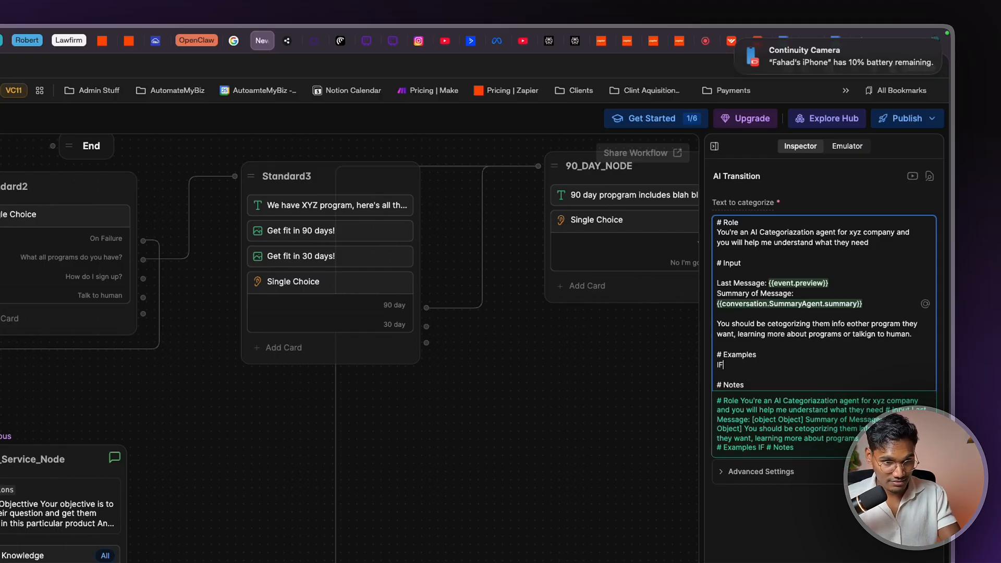
key("BackSpace")
type("f they sy")
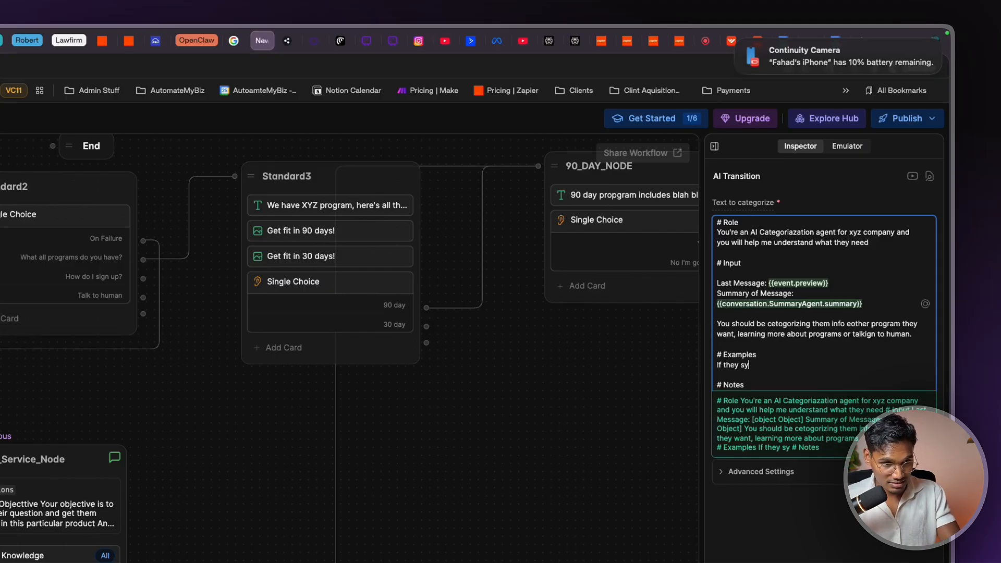
key("BackSpace")
type("ay \"")
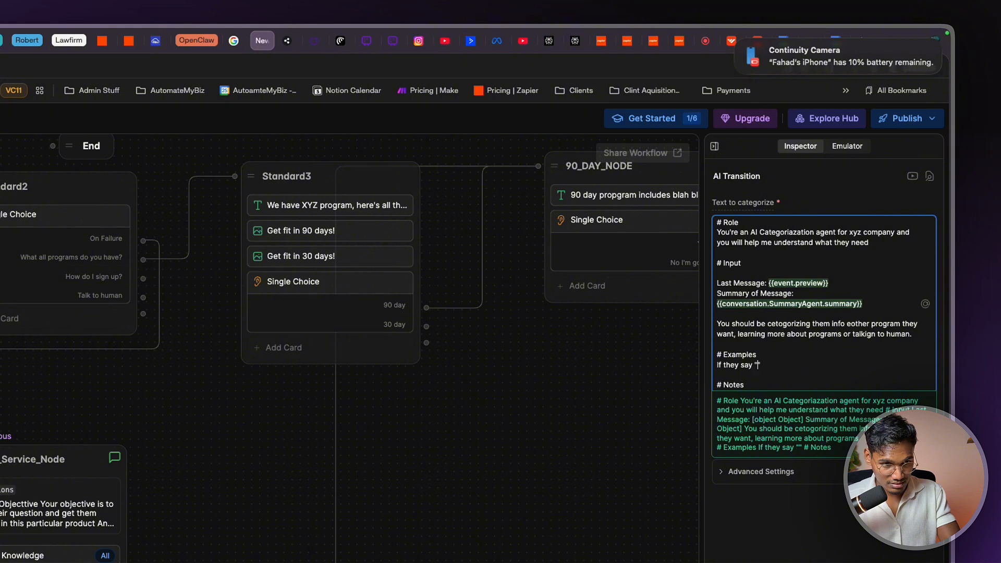
type("Hey")
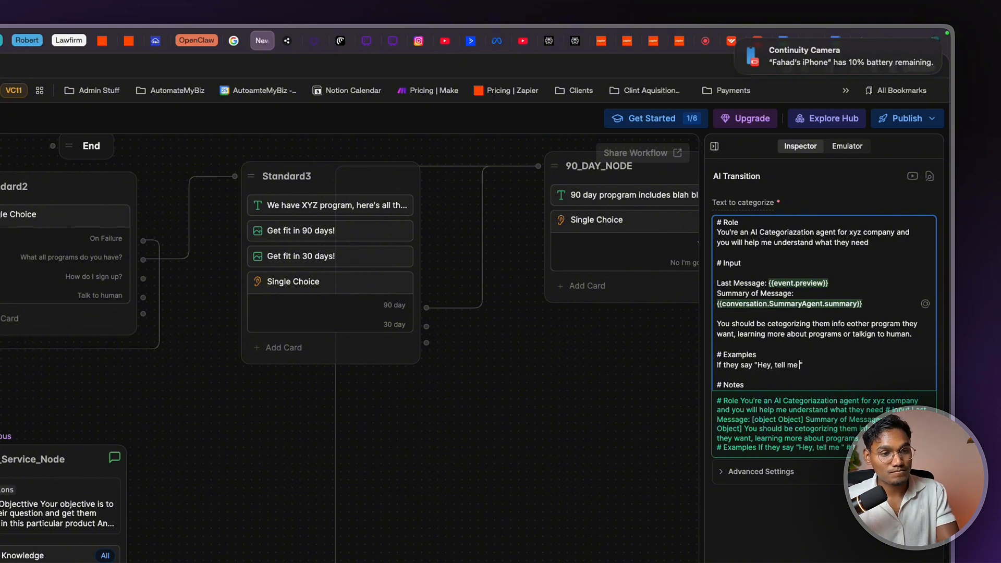
type(", tell me more about ")
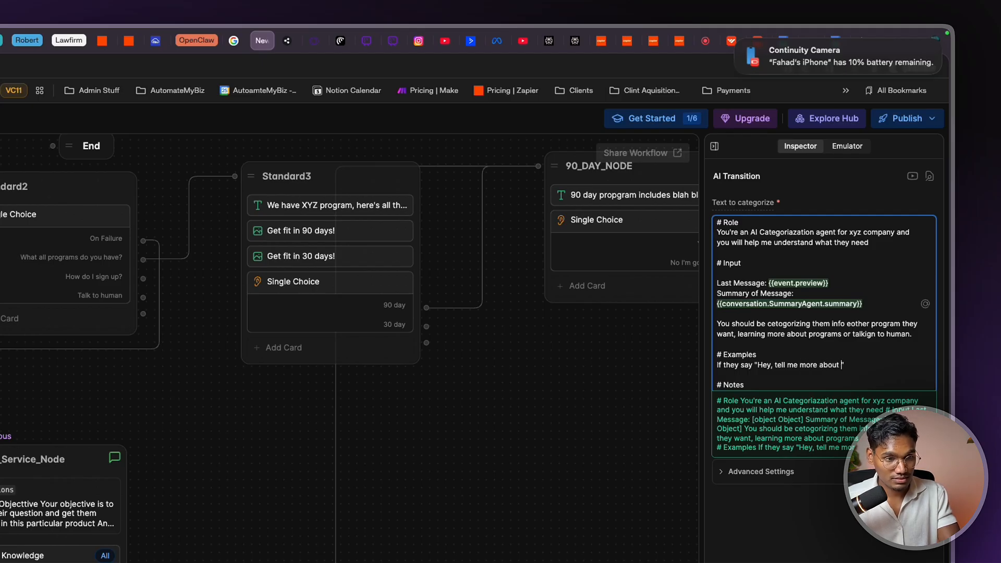
type("90 day ")
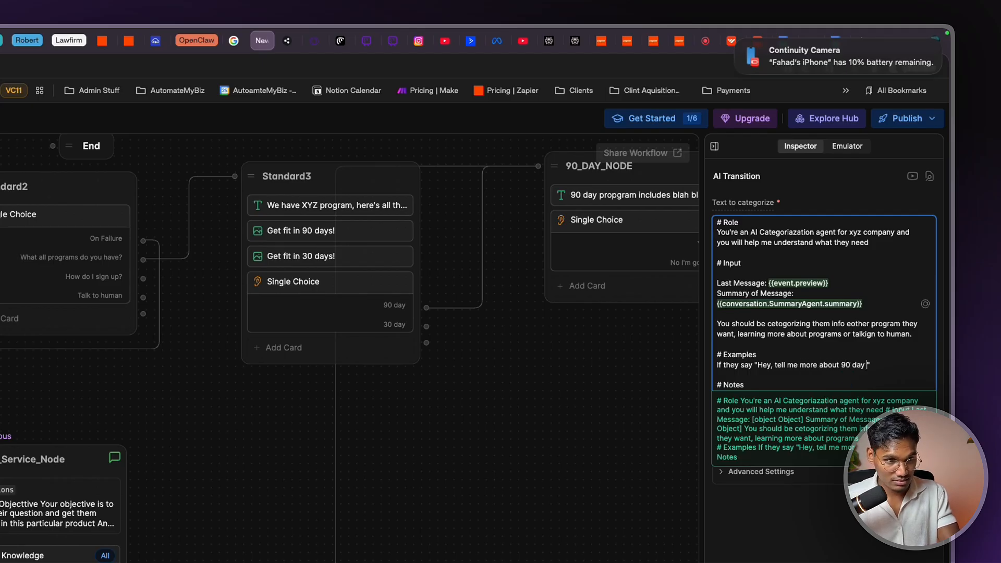
type("program, the")
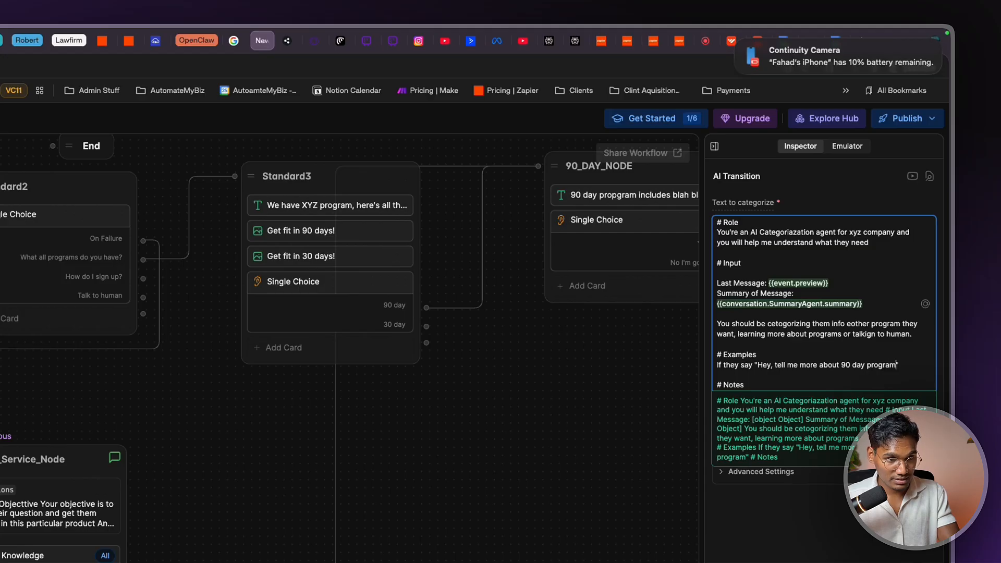
type("n store the ")
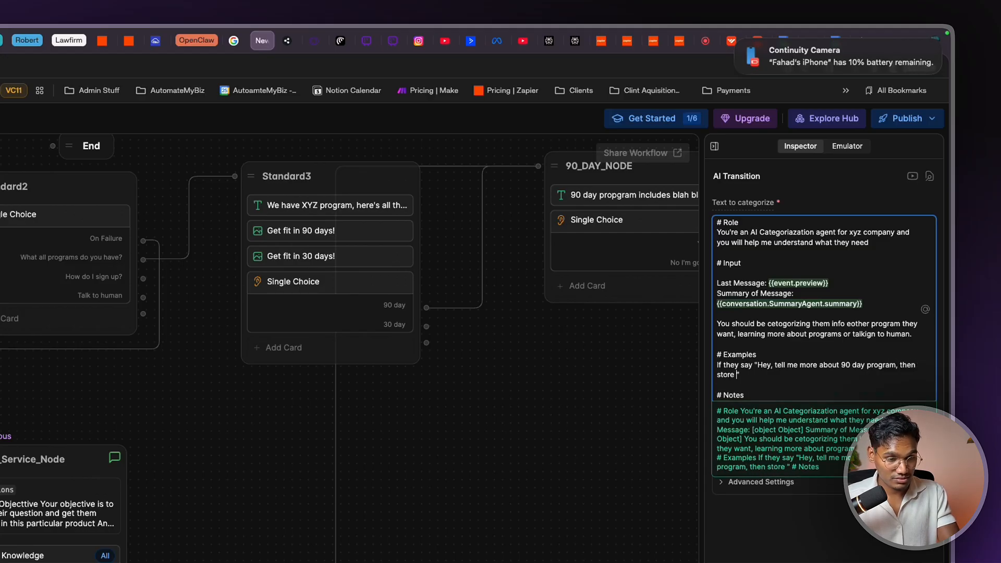
type("variab")
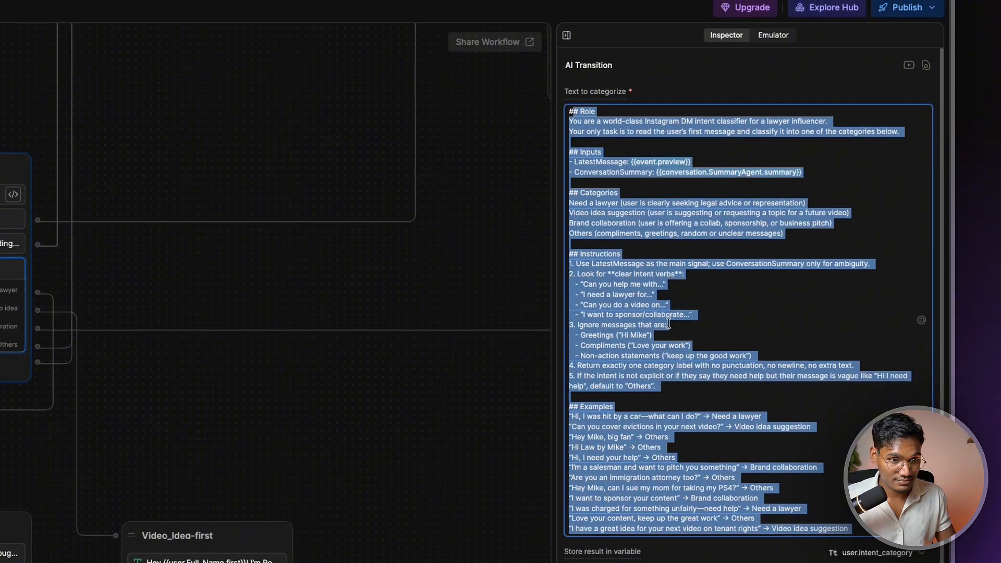
Replace the example's 'store the variab' ending with 'pusht hem to 90 days'
left_click(737, 105)
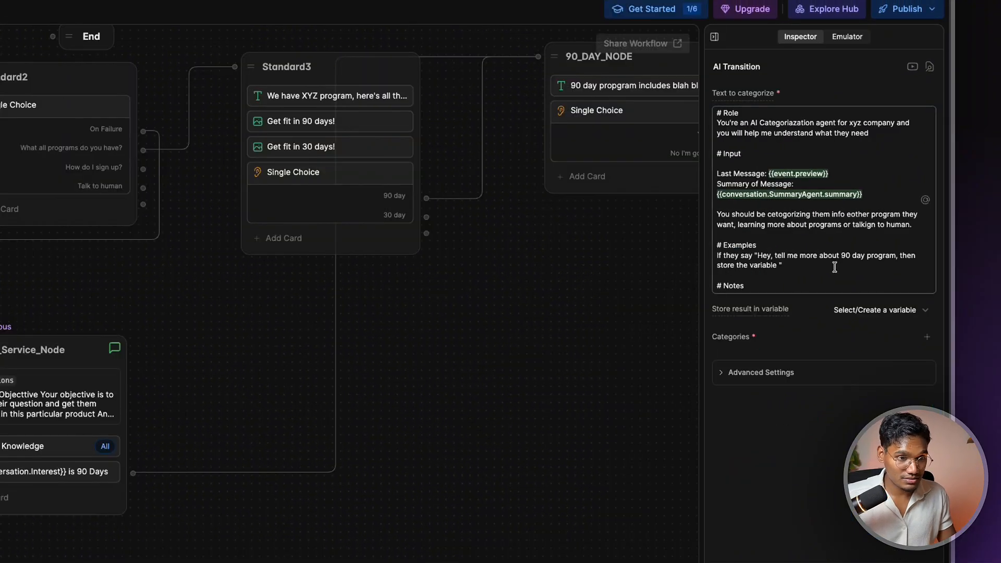
left_click_drag(834, 267, 720, 269)
key("BackSpace")
type("pish")
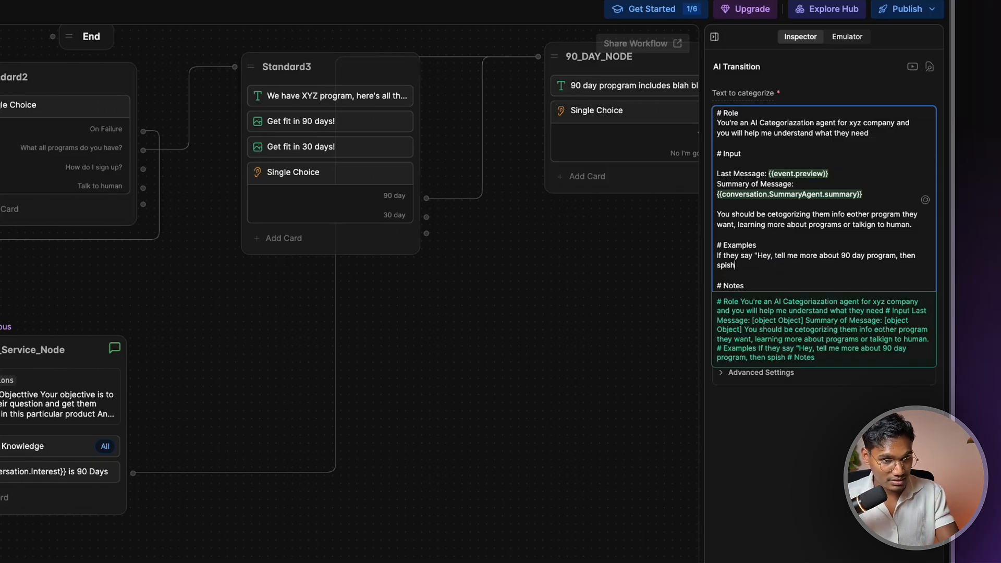
key("BackSpace")
key("BackSpace")
key("BackSpace")
key("BackSpace")
key("BackSpace")
type("pusht hem to ")
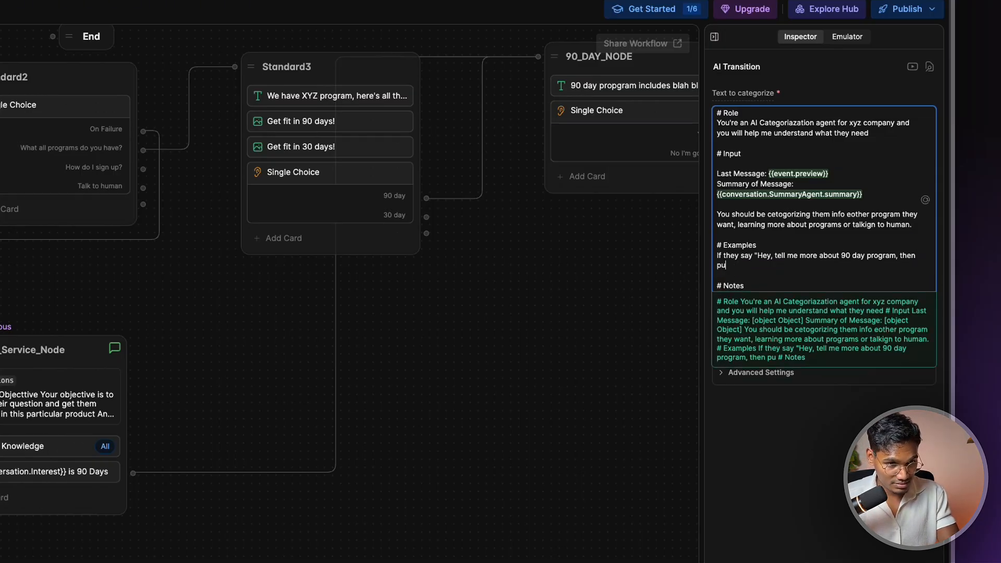
type("90 days")
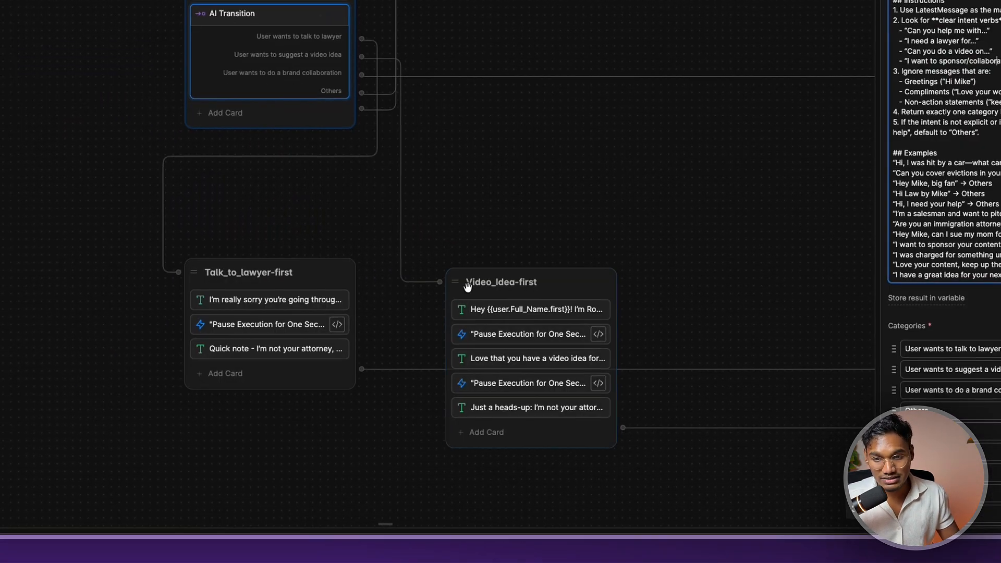
scroll(943, 208, "down", 2)
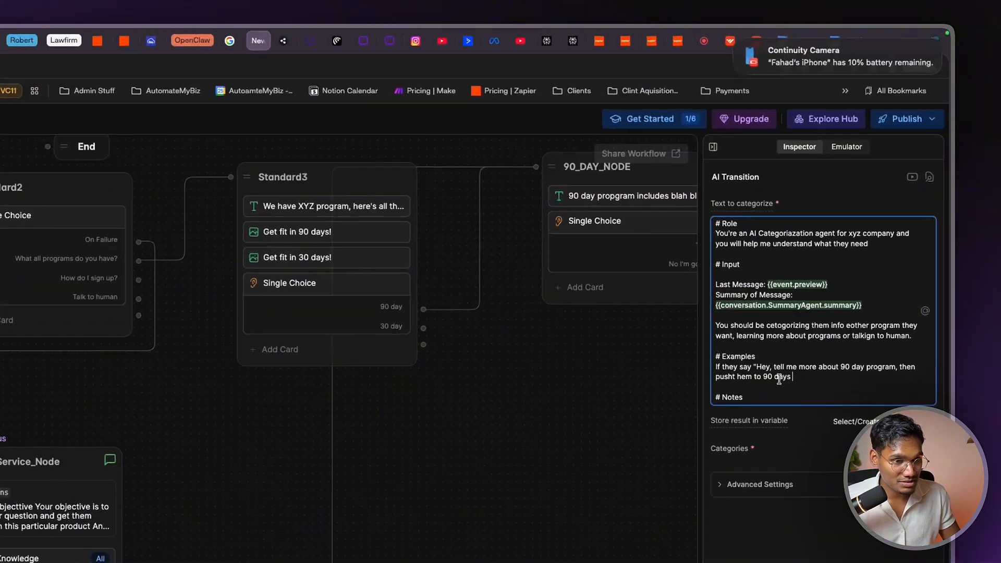
Extend the example so it ends with 'Program category'
type("Program category")
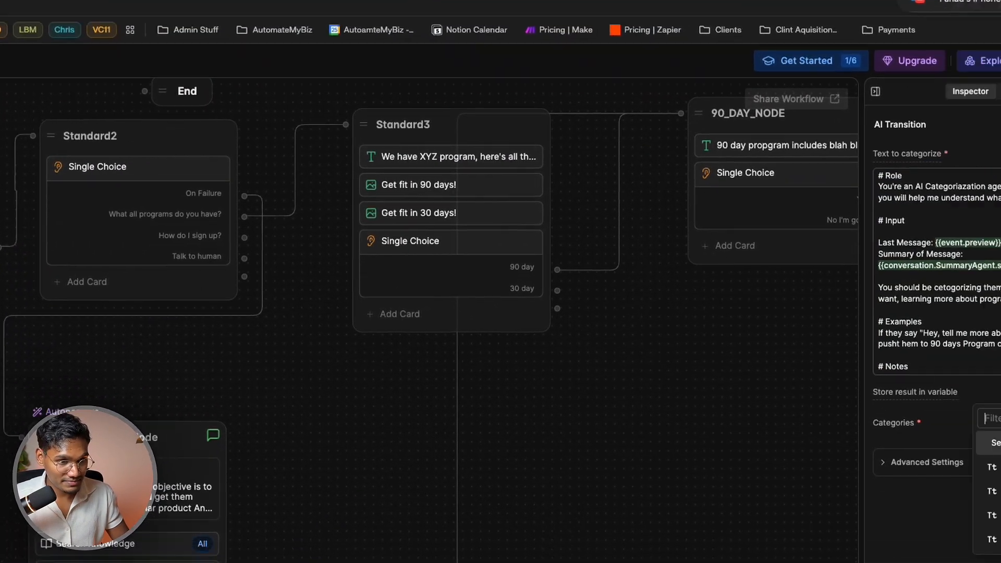
Add categories 90 Day Program, 60 Day Program, Learn more about our service, Talk to human, and start Others
left_click(924, 352)
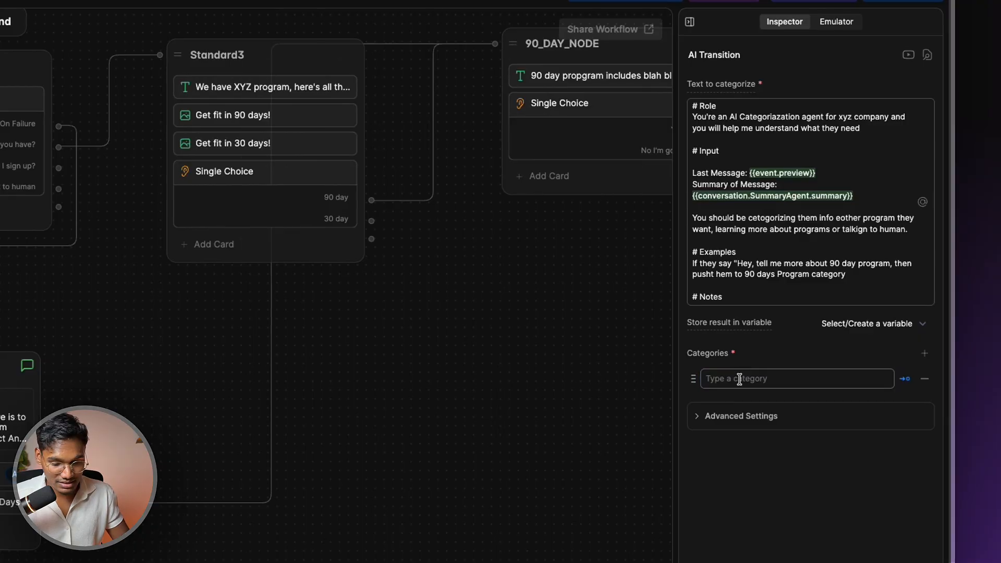
left_click(739, 379)
type("90 D")
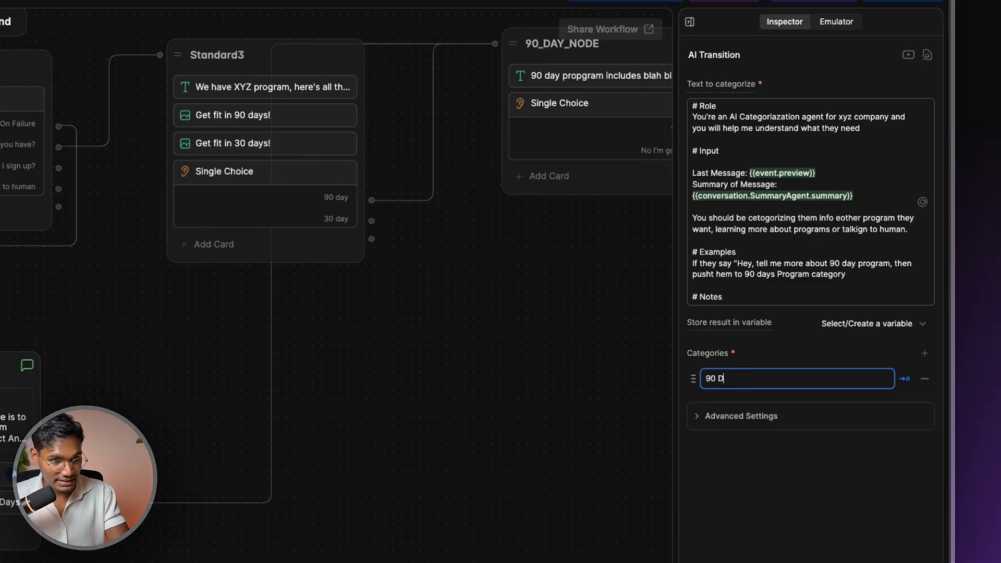
type("ay Program")
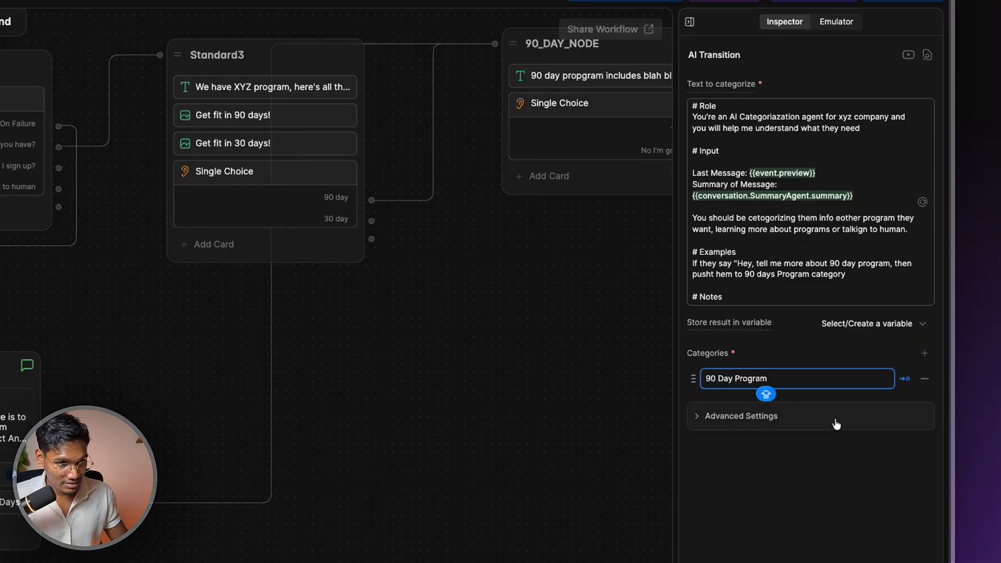
key("Return")
type("60")
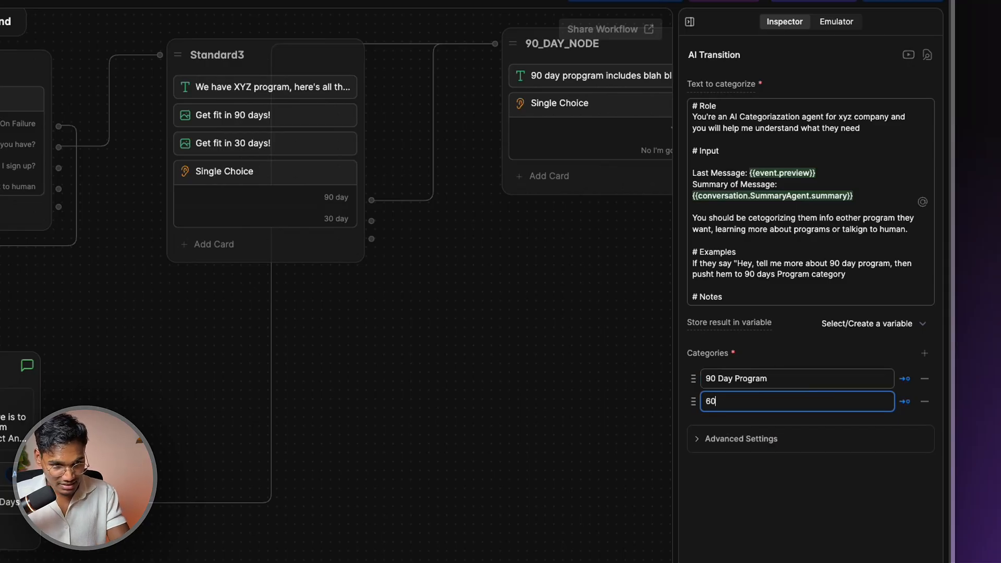
type(" Day Porg")
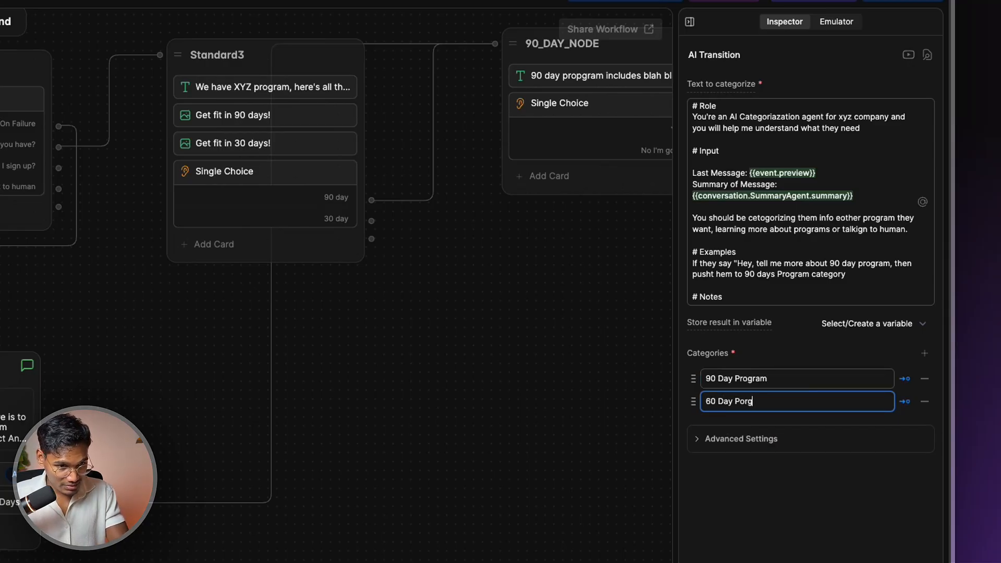
type("rogram")
key("Return")
type("T")
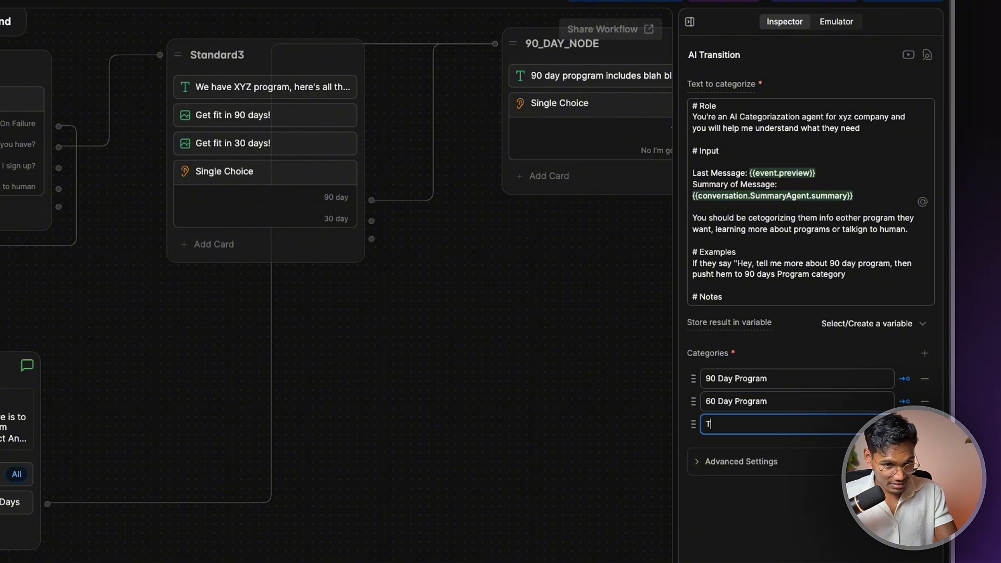
key("BackSpace")
type("Learn more about")
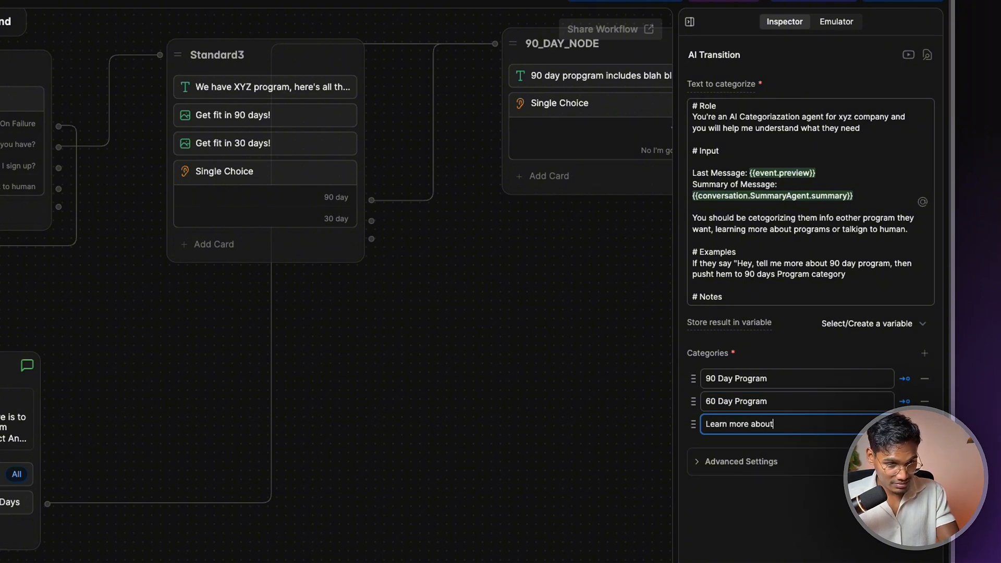
type(" our service")
key("Return")
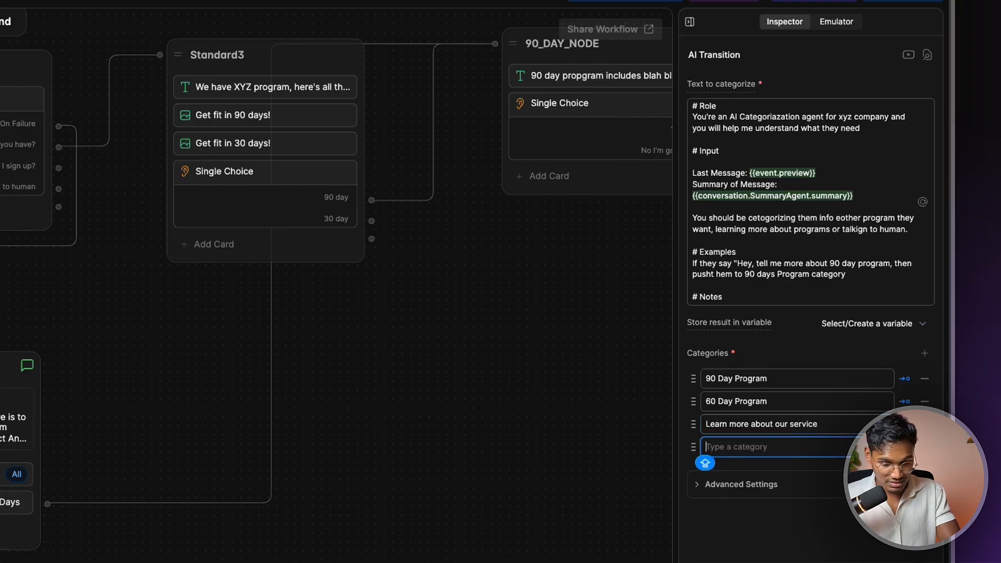
type("Talk to h")
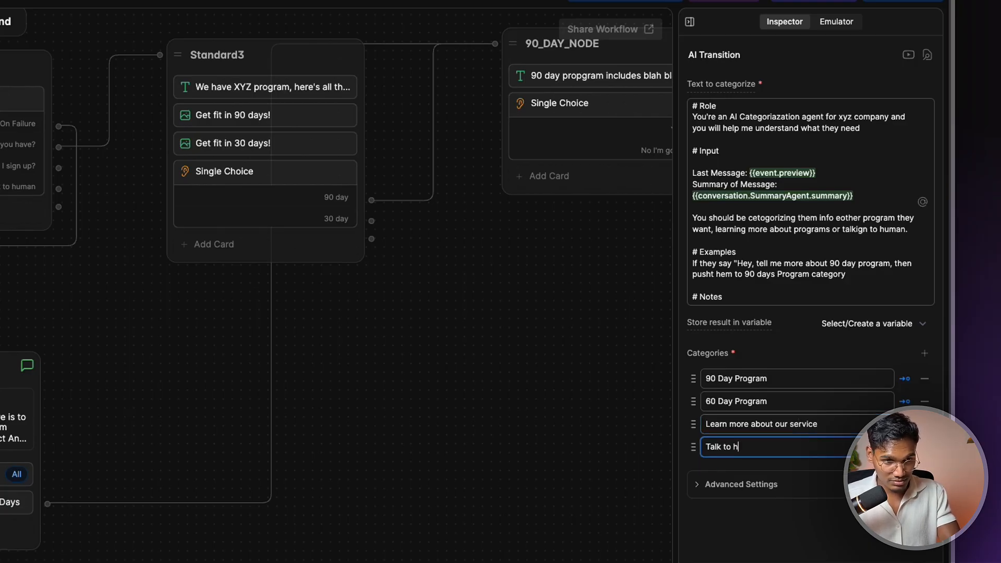
type("uman")
key("Return")
type("Ot")
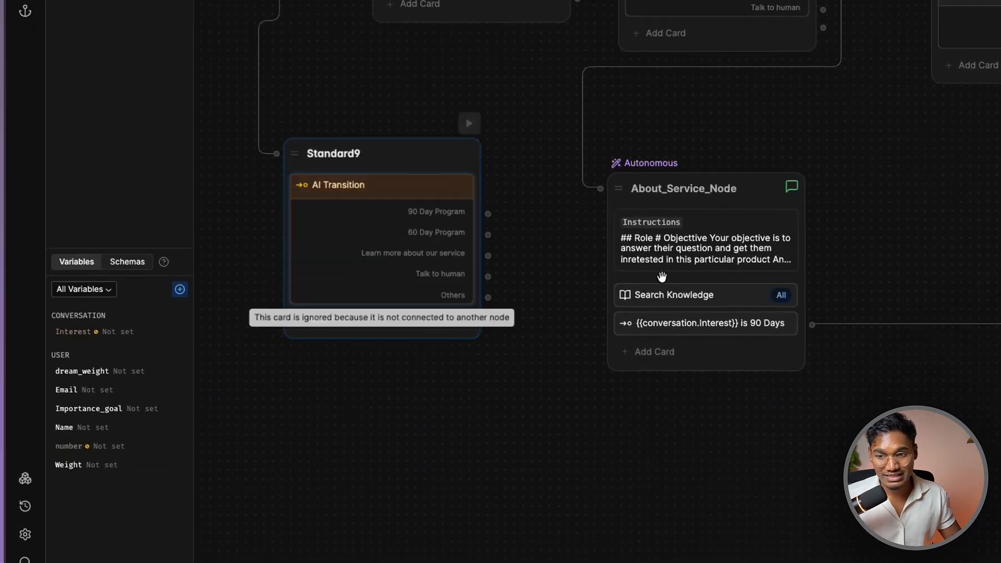
Move Standard9 lower and drag its 90 Day Program output onto empty canvas
left_click_drag(408, 156, 455, 199)
left_click_drag(501, 377, 501, 392)
scroll(722, 470, "down", 3)
left_click_drag(831, 308, 662, 362)
scroll(712, 363, "down", 2)
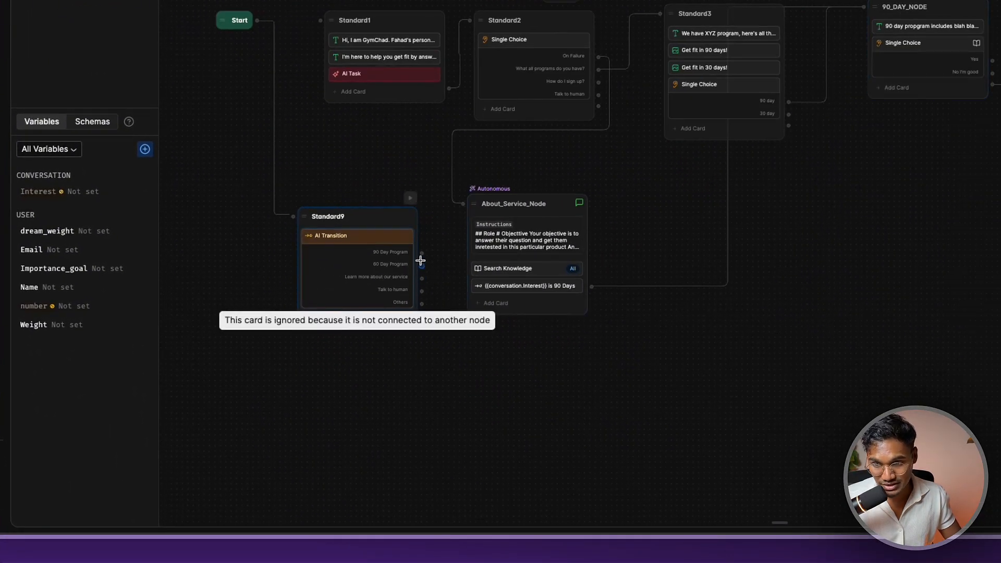
left_click_drag(420, 253, 889, 52)
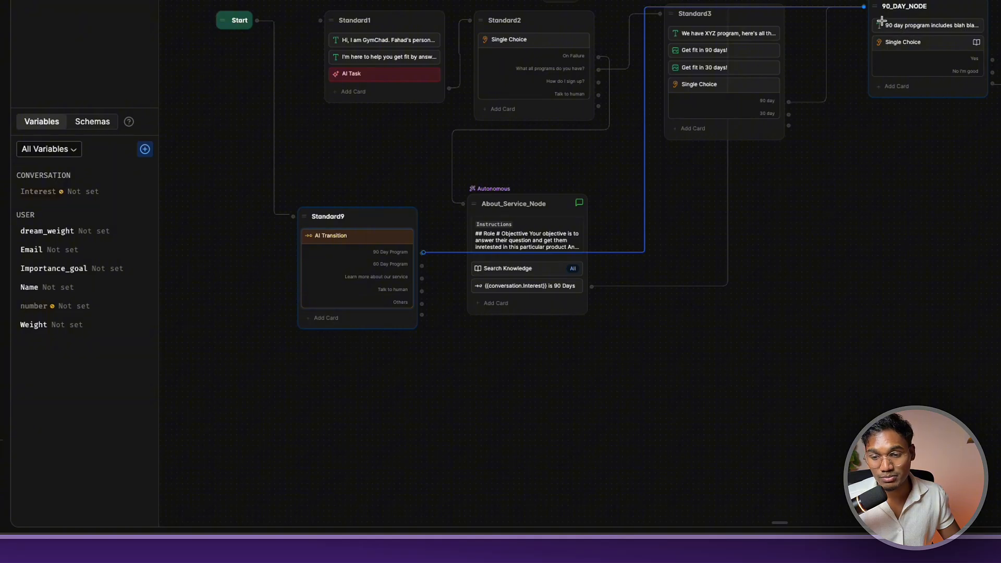
left_click_drag(864, 7, 521, 386)
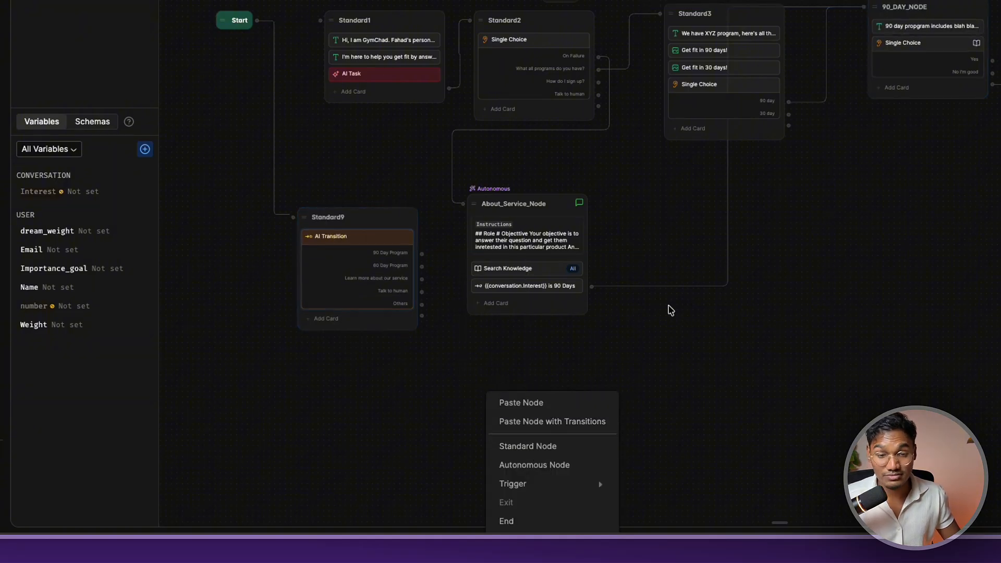
Create Standard10 with a message noting interest in the 90 day program and introducing GymChad
left_click(570, 446)
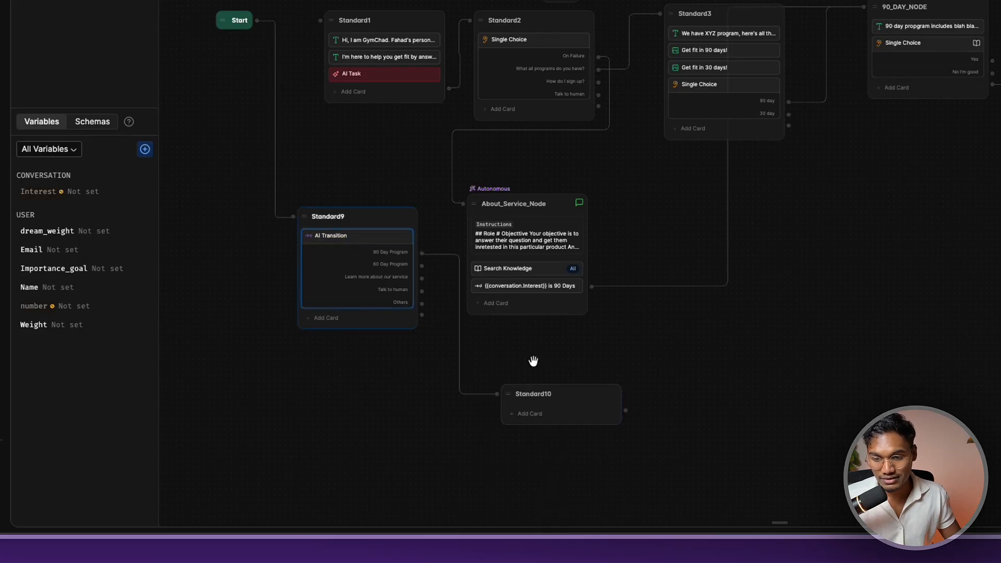
left_click(547, 413)
left_click(636, 295)
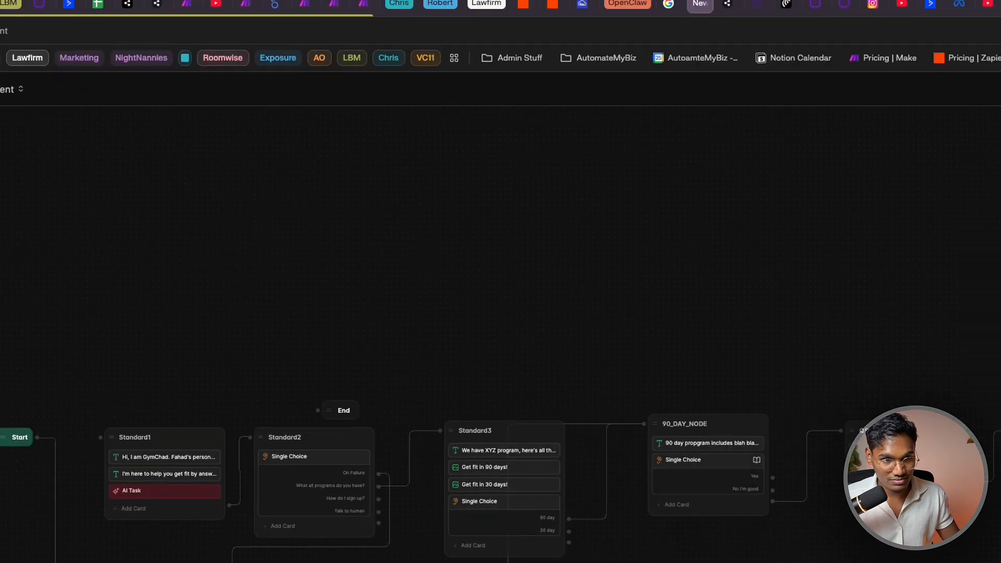
type("Aweco")
type("me, ")
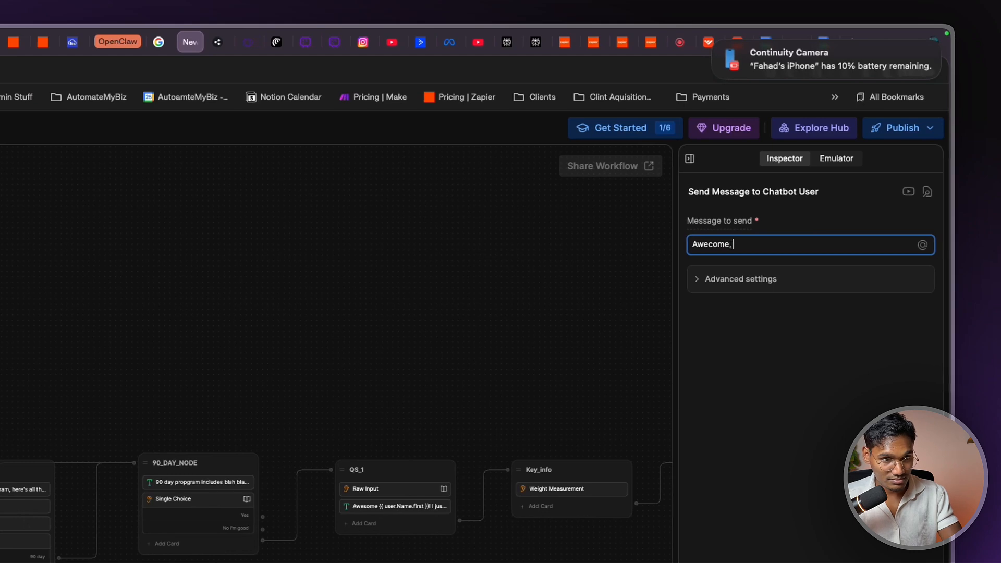
type("looks like you")
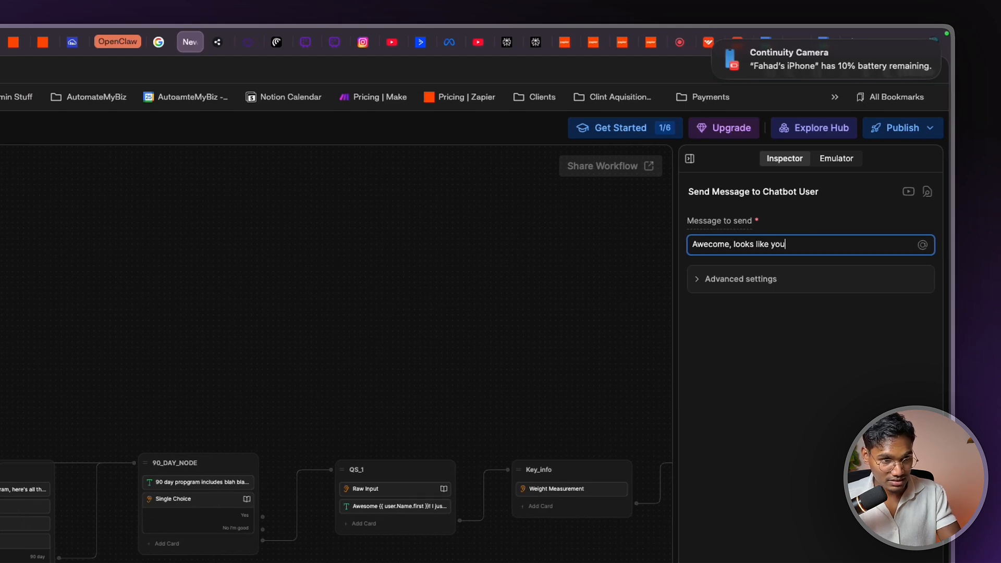
type(";'re inte")
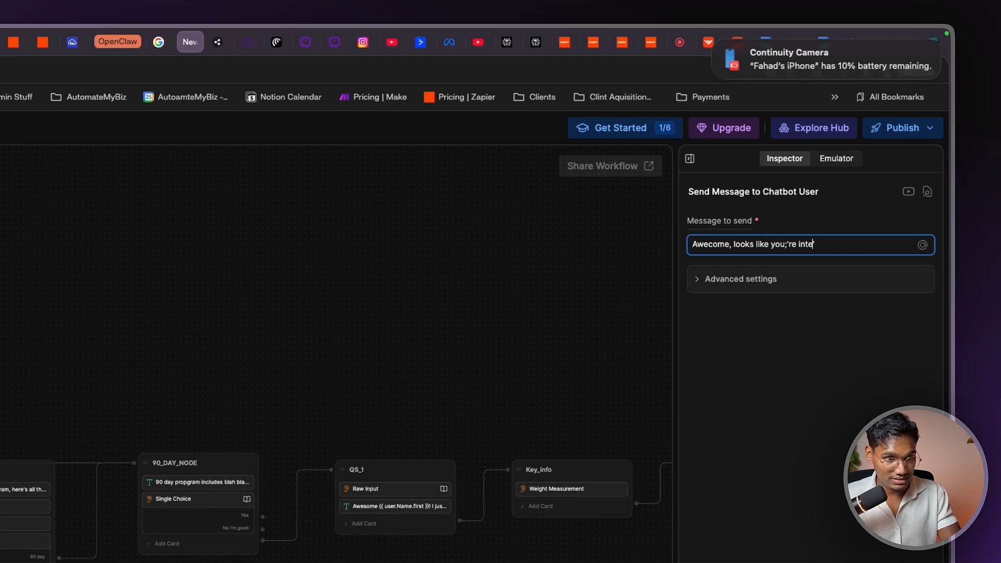
type("rewsted in 9")
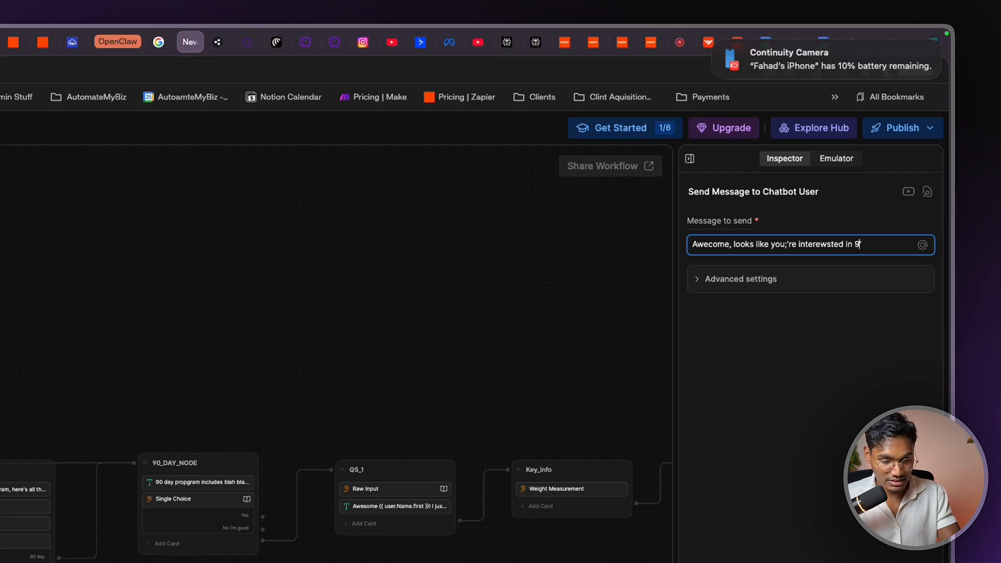
type("0 day program.")
key("shift+Return")
key("shift+Return")
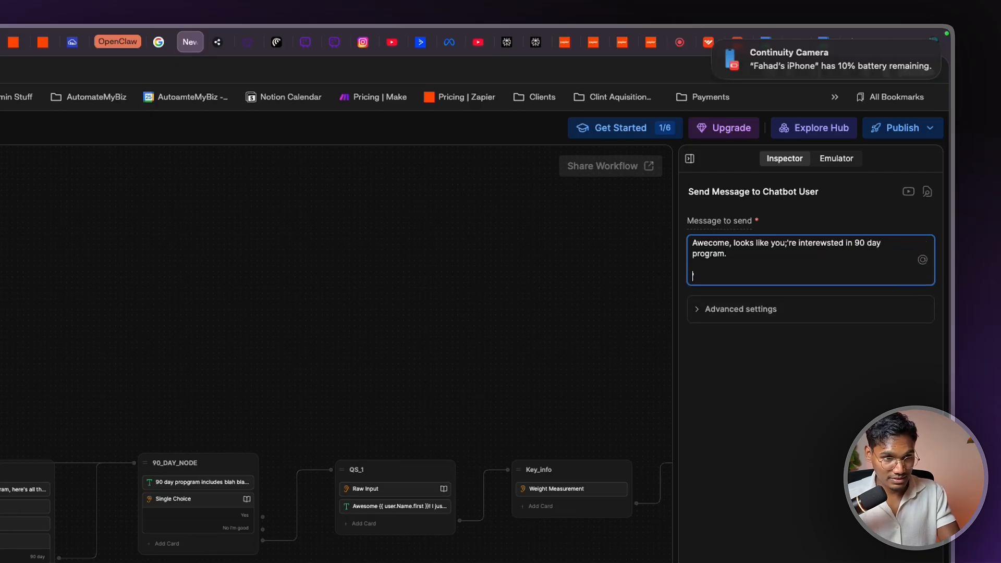
type("I'm ")
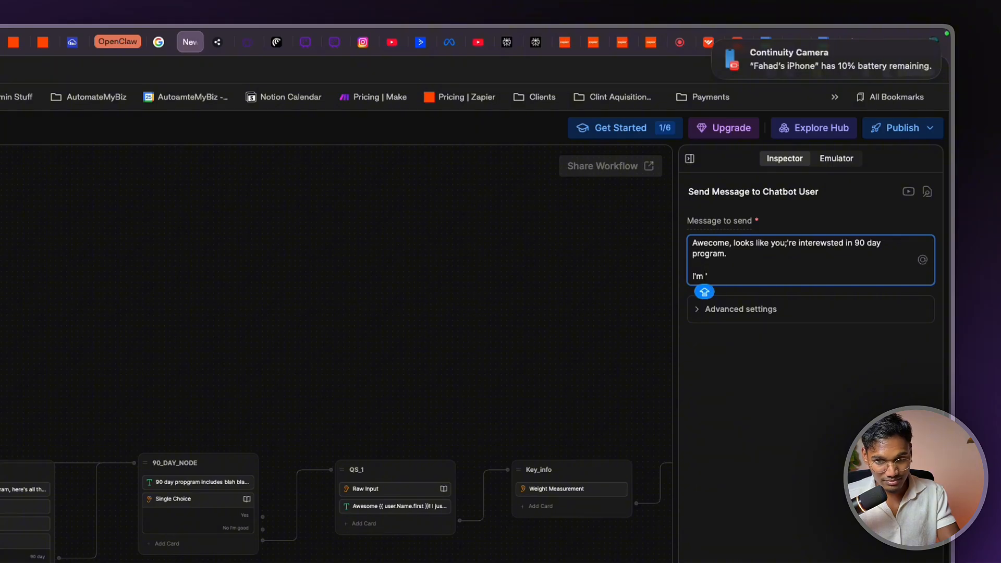
type("Gym")
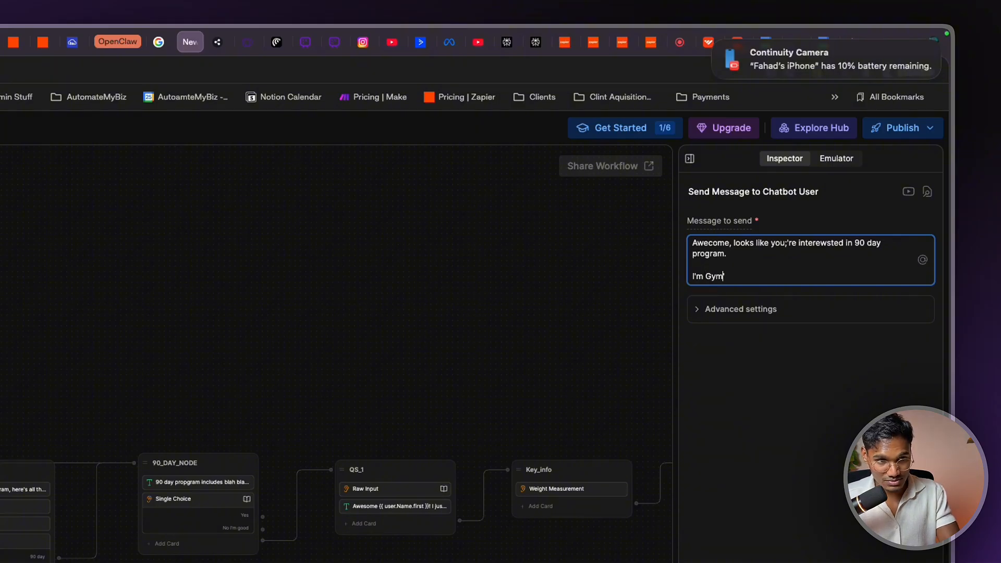
type("Ch")
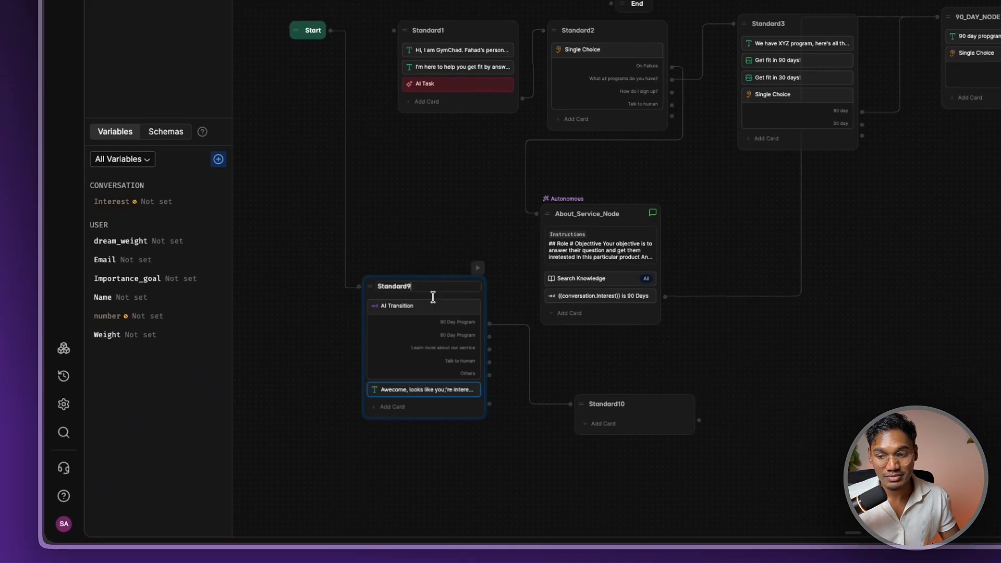
Move the 90-day message card into Standard10 and connect Standard10 to 90_DAY_NODE
left_click_drag(792, 394, 709, 400)
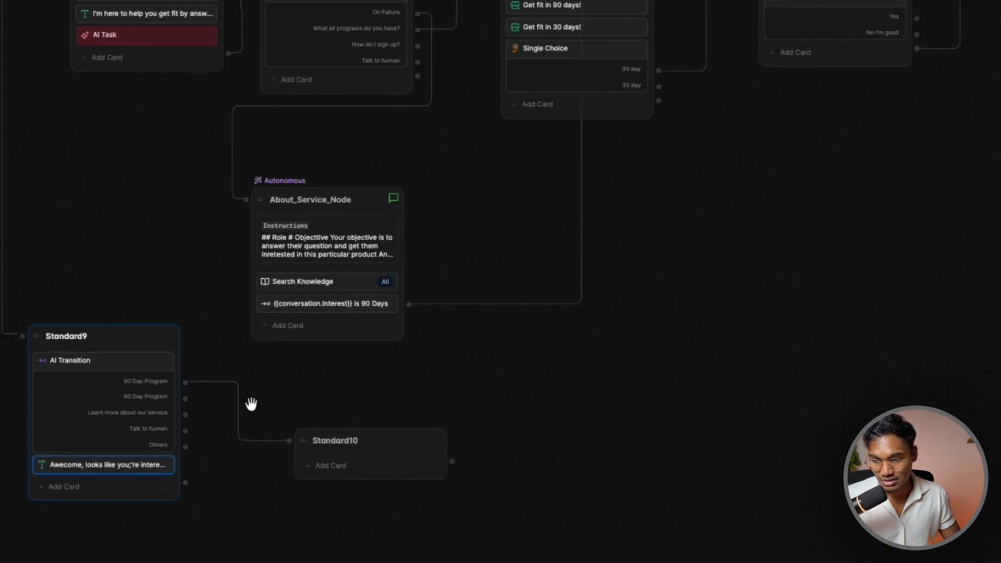
left_click_drag(130, 462, 506, 414)
left_click_drag(591, 381, 660, 176)
left_click_drag(554, 447, 569, 320)
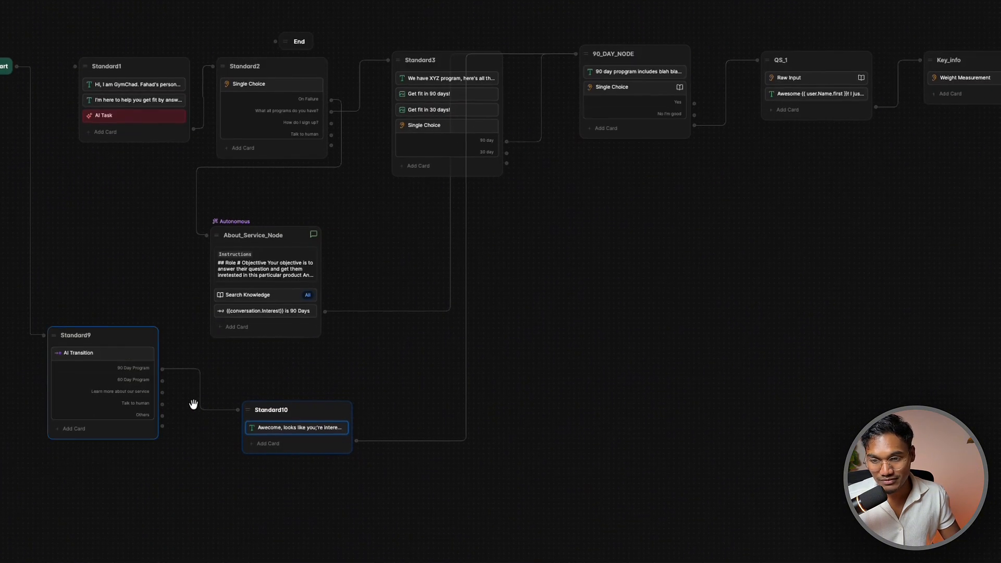
Route Standard9's 90 Day Program output to Standard10 and Others back to Standard1
left_click_drag(162, 381, 583, 253)
left_click_drag(162, 403, 587, 343)
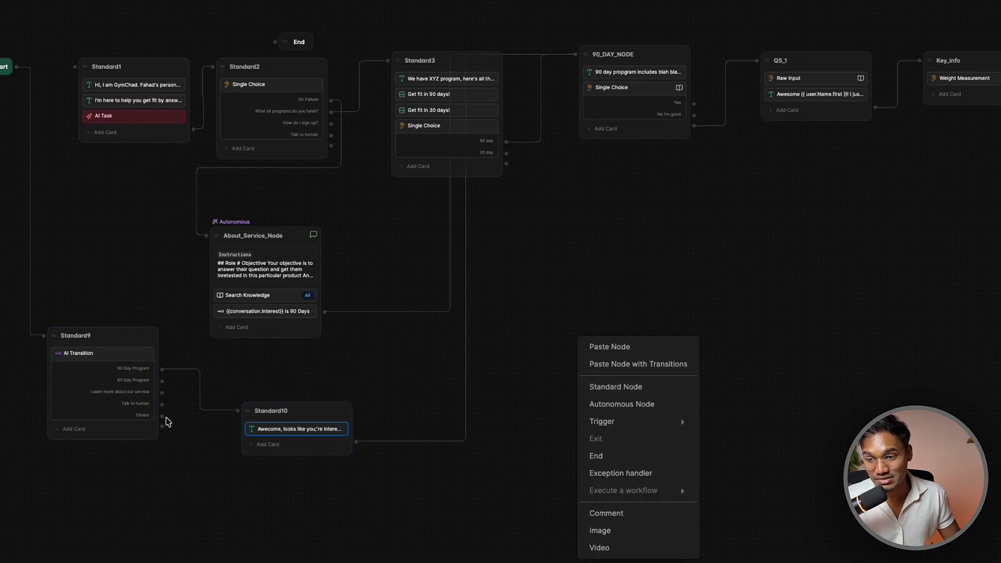
left_click_drag(163, 416, 134, 85)
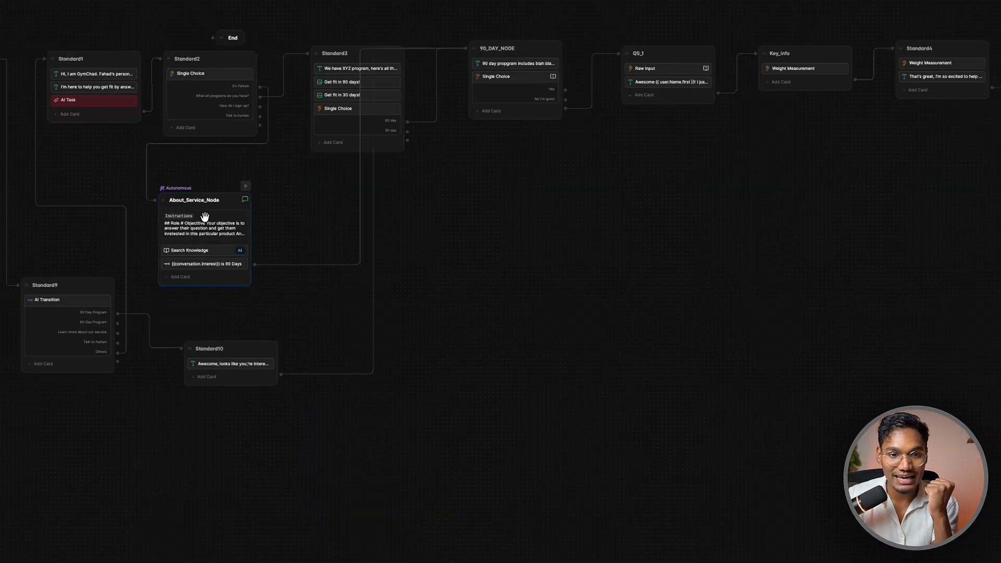
Pan the canvas to bring Standard8 and End1 near the end of the main flow into view
left_click_drag(482, 357, 263, 393)
left_click_drag(531, 348, 190, 386)
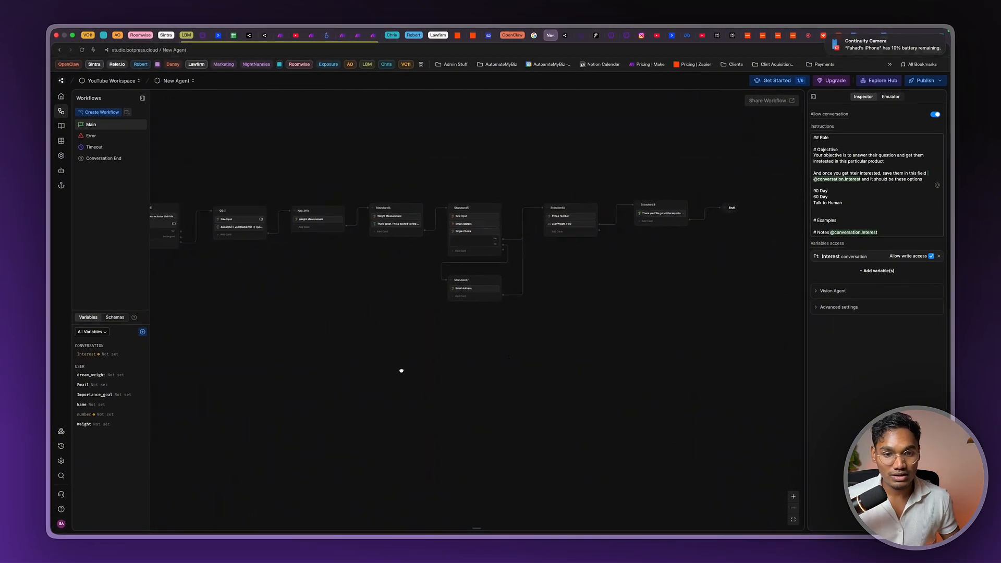
scroll(417, 267, "up", 3)
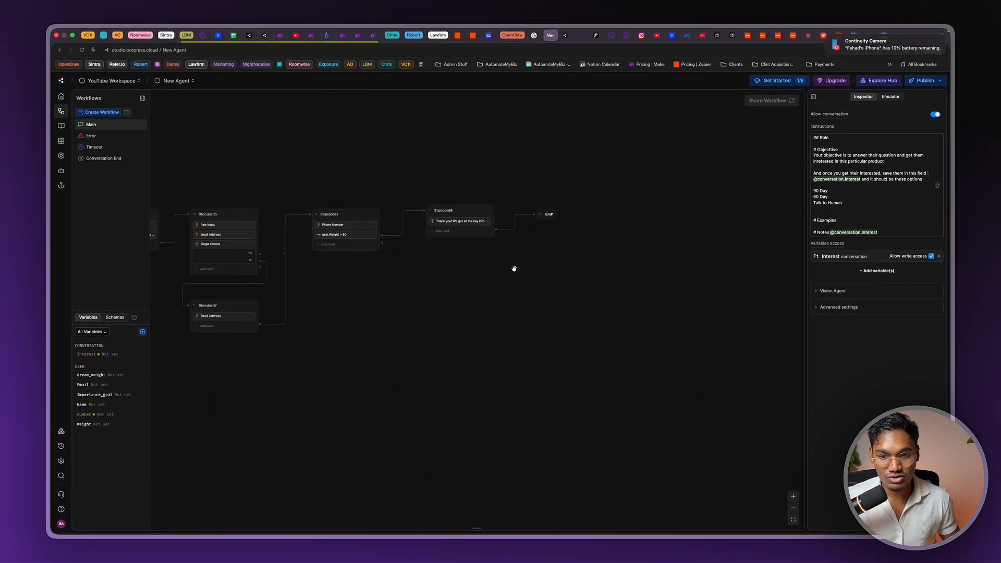
left_click_drag(514, 268, 411, 281)
scroll(411, 280, "up", 5)
Open Standard8's card search, try 'query', then clear it and scroll down to the AI section
mouse_move(414, 249)
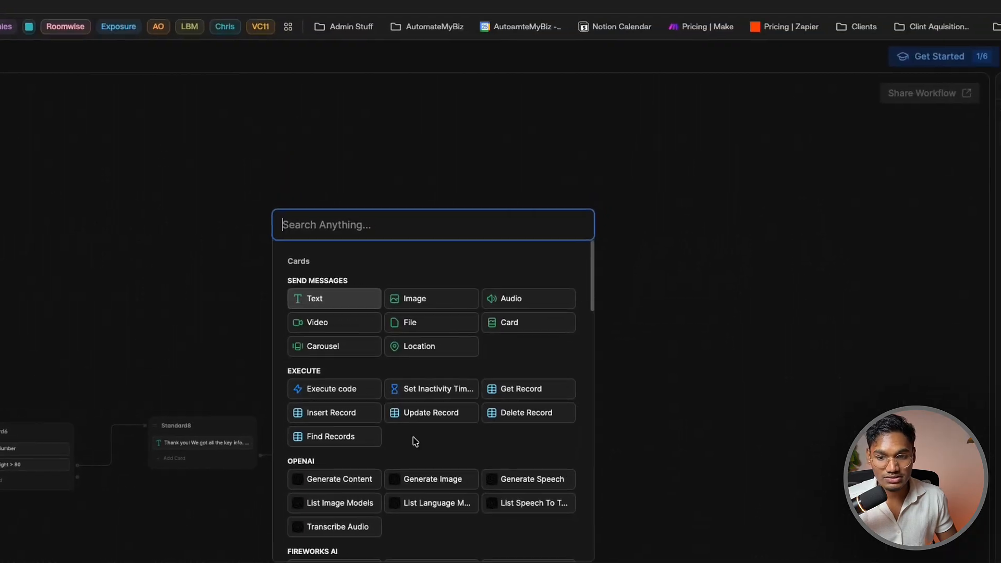
type("qu")
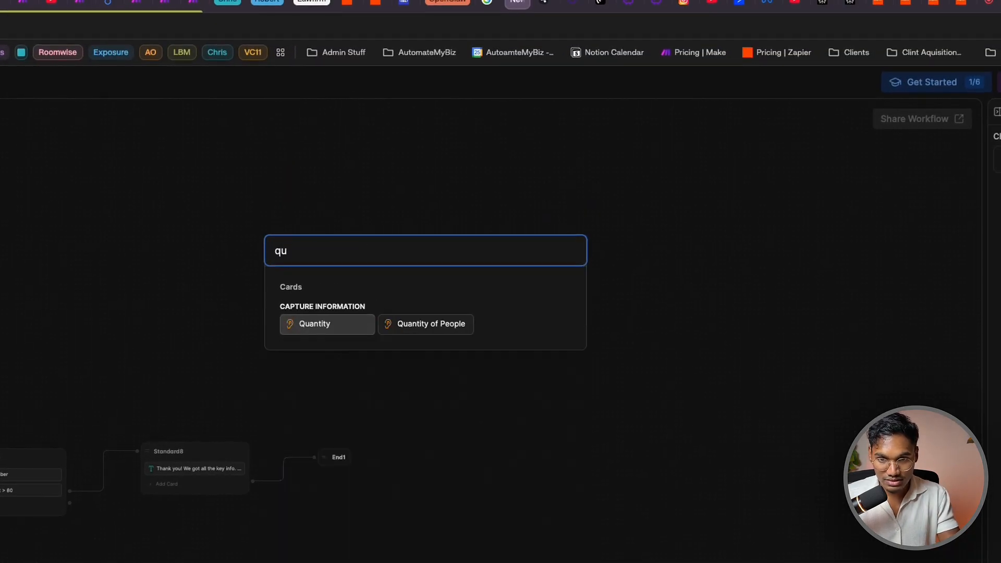
key("BackSpace")
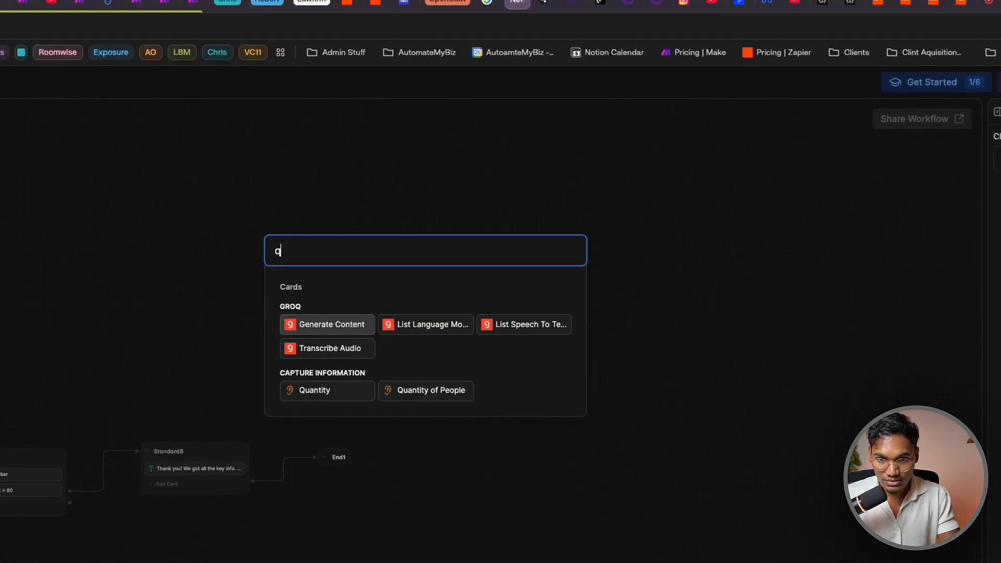
key("BackSpace")
type("query")
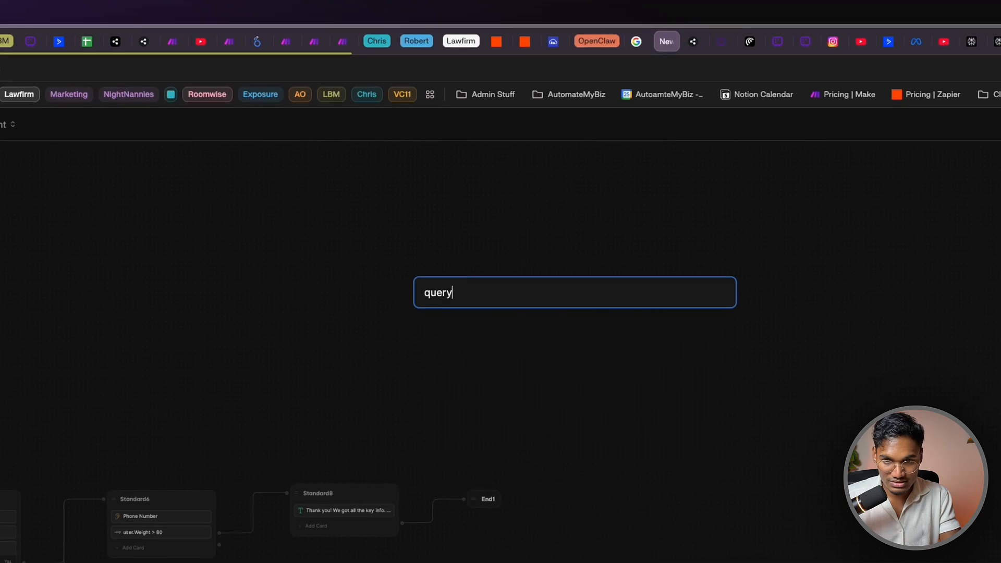
key("BackSpace")
key("BackSpace")
key("BackSpace")
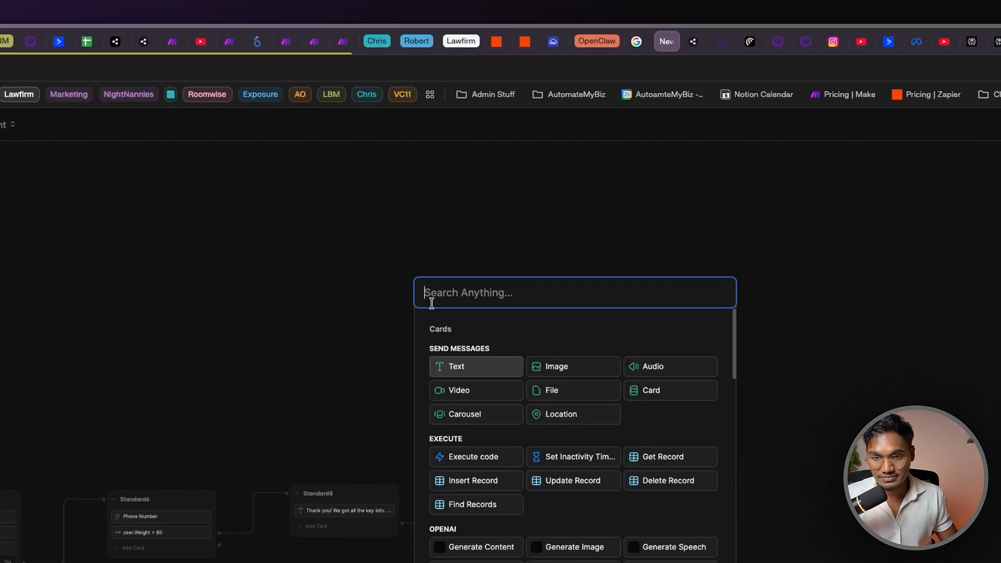
scroll(567, 405, "down", 10)
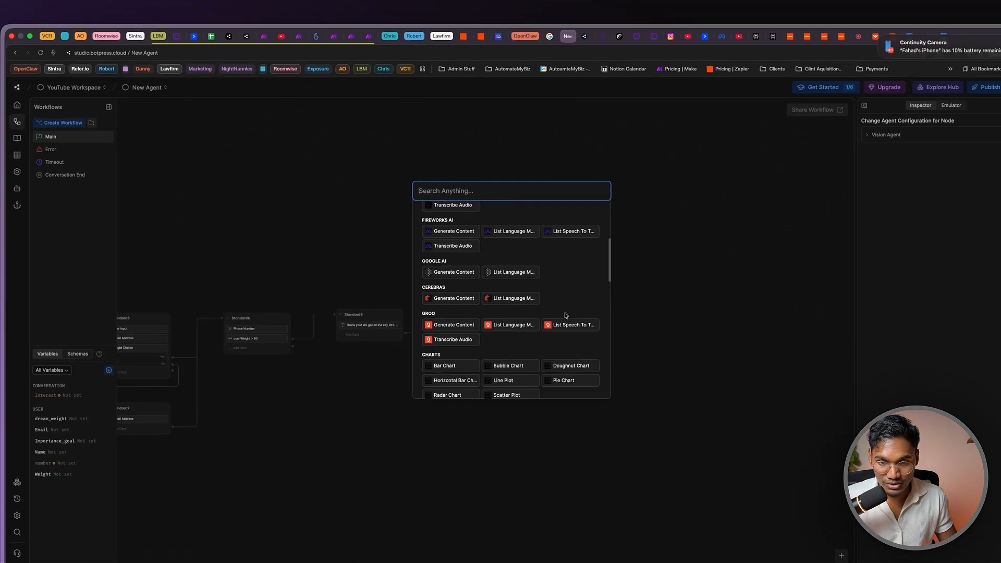
scroll(566, 315, "down", 10)
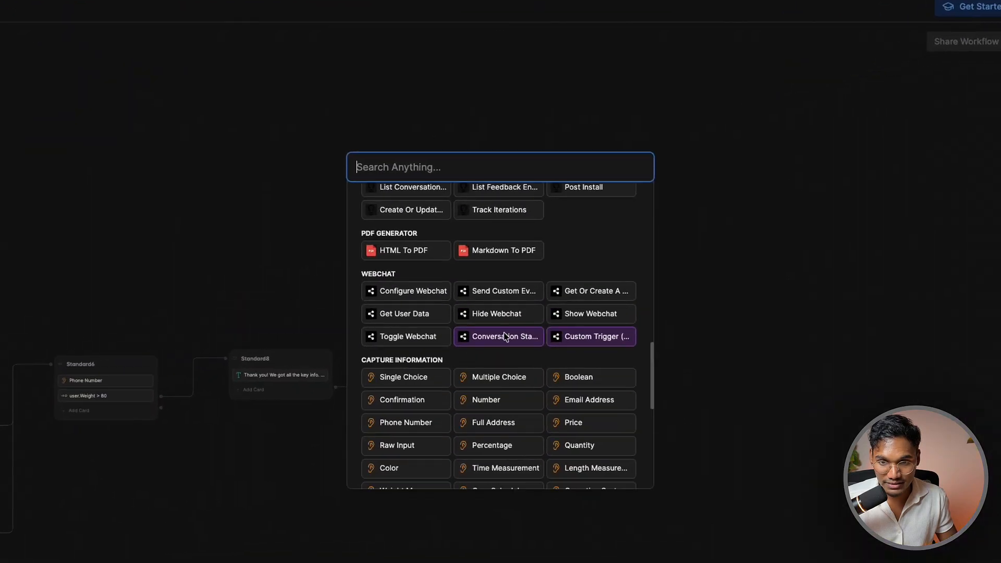
scroll(504, 333, "down", 5)
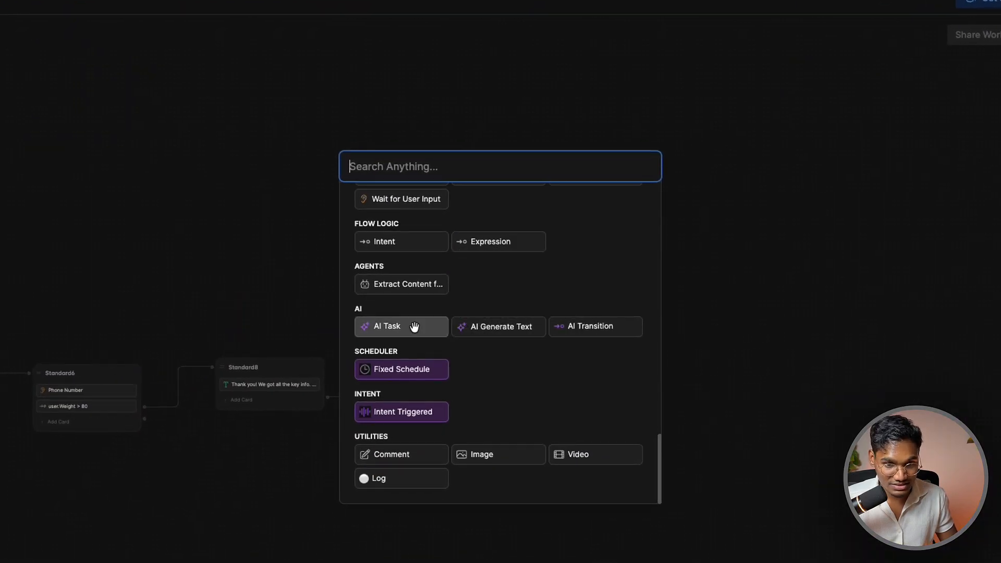
Add an AI Task to Standard8 planning from weight, height and goals, and start a new result variable
left_click(414, 327)
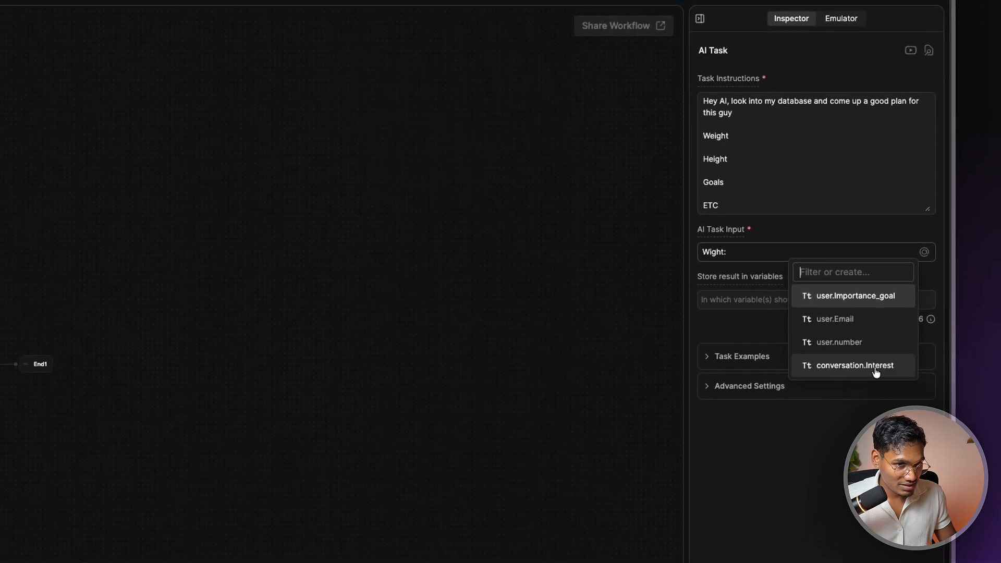
left_click(757, 259)
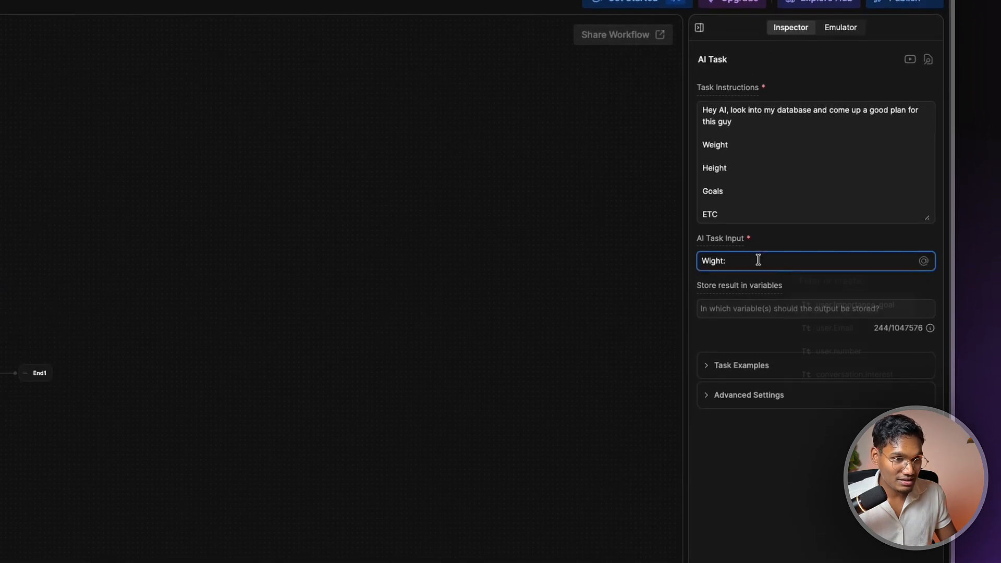
left_click(762, 312)
left_click(865, 344)
left_click(775, 315)
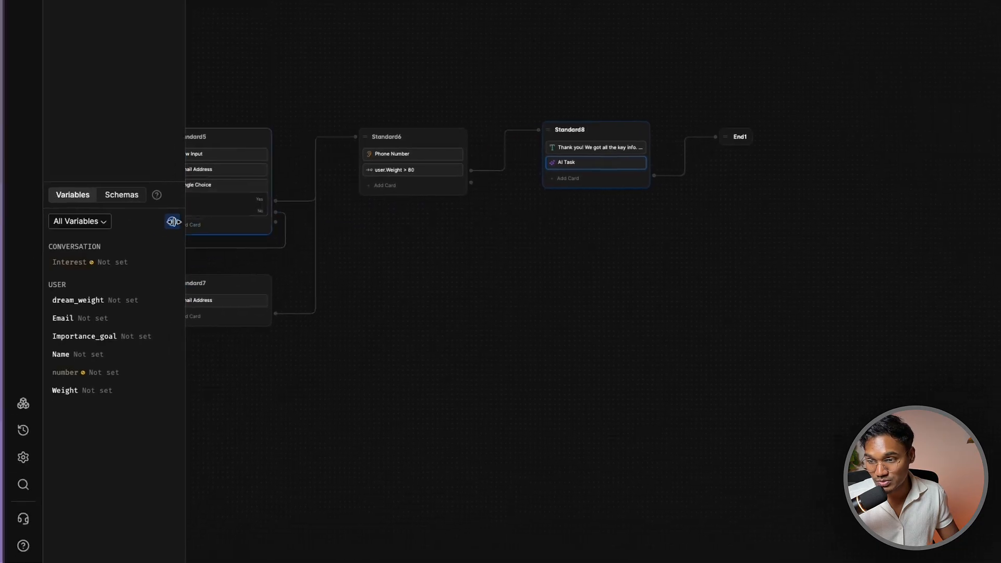
left_click(172, 221)
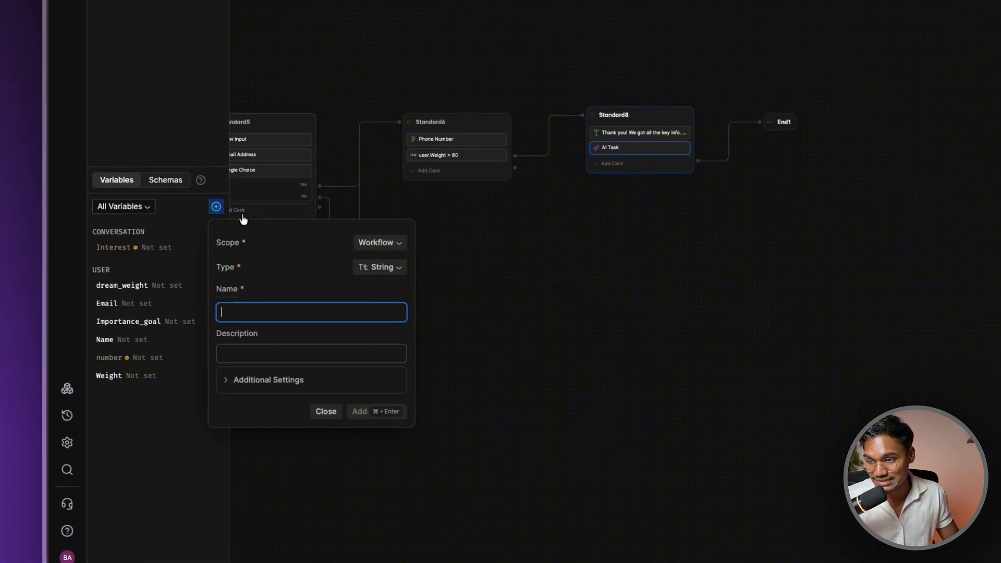
Create a conversation-scoped String variable named AI_Answer
left_click(383, 240)
left_click(396, 309)
left_click(264, 310)
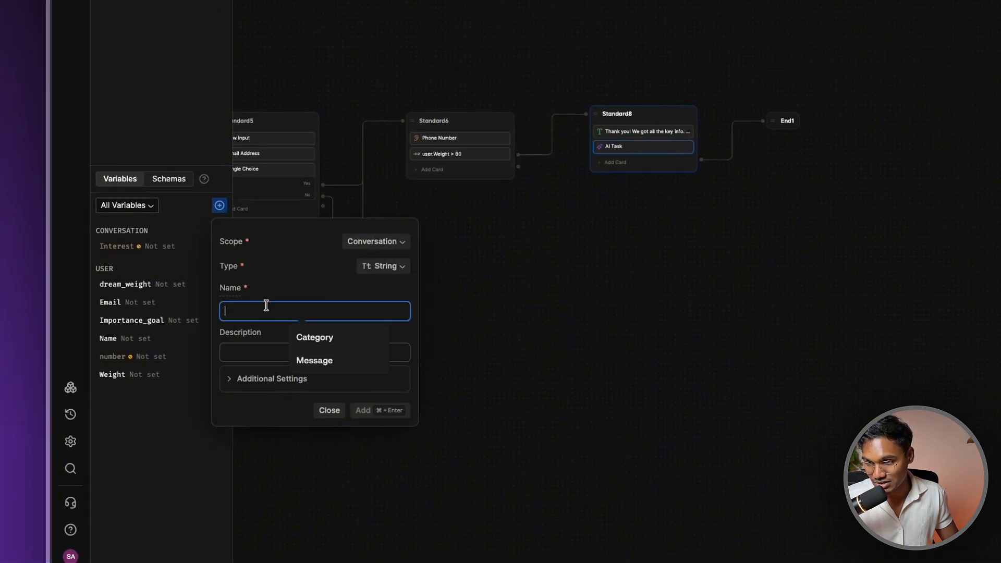
type("A")
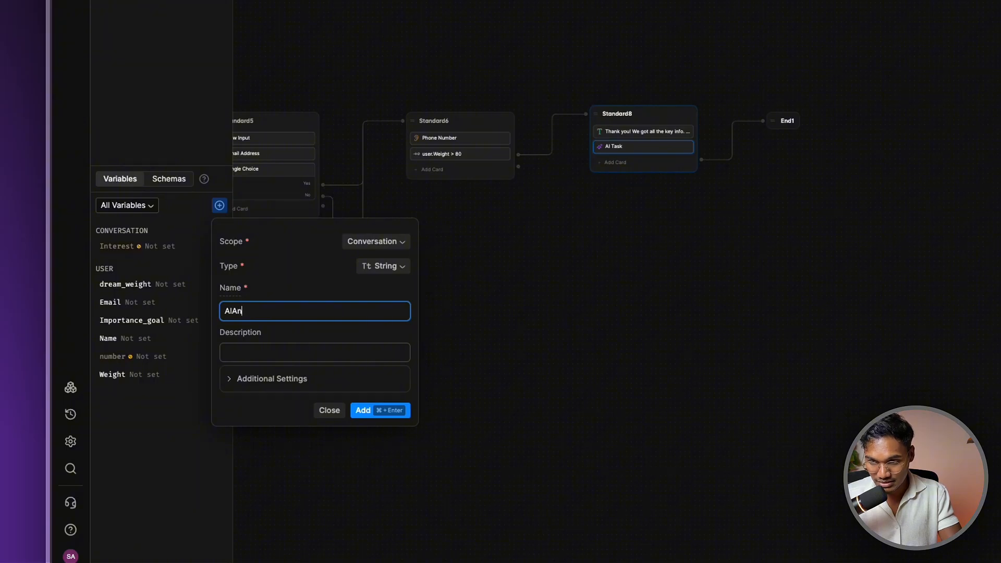
type("I_")
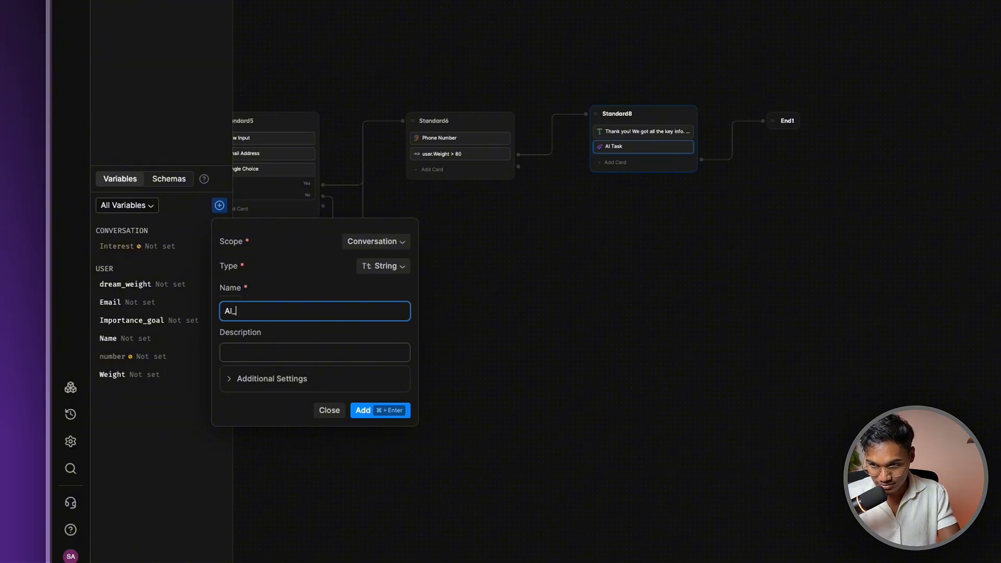
type("Answer")
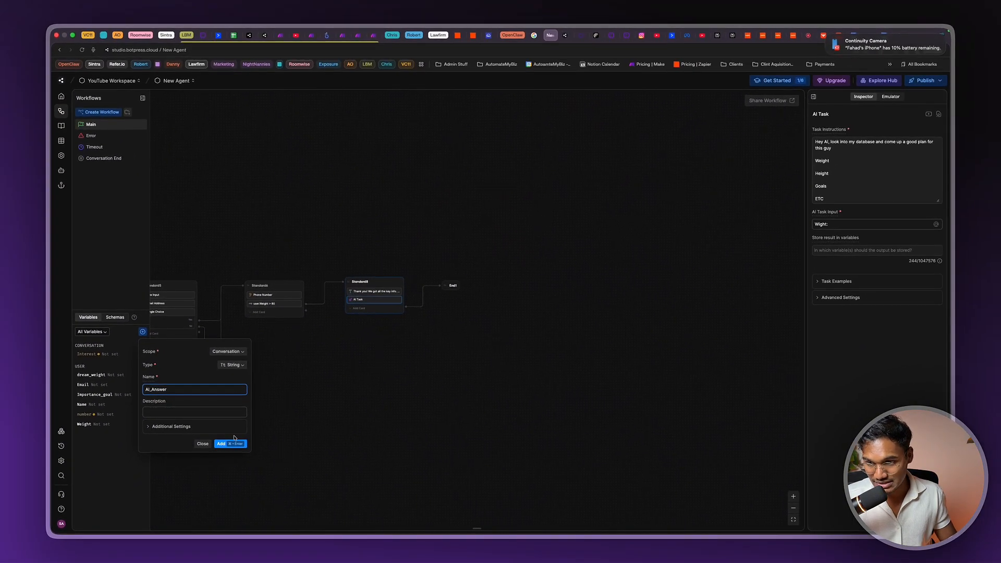
left_click(232, 443)
Store the AI Task's result in conversation.AI_Answer
left_click(906, 252)
type("a")
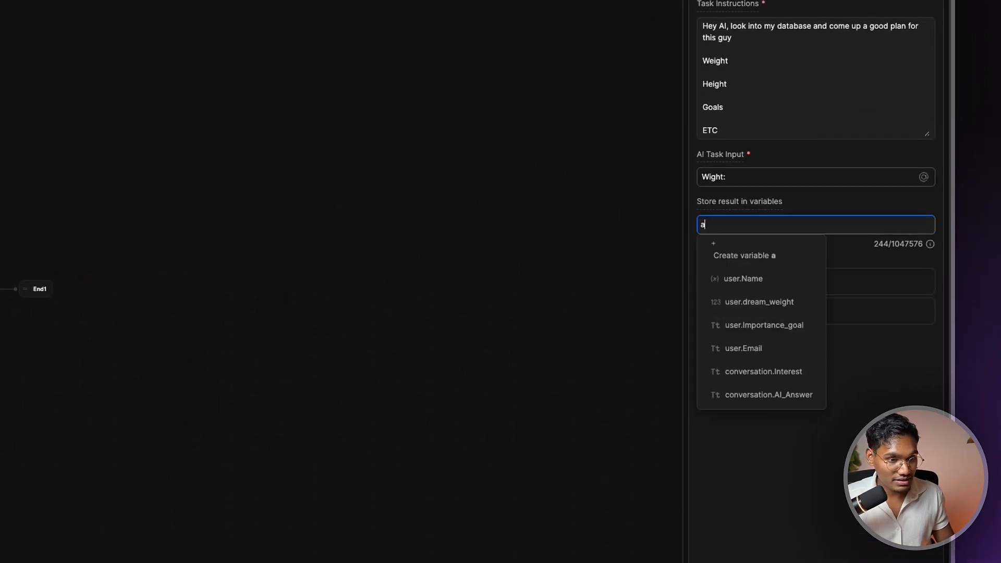
key("BackSpace")
type("a")
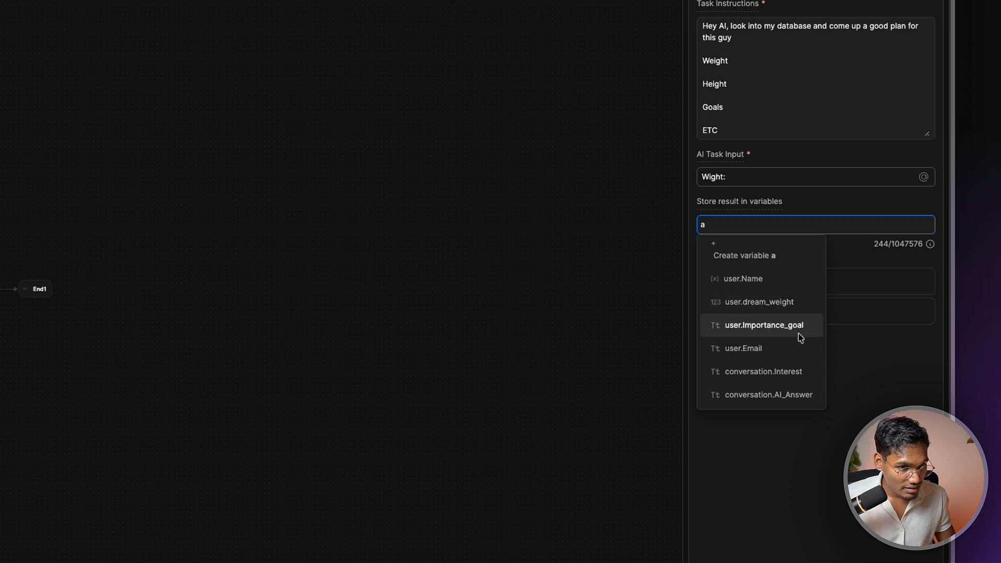
left_click(807, 395)
left_click(833, 409)
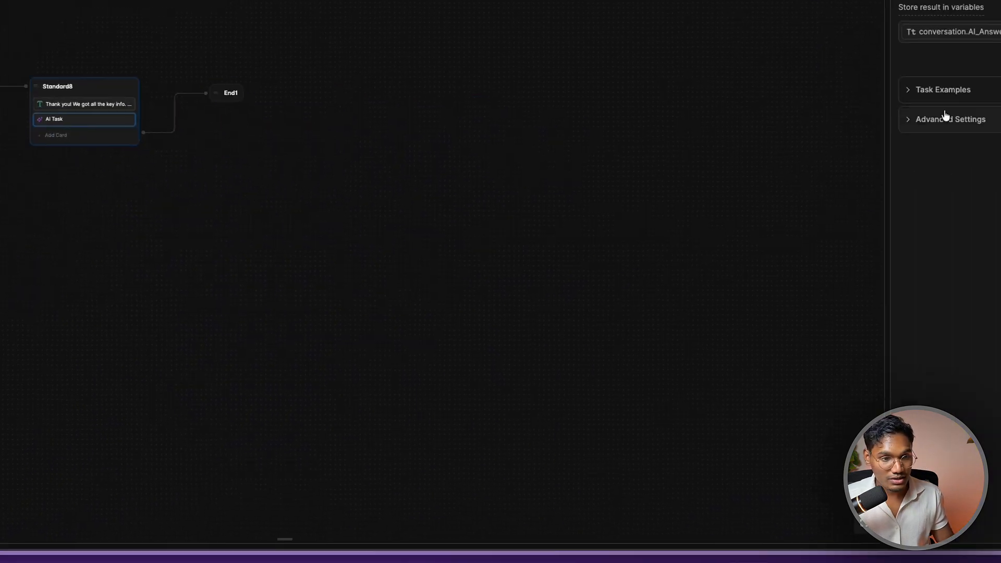
Expand the AI Task's examples section and start an example input and AI answer
left_click(768, 295)
left_click(754, 379)
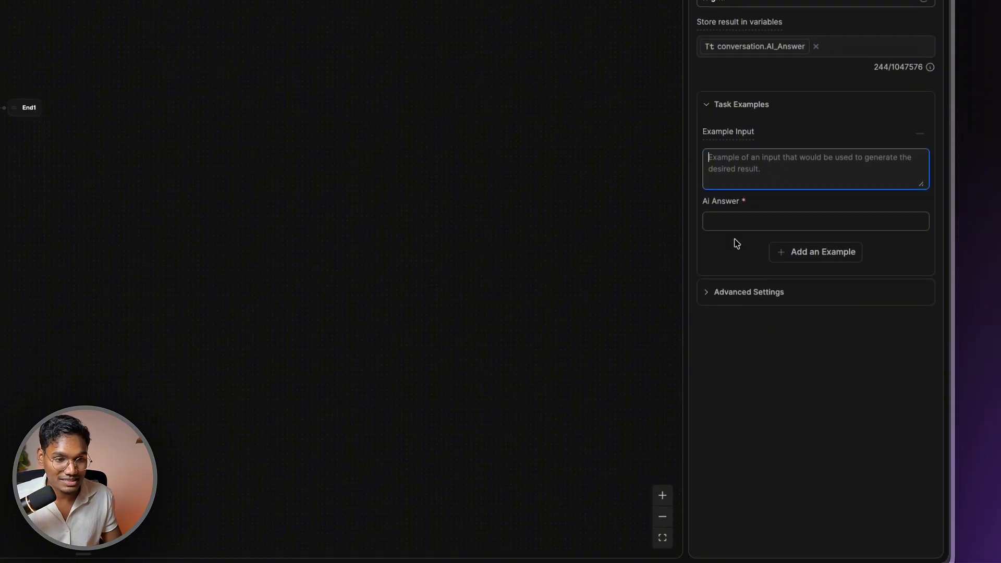
left_click(741, 222)
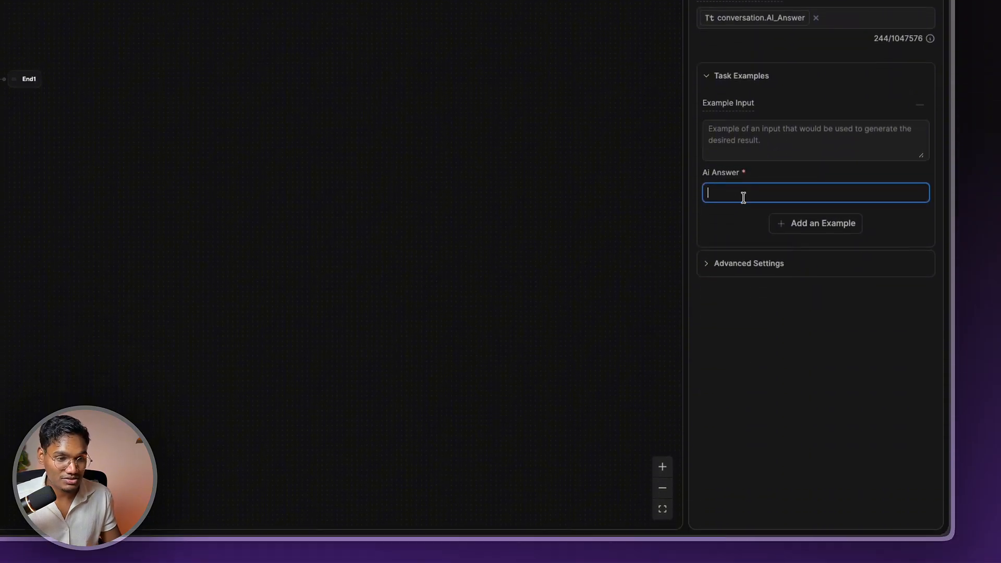
In Advanced Settings, keep the fast GPT-4.1 Mini model, version 1.0 and temperature 0.00
left_click(769, 261)
left_click(798, 293)
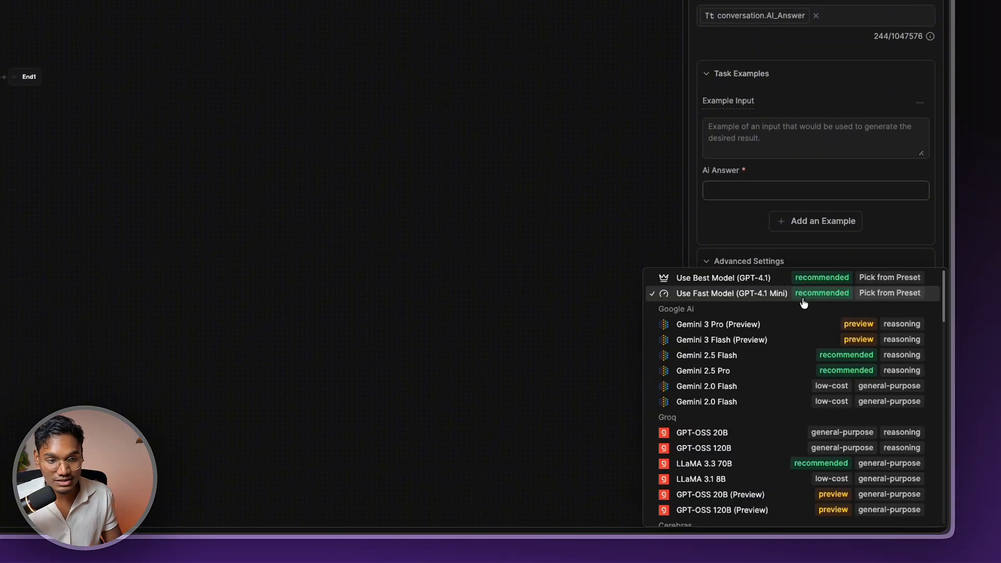
left_click(827, 265)
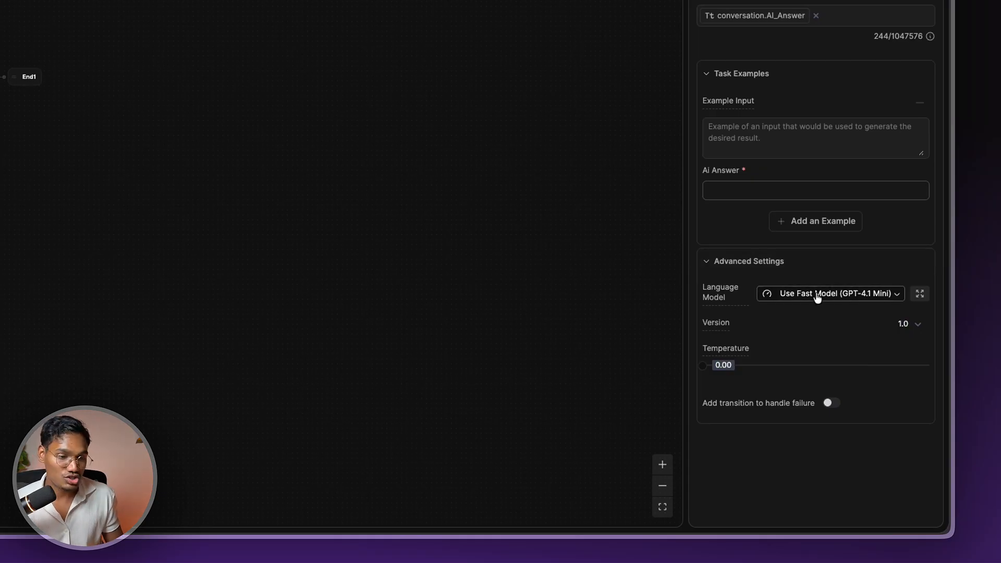
left_click(905, 324)
left_click(809, 317)
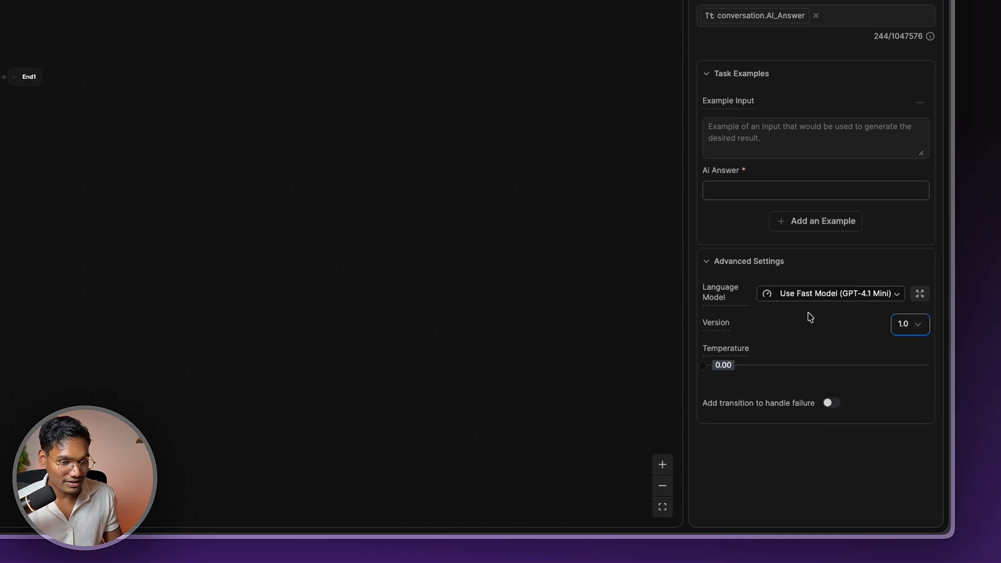
mouse_move(731, 353)
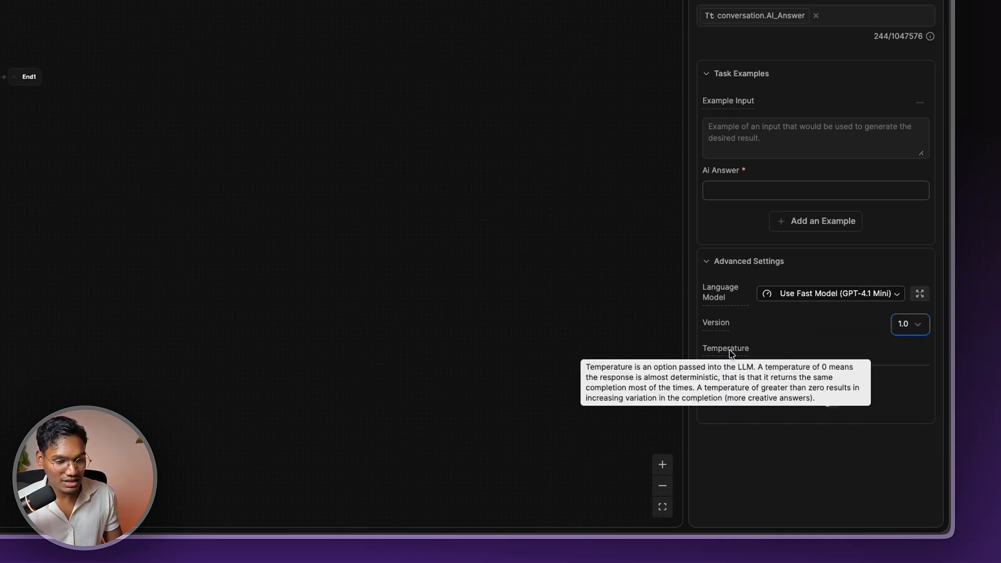
mouse_move(707, 371)
left_mouse_down()
mouse_move(893, 364)
mouse_move(693, 365)
left_mouse_up()
mouse_move(735, 349)
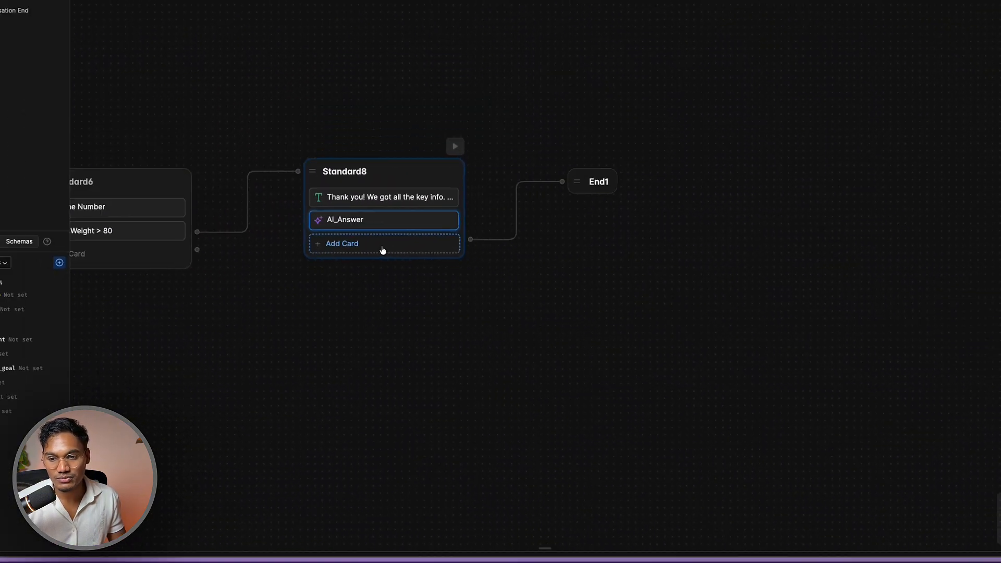
left_click(382, 250)
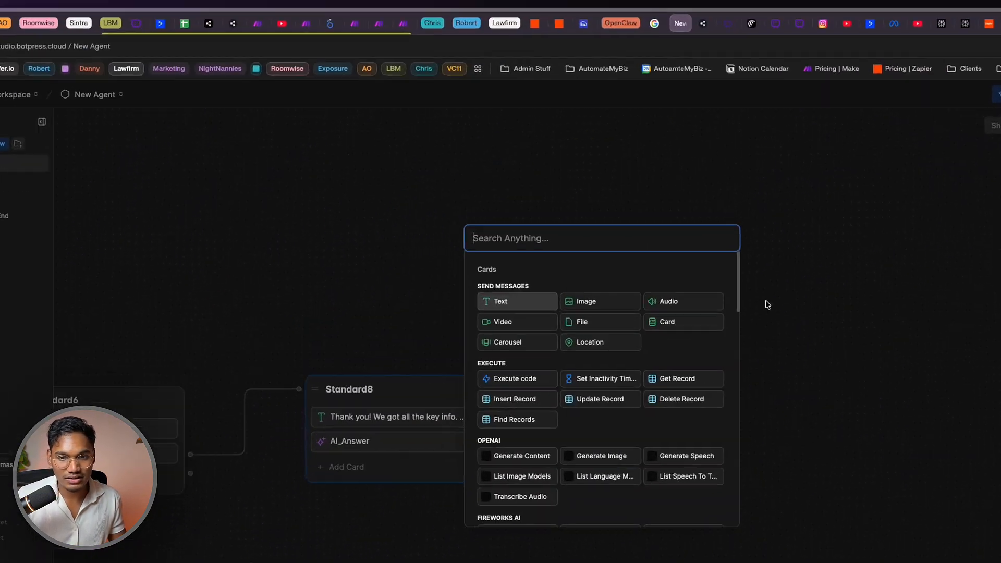
Move the thank-you message card below AI_Answer in Standard8
left_click(381, 109)
left_click_drag(366, 196, 368, 217)
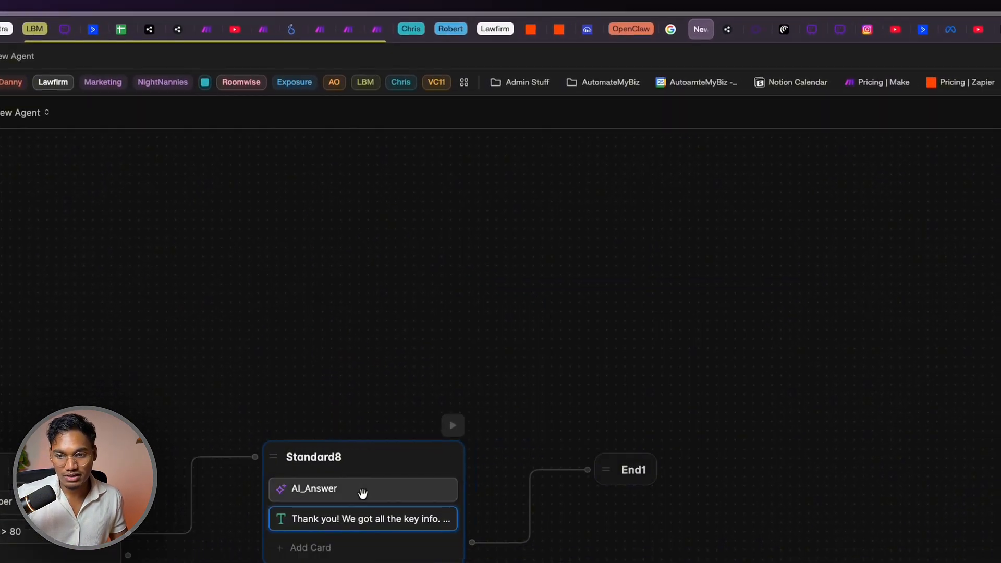
left_click(382, 528)
Append 'in the meantime, here's some insights for you' and the conversation.AI_Answer variable to the message
key("Return")
key("Return")
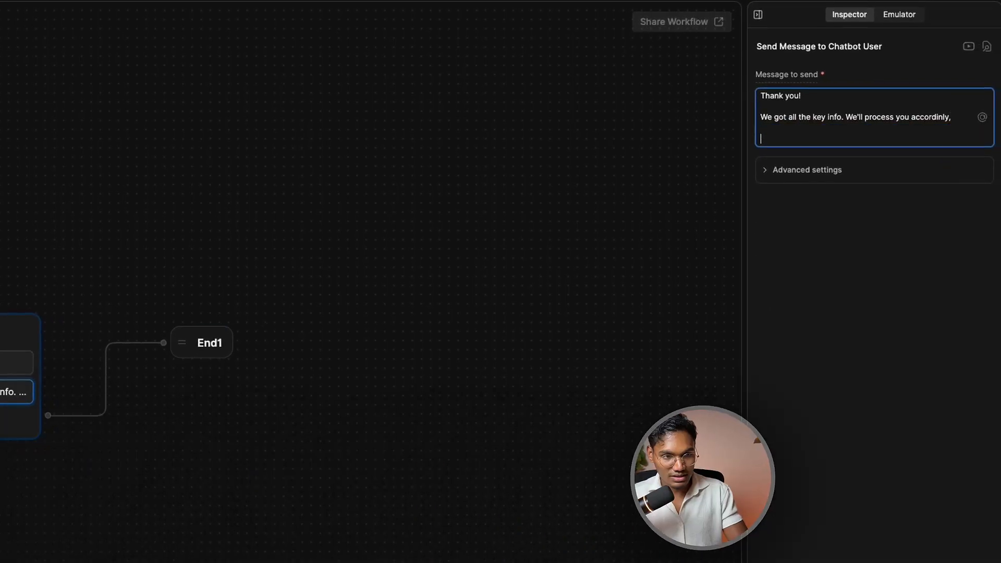
type("in")
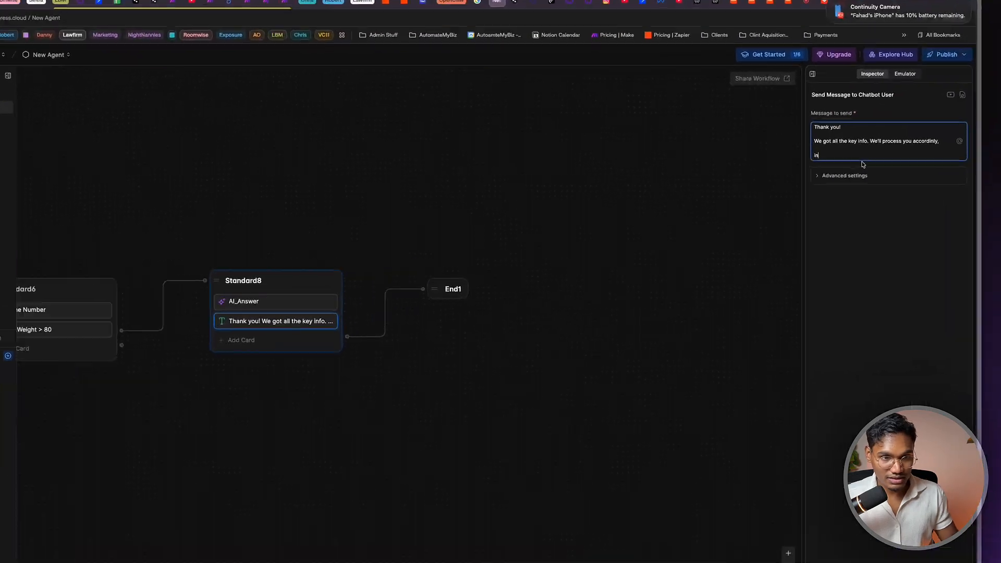
type(" the meanti")
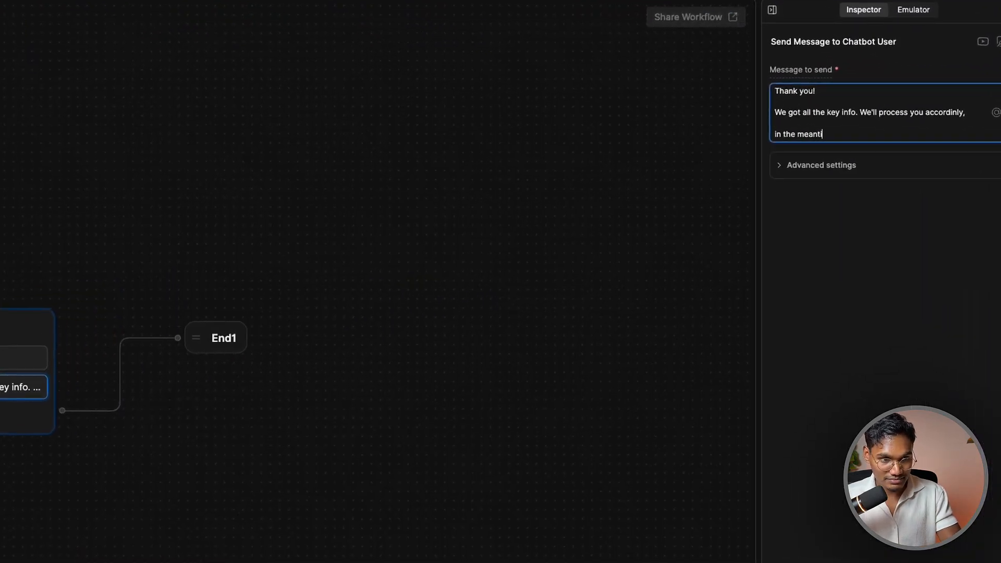
type("me, here's som")
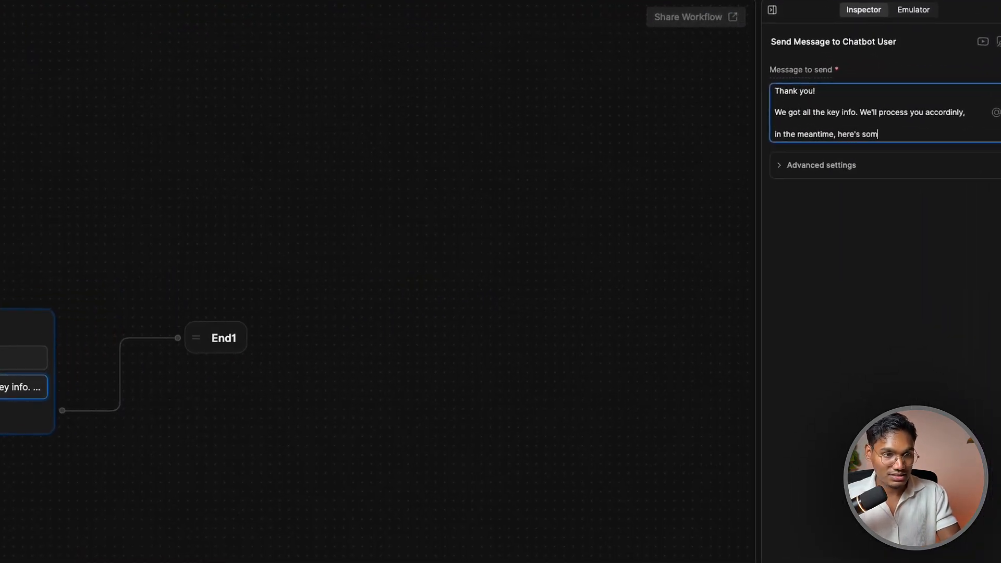
type("e insights")
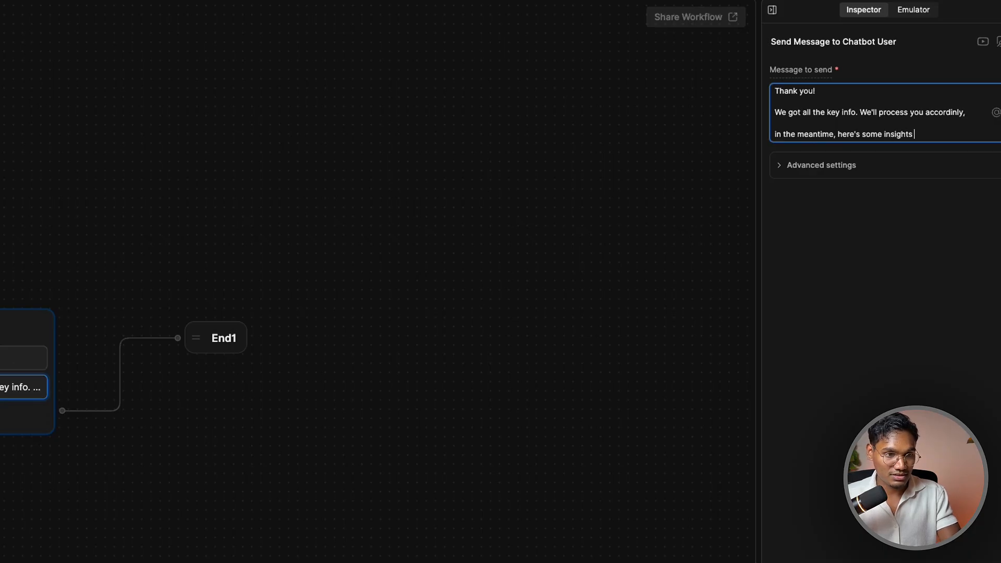
type(" for ")
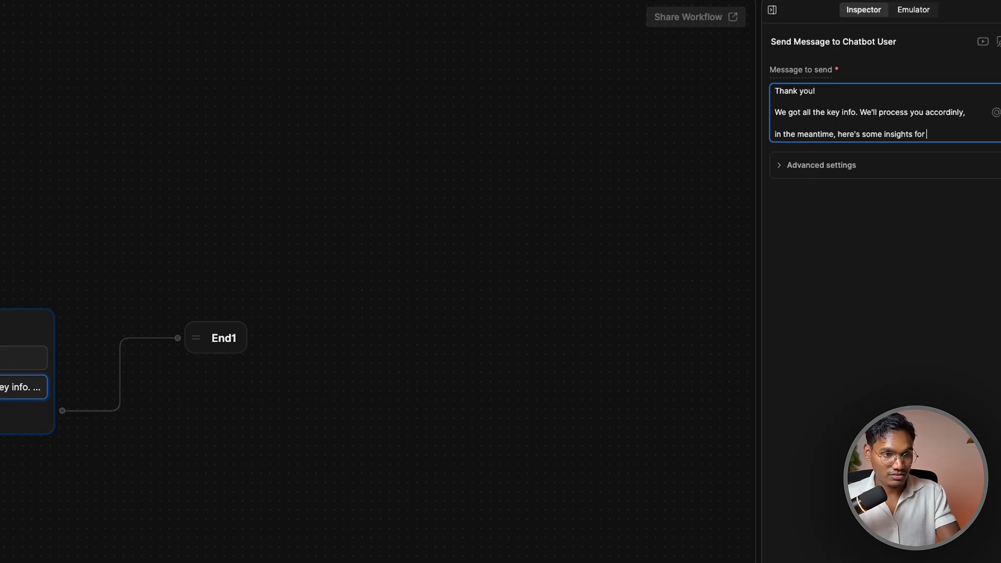
type("you")
key("Return")
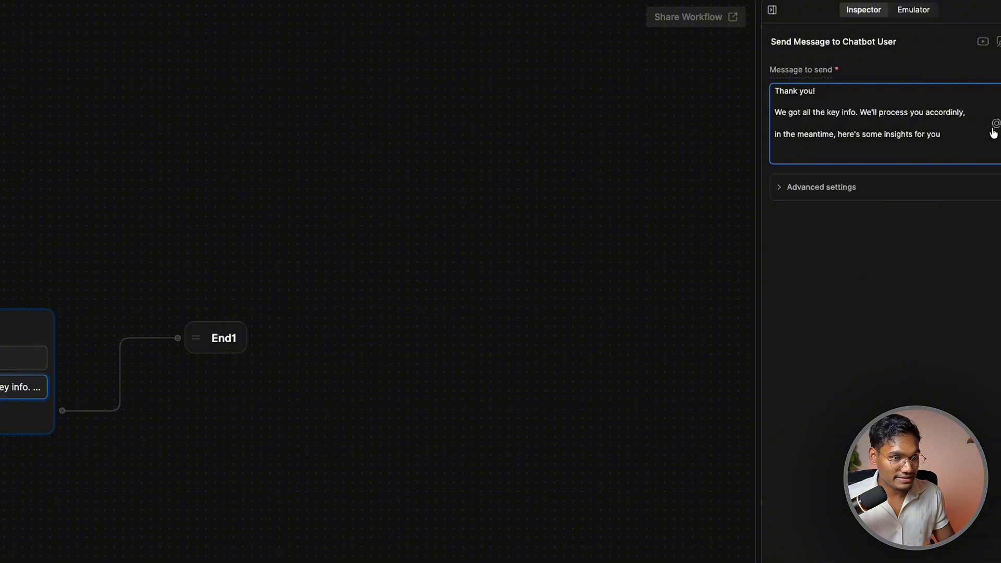
left_click(993, 128)
left_click(941, 259)
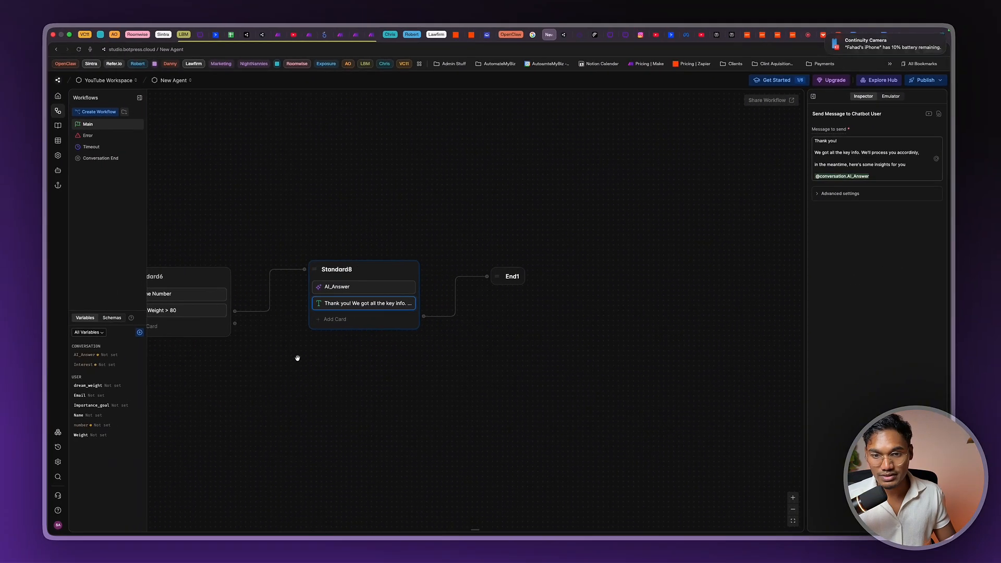
scroll(298, 358, "left", 1)
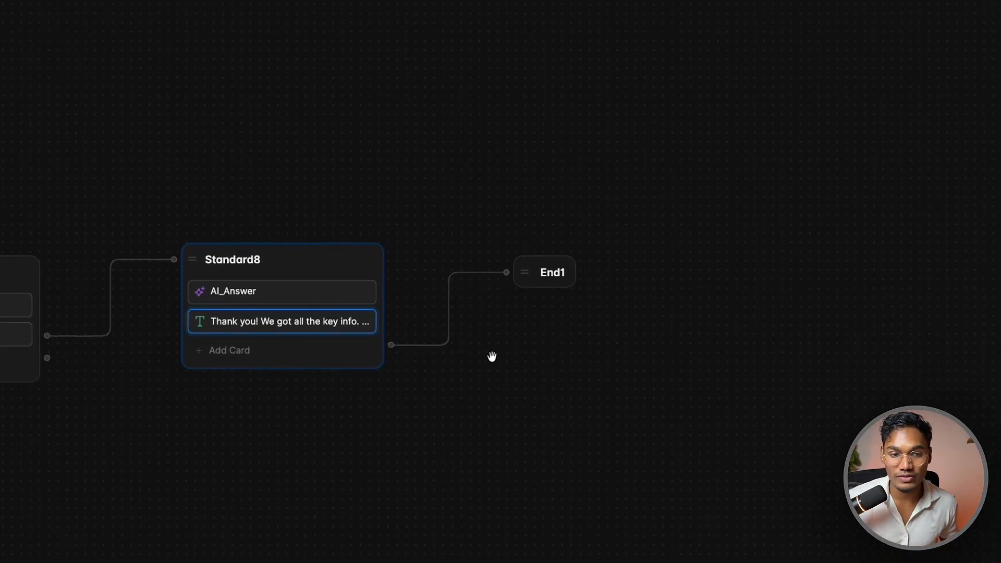
scroll(491, 357, "down", 10)
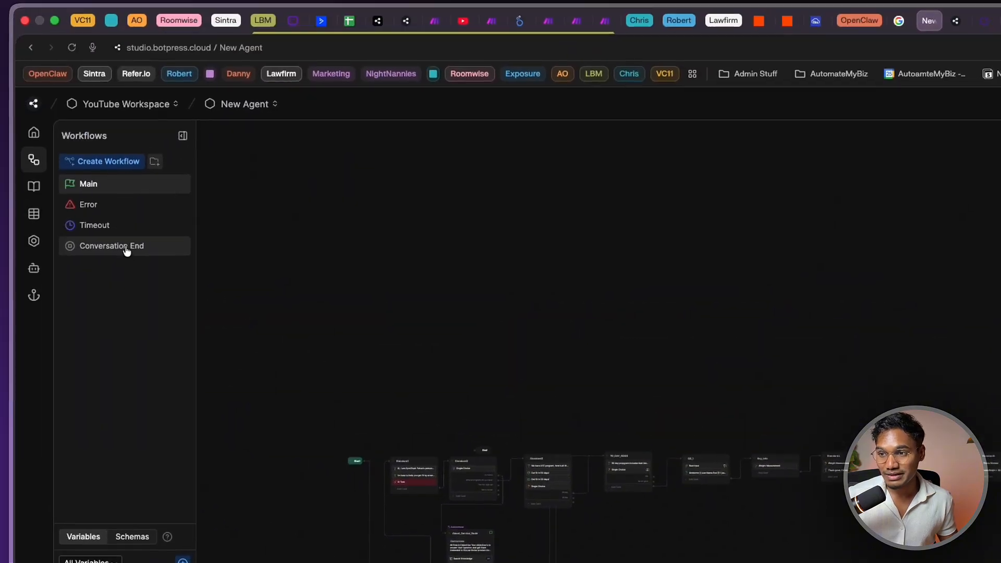
In the Conversation End workflow, delete On_Explicit_Ending's link to the Handler node
left_click(147, 268)
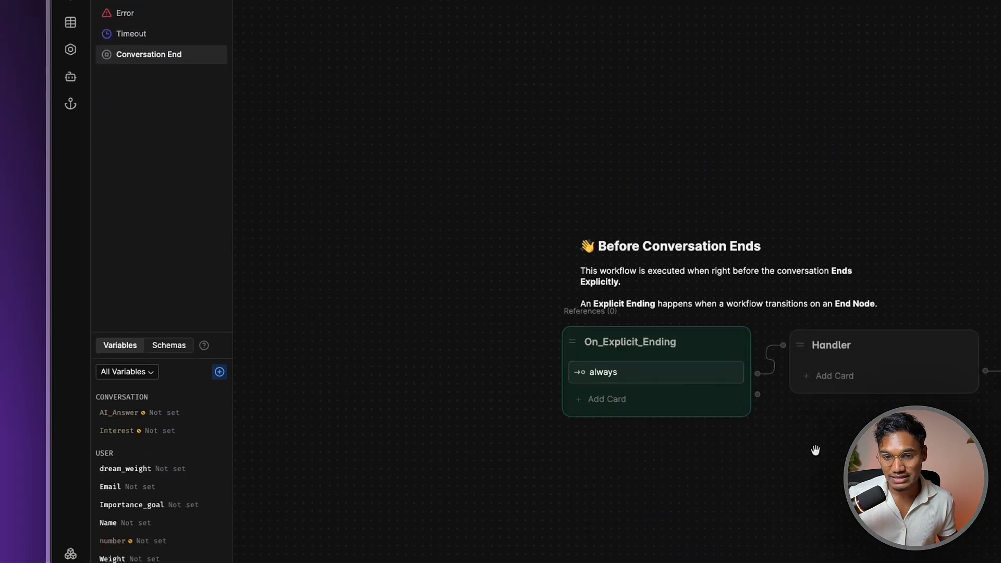
left_click(838, 370)
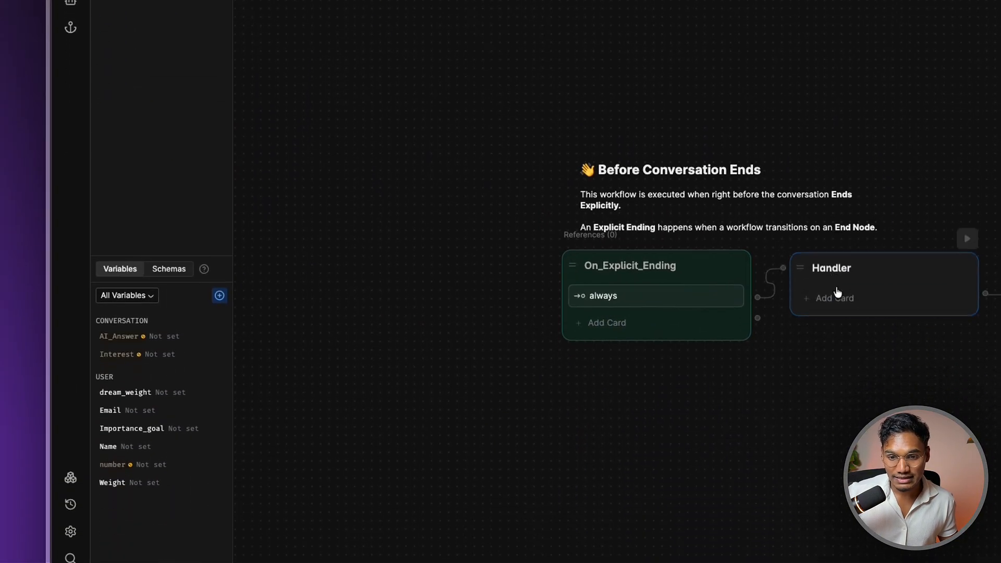
left_click_drag(791, 451, 666, 434)
left_click_drag(563, 328, 382, 319)
scroll(435, 404, "down", 1)
left_click_drag(435, 404, 668, 425)
left_click_drag(668, 343, 719, 341)
left_click(863, 279)
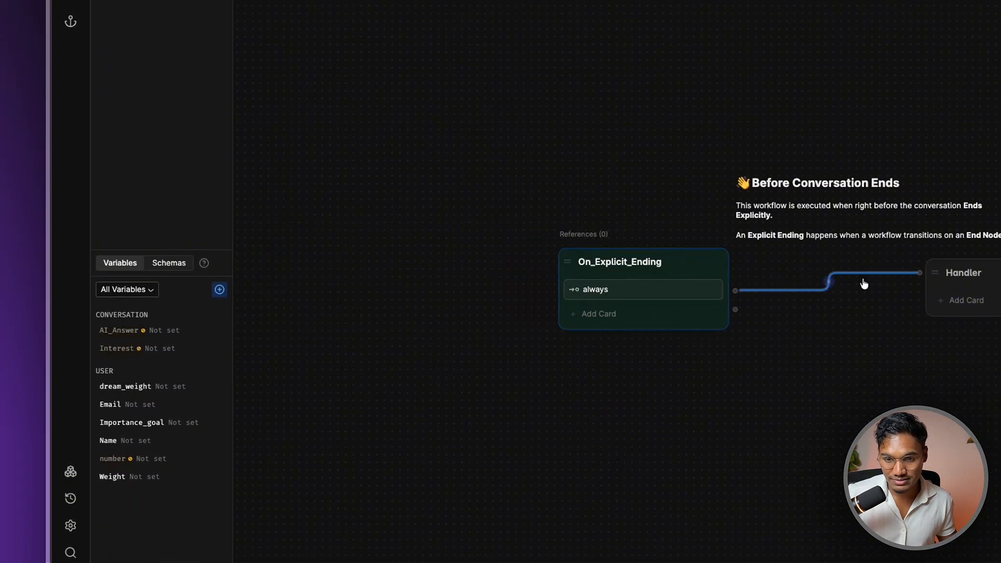
key("Delete")
Connect On_Explicit_Ending to a new Standard1 node holding a Single Choice card, and start a new variable
left_click_drag(734, 292, 877, 364)
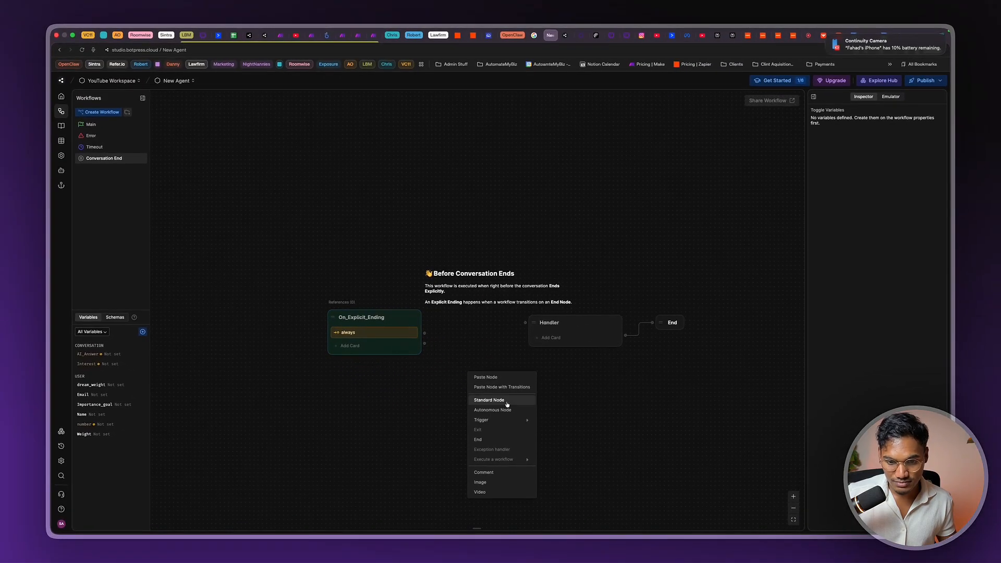
left_click(500, 399)
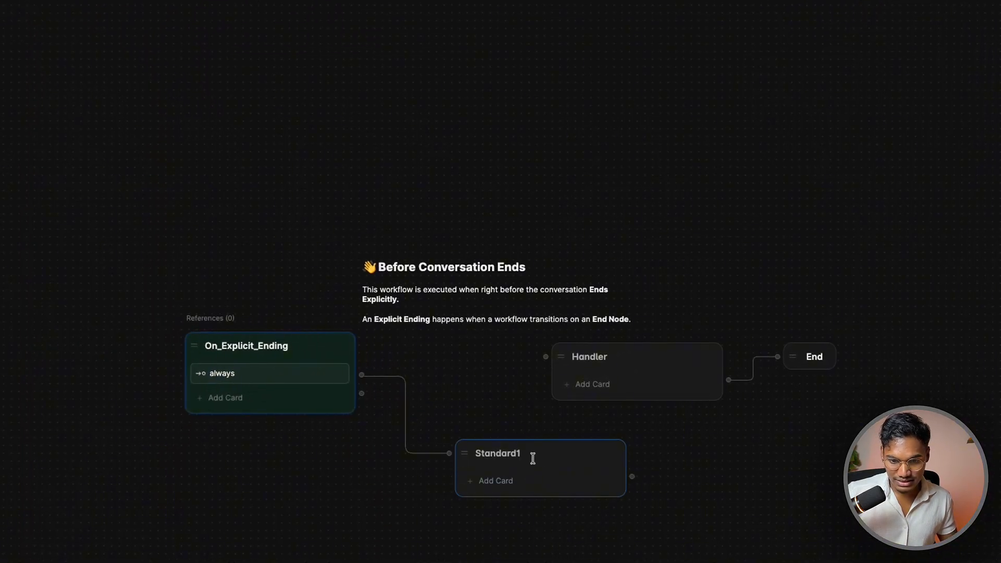
left_click(530, 479)
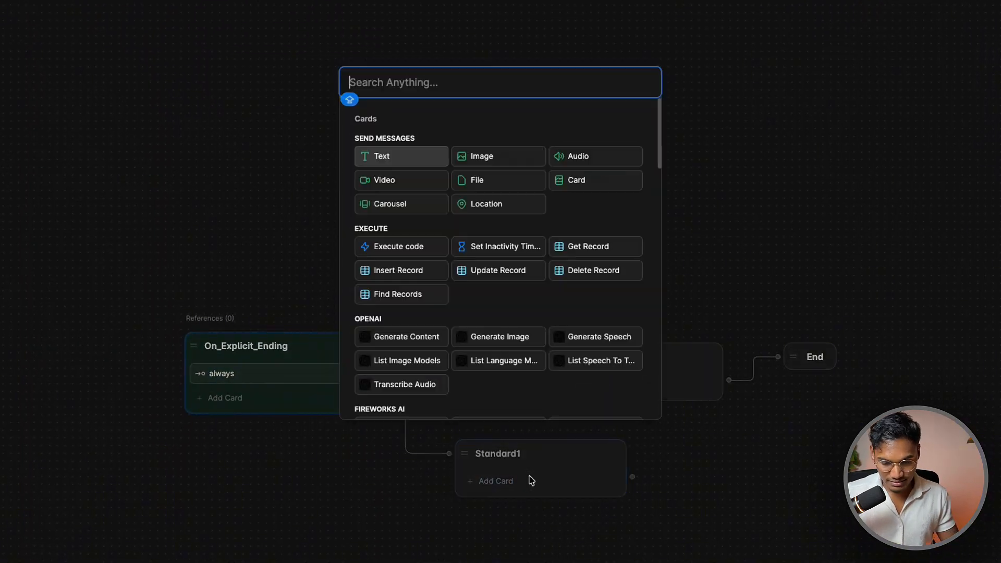
scroll(417, 277, "down", 15)
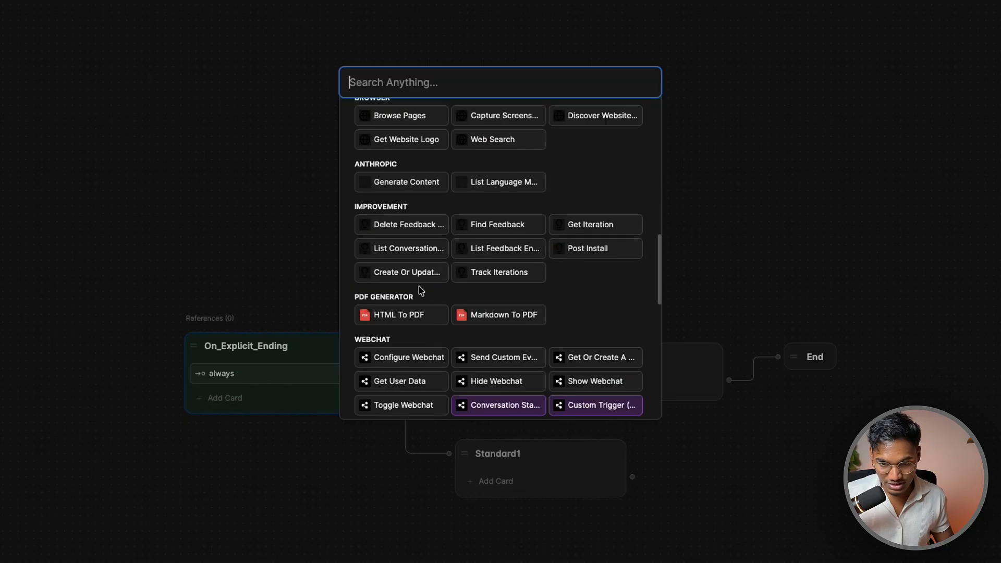
left_click(412, 137)
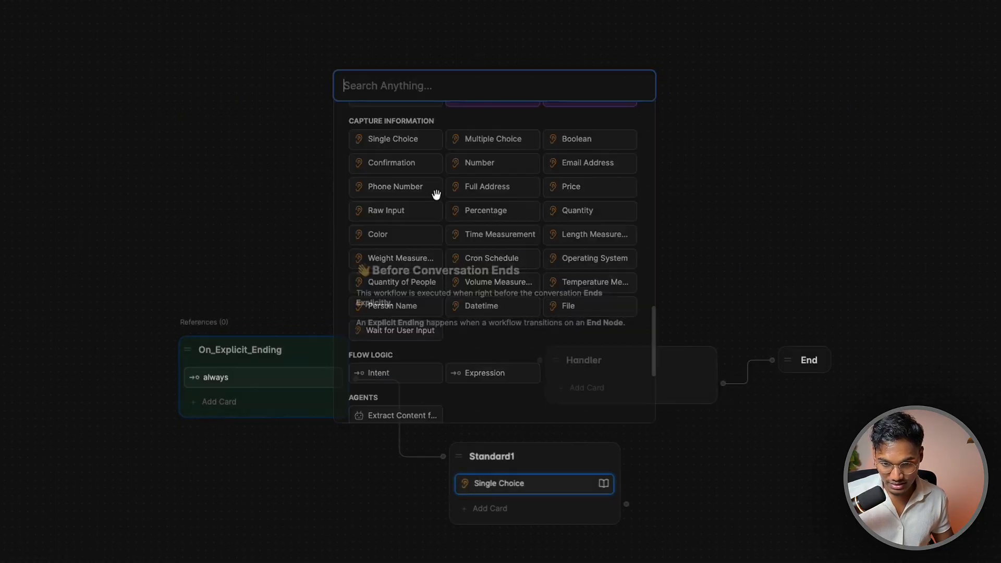
left_click(877, 227)
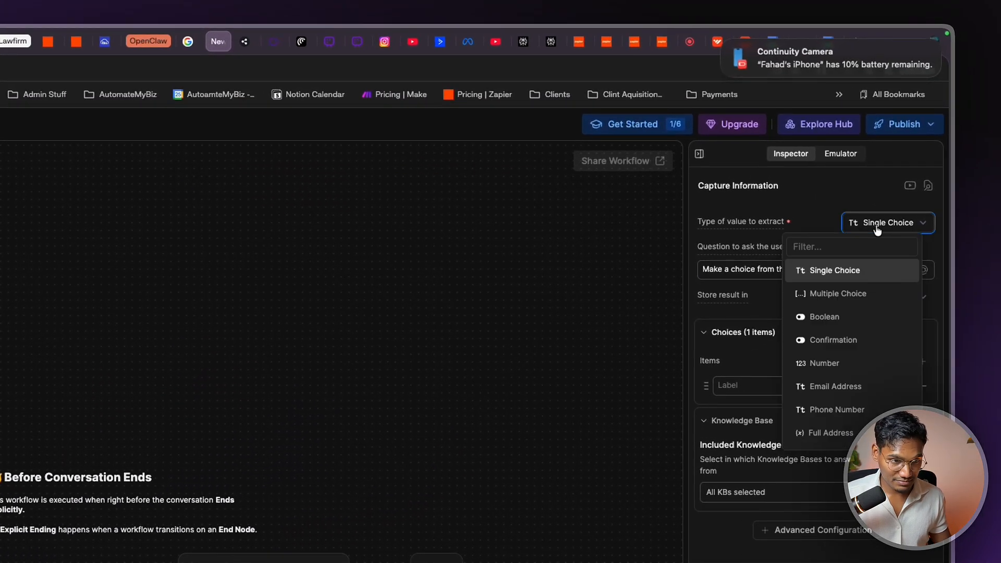
left_click(877, 226)
left_click(877, 226)
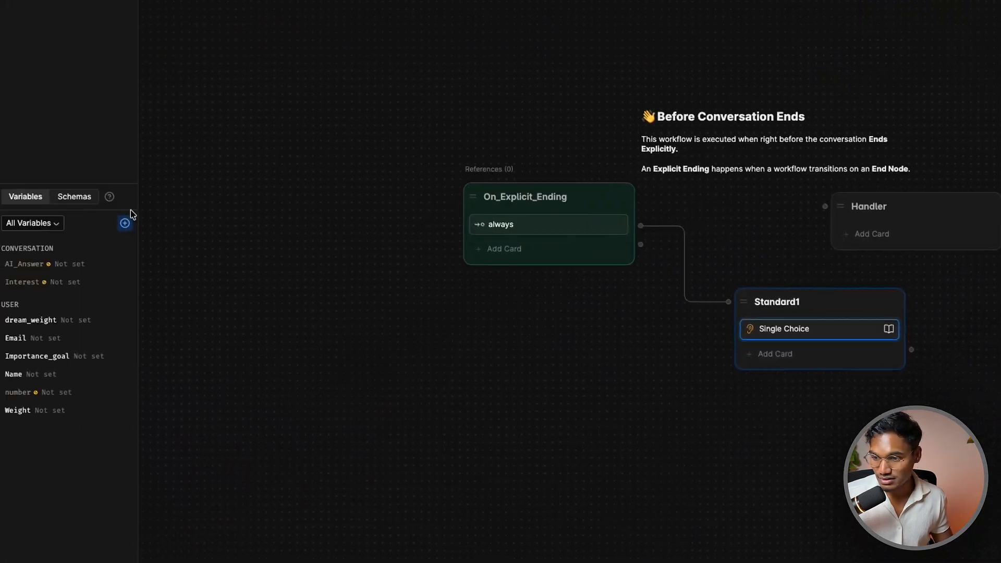
left_click(128, 219)
Draft a conversation-scoped Number variable, then discard the form without adding it
left_click(376, 204)
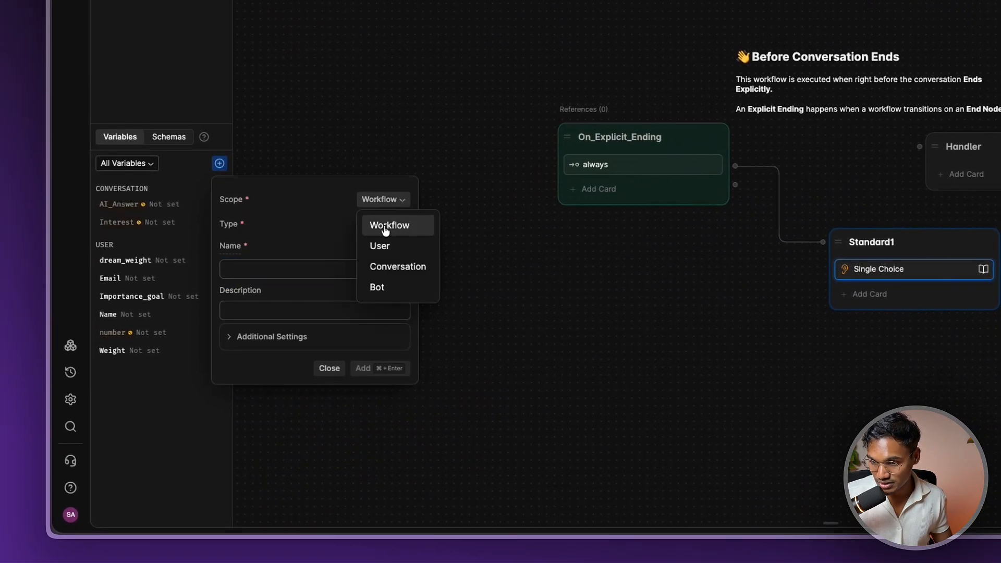
left_click(392, 267)
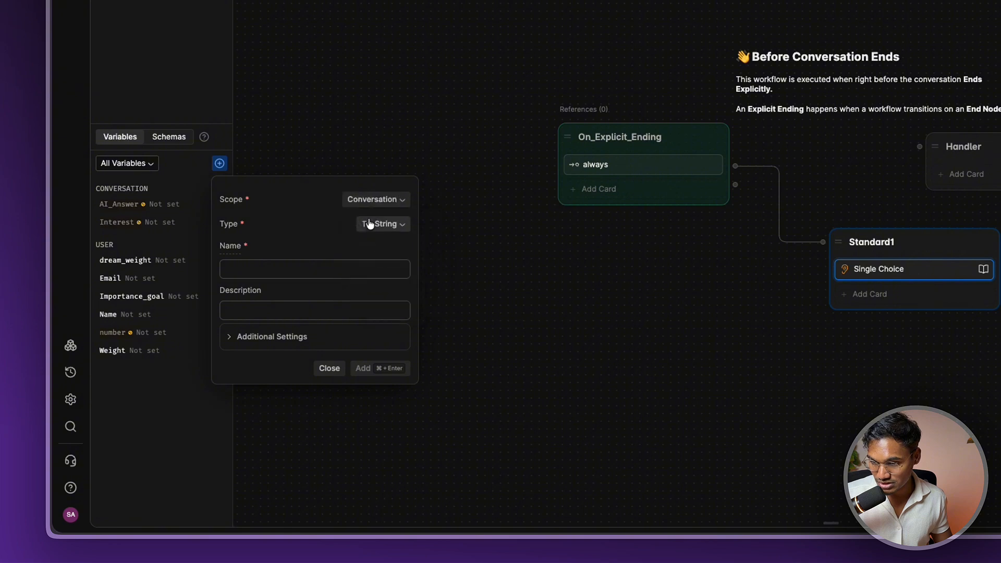
left_click(382, 224)
left_click(382, 275)
left_click(275, 269)
type("rt")
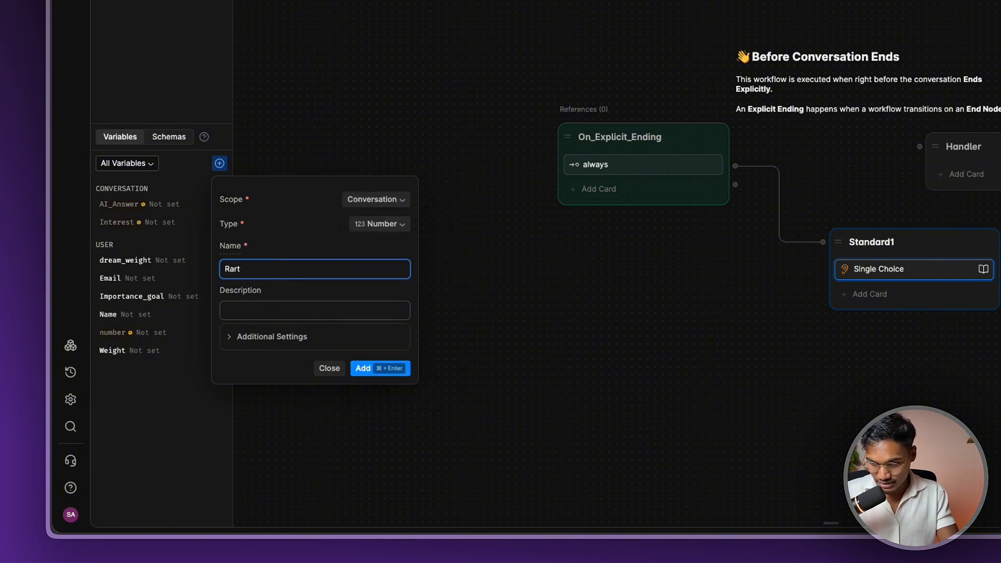
left_click(558, 336)
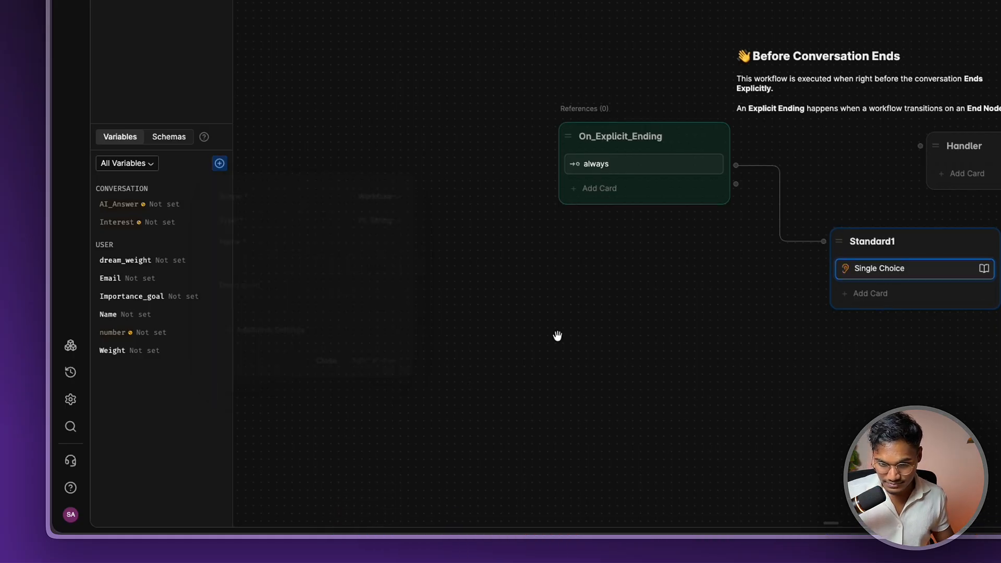
Set Standard1's capture card to extract a Number
left_click(862, 261)
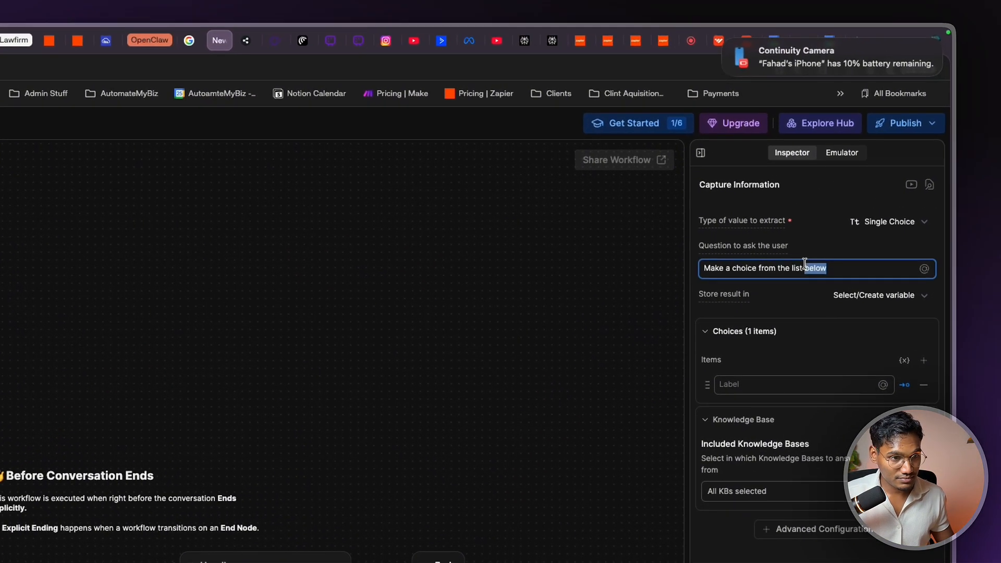
left_click(887, 222)
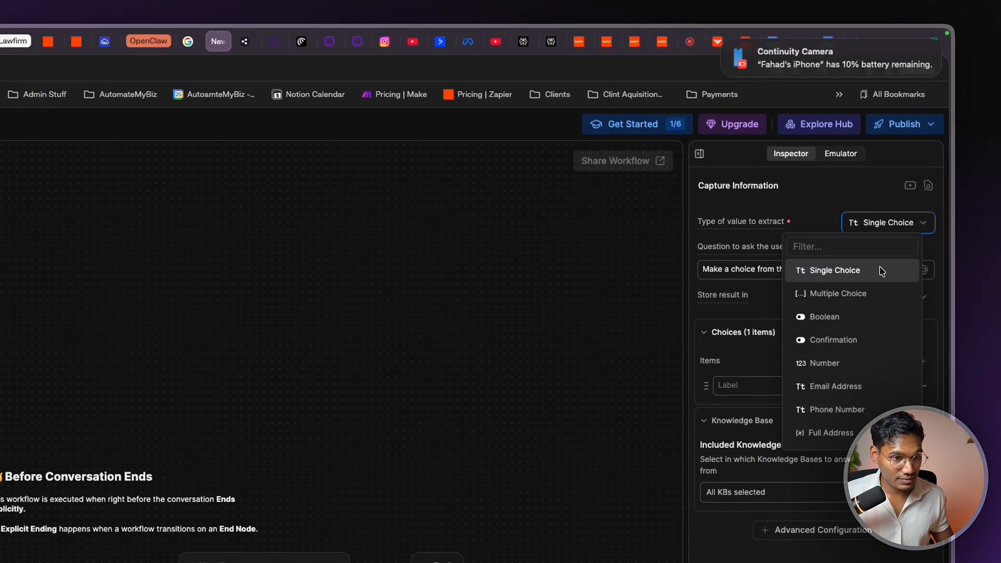
left_click(860, 364)
Store the capture result in a new workflow.rating variable and start editing the rating question
left_click(904, 295)
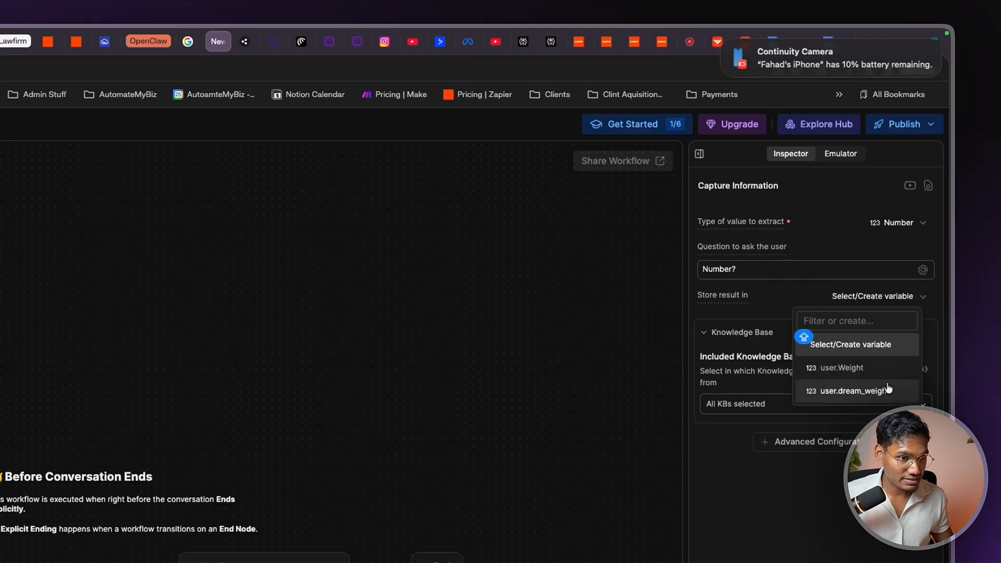
type("RA")
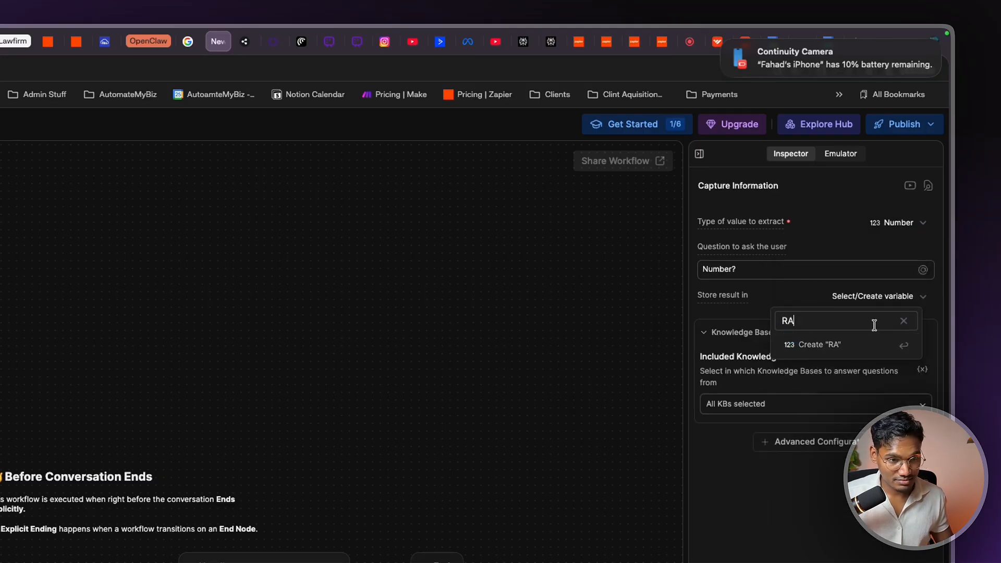
key("BackSpace")
key("BackSpace")
type("rating")
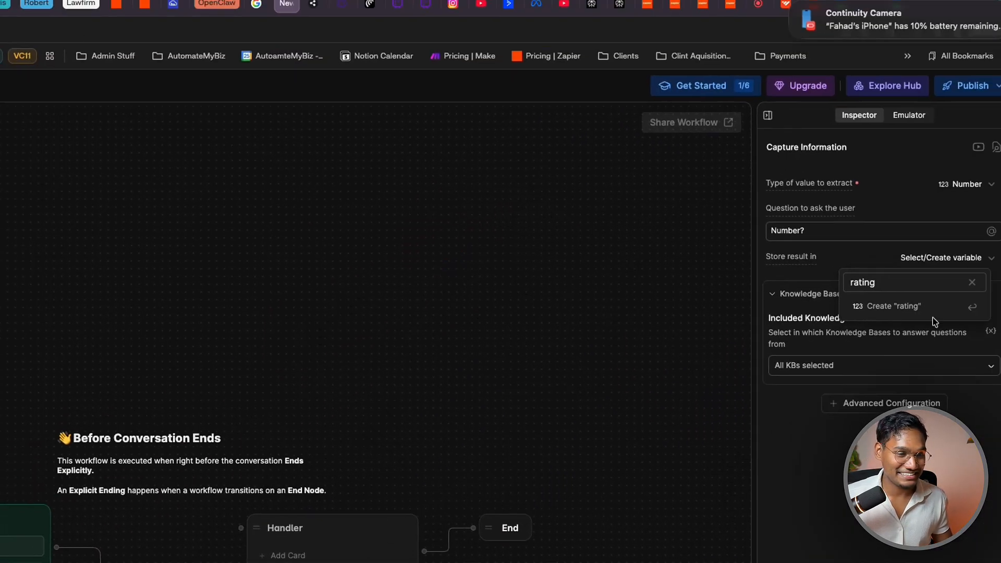
double_click(941, 285)
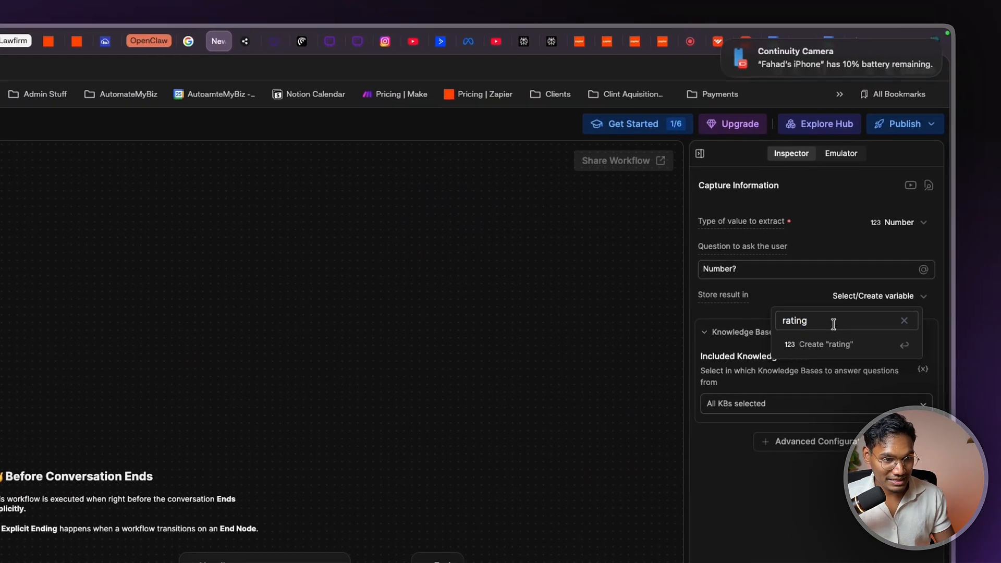
left_click(852, 346)
left_click(889, 301)
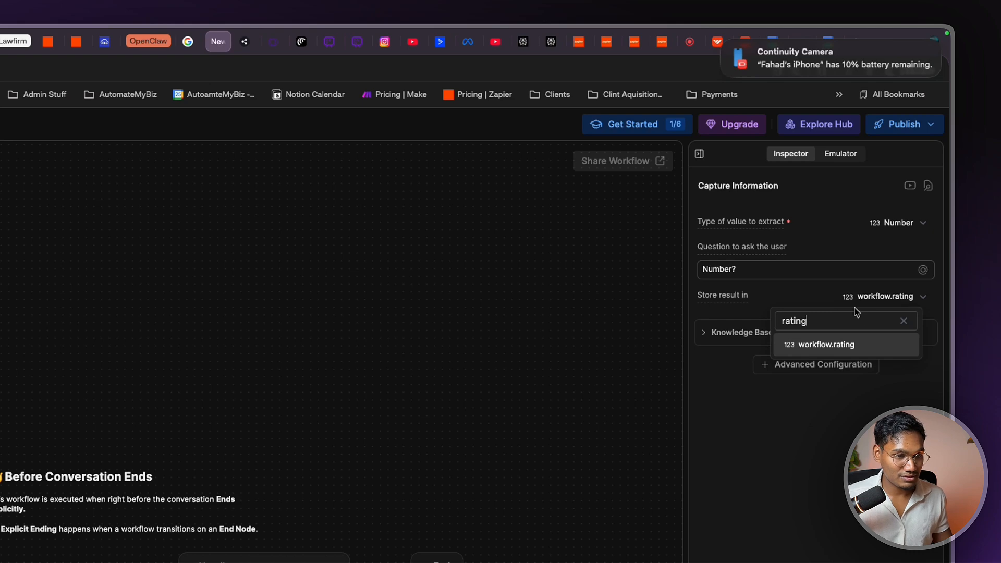
left_click(859, 291)
left_click(767, 269)
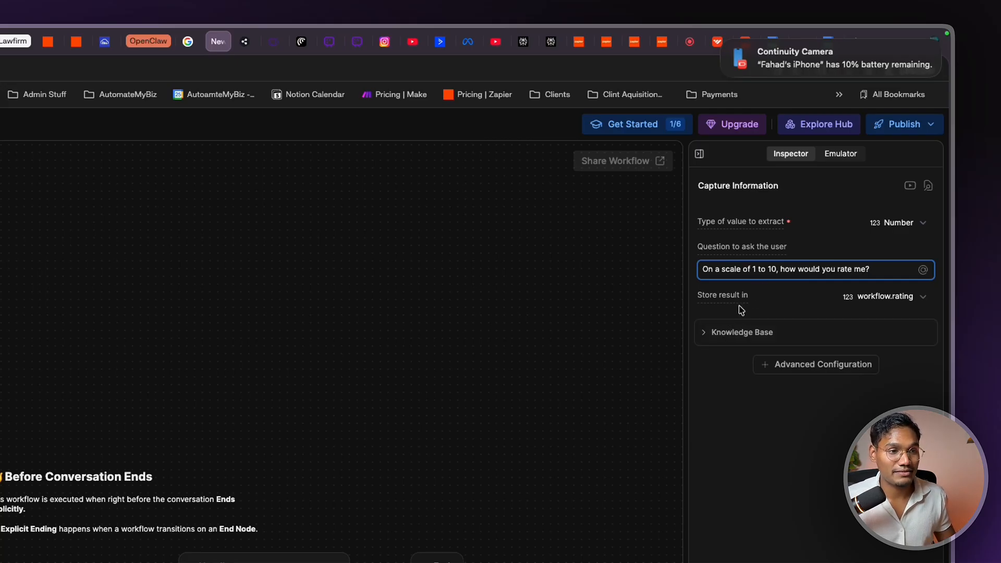
Add a Raw Input capture card to Standard1
right_click(283, 307)
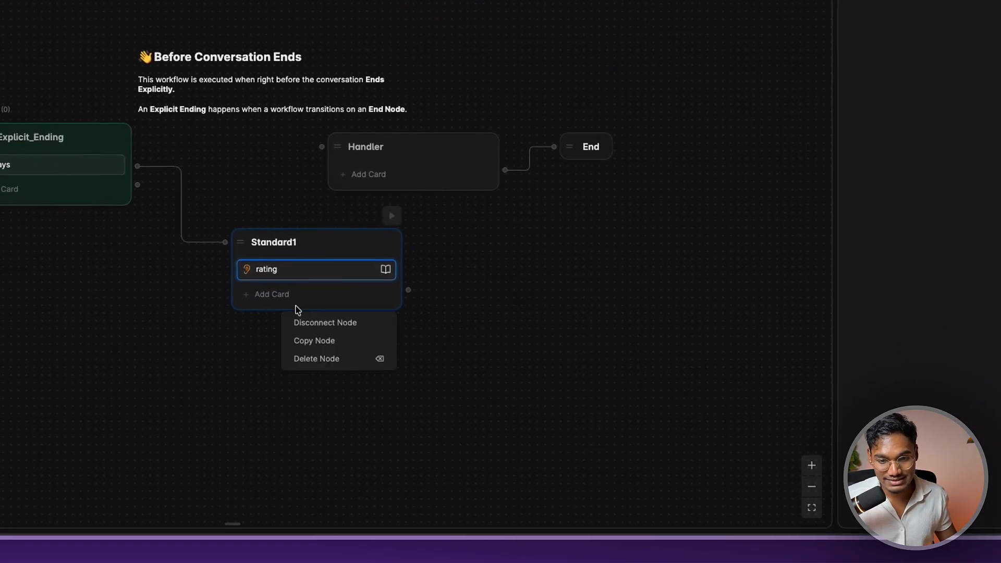
left_click(268, 298)
left_click(268, 298)
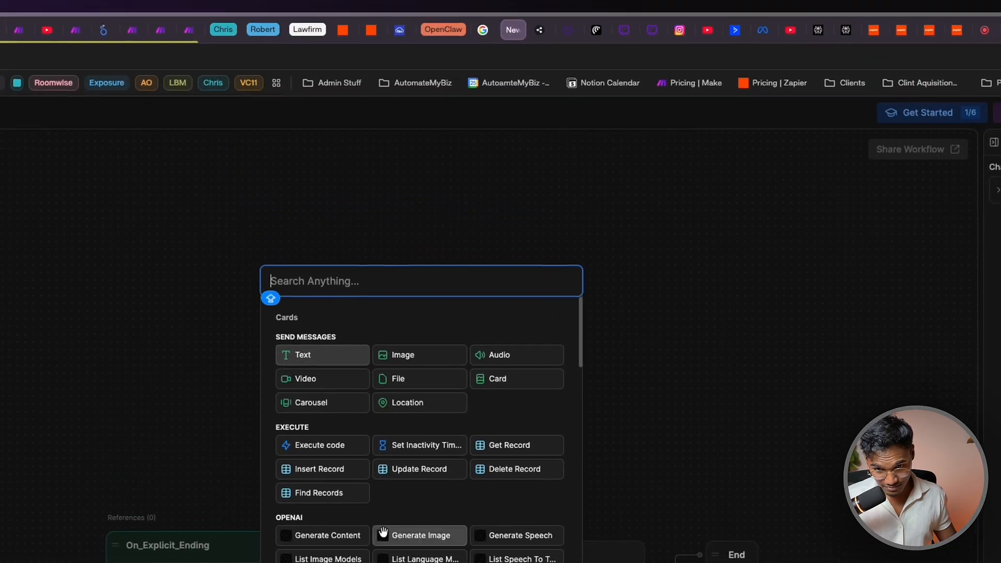
scroll(343, 471, "down", 7)
scroll(341, 465, "down", 10)
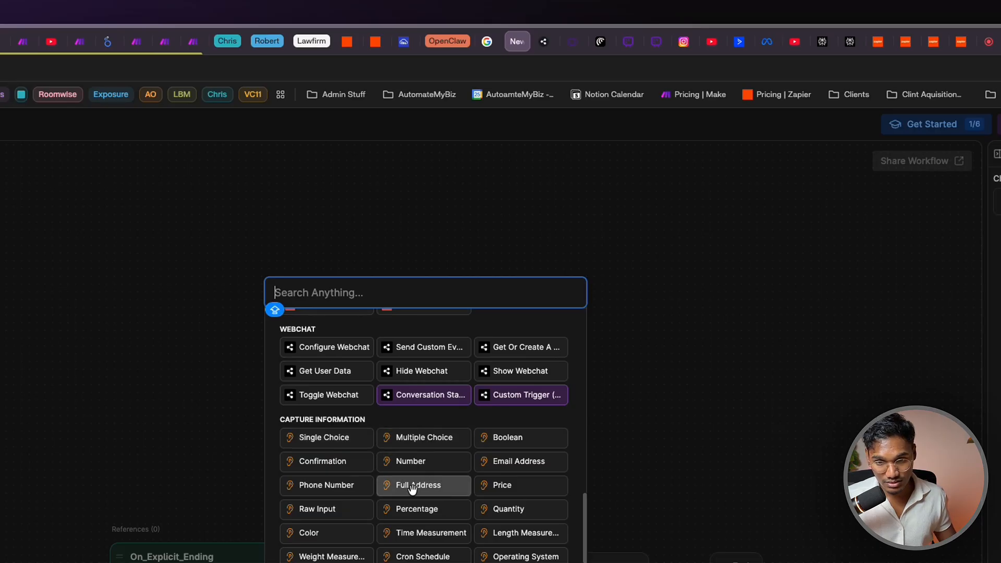
left_click(322, 509)
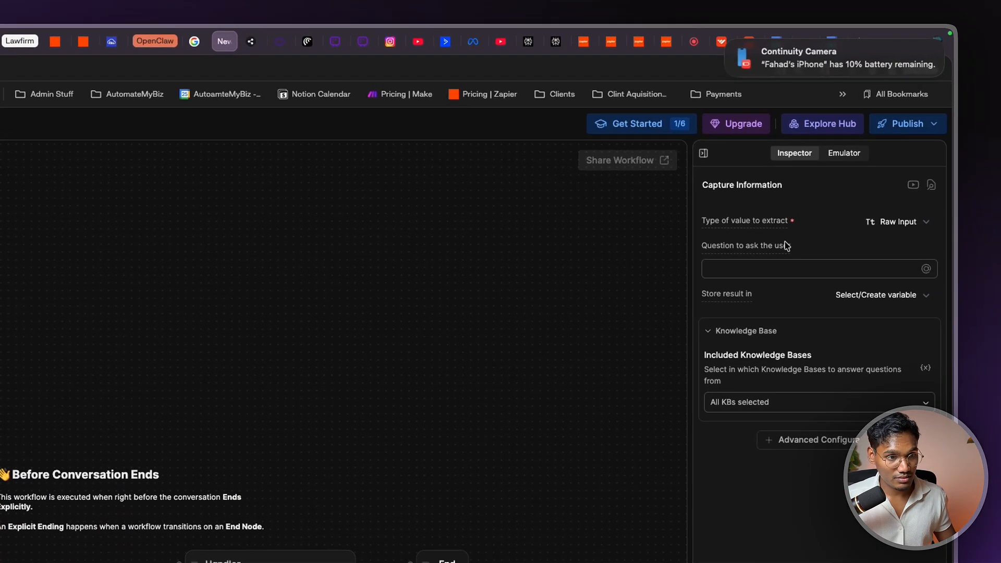
Store the raw input in a new RATING_MESSAGE variable and enter the what-could-be-better question
left_click(866, 297)
type("RATI")
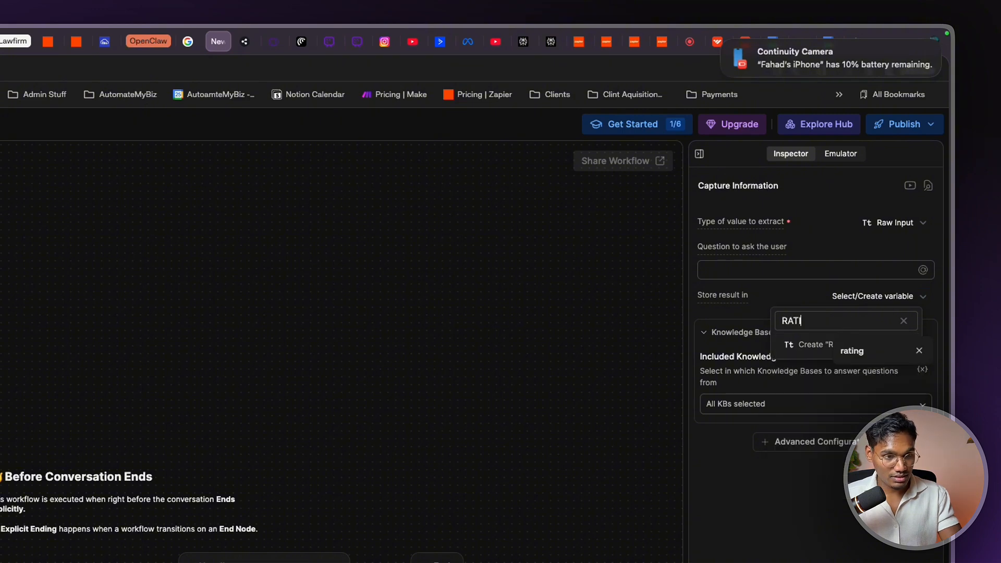
type("NGMESSAGE")
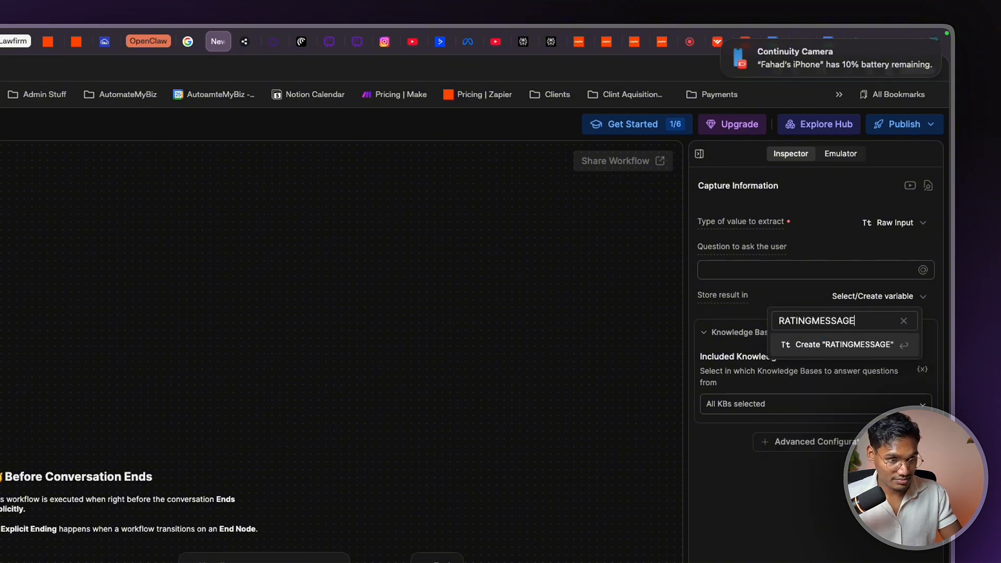
type("_")
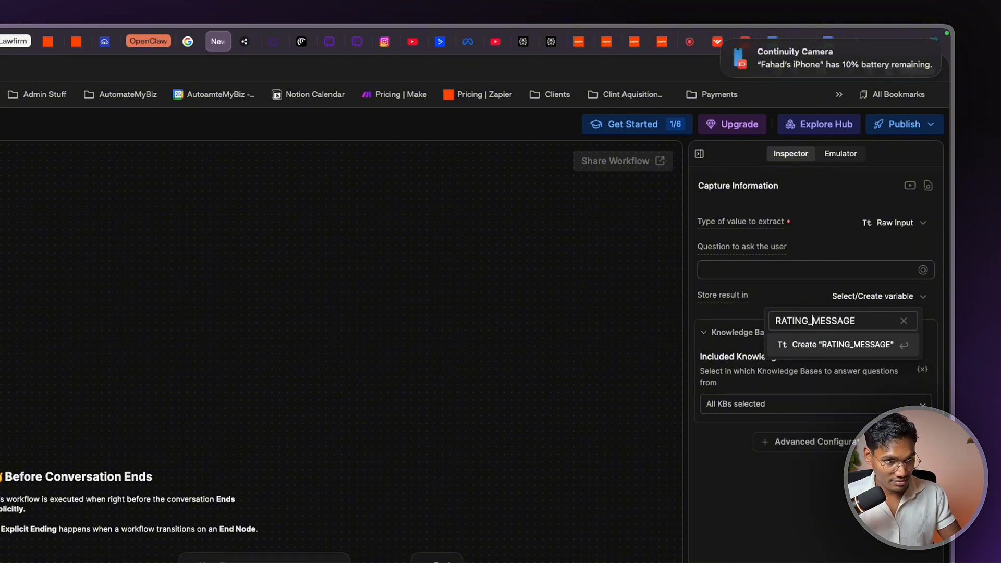
key("Return")
left_click(761, 268)
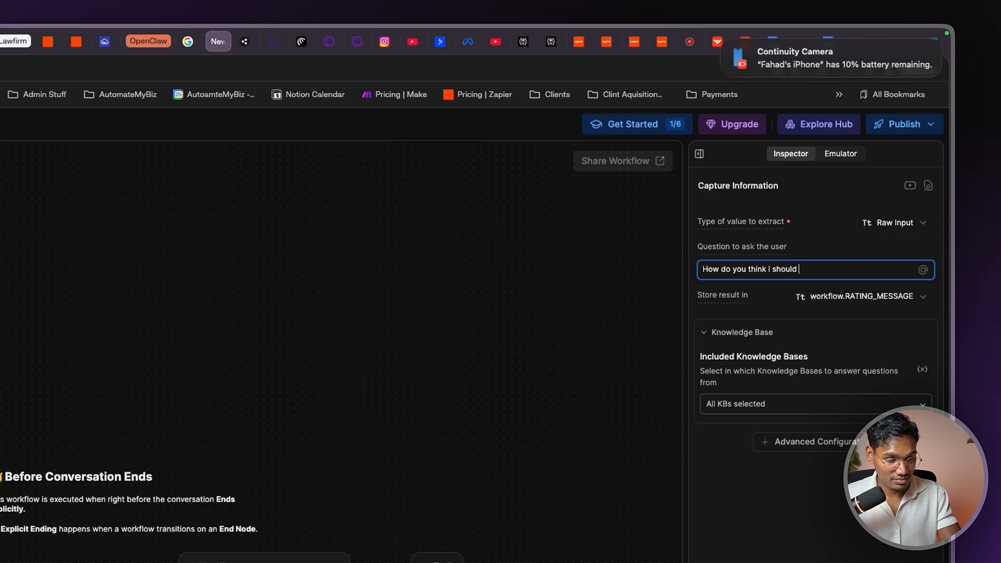
key("super+a")
type("Wha")
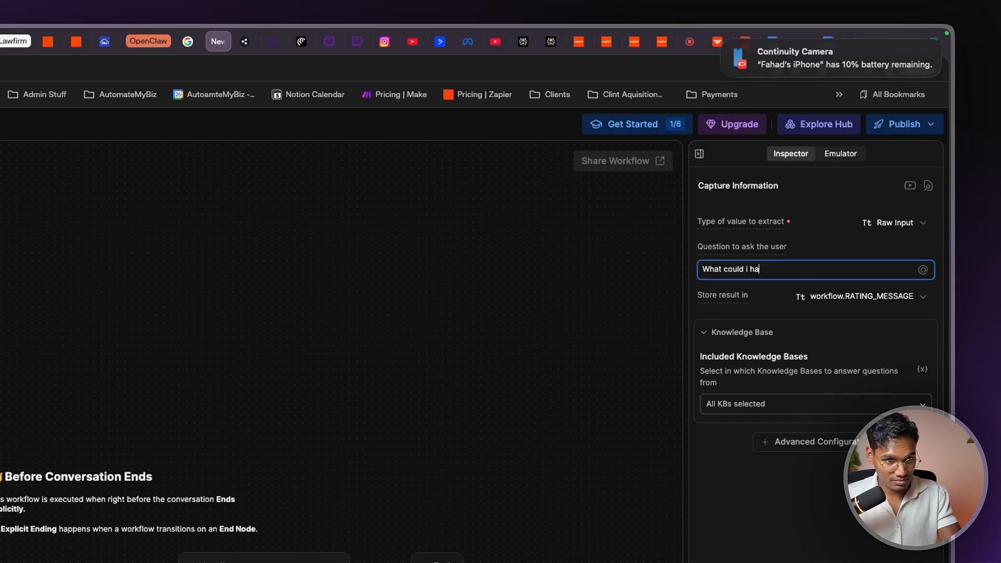
type("tter?")
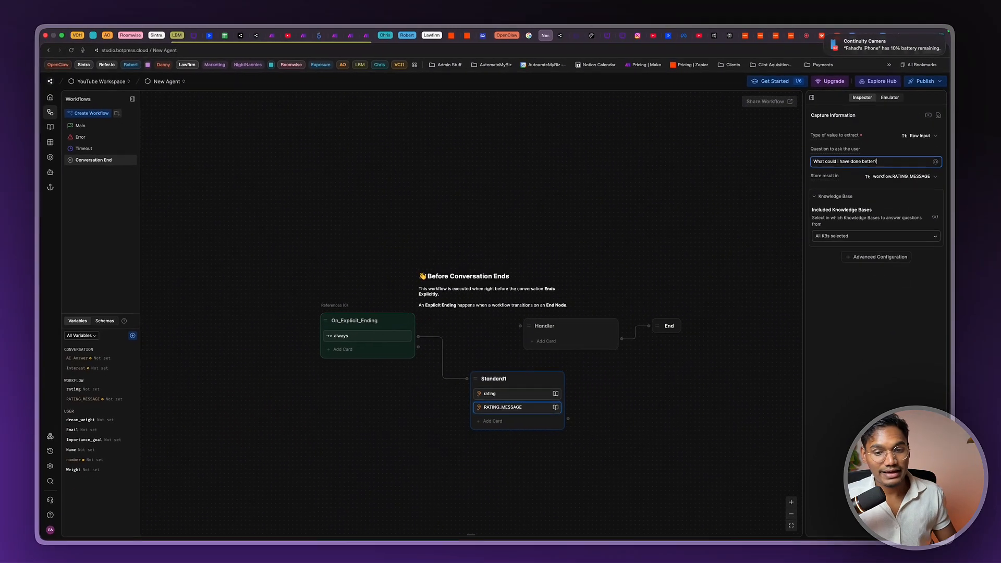
left_click(488, 233)
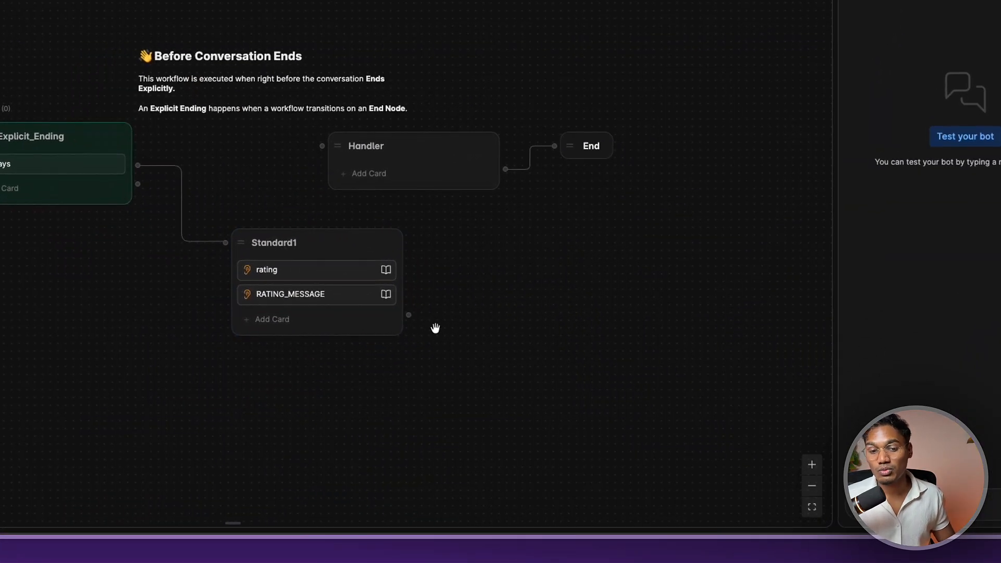
Add an Execute code card to Standard1
left_click_drag(408, 316, 449, 280)
left_click(259, 317)
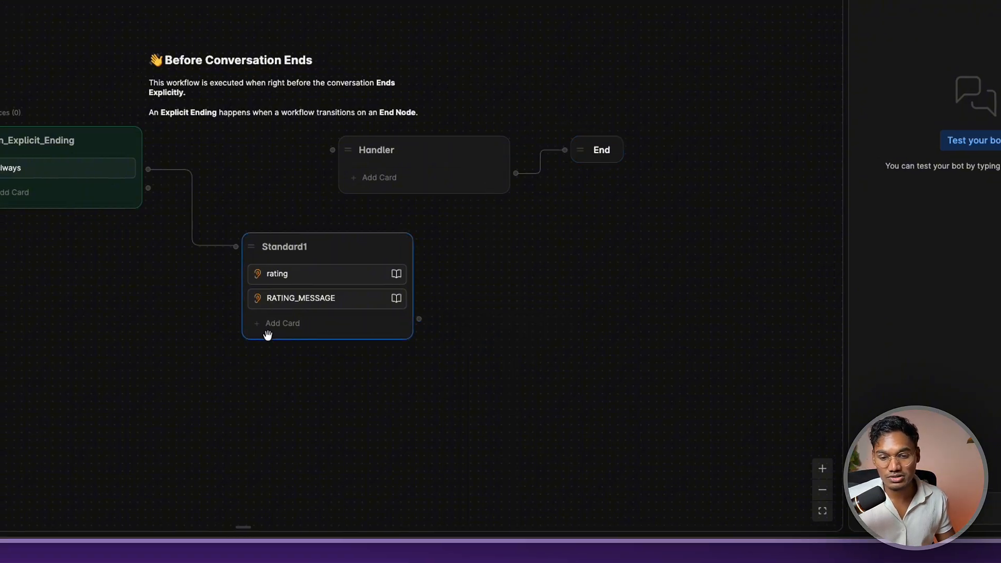
left_click(258, 326)
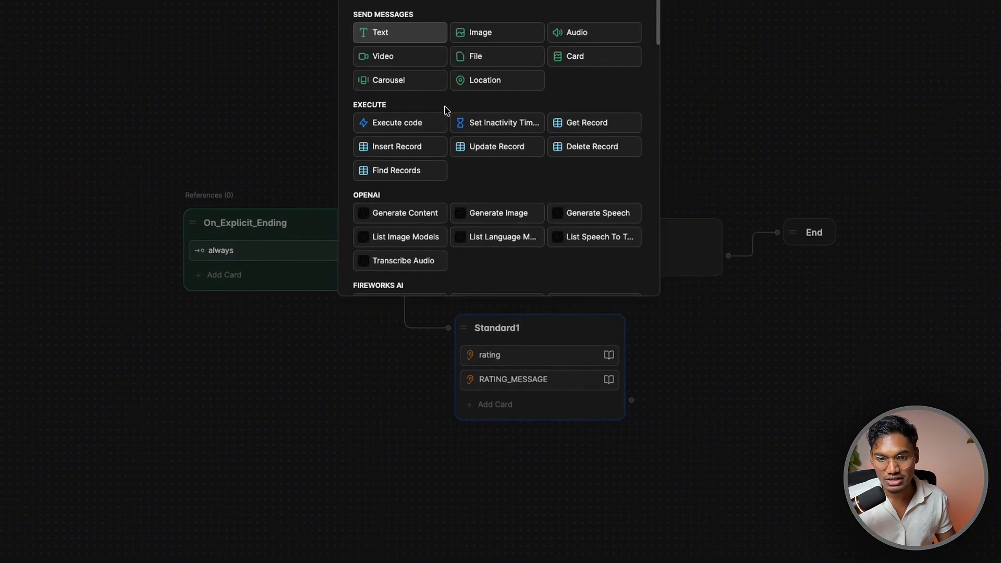
left_click(412, 123)
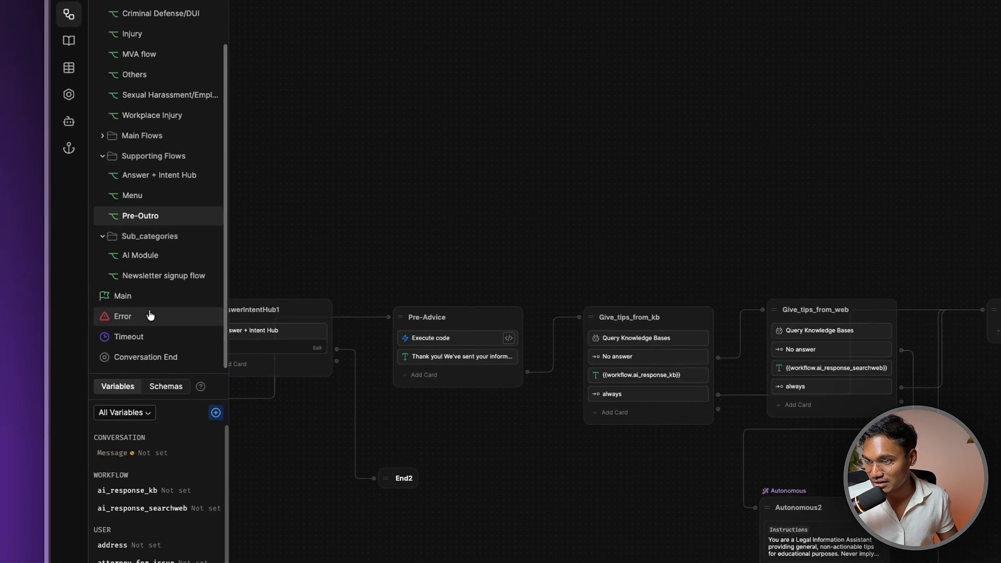
In Robo Mike's Conversation End workflow, inspect Closing_message_2's code cards, including the rating initialiser
left_click(145, 358)
scroll(597, 288, "up", 5)
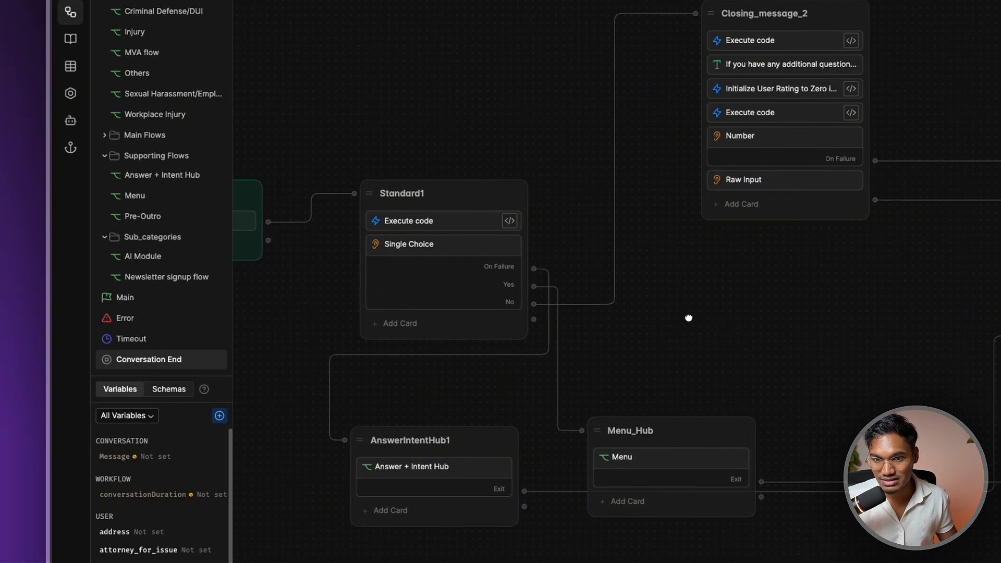
scroll(700, 229, "up", 5)
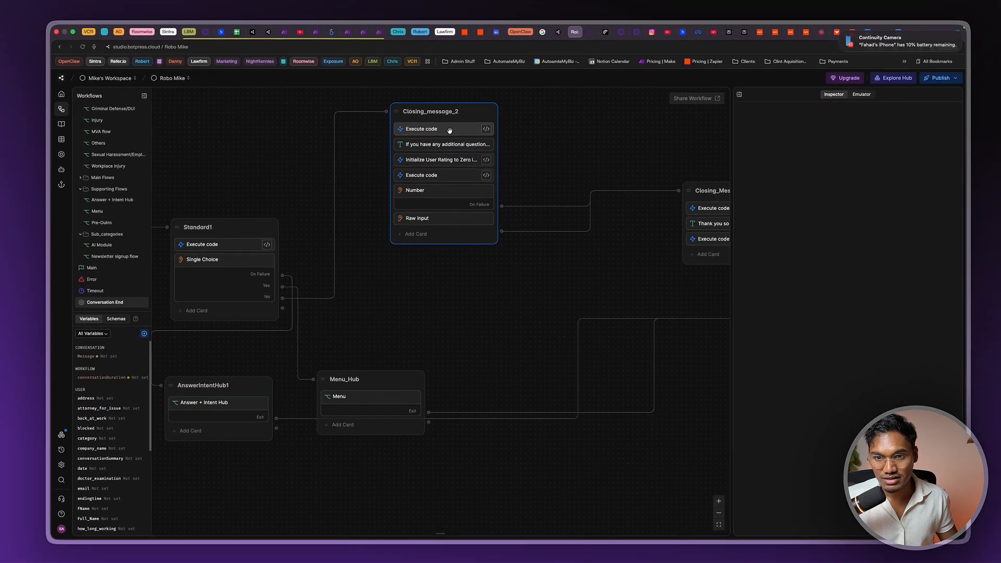
scroll(443, 264, "up", 2)
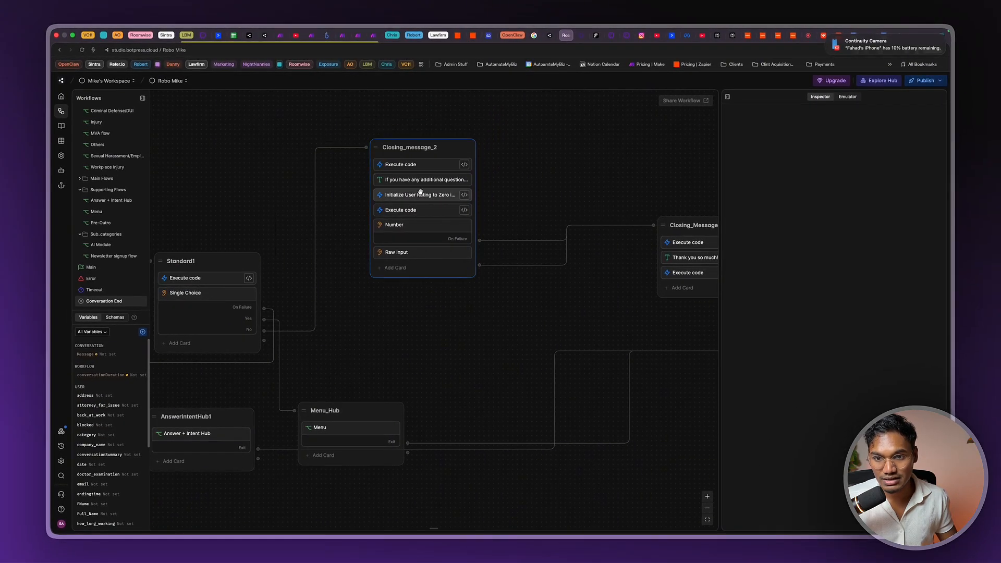
left_click(461, 163)
left_click(527, 279)
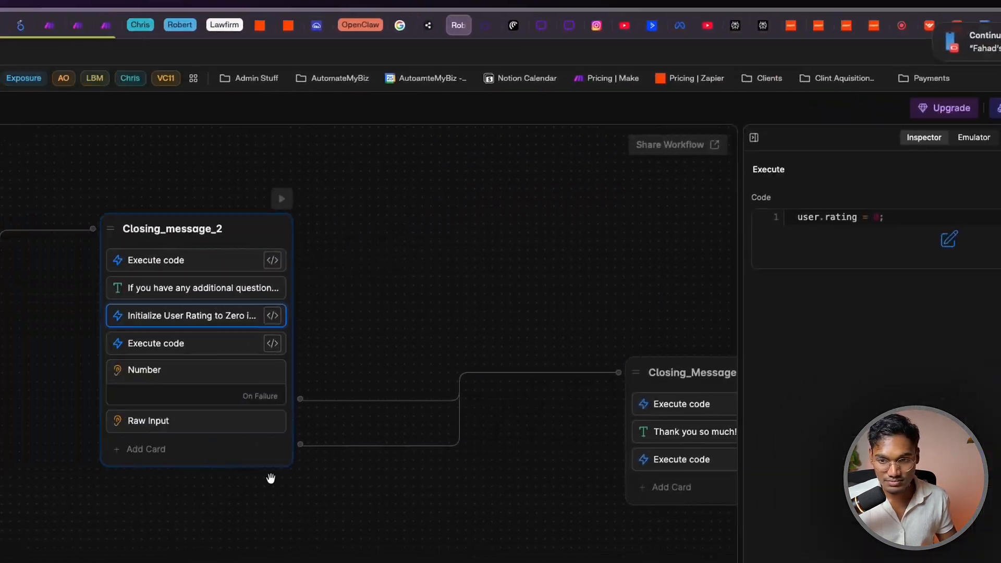
scroll(270, 478, "down", 5)
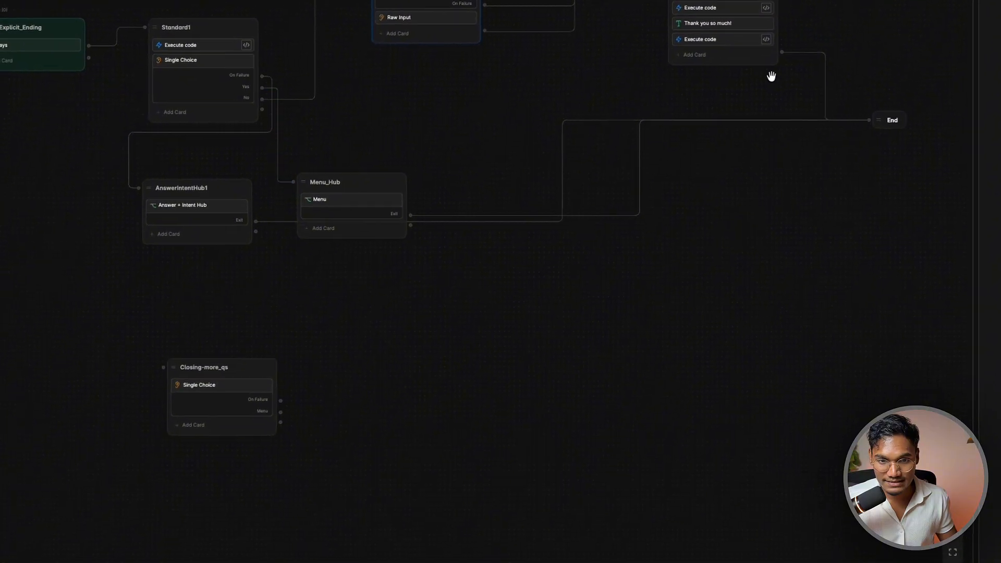
scroll(475, 349, "up", 3)
Inspect Closing_Message's cards and open its second Execute code card in the full editor
left_click(475, 348)
left_click(373, 417)
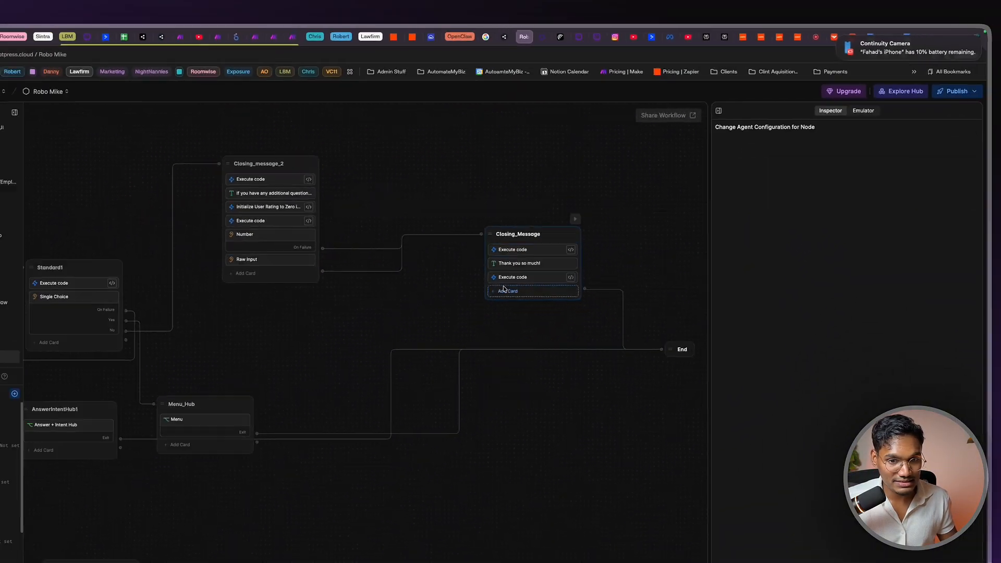
left_click(575, 358)
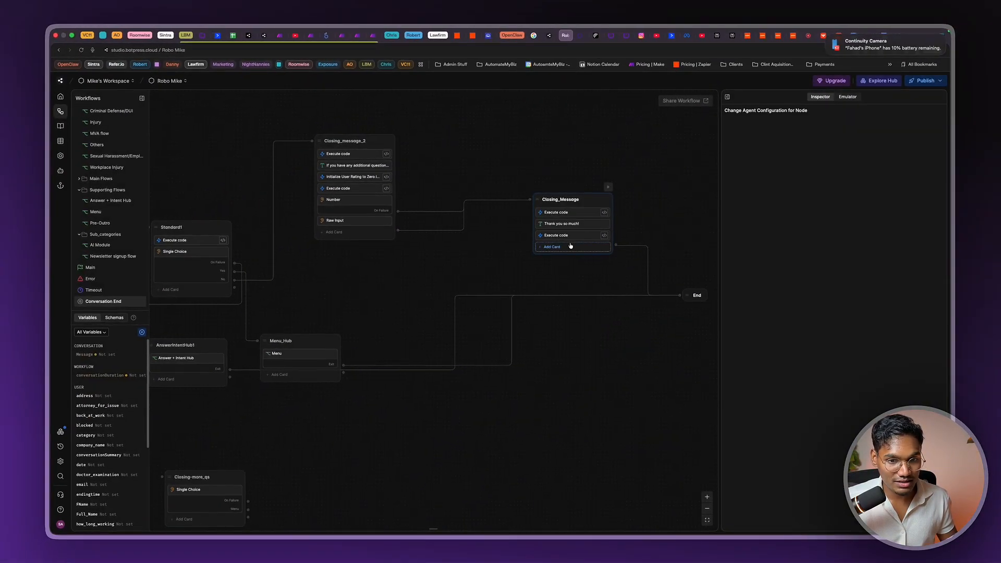
left_click(562, 223)
left_click(556, 235)
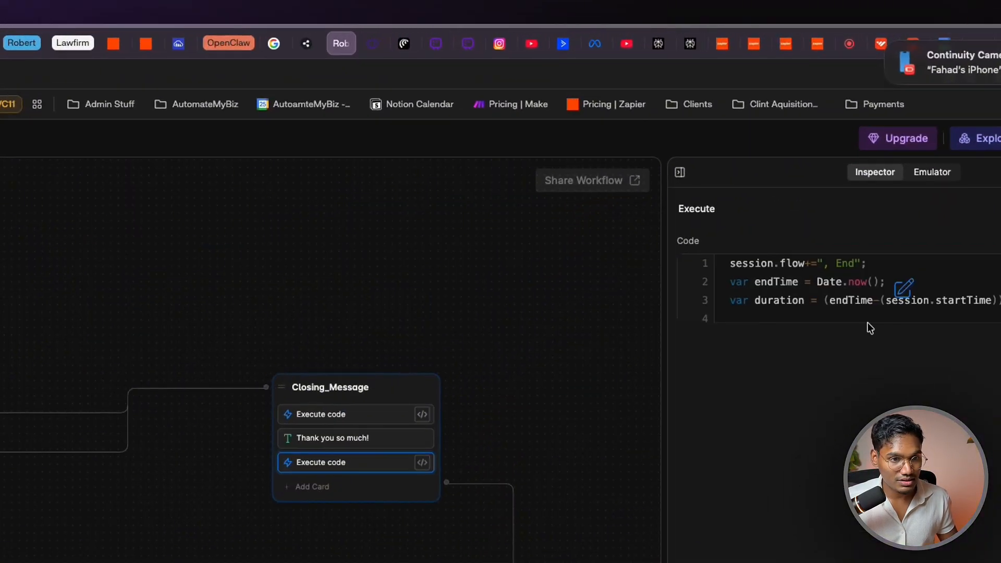
left_click(816, 170)
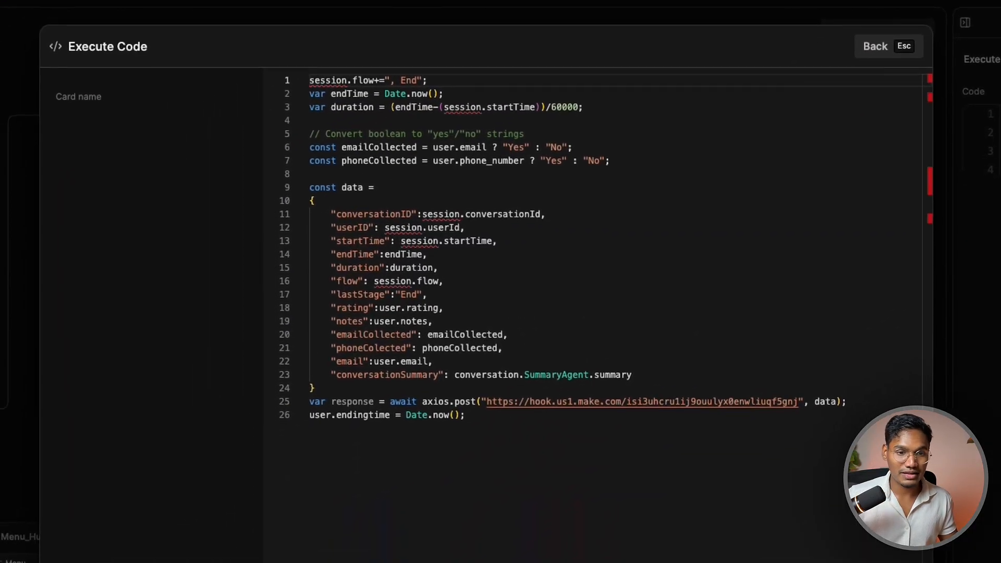
Walk through the payload fields: conversationID, userID, startTime, endTime, duration and rating
left_click_drag(480, 449, 195, 28)
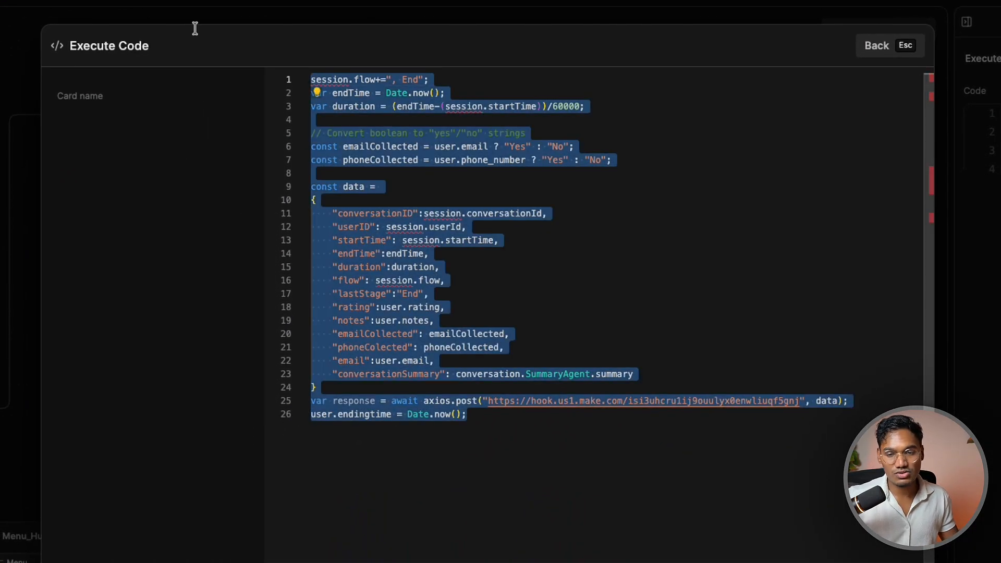
left_click(346, 212)
double_click(365, 213)
double_click(354, 227)
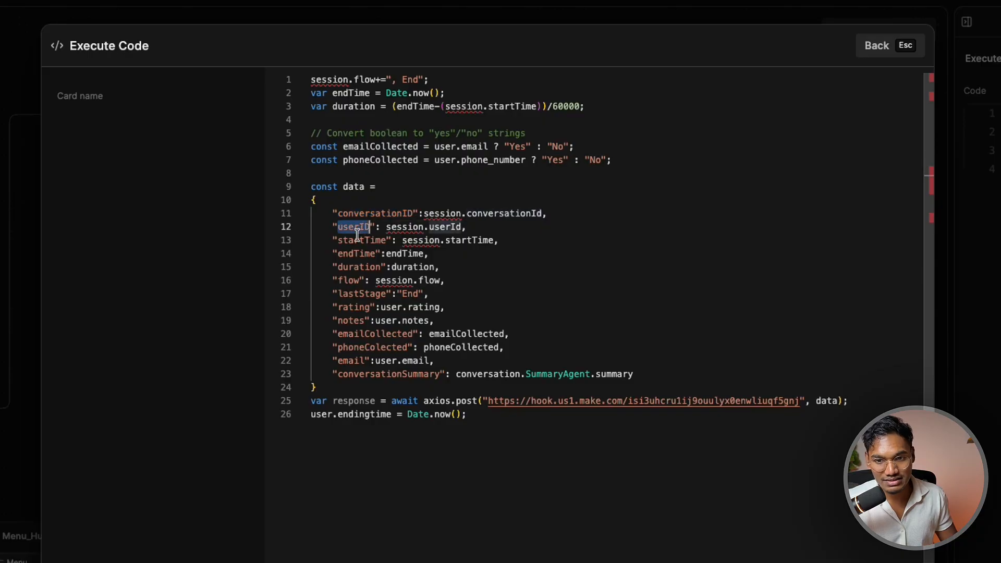
double_click(360, 240)
triple_click(360, 239)
double_click(354, 253)
left_click(357, 267)
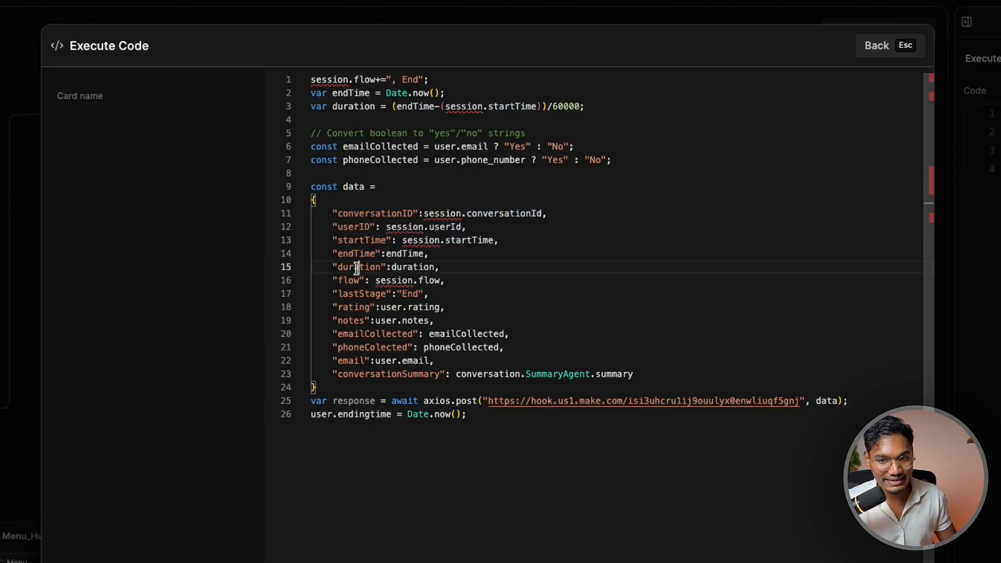
triple_click(369, 308)
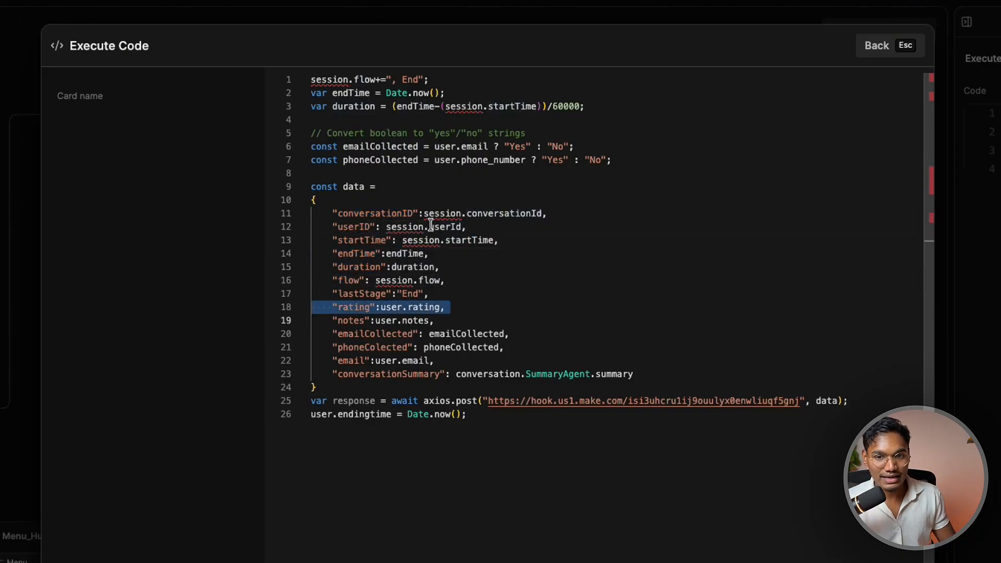
Highlight the session IDs, user.rating, email, phoneCollected, flow, lastStage End and the Make webhook URL
left_click_drag(386, 227, 427, 215)
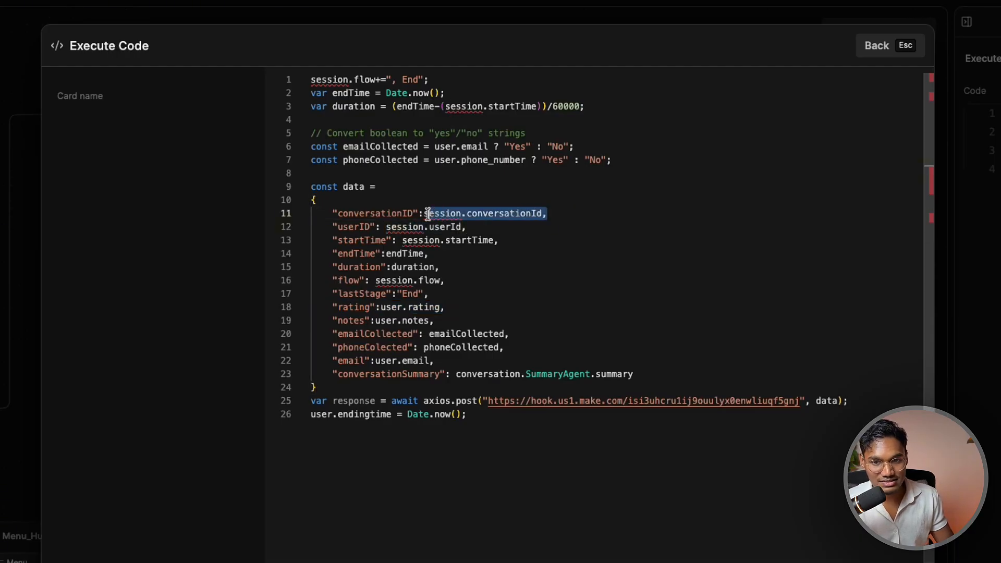
left_click(471, 271)
left_click_drag(438, 320, 464, 307)
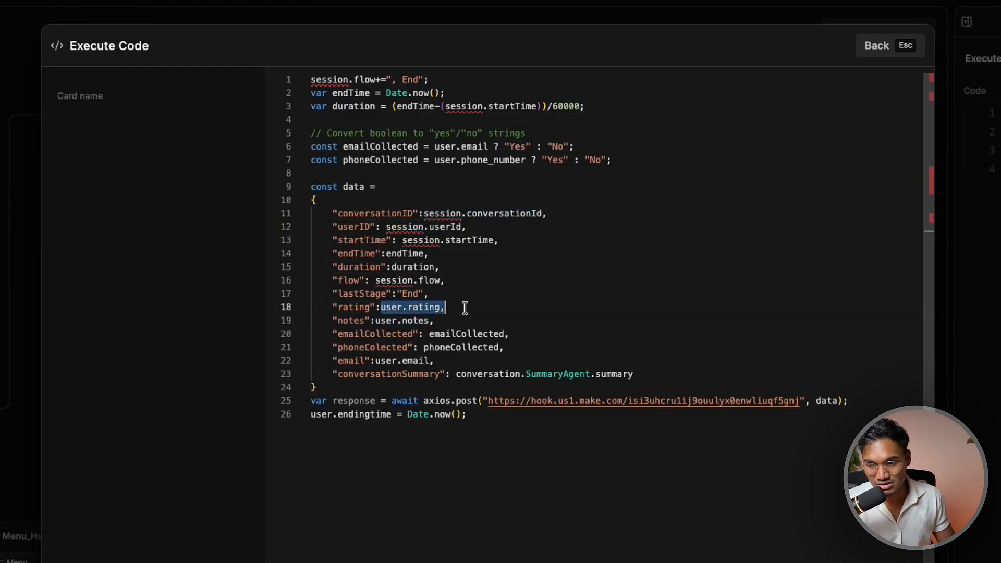
double_click(428, 306)
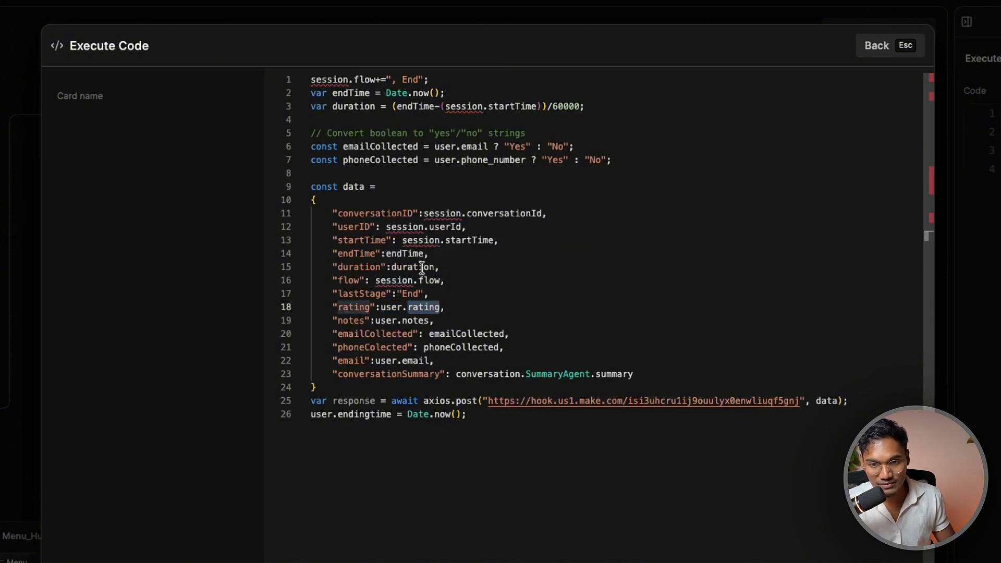
left_click(379, 360)
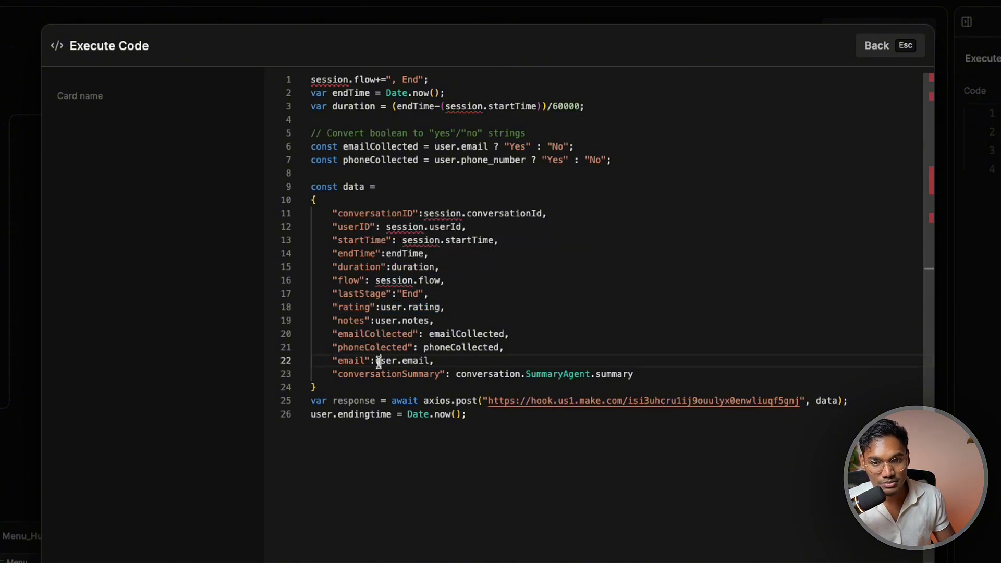
left_click(555, 351)
left_click(396, 281)
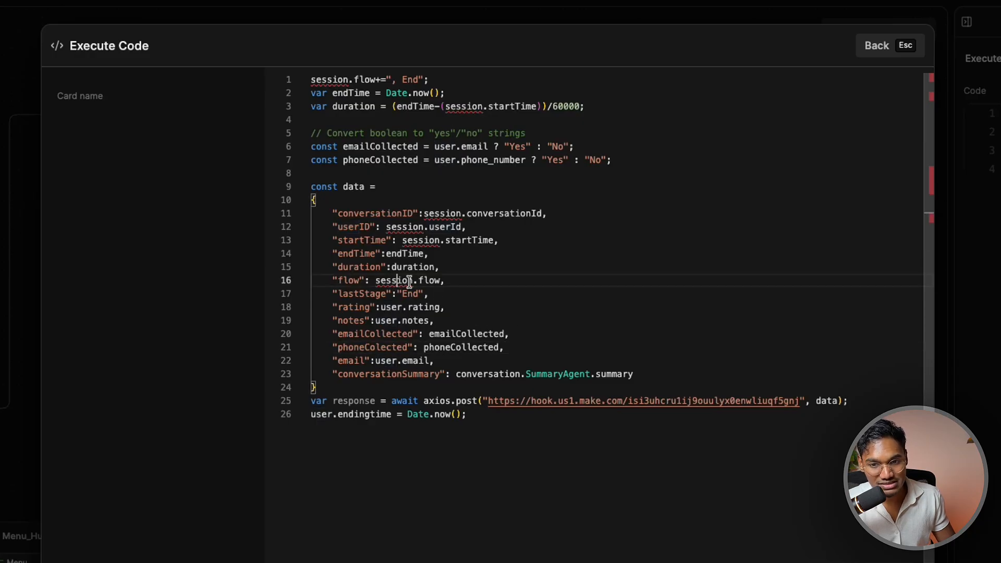
left_click(437, 295)
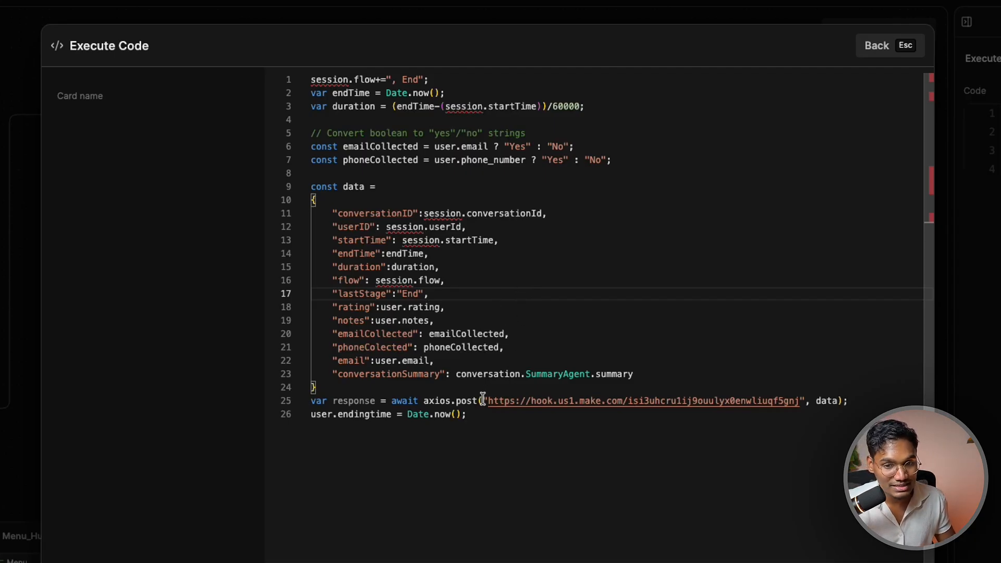
left_click_drag(487, 401, 794, 400)
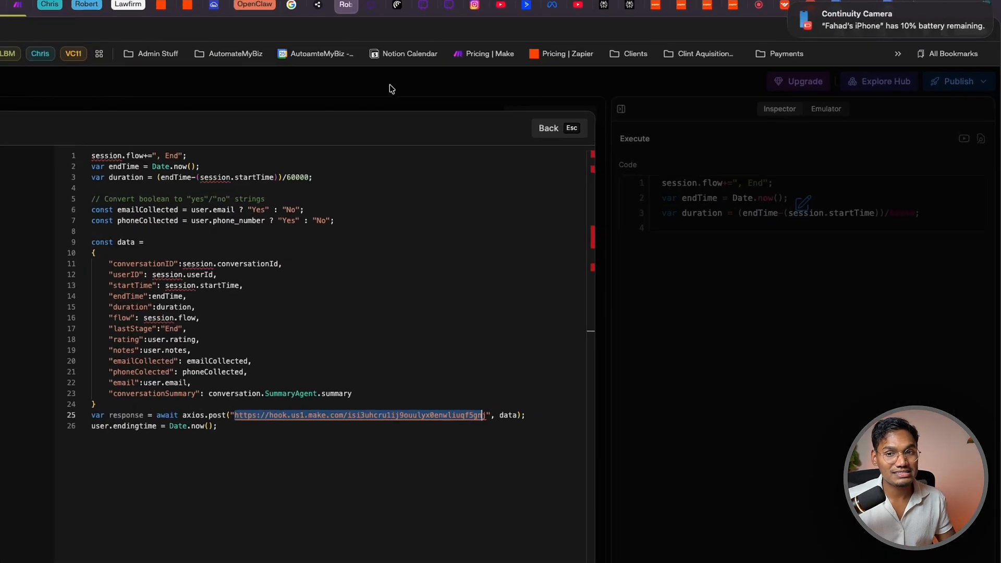
Search Hub integrations for 'gohig' and open the GoHighLevel 1.0.4 integration page
key("Escape")
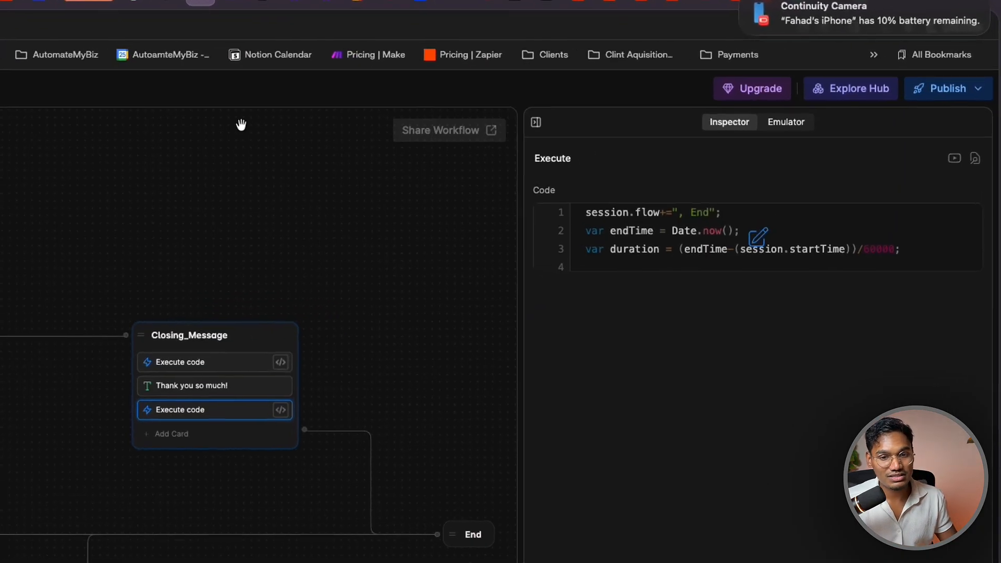
left_click(214, 454)
left_click(831, 98)
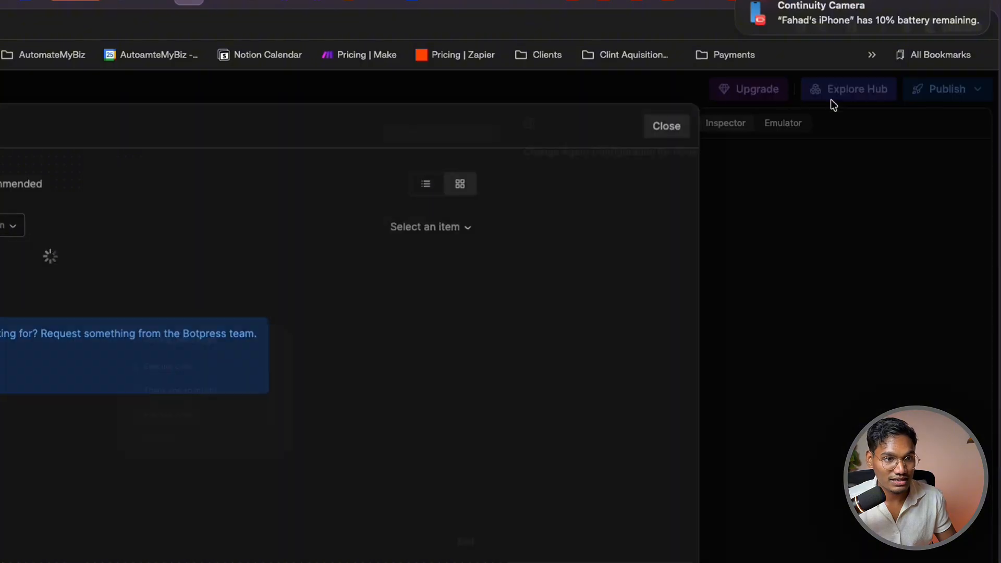
left_click(333, 130)
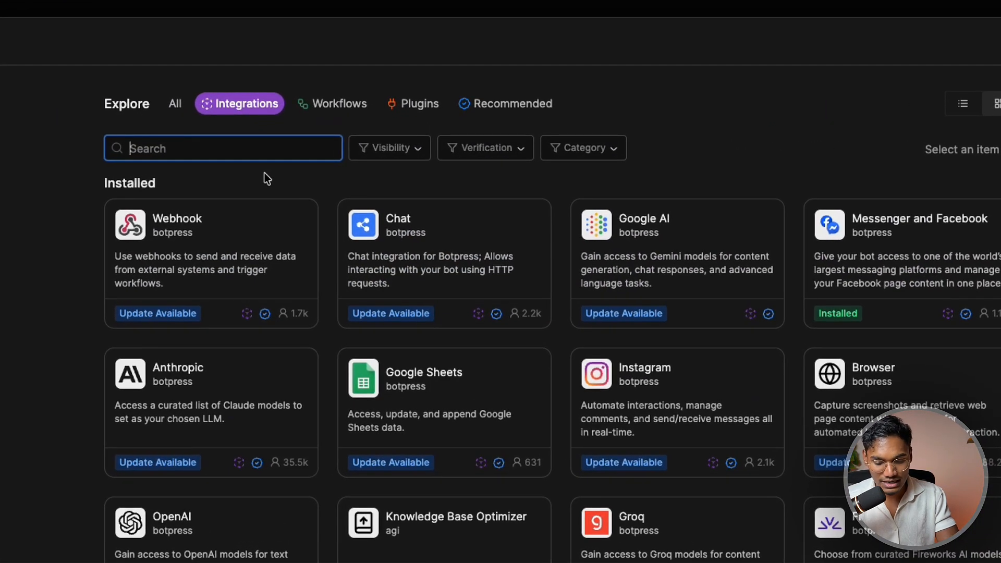
type("gohi")
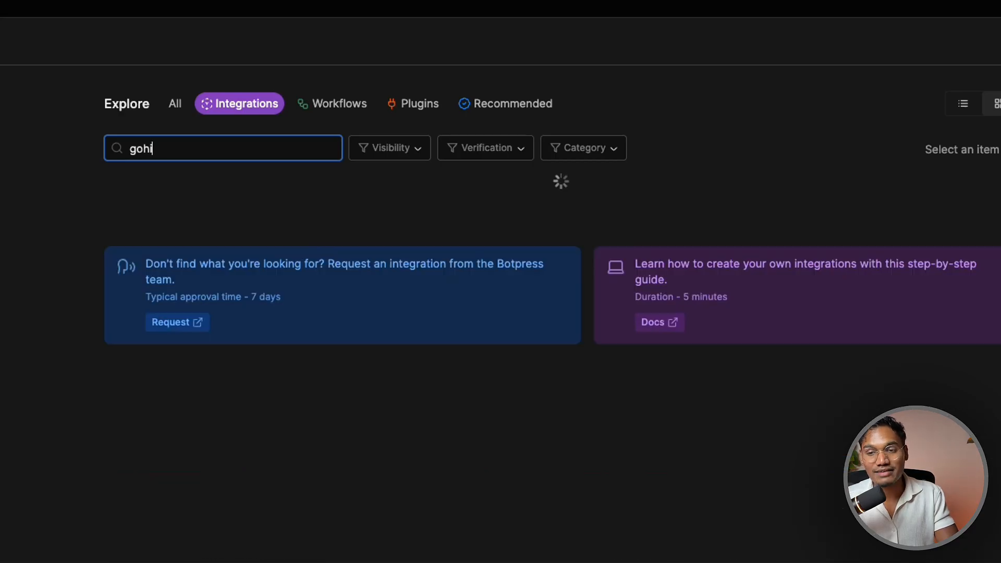
type("g")
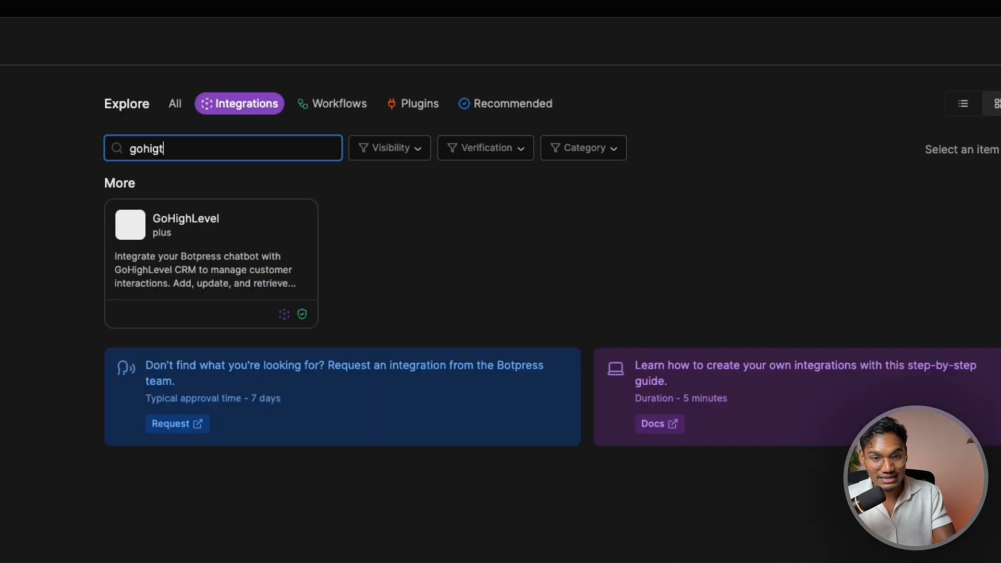
type("t")
key("BackSpace")
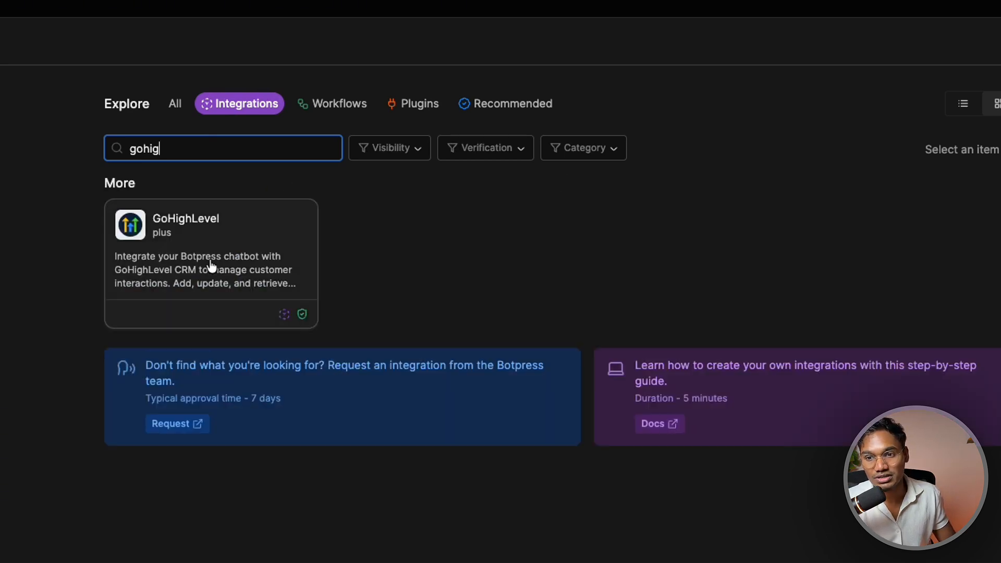
left_click(275, 266)
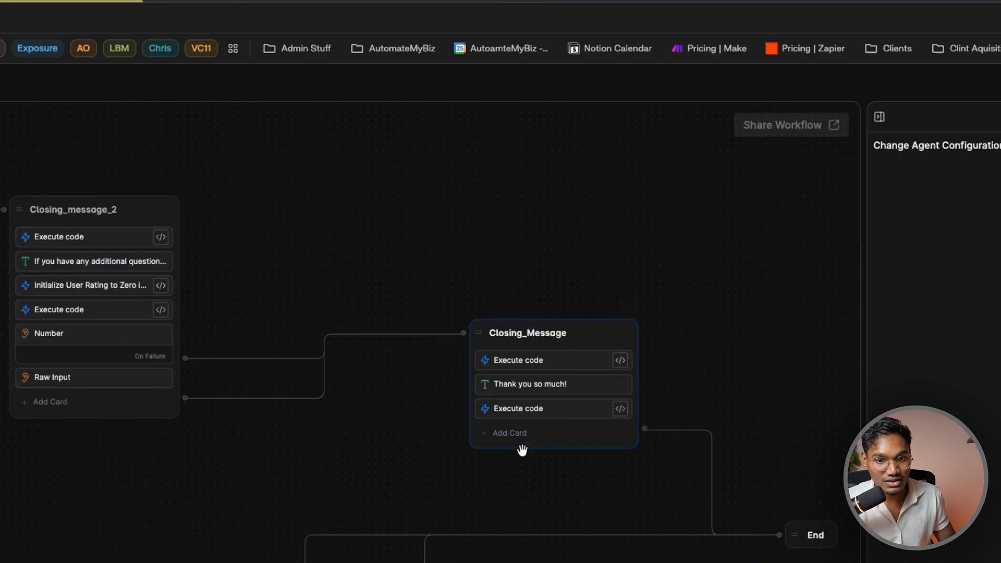
Dismiss the Add Card picker without adding a card and pan the flow
left_click(521, 438)
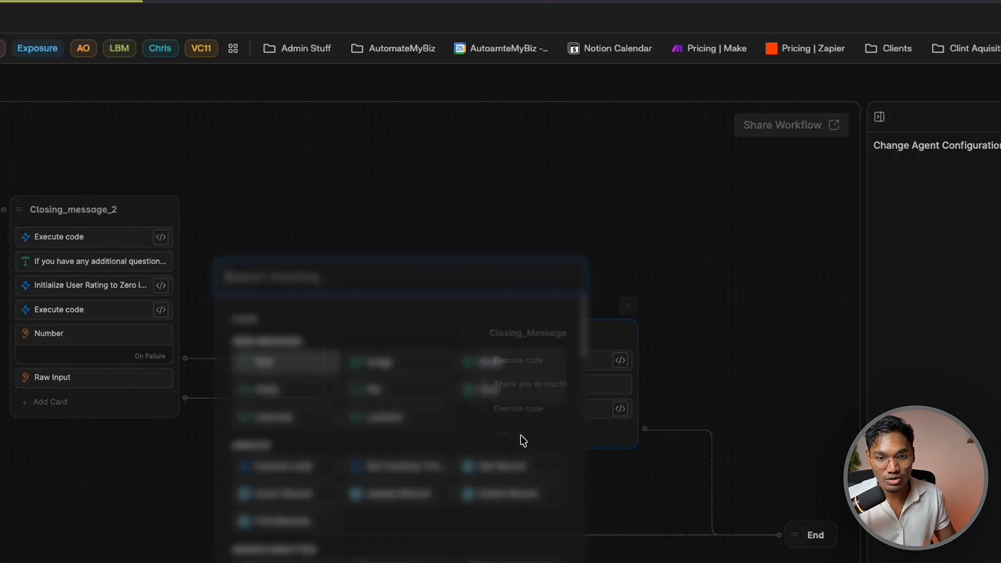
scroll(521, 438, "down", 15)
scroll(559, 496, "down", 15)
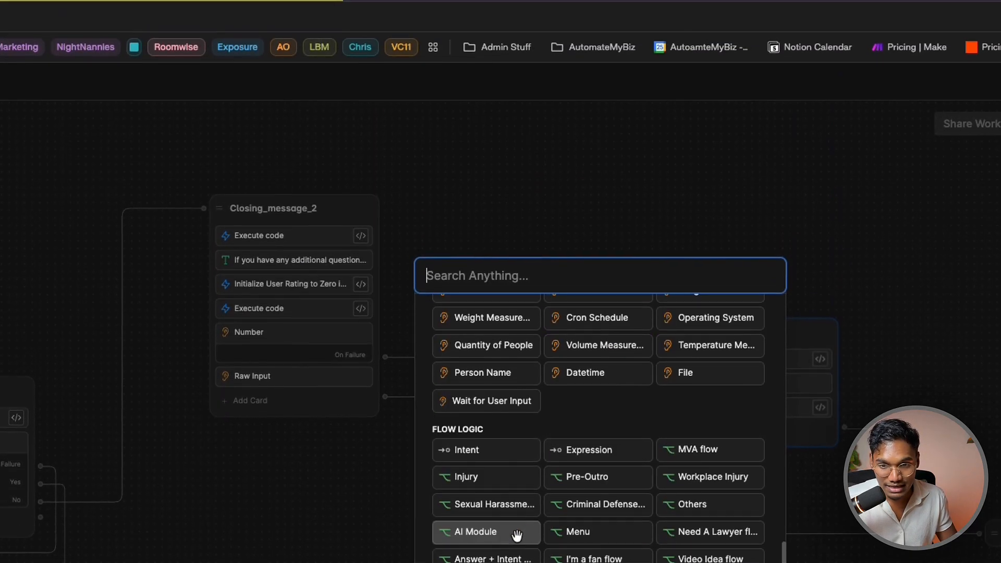
scroll(574, 500, "up", 5)
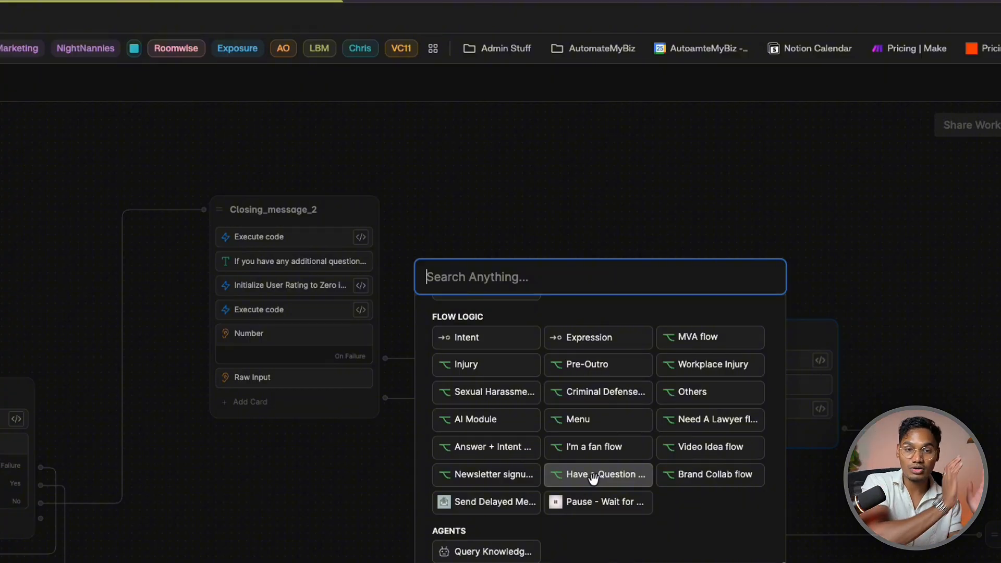
left_click(652, 199)
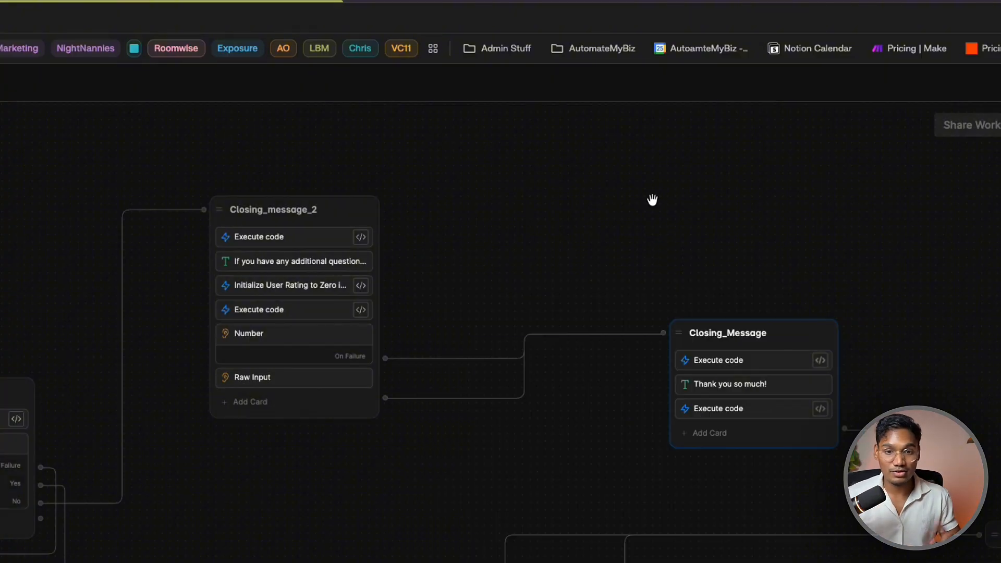
scroll(410, 420, "down", 5)
left_click_drag(420, 455, 519, 413)
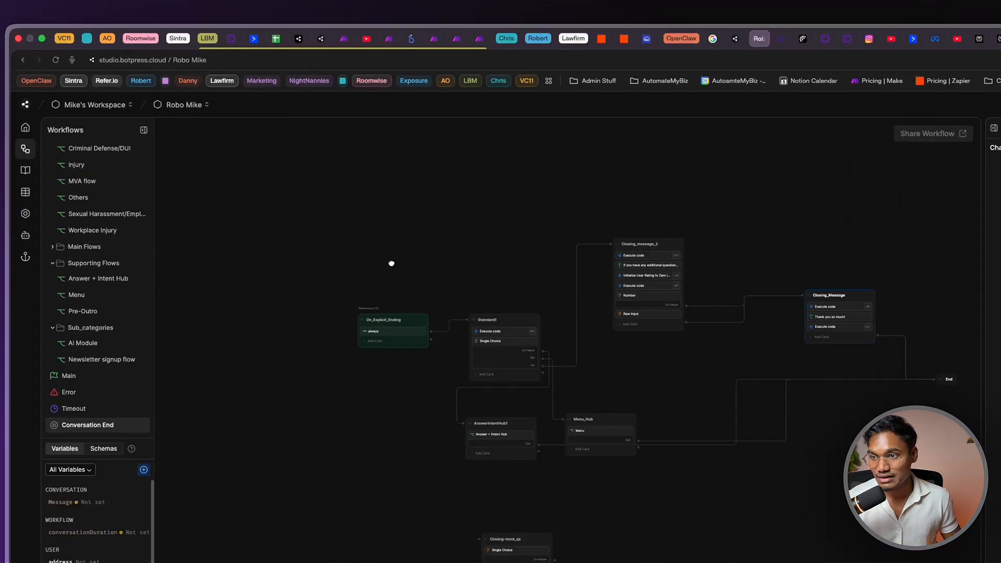
scroll(63, 292, "up", 2)
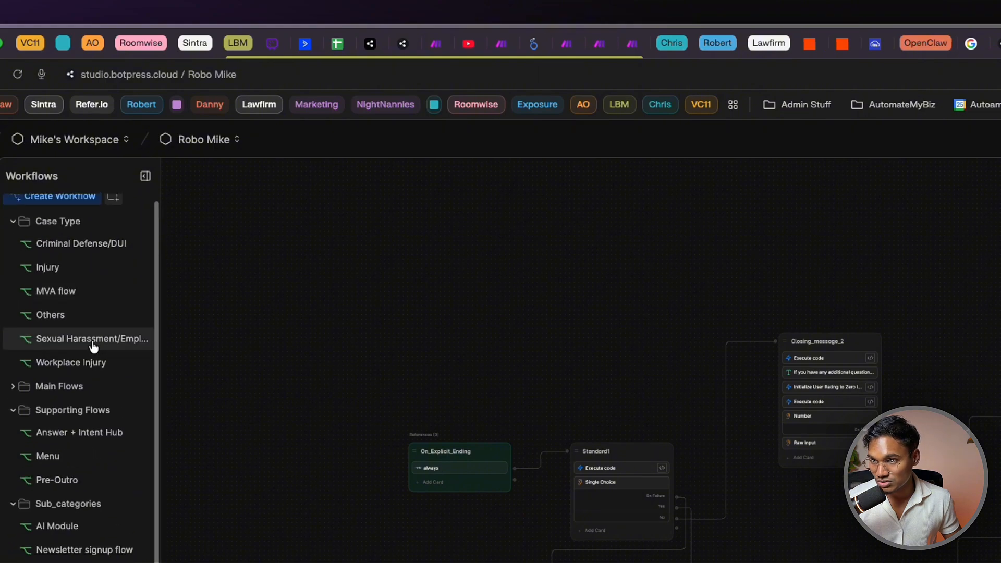
scroll(78, 427, "down", 2)
Switch to the Main workflow and bring the Router and Block_Check nodes into view
left_click(36, 532)
scroll(749, 546, "down", 1)
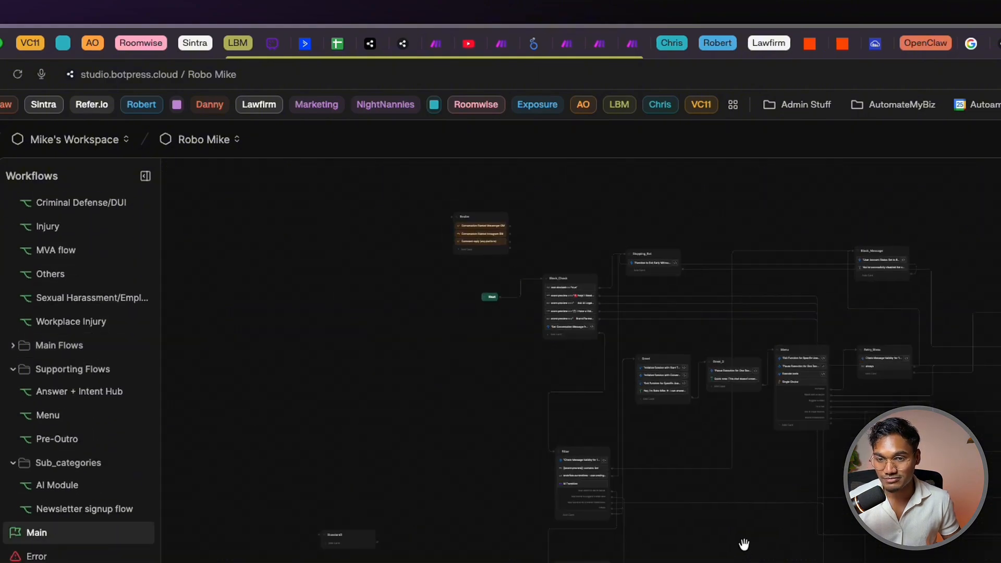
scroll(855, 106, "up", 5)
scroll(537, 370, "up", 1)
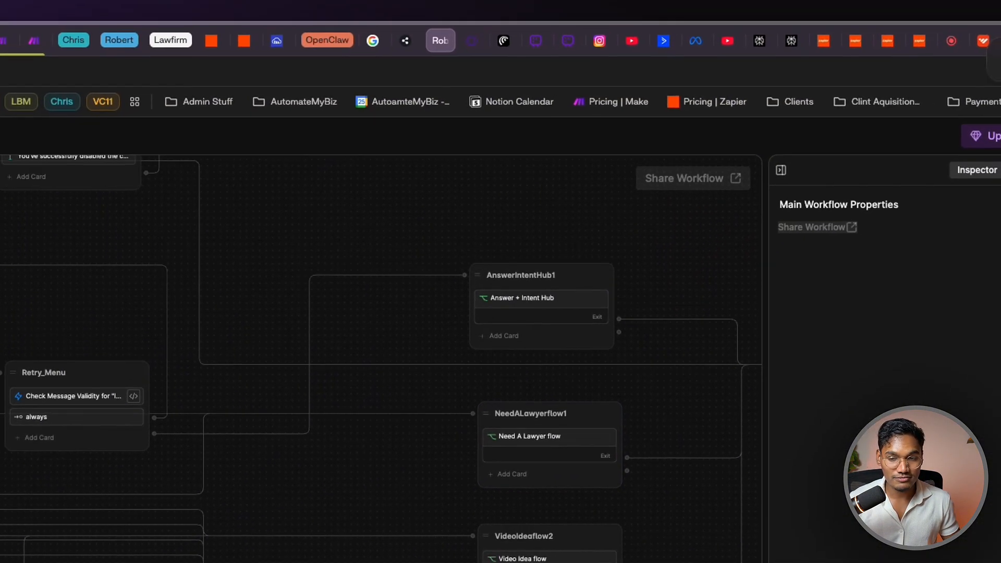
scroll(602, 423, "down", 5)
scroll(130, 419, "up", 2)
left_click_drag(333, 414, 329, 495)
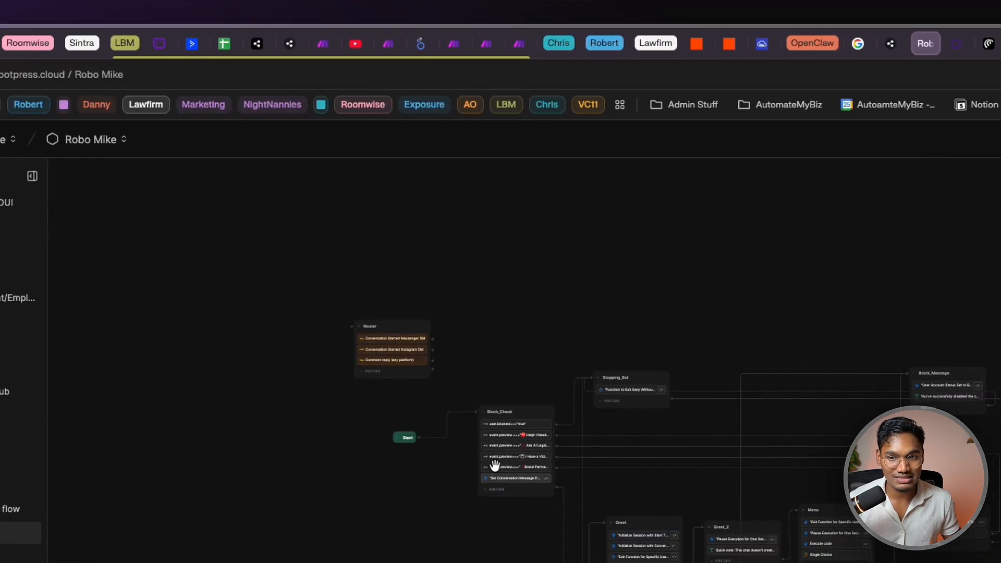
scroll(351, 426, "up", 5)
scroll(331, 448, "up", 1)
scroll(512, 449, "down", 1)
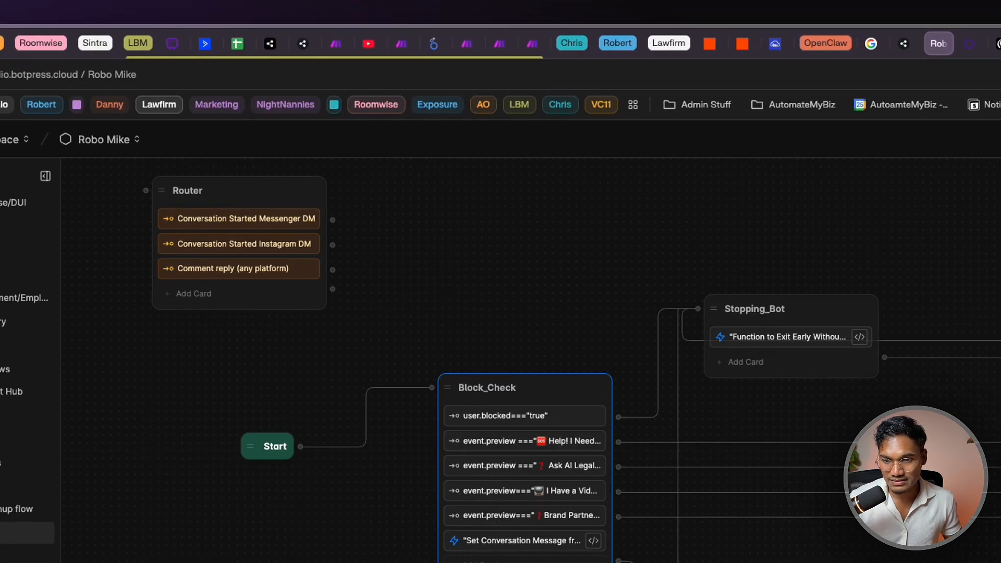
left_click_drag(527, 562, 427, 535)
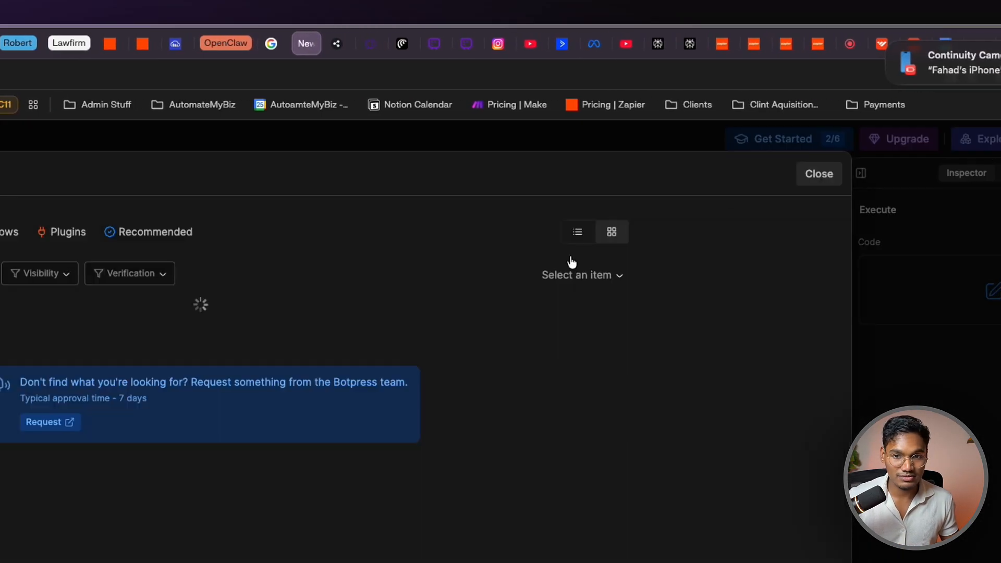
Filter the Hub to Integrations and open the Instagram 4.1.6 integration page
left_click(495, 234)
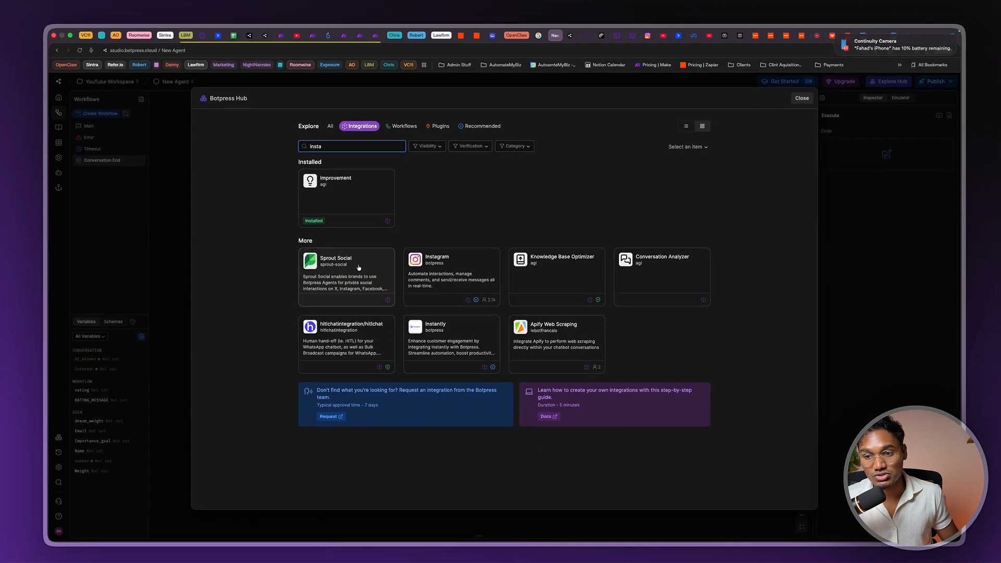
left_click(443, 253)
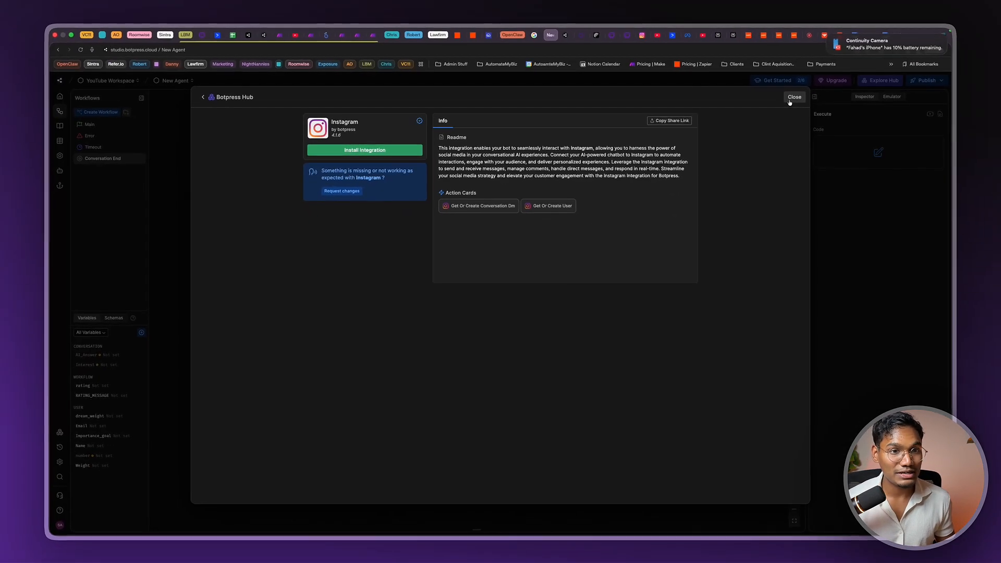
Close the Hub and move the Before Conversation Ends note aside
left_click(792, 98)
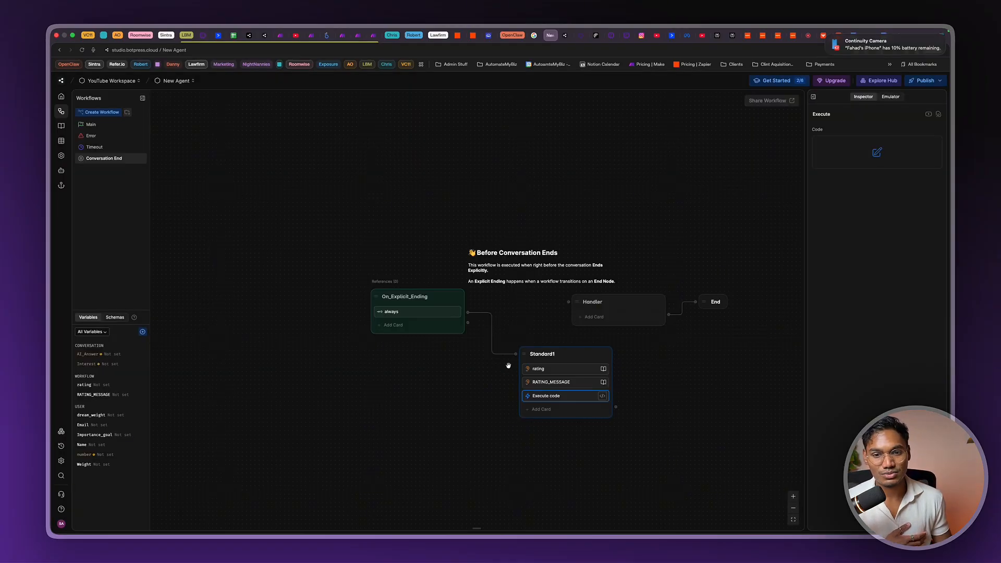
left_click_drag(505, 274, 563, 243)
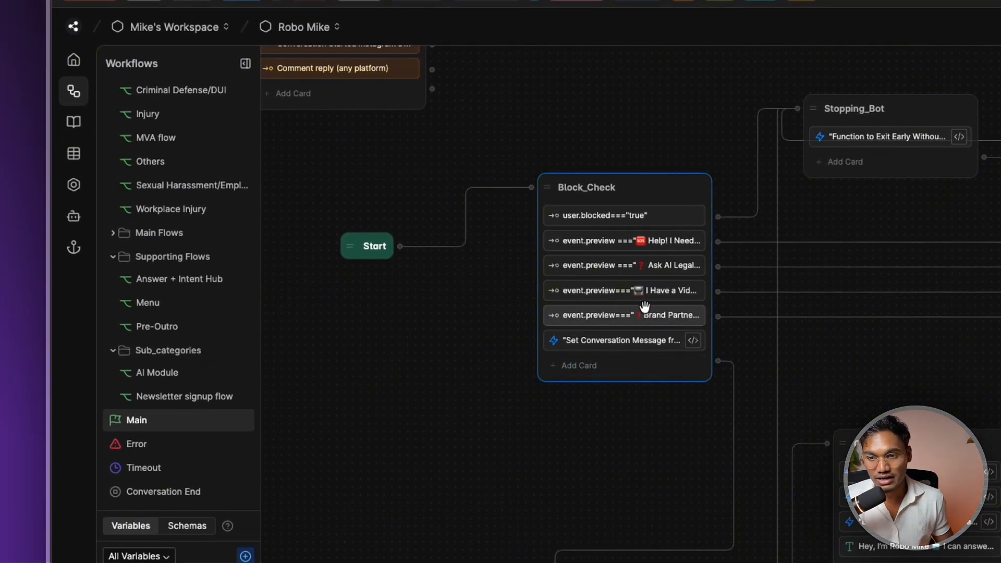
Inspect the Filter's '{{event.preview}} contains lbm' condition and Block_Message's user-blocking code
left_click_drag(680, 526, 652, 390)
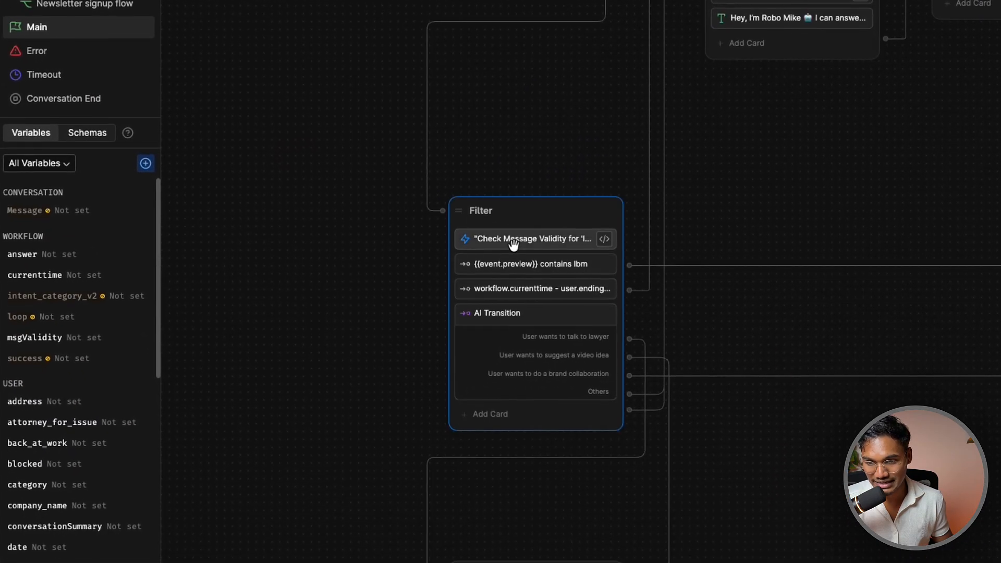
left_click(545, 261)
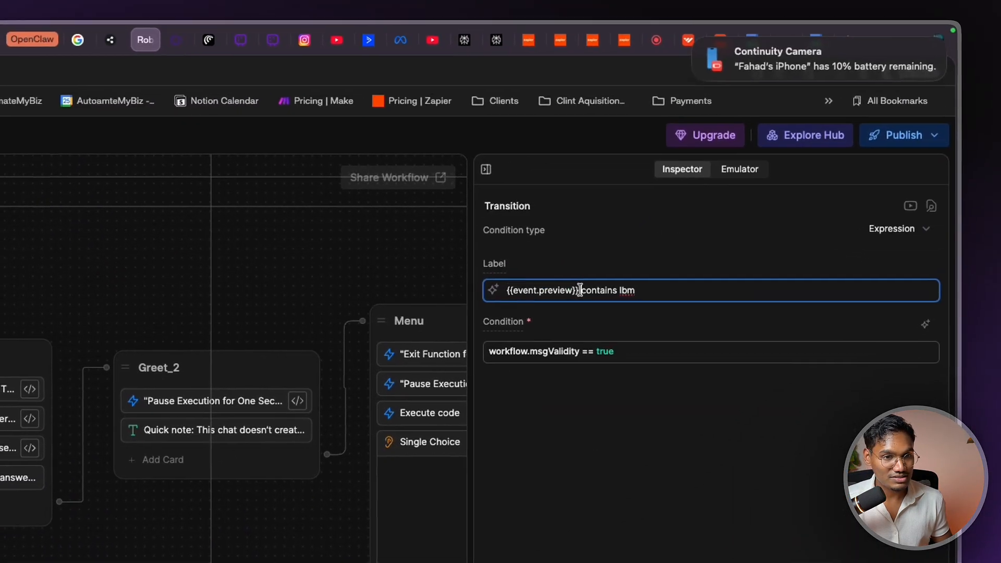
left_click_drag(578, 292, 500, 294)
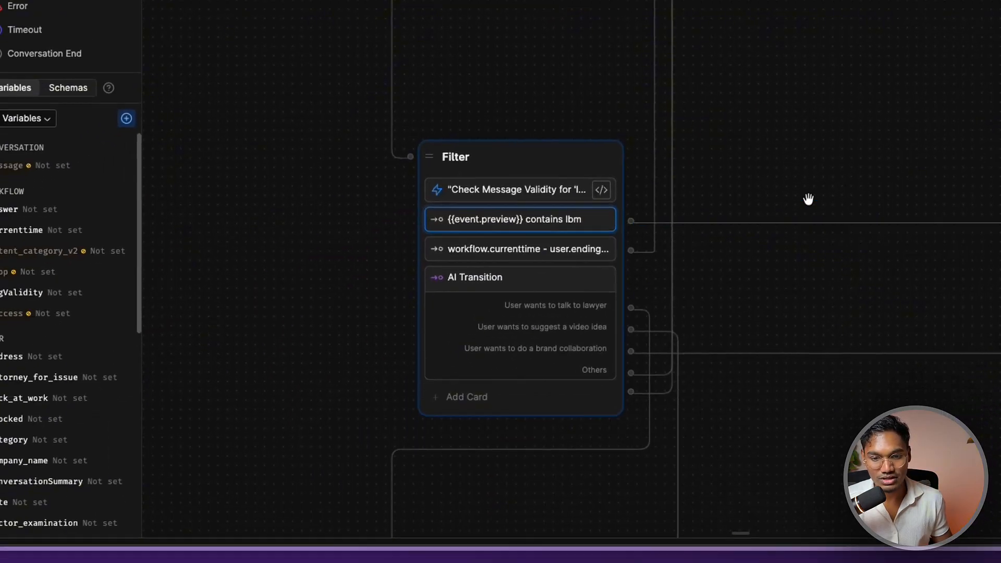
scroll(808, 199, "down", 5)
left_click_drag(808, 199, 793, 210)
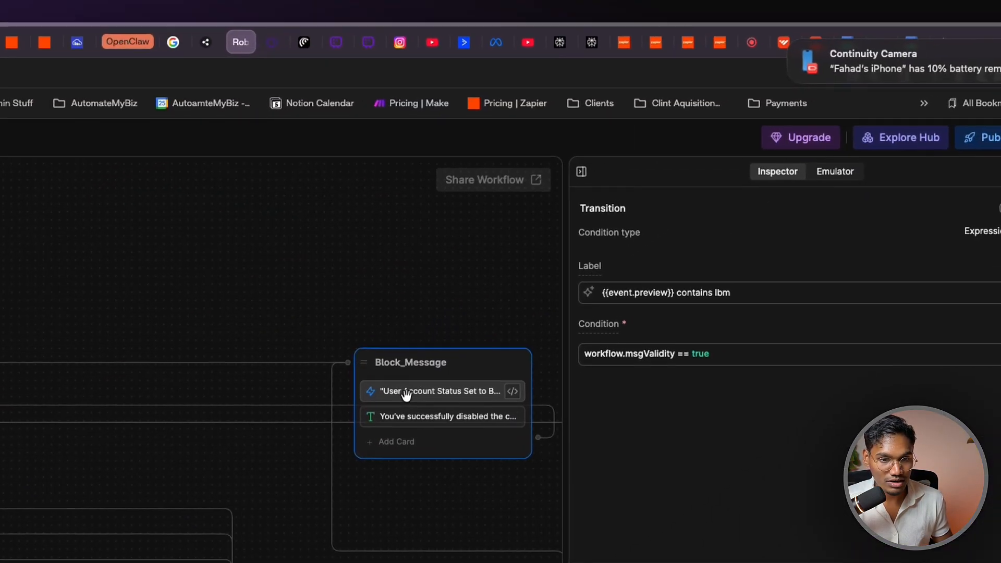
left_click(805, 117)
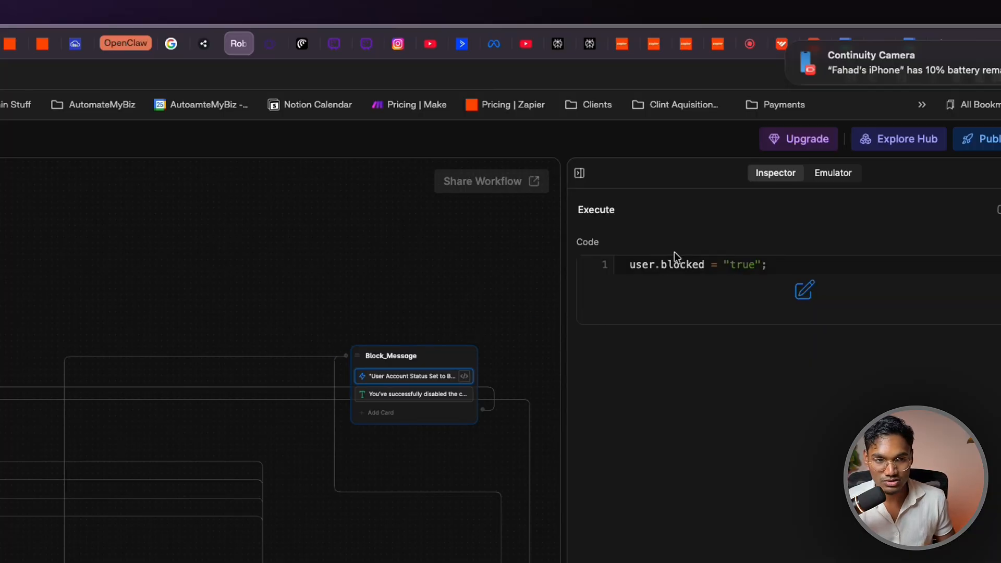
scroll(327, 443, "up", 4)
Check Block_Check's user.blocked condition, then open the AI Transition's classifier prompt
left_click(348, 437)
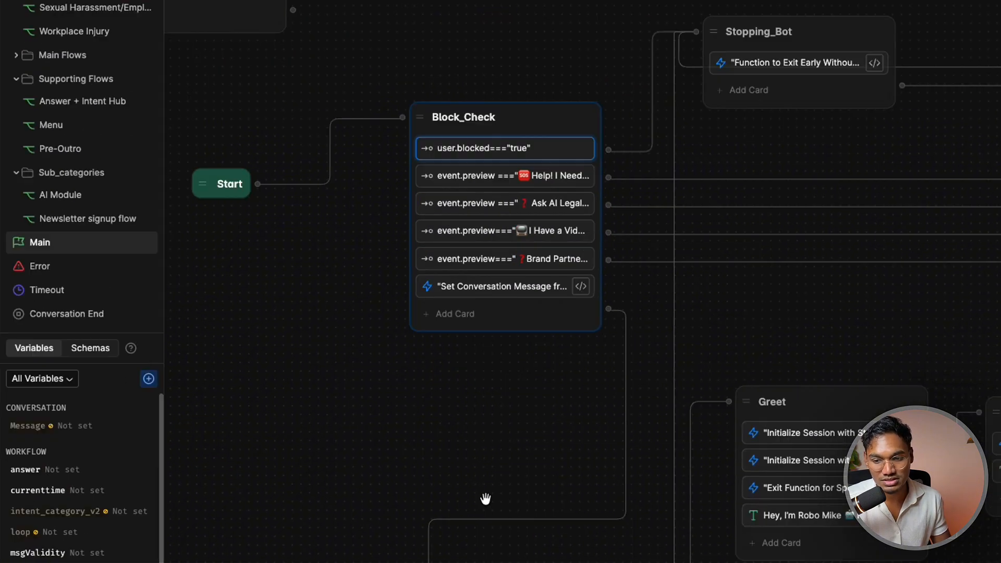
left_click_drag(485, 508, 518, 85)
left_click_drag(412, 422, 336, 350)
left_click(336, 350)
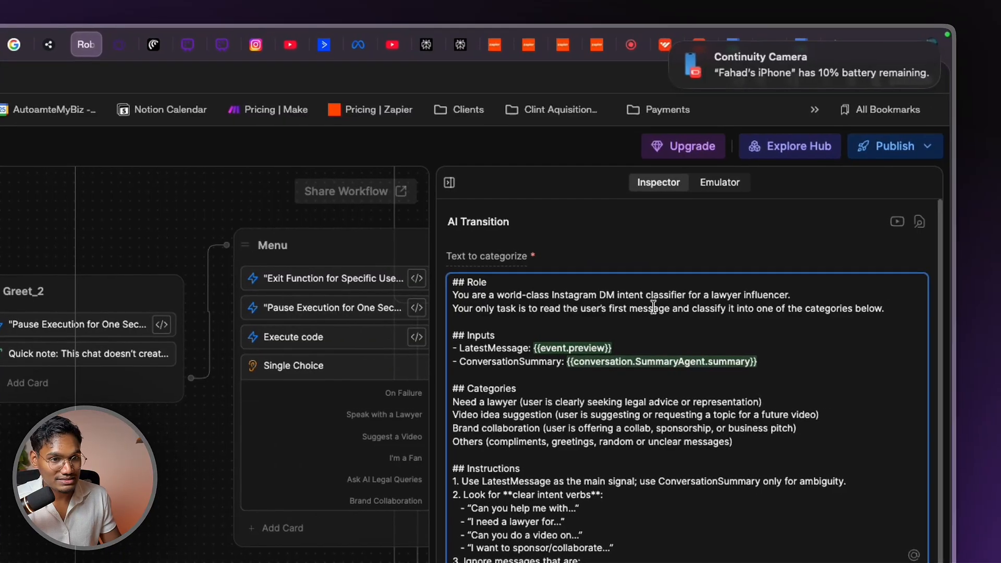
left_click(822, 298)
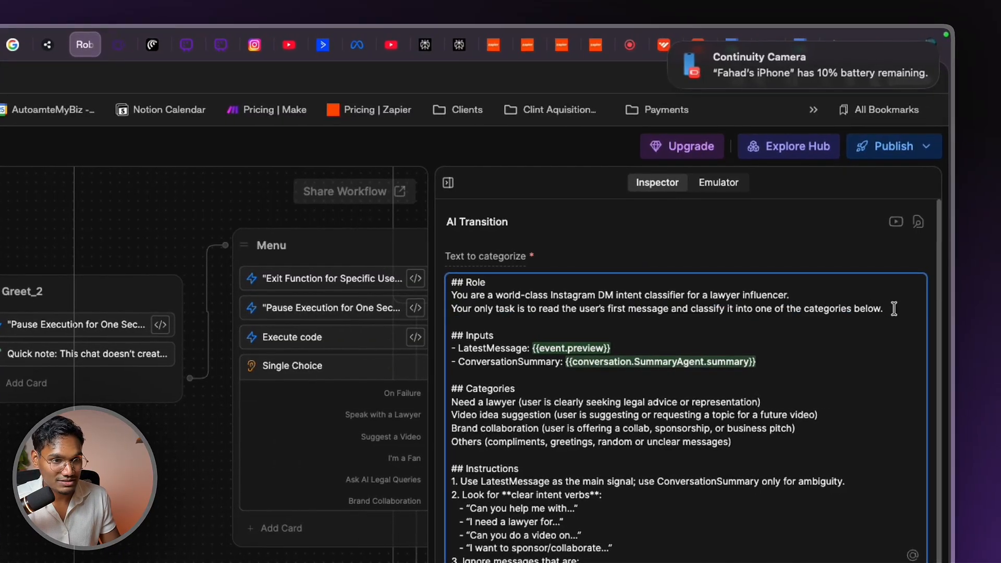
left_click_drag(893, 309, 483, 300)
triple_click(549, 307)
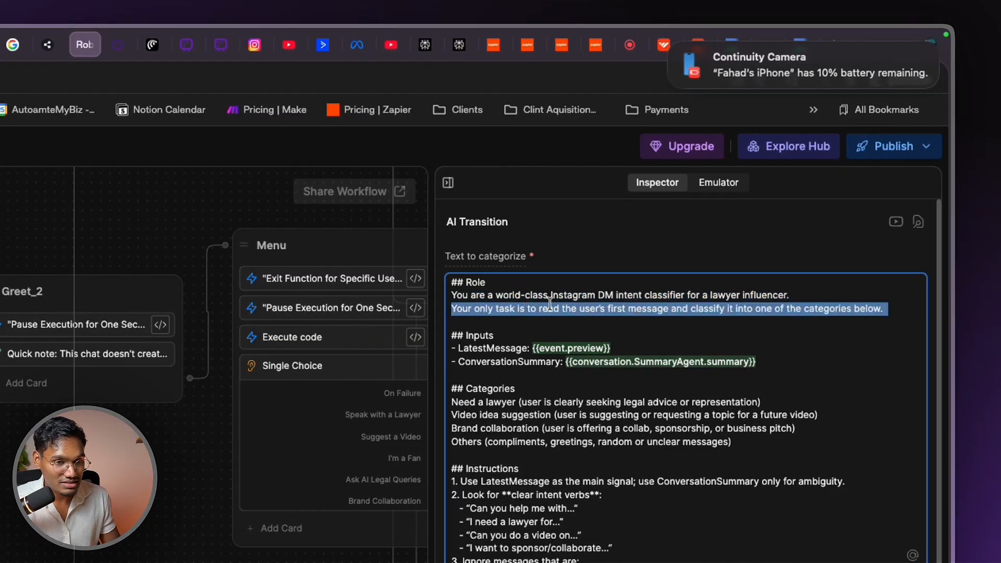
triple_click(648, 308)
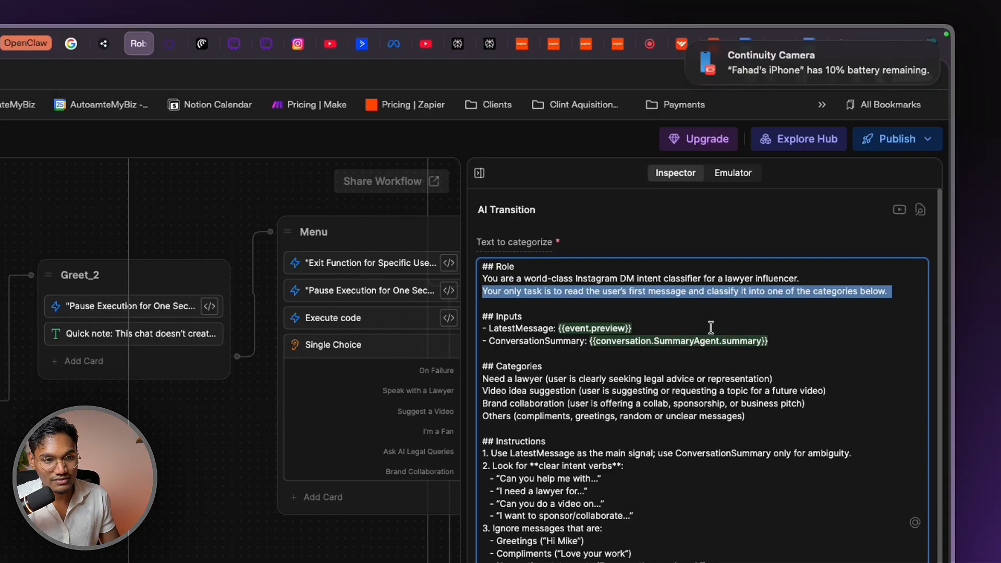
left_click_drag(711, 326, 458, 333)
left_click_drag(811, 339, 438, 330)
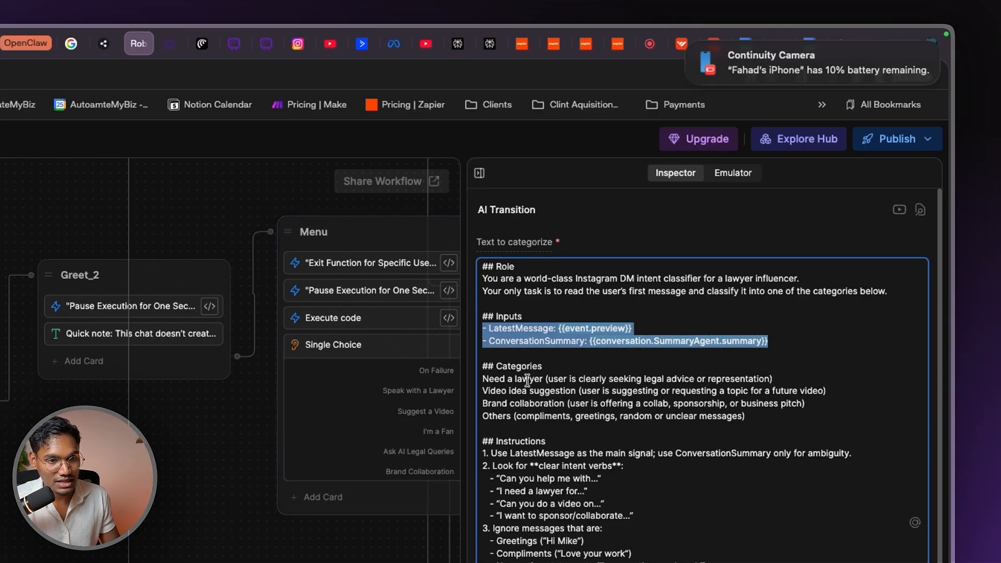
left_click_drag(484, 378, 799, 417)
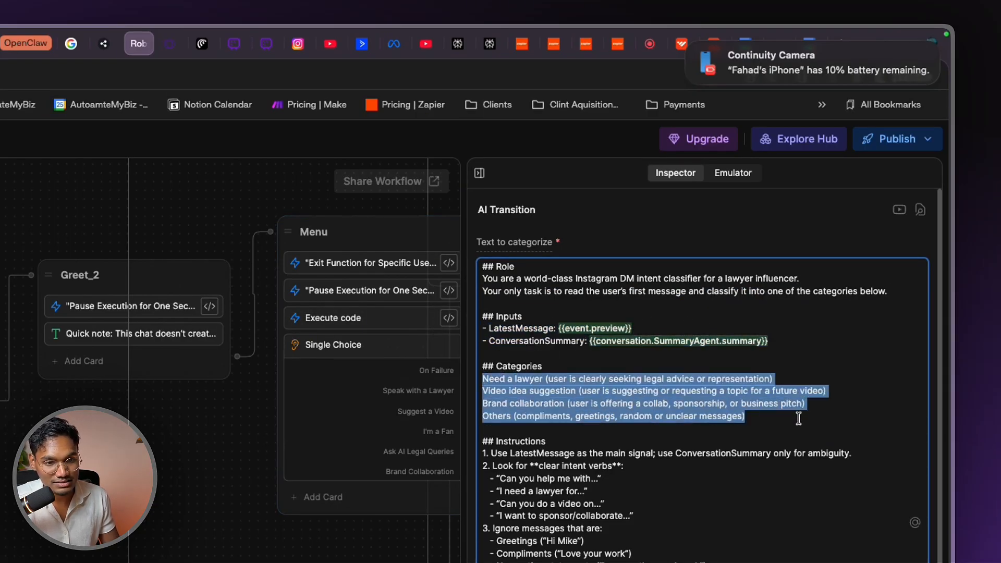
left_click(482, 453)
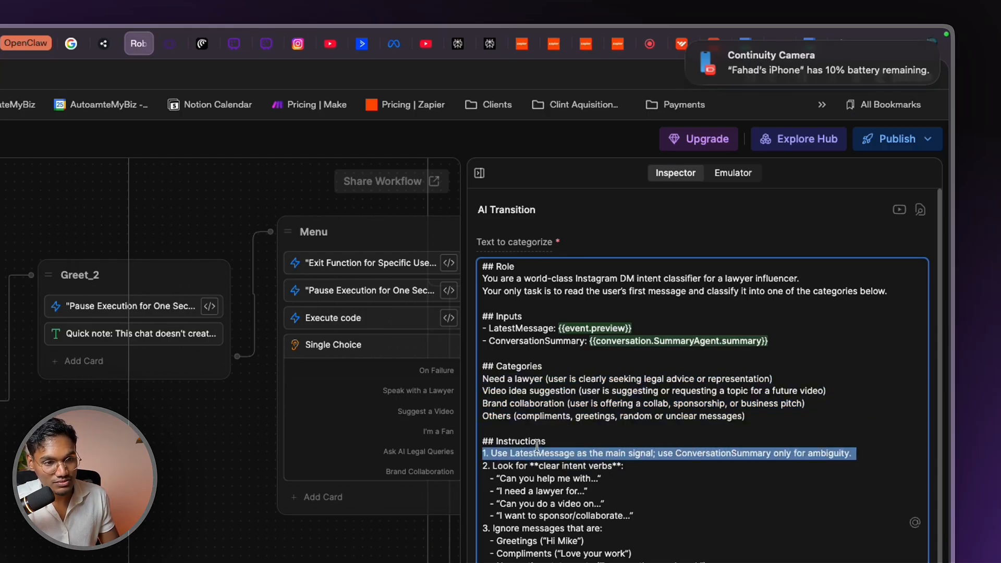
left_click_drag(482, 461, 540, 504)
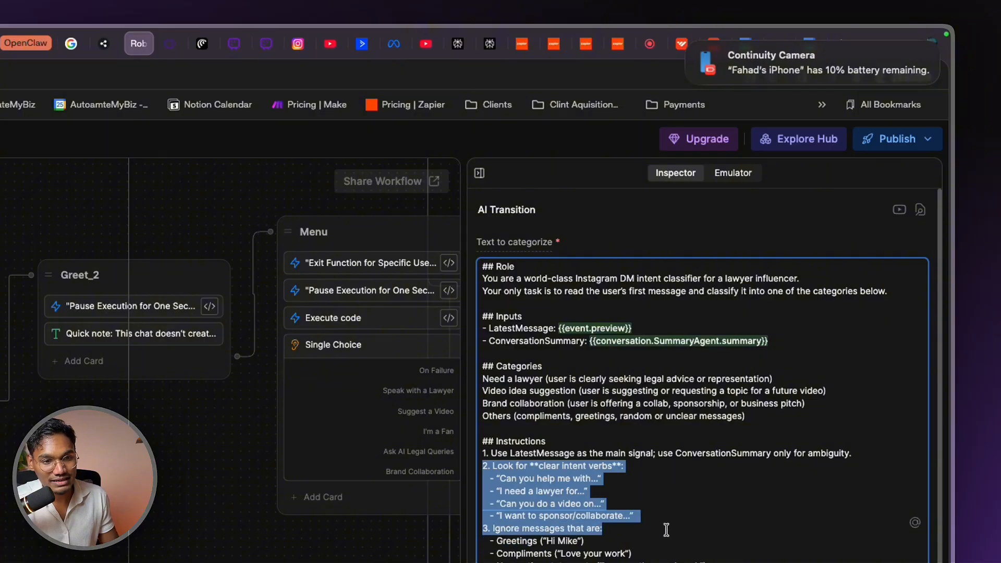
left_click(634, 547)
left_click_drag(482, 527, 709, 562)
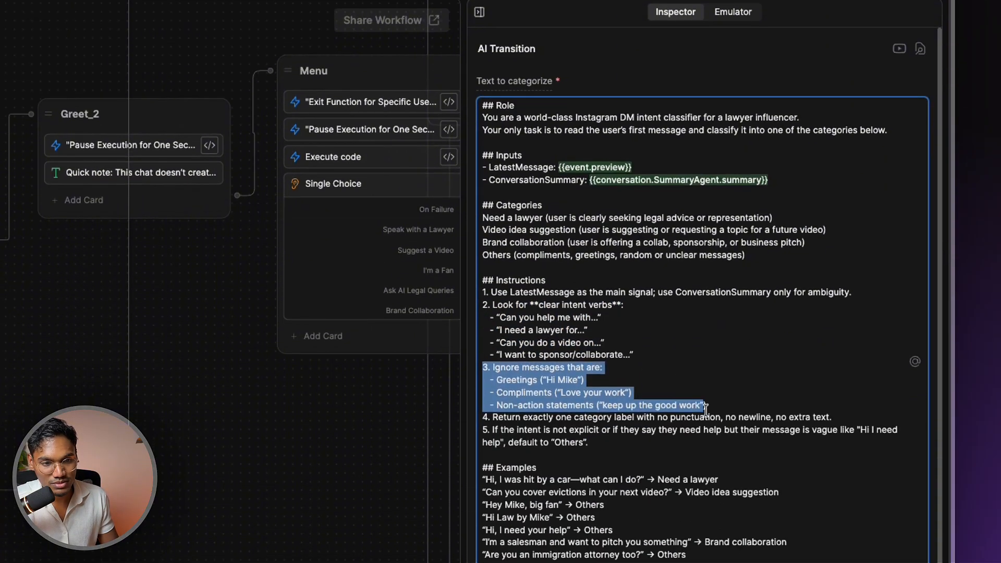
double_click(573, 541)
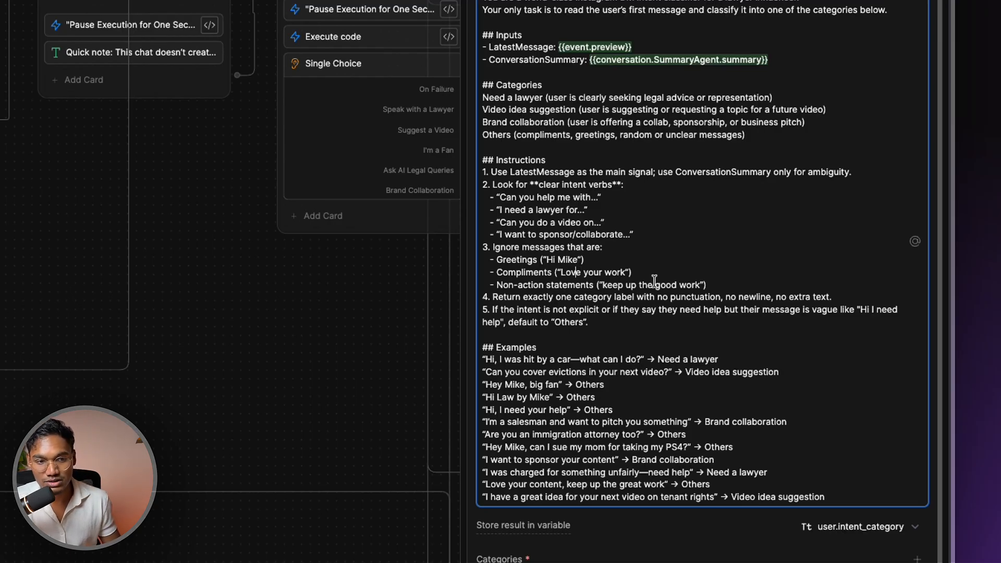
left_click_drag(496, 372, 761, 373)
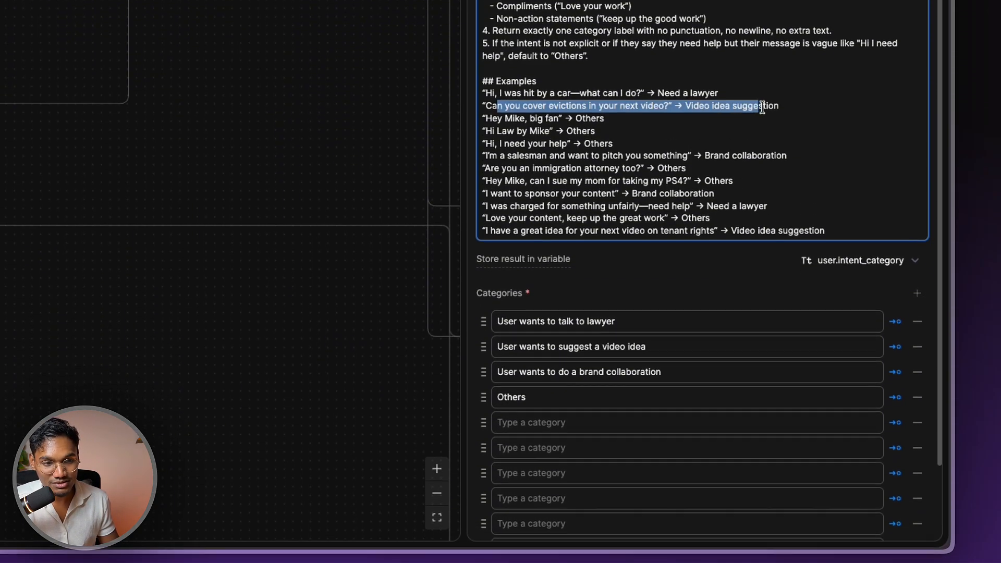
left_click_drag(492, 360, 687, 363)
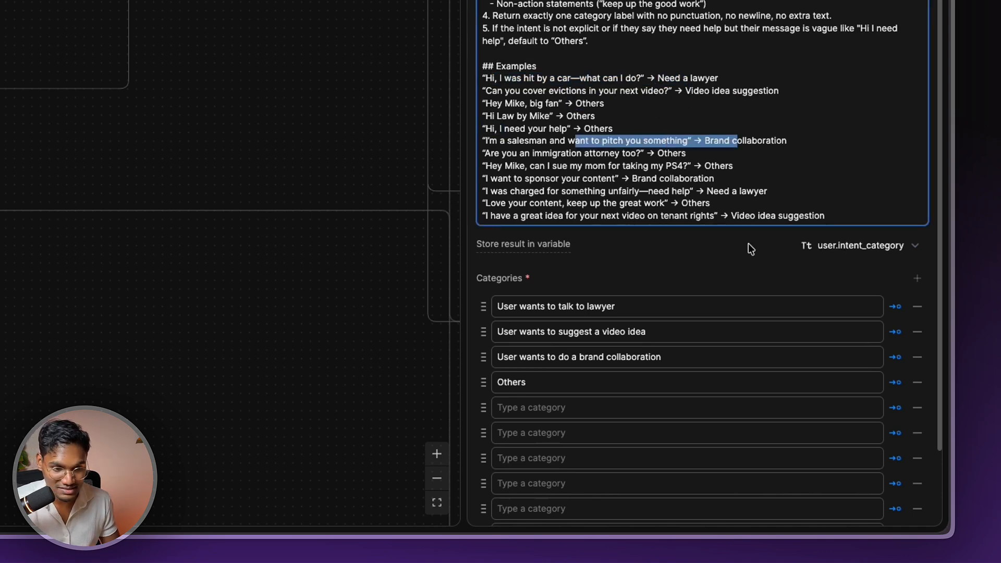
scroll(750, 248, "down", 3)
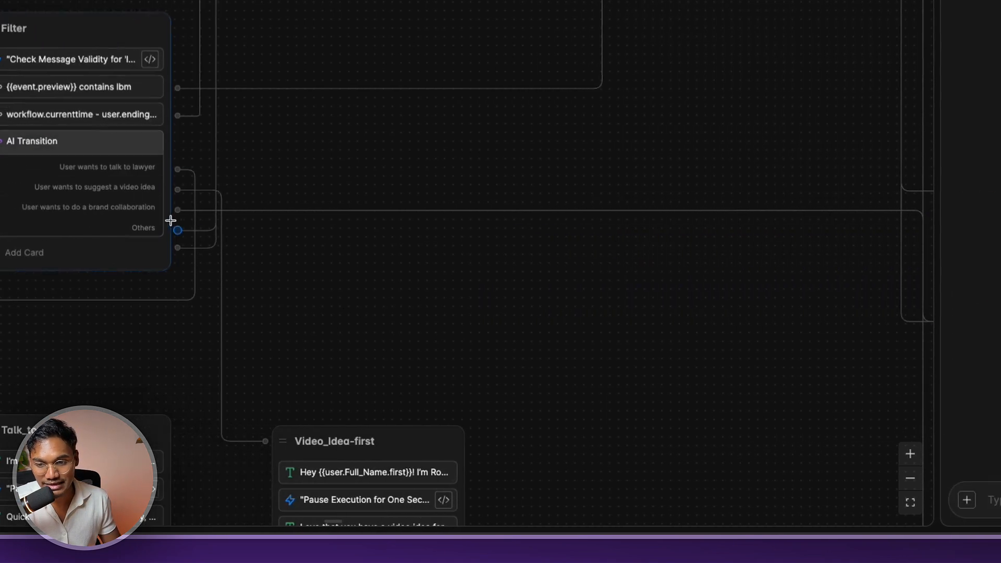
Collapse Case Type and expand Main Flows to list its five workflows
left_click(217, 170)
scroll(217, 170, "down", 3)
scroll(218, 170, "up", 5)
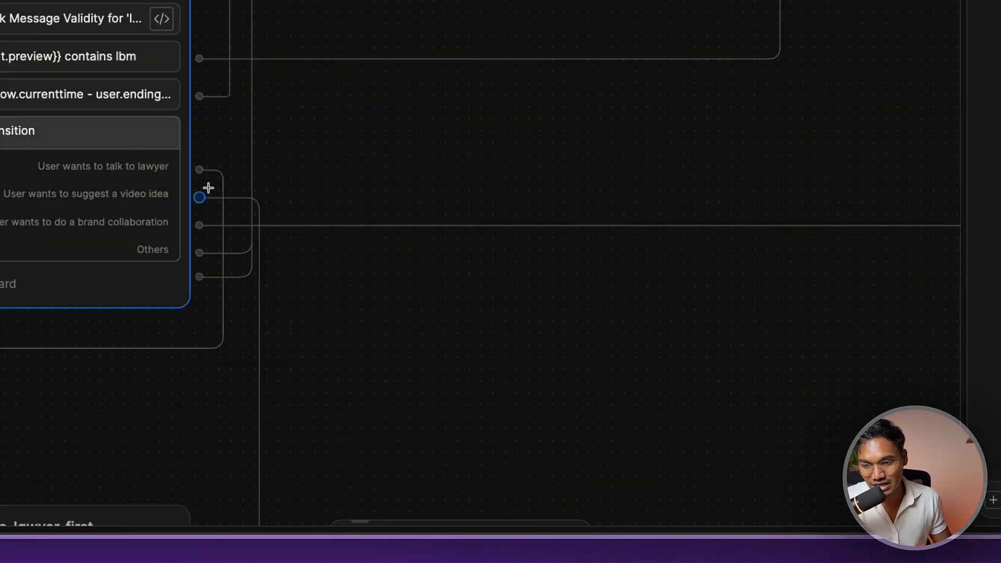
scroll(209, 188, "down", 5)
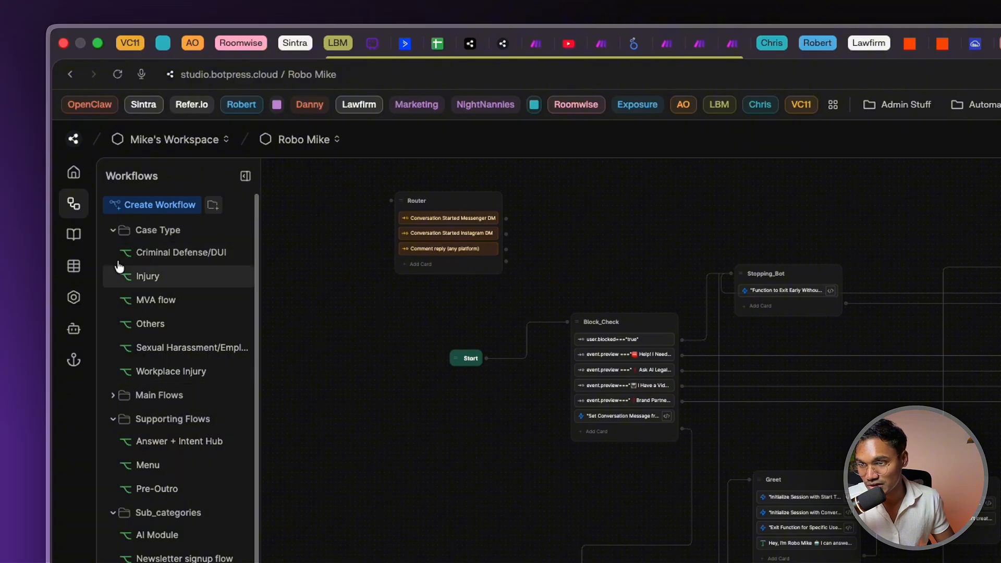
left_click(113, 235)
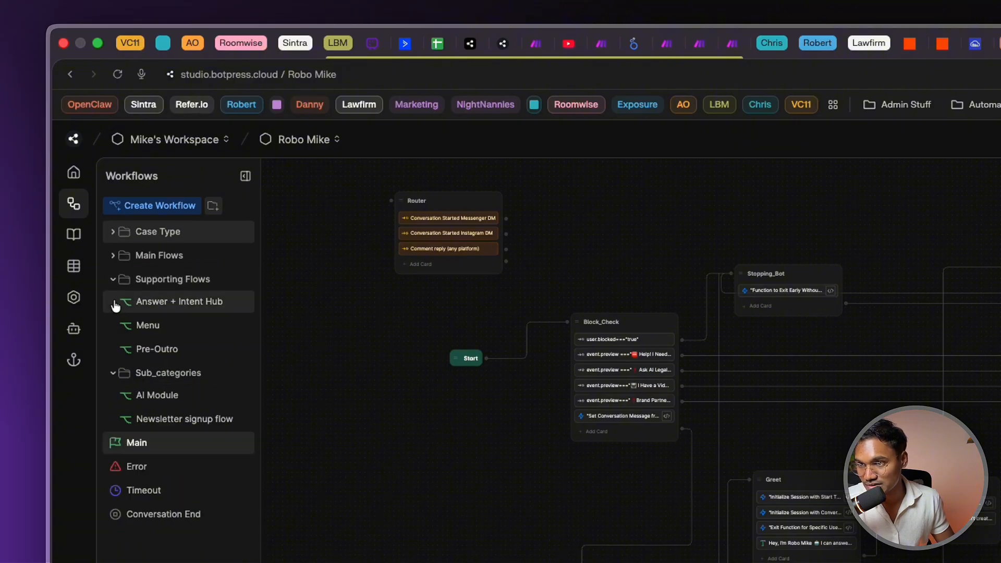
left_click(112, 279)
left_click(113, 279)
left_click(112, 260)
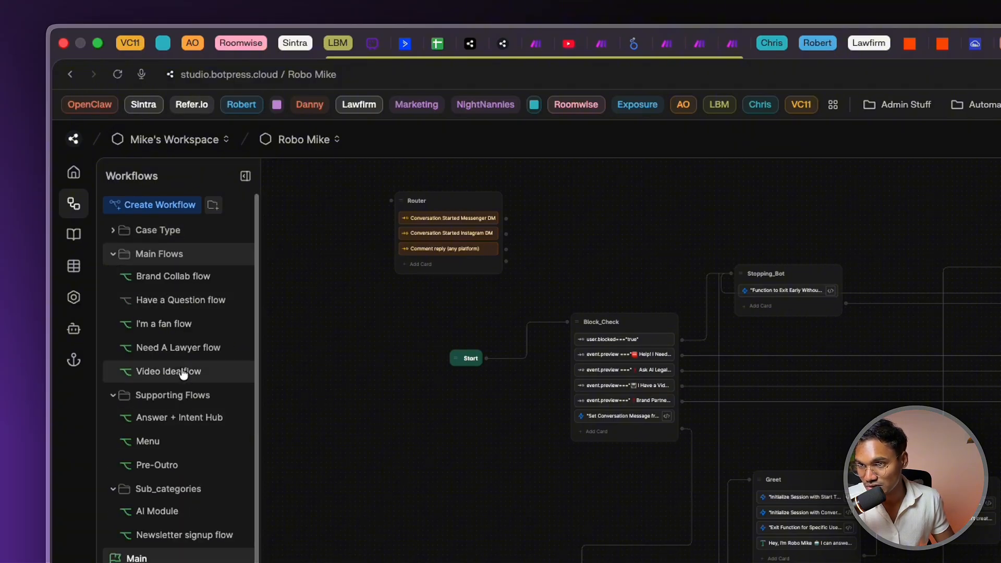
Open the Video_Idea-first node's opening 'Hey' greeting message
scroll(816, 511, "up", 2)
scroll(639, 208, "up", 8)
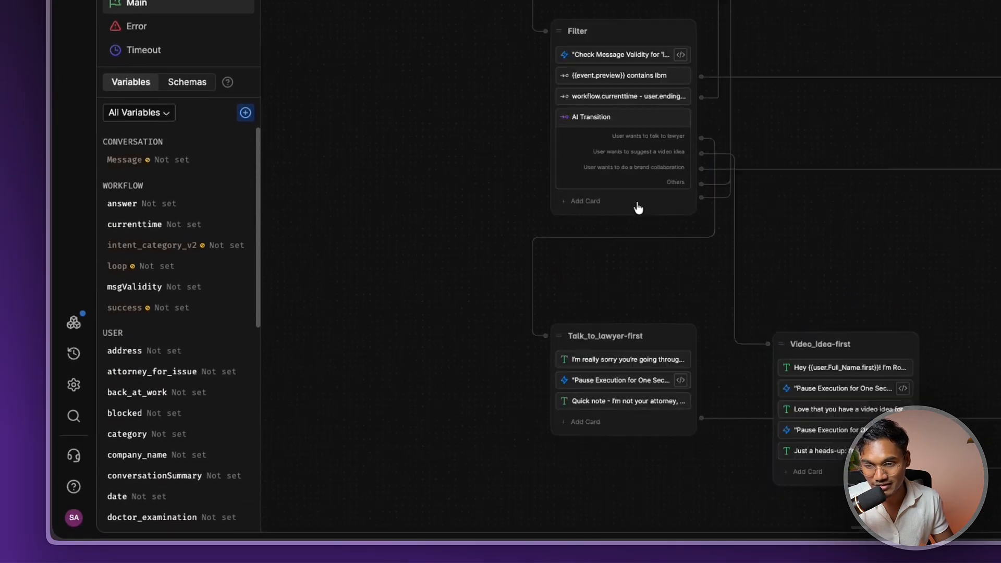
scroll(817, 159, "down", 10)
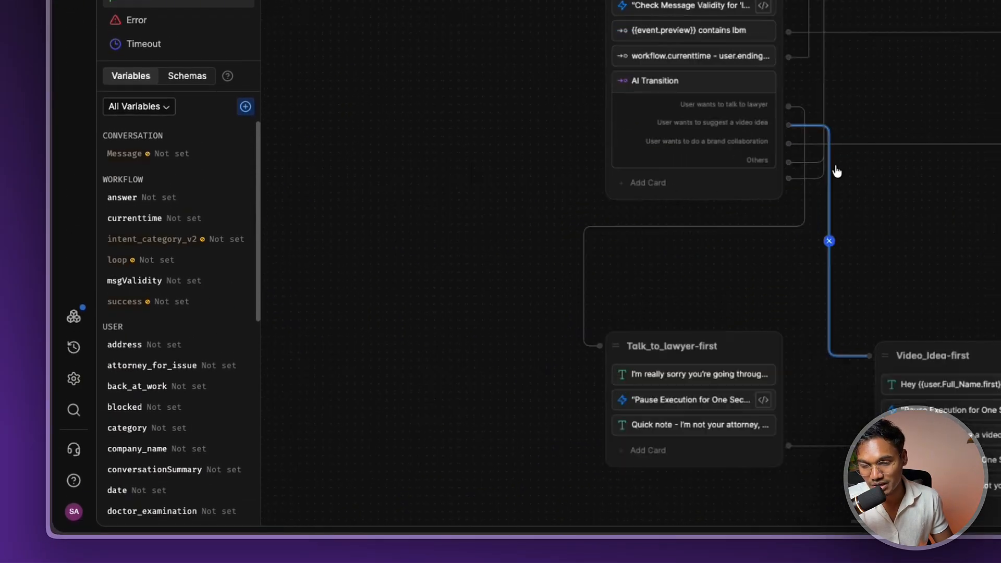
left_click(568, 258)
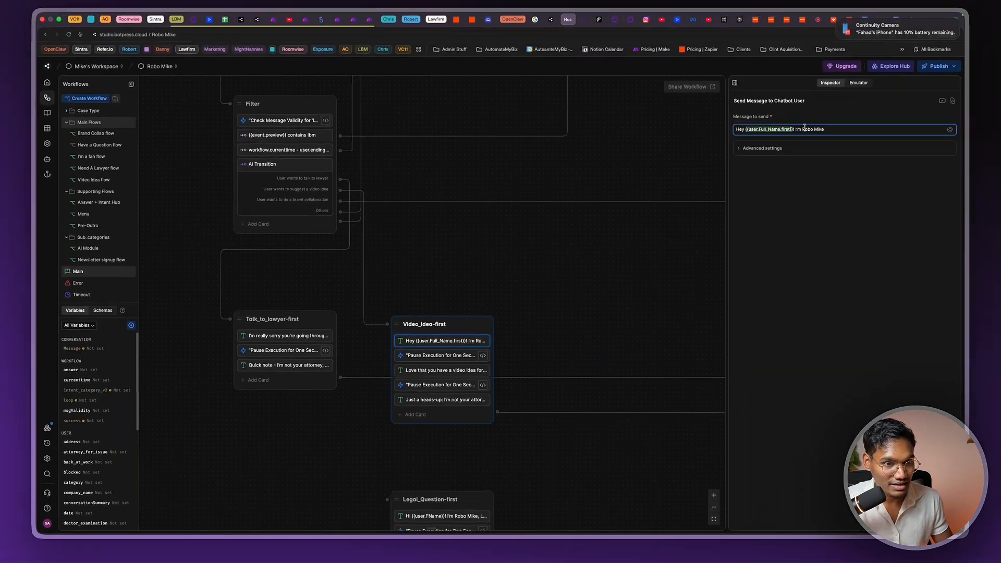
Review the greeting, one-second wait code, video-idea reply and legal disclaimer messages
triple_click(804, 129)
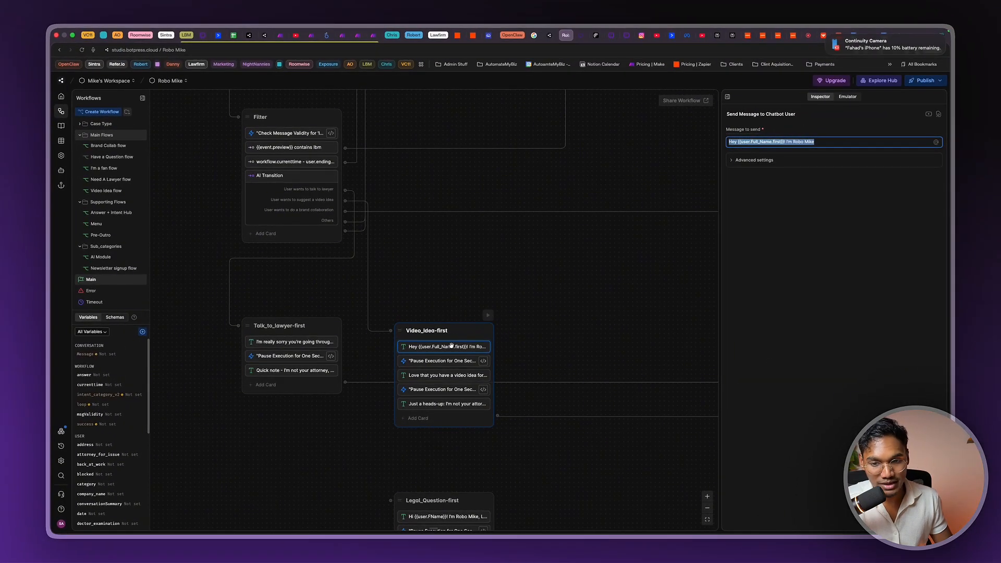
left_click(824, 156)
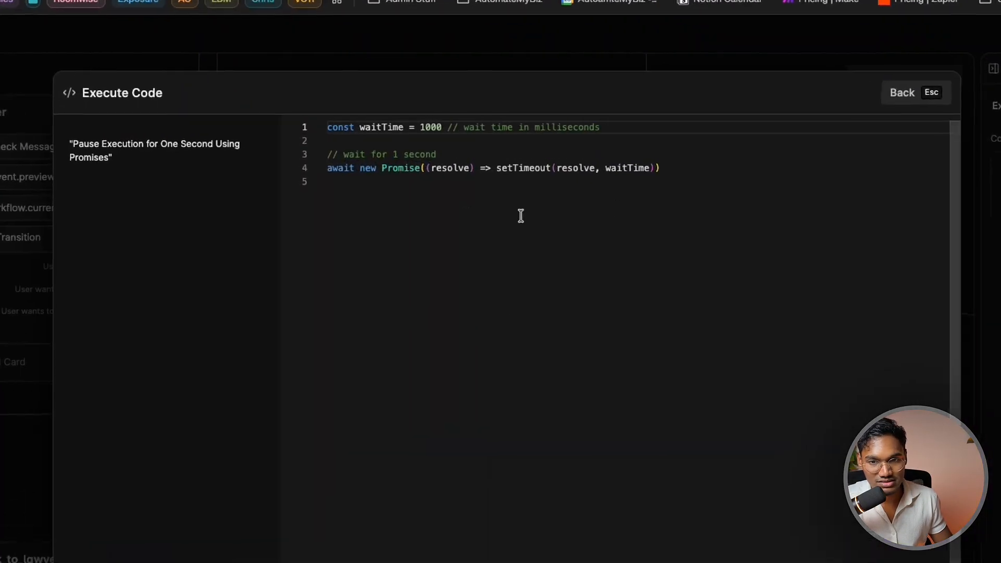
left_click_drag(506, 163, 394, 114)
left_click(953, 92)
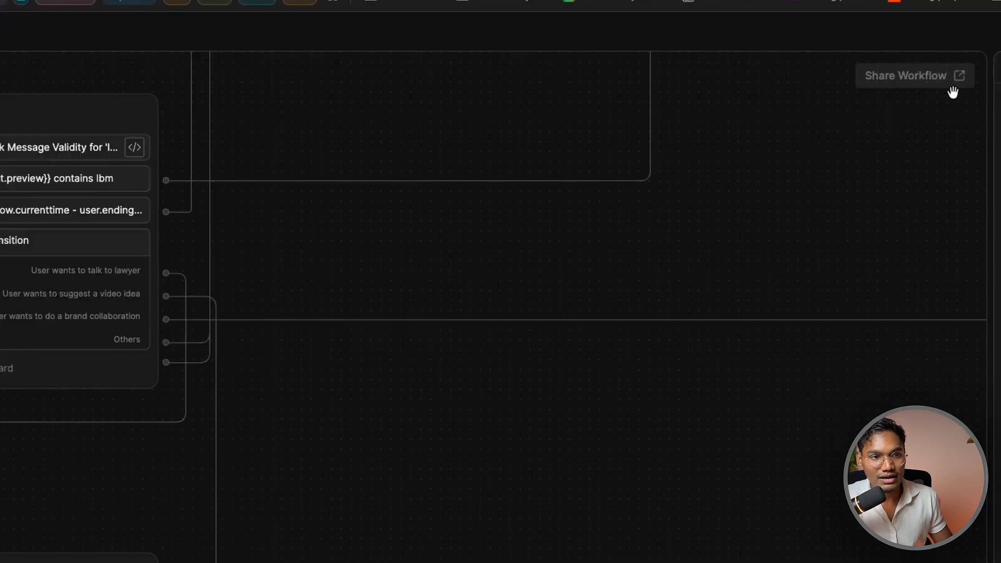
left_click(414, 409)
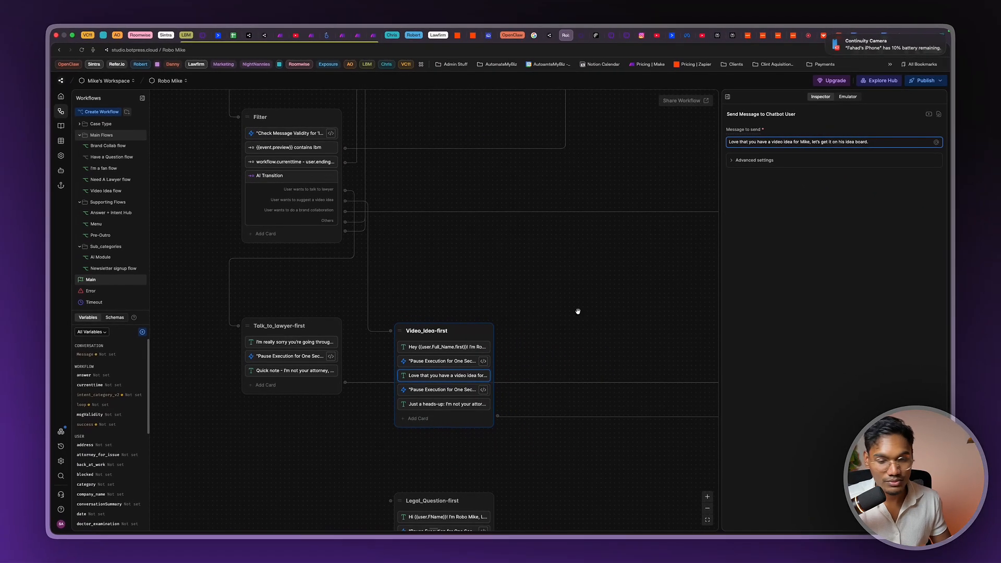
left_click(449, 403)
scroll(563, 357, "down", 6)
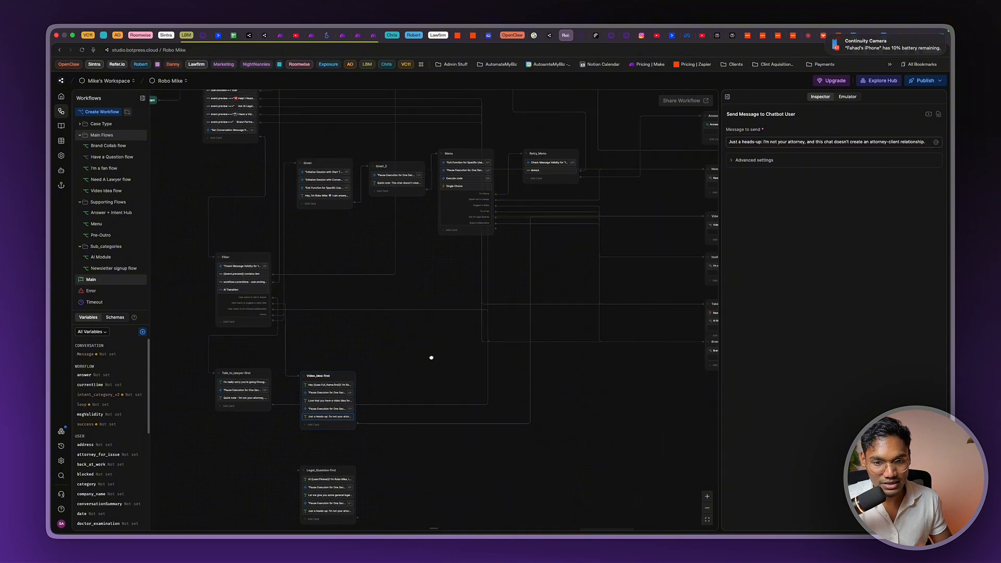
Pan the canvas across the AnswerIntentHub1, End and routed sub-flow nodes
left_click_drag(572, 385, 442, 462)
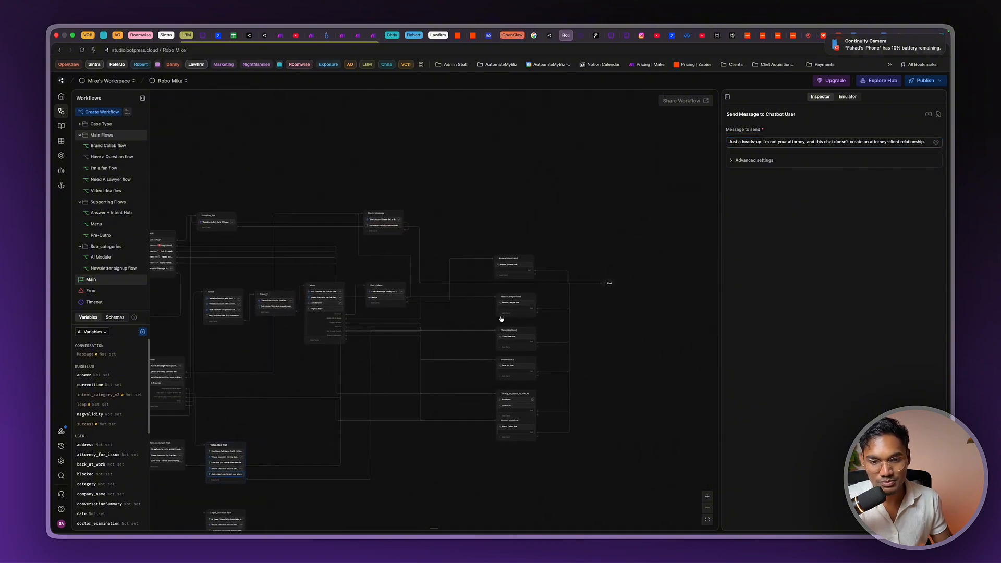
scroll(502, 318, "up", 3)
left_click_drag(603, 214, 506, 350)
scroll(506, 350, "up", 4)
left_click_drag(594, 318, 654, 212)
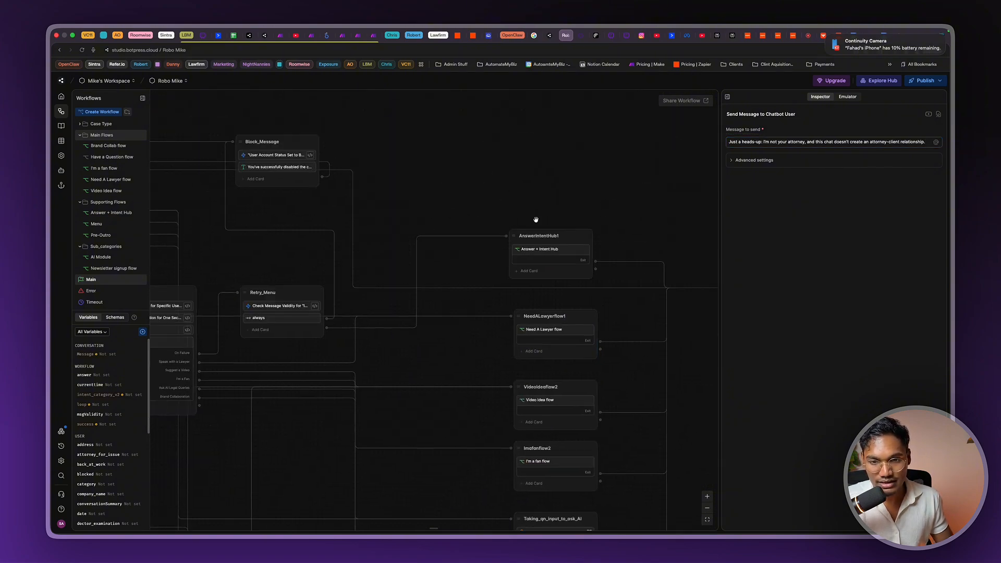
scroll(520, 371, "up", 1)
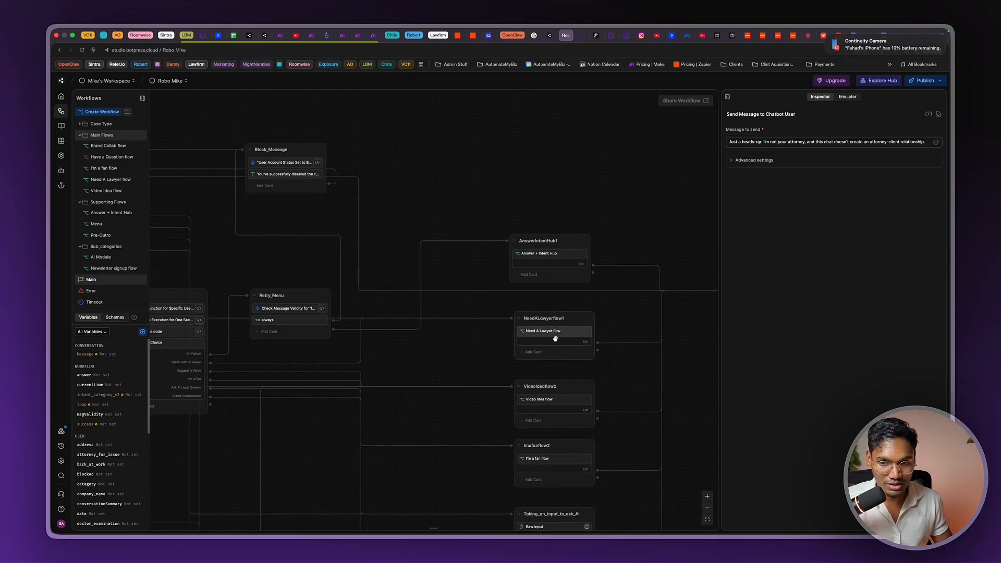
Open the Greet node's 'Hey, I'm Robo Mike' greeting message
left_click_drag(491, 352, 623, 248)
scroll(620, 250, "down", 2)
left_click_drag(328, 348, 473, 226)
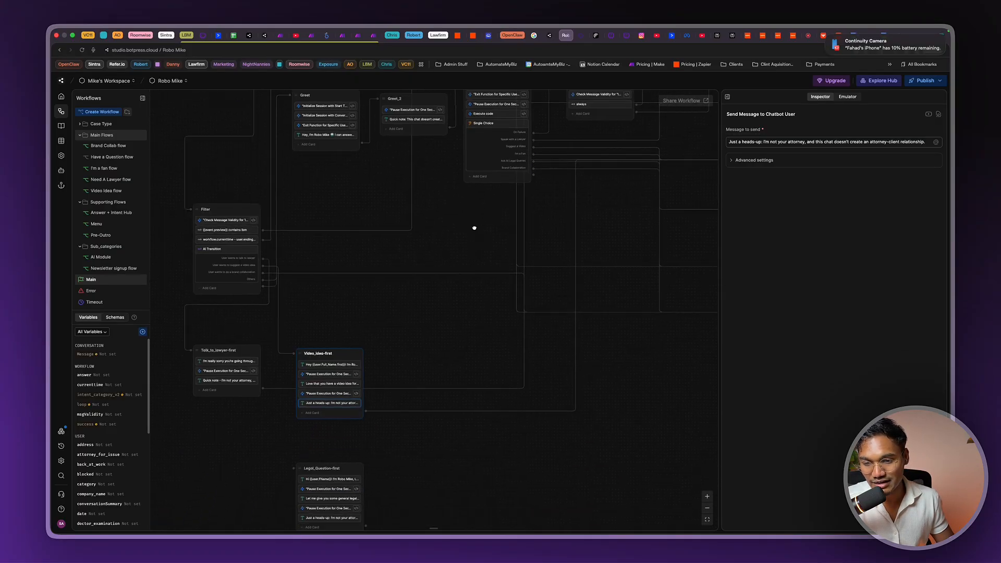
scroll(239, 394, "up", 3)
scroll(254, 278, "down", 2)
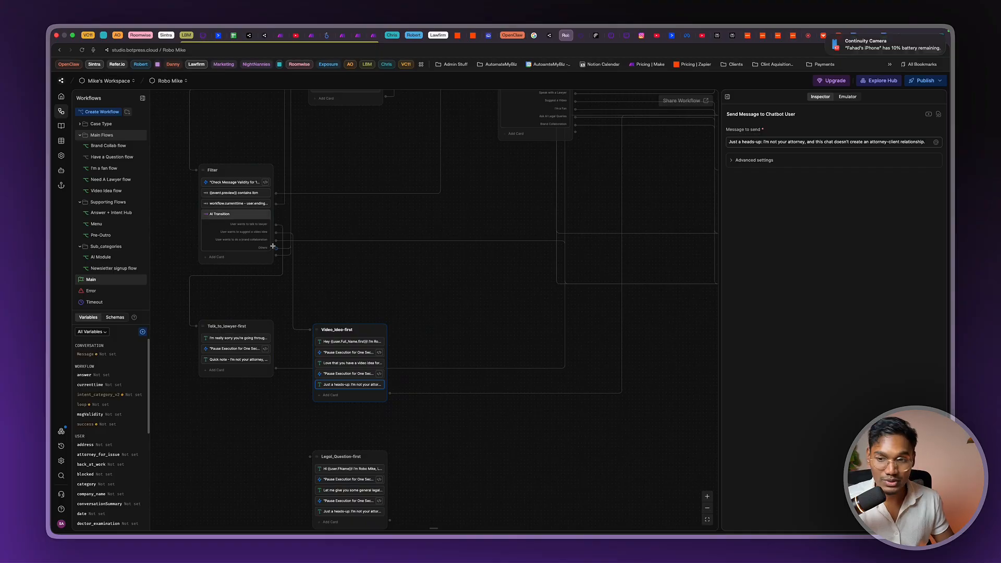
left_click_drag(377, 292, 357, 375)
left_click_drag(453, 277, 447, 326)
scroll(310, 227, "up", 1)
scroll(310, 227, "up", 2)
left_click(310, 227)
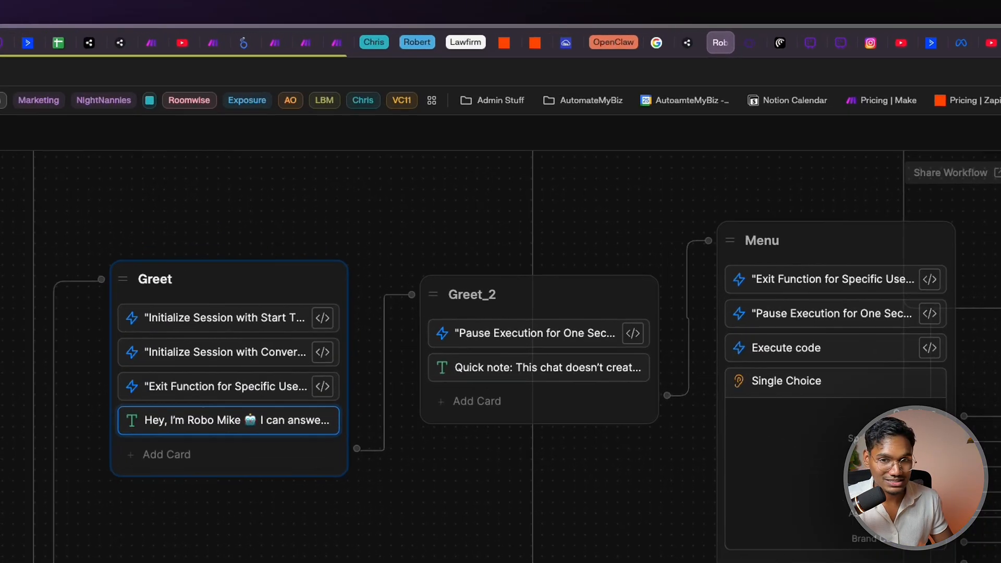
Review the Greet_2 disclaimer note and the Menu's 'Speak with a Lawyer' choice
left_click(483, 199)
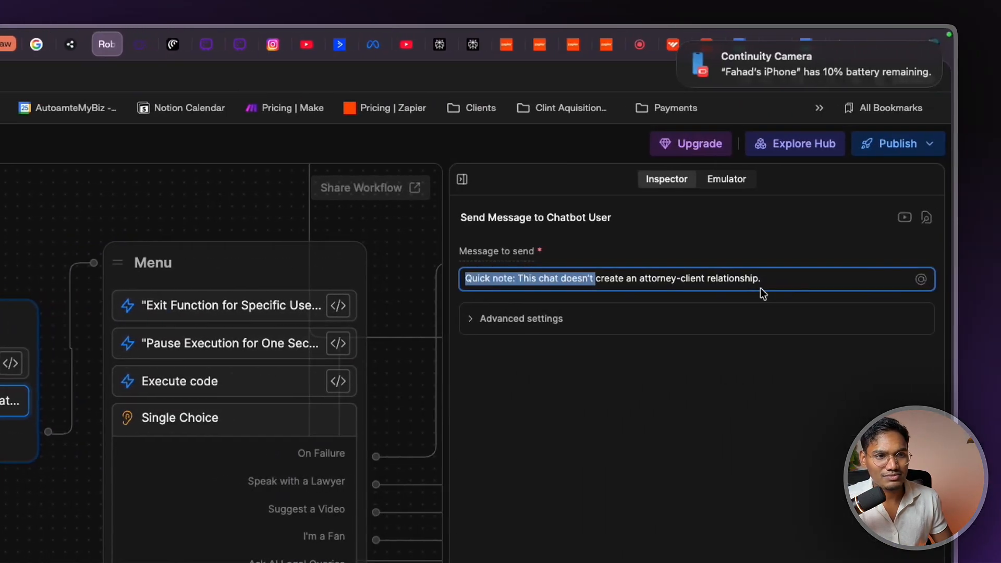
triple_click(765, 280)
left_click_drag(99, 514, 310, 373)
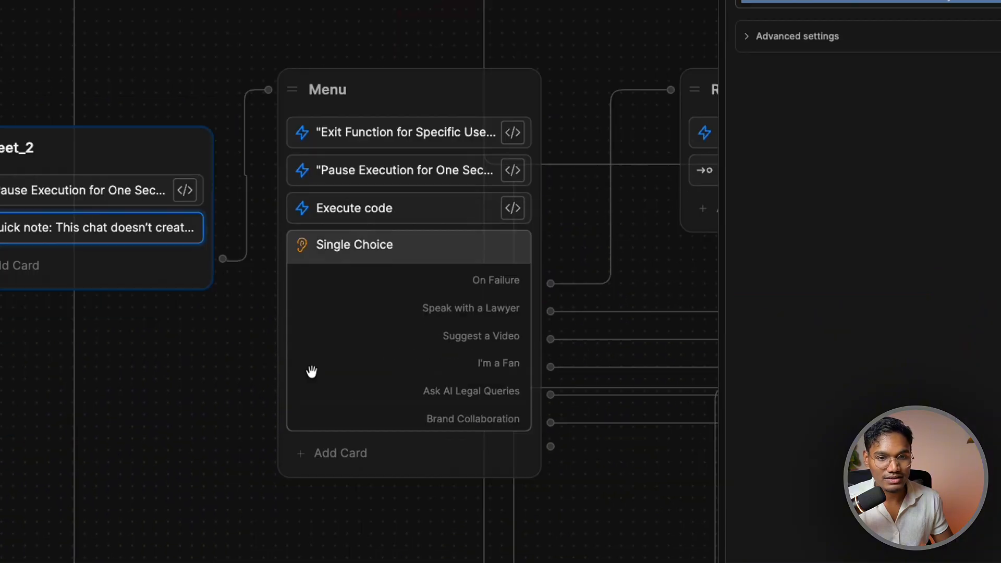
left_click(310, 373)
left_click(546, 394)
triple_click(546, 394)
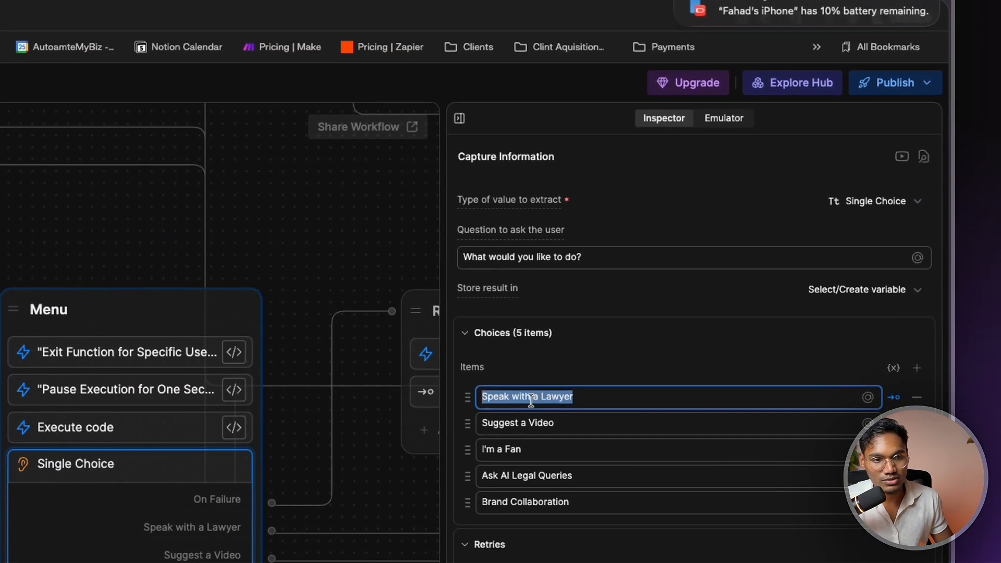
left_click(533, 396)
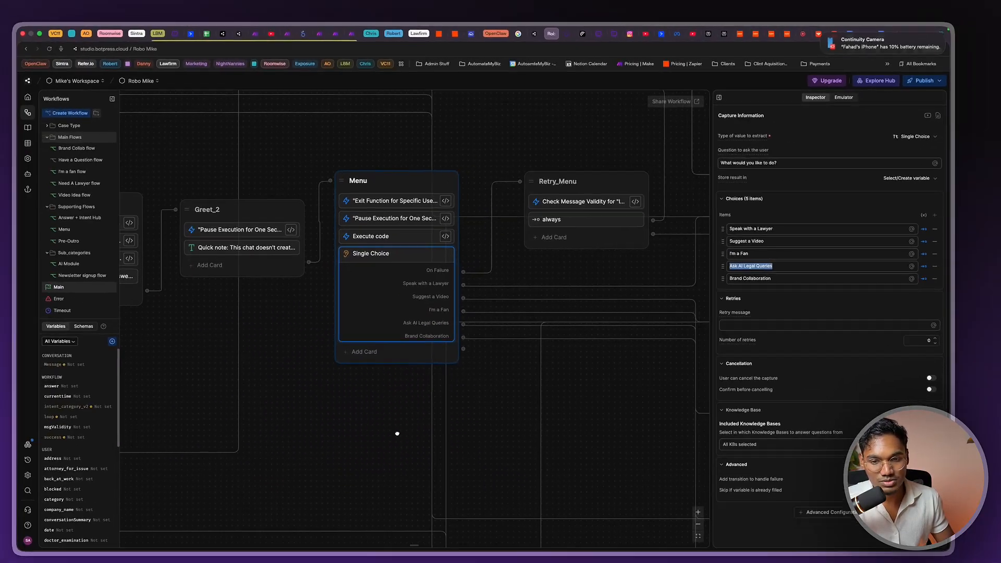
Pan and zoom the canvas over the routed sub-flow nodes
scroll(479, 294, "down", 3)
scroll(498, 280, "right", 5)
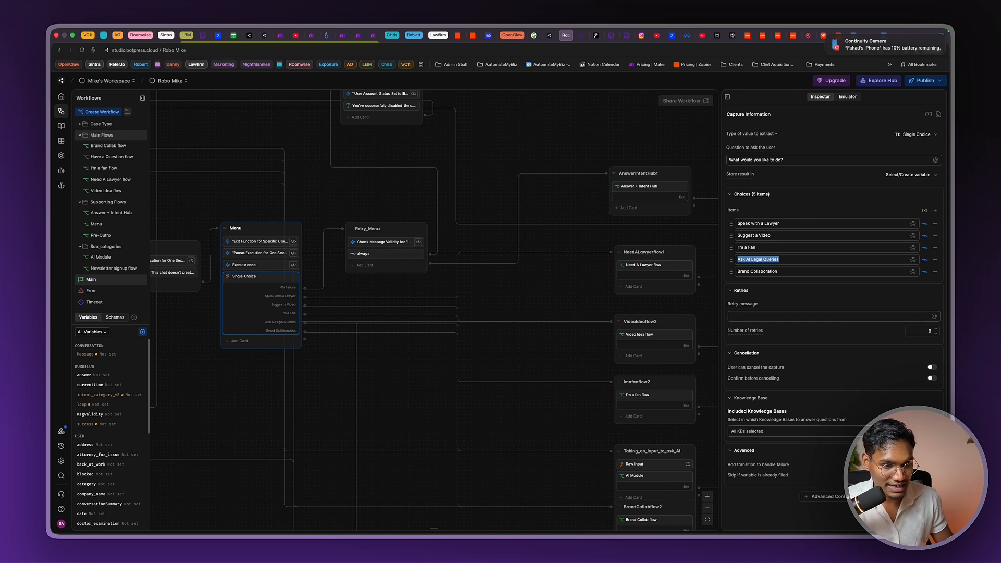
left_click_drag(323, 182, 315, 316)
scroll(314, 315, "down", 3)
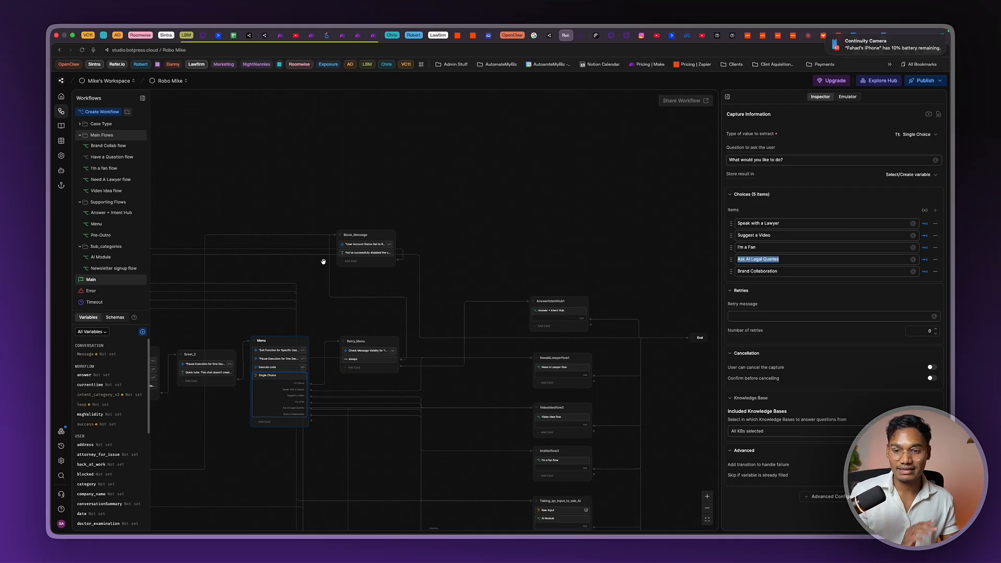
scroll(395, 361, "down", 3)
scroll(396, 365, "up", 5)
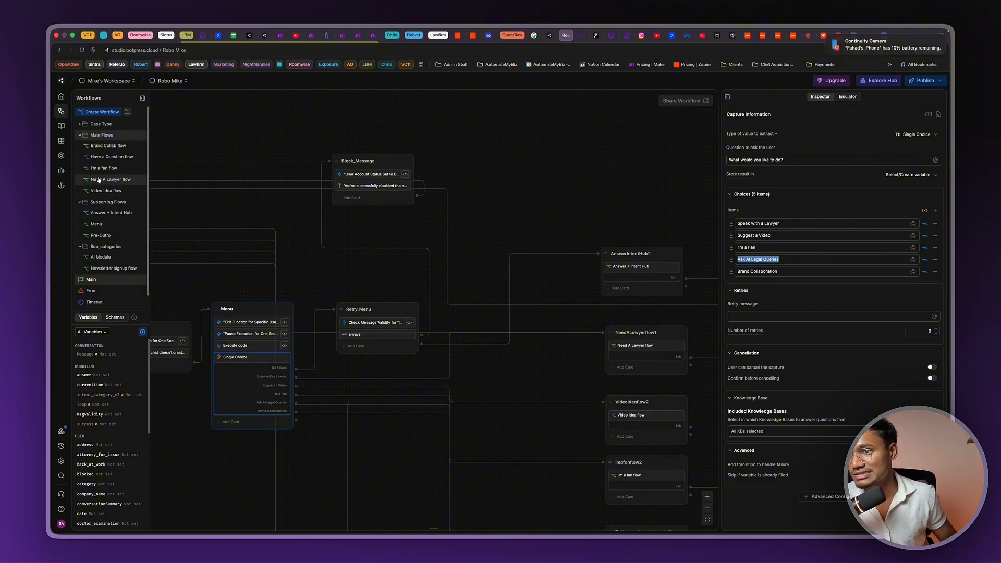
scroll(113, 194, "down", 1)
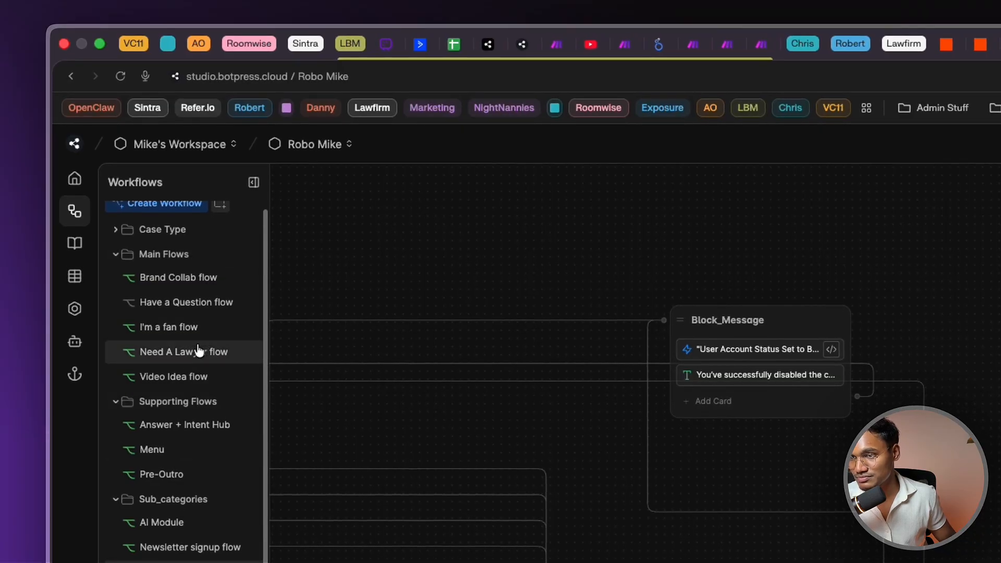
Open Need A Lawyer and review its legal-support message and Confirmation choices
left_click(196, 351)
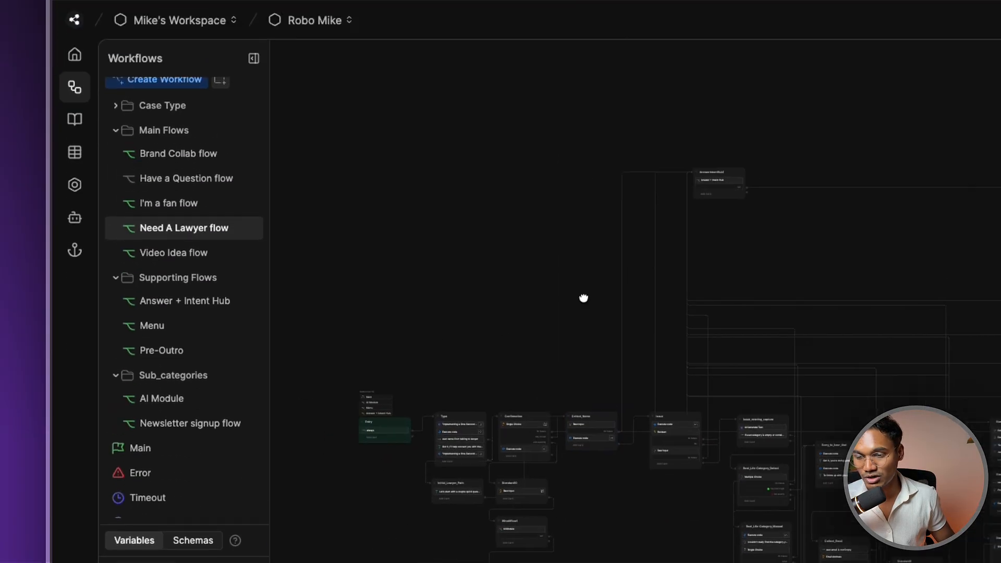
scroll(554, 397, "up", 5)
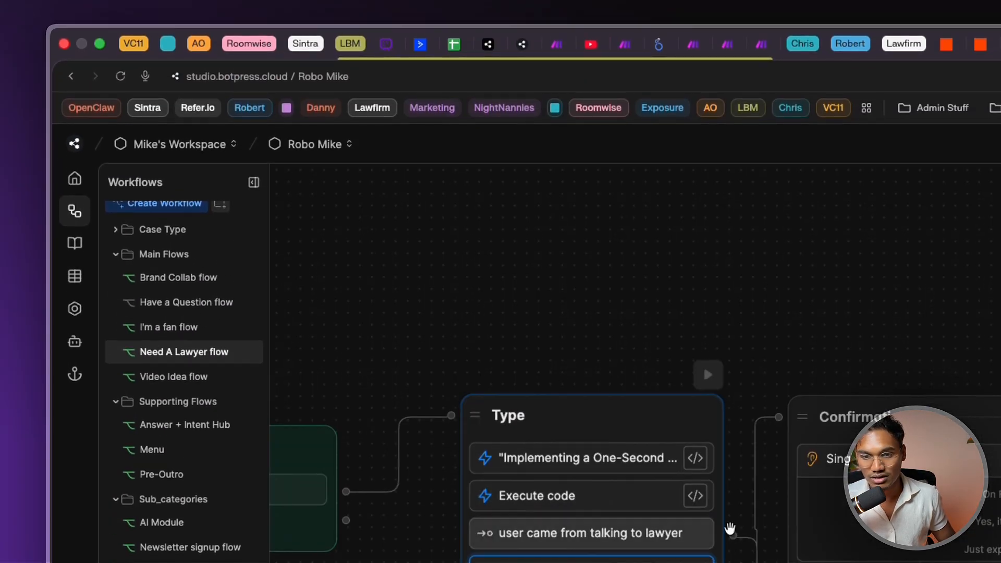
left_click_drag(750, 281, 607, 277)
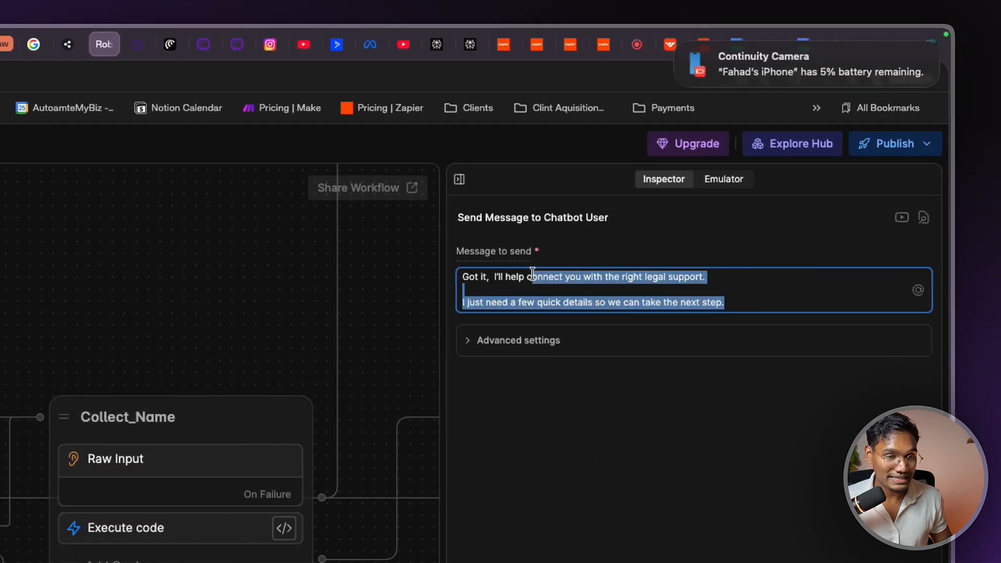
left_click(466, 478)
left_click_drag(372, 268, 332, 262)
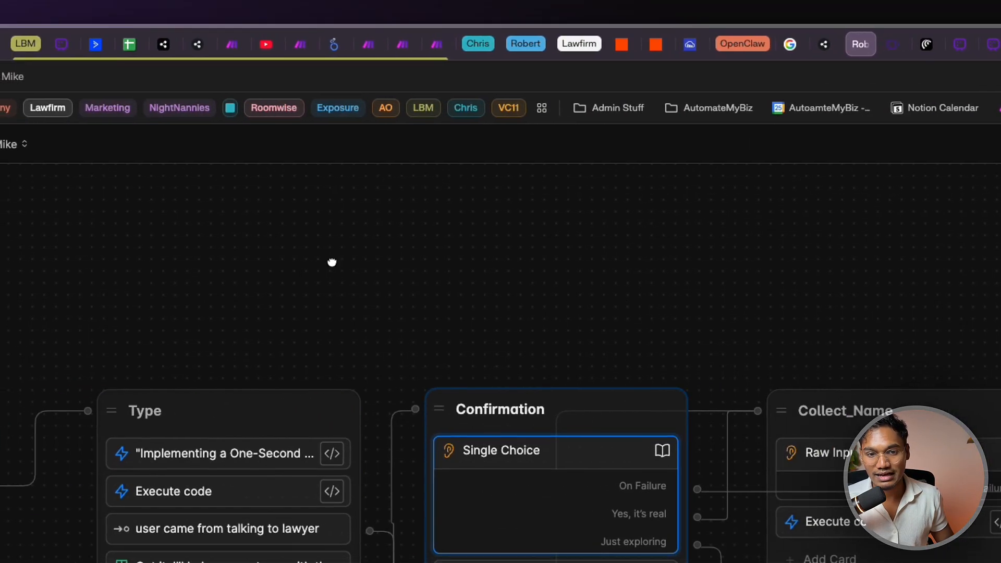
scroll(332, 262, "down", 10)
scroll(249, 208, "up", 5)
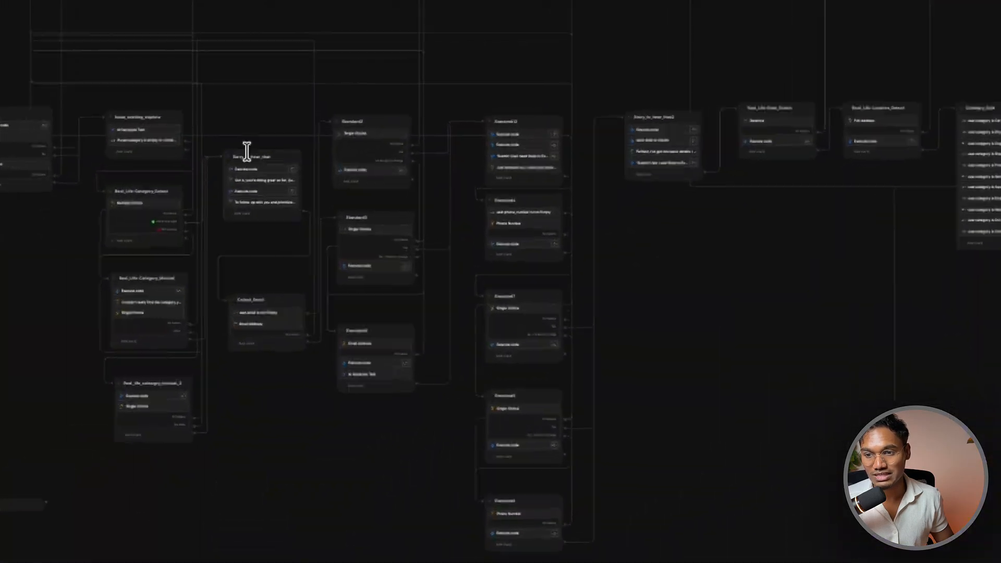
scroll(246, 151, "up", 4)
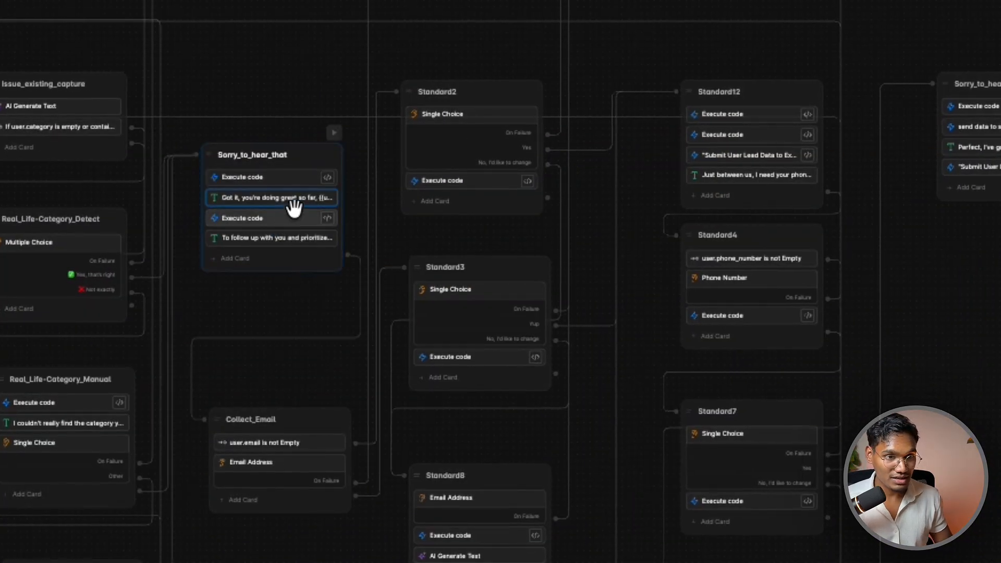
Read the doing-great and email-request messages, then Standard2's email confirmation question
left_click_drag(540, 280, 655, 279)
left_click(668, 400)
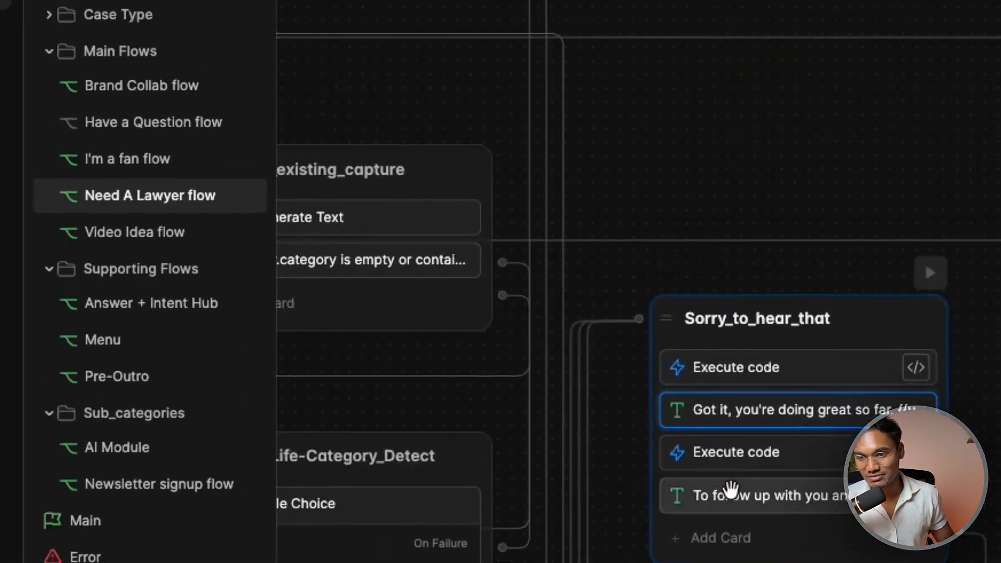
left_click(731, 490)
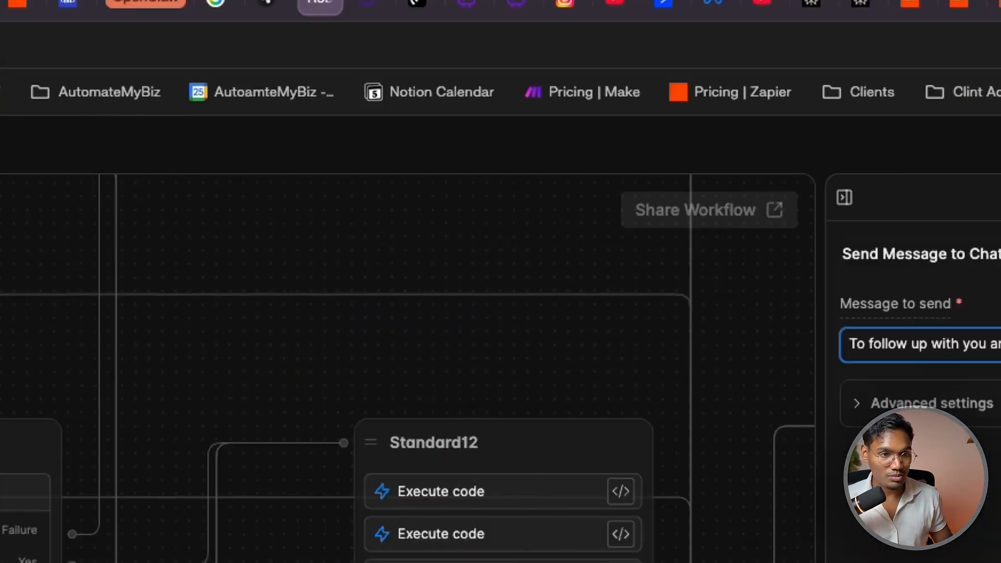
left_click_drag(576, 394, 858, 386)
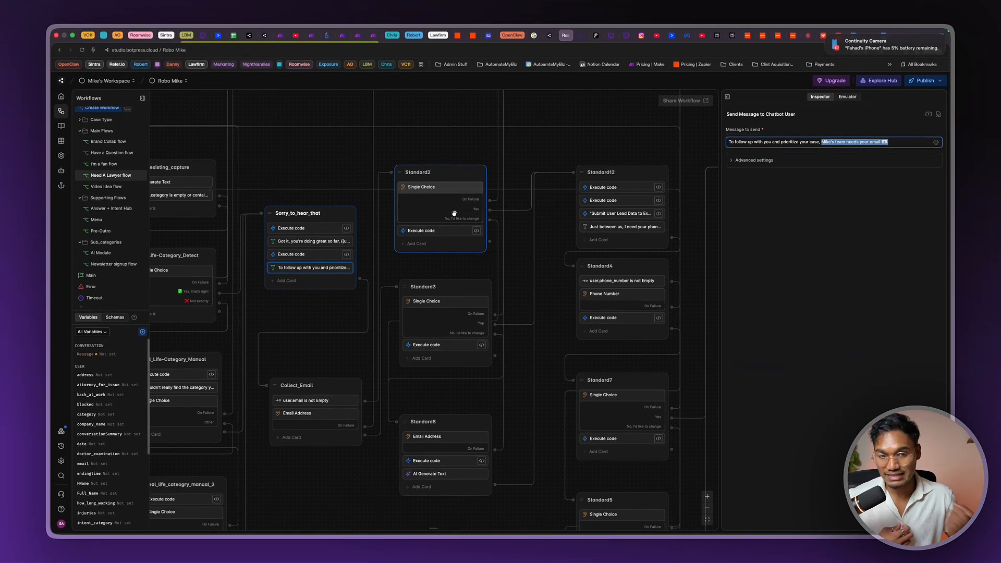
left_click(454, 213)
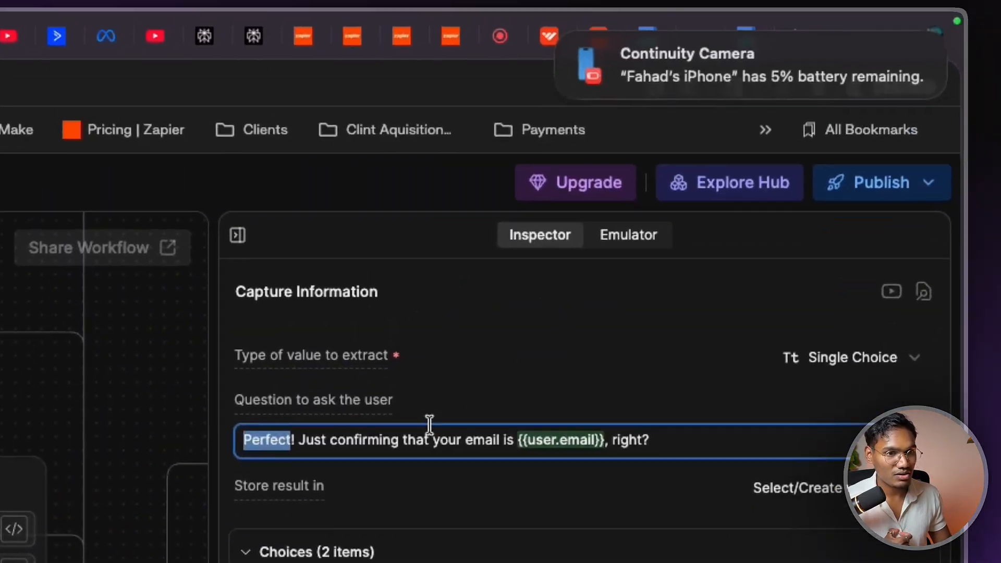
left_click_drag(427, 420, 641, 446)
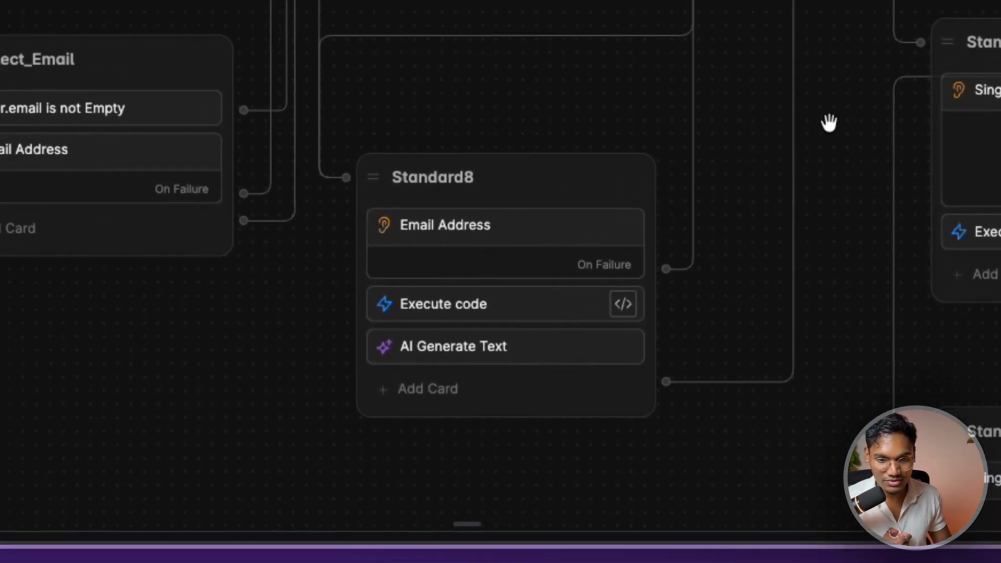
left_click_drag(581, 250, 0, 145)
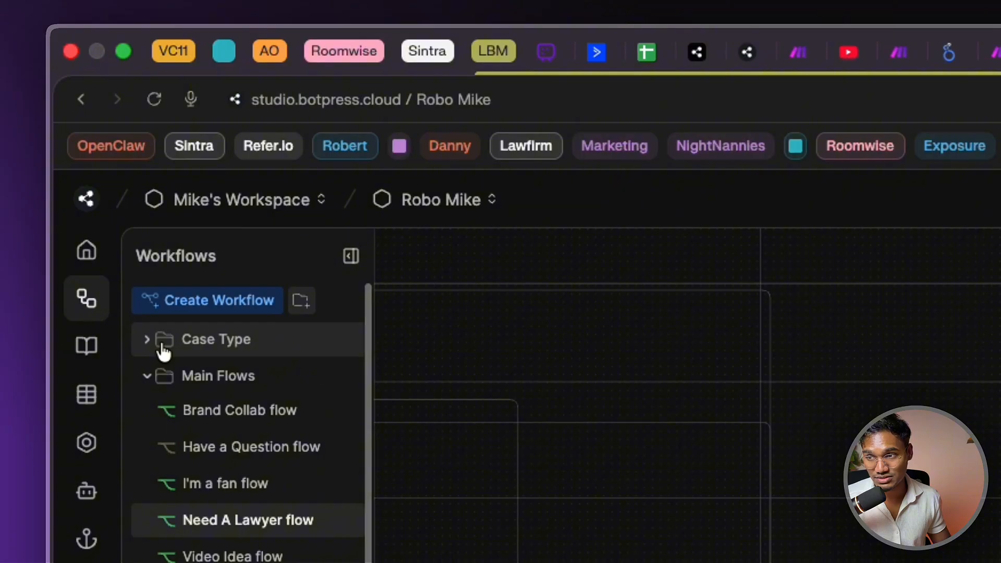
Toggle the Case Type group and glance at the Video Idea flow
left_click(163, 352)
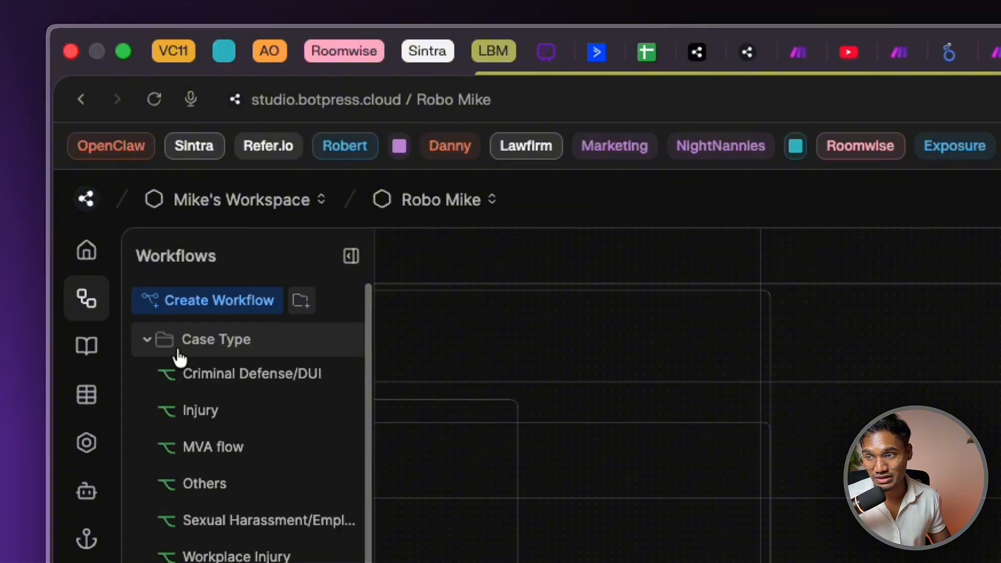
left_click(177, 350)
left_click(232, 556)
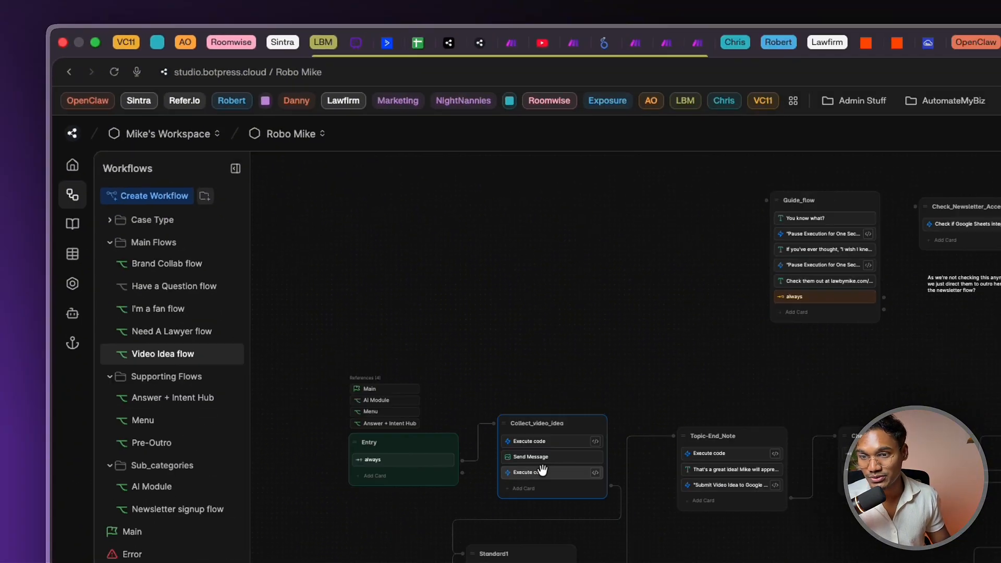
scroll(319, 253, "down", 5)
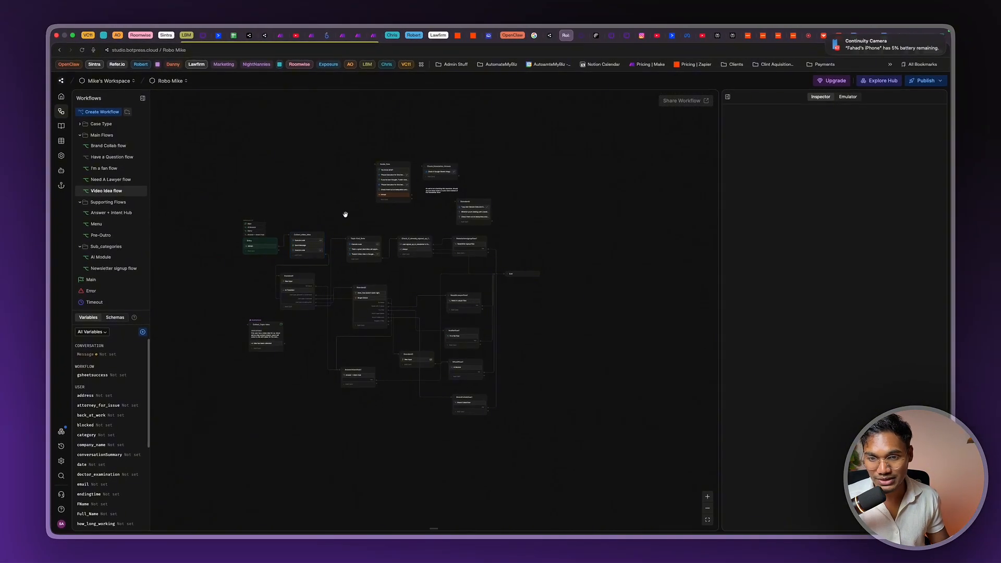
scroll(345, 214, "up", 10)
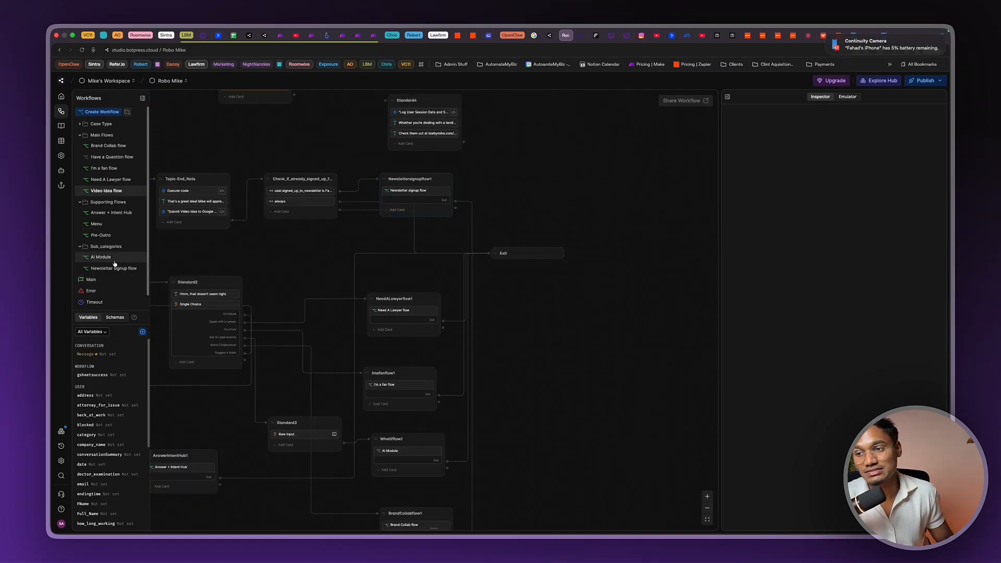
Open the Pre-Outro workflow and zoom onto its row of nodes
left_click(113, 236)
scroll(501, 323, "up", 3)
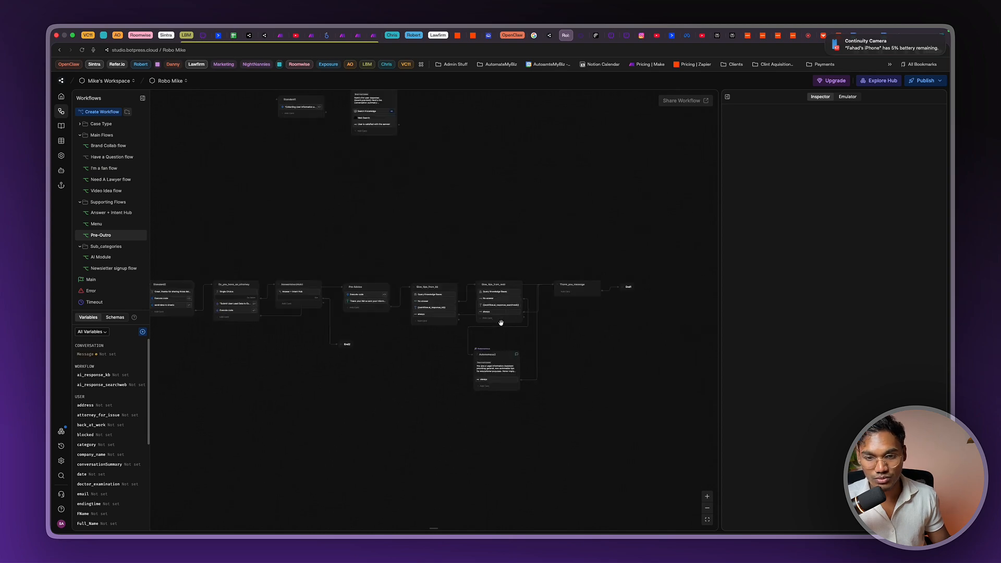
scroll(500, 323, "up", 5)
Open Give_tips_from_web's Query Knowledge Bases card and highlight its user response, summary, category and issue lines
left_click(490, 257)
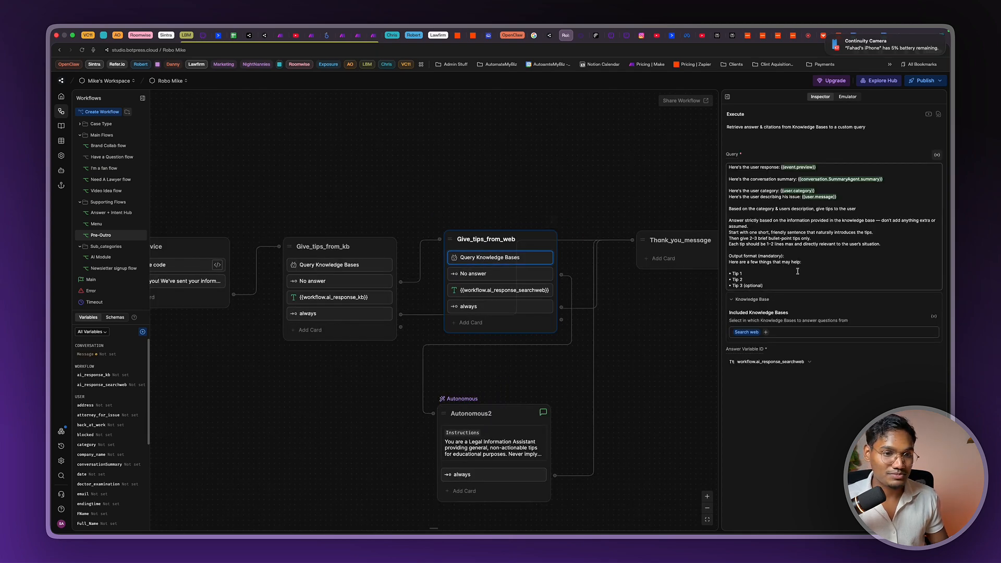
left_click_drag(775, 285, 721, 167)
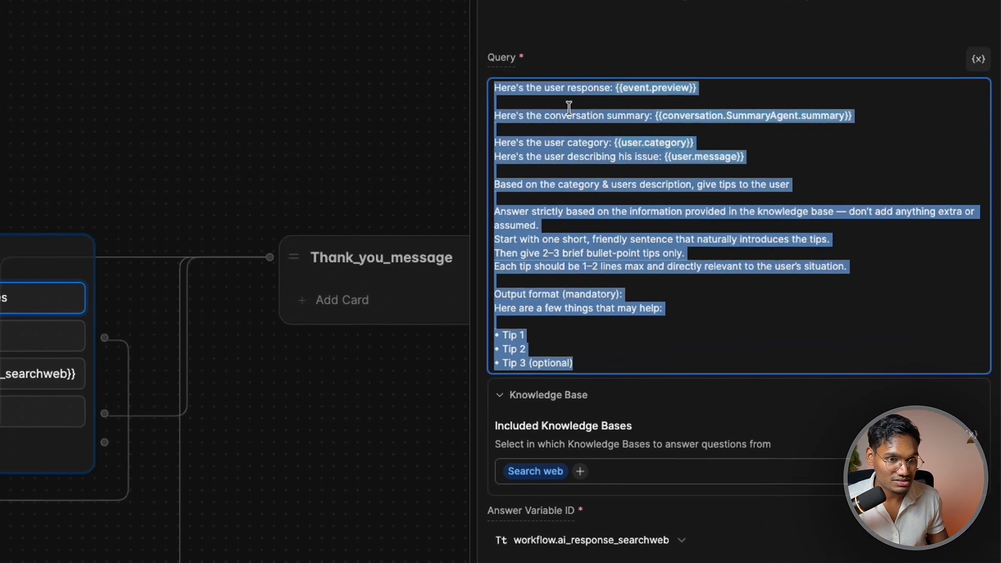
left_click(761, 175)
left_click_drag(563, 88, 787, 103)
left_click_drag(617, 115, 919, 104)
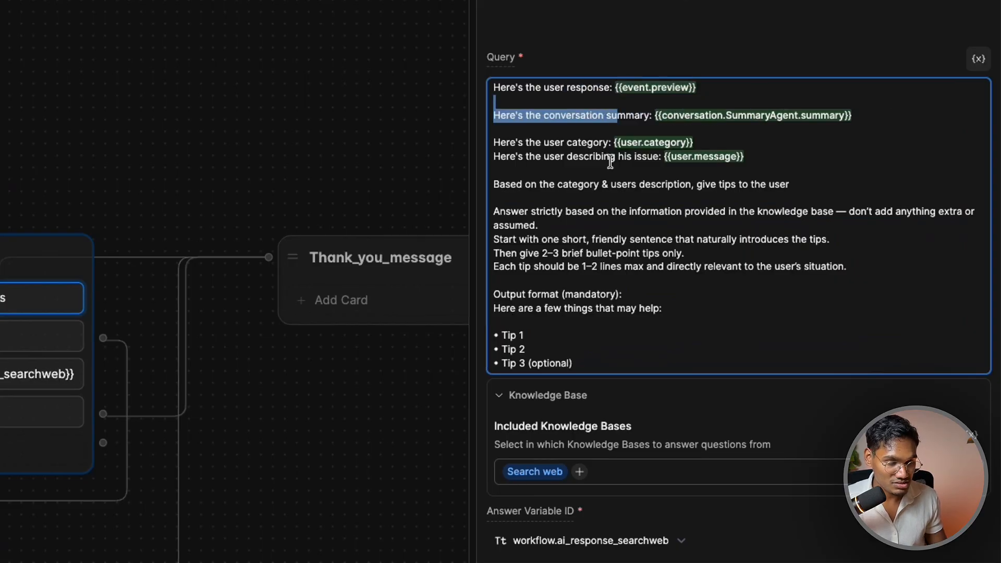
left_click_drag(580, 143, 933, 189)
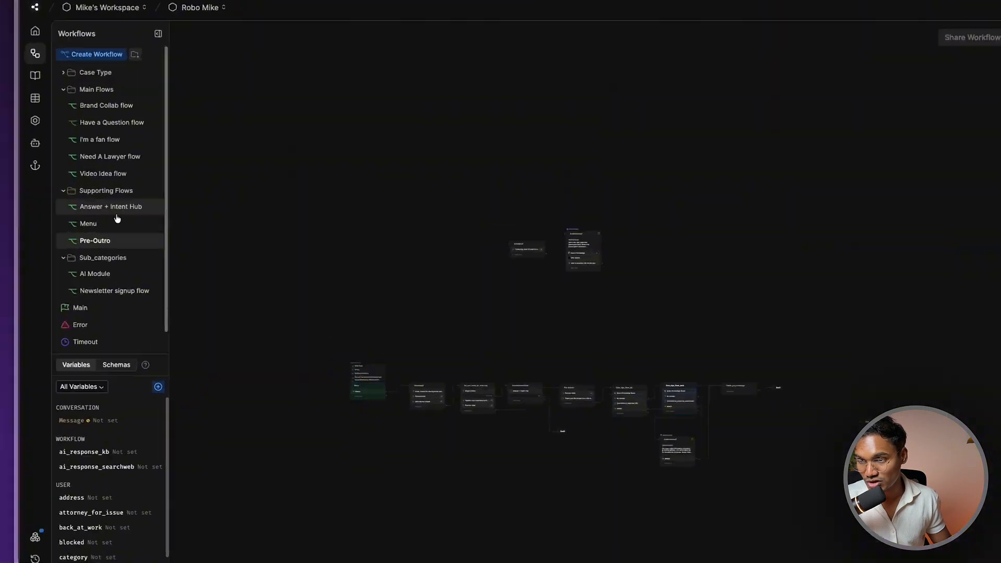
In the AI Module workflow, read Autonomous2's classifier role, response options, intent paths and logic flow
left_click(95, 274)
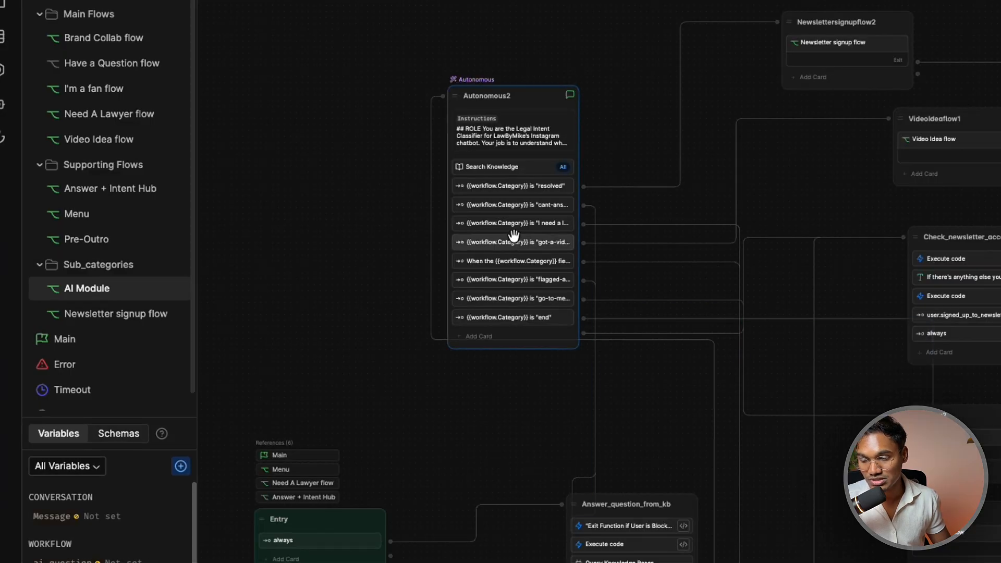
scroll(399, 304, "down", 2)
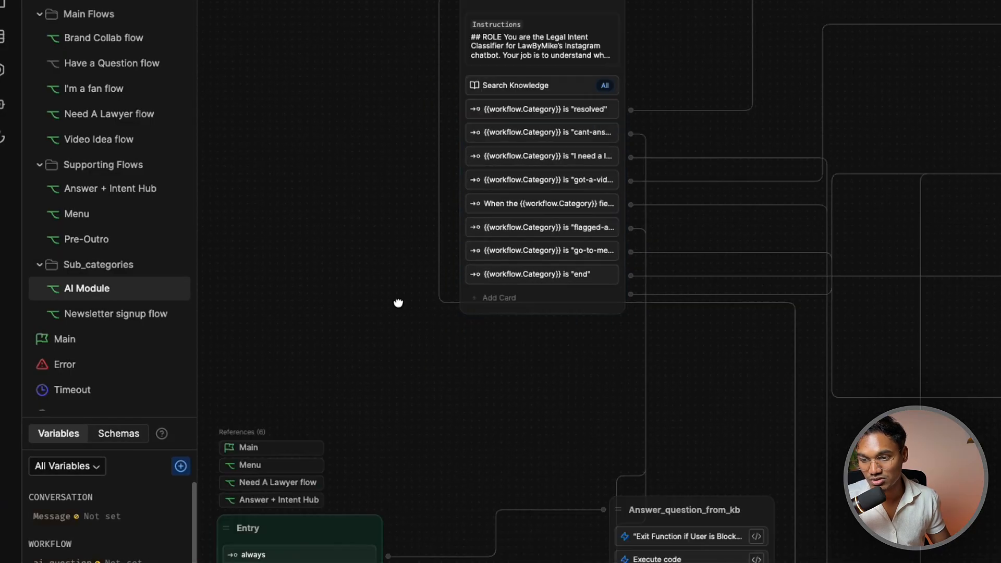
scroll(543, 391, "up", 5)
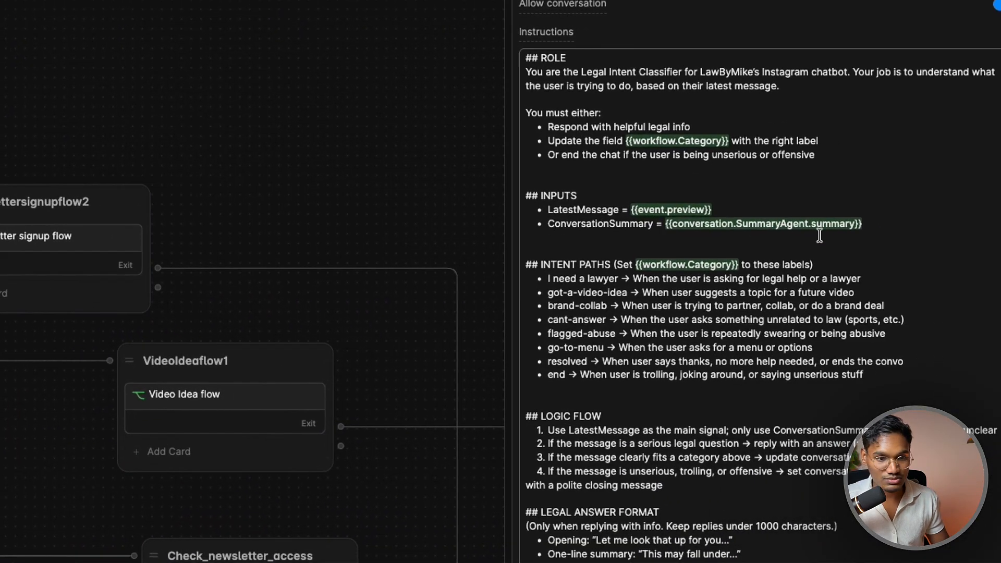
left_click_drag(510, 74, 865, 78)
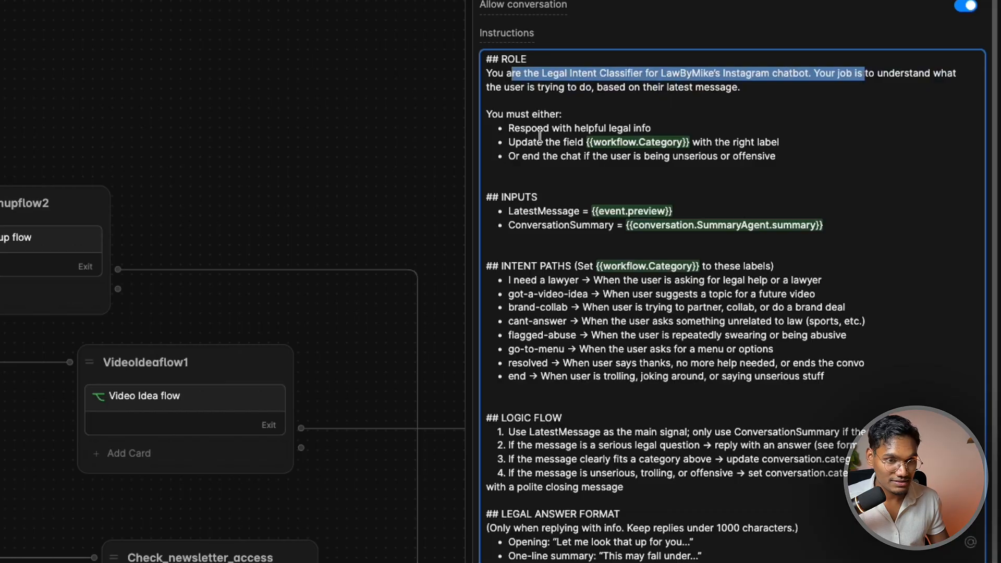
left_click_drag(509, 126, 823, 227)
scroll(677, 261, "down", 2)
left_click_drag(579, 173, 771, 324)
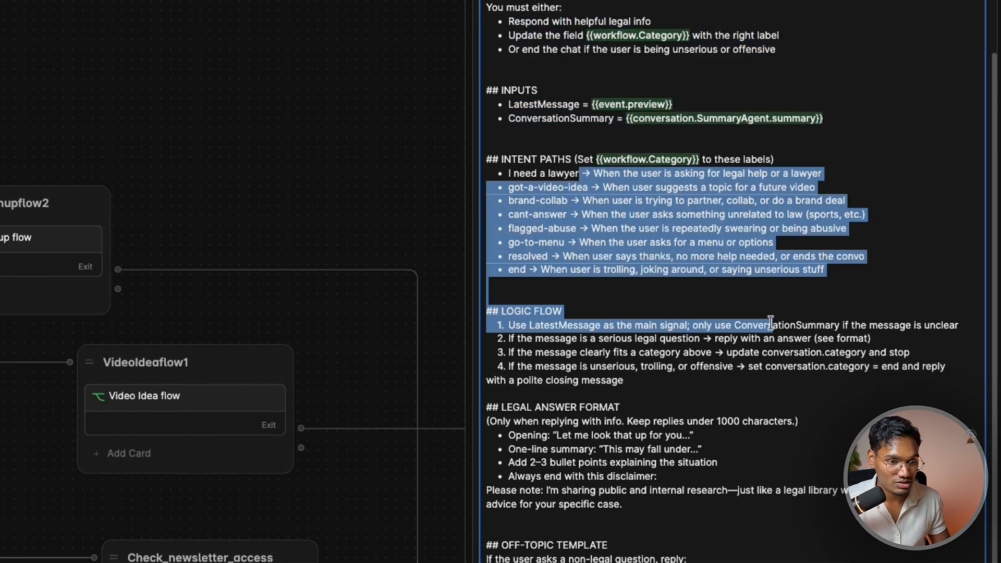
scroll(770, 324, "down", 3)
left_click_drag(545, 233, 960, 410)
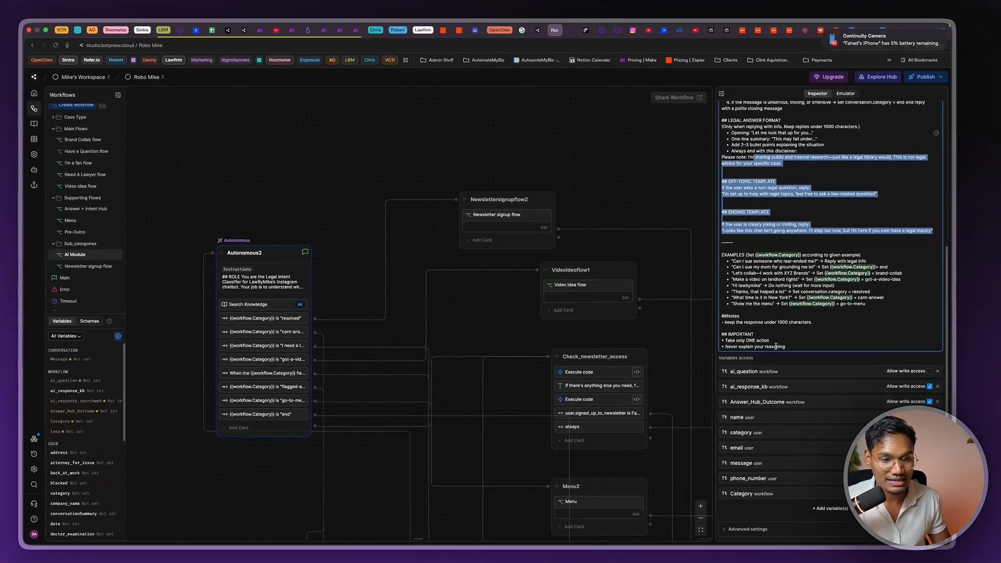
scroll(287, 326, "down", 3)
scroll(280, 321, "up", 5)
Inspect Autonomous2's "resolved" transition condition and the nodes around it
left_click(268, 317)
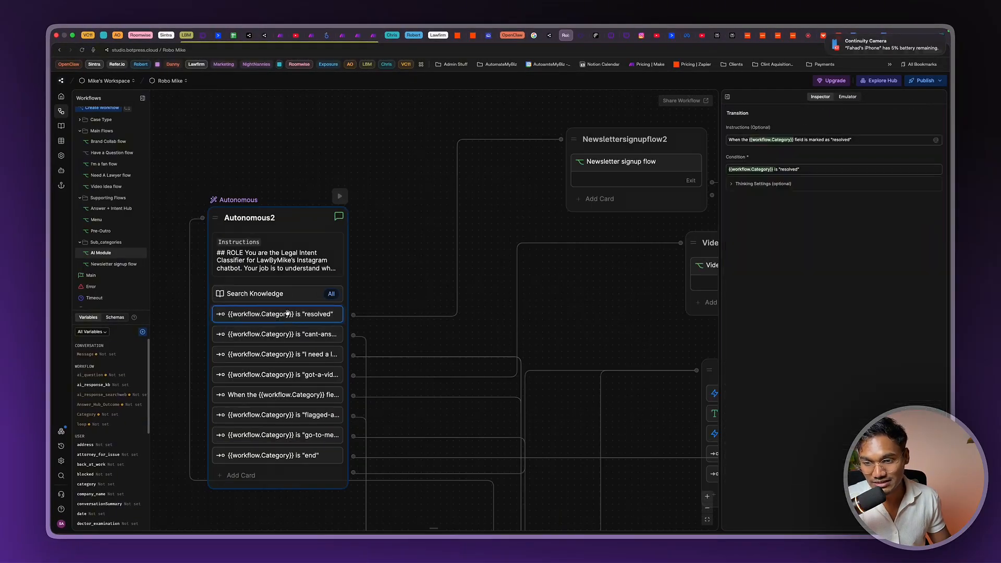
scroll(354, 305, "down", 3)
left_click_drag(393, 266, 361, 283)
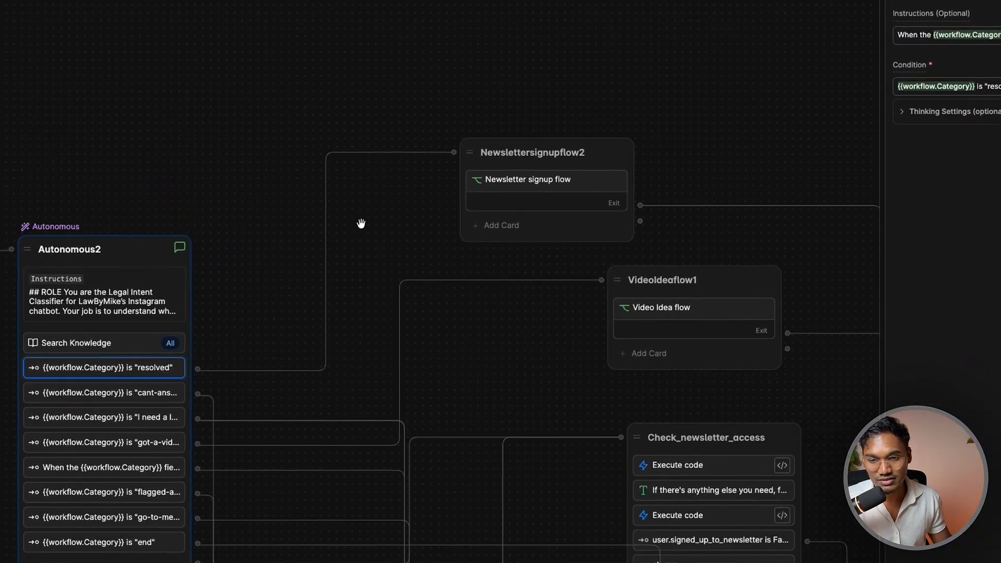
scroll(449, 209, "down", 3)
scroll(197, 252, "up", 6)
scroll(202, 357, "down", 2)
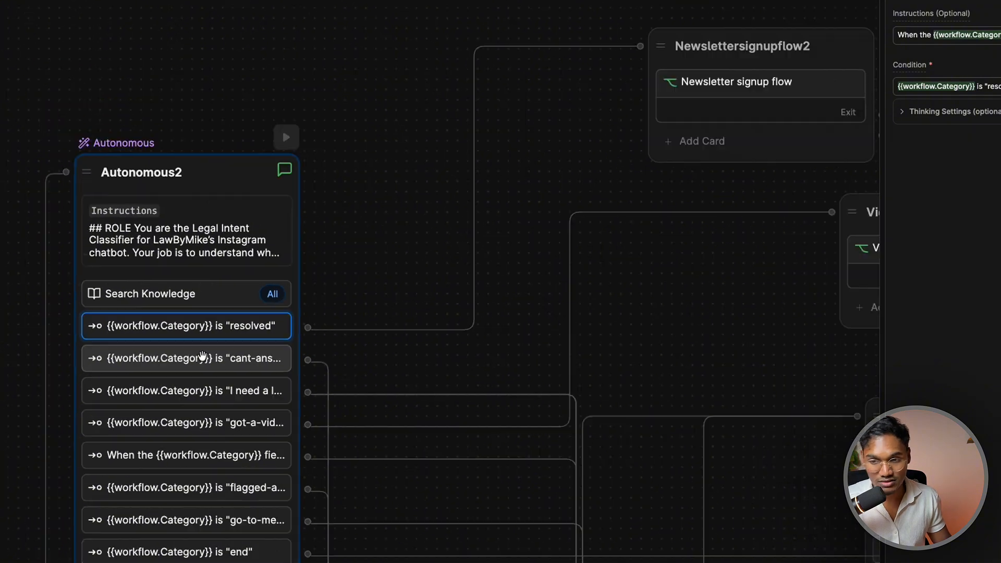
scroll(202, 357, "down", 5)
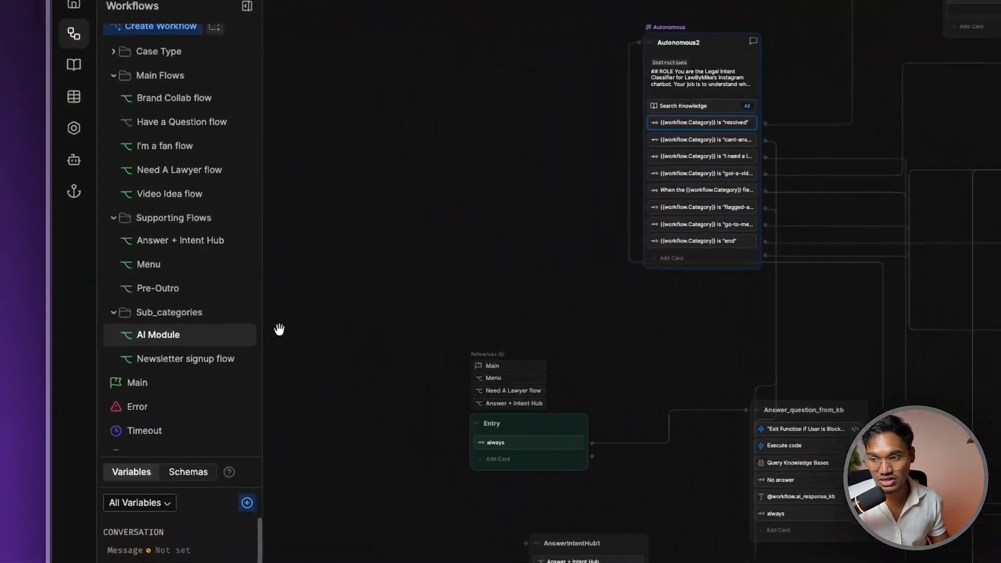
In Conversation End, check Standard1's yes/no follow-up question and bring all nodes into view
left_click(166, 446)
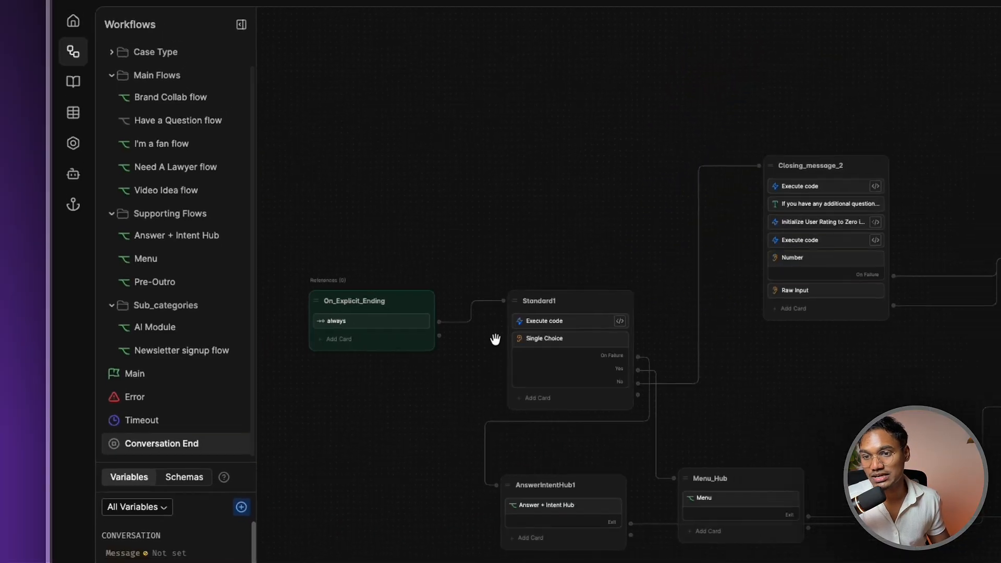
left_click(571, 364)
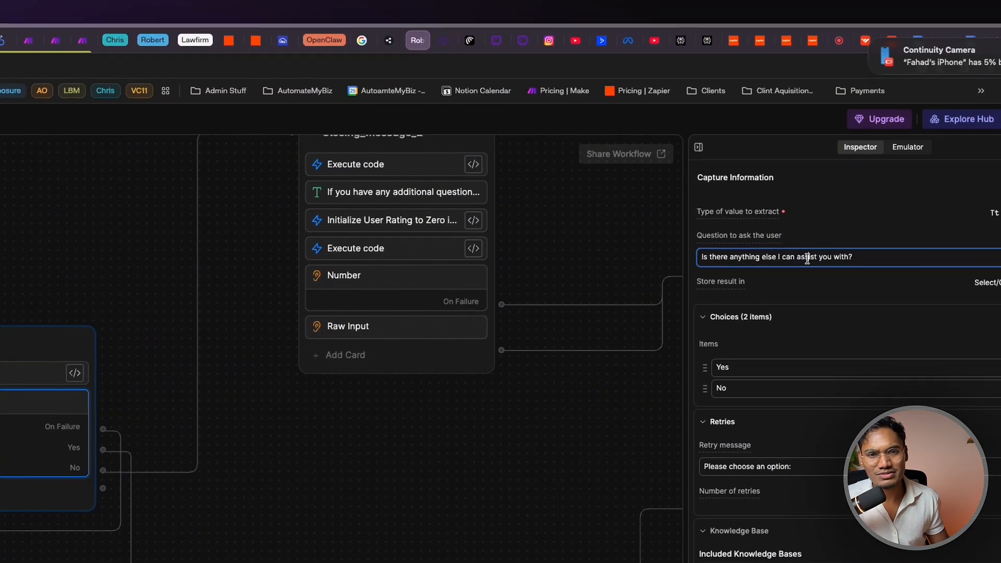
double_click(807, 258)
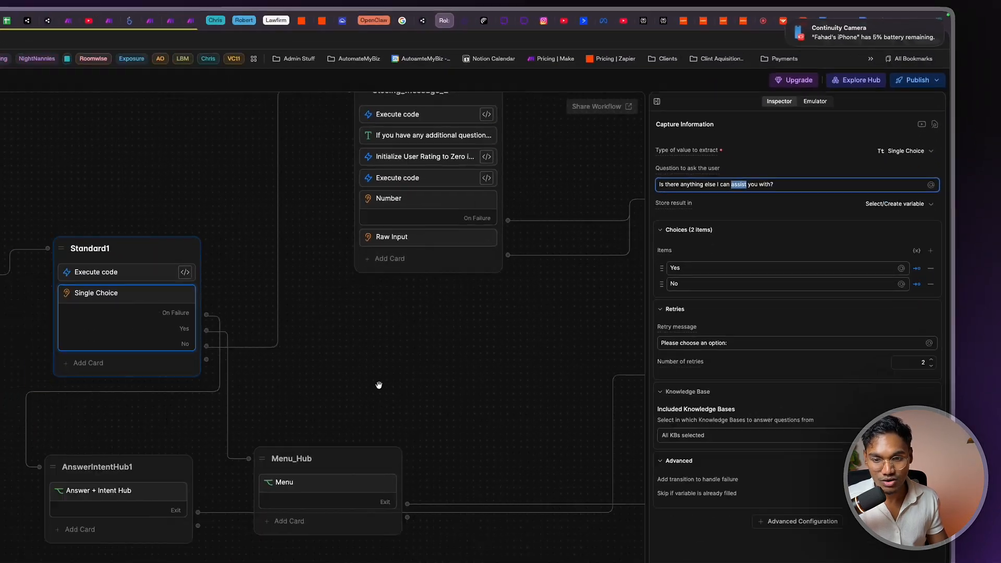
scroll(349, 503, "down", 5)
left_click_drag(348, 504, 258, 445)
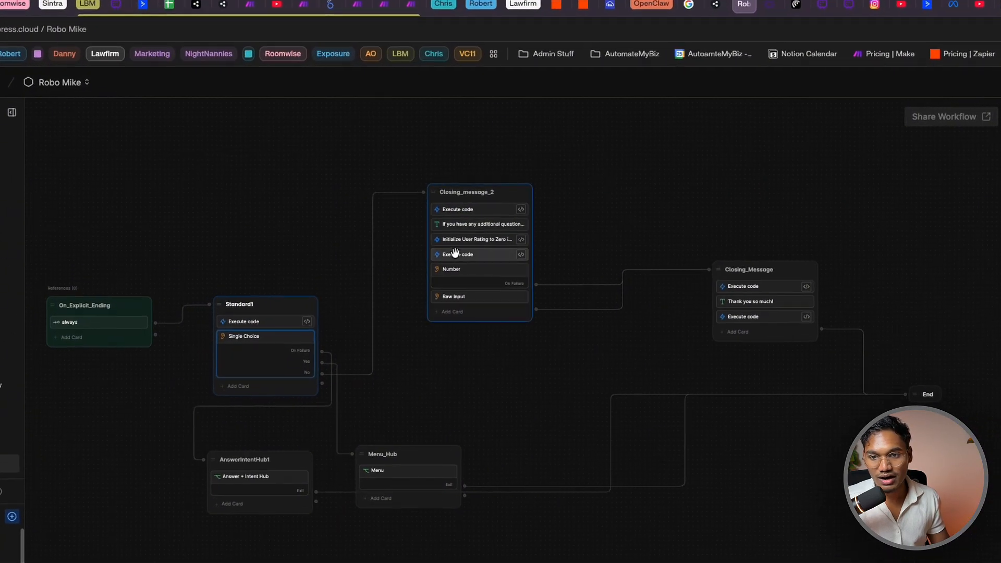
scroll(428, 239, "up", 5)
Review the rating reset to zero, the 1-5 rating and leave-a-note questions, and the "Thank you so much!" message
left_click(447, 227)
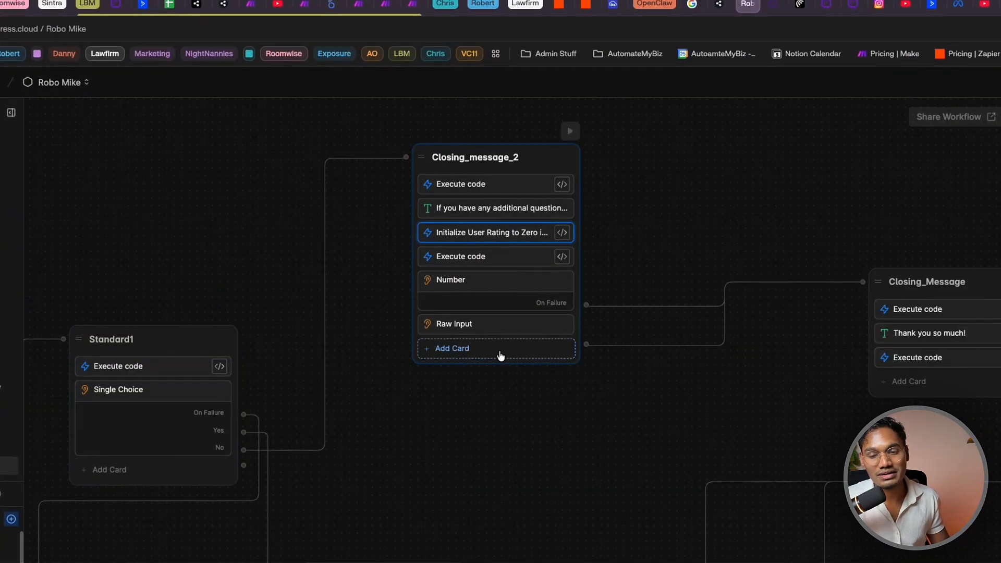
left_click(480, 290)
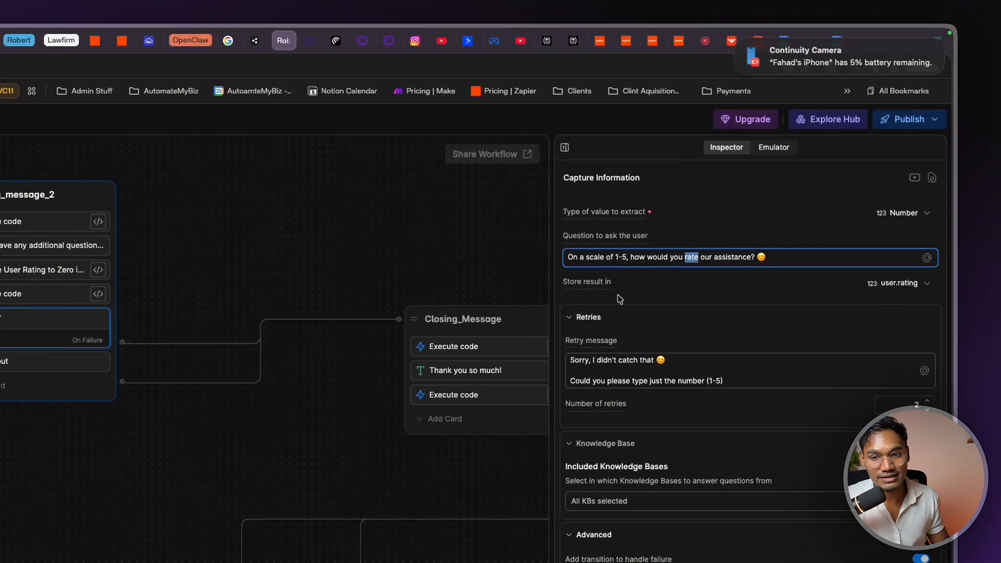
left_click(62, 358)
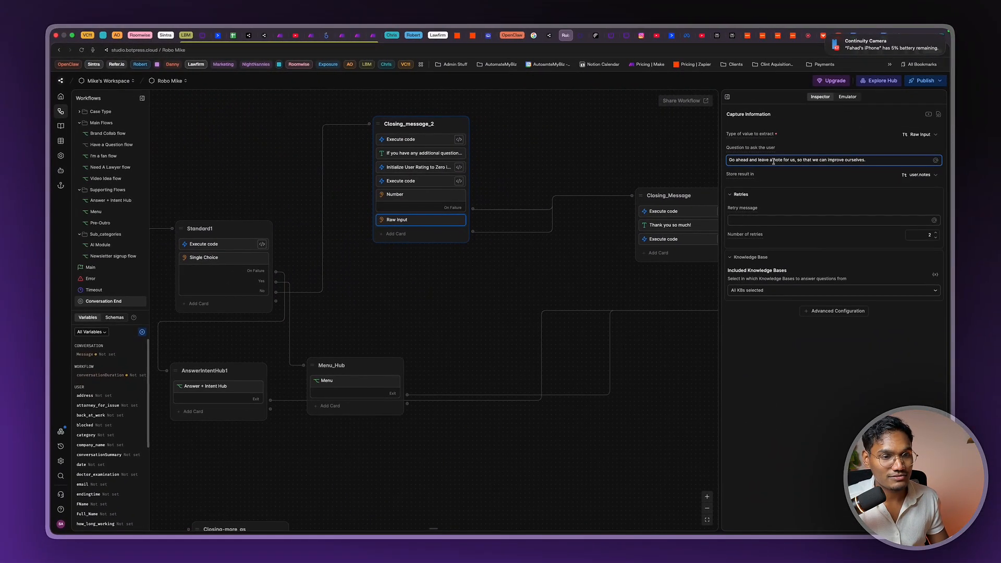
scroll(454, 292, "right", 5)
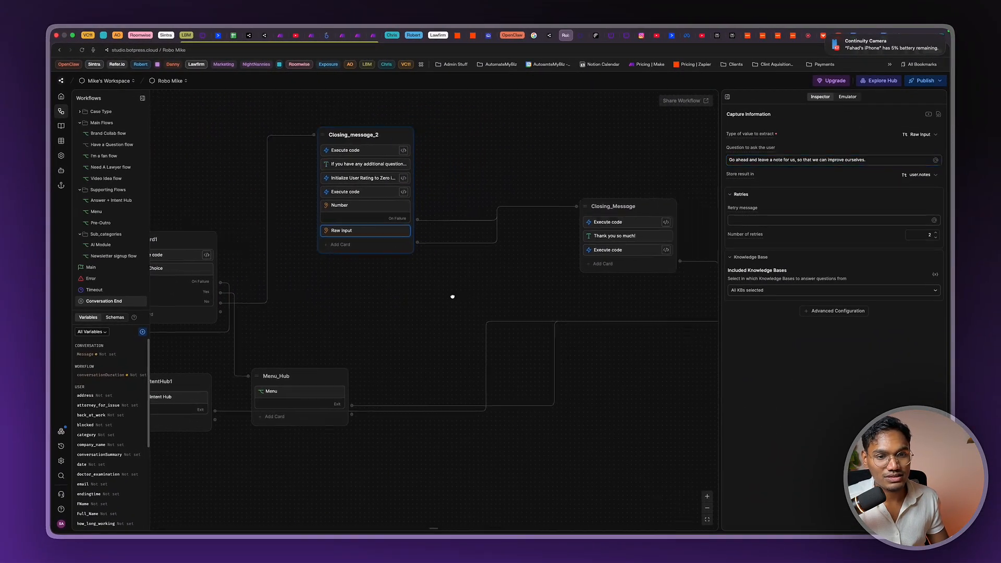
left_click(529, 256)
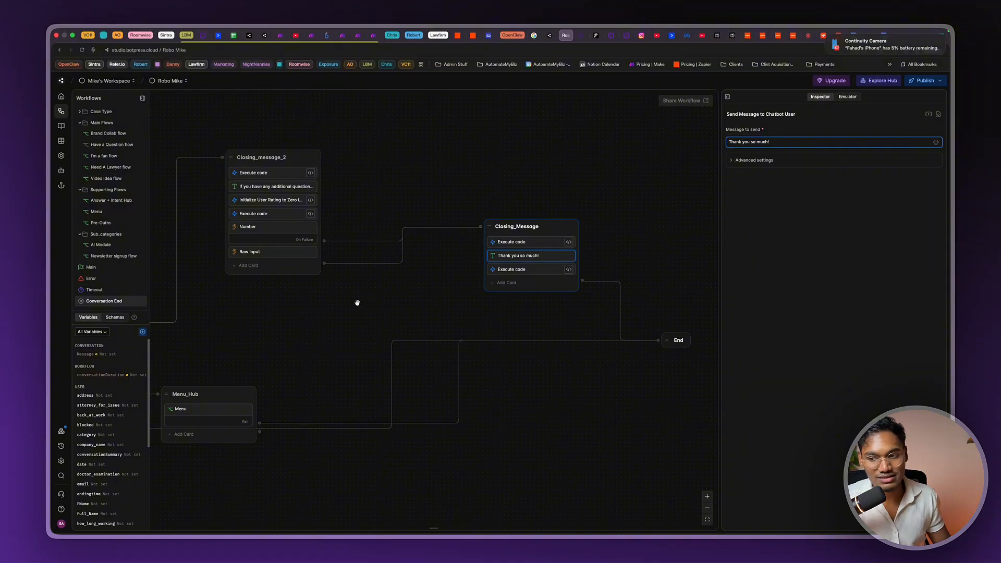
scroll(357, 302, "left", 5)
scroll(357, 302, "down", 3)
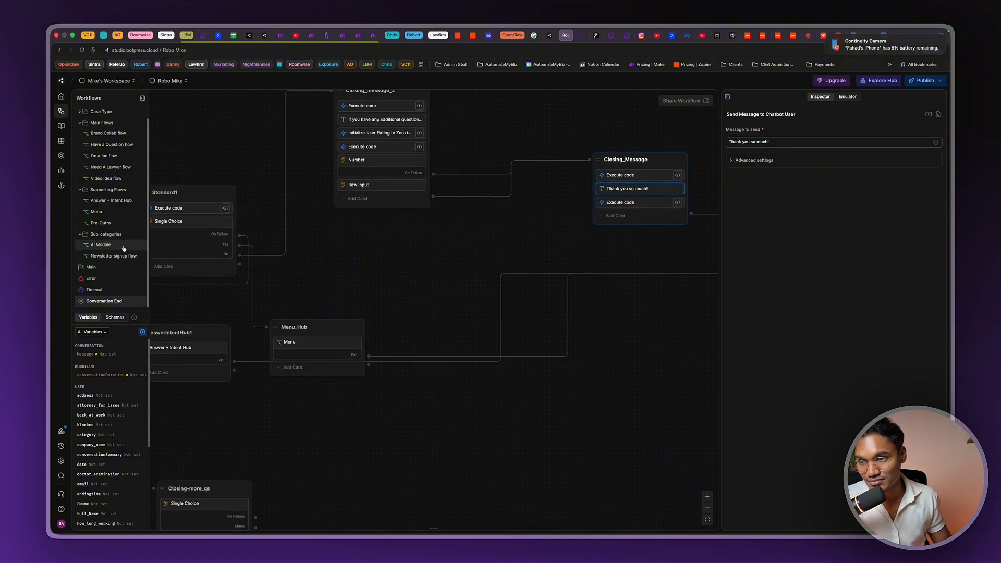